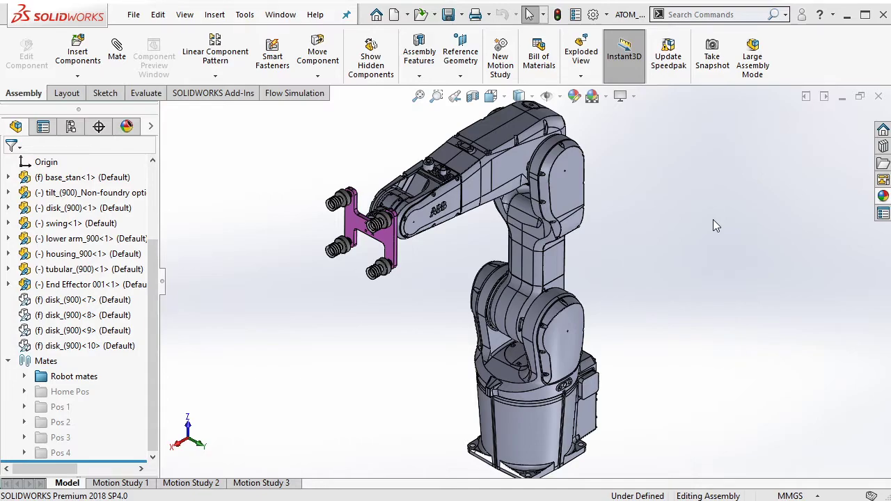
# Step: Orbit and zoom the robot assembly to inspect it from several angles
pyautogui.moveTo(639, 300)
pyautogui.mouseDown(button='middle')
pyautogui.moveTo(655, 357)
pyautogui.moveTo(753, 404)
pyautogui.moveTo(726, 430)
pyautogui.mouseUp(button='middle')
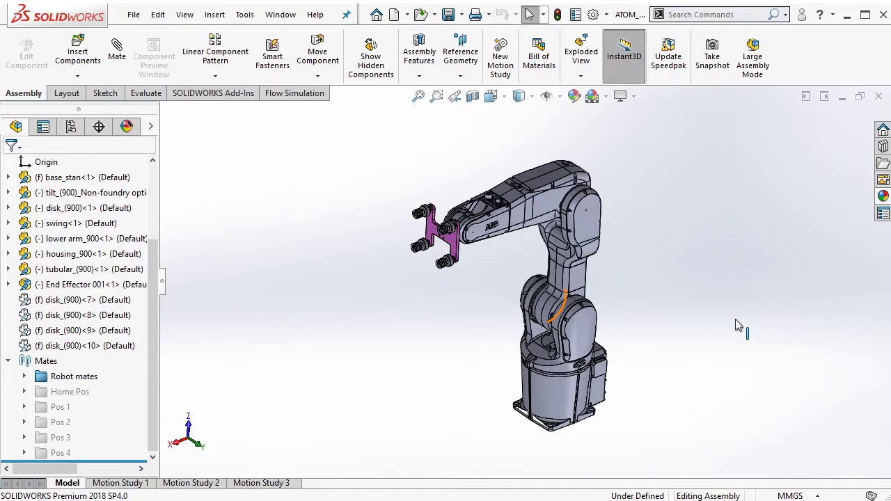
pyautogui.scroll(-2, 738, 325)
pyautogui.moveTo(739, 325)
pyautogui.mouseDown(button='middle')
pyautogui.moveTo(641, 267)
pyautogui.moveTo(660, 295)
pyautogui.moveTo(595, 186)
pyautogui.moveTo(667, 291)
pyautogui.mouseUp(button='middle')
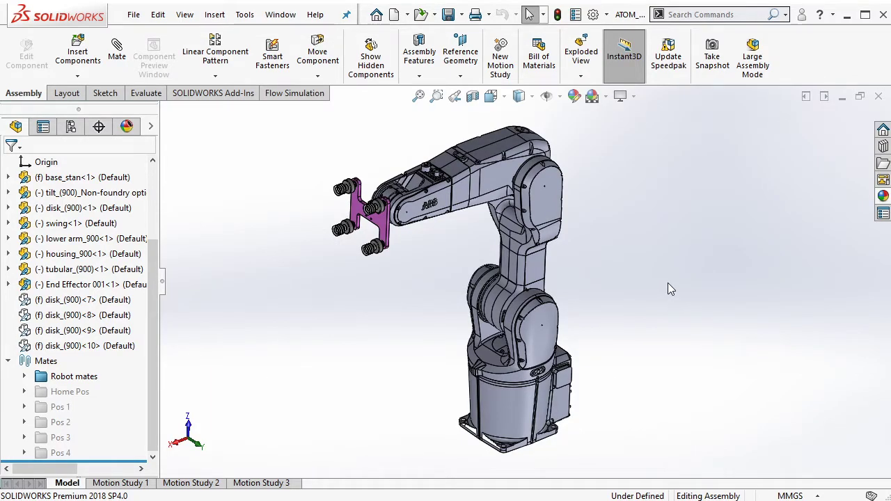
pyautogui.moveTo(675, 276); pyautogui.dragTo(670, 283, button='middle')
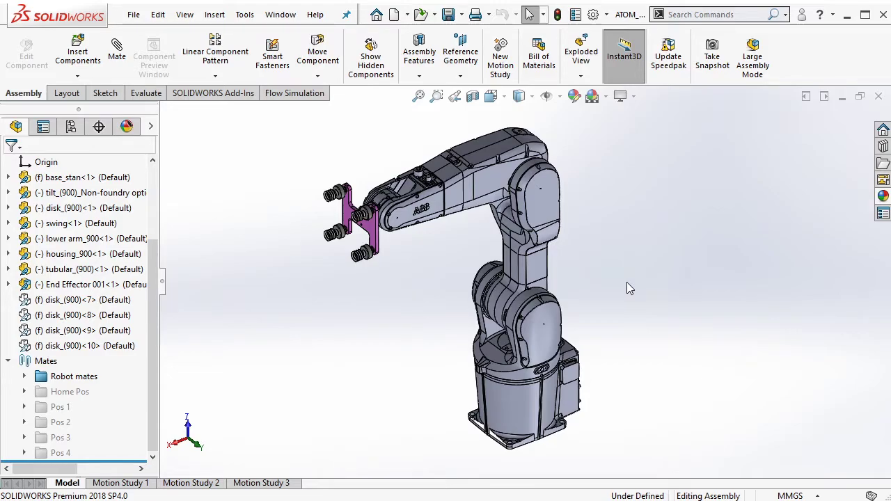
pyautogui.scroll(-4, 378, 212)
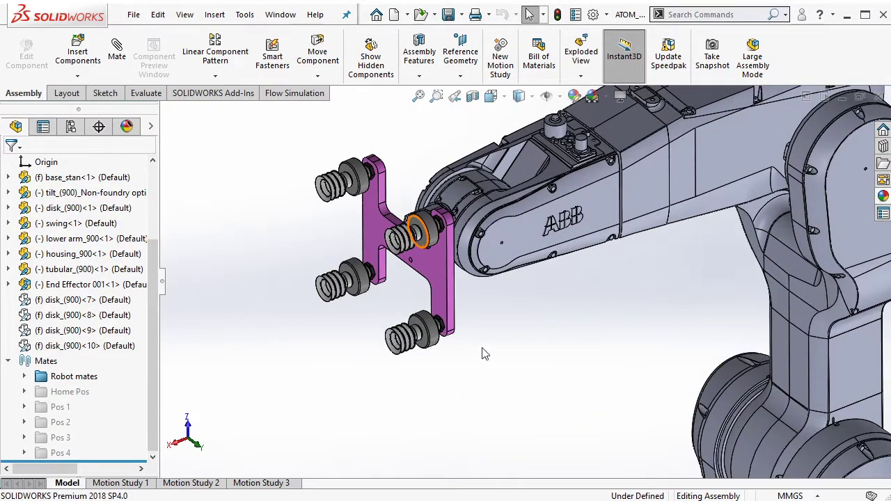
pyautogui.scroll(5, 563, 303)
pyautogui.scroll(-1, 693, 313)
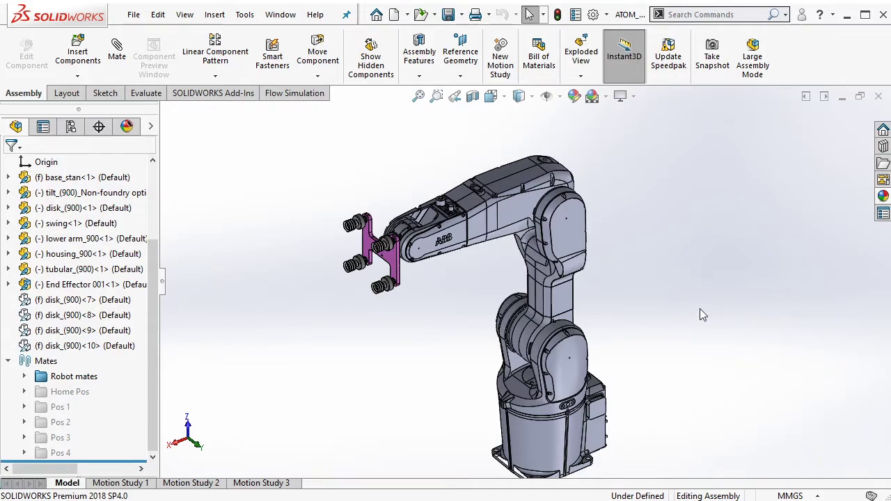
pyautogui.moveTo(700, 309); pyautogui.dragTo(689, 292, button='middle')
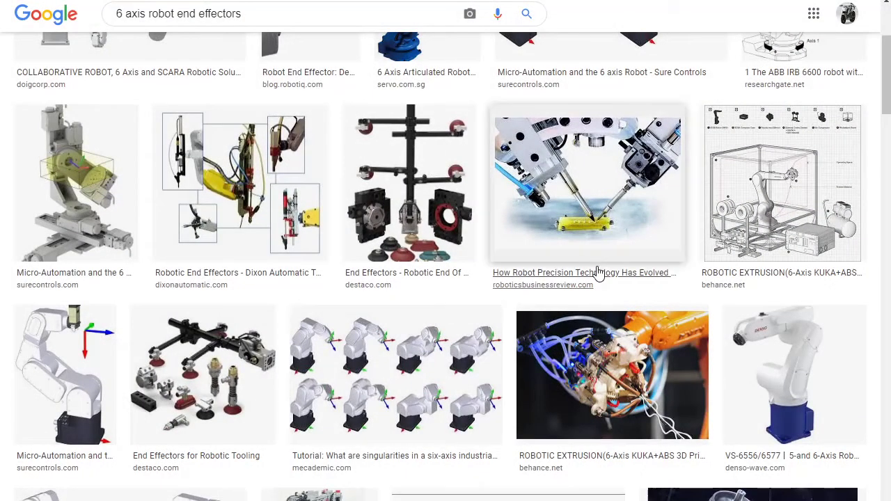
pyautogui.scroll(-2, 542, 307)
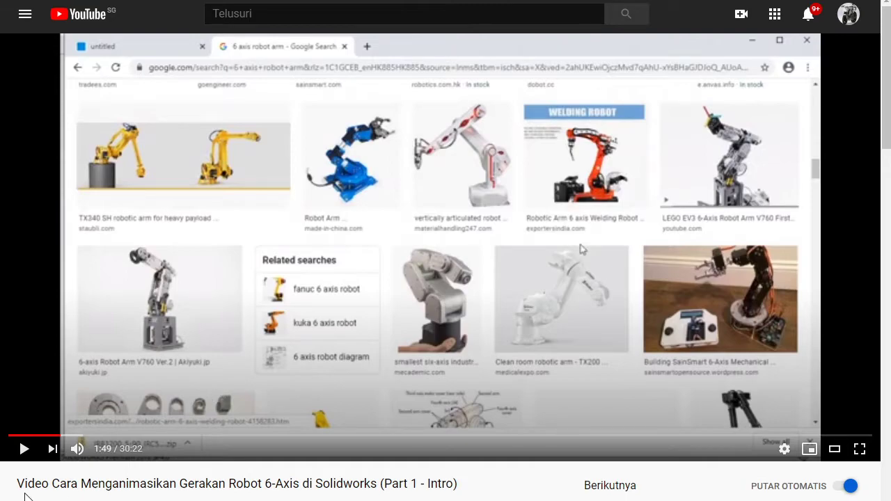
pyautogui.moveTo(19, 487); pyautogui.dragTo(69, 486)
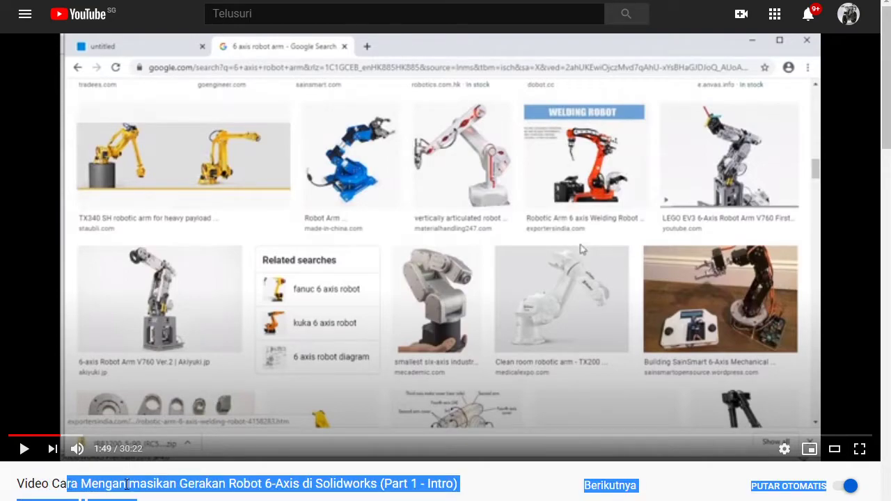
pyautogui.click(128, 484)
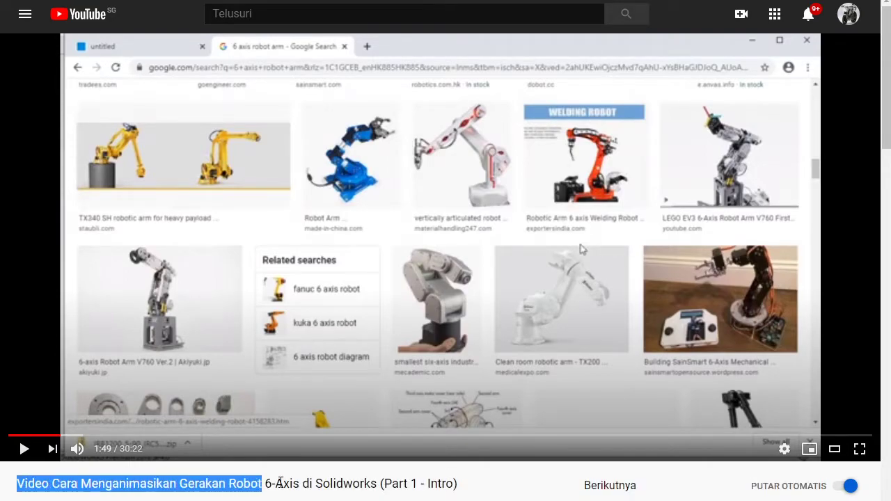
pyautogui.moveTo(20, 482); pyautogui.dragTo(477, 483)
pyautogui.click(454, 483)
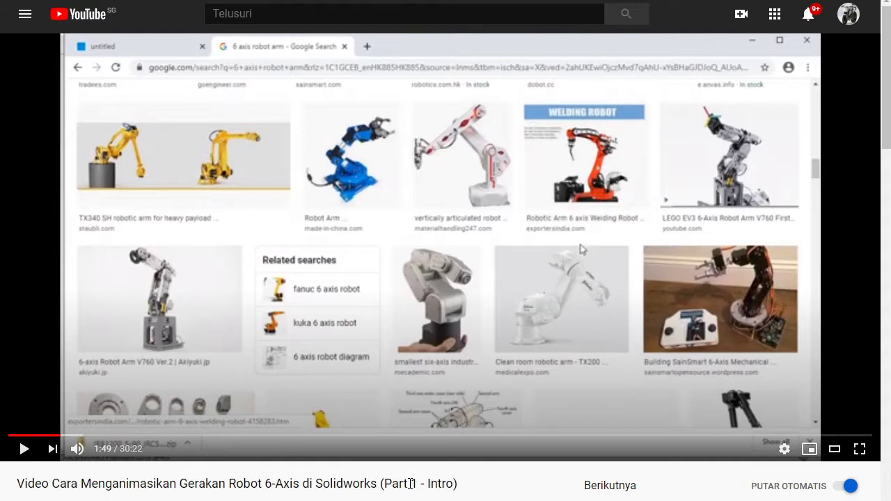
pyautogui.click(52, 448)
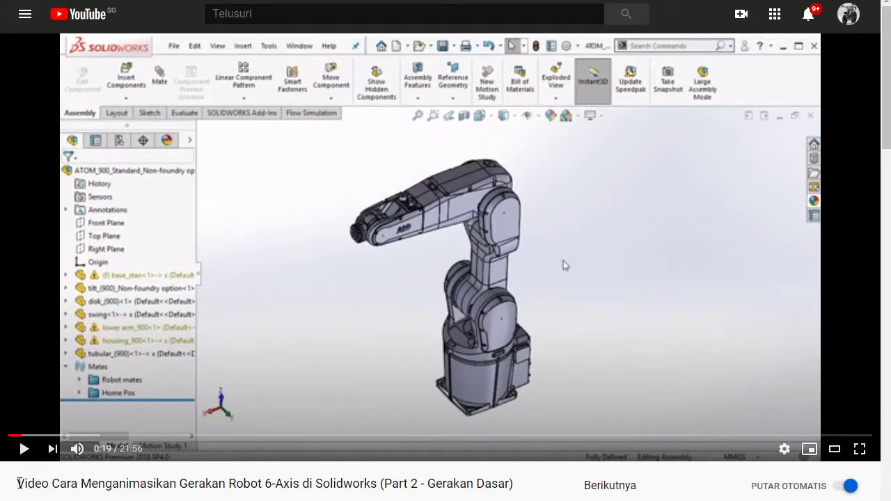
pyautogui.moveTo(19, 483); pyautogui.dragTo(499, 482)
pyautogui.click(393, 482)
pyautogui.click(500, 482)
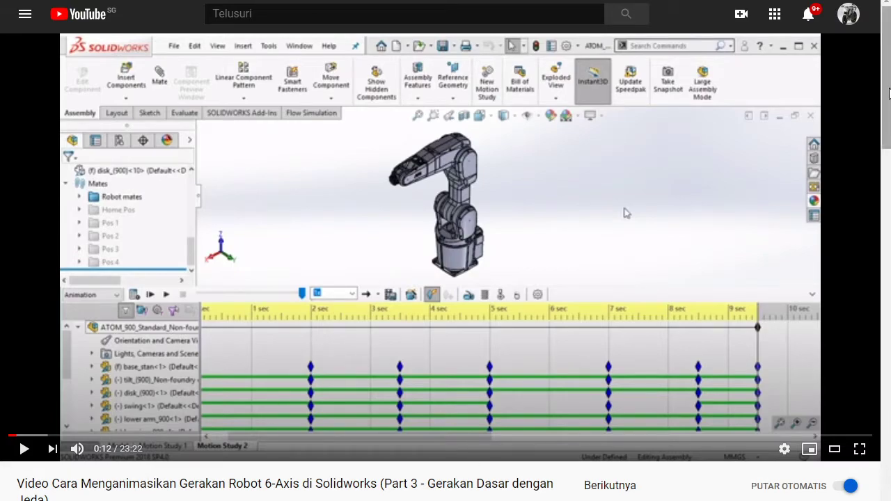
pyautogui.moveTo(887, 92); pyautogui.dragTo(889, 96)
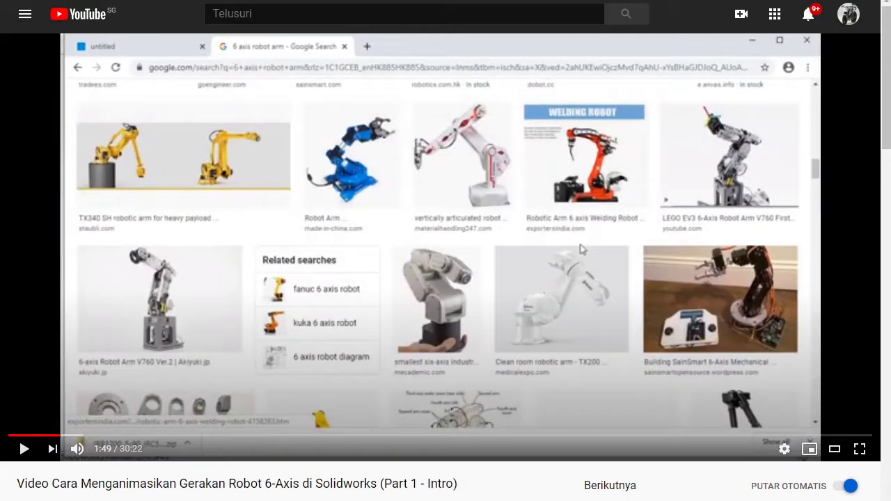
pyautogui.hotkey('alt', 'Right')
pyautogui.hotkey('alt', 'Right')
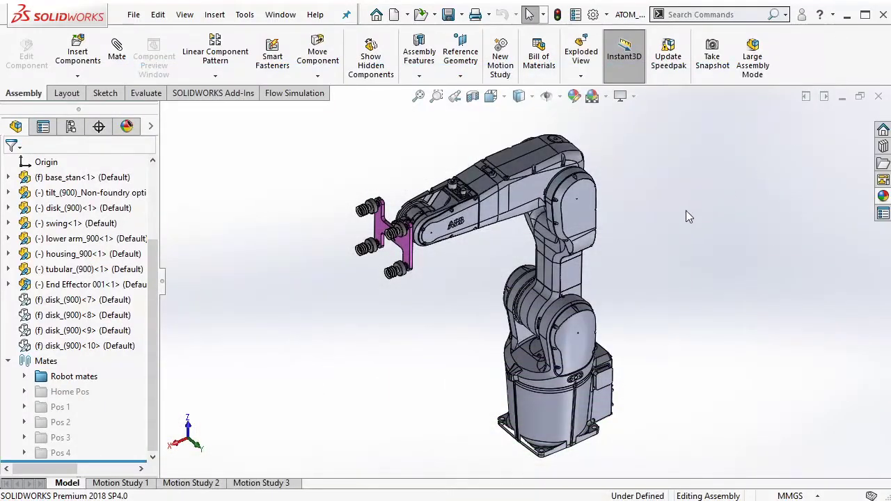
pyautogui.scroll(-3, 484, 271)
pyautogui.scroll(3, 418, 209)
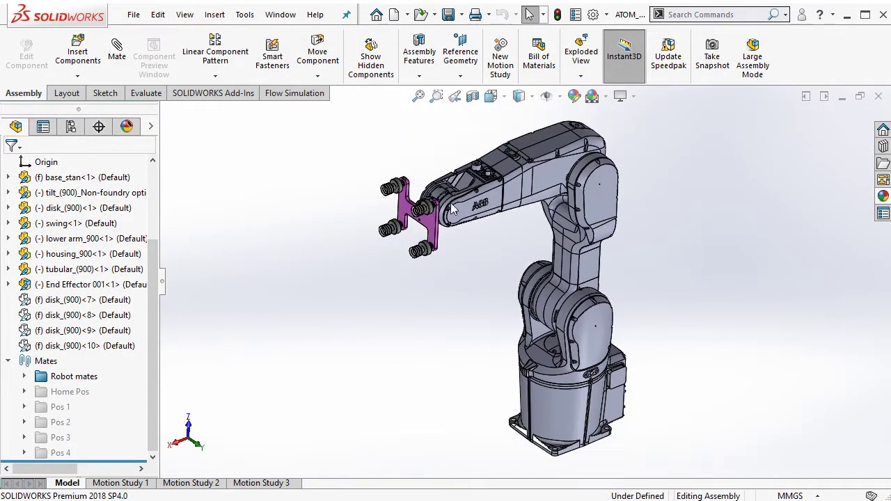
pyautogui.scroll(-4, 382, 156)
pyautogui.moveTo(513, 278); pyautogui.dragTo(511, 308, button='middle')
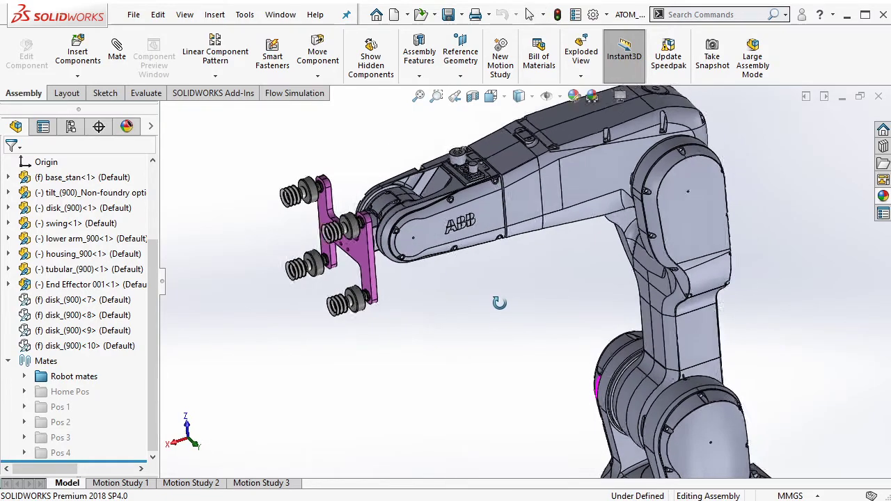
pyautogui.scroll(-3, 421, 233)
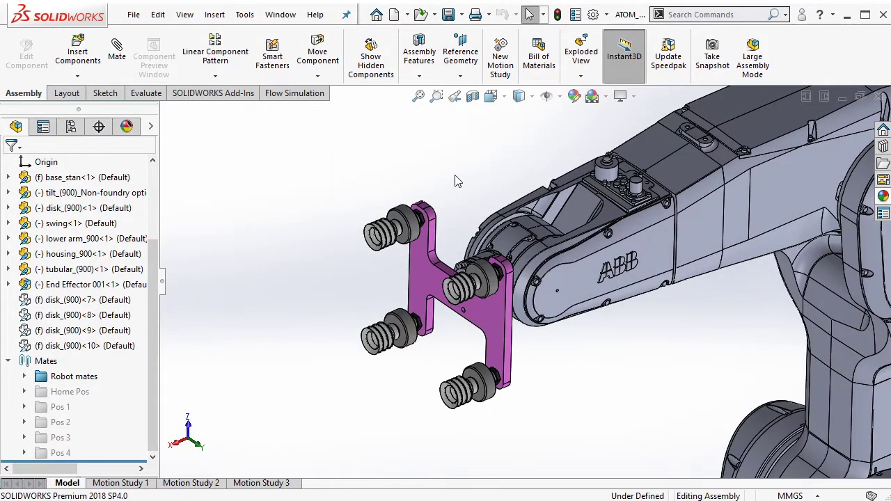
pyautogui.scroll(2, 550, 348)
pyautogui.scroll(2, 630, 327)
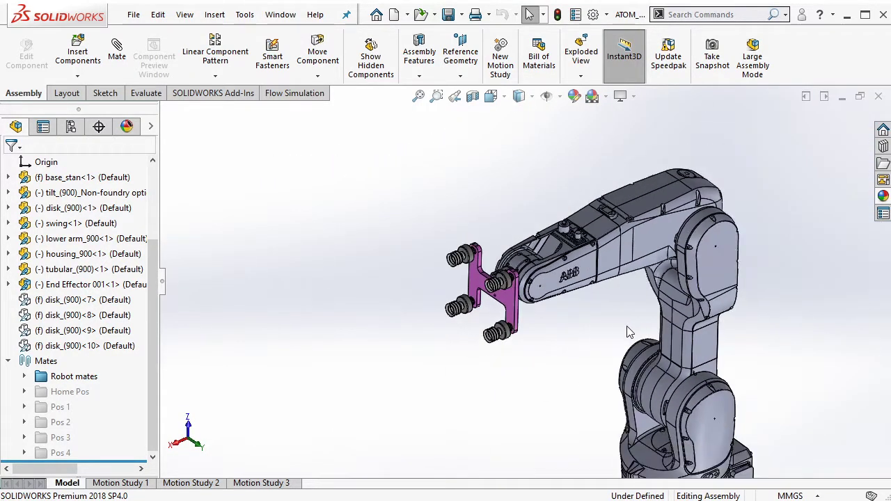
pyautogui.scroll(-1, 619, 310)
pyautogui.moveTo(614, 301); pyautogui.dragTo(614, 297, button='middle')
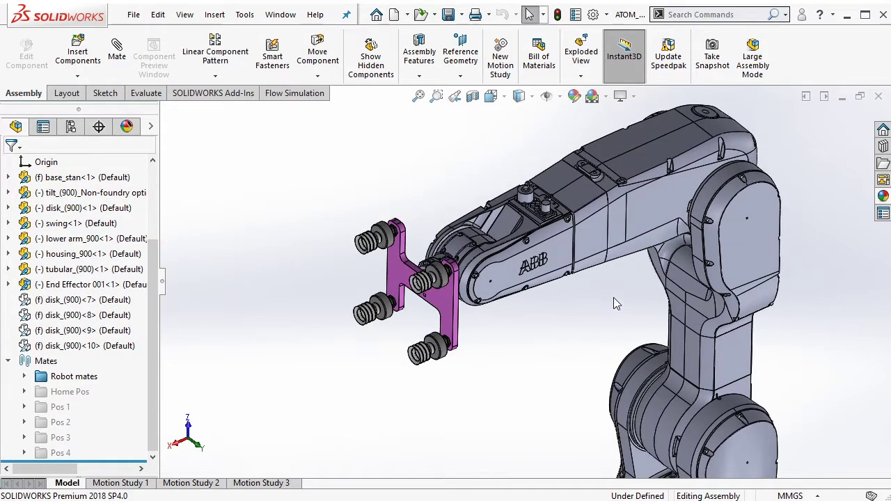
pyautogui.scroll(-2, 348, 271)
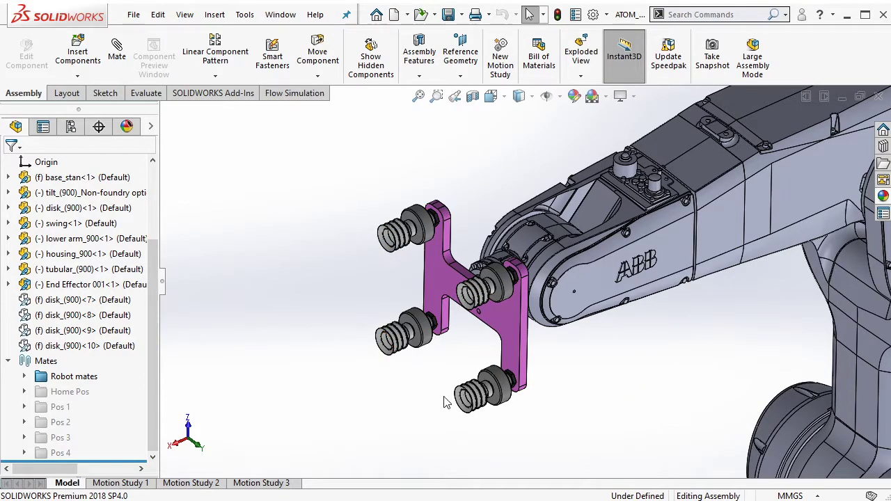
pyautogui.scroll(3, 716, 336)
pyautogui.scroll(2, 720, 334)
pyautogui.scroll(1, 738, 348)
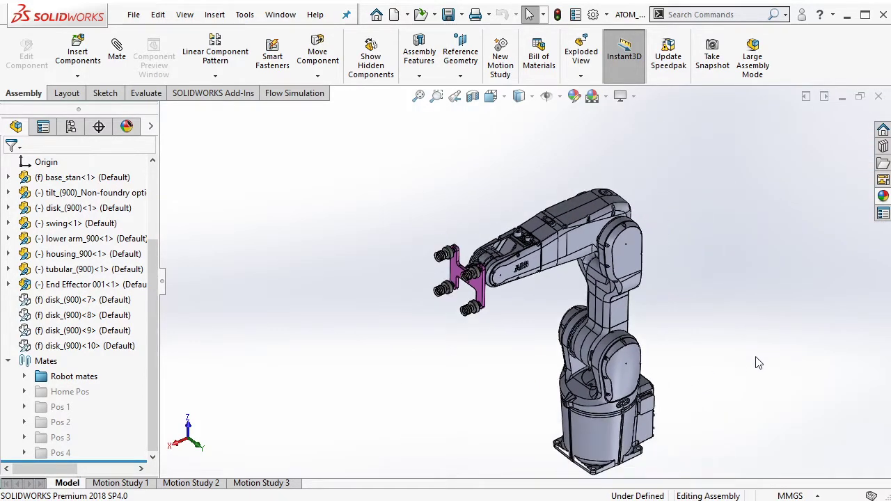
pyautogui.scroll(2, 756, 362)
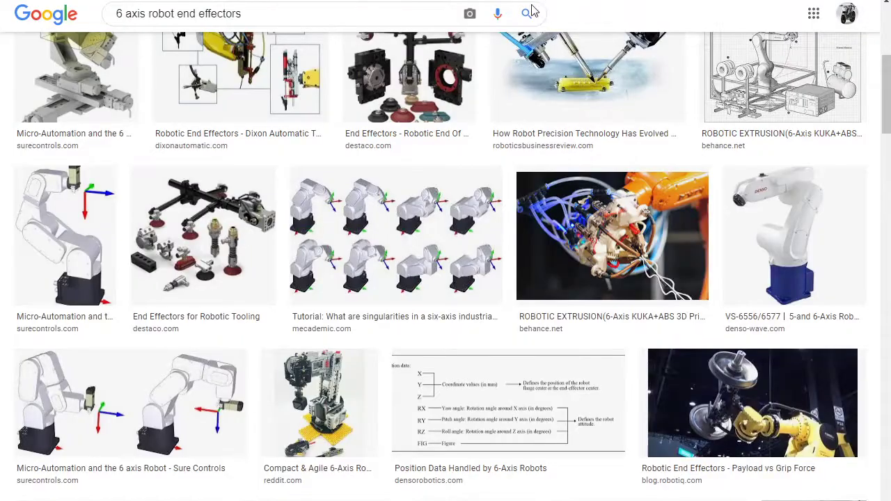
# Step: Preview the Robotic End Effectors image and related photos until the UR16e cobot lifting a 16 kg box shows
pyautogui.scroll(3, 448, 206)
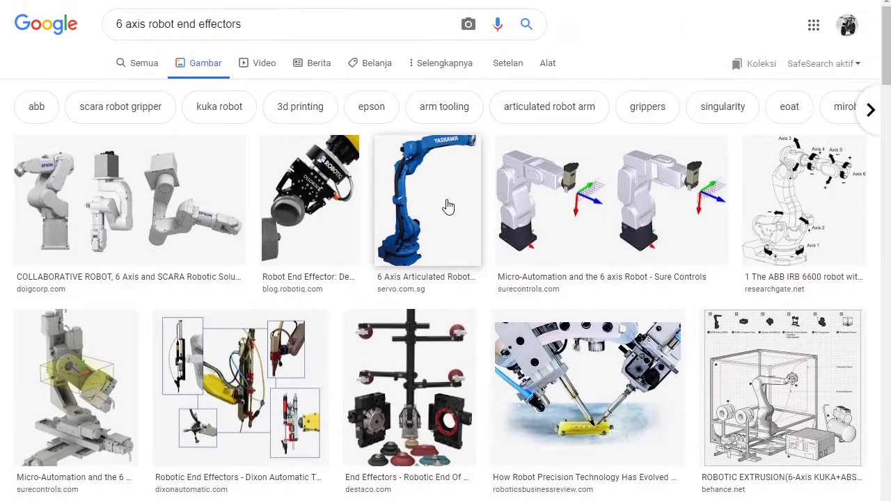
pyautogui.scroll(-10, 448, 206)
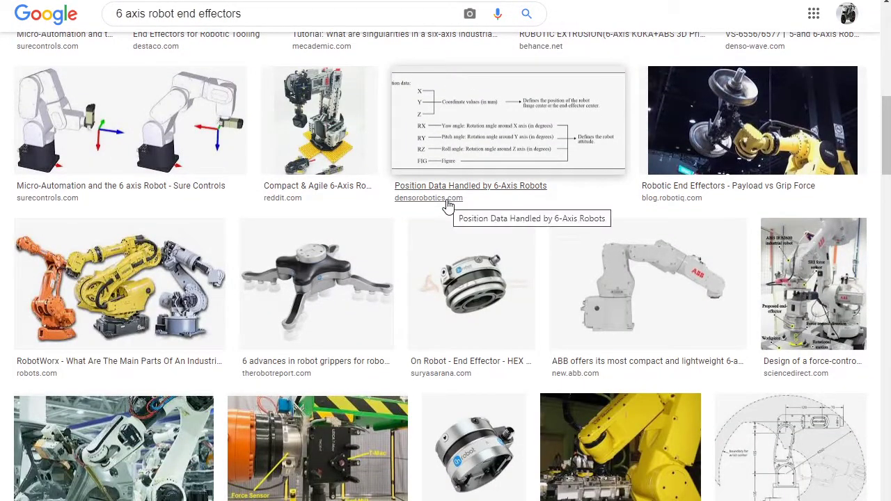
pyautogui.click(744, 135)
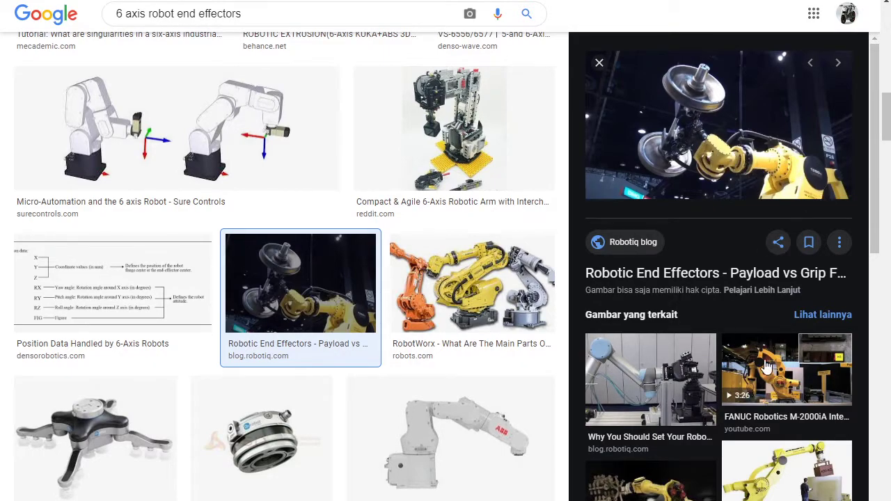
pyautogui.click(658, 379)
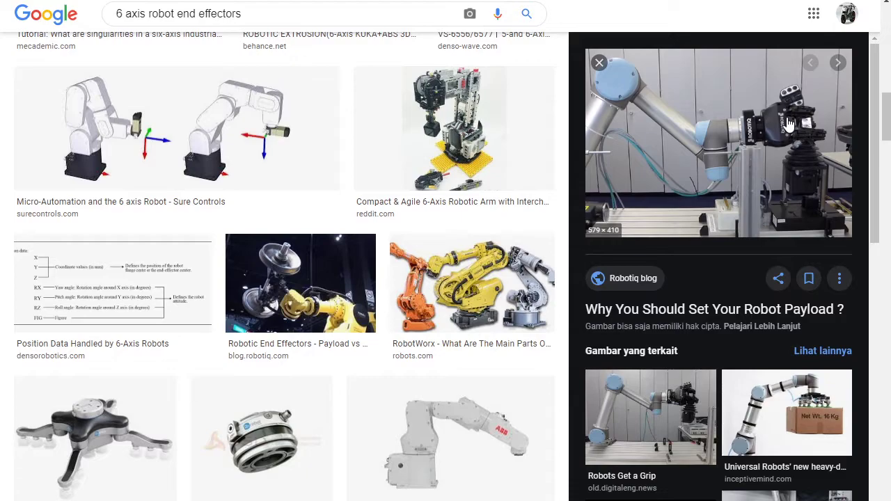
pyautogui.click(794, 423)
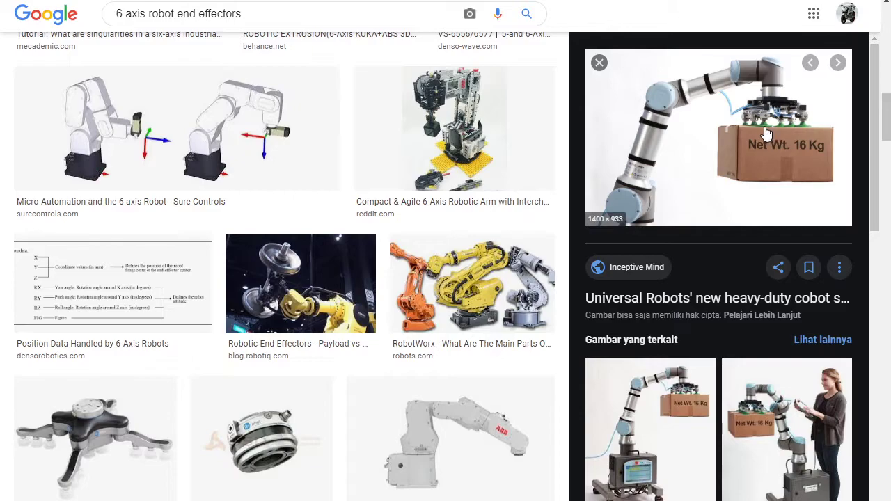
pyautogui.click(787, 436)
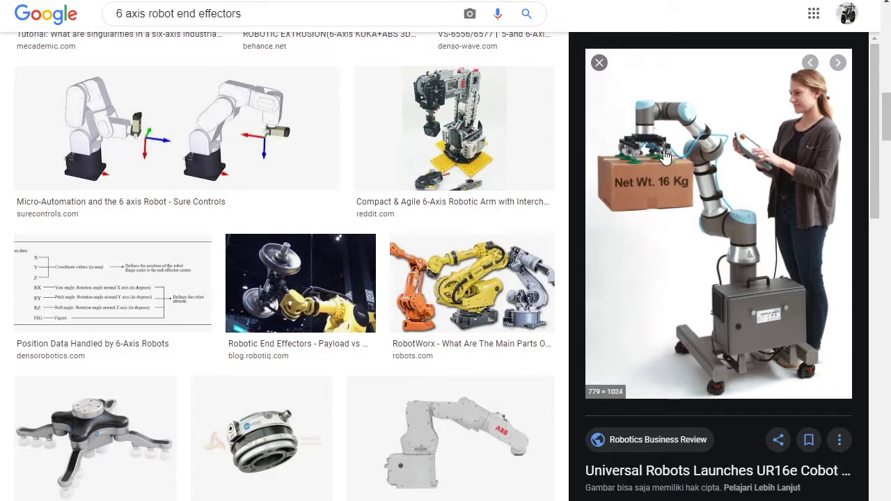
# Step: Preview the e-Series Cobots, CobotsGuide, Science Cartoon humanoid and NextAge Kawada humanoid images
pyautogui.scroll(-1, 710, 355)
pyautogui.scroll(-5, 709, 359)
pyautogui.scroll(-1, 710, 360)
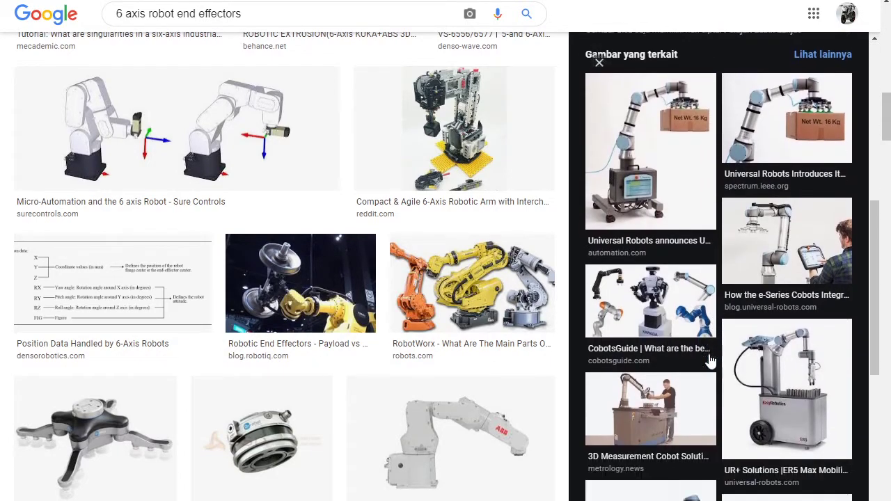
pyautogui.click(780, 225)
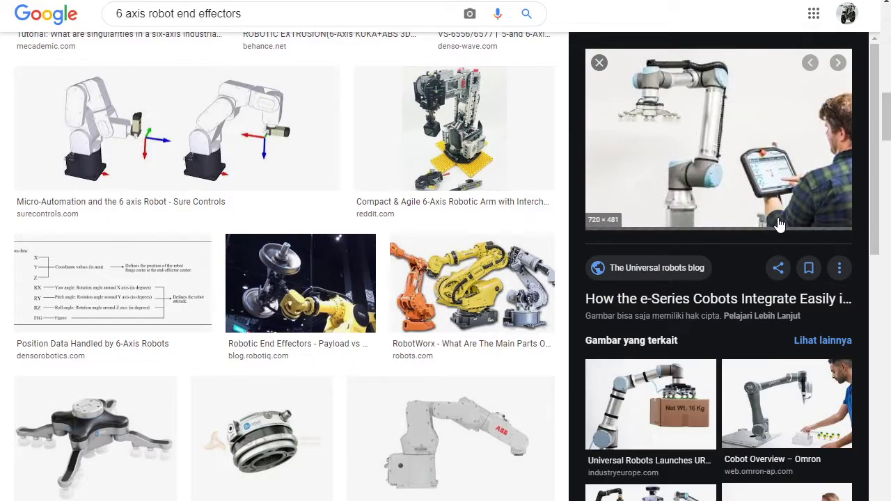
pyautogui.scroll(-3, 748, 382)
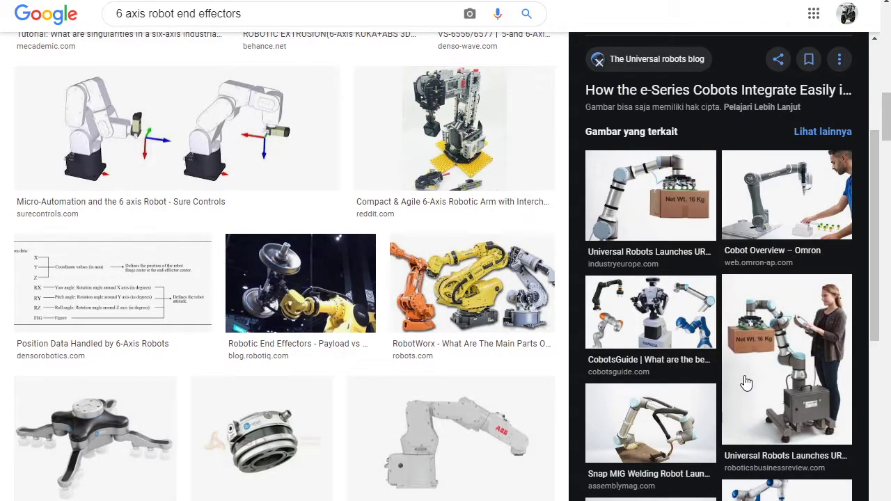
pyautogui.scroll(-1, 746, 383)
pyautogui.click(665, 245)
pyautogui.scroll(-3, 666, 245)
pyautogui.scroll(-1, 765, 326)
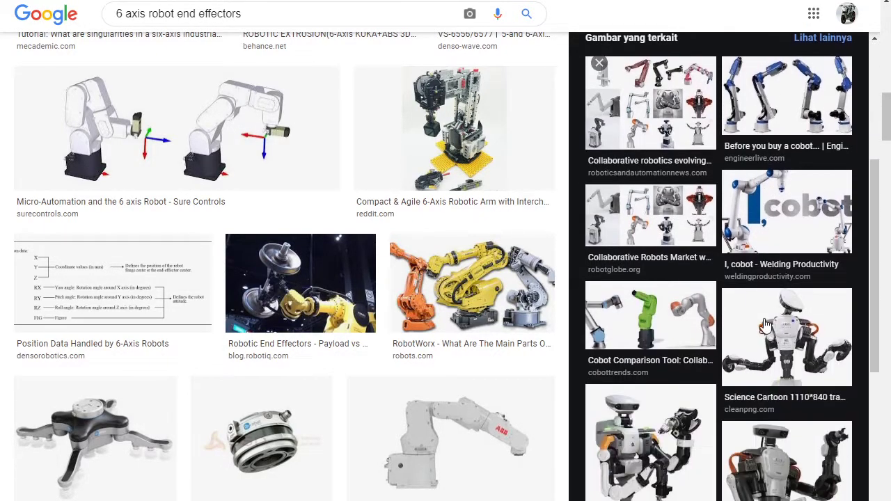
pyautogui.click(765, 326)
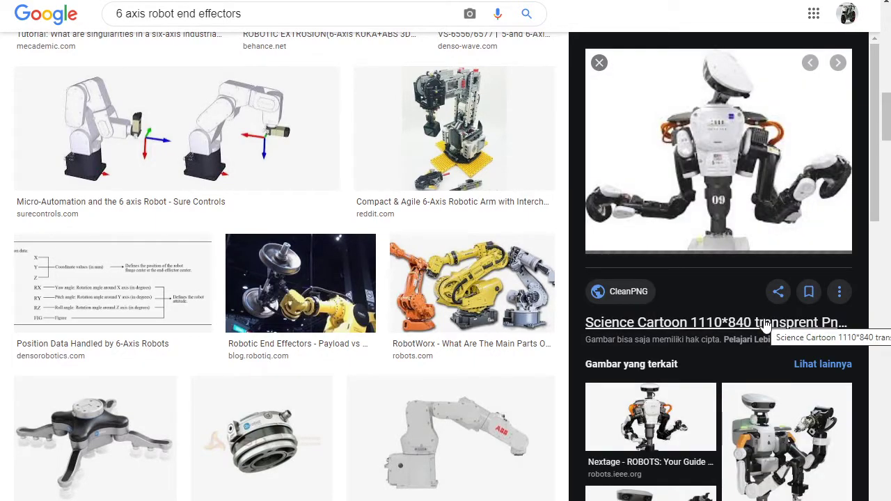
pyautogui.scroll(-2, 768, 306)
pyautogui.click(771, 281)
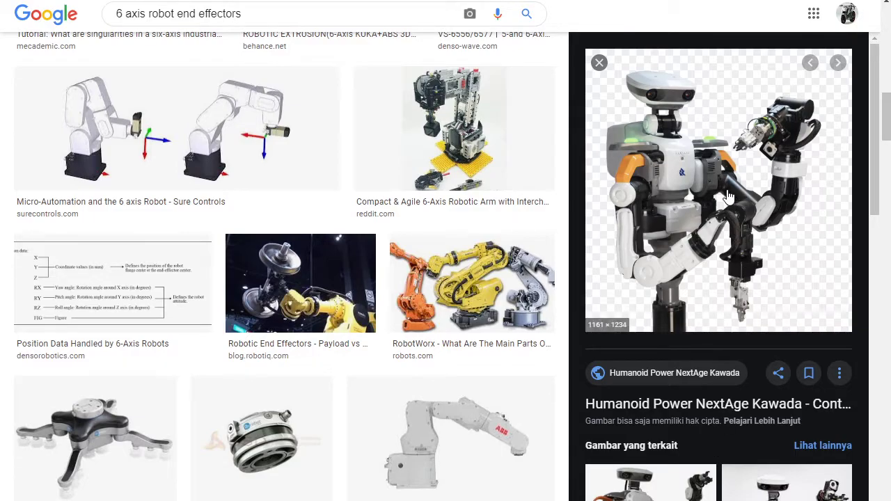
# Step: Close the preview, scroll further down the results and open the Robot Grippers image
pyautogui.scroll(-1, 703, 279)
pyautogui.scroll(-1, 706, 255)
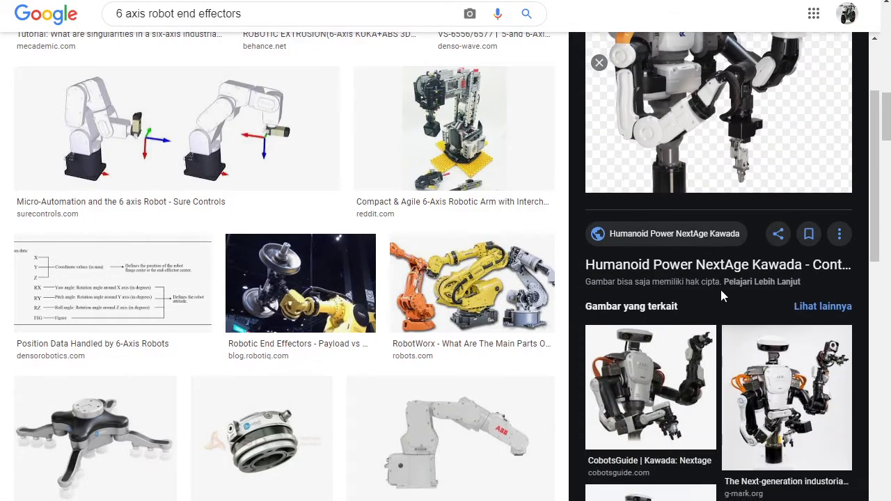
pyautogui.scroll(2, 716, 237)
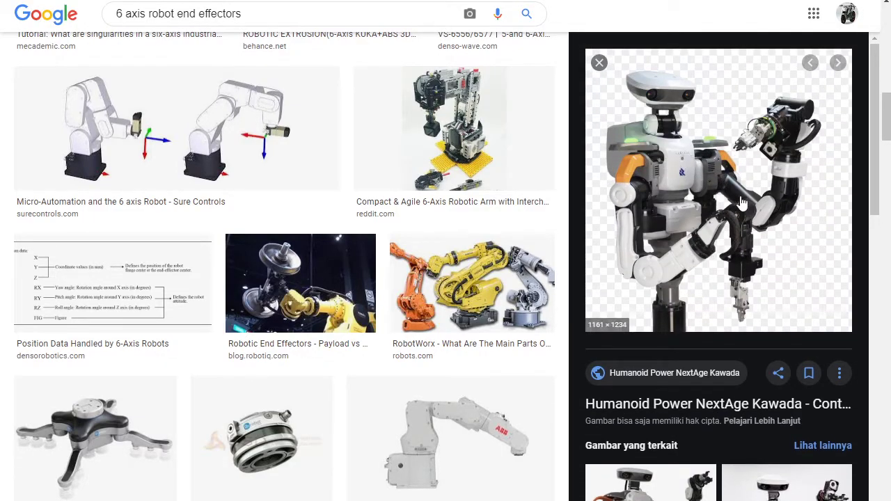
pyautogui.scroll(-3, 727, 223)
pyautogui.scroll(-3, 736, 334)
pyautogui.scroll(-3, 739, 340)
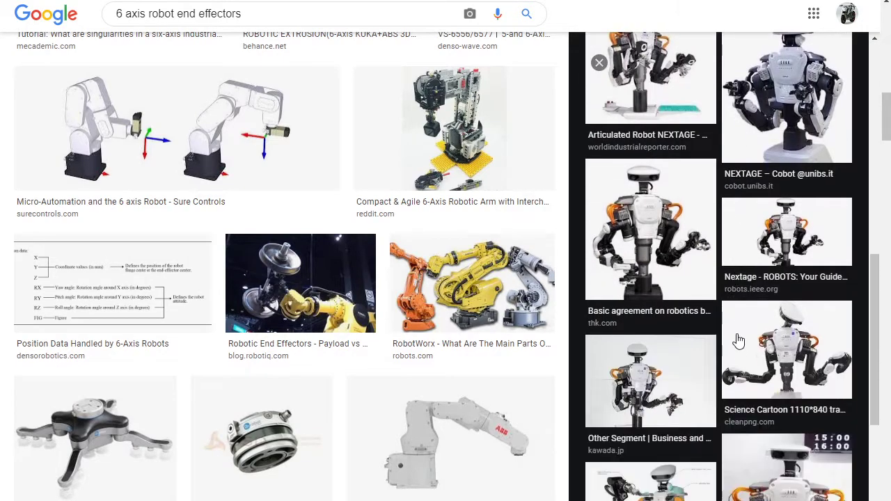
pyautogui.click(599, 64)
pyautogui.scroll(-3, 573, 229)
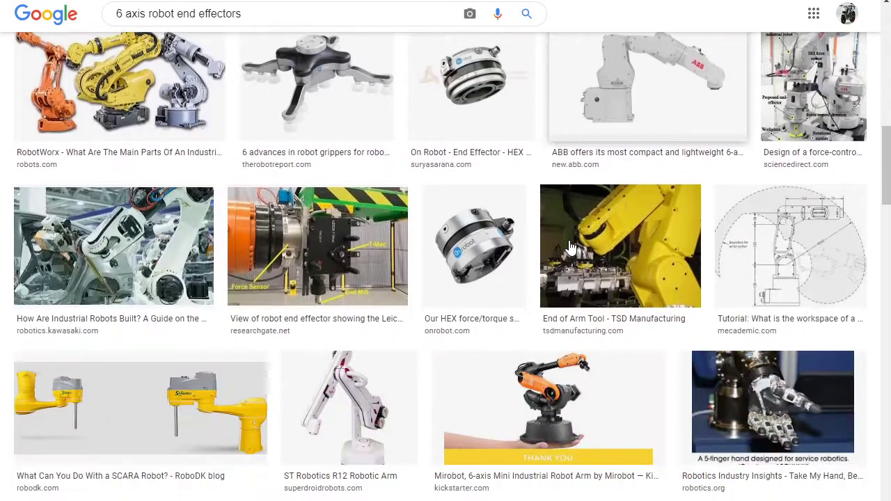
pyautogui.scroll(-1, 600, 247)
pyautogui.scroll(-4, 600, 247)
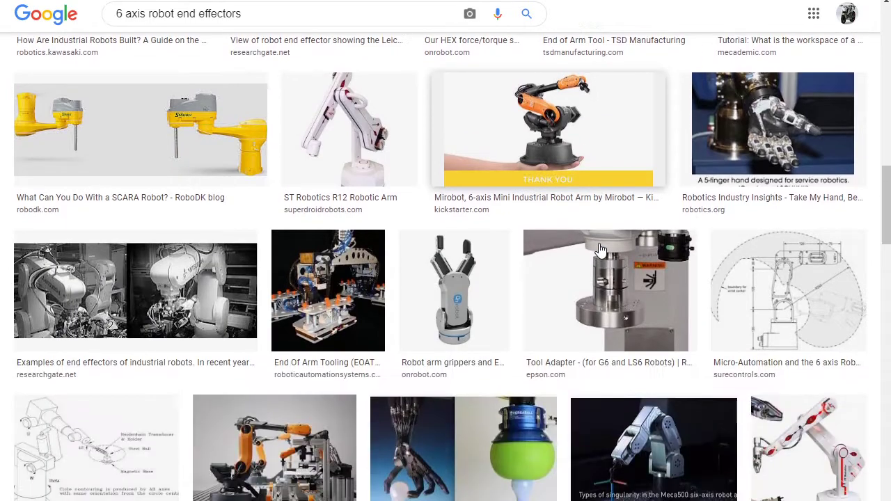
pyautogui.scroll(-1, 589, 264)
pyautogui.click(493, 385)
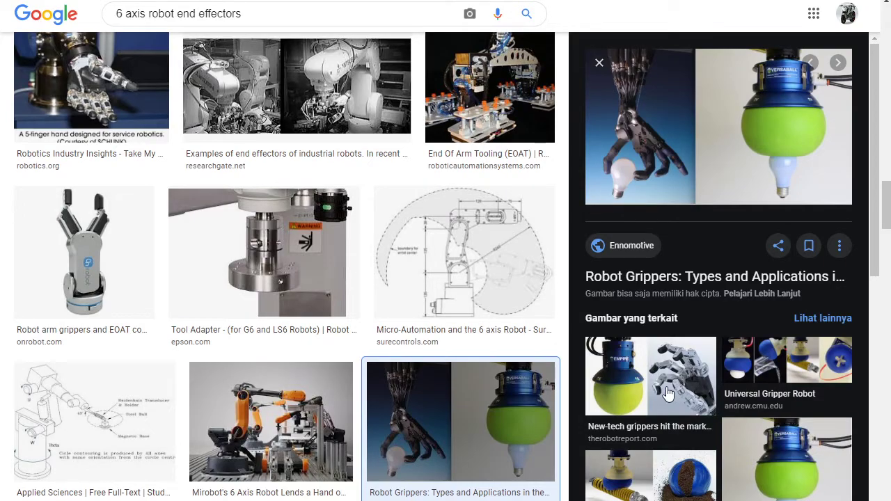
# Step: Scroll the related images and preview the robotic hand handshake image
pyautogui.scroll(-3, 681, 272)
pyautogui.scroll(-4, 679, 279)
pyautogui.scroll(6, 675, 288)
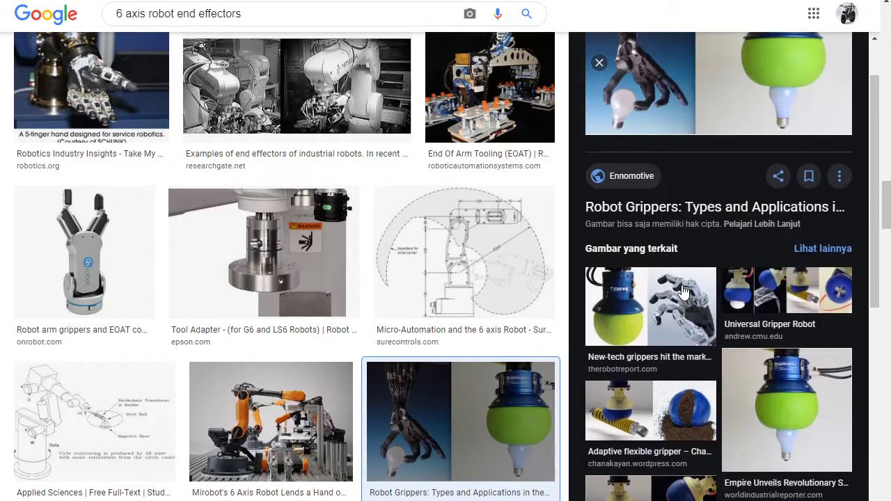
pyautogui.scroll(1, 673, 293)
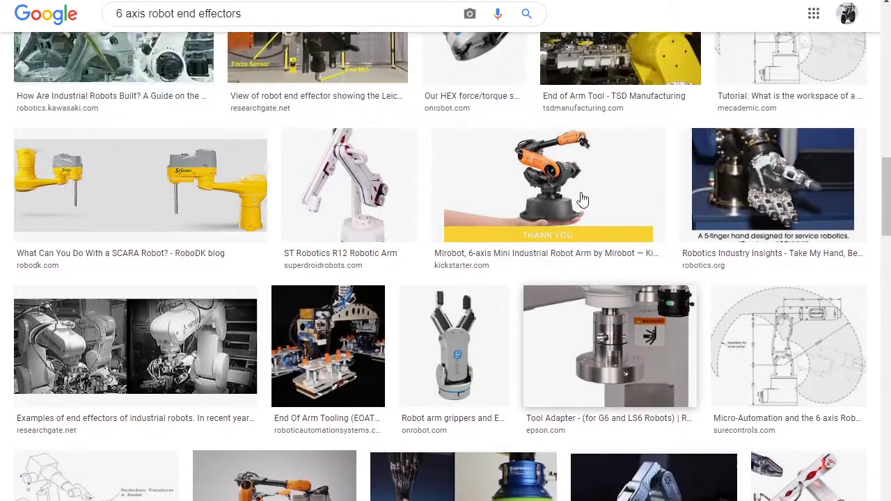
pyautogui.scroll(-2, 738, 257)
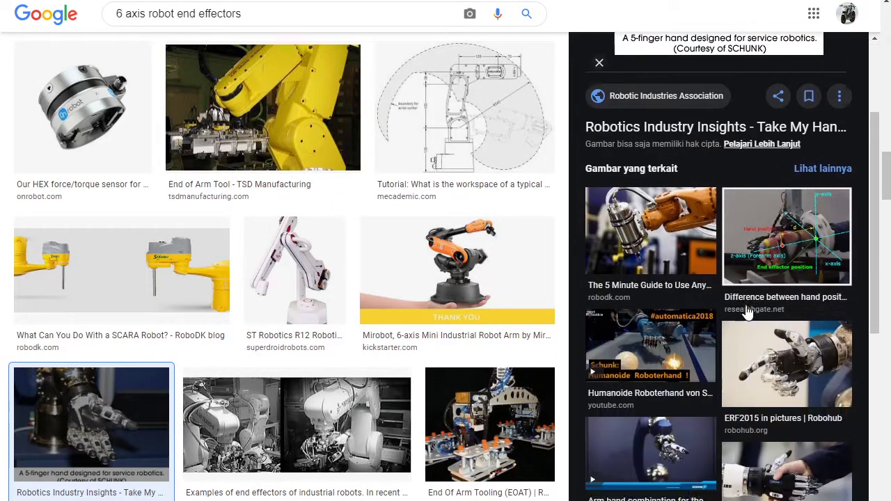
pyautogui.scroll(-2, 758, 264)
pyautogui.scroll(-1, 779, 275)
pyautogui.click(789, 277)
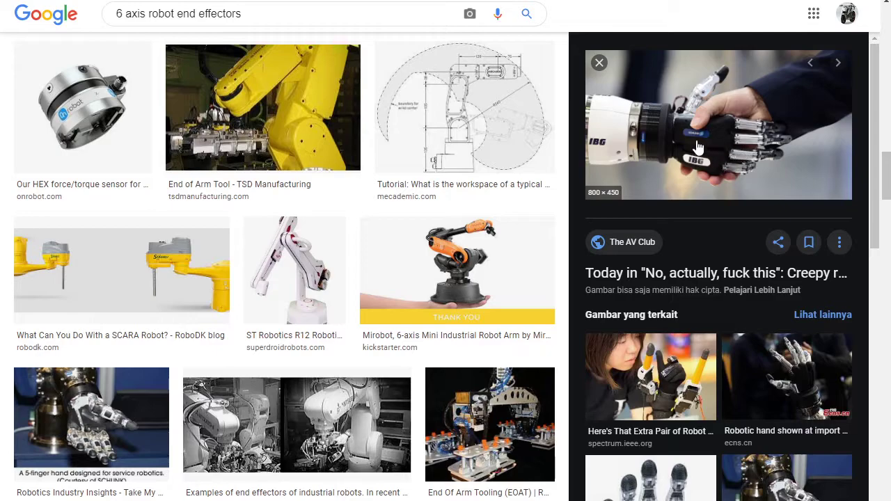
pyautogui.scroll(-4, 717, 209)
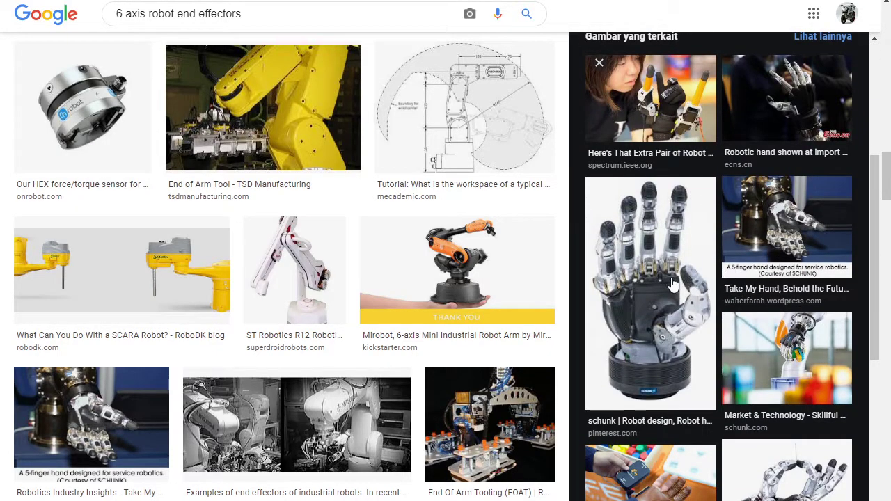
pyautogui.scroll(-2, 670, 205)
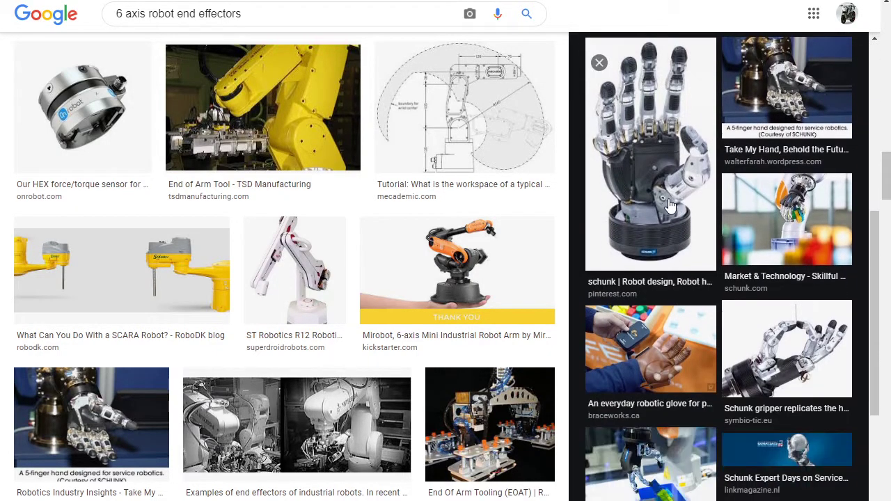
# Step: Open the Schunk robot hand image and scroll through its related images
pyautogui.click(669, 188)
pyautogui.scroll(-3, 721, 237)
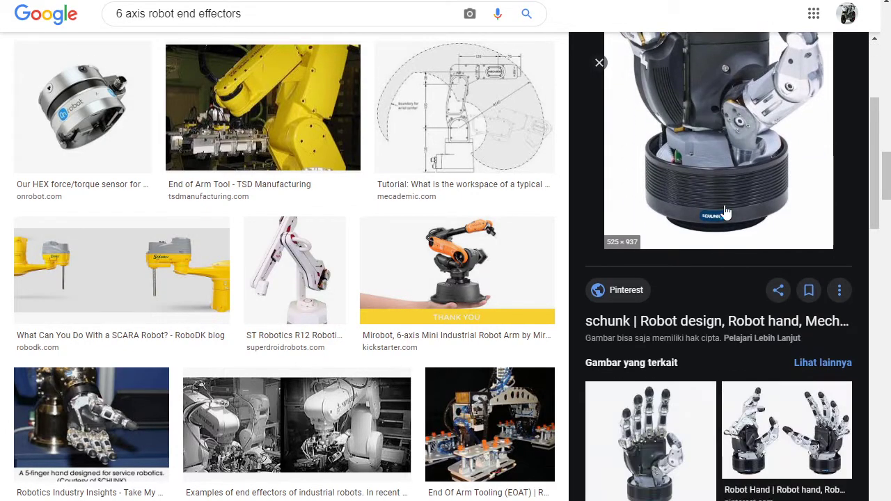
pyautogui.scroll(-3, 781, 220)
pyautogui.scroll(-3, 781, 220)
pyautogui.scroll(-4, 781, 221)
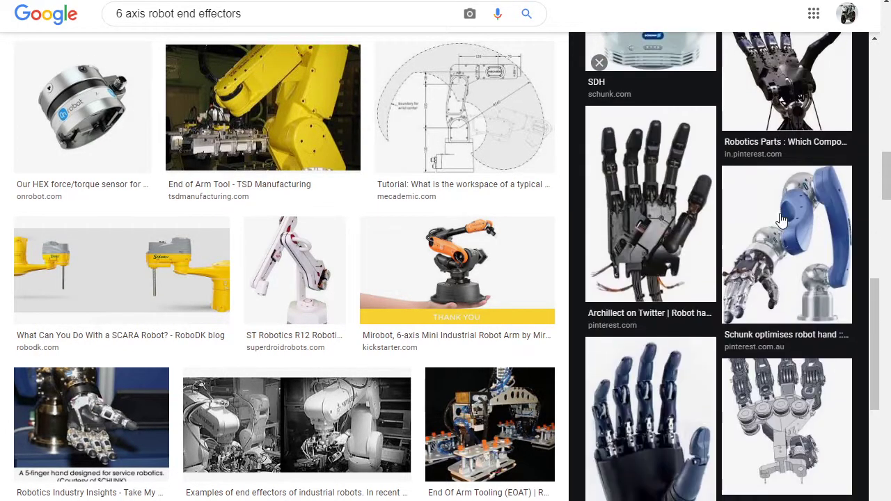
pyautogui.scroll(-1, 781, 221)
pyautogui.scroll(-2, 782, 222)
pyautogui.scroll(5, 783, 223)
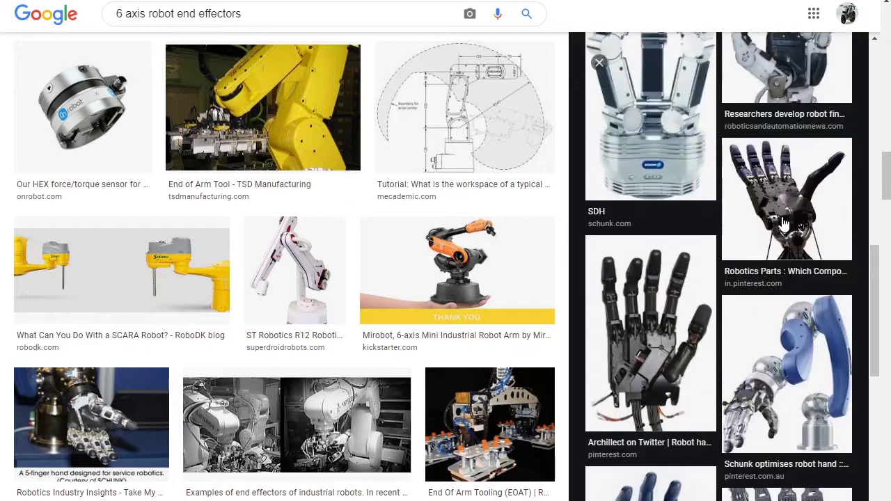
pyautogui.scroll(2, 783, 223)
pyautogui.scroll(3, 783, 223)
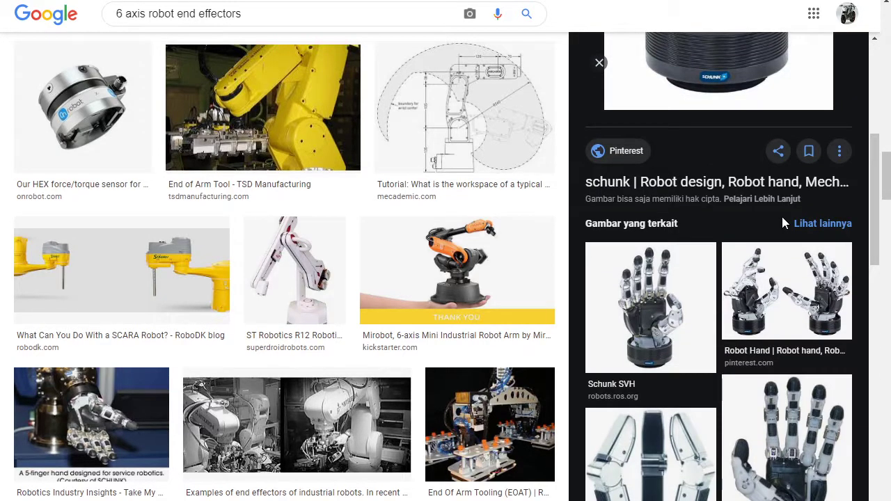
pyautogui.scroll(3, 783, 223)
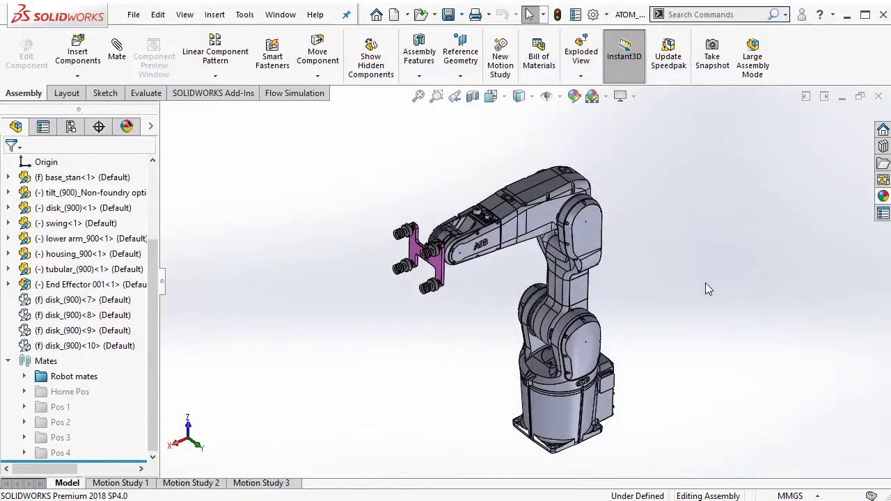
# Step: Zoom and orbit around the robot arm to view it from new angles
pyautogui.scroll(-3, 473, 280)
pyautogui.scroll(-2, 460, 222)
pyautogui.scroll(-2, 439, 176)
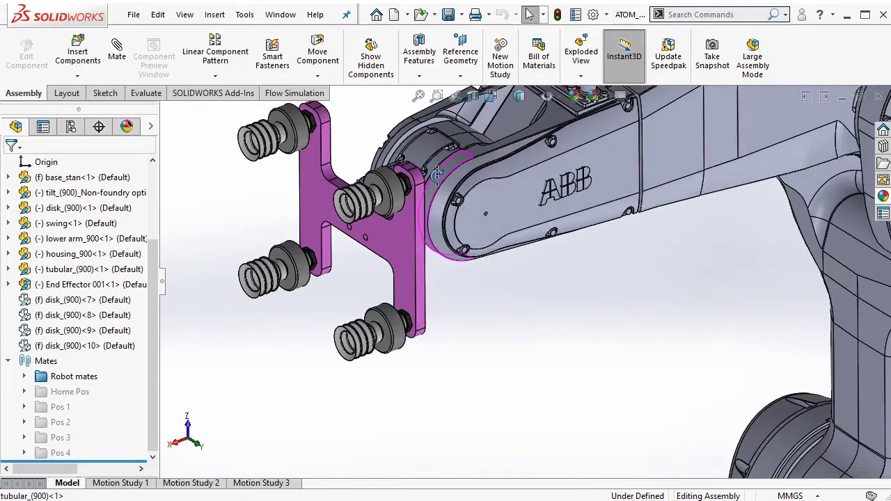
pyautogui.scroll(3, 437, 174)
pyautogui.moveTo(446, 192)
pyautogui.mouseDown(button='middle')
pyautogui.moveTo(481, 152)
pyautogui.moveTo(388, 197)
pyautogui.mouseUp(button='middle')
pyautogui.scroll(-2, 387, 197)
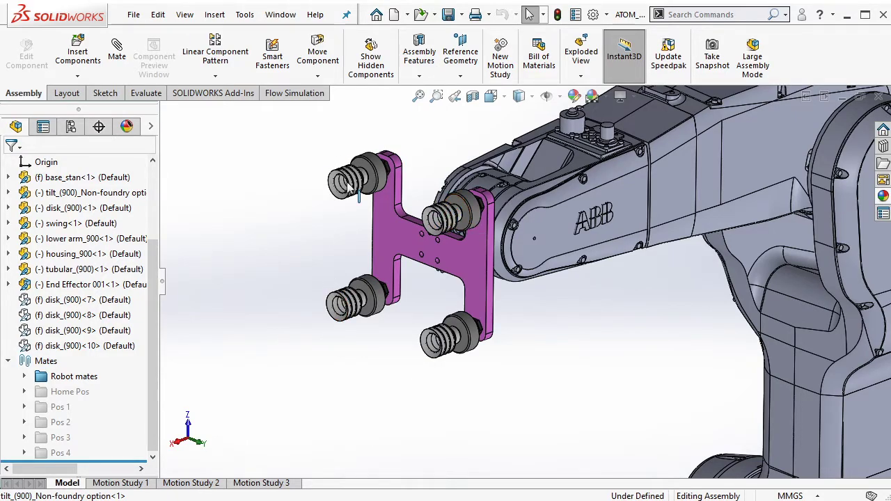
pyautogui.scroll(3, 294, 260)
pyautogui.scroll(-2, 509, 239)
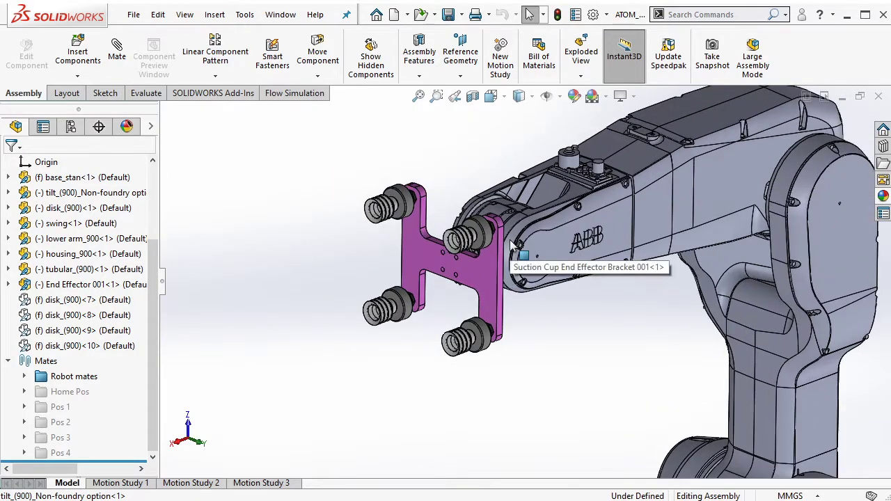
pyautogui.scroll(1, 608, 312)
pyautogui.scroll(1, 602, 304)
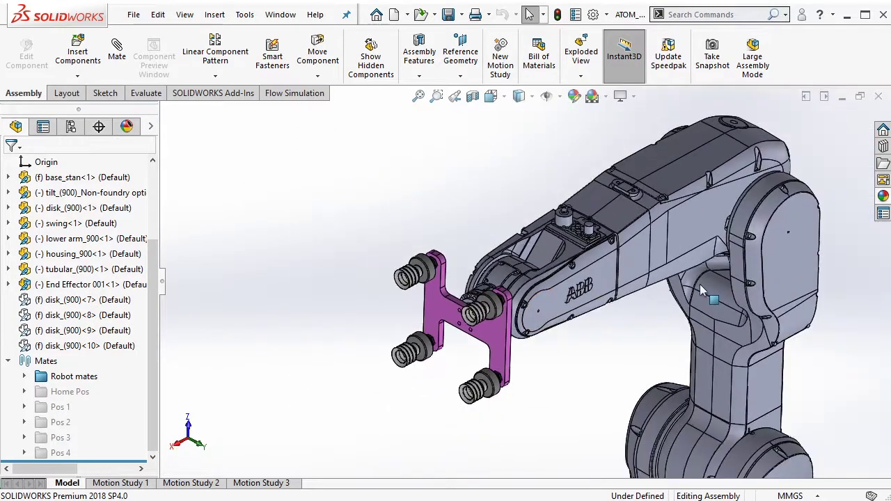
pyautogui.scroll(-1, 598, 323)
pyautogui.moveTo(561, 324)
pyautogui.mouseDown(button='middle')
pyautogui.moveTo(566, 299)
pyautogui.moveTo(644, 267)
pyautogui.moveTo(634, 298)
pyautogui.moveTo(610, 212)
pyautogui.moveTo(748, 278)
pyautogui.moveTo(501, 296)
pyautogui.mouseUp(button='middle')
# Step: Fit the whole robot in view and bring up the Motion Study 3 timeline
pyautogui.click(528, 319)
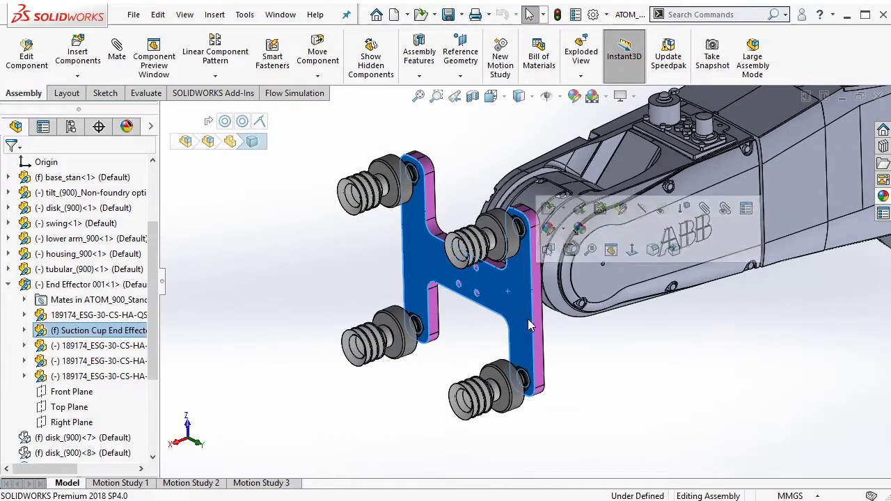
pyautogui.click(573, 356)
pyautogui.press('f')
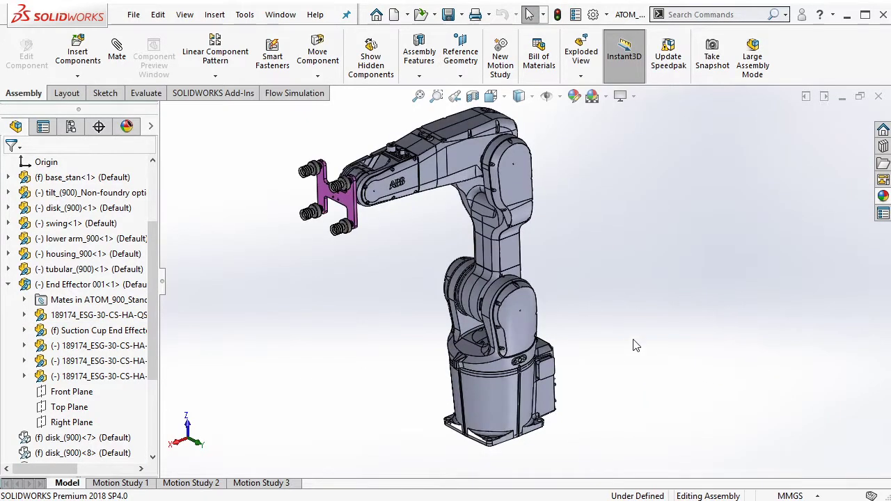
pyautogui.press('f')
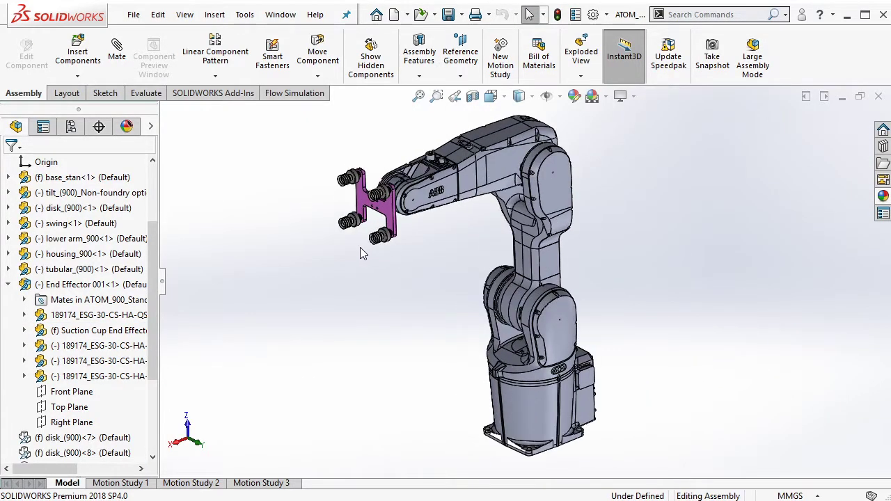
pyautogui.click(260, 482)
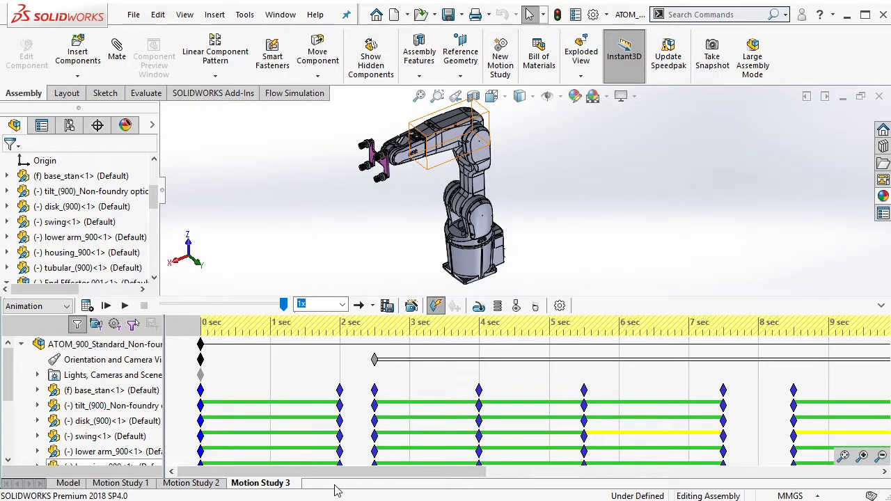
# Step: Play the robot arm animation, then suppress the End Effector component on the Model tab
pyautogui.scroll(-5, 154, 206)
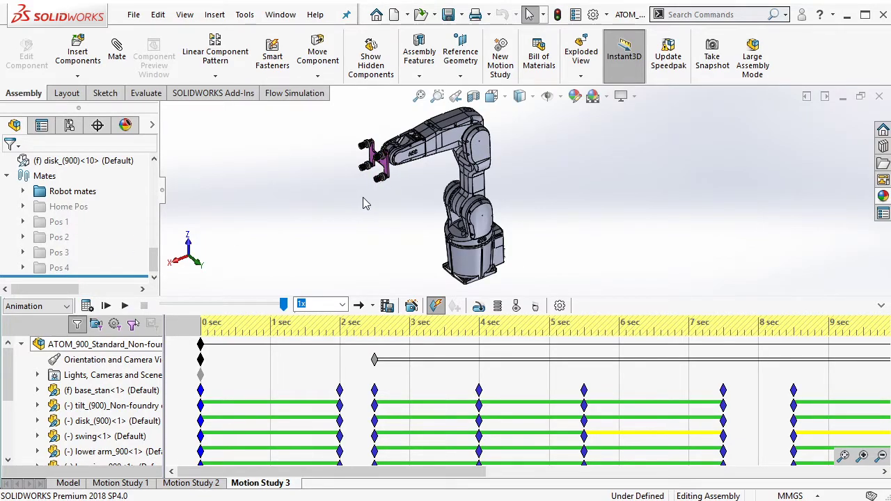
pyautogui.click(88, 307)
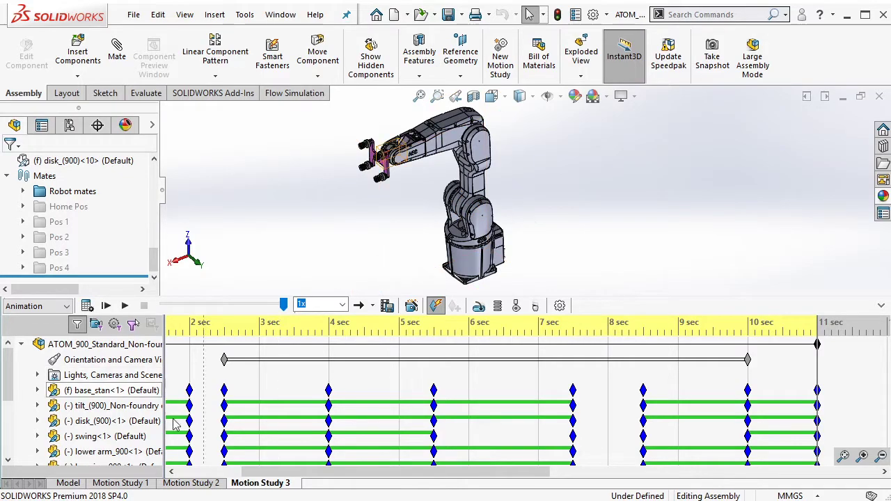
pyautogui.click(67, 482)
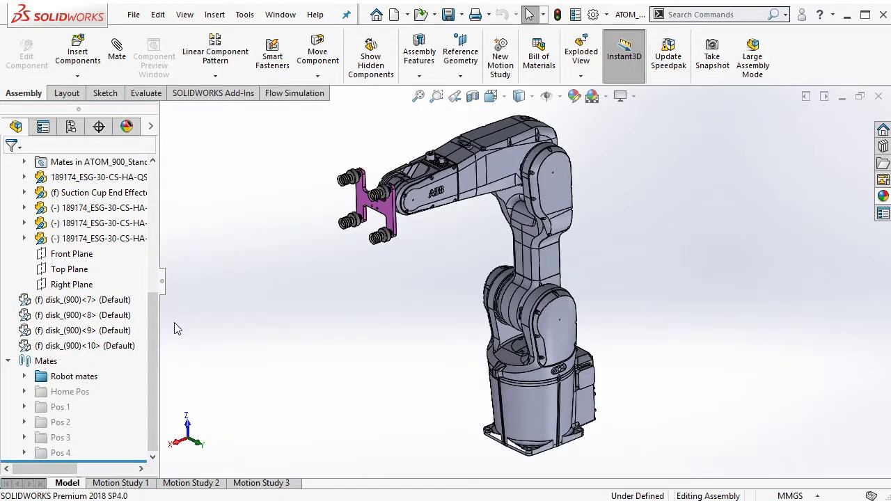
pyautogui.scroll(2, 73, 259)
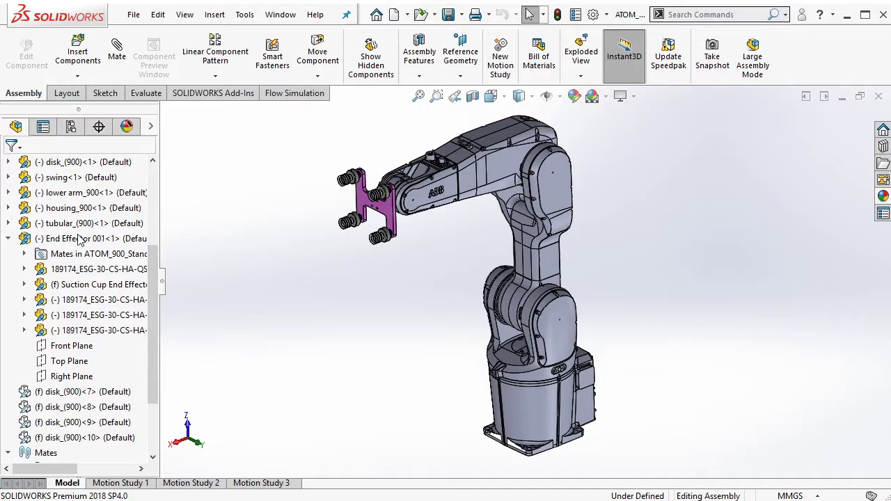
pyautogui.click(78, 239)
pyautogui.click(216, 192)
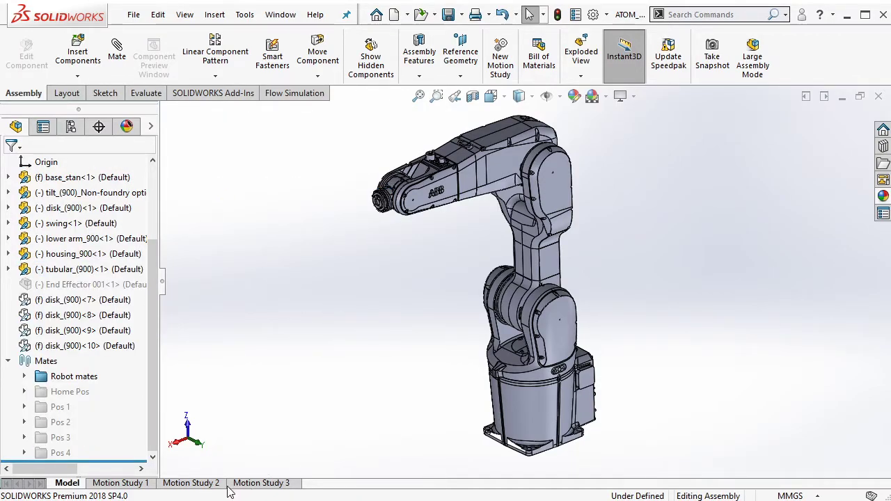
# Step: Recalculate and play the Motion Study 3 animation without the gripper
pyautogui.click(204, 483)
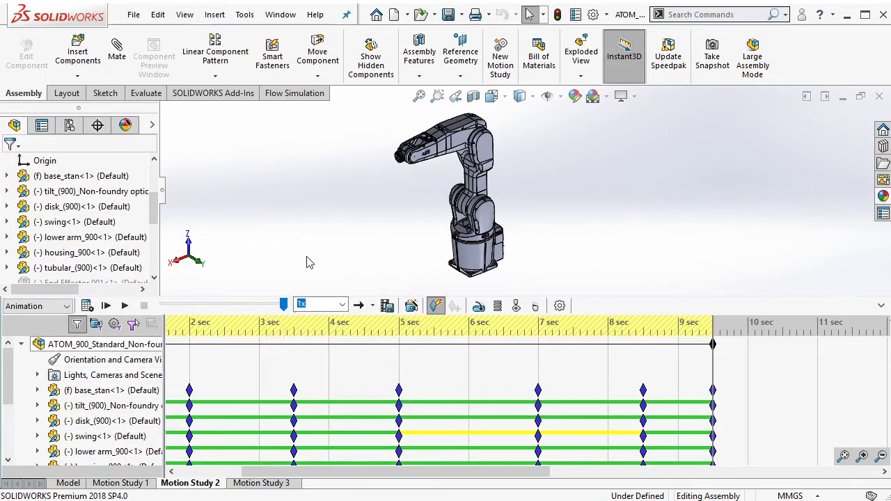
pyautogui.click(261, 483)
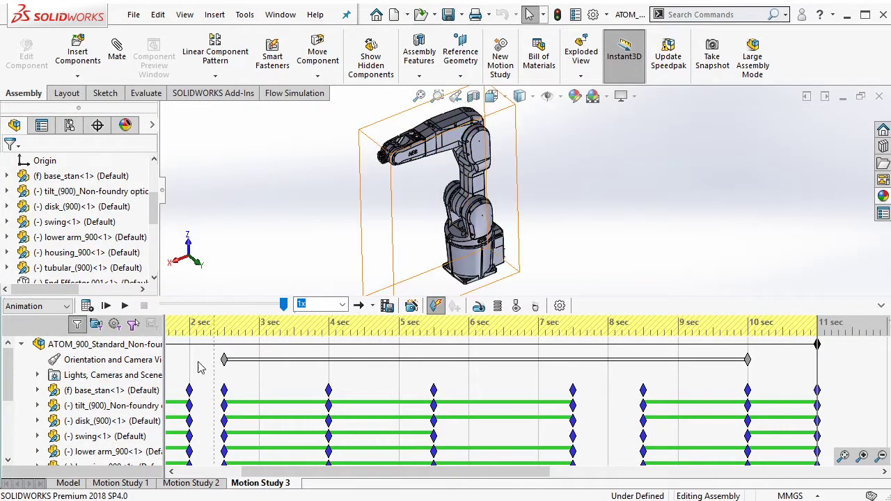
pyautogui.click(88, 308)
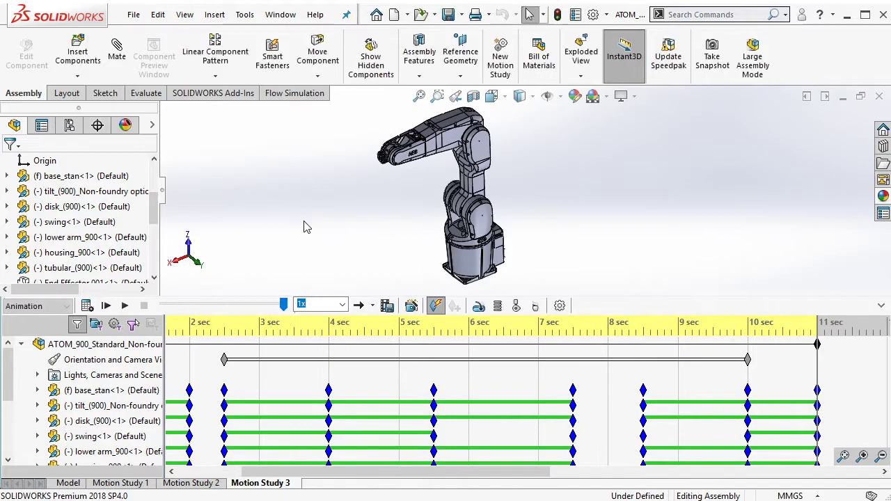
# Step: Unsuppress the End Effector component to restore the purple suction-cup gripper
pyautogui.click(69, 483)
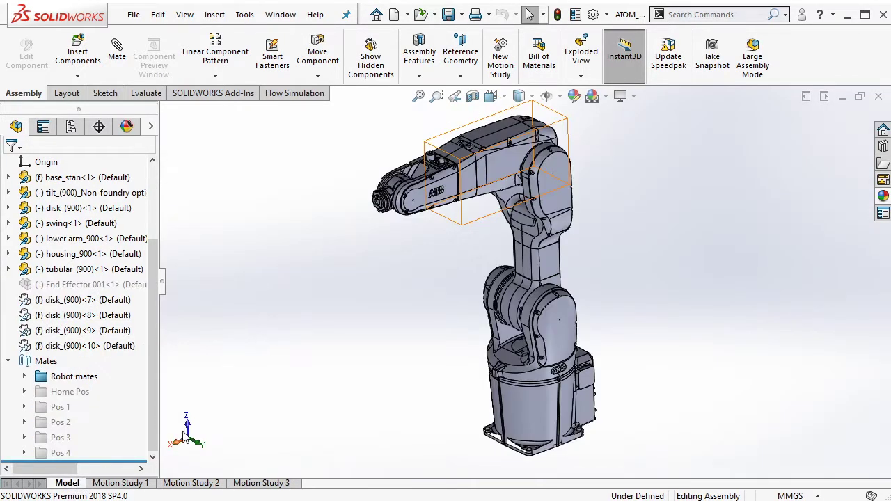
pyautogui.click(97, 285)
pyautogui.click(188, 241)
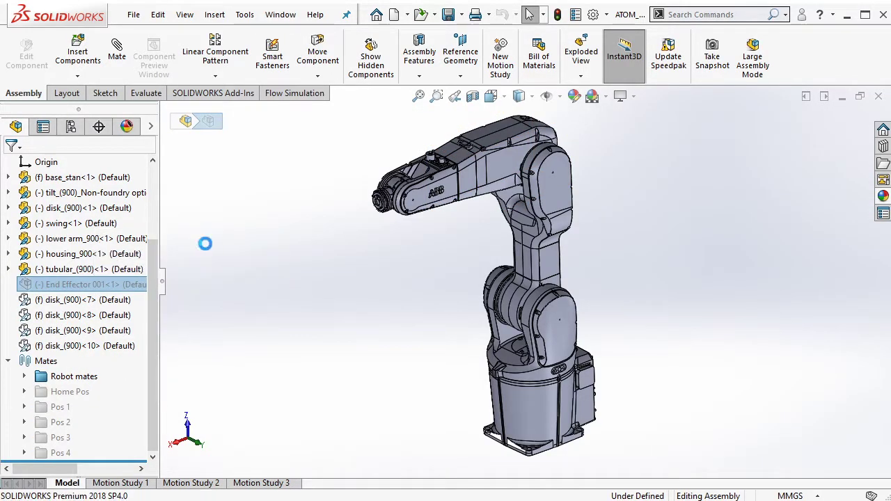
pyautogui.scroll(-3, 406, 245)
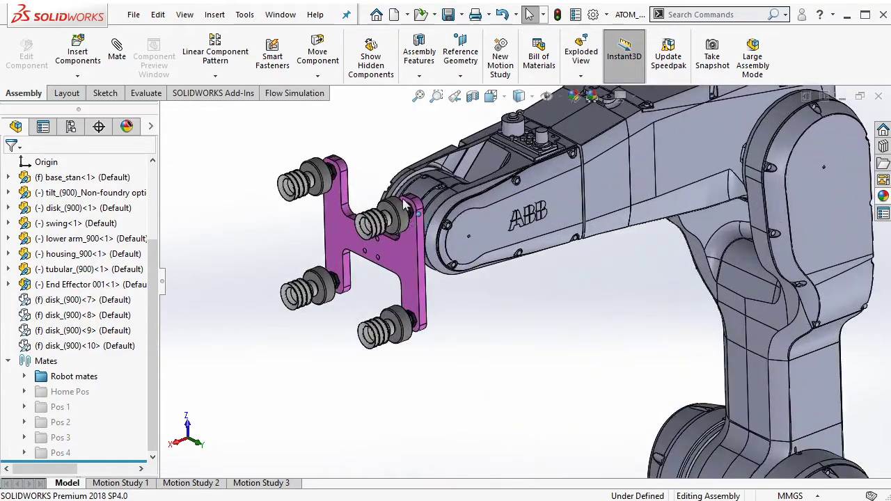
pyautogui.scroll(-2, 406, 245)
pyautogui.scroll(-3, 407, 264)
pyautogui.scroll(3, 410, 283)
# Step: Zoom and orbit around the gripper bracket to inspect how it mounts on the wrist
pyautogui.moveTo(409, 284)
pyautogui.mouseDown(button='middle')
pyautogui.moveTo(391, 163)
pyautogui.moveTo(475, 258)
pyautogui.mouseUp(button='middle')
pyautogui.scroll(-3, 391, 163)
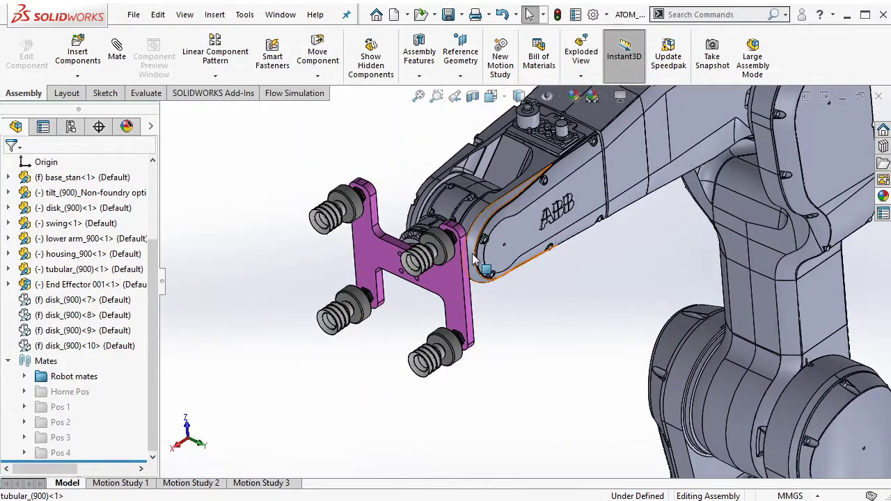
pyautogui.moveTo(474, 261); pyautogui.dragTo(433, 275, button='middle')
pyautogui.scroll(-5, 433, 275)
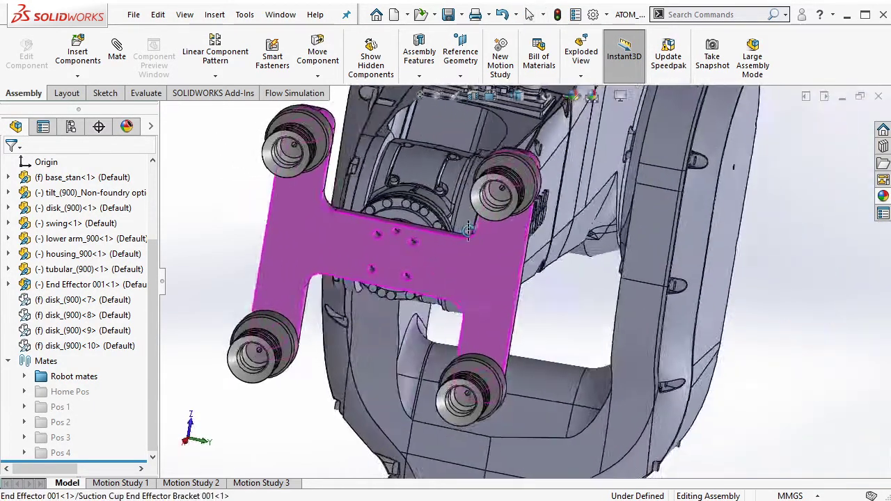
pyautogui.scroll(5, 459, 245)
pyautogui.moveTo(561, 304); pyautogui.dragTo(577, 322, button='middle')
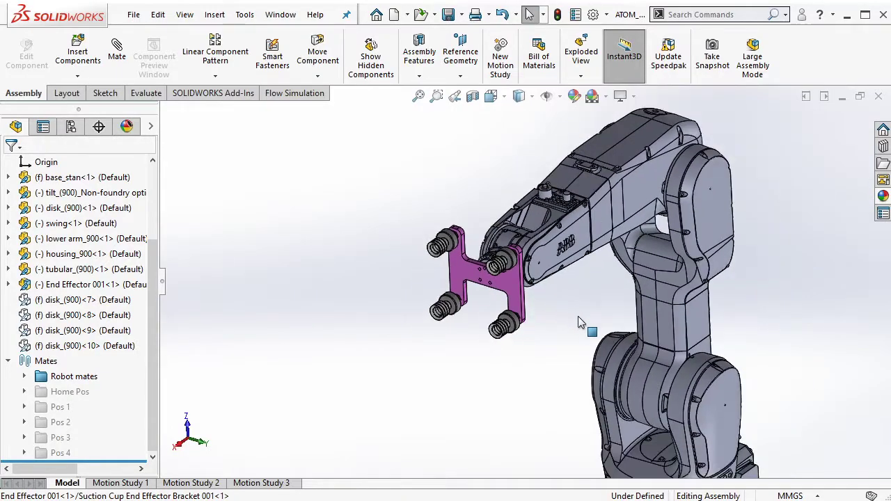
pyautogui.scroll(3, 730, 332)
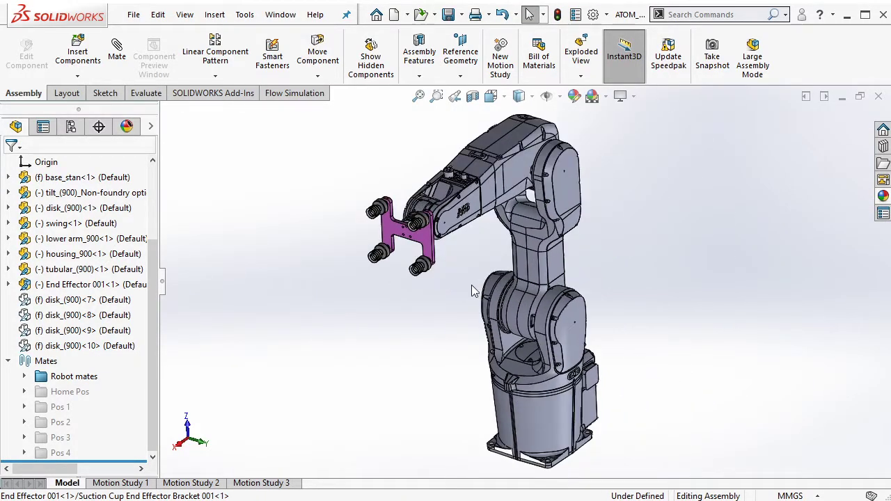
pyautogui.scroll(-5, 441, 278)
pyautogui.moveTo(417, 233)
pyautogui.mouseDown(button='middle')
pyautogui.moveTo(355, 220)
pyautogui.moveTo(472, 236)
pyautogui.moveTo(456, 249)
pyautogui.moveTo(501, 265)
pyautogui.mouseUp(button='middle')
pyautogui.scroll(3, 557, 279)
pyautogui.scroll(2, 561, 282)
pyautogui.scroll(-5, 522, 277)
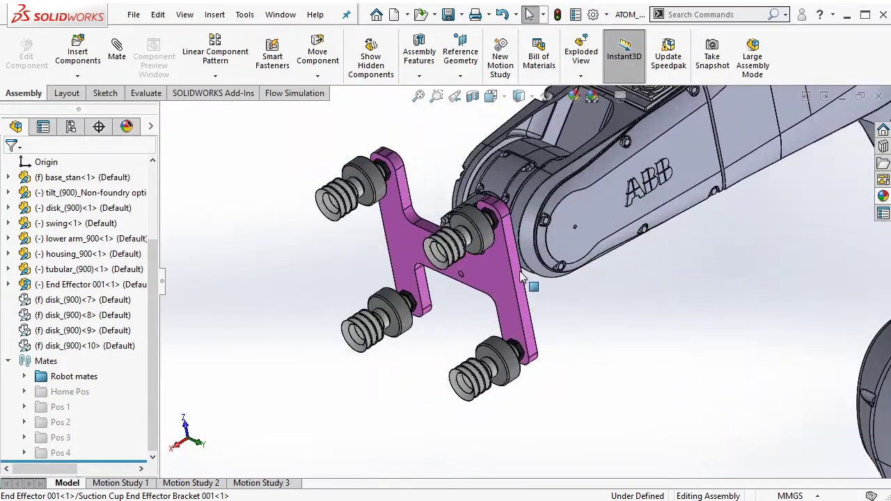
pyautogui.scroll(2, 522, 277)
pyautogui.scroll(2, 515, 278)
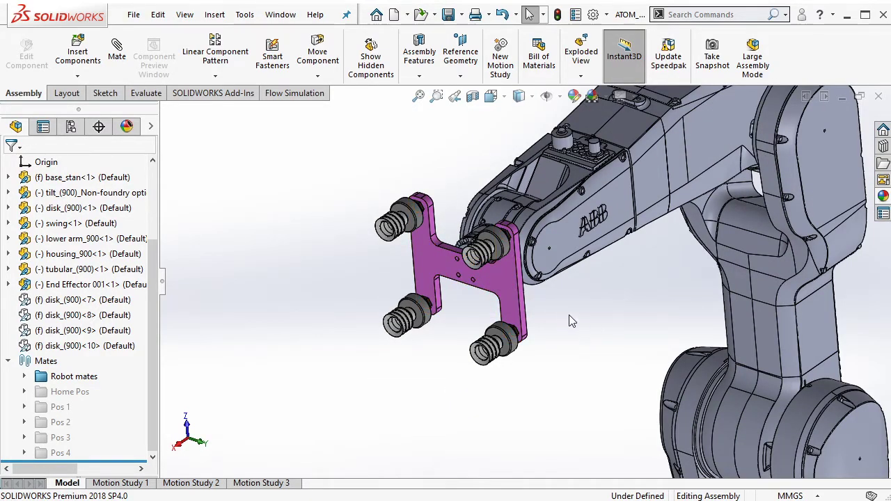
pyautogui.scroll(5, 519, 288)
pyautogui.moveTo(672, 359)
pyautogui.mouseDown(button='middle')
pyautogui.moveTo(679, 329)
pyautogui.moveTo(579, 330)
pyautogui.mouseUp(button='middle')
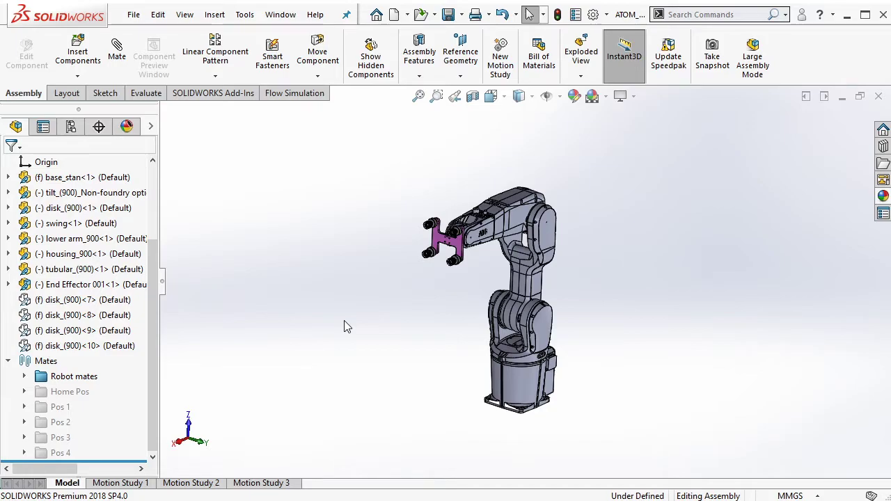
# Step: Insert a new blank part, Part1, into the assembly and edit it in place
pyautogui.click(79, 76)
pyautogui.click(89, 109)
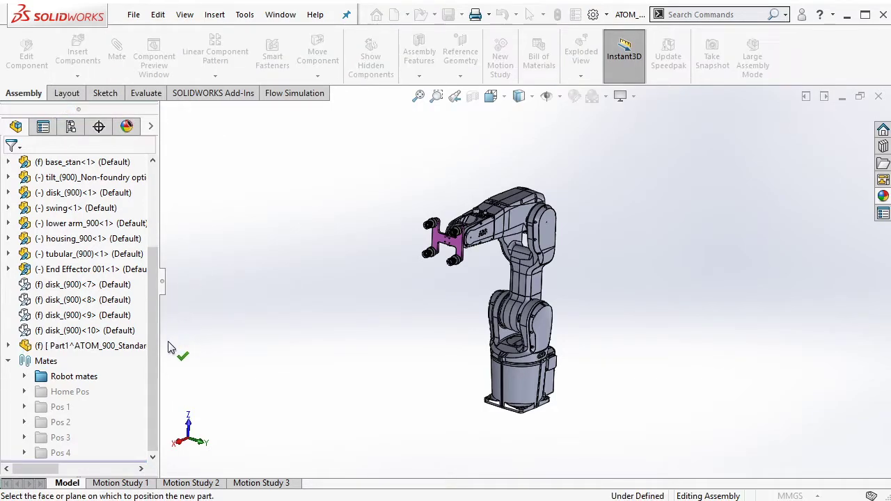
pyautogui.click(195, 342)
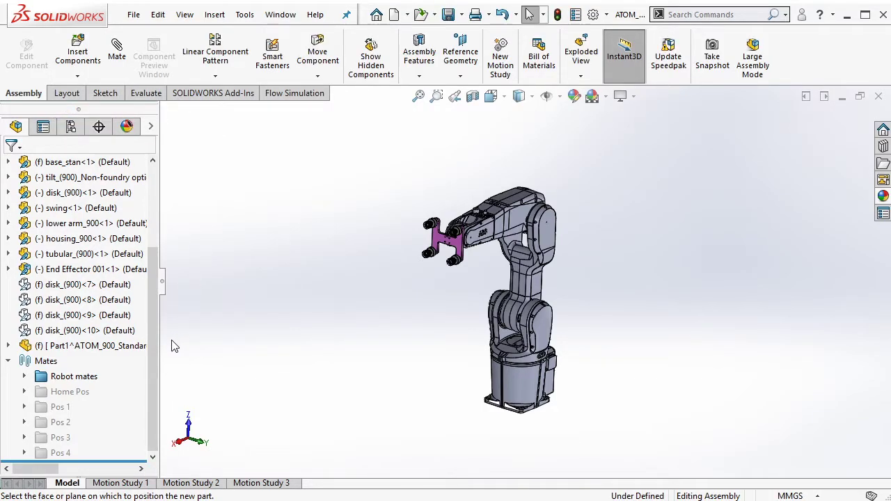
pyautogui.click(114, 346)
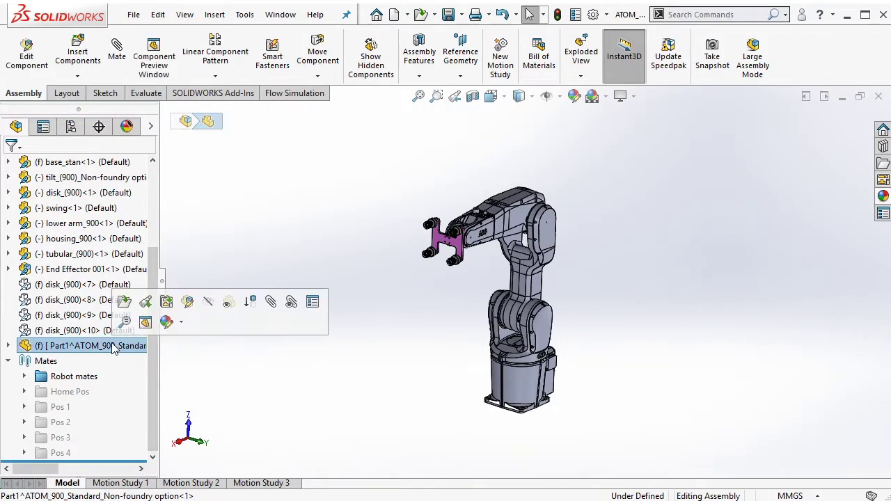
pyautogui.click(186, 304)
# Step: Start a sketch on the bottom face of the robot base
pyautogui.moveTo(533, 372)
pyautogui.mouseDown(button='middle')
pyautogui.moveTo(513, 175)
pyautogui.moveTo(543, 419)
pyautogui.mouseUp(button='middle')
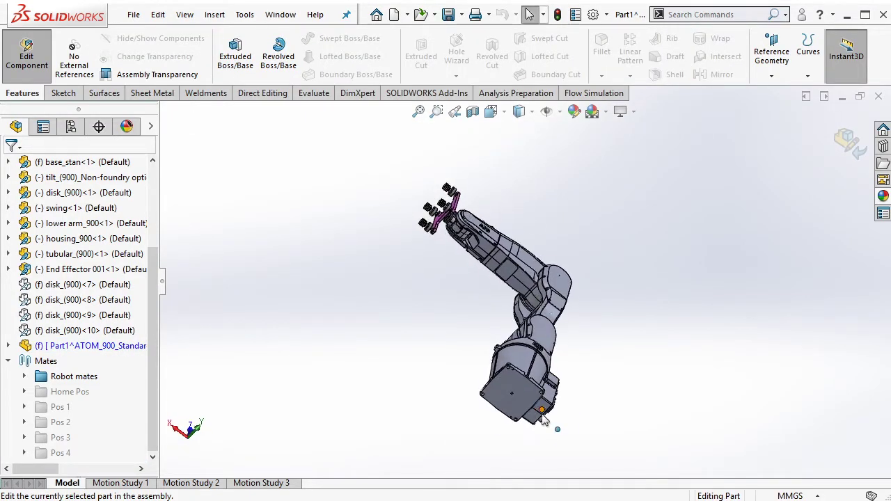
pyautogui.scroll(5, 543, 420)
pyautogui.click(511, 366)
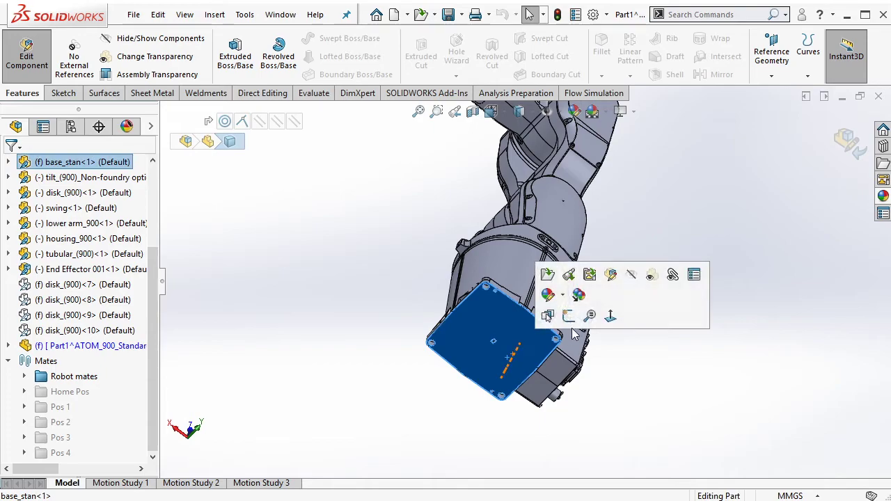
pyautogui.click(547, 274)
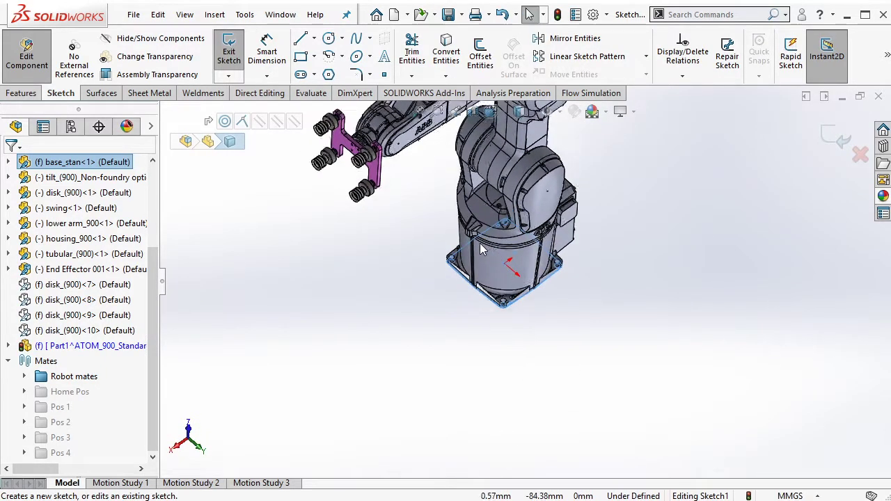
# Step: Draw a construction centerline running out from the robot base
pyautogui.click(314, 38)
pyautogui.click(334, 72)
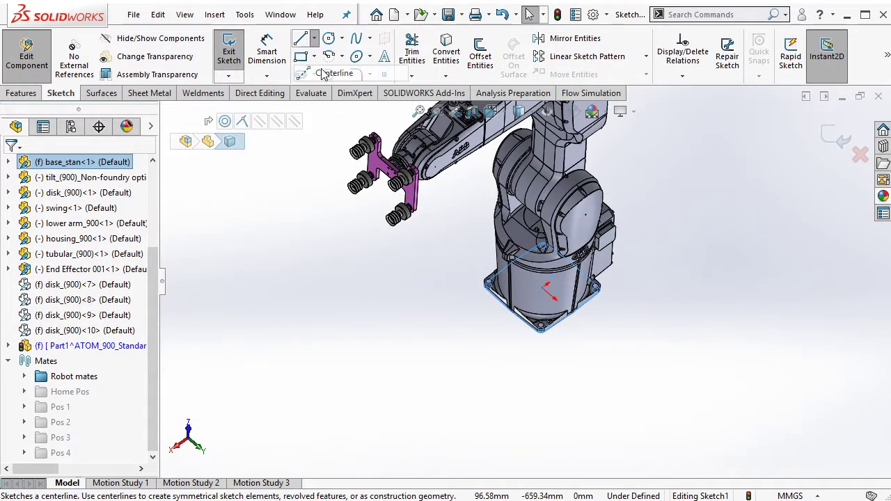
pyautogui.scroll(-2, 547, 292)
pyautogui.click(546, 284)
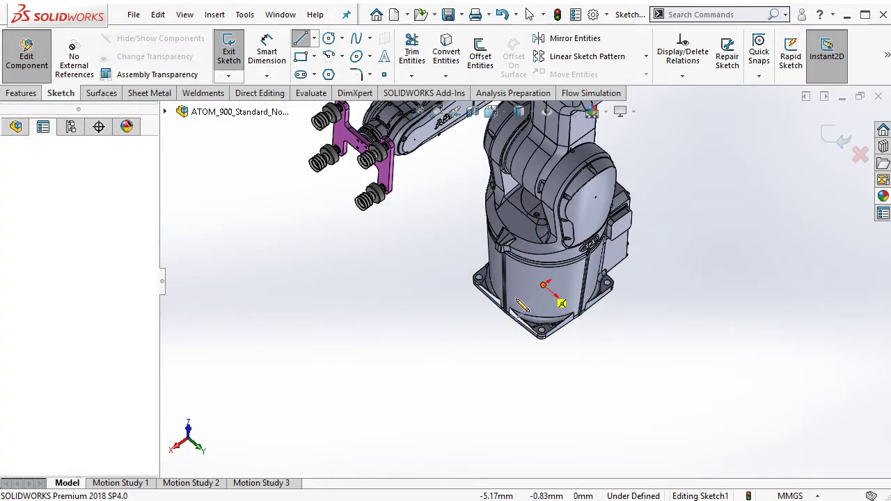
pyautogui.doubleClick(422, 373)
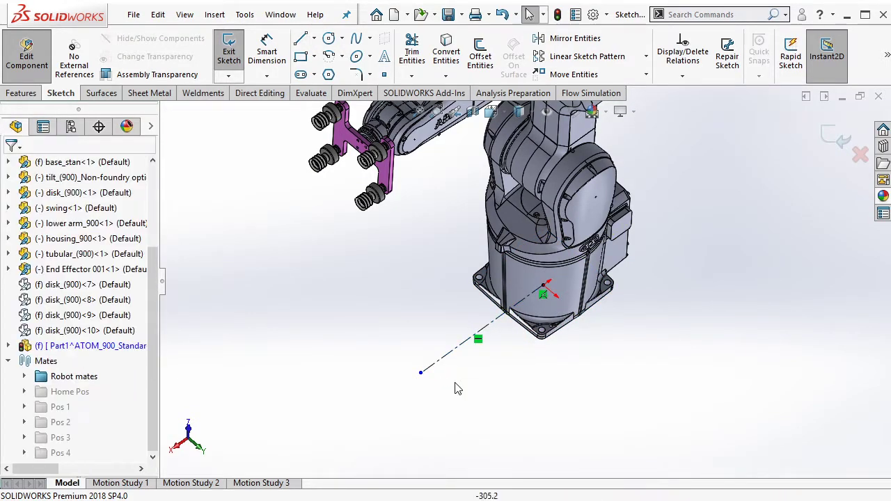
pyautogui.scroll(3, 574, 290)
pyautogui.moveTo(574, 290); pyautogui.dragTo(581, 255, button='middle')
pyautogui.scroll(3, 514, 327)
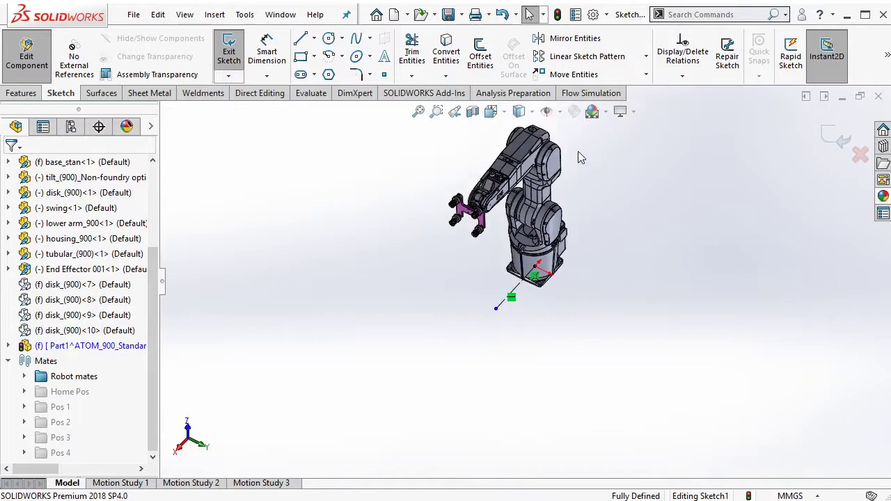
# Step: Draw a centre rectangle centred on the centerline's far end
pyautogui.click(460, 409)
pyautogui.moveTo(463, 412); pyautogui.dragTo(550, 191, button='middle')
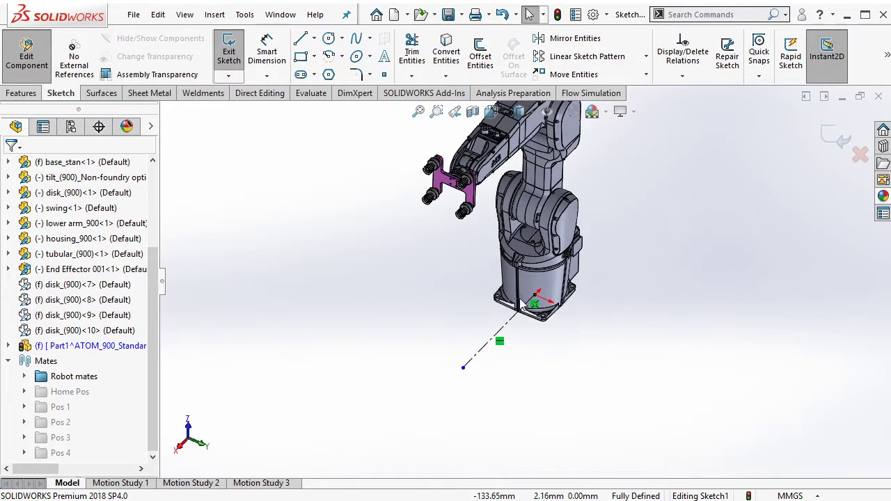
pyautogui.scroll(-3, 508, 233)
pyautogui.scroll(3, 509, 232)
pyautogui.scroll(-3, 482, 385)
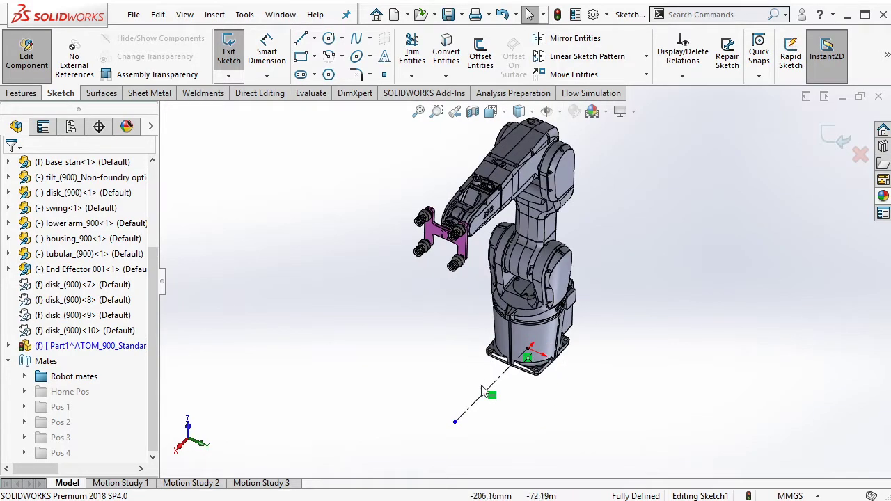
pyautogui.moveTo(483, 385); pyautogui.dragTo(463, 440, button='right')
pyautogui.click(455, 423)
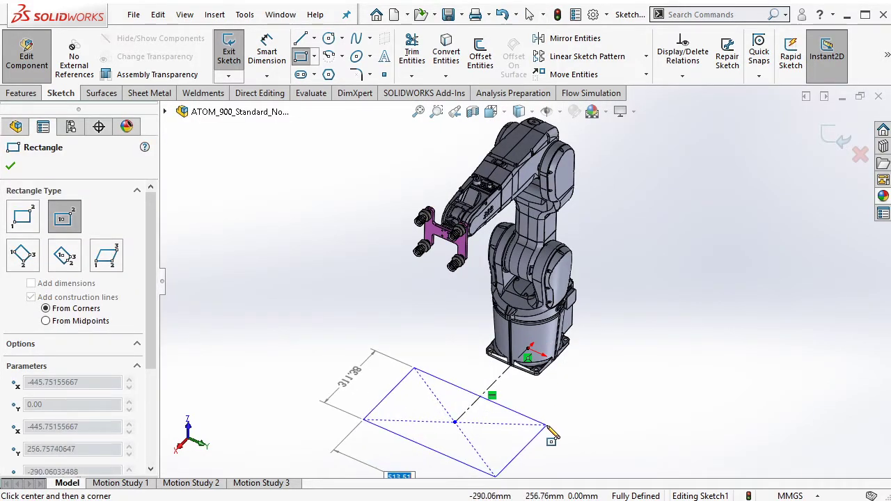
pyautogui.click(547, 423)
# Step: View the rectangle from above and select its centre point
pyautogui.scroll(2, 544, 339)
pyautogui.moveTo(545, 340); pyautogui.dragTo(545, 436, button='middle')
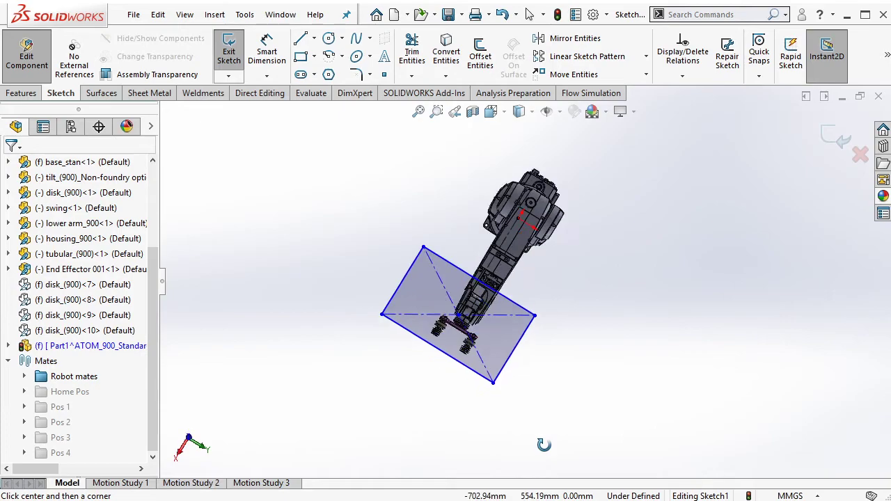
pyautogui.scroll(-3, 486, 323)
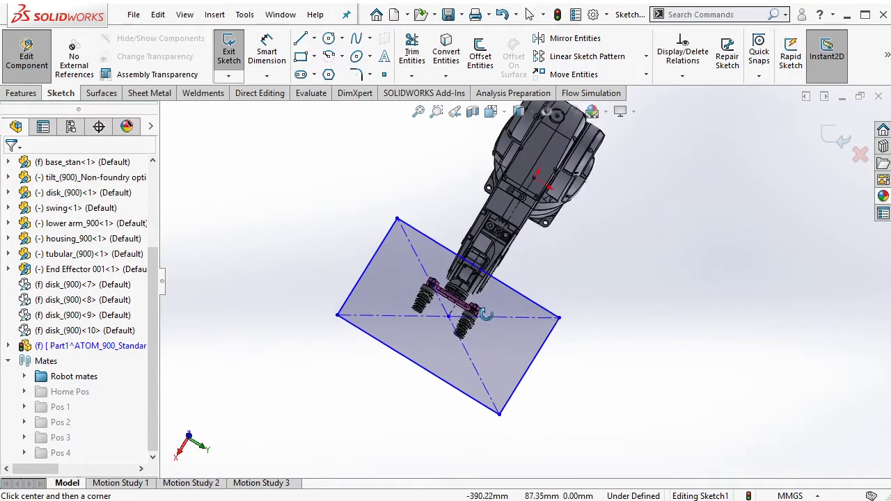
pyautogui.scroll(2, 485, 323)
pyautogui.click(449, 318)
pyautogui.moveTo(449, 321)
pyautogui.mouseDown(button='middle')
pyautogui.moveTo(460, 341)
pyautogui.moveTo(578, 311)
pyautogui.moveTo(542, 348)
pyautogui.moveTo(506, 357)
pyautogui.mouseUp(button='middle')
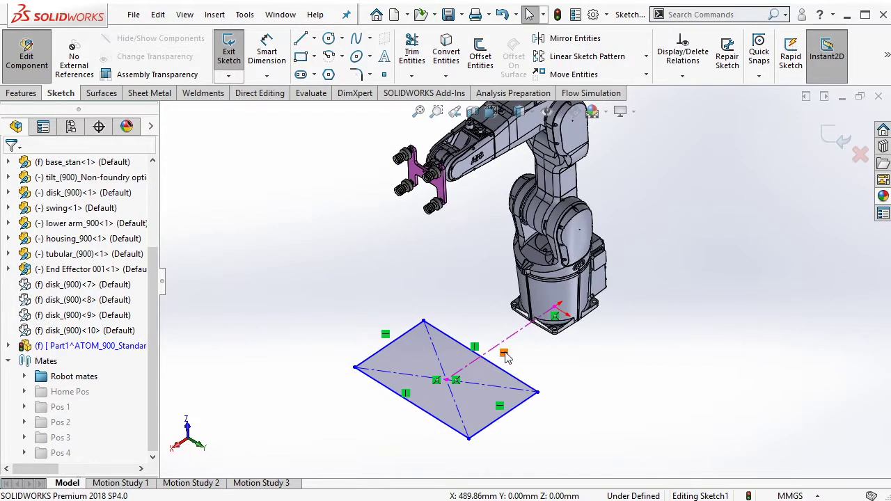
# Step: Try a 500 mm edge dimension, widen the rectangle, then delete that dimension
pyautogui.press('d')
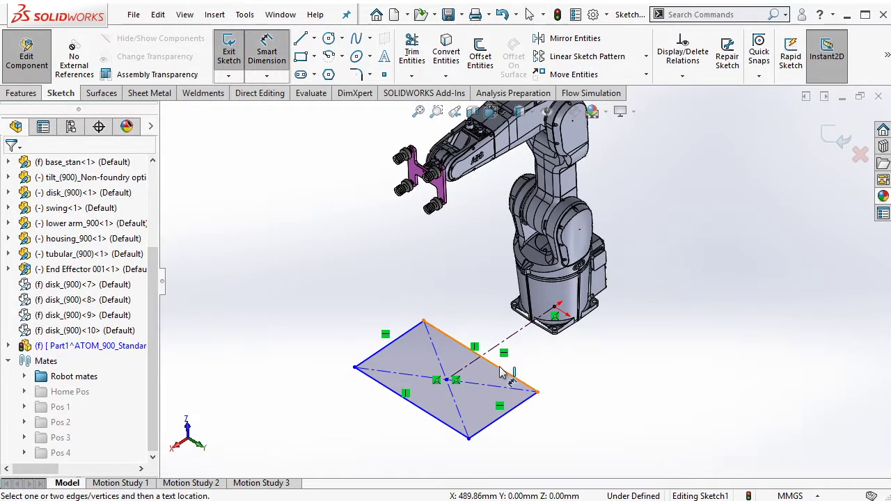
pyautogui.click(473, 371)
pyautogui.click(587, 373)
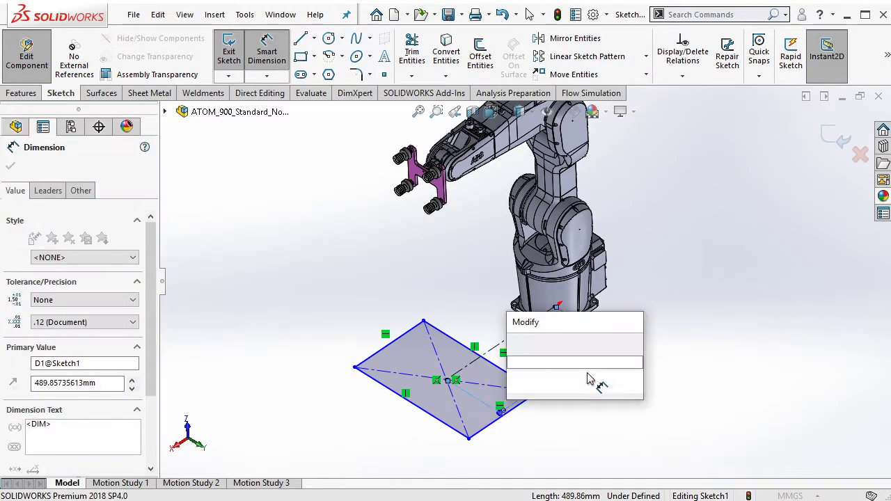
pyautogui.write('500')
pyautogui.press('Return')
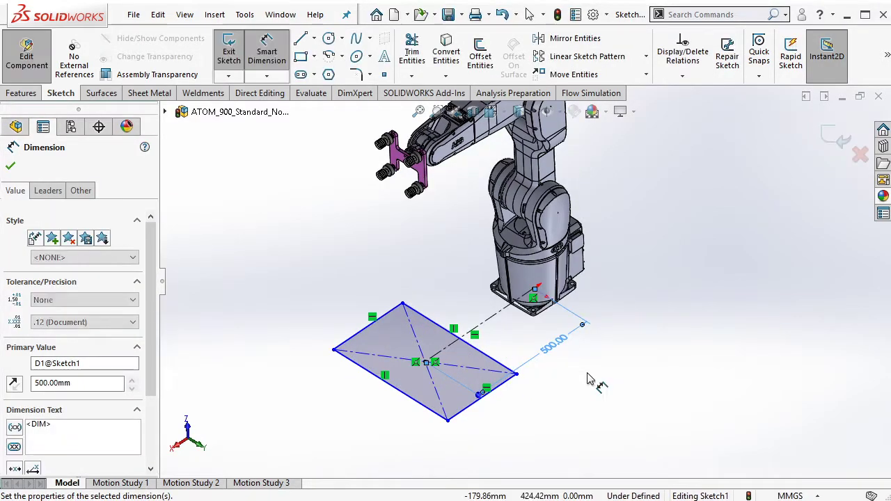
pyautogui.moveTo(529, 245); pyautogui.dragTo(508, 339, button='middle')
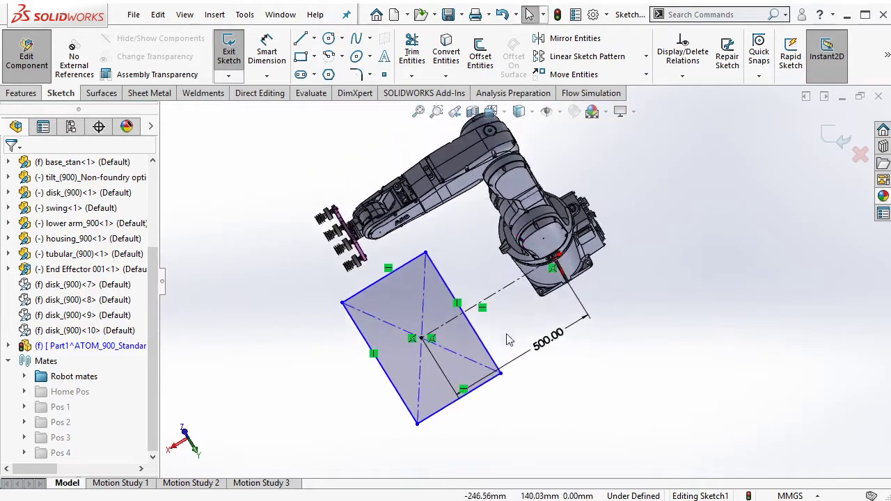
pyautogui.moveTo(485, 350); pyautogui.dragTo(632, 313)
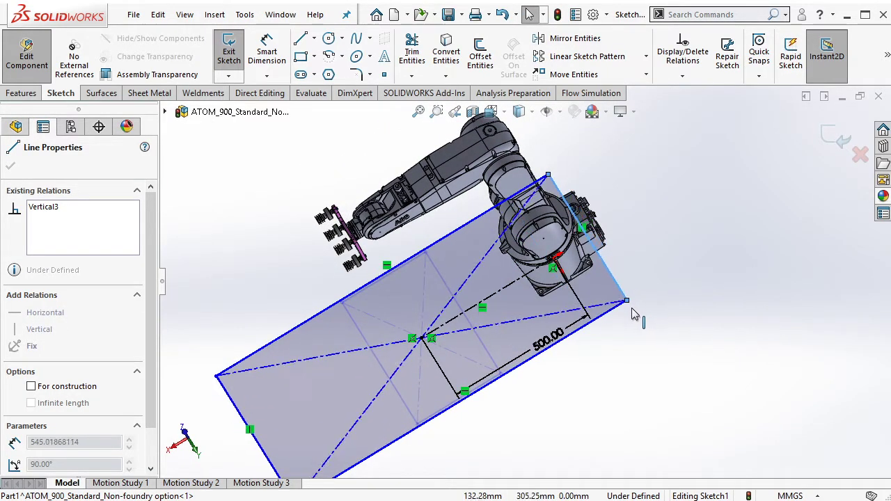
pyautogui.rightClick(561, 341)
pyautogui.press('Delete')
# Step: Dimension the right edge 620 mm from the rectangle's centre point and reshape a corner
pyautogui.moveTo(596, 338); pyautogui.dragTo(604, 265, button='middle')
pyautogui.click(605, 279)
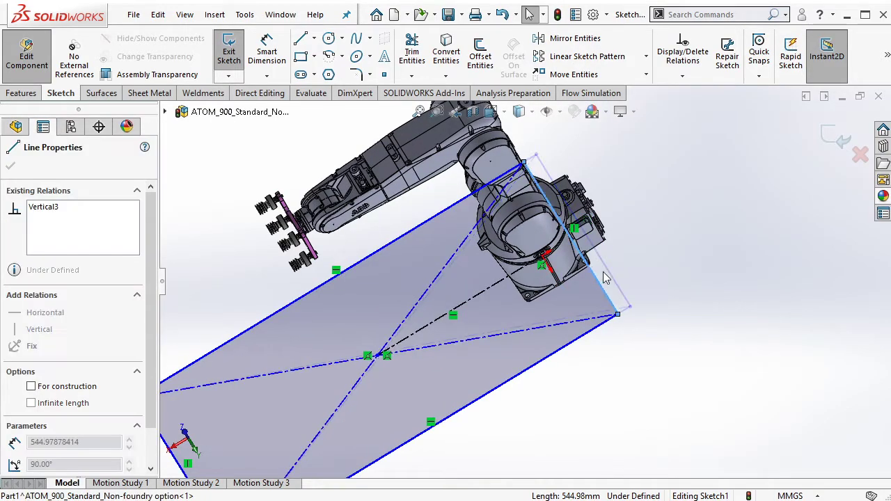
pyautogui.press('d')
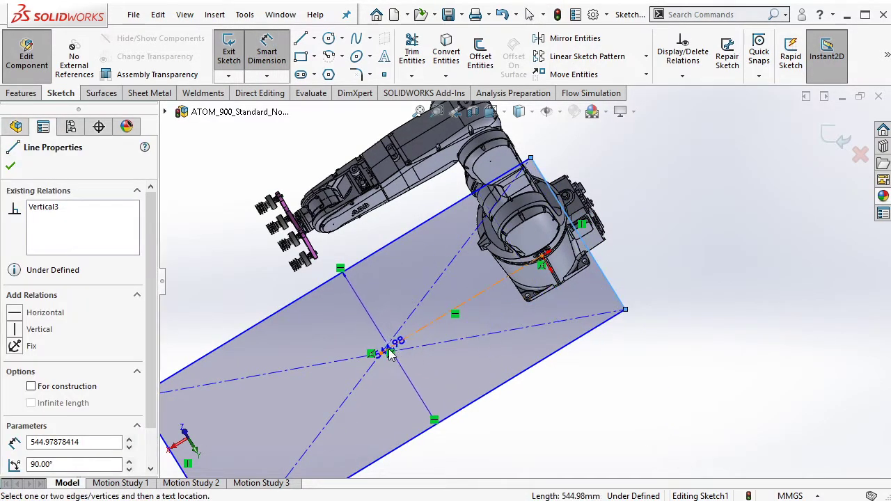
pyautogui.click(383, 353)
pyautogui.click(430, 301)
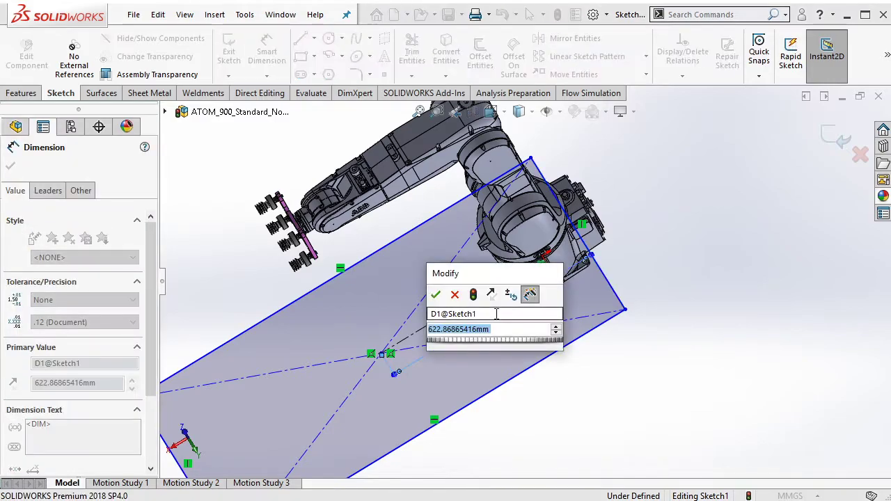
pyautogui.write('620')
pyautogui.press('Return')
pyautogui.moveTo(497, 318); pyautogui.dragTo(270, 395, button='middle')
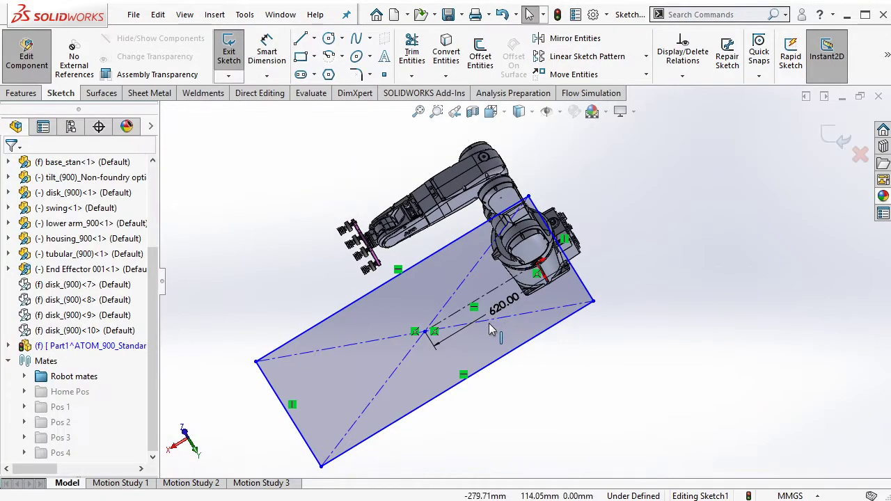
pyautogui.moveTo(237, 353)
pyautogui.mouseDown()
pyautogui.moveTo(259, 340)
pyautogui.moveTo(184, 339)
pyautogui.mouseUp()
# Step: Set a 160 mm offset between the robot base point and the rectangle's right edge
pyautogui.press('Escape')
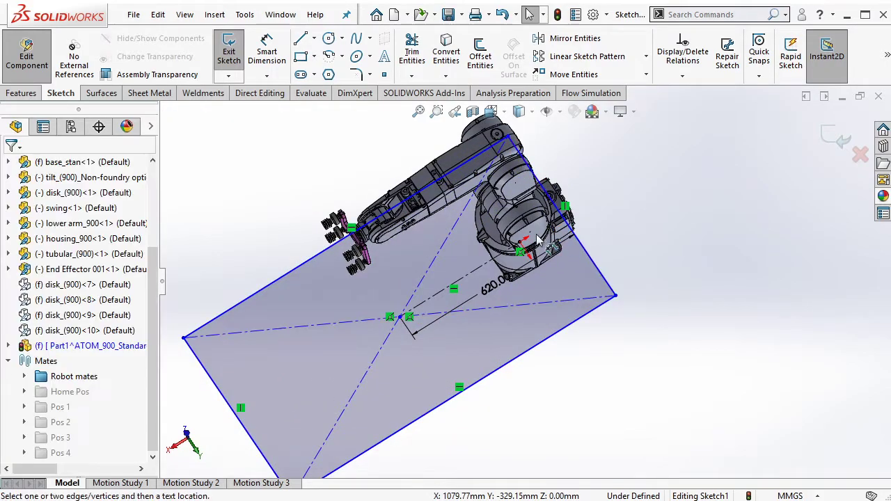
pyautogui.click(521, 244)
pyautogui.click(593, 263)
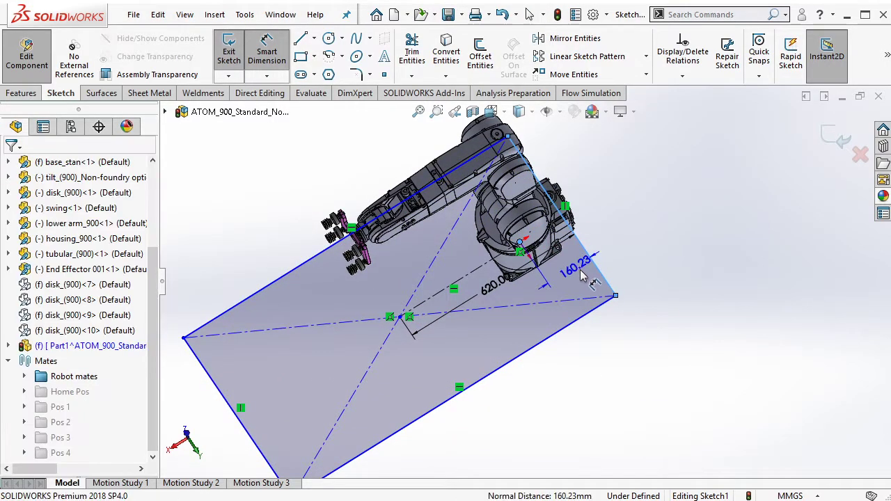
pyautogui.click(582, 275)
pyautogui.write('160')
pyautogui.press('Return')
pyautogui.press('Escape')
# Step: Delete the 620 mm dimension and drag the rectangle's left edge further left
pyautogui.moveTo(183, 338); pyautogui.dragTo(221, 321)
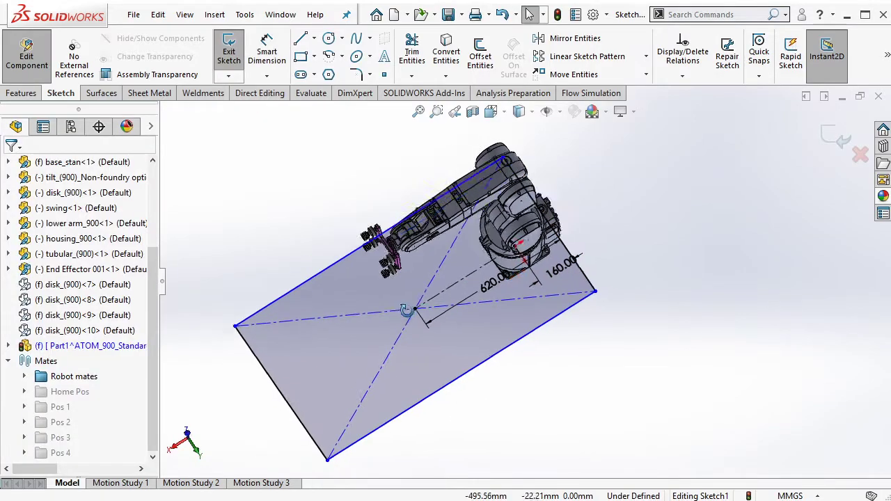
pyautogui.click(216, 321)
pyautogui.moveTo(248, 312)
pyautogui.mouseDown(button='middle')
pyautogui.moveTo(410, 268)
pyautogui.moveTo(487, 338)
pyautogui.mouseUp(button='middle')
pyautogui.click(496, 319)
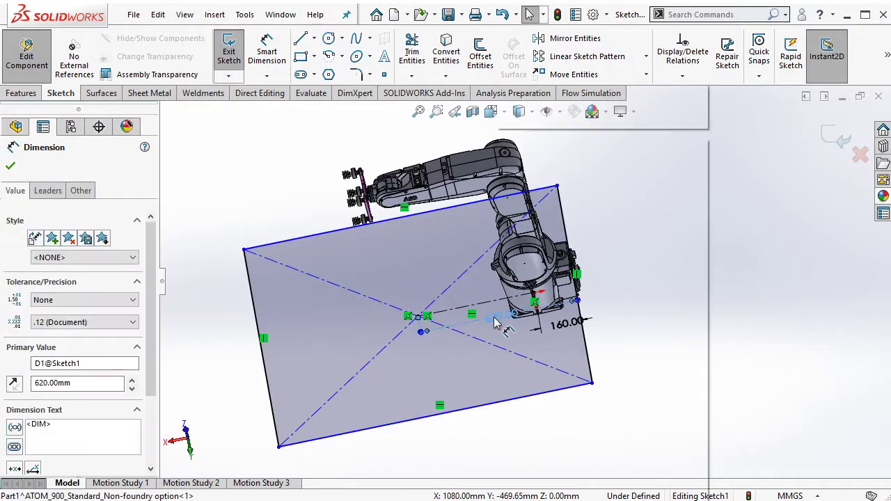
pyautogui.rightClick(496, 318)
pyautogui.click(536, 332)
pyautogui.moveTo(266, 357); pyautogui.dragTo(467, 365)
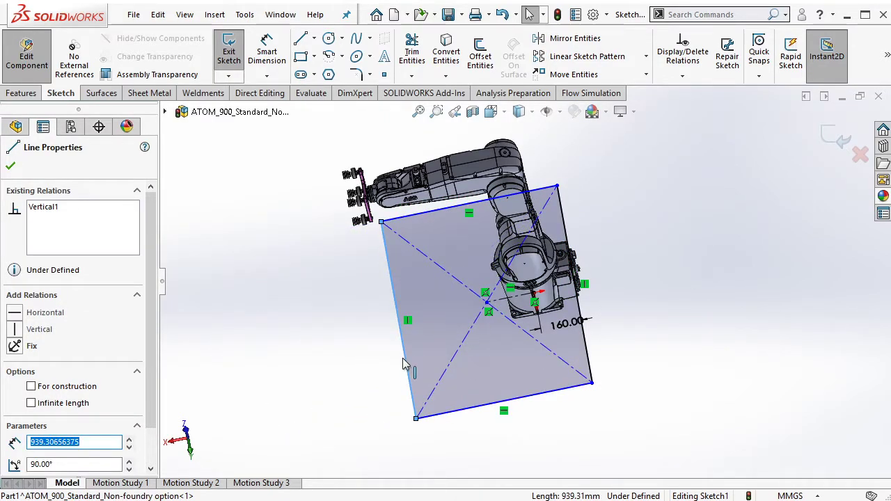
pyautogui.moveTo(402, 367); pyautogui.dragTo(380, 371)
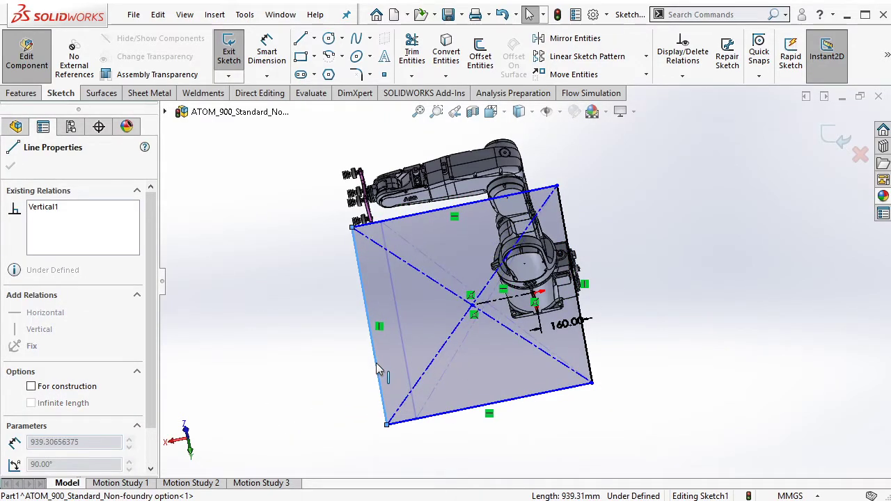
# Step: Dimension the bottom edge 800 mm and the right edge 1000 mm
pyautogui.click(515, 398)
pyautogui.click(530, 417)
pyautogui.write('800')
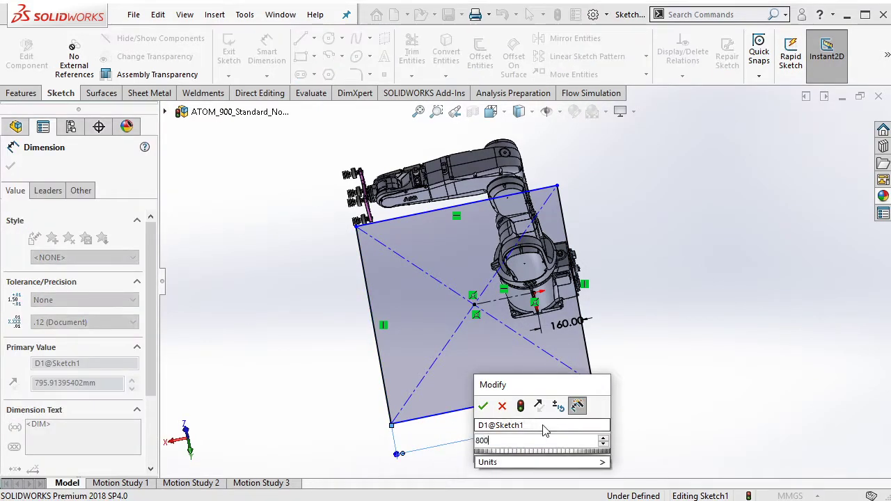
pyautogui.press('Return')
pyautogui.hotkey('ctrl', '8')
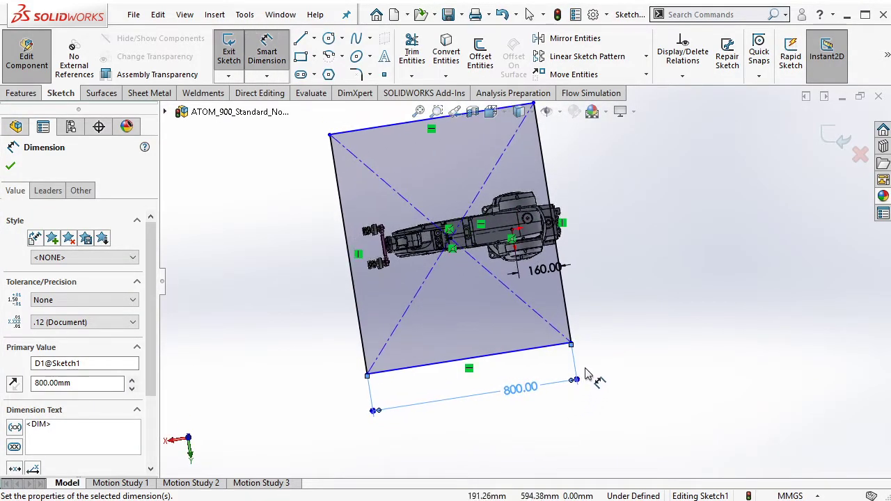
pyautogui.click(584, 323)
pyautogui.click(618, 299)
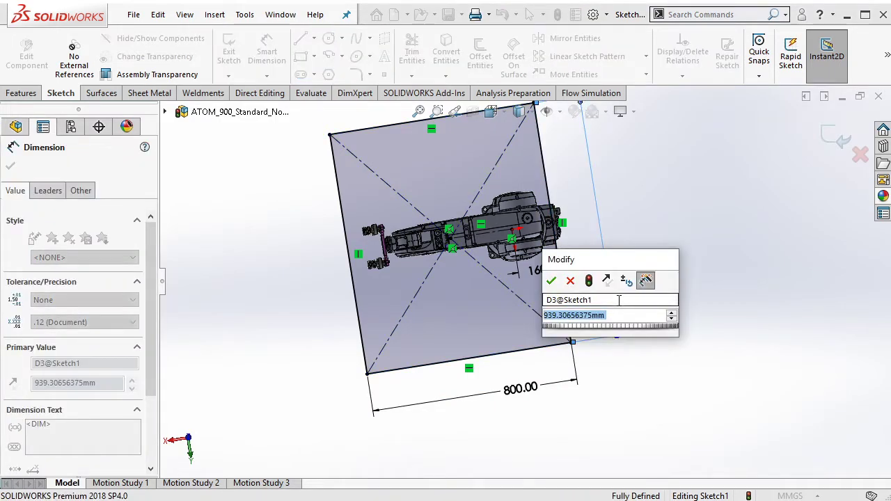
pyautogui.write('1000')
pyautogui.press('Return')
pyautogui.press('Escape')
pyautogui.moveTo(612, 300)
pyautogui.mouseDown(button='middle')
pyautogui.moveTo(579, 183)
pyautogui.moveTo(491, 374)
pyautogui.moveTo(444, 295)
pyautogui.mouseUp(button='middle')
# Step: Extrude the rectangle into a solid plate and start a sketch on its top face
pyautogui.press('Return')
pyautogui.click(445, 294)
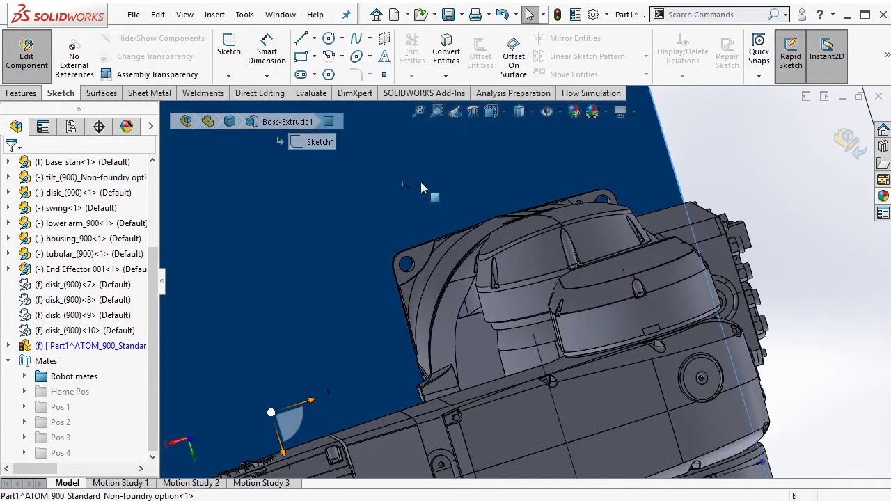
pyautogui.click(471, 148)
# Step: Draw a corner rectangle between two diagonal mounting holes of the robot base
pyautogui.press('r')
pyautogui.scroll(-3, 416, 273)
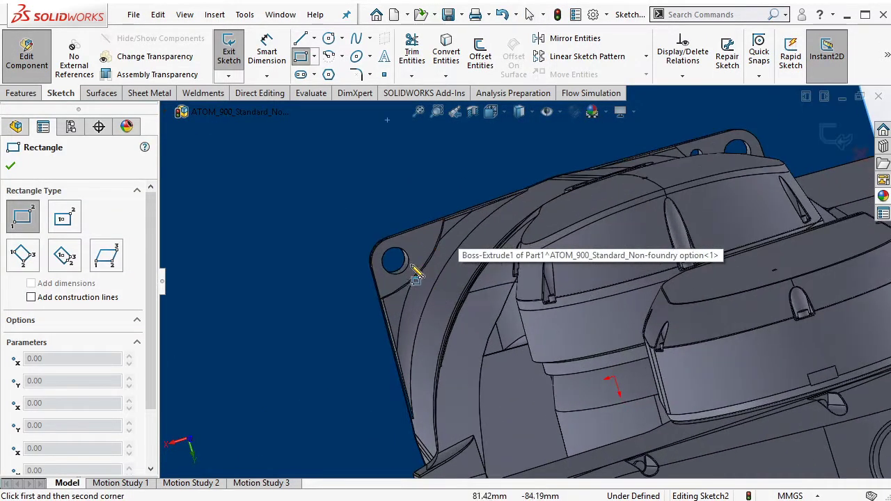
pyautogui.click(399, 266)
pyautogui.moveTo(399, 267); pyautogui.dragTo(644, 348, button='middle')
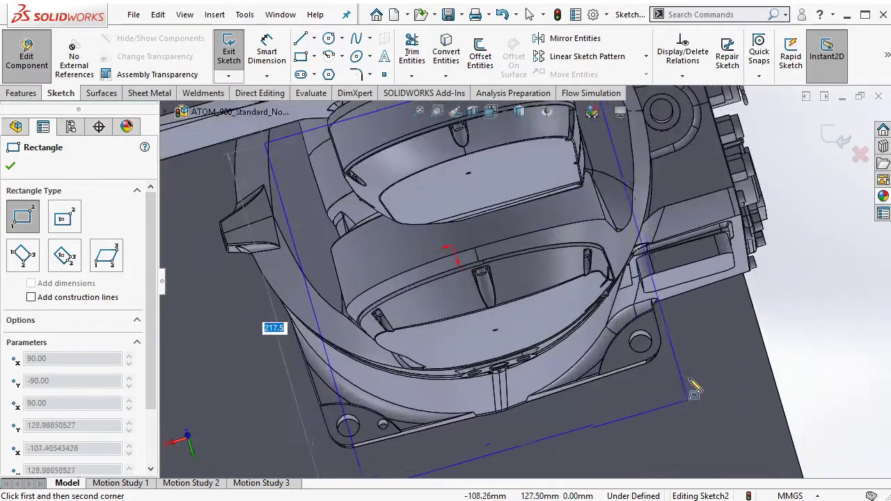
pyautogui.click(641, 346)
pyautogui.scroll(-3, 430, 404)
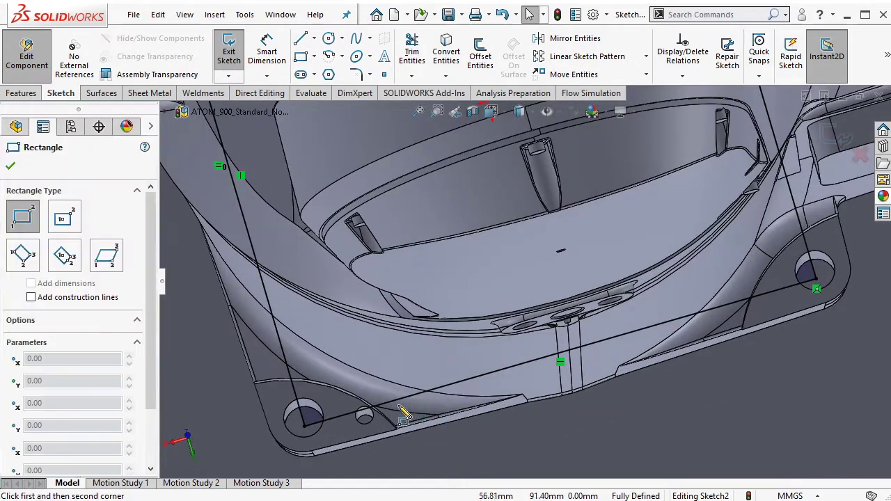
pyautogui.moveTo(367, 424); pyautogui.dragTo(494, 172, button='middle')
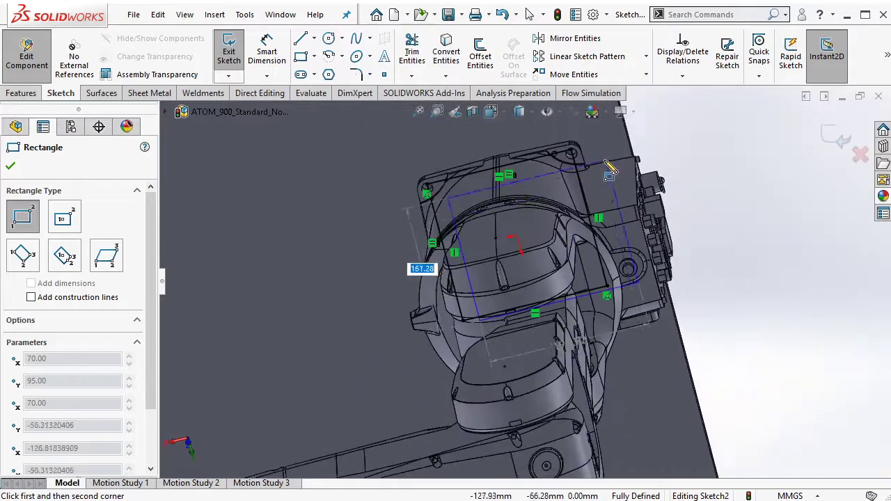
pyautogui.press('Escape')
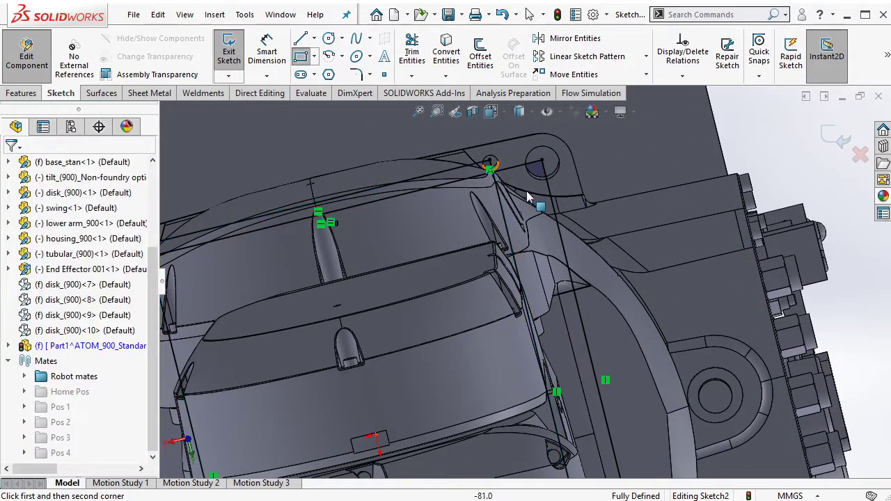
pyautogui.scroll(5, 445, 278)
pyautogui.scroll(-5, 483, 401)
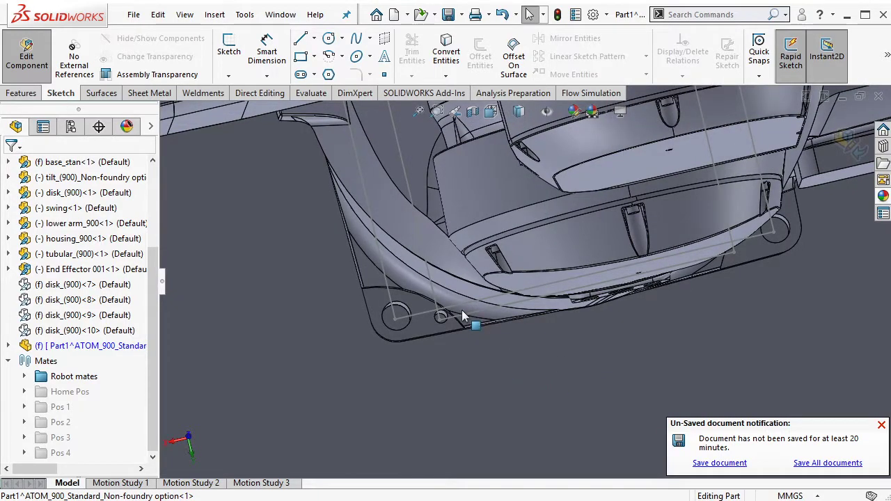
# Step: Use Hole Wizard to cut M12x1.75 bottoming tapped holes at the corner and upper-right mounting holes
pyautogui.press('h')
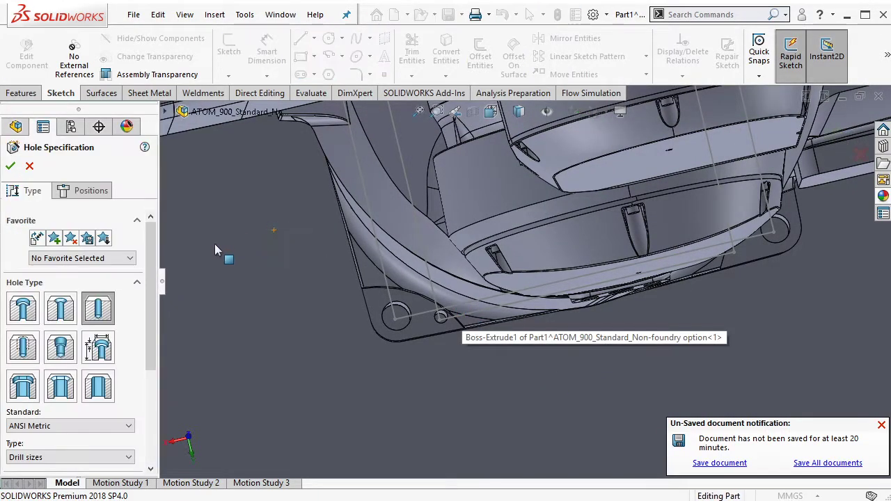
pyautogui.click(23, 346)
pyautogui.scroll(-3, 148, 373)
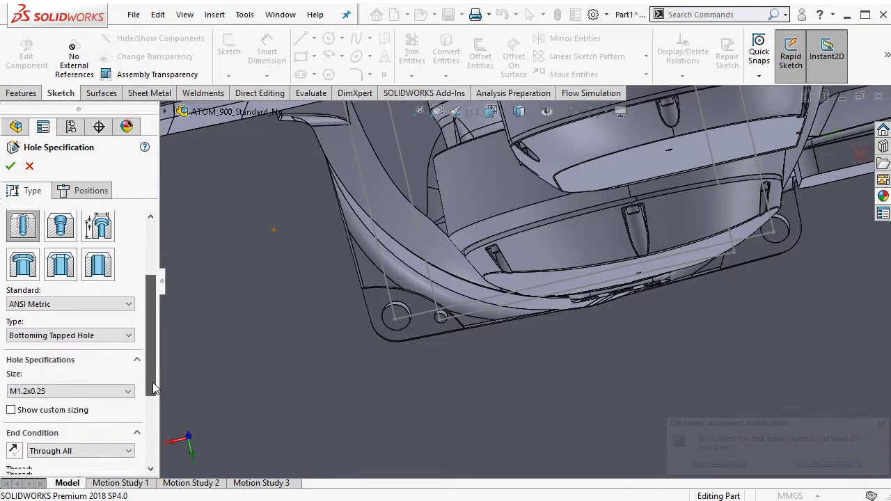
pyautogui.scroll(-1, 153, 389)
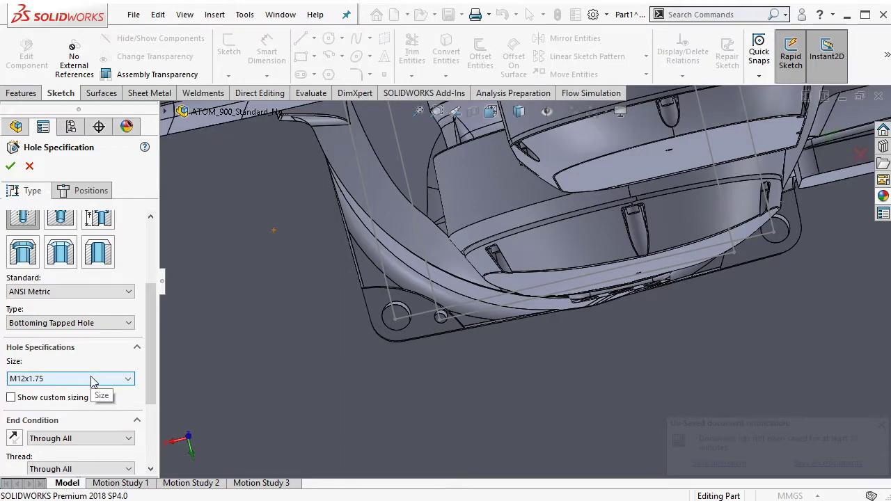
pyautogui.click(78, 197)
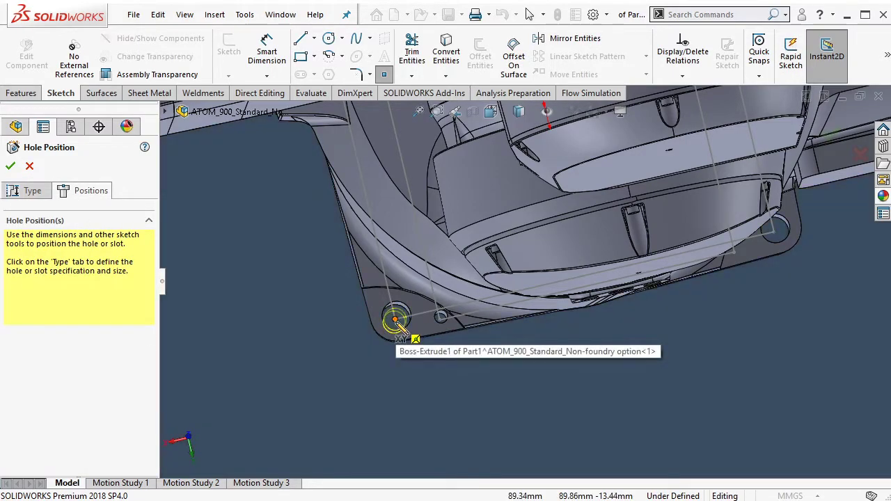
pyautogui.click(395, 320)
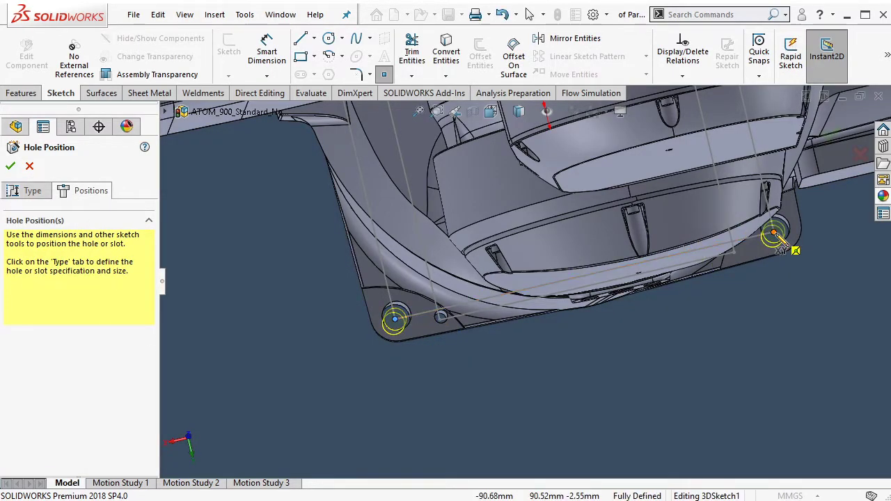
pyautogui.moveTo(780, 238); pyautogui.dragTo(557, 179, button='middle')
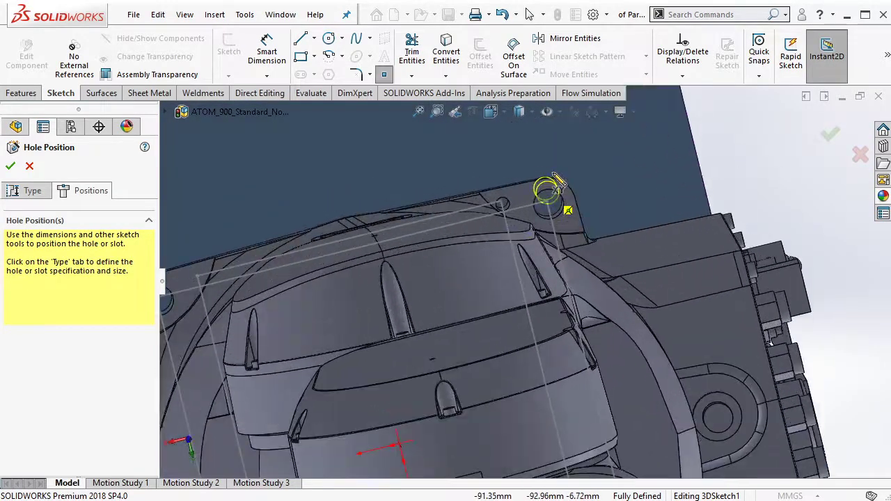
pyautogui.click(547, 203)
pyautogui.moveTo(547, 203); pyautogui.dragTo(265, 296, button='middle')
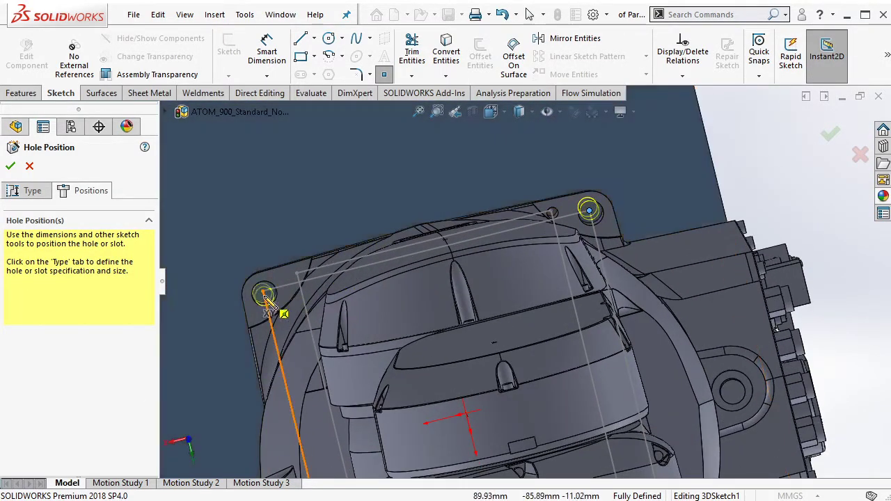
pyautogui.click(833, 136)
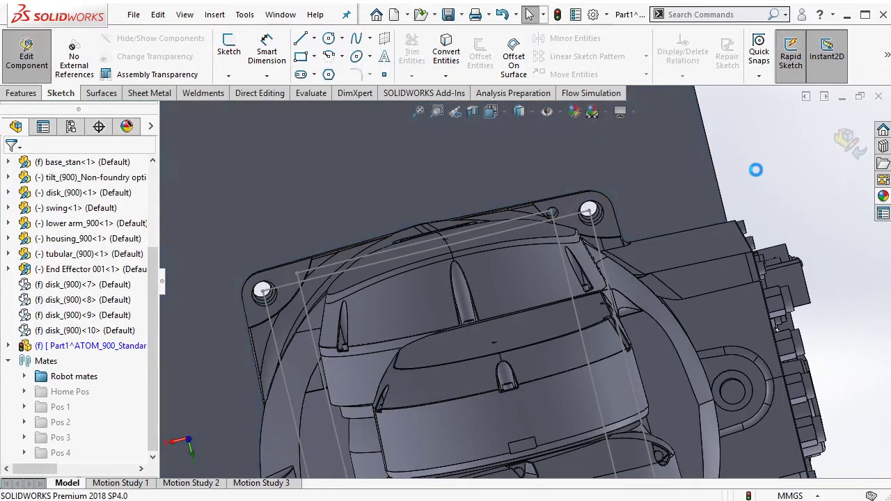
# Step: Create a Ø6.0 mm Through All dowel hole beside the tapped mounting hole
pyautogui.scroll(-3, 136, 310)
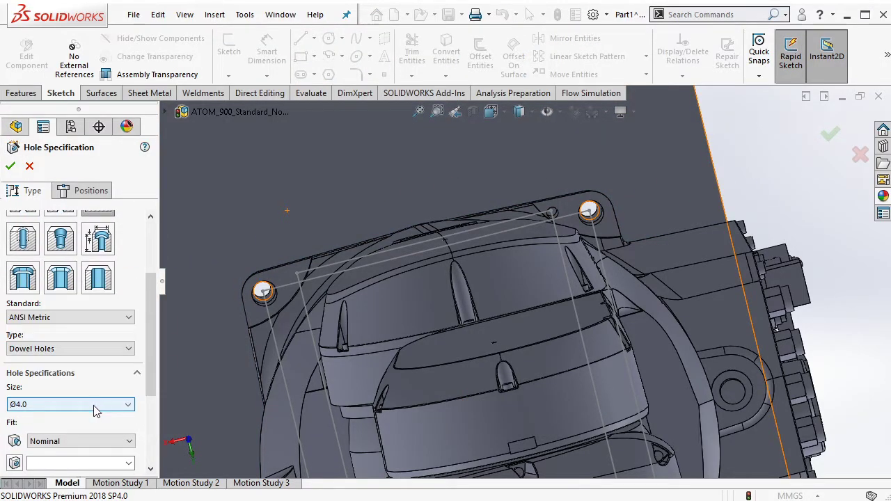
pyautogui.scroll(-4, 141, 282)
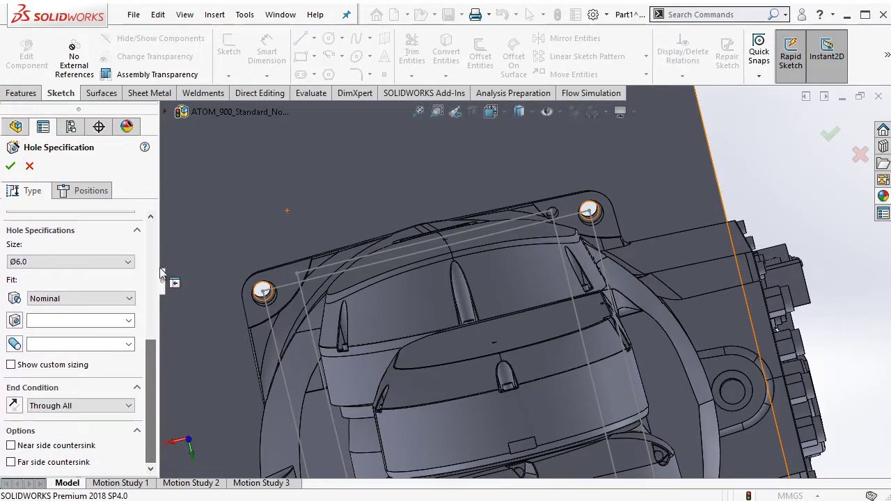
pyautogui.click(82, 193)
pyautogui.scroll(-1, 550, 205)
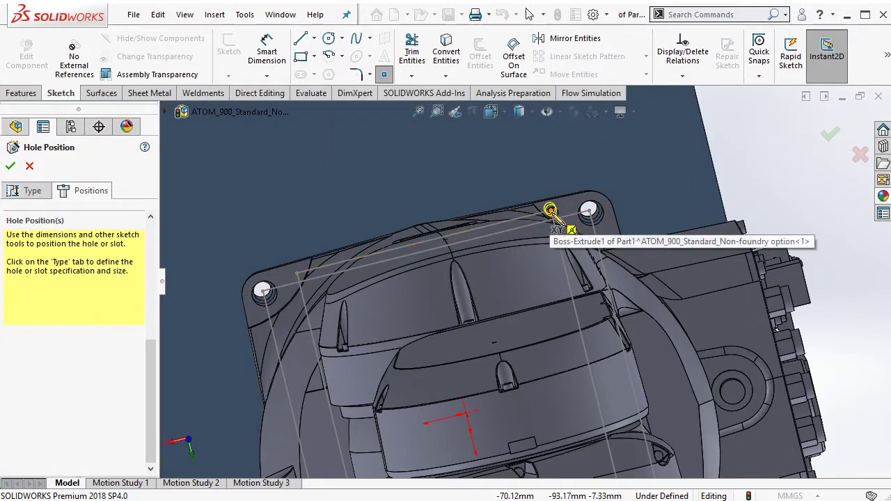
pyautogui.scroll(-2, 567, 223)
pyautogui.scroll(-1, 567, 223)
pyautogui.scroll(2, 568, 222)
pyautogui.moveTo(567, 223)
pyautogui.mouseDown(button='middle')
pyautogui.moveTo(550, 292)
pyautogui.moveTo(606, 306)
pyautogui.moveTo(598, 300)
pyautogui.moveTo(480, 362)
pyautogui.moveTo(342, 354)
pyautogui.moveTo(430, 291)
pyautogui.moveTo(378, 295)
pyautogui.moveTo(459, 287)
pyautogui.mouseUp(button='middle')
pyautogui.click(459, 287)
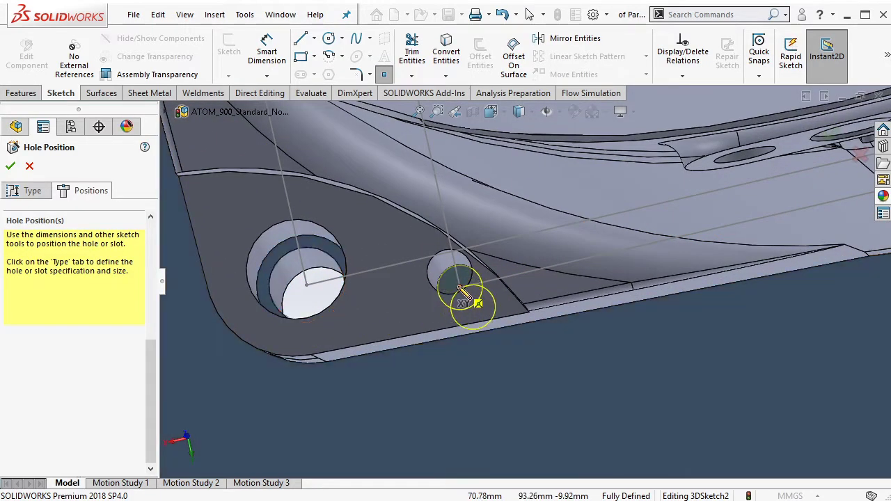
pyautogui.click(10, 165)
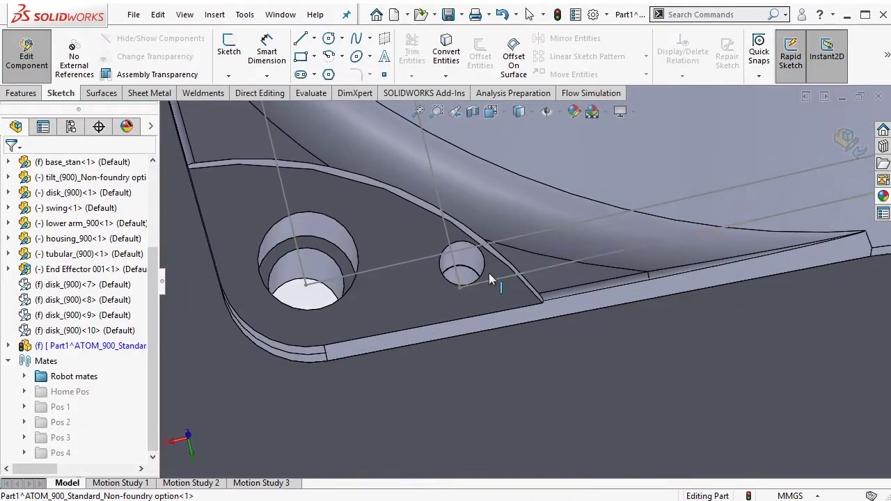
# Step: Orbit the housing to inspect the finished holes from below and at the top lug
pyautogui.click(526, 229)
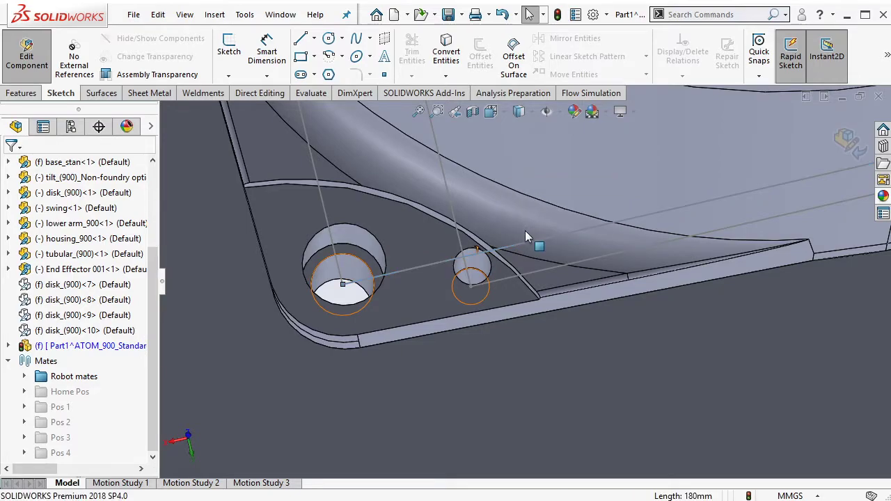
pyautogui.scroll(3, 527, 230)
pyautogui.moveTo(528, 195)
pyautogui.mouseDown(button='middle')
pyautogui.moveTo(465, 275)
pyautogui.moveTo(550, 170)
pyautogui.moveTo(470, 275)
pyautogui.mouseUp(button='middle')
pyautogui.scroll(3, 463, 274)
pyautogui.scroll(-5, 636, 243)
pyautogui.moveTo(636, 243); pyautogui.dragTo(524, 220, button='middle')
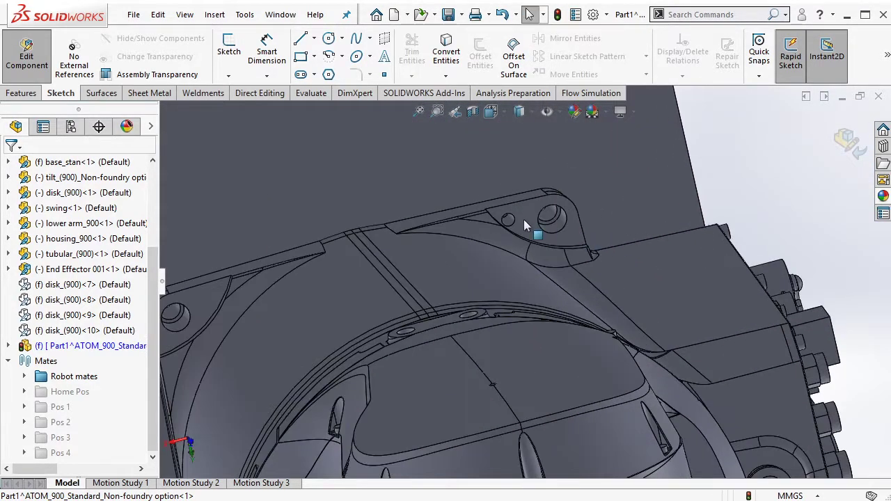
pyautogui.scroll(3, 505, 224)
pyautogui.moveTo(529, 369); pyautogui.dragTo(572, 363, button='middle')
pyautogui.scroll(-2, 573, 364)
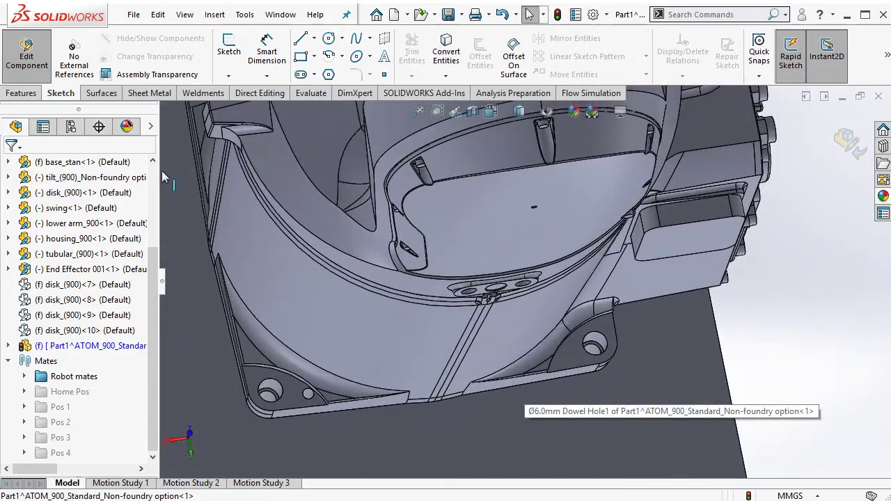
# Step: Return to the assembly, then search Google Images for 'dowel pin'
pyautogui.click(37, 59)
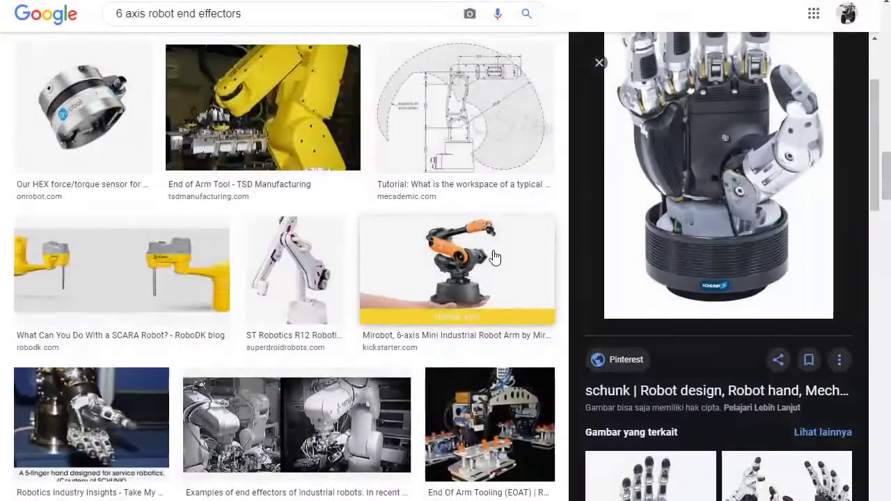
pyautogui.hotkey('ctrl', 't')
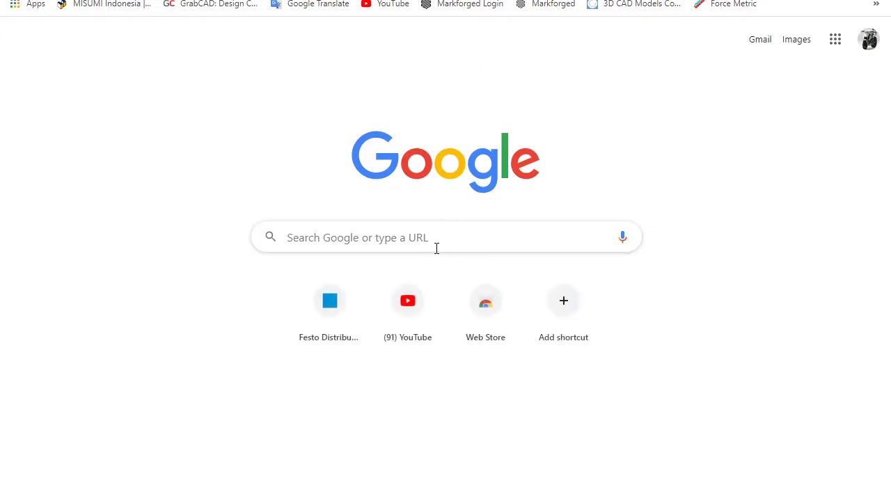
pyautogui.write('dowel pin')
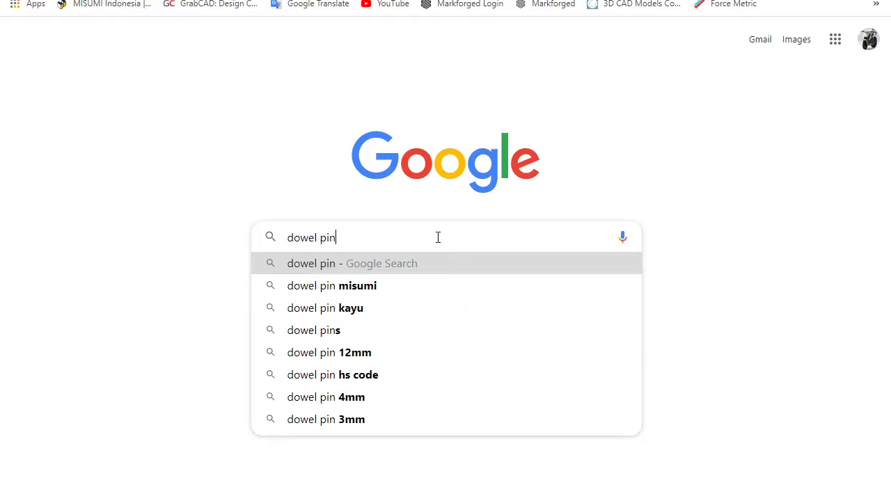
pyautogui.press('Return')
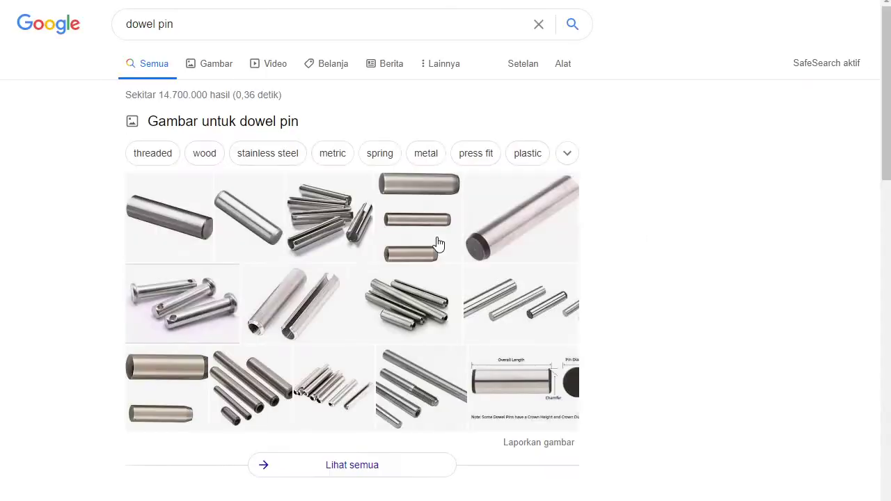
pyautogui.click(216, 64)
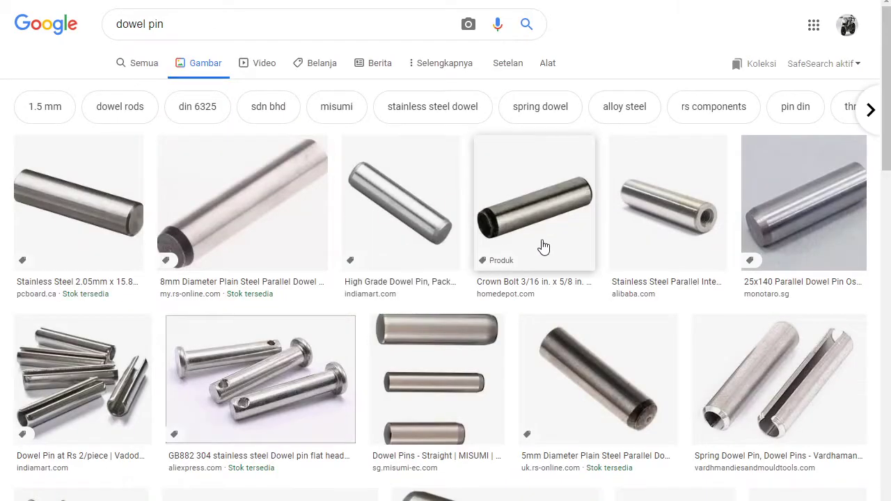
# Step: Scroll through the dowel pin image results for reference
pyautogui.scroll(-2, 544, 247)
pyautogui.scroll(-4, 544, 247)
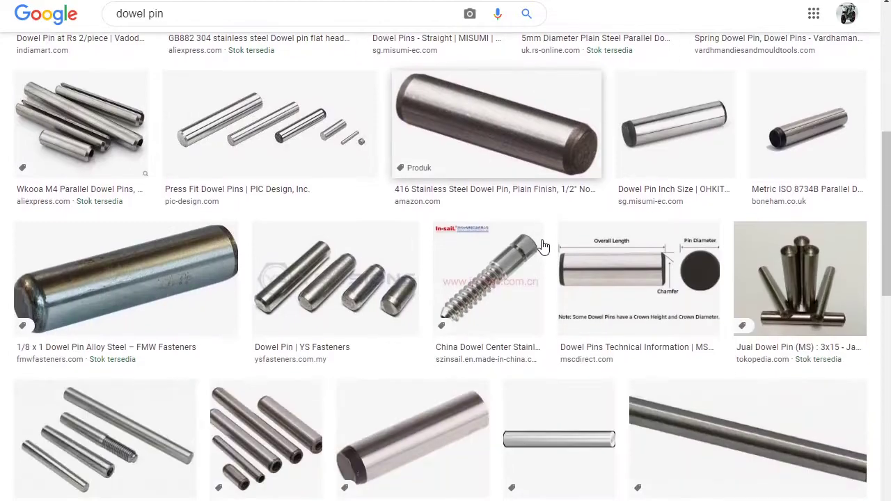
pyautogui.scroll(-2, 543, 247)
pyautogui.scroll(-3, 544, 247)
pyautogui.scroll(-4, 543, 247)
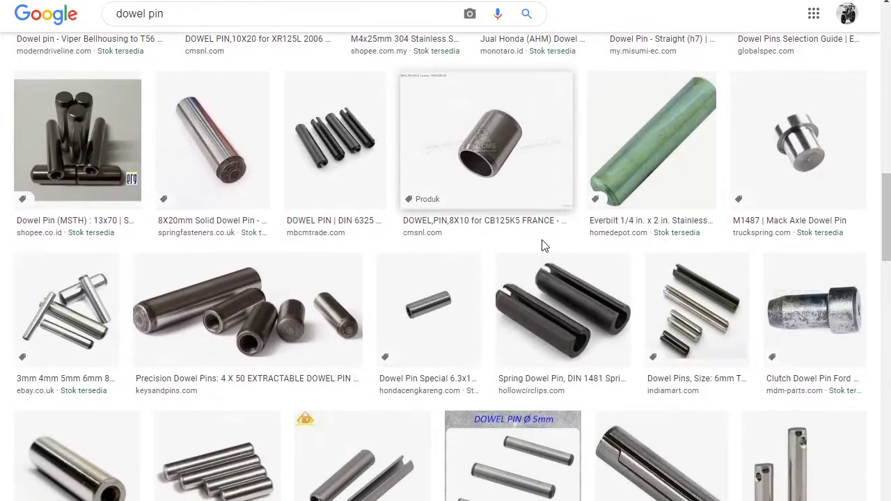
pyautogui.scroll(-4, 557, 334)
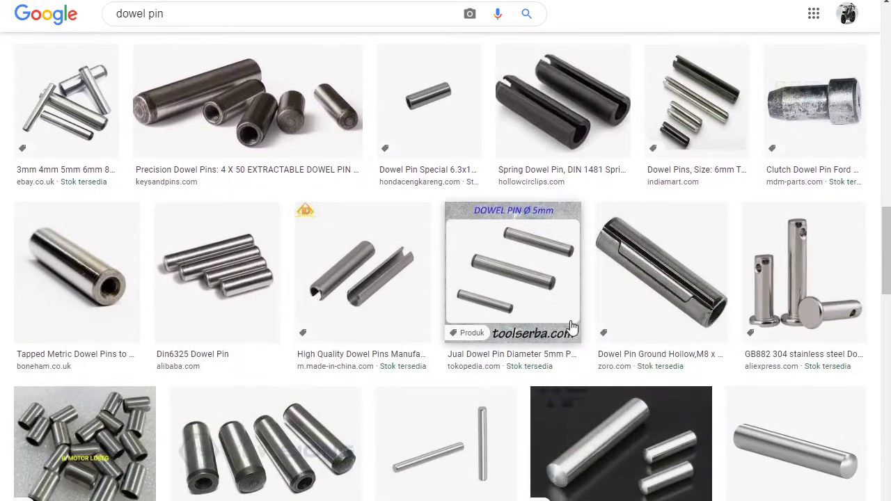
pyautogui.scroll(-2, 571, 324)
pyautogui.scroll(-3, 571, 327)
pyautogui.scroll(-5, 572, 327)
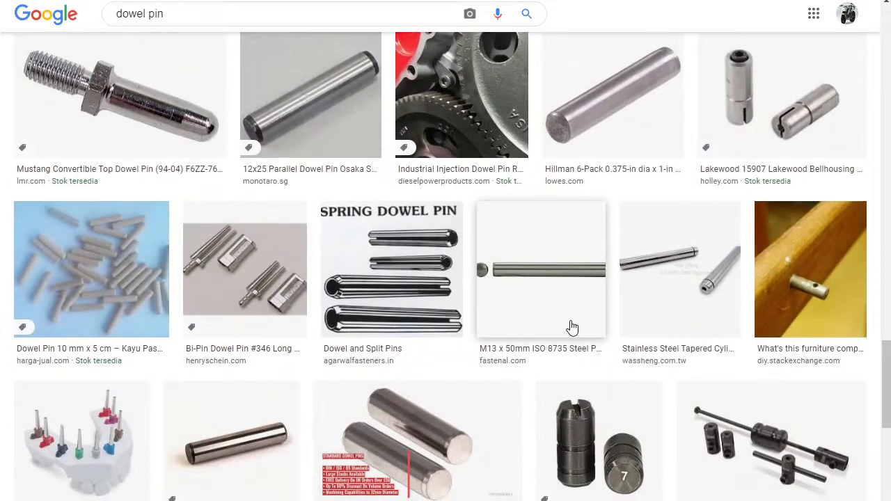
pyautogui.scroll(-5, 572, 328)
pyautogui.scroll(-4, 572, 327)
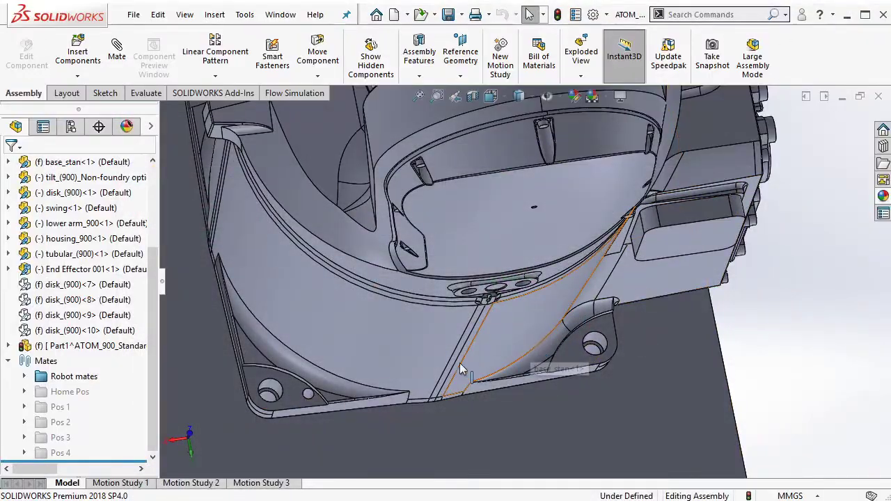
pyautogui.moveTo(459, 362)
pyautogui.mouseDown(button='middle')
pyautogui.moveTo(412, 331)
pyautogui.moveTo(443, 332)
pyautogui.mouseUp(button='middle')
pyautogui.scroll(-2, 420, 337)
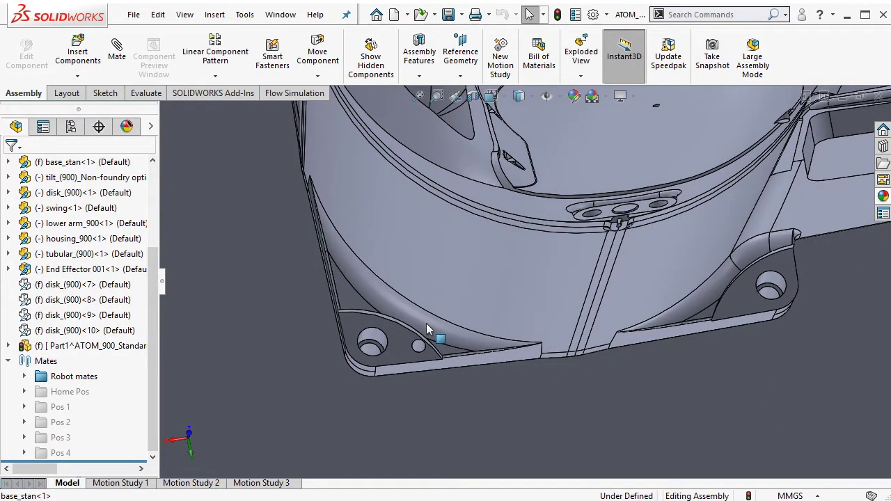
pyautogui.scroll(2, 426, 324)
pyautogui.scroll(2, 452, 299)
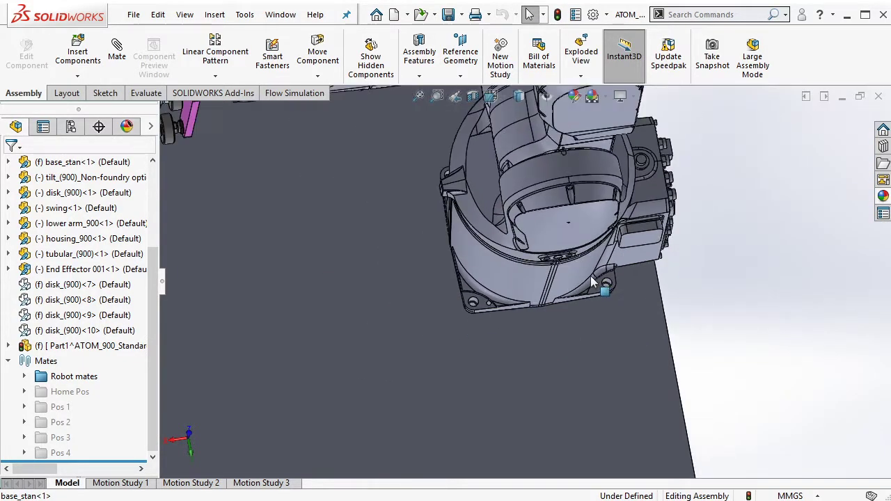
pyautogui.scroll(2, 501, 251)
pyautogui.scroll(2, 546, 204)
pyautogui.scroll(-2, 546, 203)
pyautogui.scroll(-2, 532, 293)
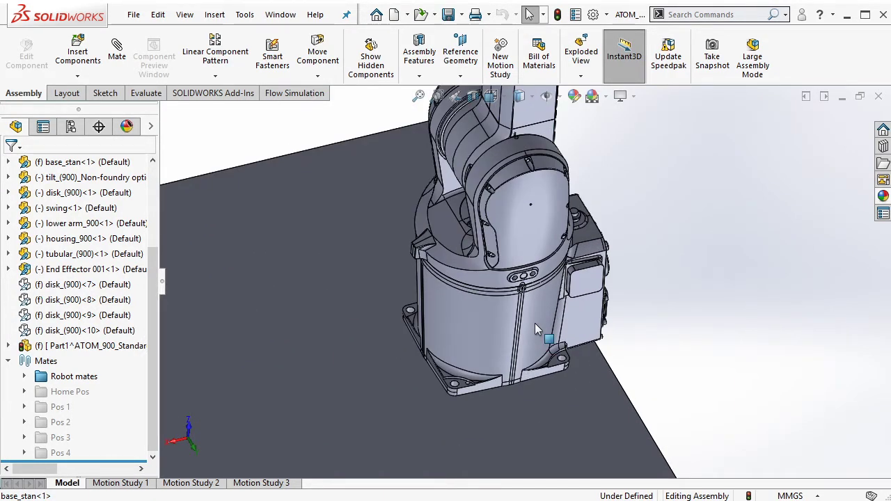
pyautogui.scroll(-2, 536, 330)
pyautogui.scroll(-3, 529, 348)
pyautogui.scroll(-2, 511, 369)
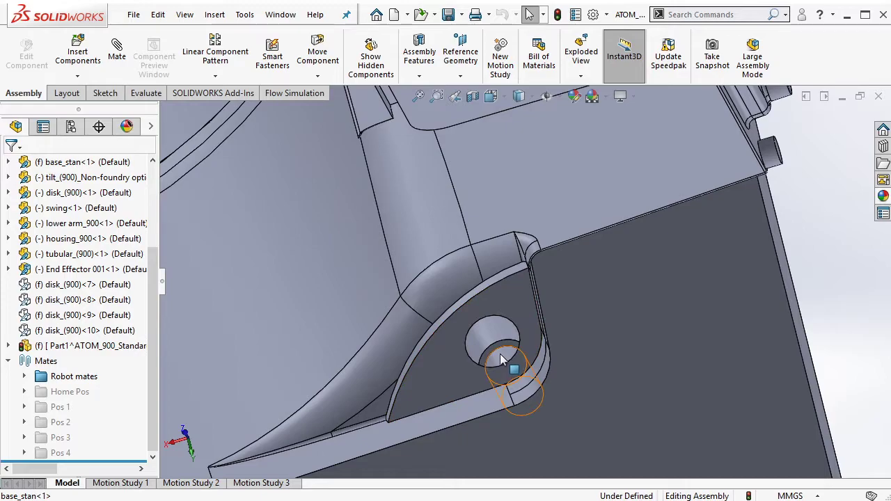
pyautogui.scroll(-1, 498, 360)
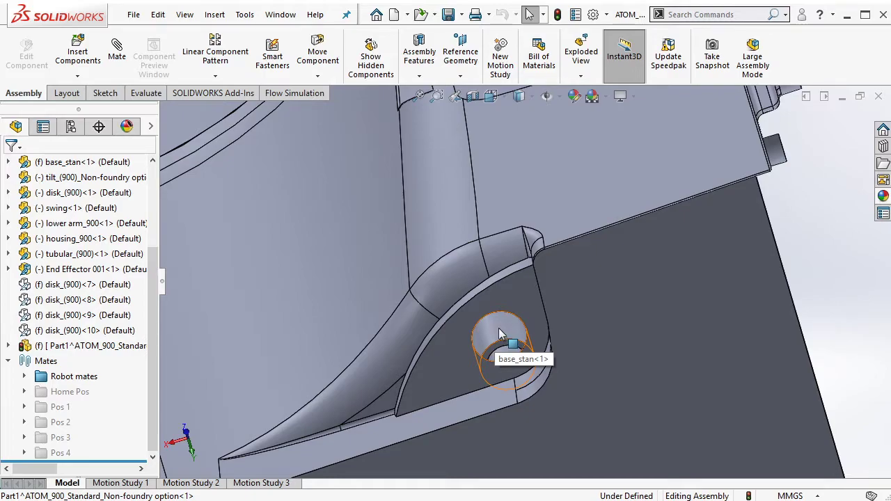
pyautogui.scroll(1, 501, 328)
pyautogui.scroll(3, 502, 325)
pyautogui.scroll(-1, 390, 314)
pyautogui.scroll(-3, 410, 367)
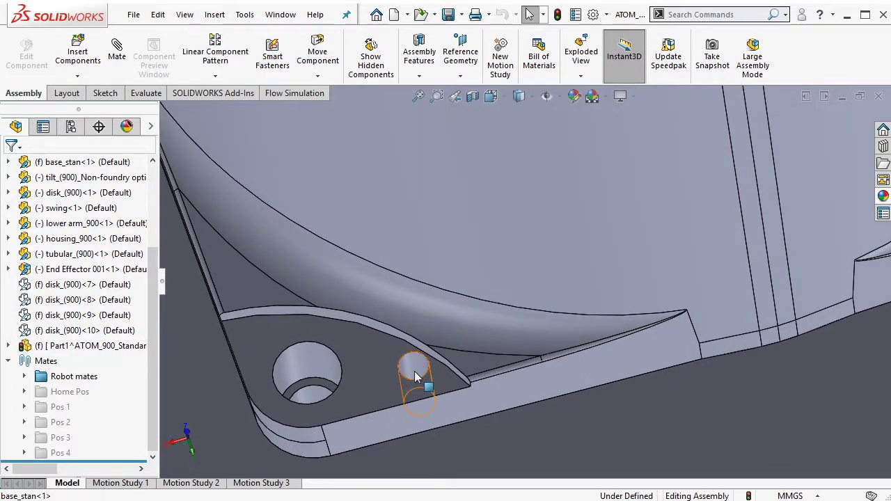
pyautogui.click(415, 377)
pyautogui.moveTo(415, 375); pyautogui.dragTo(420, 367, button='middle')
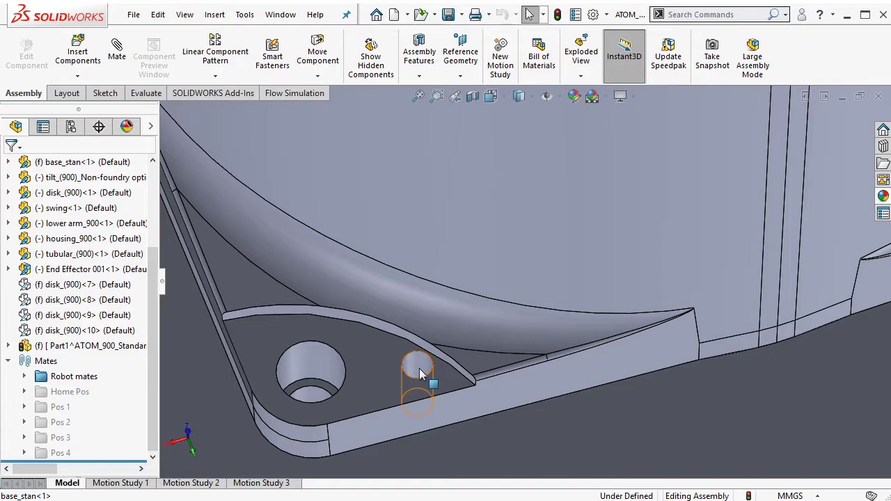
pyautogui.scroll(5, 471, 339)
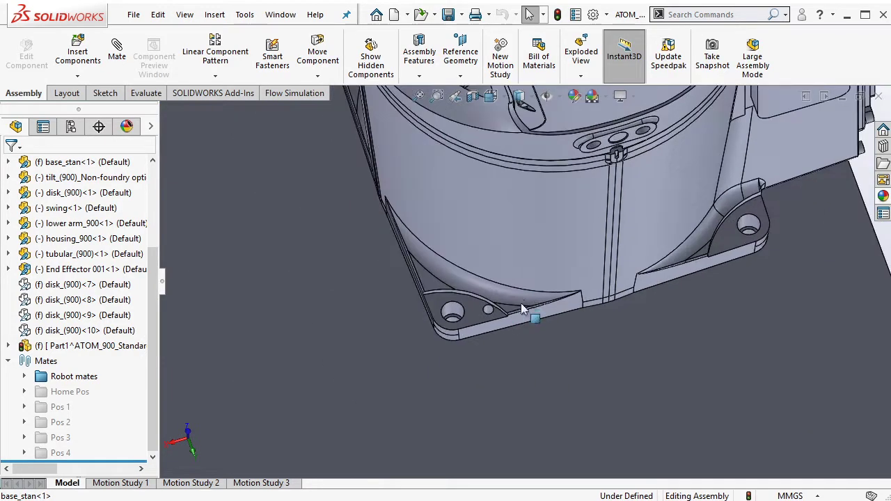
pyautogui.moveTo(521, 303)
pyautogui.mouseDown(button='middle')
pyautogui.moveTo(540, 161)
pyautogui.moveTo(423, 327)
pyautogui.mouseUp(button='middle')
pyautogui.scroll(-3, 427, 318)
pyautogui.scroll(2, 427, 318)
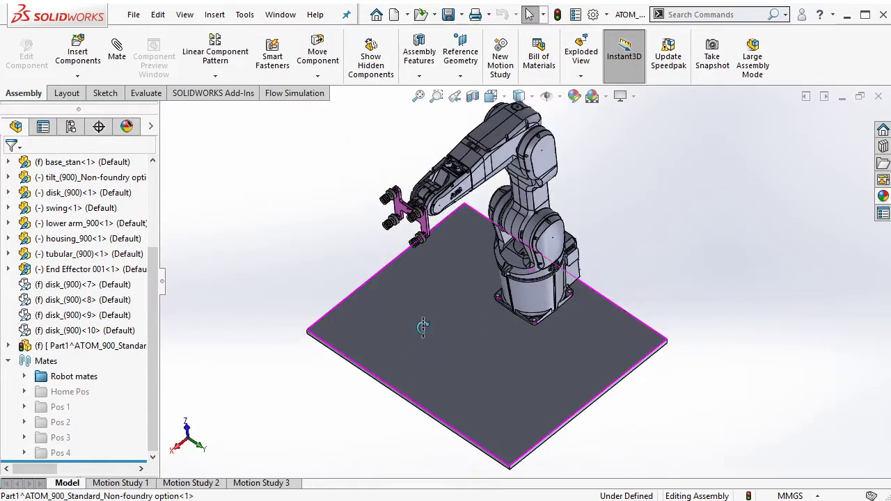
# Step: Break all of the base plate's external references
pyautogui.rightClick(110, 348)
pyautogui.click(146, 344)
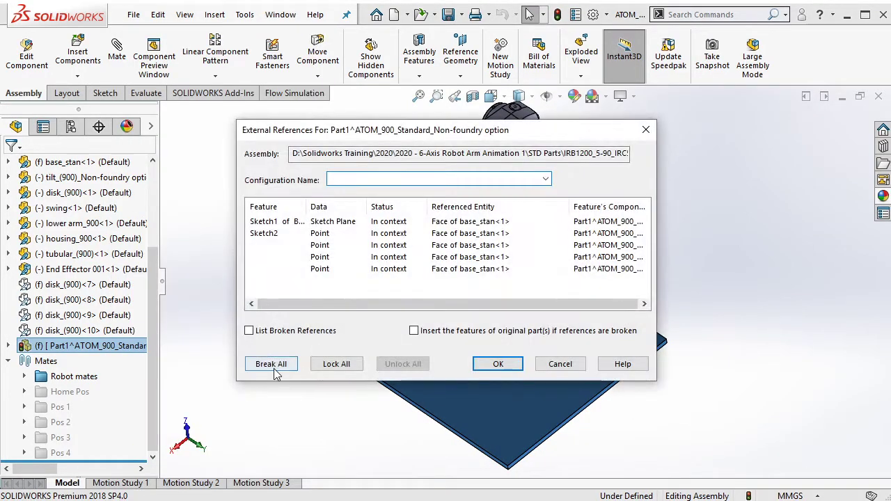
pyautogui.click(271, 364)
pyautogui.click(486, 295)
pyautogui.click(498, 363)
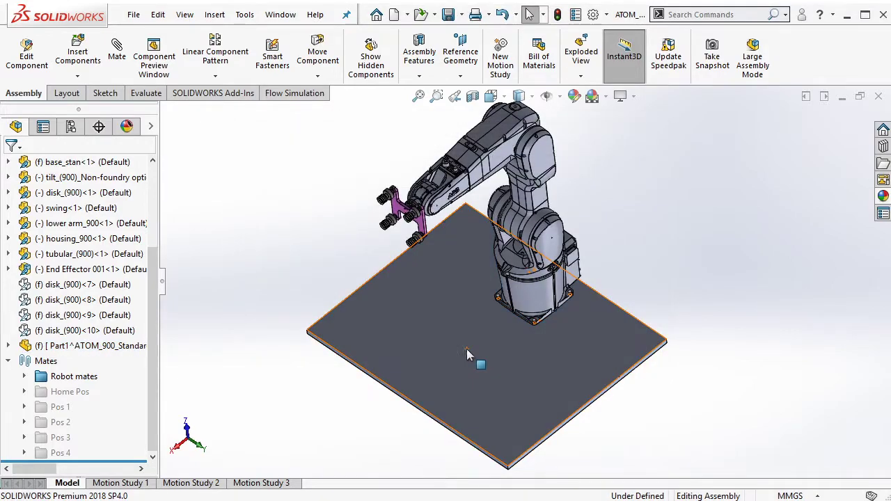
# Step: Swing the robot arm into a new pose with the suction gripper lowered toward the plate
pyautogui.moveTo(448, 298); pyautogui.dragTo(314, 309, button='middle')
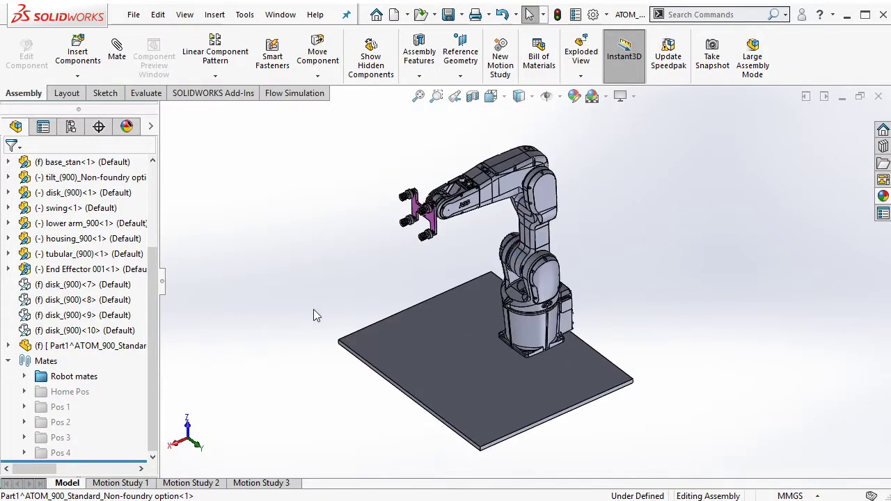
pyautogui.moveTo(491, 295); pyautogui.dragTo(463, 177, button='middle')
pyautogui.scroll(3, 463, 177)
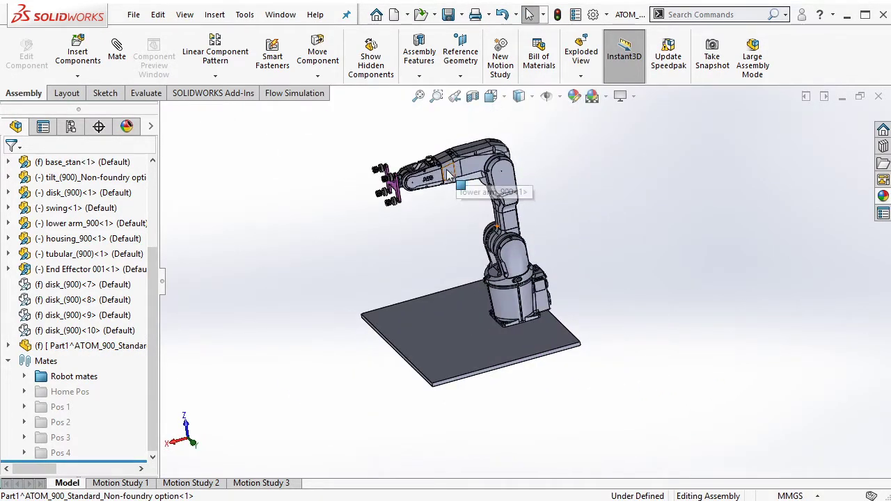
pyautogui.moveTo(449, 174); pyautogui.dragTo(420, 243)
pyautogui.scroll(-5, 419, 242)
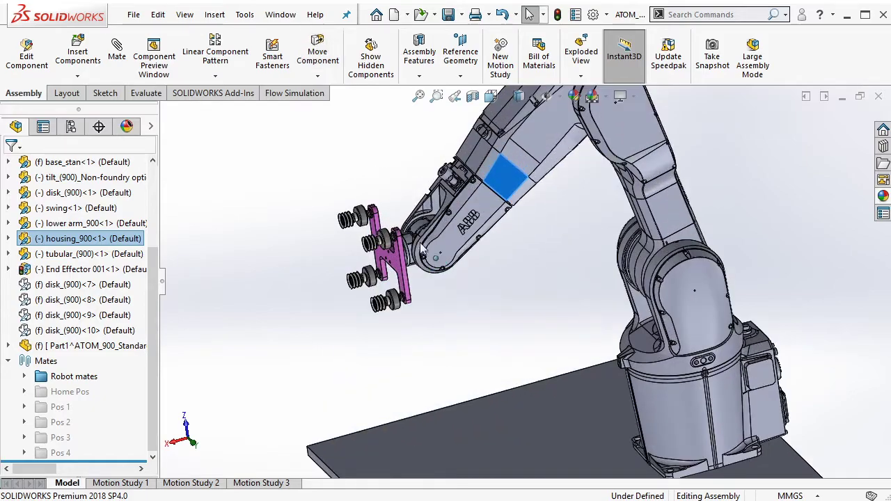
pyautogui.scroll(-3, 419, 242)
pyautogui.moveTo(433, 272); pyautogui.dragTo(571, 295)
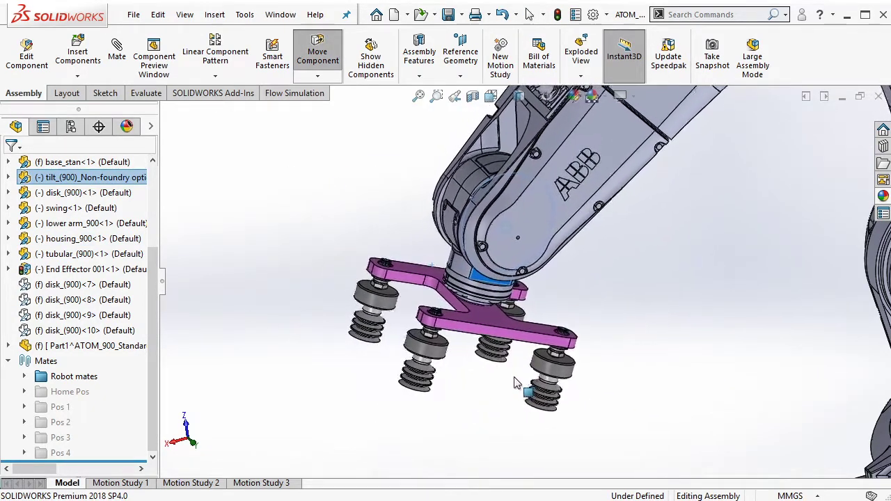
pyautogui.scroll(3, 570, 295)
pyautogui.moveTo(576, 210); pyautogui.dragTo(534, 323)
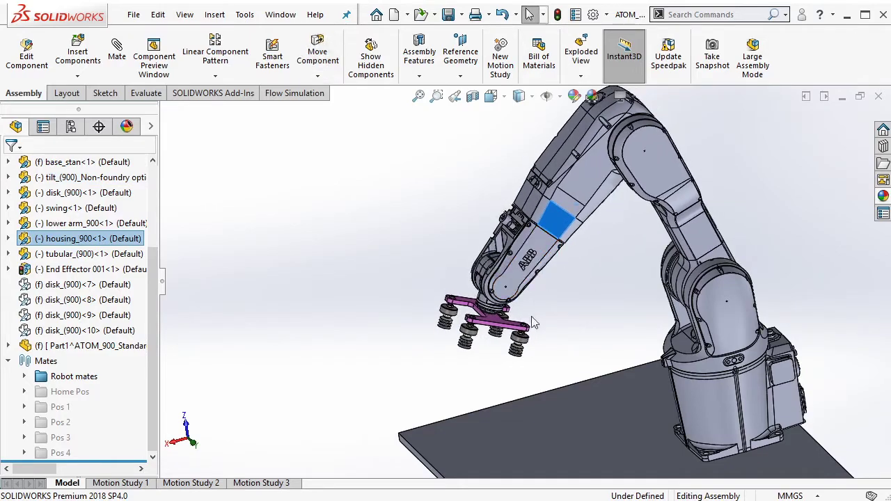
pyautogui.click(493, 324)
pyautogui.moveTo(523, 342); pyautogui.dragTo(575, 427)
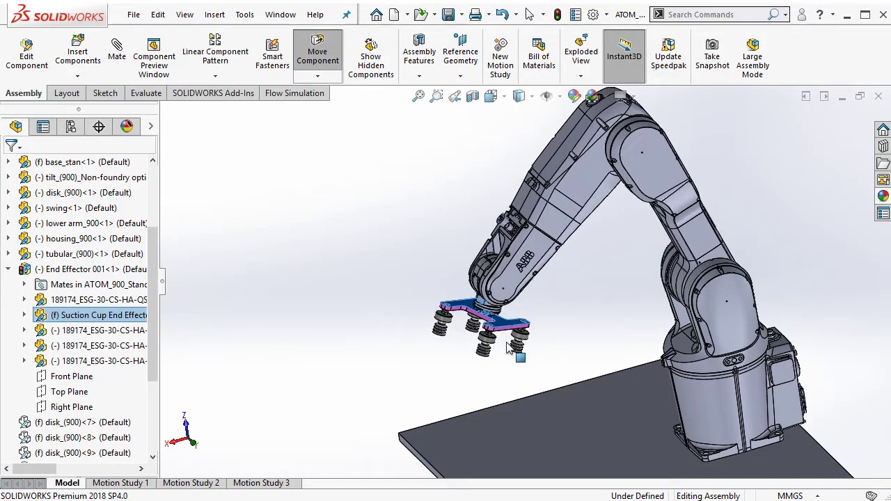
pyautogui.click(575, 428)
pyautogui.click(762, 348)
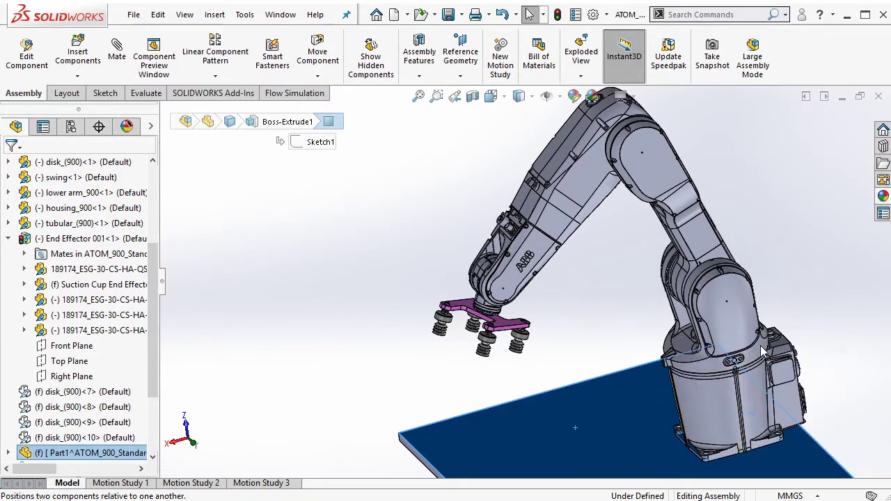
# Step: Add a 400 mm distance mate between the gripper face and the base plate
pyautogui.moveTo(286, 331); pyautogui.dragTo(494, 279, button='middle')
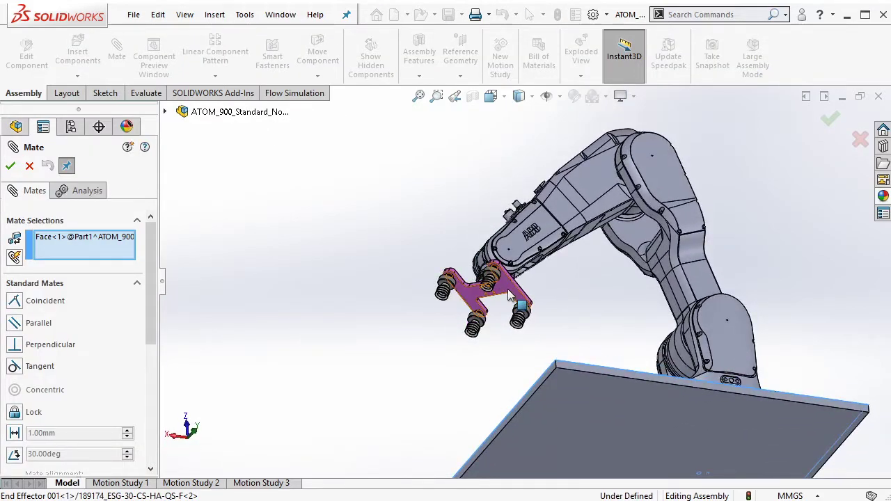
pyautogui.click(509, 292)
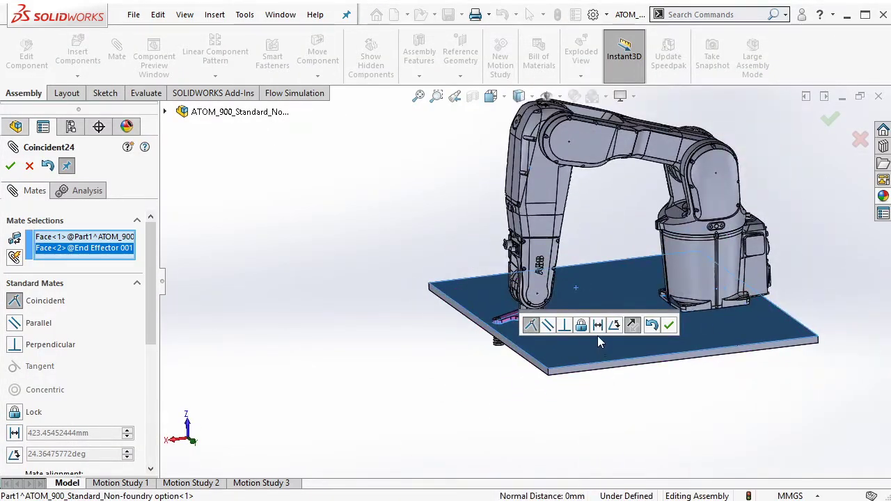
pyautogui.click(596, 326)
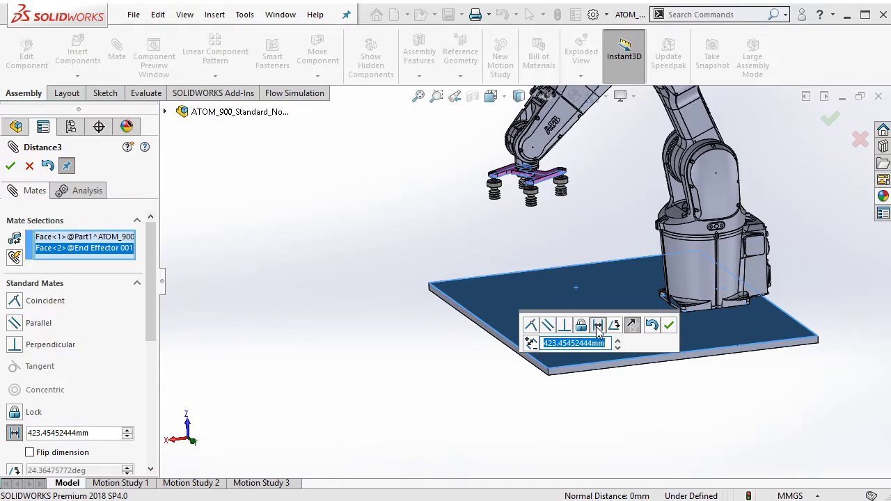
pyautogui.write('00')
pyautogui.press('Return')
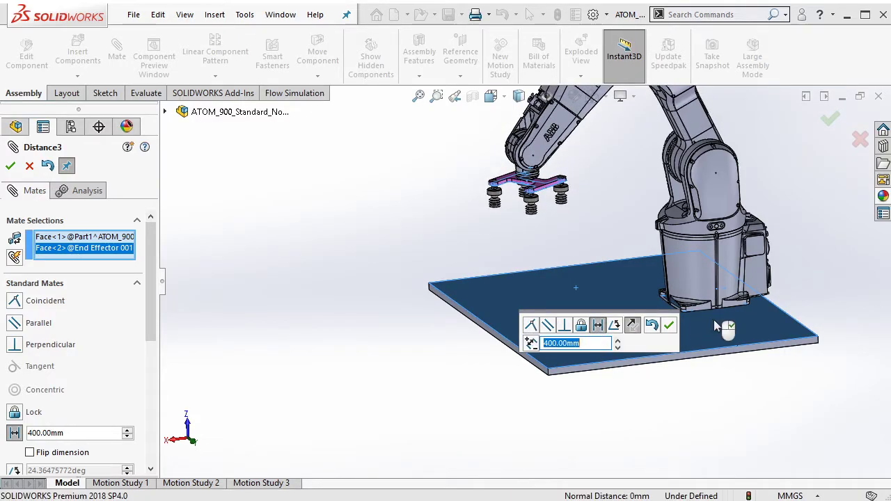
pyautogui.click(670, 329)
# Step: Make the gripper bracket's side face parallel to the plate edge
pyautogui.scroll(-5, 553, 207)
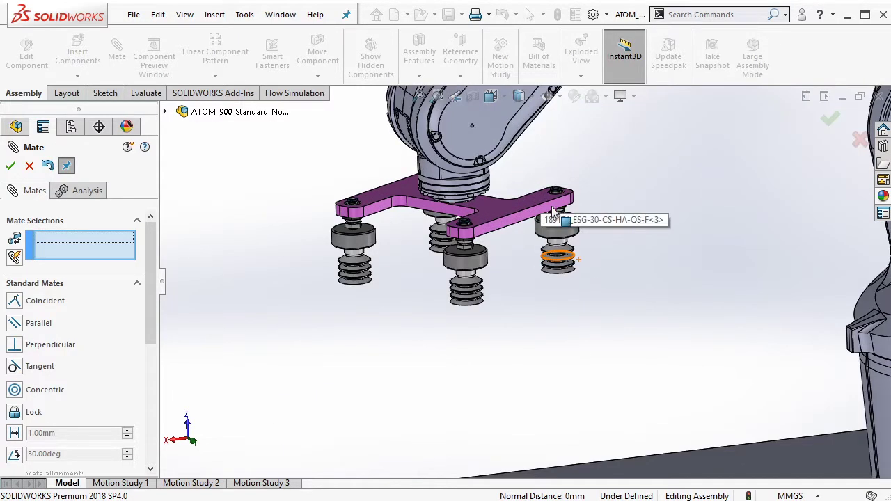
pyautogui.click(553, 210)
pyautogui.click(15, 323)
pyautogui.scroll(5, 497, 292)
pyautogui.scroll(-2, 696, 384)
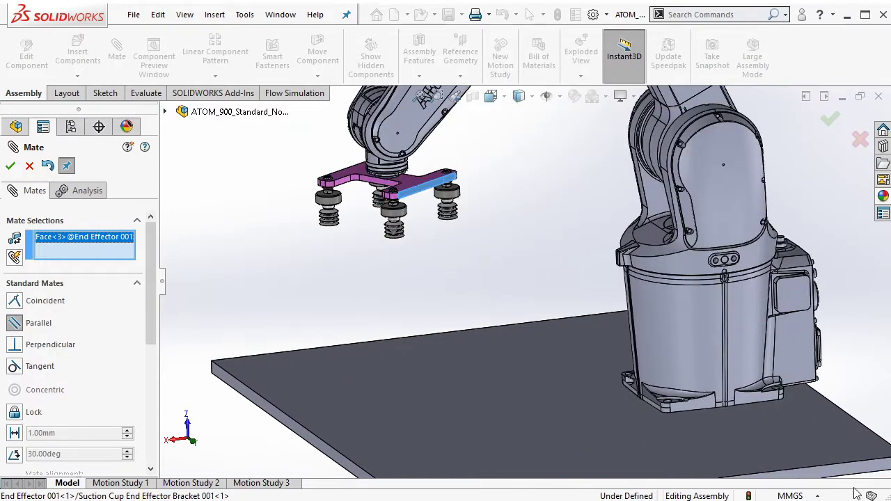
pyautogui.click(855, 476)
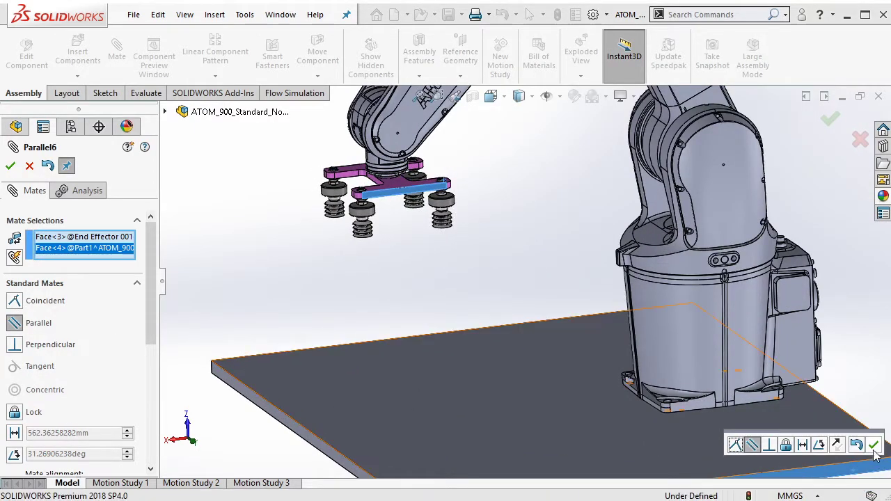
pyautogui.click(734, 441)
# Step: Drag the gripper across the plate to repose the arm and check it from several angles
pyautogui.moveTo(642, 296)
pyautogui.mouseDown(button='middle')
pyautogui.moveTo(517, 262)
pyautogui.moveTo(472, 225)
pyautogui.mouseUp(button='middle')
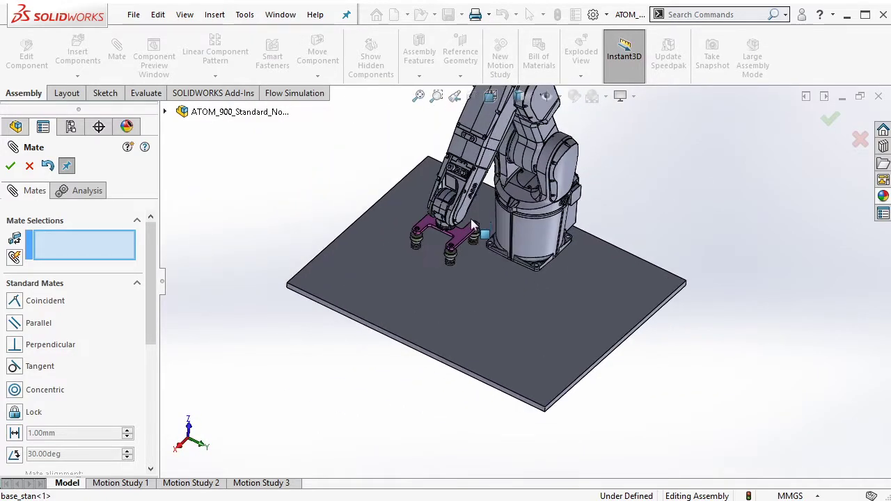
pyautogui.moveTo(464, 237); pyautogui.dragTo(571, 300)
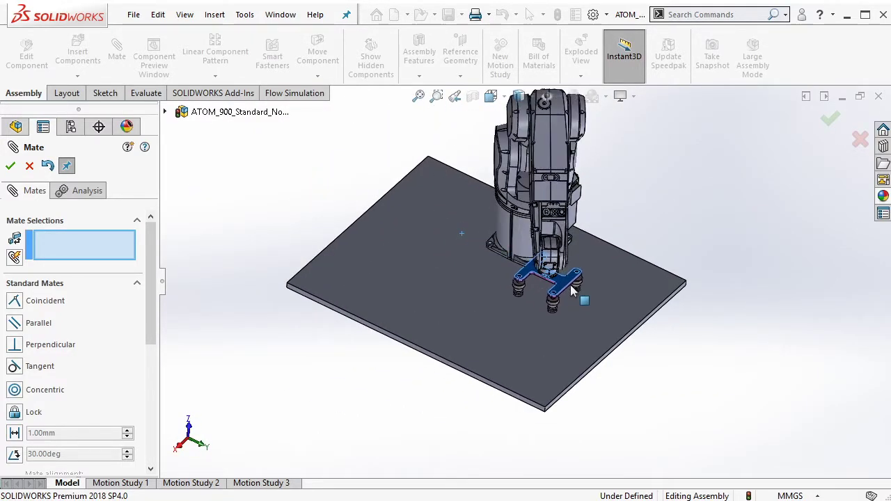
pyautogui.moveTo(570, 297)
pyautogui.mouseDown(button='middle')
pyautogui.moveTo(521, 242)
pyautogui.moveTo(552, 364)
pyautogui.moveTo(549, 424)
pyautogui.mouseUp(button='middle')
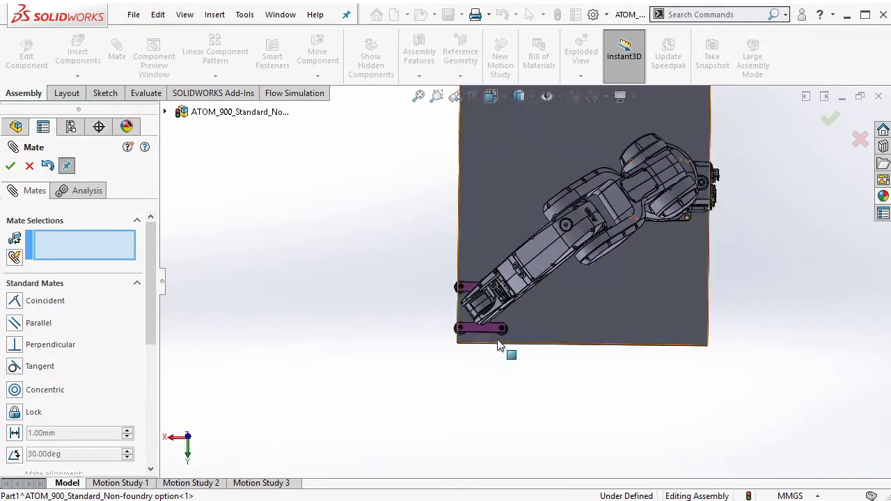
pyautogui.moveTo(488, 327)
pyautogui.mouseDown(button='middle')
pyautogui.moveTo(581, 239)
pyautogui.moveTo(646, 133)
pyautogui.moveTo(650, 139)
pyautogui.mouseUp(button='middle')
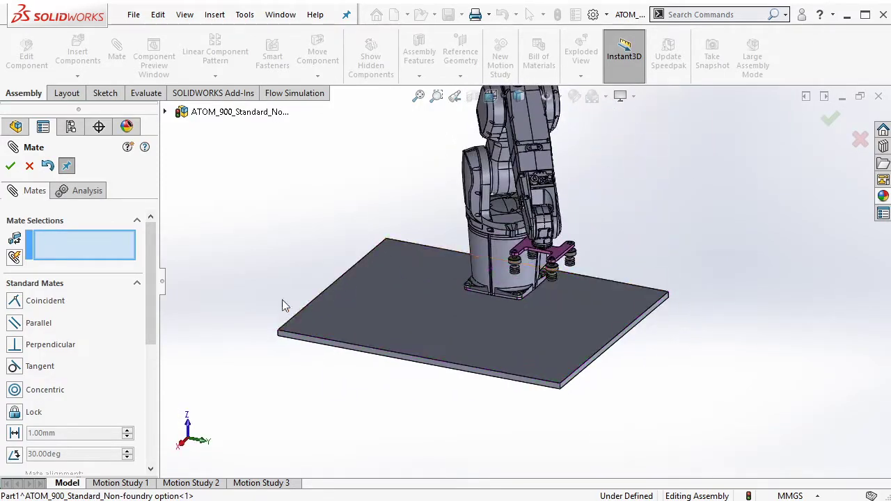
pyautogui.scroll(-3, 104, 418)
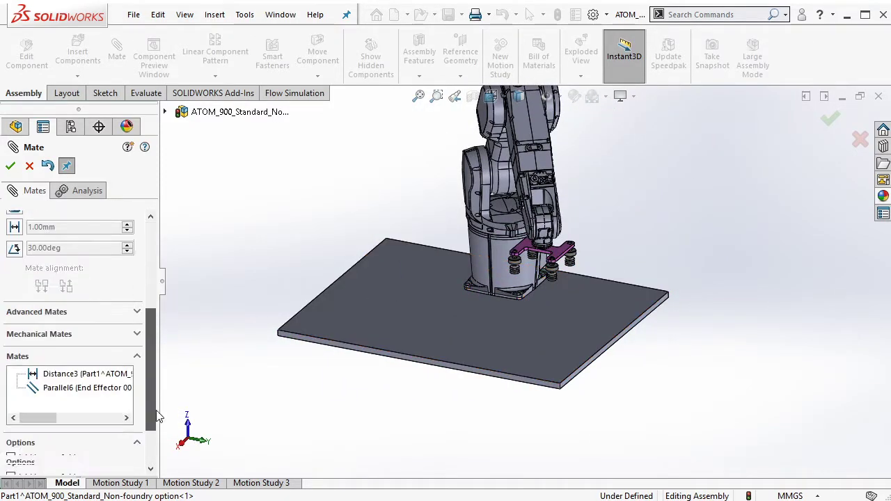
pyautogui.scroll(-1, 105, 445)
# Step: Finish the mates, then insert a new blank part into the assembly and edit it in place
pyautogui.press('Escape')
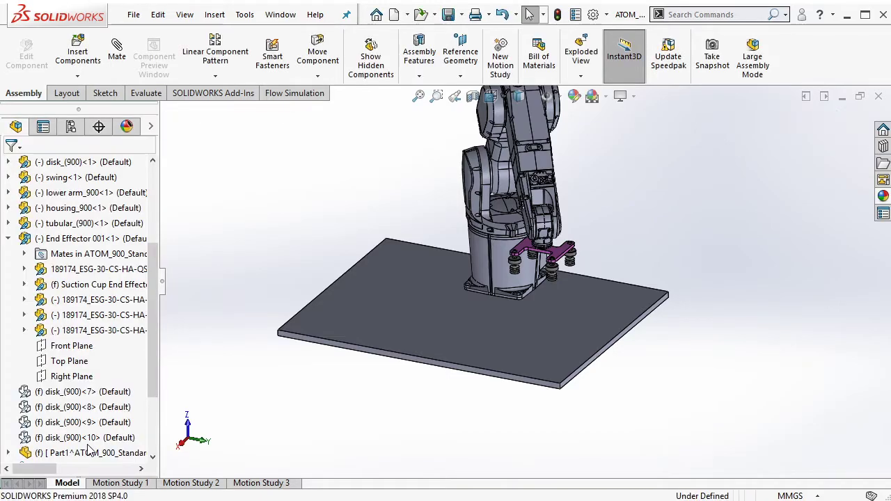
pyautogui.scroll(-3, 535, 267)
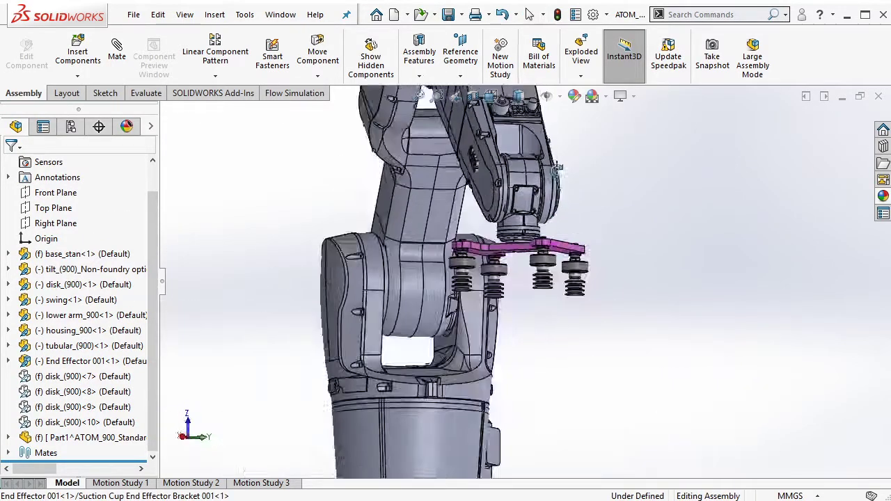
pyautogui.scroll(-2, 534, 266)
pyautogui.scroll(-2, 534, 267)
pyautogui.click(77, 77)
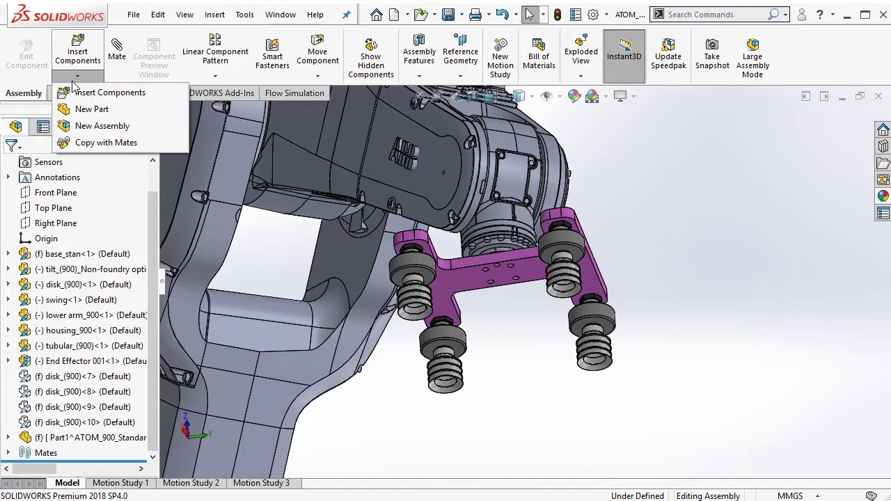
pyautogui.click(83, 110)
pyautogui.click(91, 437)
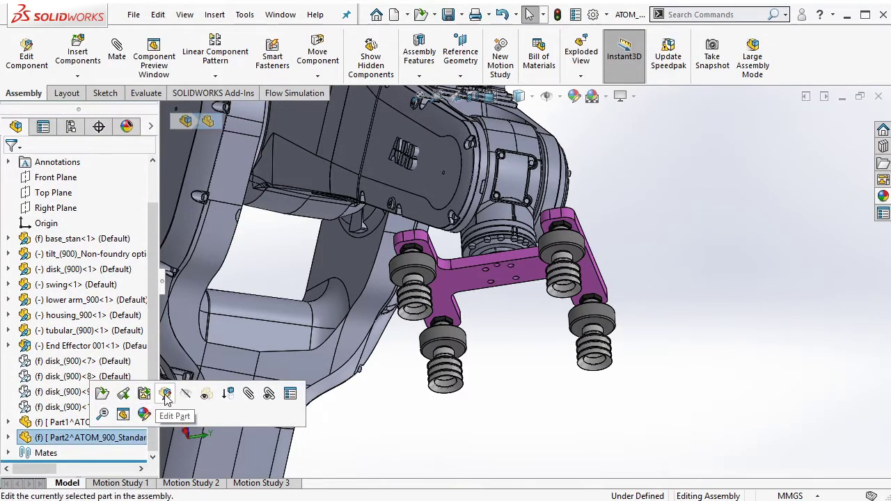
pyautogui.click(176, 395)
# Step: Sketch on the bracket face, make the copied bracket outlines construction geometry, and draw a diagonal
pyautogui.scroll(-3, 473, 350)
pyautogui.click(576, 367)
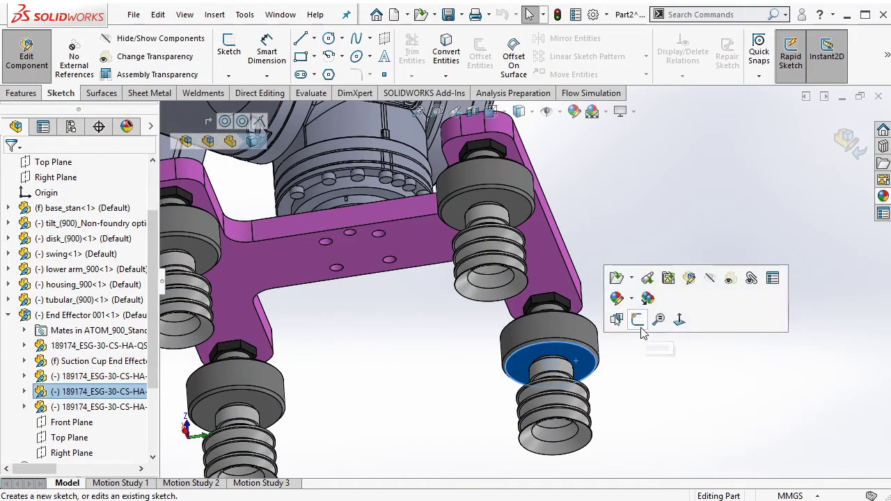
pyautogui.click(642, 319)
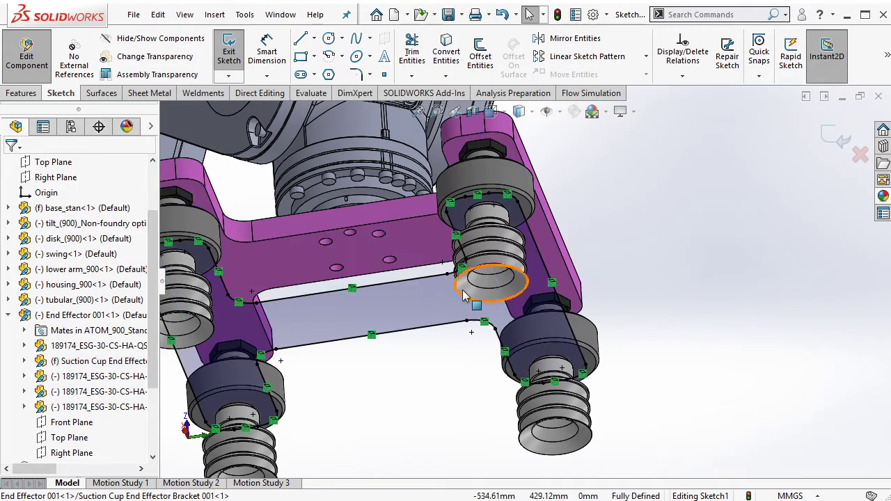
pyautogui.scroll(3, 477, 318)
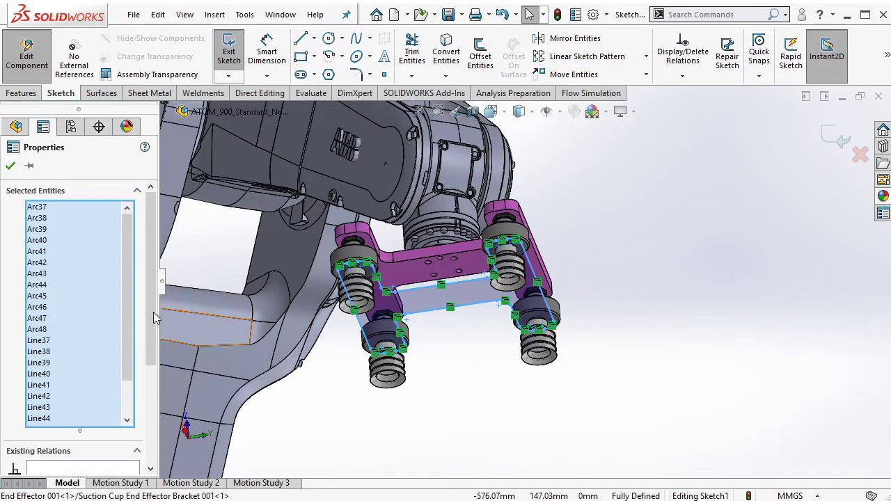
pyautogui.moveTo(150, 317); pyautogui.dragTo(148, 424)
pyautogui.click(61, 453)
pyautogui.press('Escape')
pyautogui.moveTo(472, 265); pyautogui.dragTo(470, 320, button='middle')
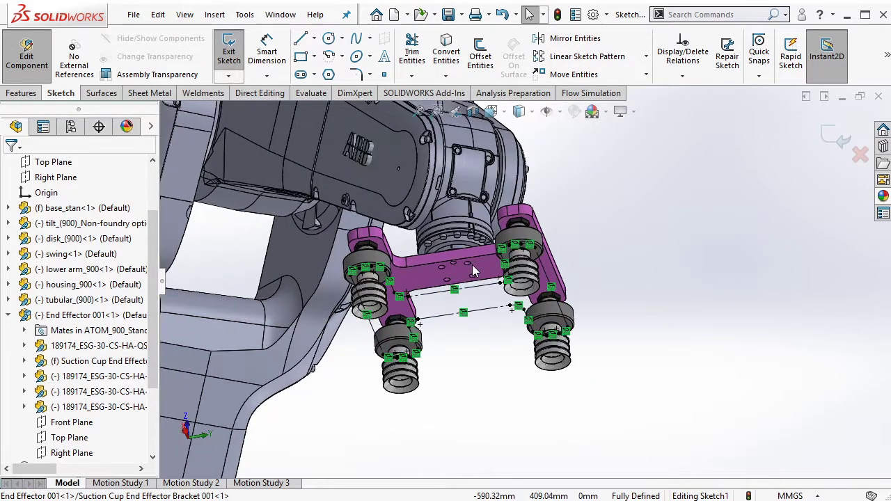
pyautogui.scroll(-2, 469, 319)
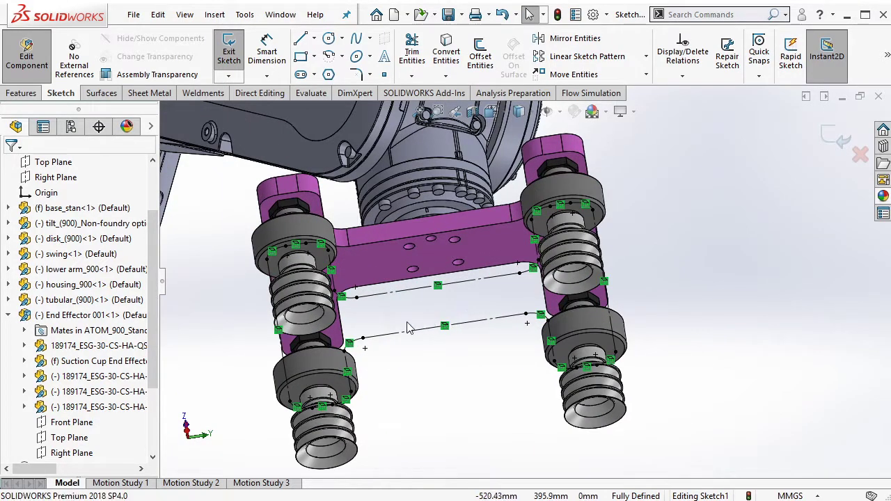
pyautogui.press('l')
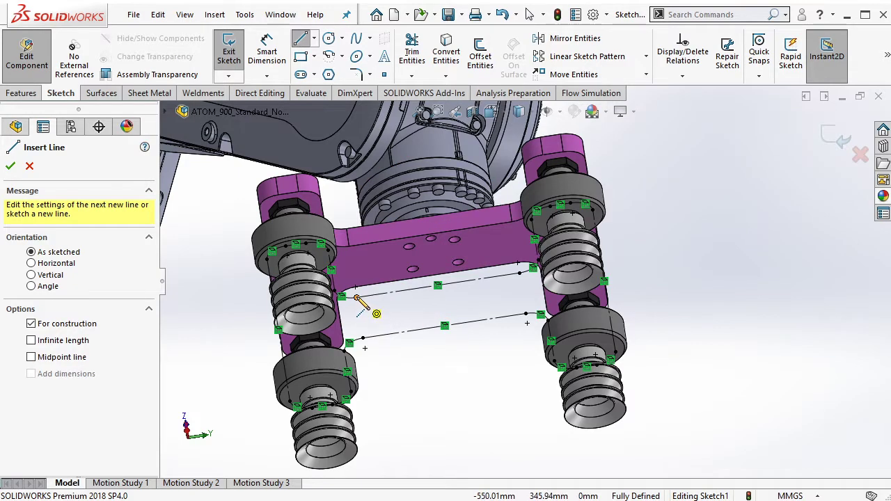
pyautogui.moveTo(356, 298); pyautogui.dragTo(526, 314)
pyautogui.press('Escape')
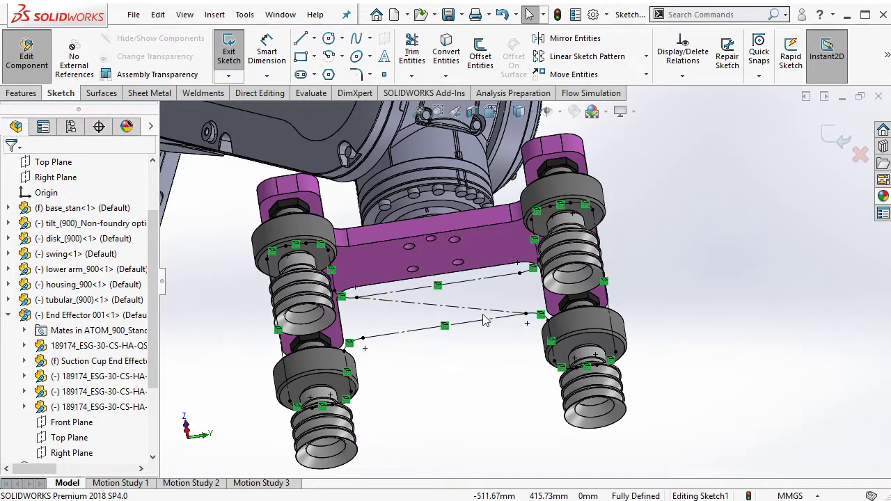
# Step: Draw a centre rectangle around the suction cups and make its two sides equal
pyautogui.press('r')
pyautogui.click(440, 307)
pyautogui.moveTo(485, 348); pyautogui.dragTo(583, 376, button='middle')
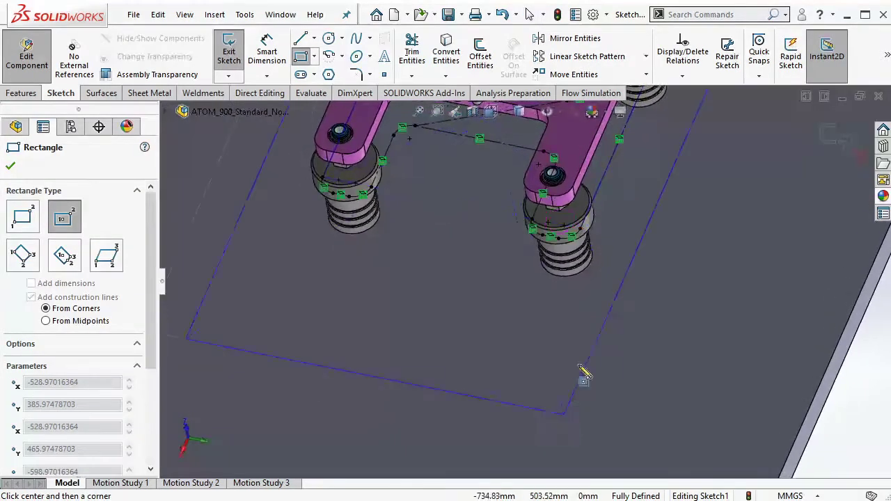
pyautogui.scroll(5, 581, 369)
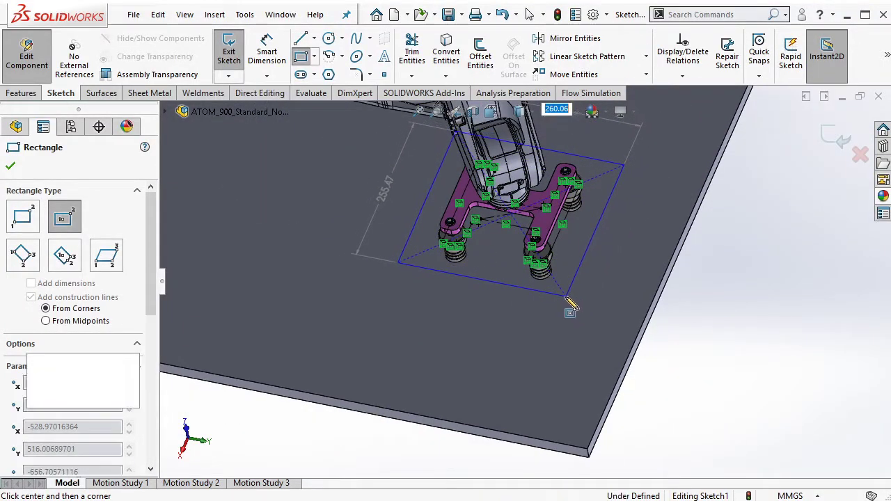
pyautogui.click(567, 300)
pyautogui.press('Escape')
pyautogui.click(480, 280)
pyautogui.keyDown('ctrl'); pyautogui.click(598, 224); pyautogui.keyUp('ctrl')
pyautogui.click(679, 238)
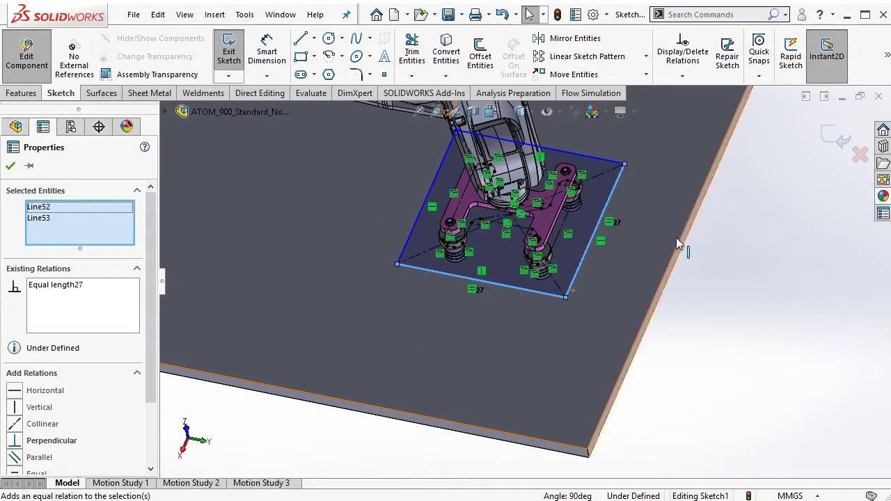
pyautogui.press('Escape')
# Step: Dimension the square's side length to 260 mm
pyautogui.press('d')
pyautogui.click(575, 277)
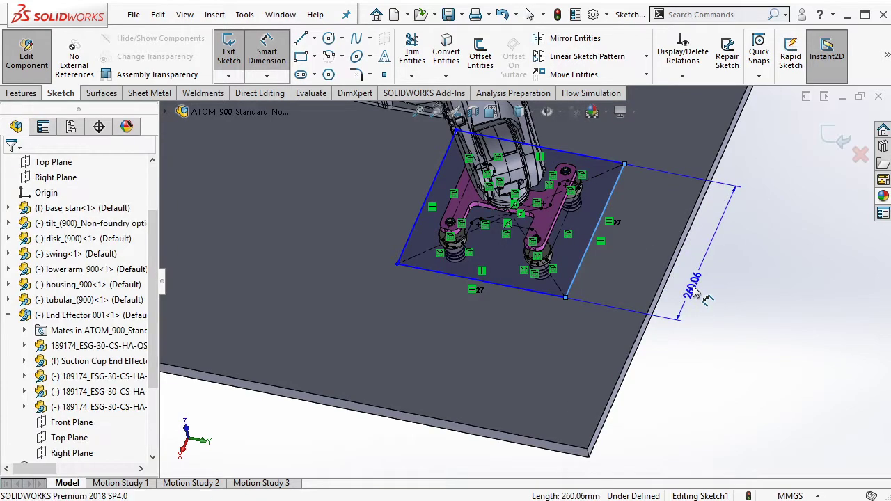
pyautogui.click(695, 292)
pyautogui.write('60')
pyautogui.press('Return')
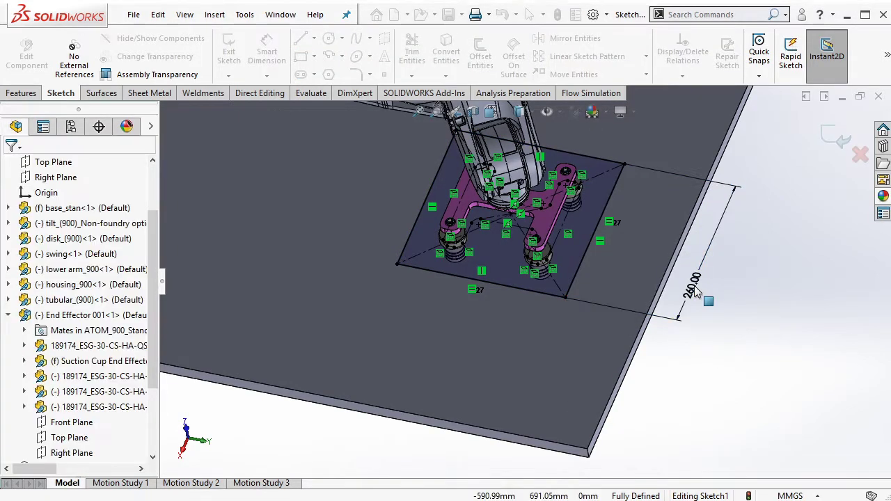
# Step: Extrude the 260 mm square 150 mm to form the block beneath the suction cups
pyautogui.moveTo(596, 295); pyautogui.dragTo(540, 310, button='middle')
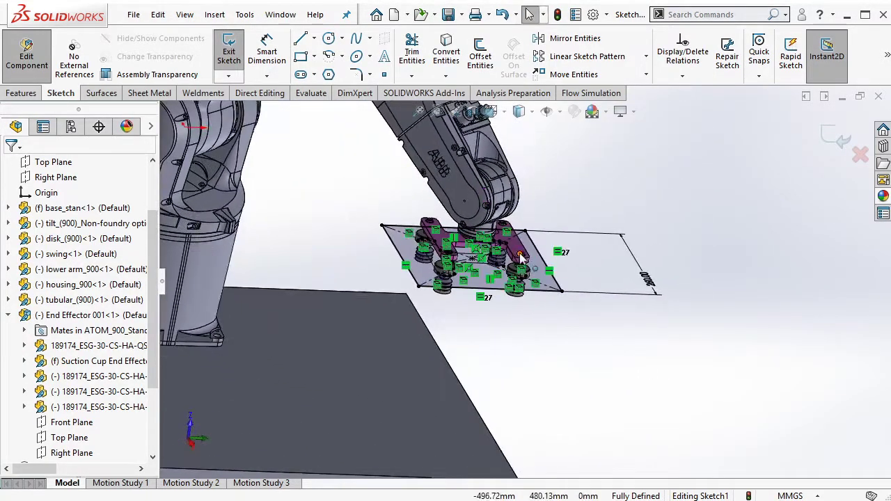
pyautogui.scroll(-2, 540, 310)
pyautogui.write('e')
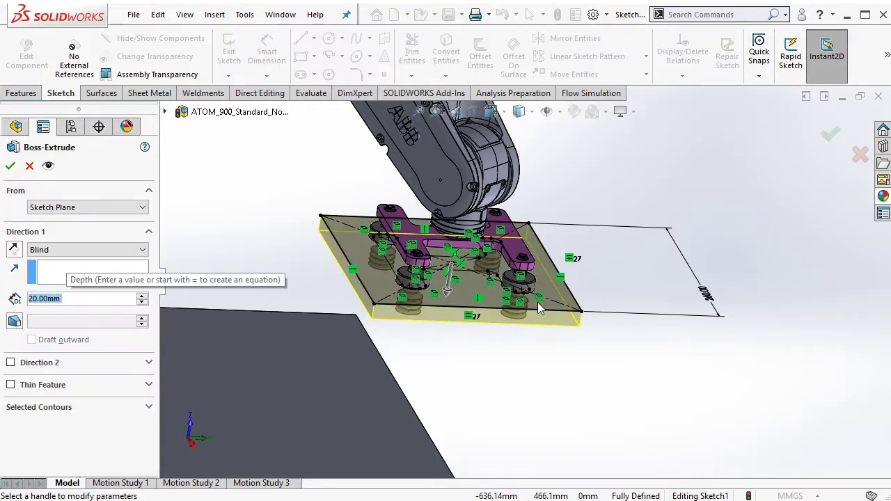
pyautogui.write('150')
pyautogui.press('Return')
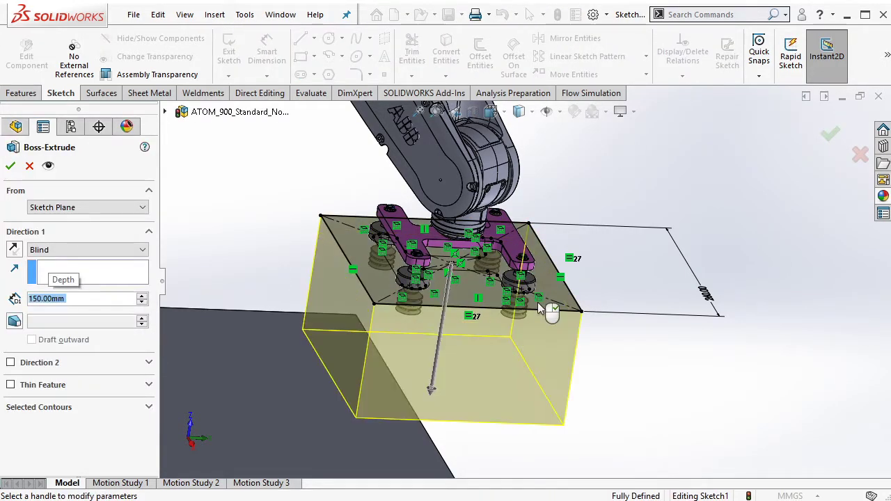
pyautogui.rightClick(542, 310)
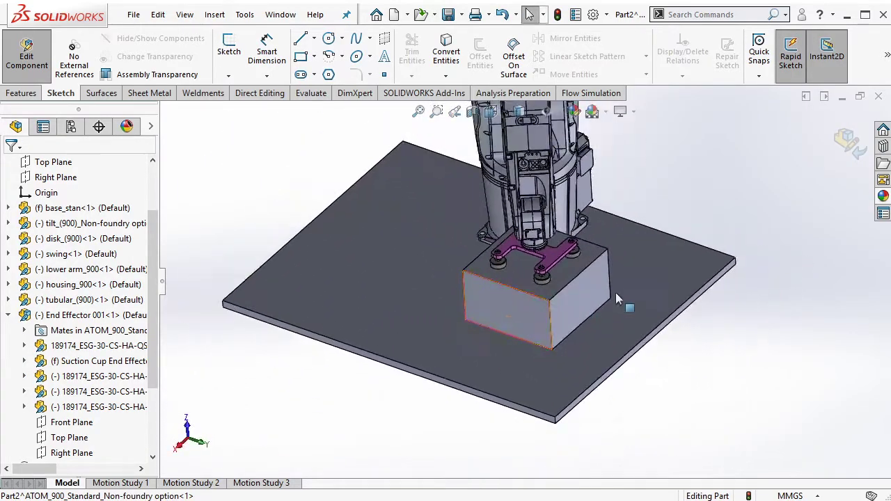
pyautogui.moveTo(616, 292)
pyautogui.mouseDown(button='middle')
pyautogui.moveTo(536, 277)
pyautogui.moveTo(518, 256)
pyautogui.moveTo(491, 367)
pyautogui.mouseUp(button='middle')
pyautogui.scroll(-3, 492, 267)
# Step: Start a sketch on the block's front face and draw a construction baseline to its bottom corner
pyautogui.click(475, 292)
pyautogui.scroll(3, 546, 282)
pyautogui.scroll(-2, 483, 346)
pyautogui.click(532, 324)
pyautogui.click(544, 306)
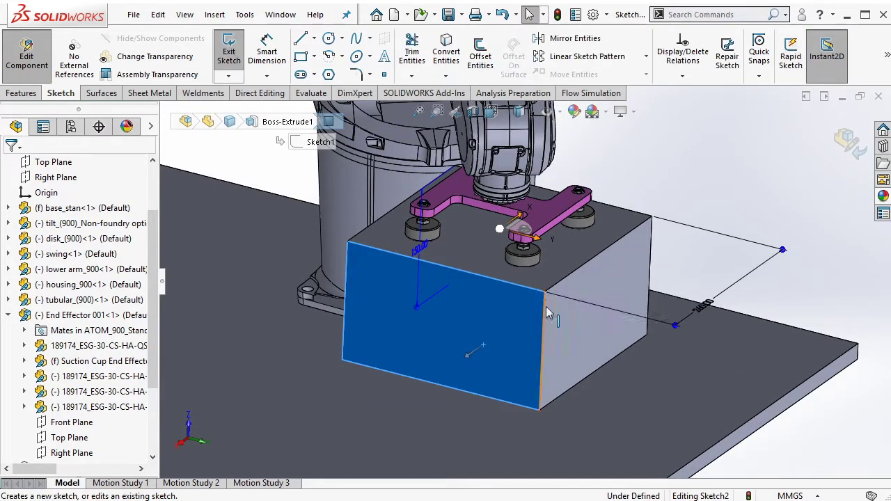
pyautogui.press('l')
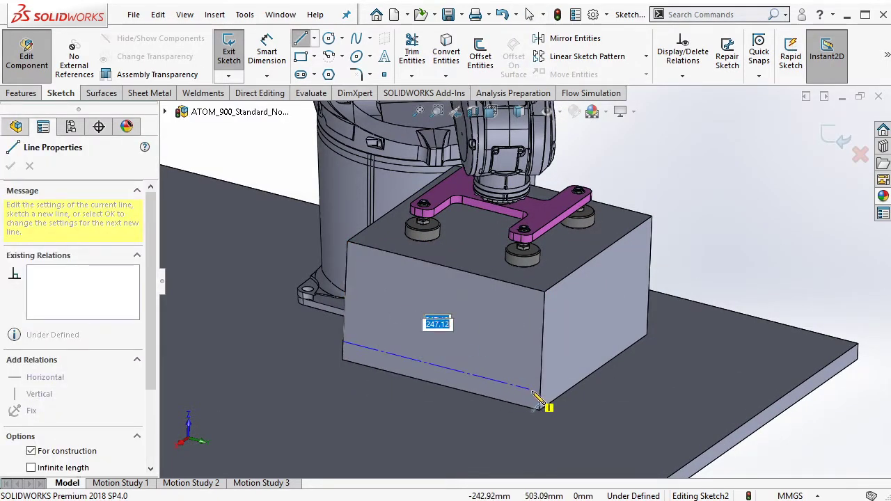
pyautogui.click(539, 393)
pyautogui.press('Escape')
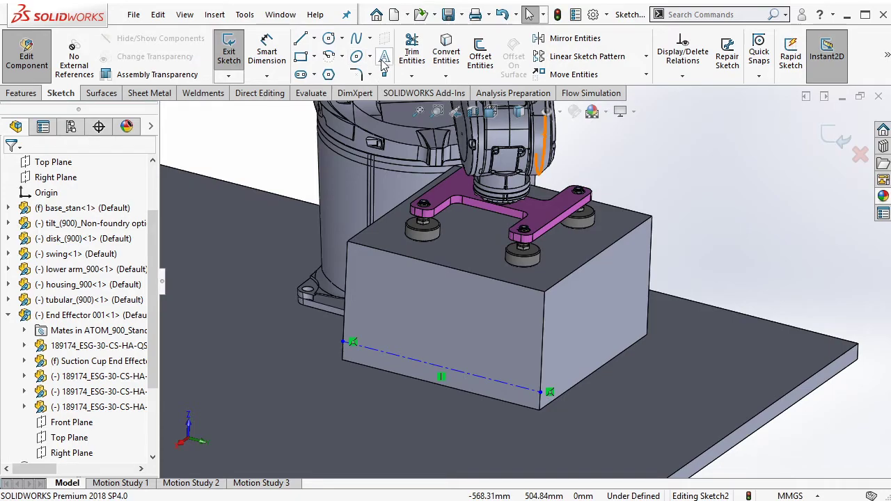
# Step: Add 'KARDUS KARTON' sketch text along the baseline with an 80 pt font height
pyautogui.click(384, 57)
pyautogui.click(418, 361)
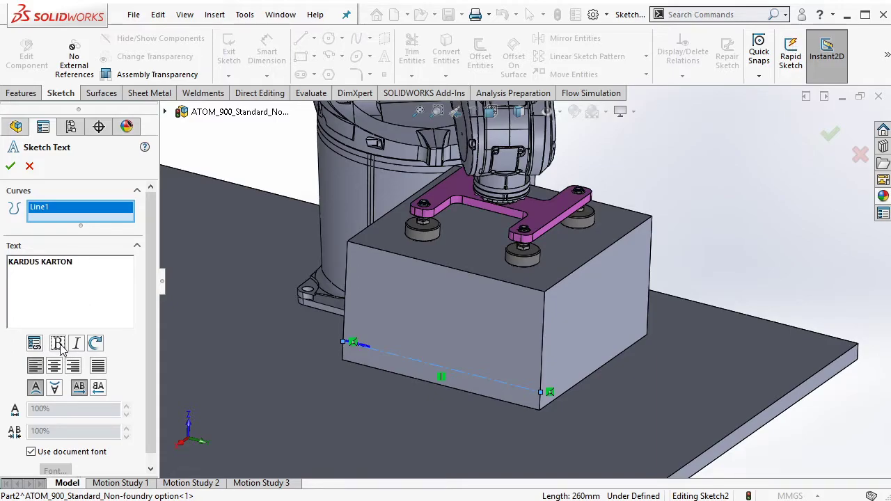
pyautogui.scroll(-1, 149, 387)
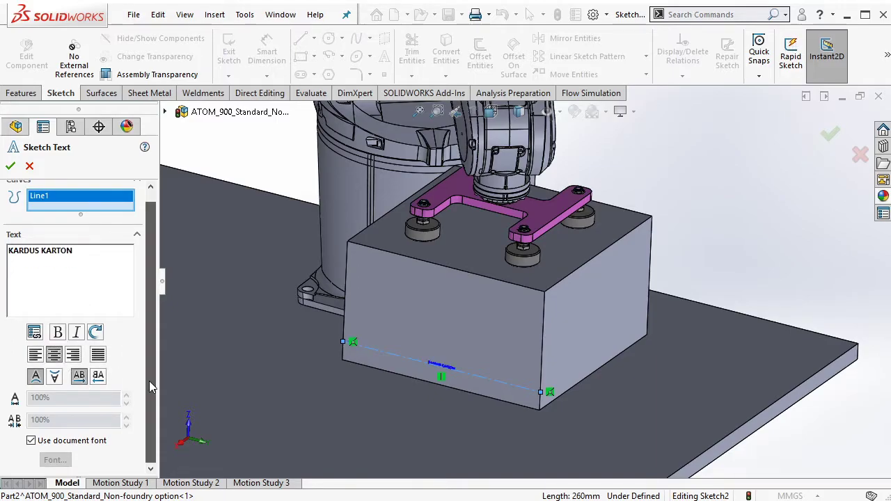
pyautogui.click(63, 441)
pyautogui.click(55, 460)
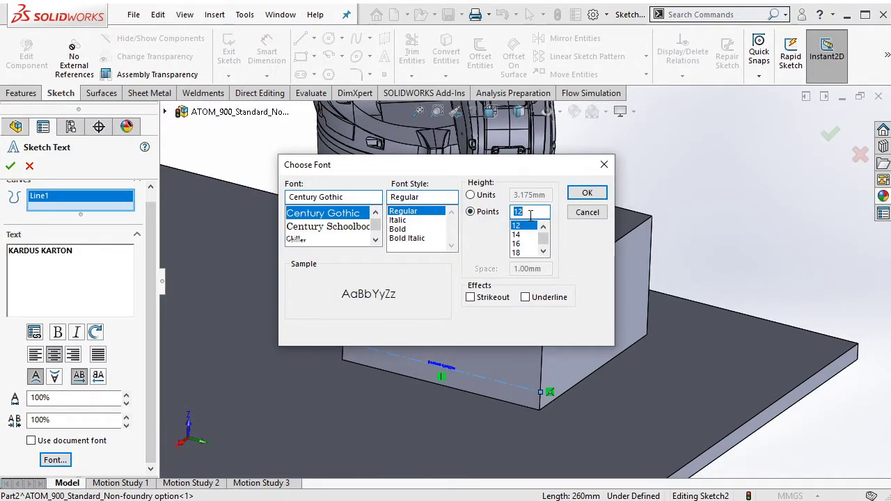
pyautogui.write('100')
pyautogui.press('Return')
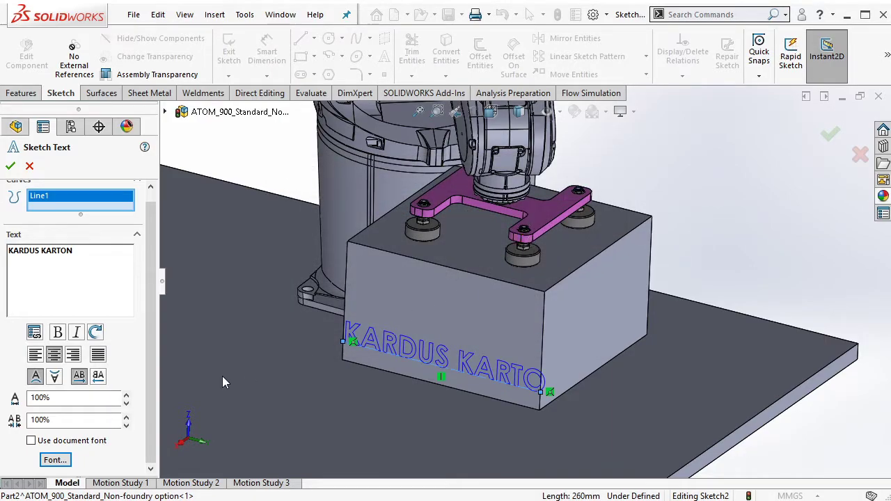
pyautogui.press('Return')
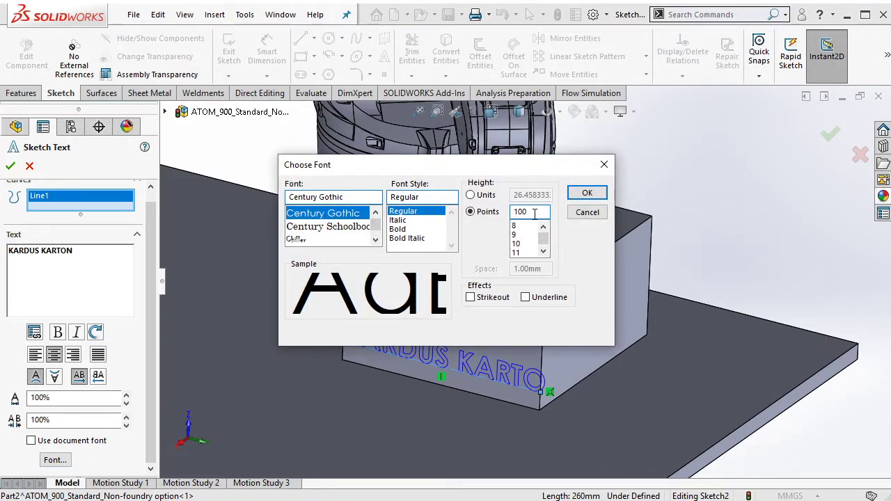
pyautogui.write('80')
pyautogui.press('Return')
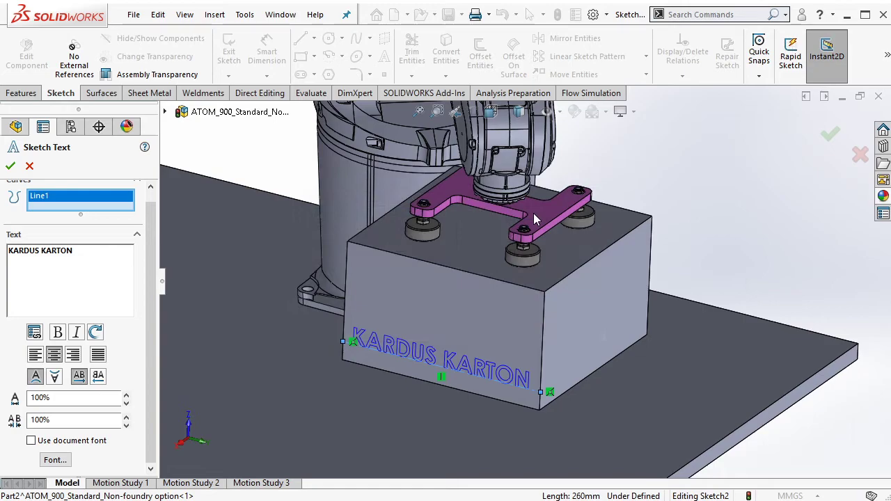
pyautogui.click(10, 166)
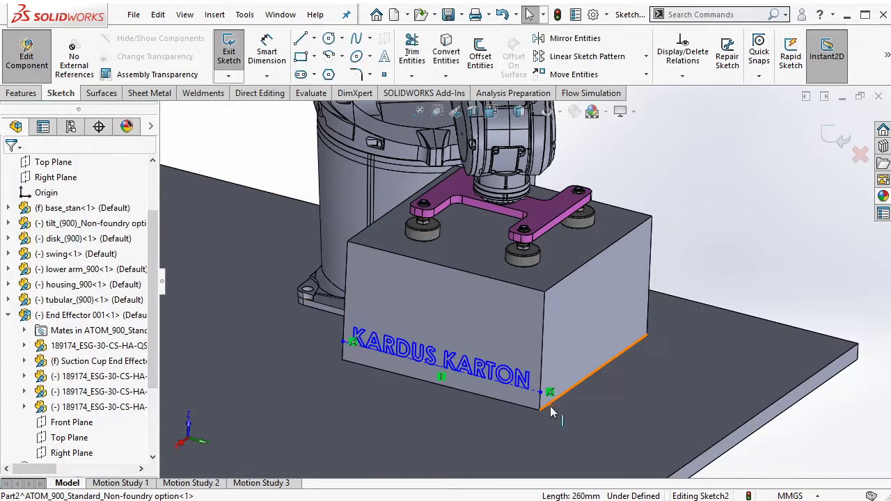
# Step: Cut the text 2 mm deep into the box's front face
pyautogui.click(544, 384)
pyautogui.press('Escape')
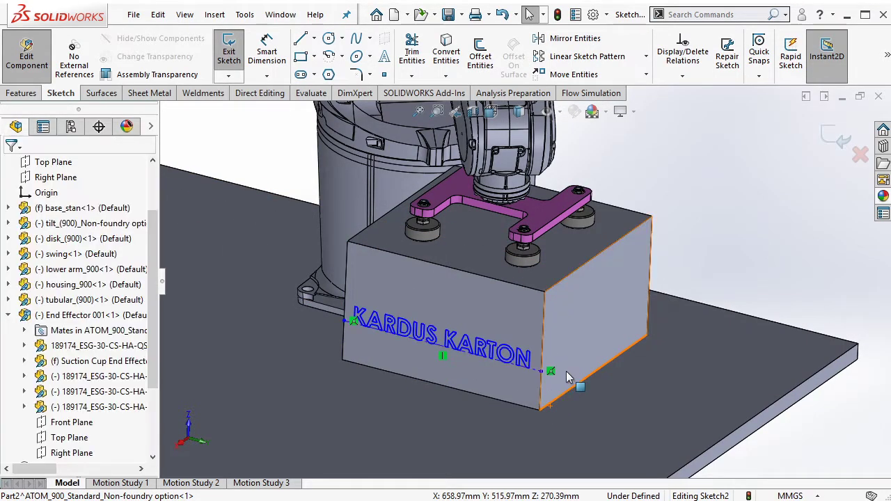
pyautogui.moveTo(566, 370); pyautogui.dragTo(553, 354, button='middle')
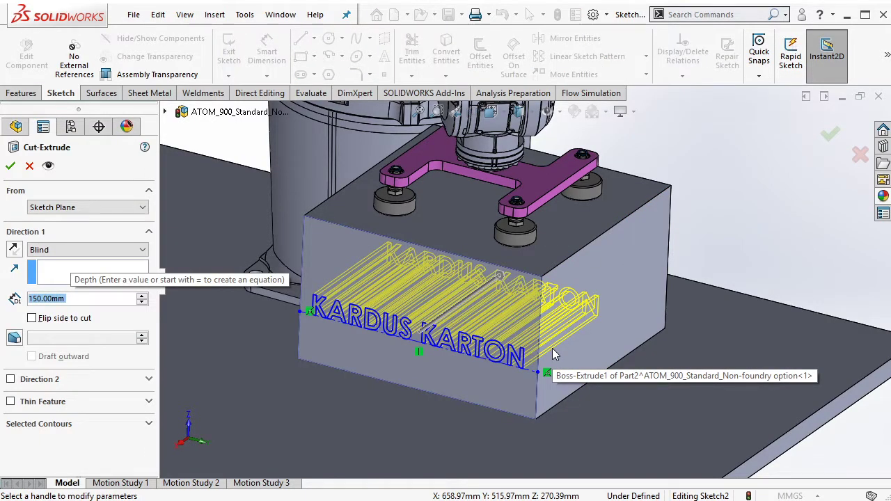
pyautogui.write('2')
pyautogui.press('Return')
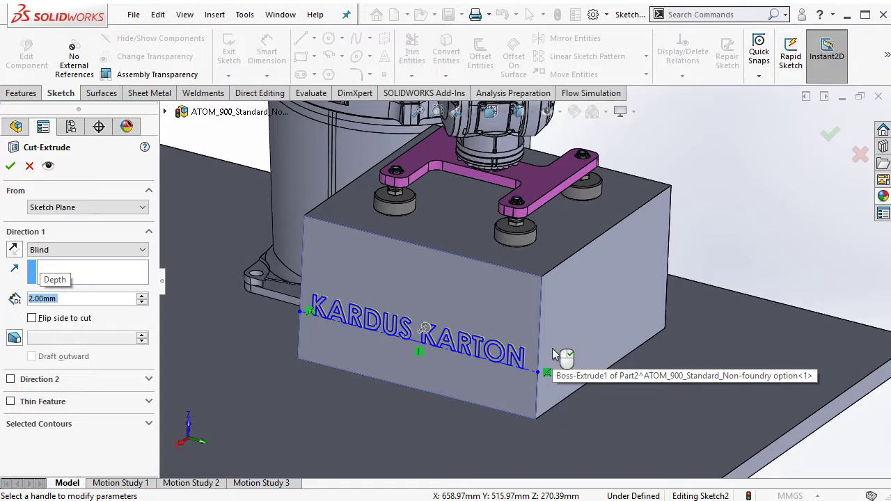
pyautogui.rightClick(552, 231)
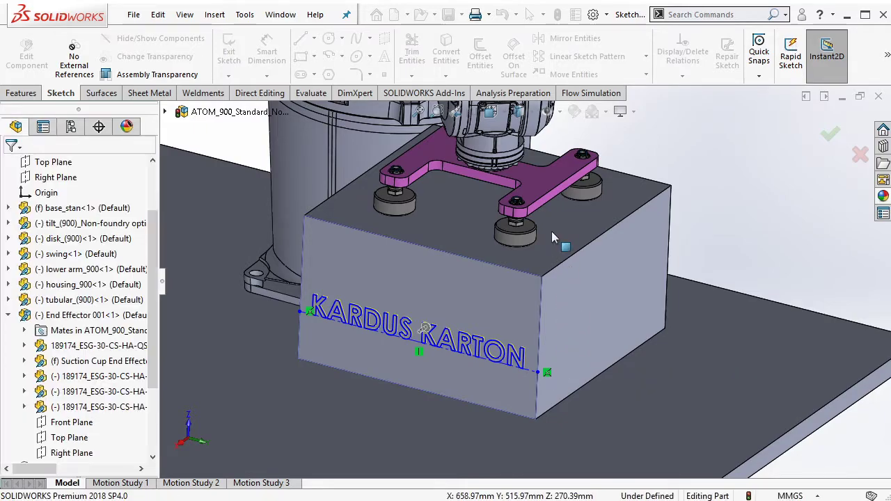
pyautogui.click(570, 240)
# Step: Sketch a construction diagonal corner to corner across the box's top face
pyautogui.click(760, 220)
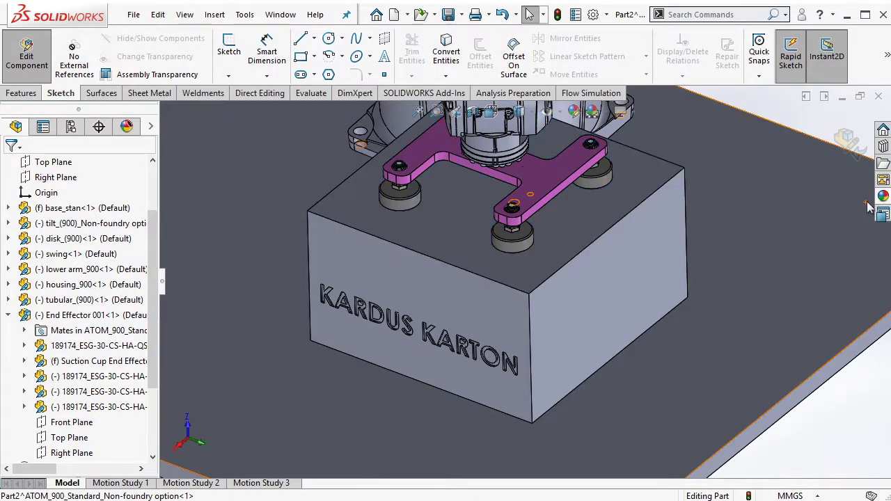
pyautogui.click(634, 203)
pyautogui.click(762, 167)
pyautogui.press('l')
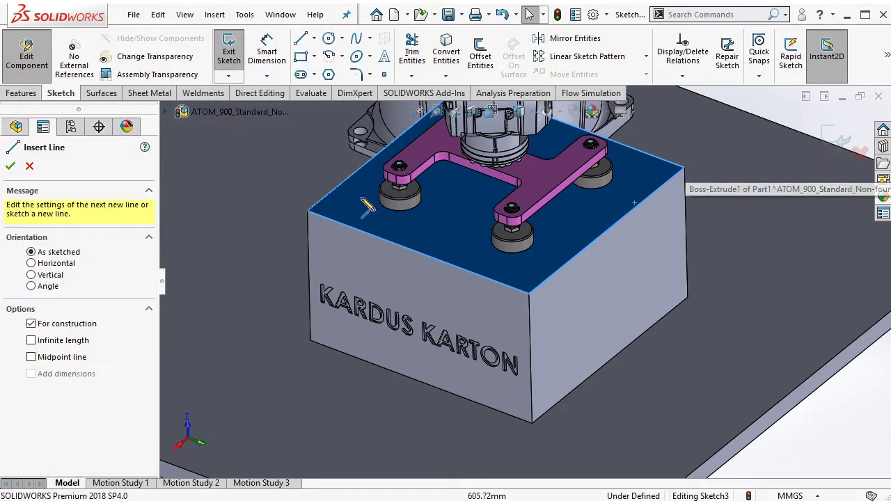
pyautogui.click(309, 209)
pyautogui.click(686, 169)
pyautogui.press('Escape')
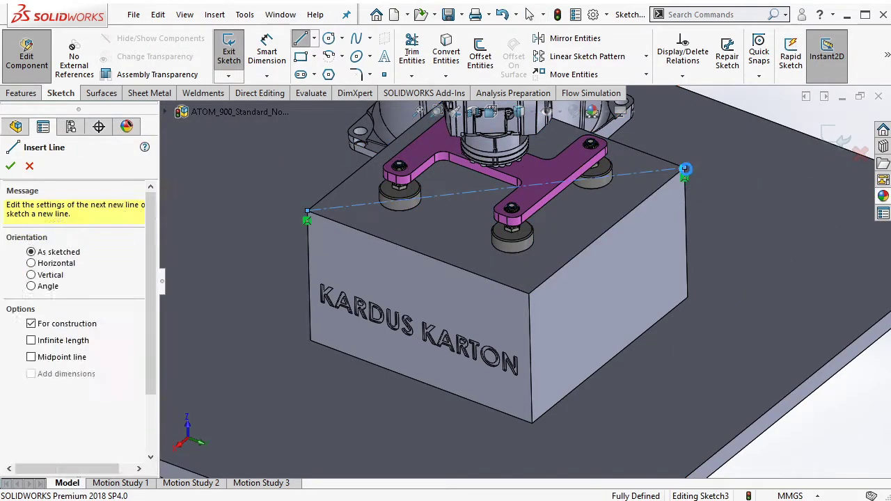
# Step: Draw a circle at the diagonal's midpoint and cut it 5 mm deep as a hole
pyautogui.click(329, 38)
pyautogui.click(496, 189)
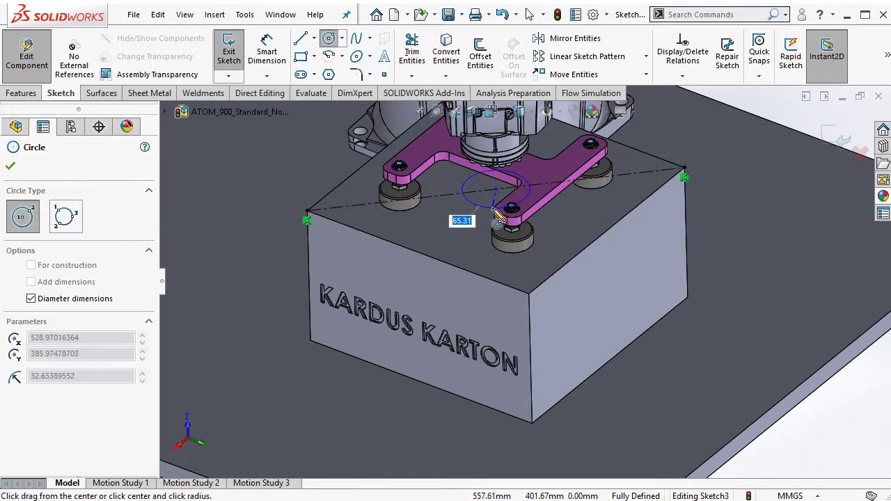
pyautogui.click(498, 208)
pyautogui.press('Escape')
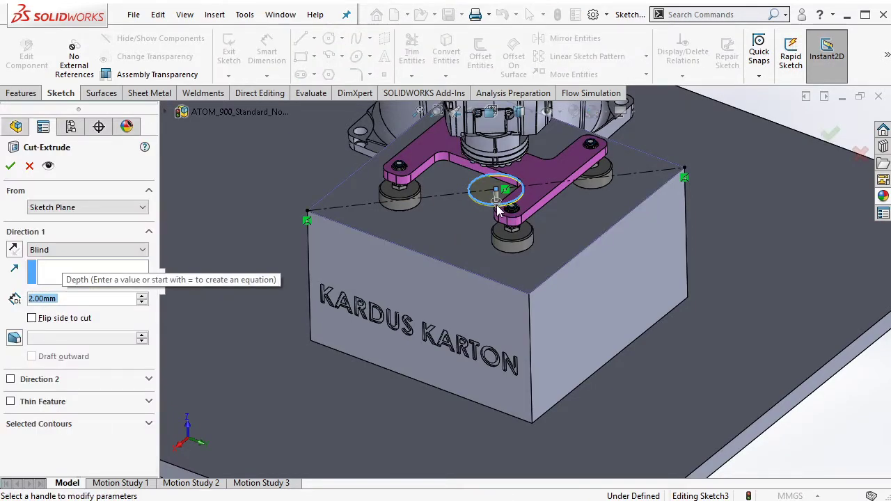
pyautogui.write('5')
pyautogui.press('Return')
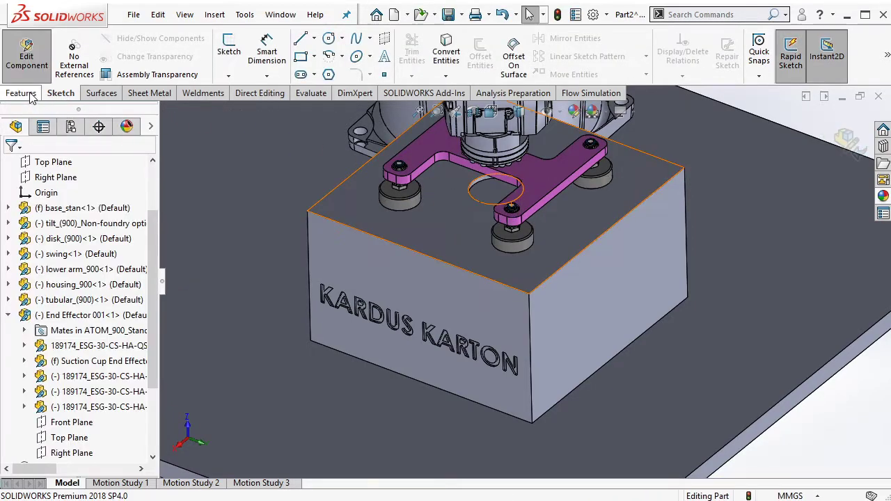
pyautogui.click(630, 76)
# Step: Circular-pattern the engraved text cut four times about the hole's edge
pyautogui.click(646, 110)
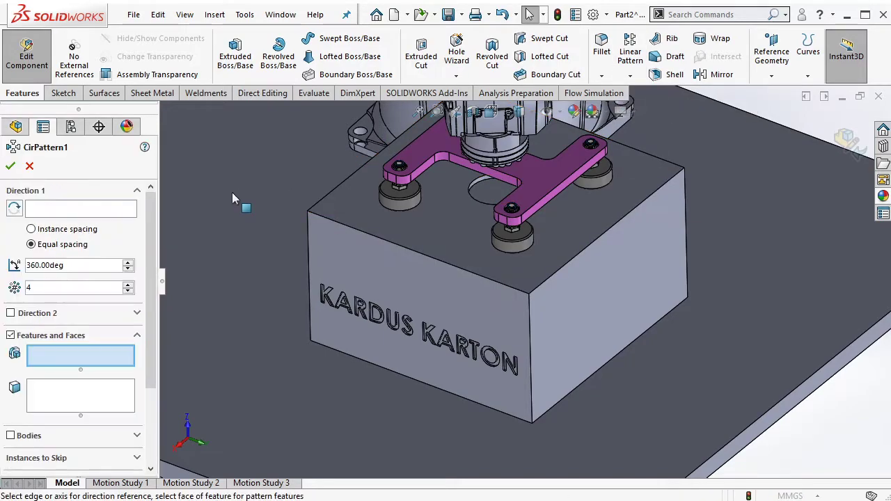
pyautogui.scroll(-3, 491, 194)
pyautogui.click(490, 194)
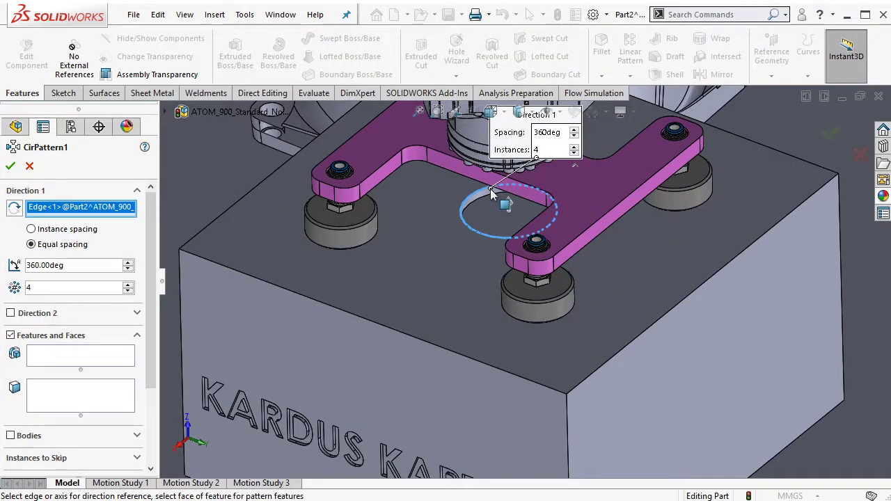
pyautogui.click(80, 356)
pyautogui.scroll(-3, 281, 390)
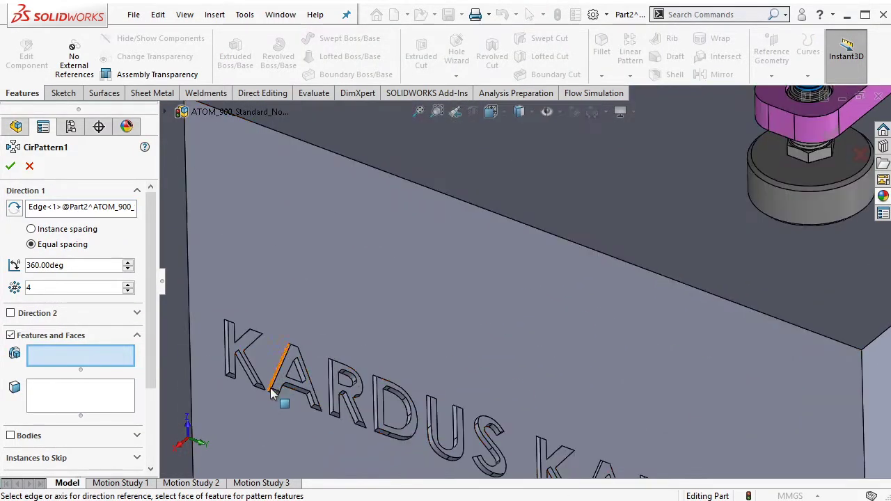
pyautogui.click(280, 390)
pyautogui.scroll(3, 600, 348)
pyautogui.scroll(2, 600, 348)
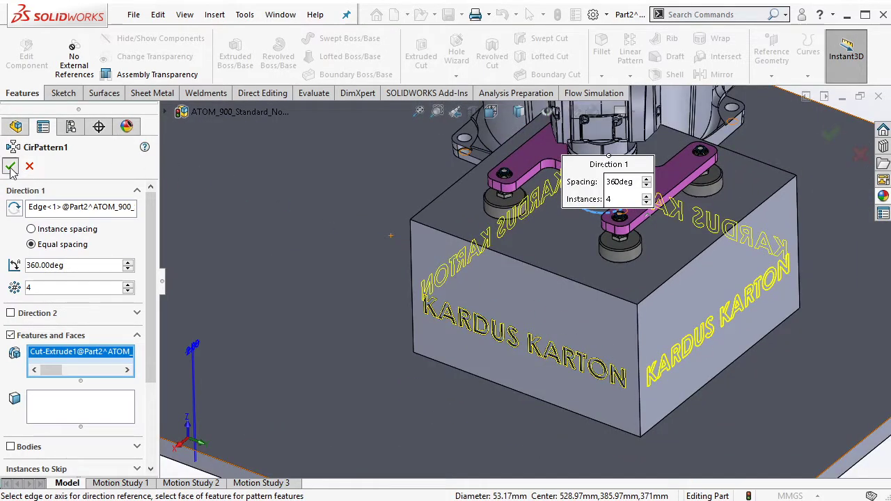
pyautogui.press('Return')
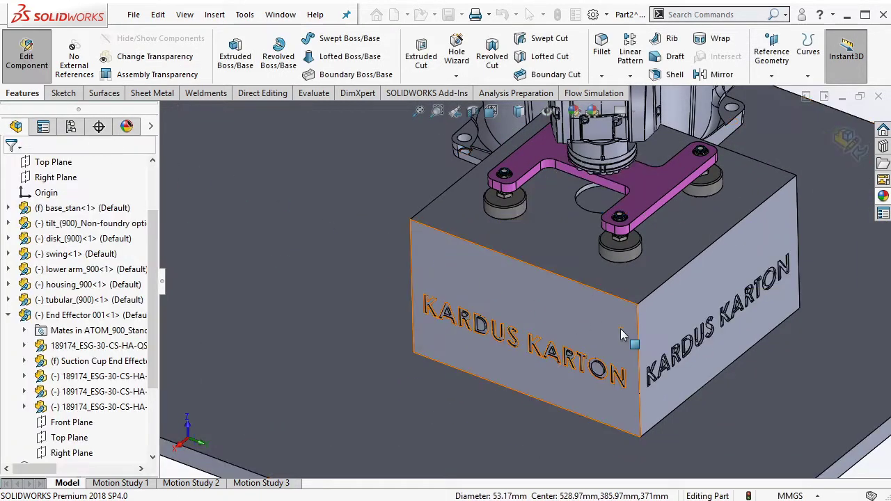
pyautogui.scroll(-3, 605, 182)
# Step: Delete the hole's floor and wall faces to patch the top face
pyautogui.press('Delete')
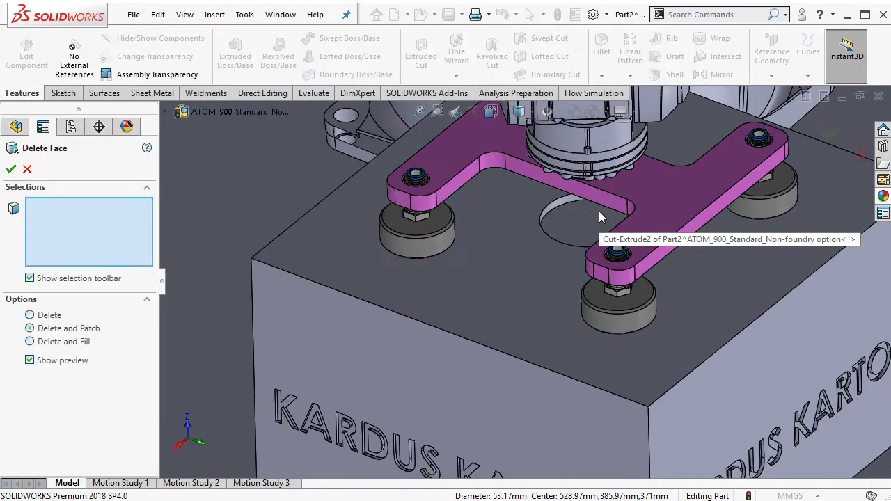
pyautogui.scroll(-3, 552, 254)
pyautogui.click(536, 211)
pyautogui.click(536, 213)
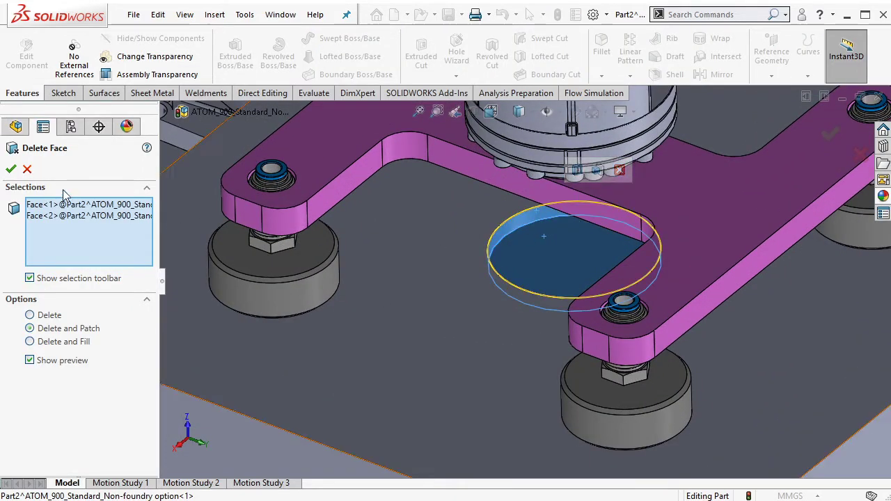
pyautogui.press('Return')
pyautogui.scroll(5, 587, 332)
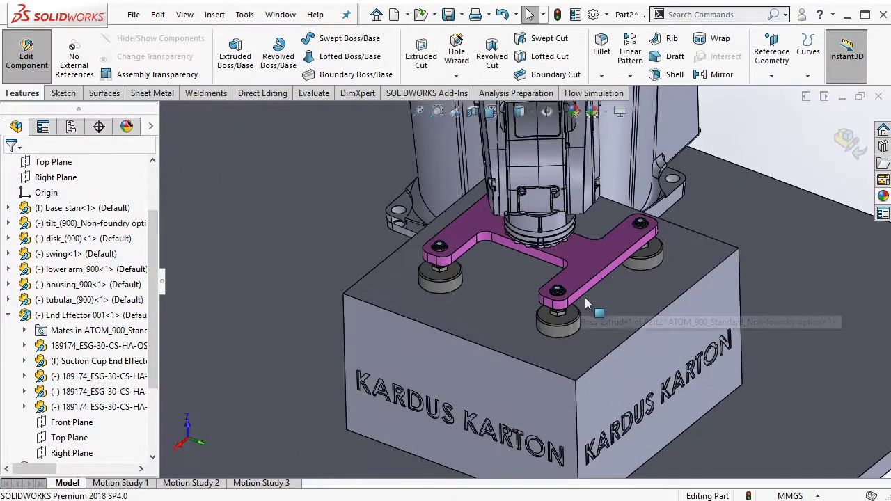
# Step: Apply the Red LED appearance from Lights > LED to the KARDUS lettering feature
pyautogui.click(883, 196)
pyautogui.click(672, 139)
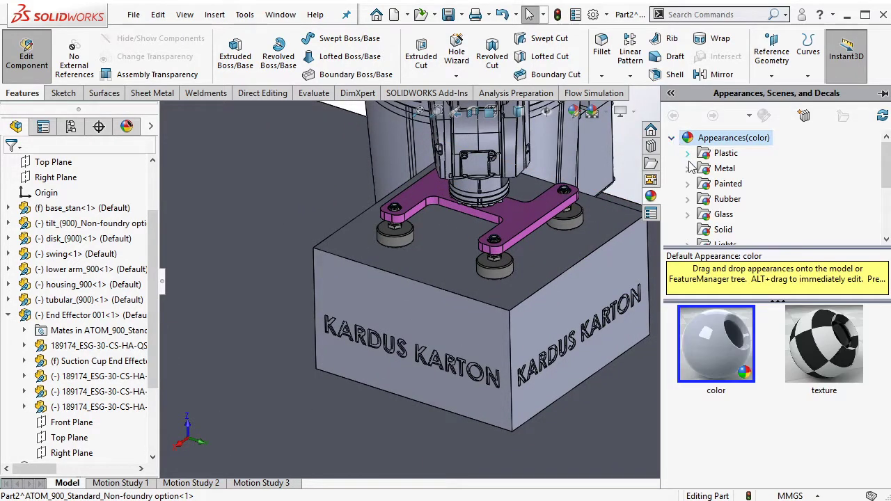
pyautogui.scroll(-1, 706, 219)
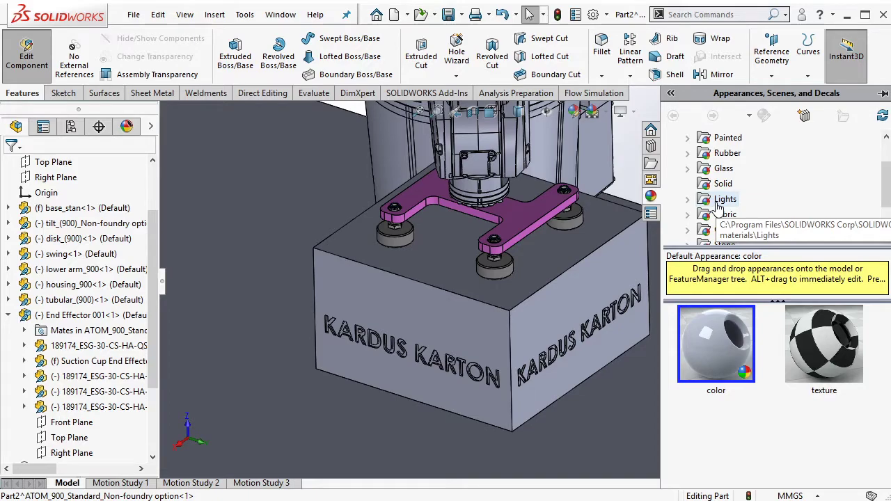
pyautogui.click(688, 200)
pyautogui.click(733, 185)
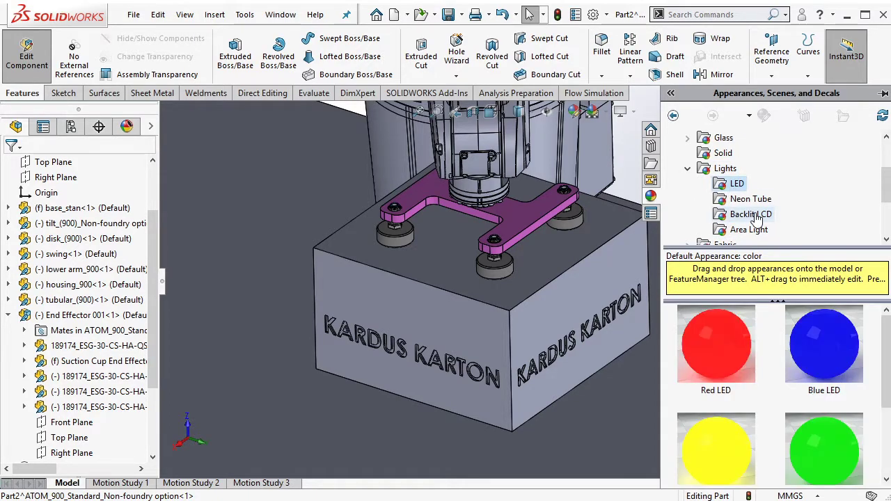
pyautogui.scroll(-4, 568, 361)
pyautogui.scroll(-3, 568, 362)
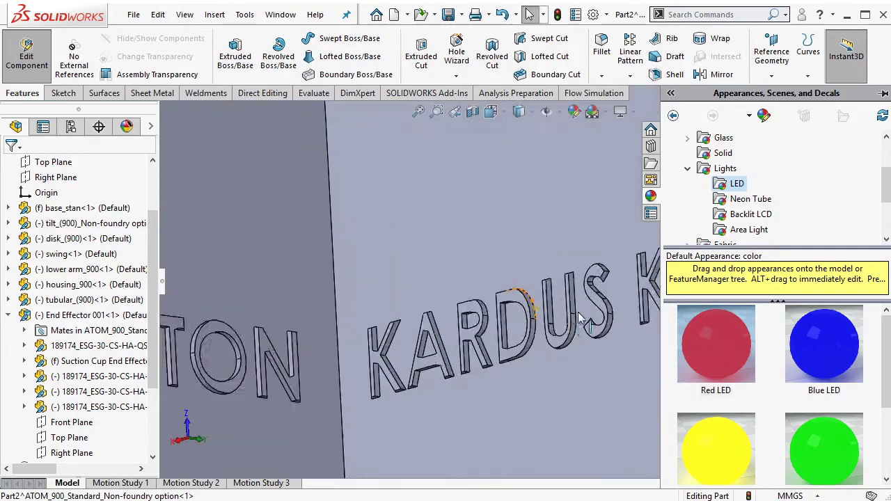
pyautogui.moveTo(717, 345); pyautogui.dragTo(503, 293)
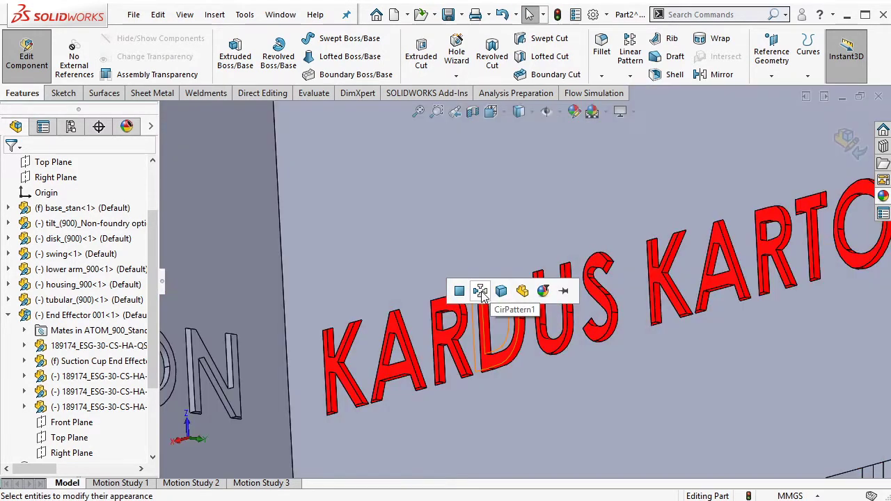
pyautogui.click(480, 291)
# Step: Copy the red appearance from the letter K and paste it onto the ARTON lettering
pyautogui.moveTo(481, 291); pyautogui.dragTo(546, 301, button='middle')
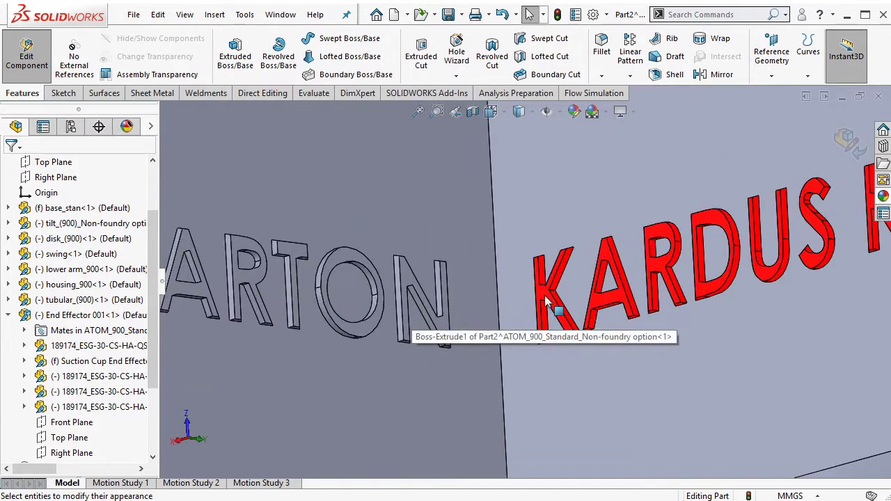
pyautogui.click(546, 301)
pyautogui.click(613, 236)
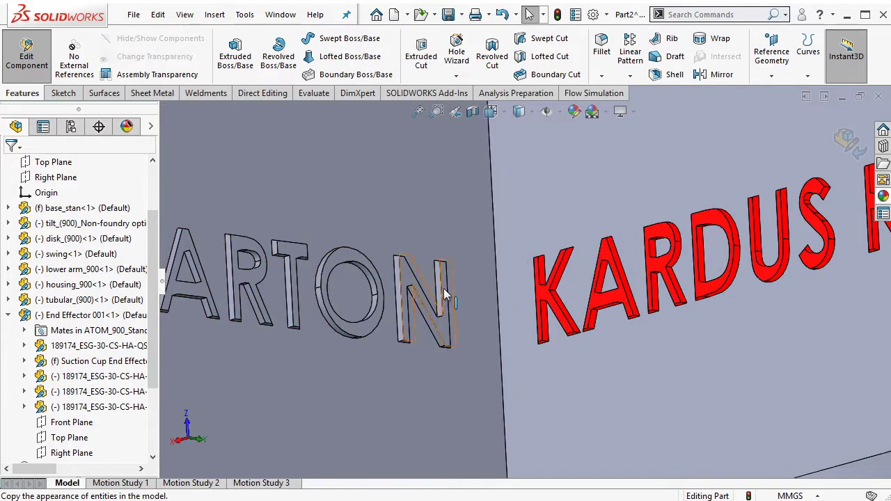
pyautogui.click(410, 278)
pyautogui.click(522, 206)
pyautogui.click(537, 209)
pyautogui.moveTo(539, 236); pyautogui.dragTo(605, 247, button='middle')
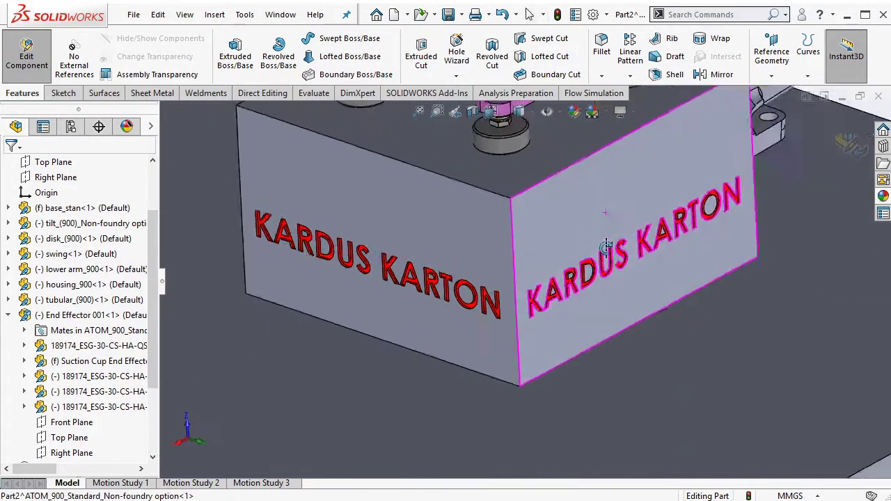
pyautogui.scroll(5, 606, 245)
pyautogui.scroll(-5, 605, 236)
pyautogui.click(585, 229)
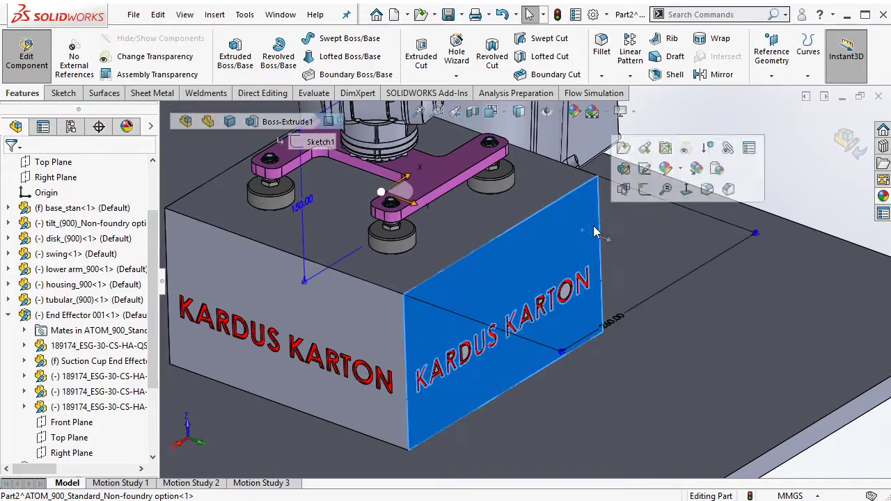
# Step: Give the whole KARDUS KARTON box part a pale peach-tan colour, then exit component editing
pyautogui.click(667, 168)
pyautogui.click(698, 259)
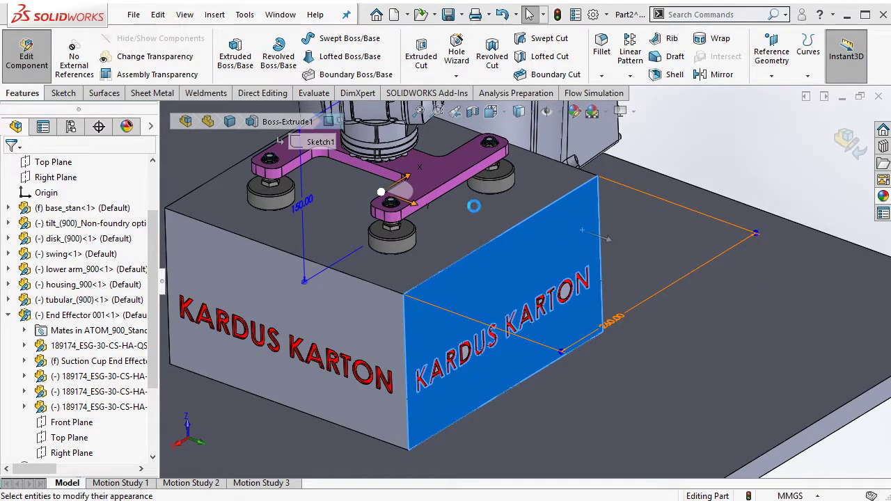
pyautogui.moveTo(150, 325); pyautogui.dragTo(139, 355)
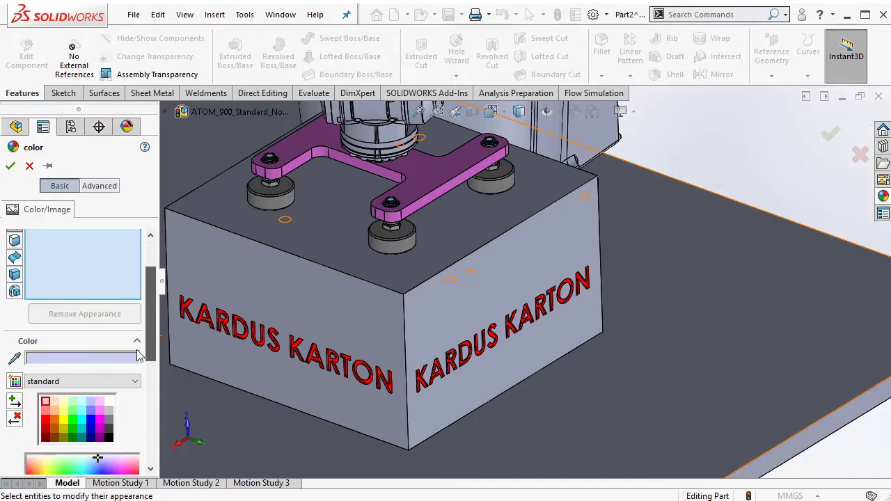
pyautogui.click(56, 411)
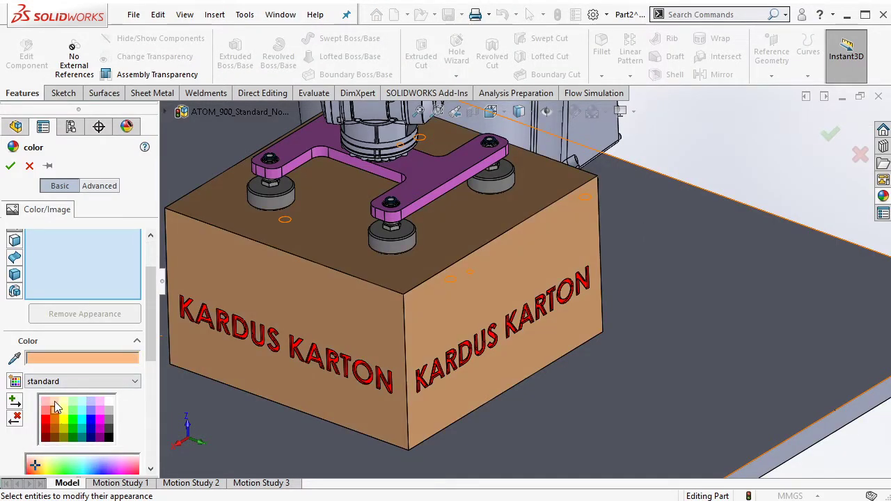
pyautogui.click(54, 402)
pyautogui.click(13, 164)
pyautogui.scroll(5, 487, 250)
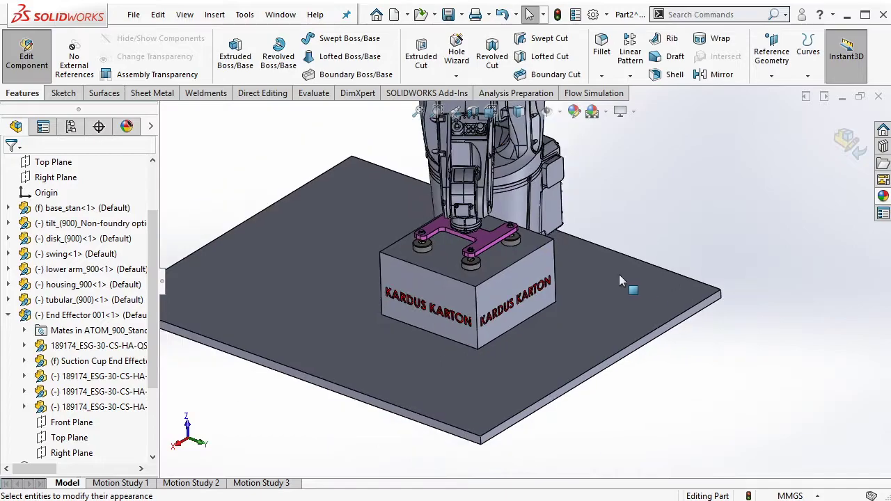
pyautogui.click(846, 139)
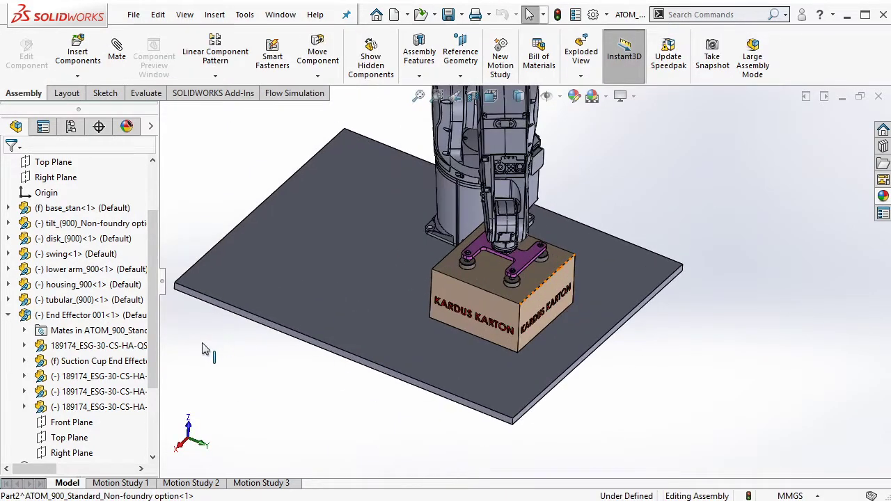
# Step: Break all external references of the Part2 box component
pyautogui.scroll(-3, 116, 377)
pyautogui.rightClick(80, 440)
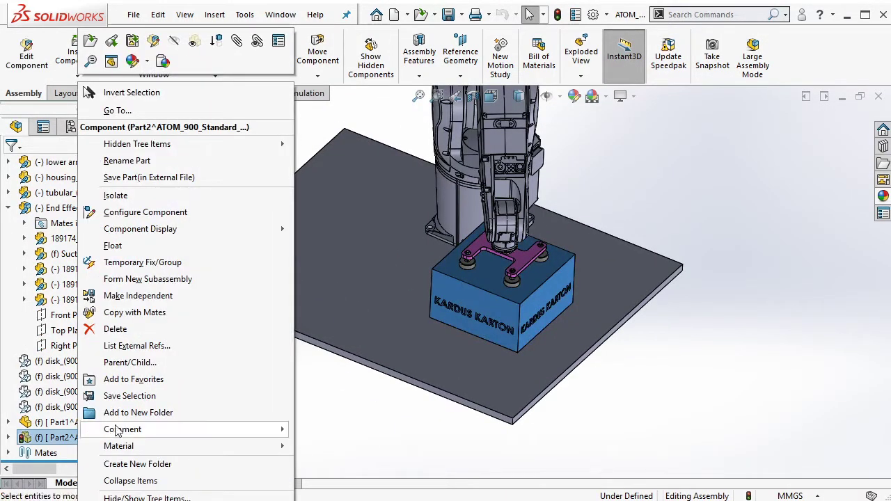
pyautogui.click(163, 346)
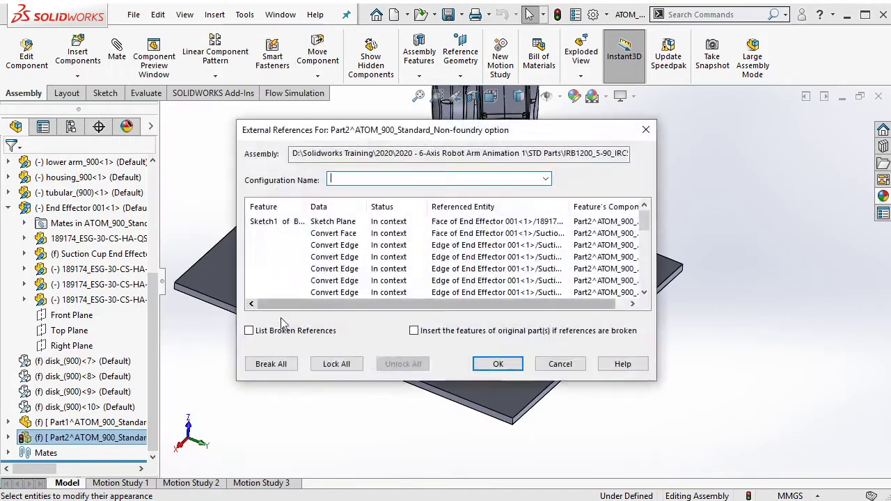
pyautogui.click(275, 364)
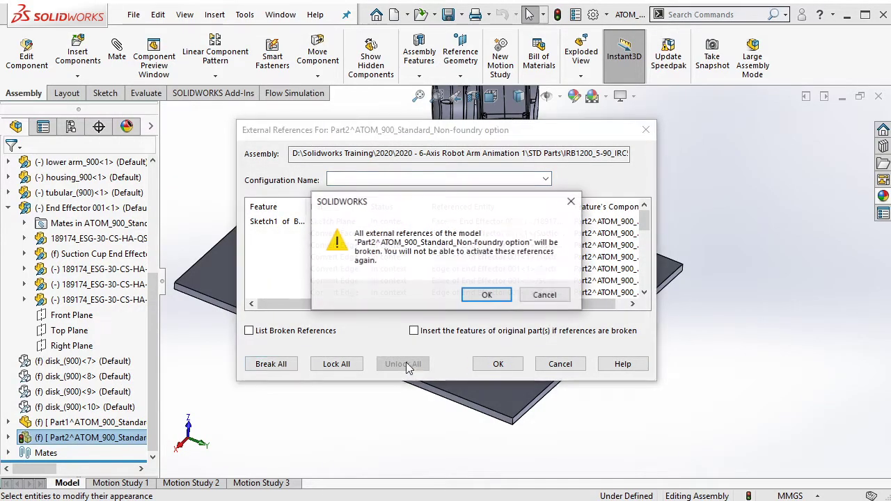
pyautogui.click(487, 294)
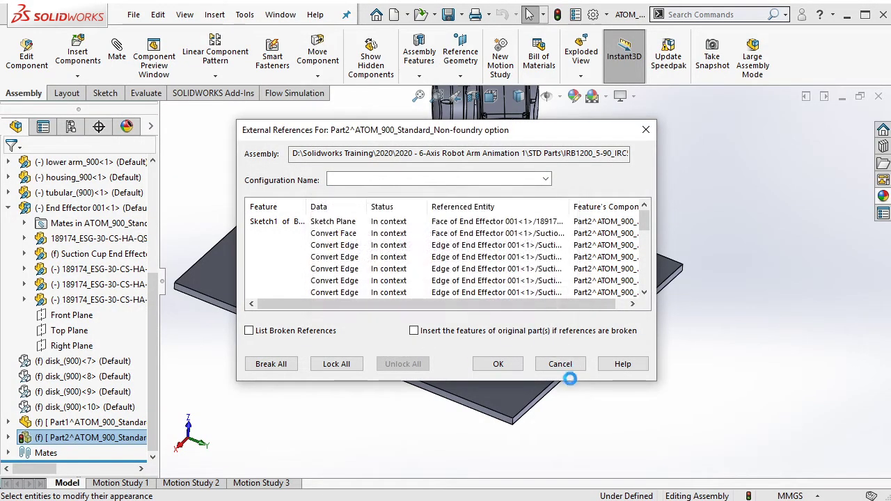
pyautogui.click(509, 369)
# Step: Verify Part1 plate lists no external references, then orbit to view the whole cell
pyautogui.click(93, 429)
pyautogui.rightClick(92, 430)
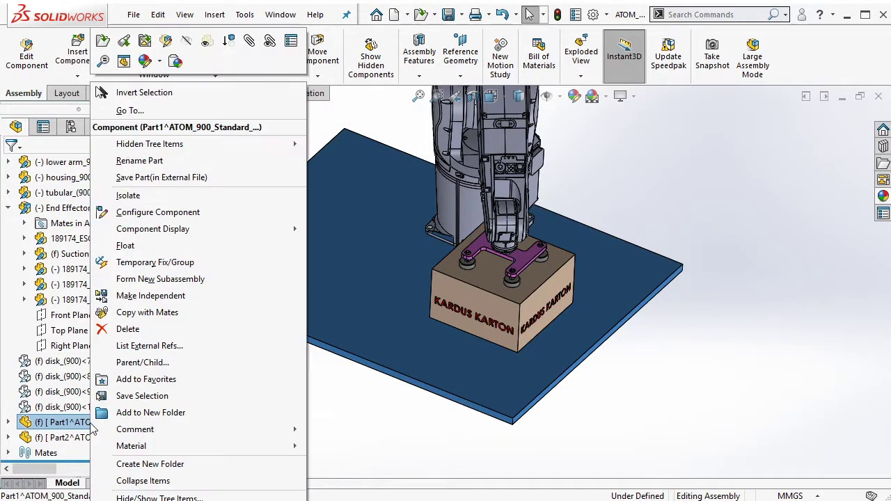
pyautogui.click(139, 346)
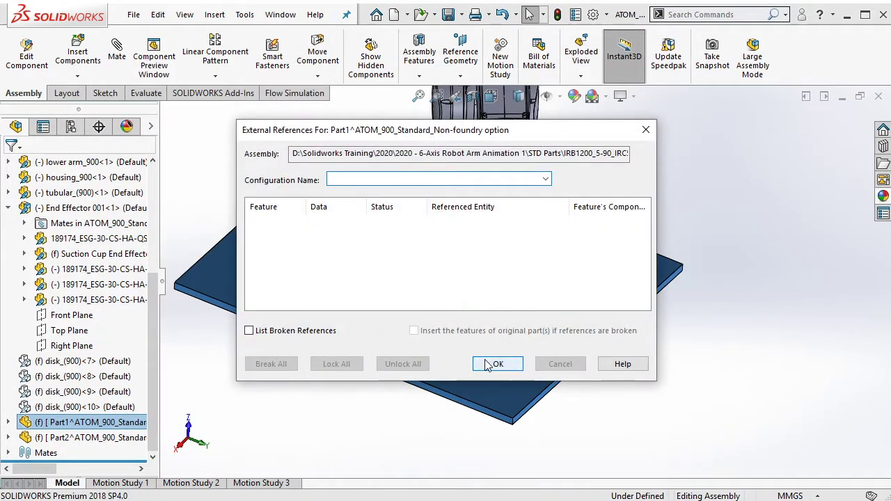
pyautogui.click(487, 366)
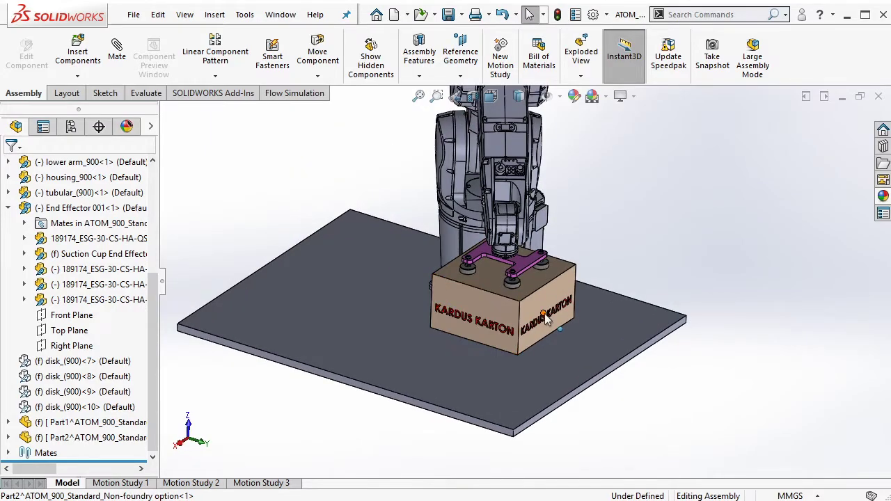
pyautogui.moveTo(547, 318)
pyautogui.mouseDown(button='middle')
pyautogui.moveTo(568, 272)
pyautogui.moveTo(504, 354)
pyautogui.mouseUp(button='middle')
pyautogui.scroll(5, 516, 336)
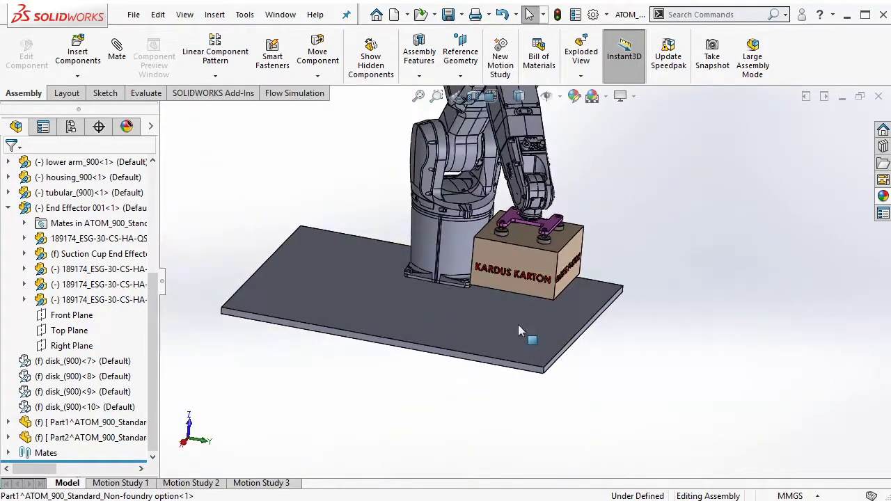
pyautogui.moveTo(518, 324); pyautogui.dragTo(445, 307, button='middle')
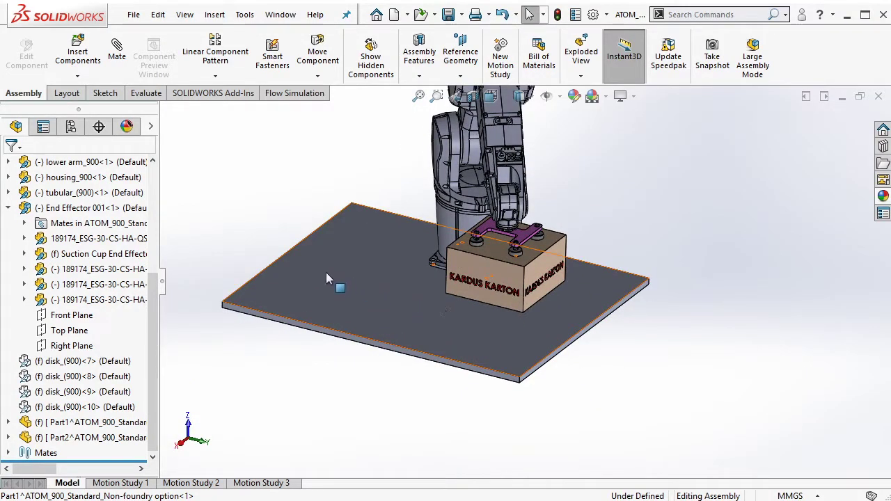
# Step: Insert a new part, Part3, and start a sketch on the plate's top face
pyautogui.click(77, 76)
pyautogui.click(96, 109)
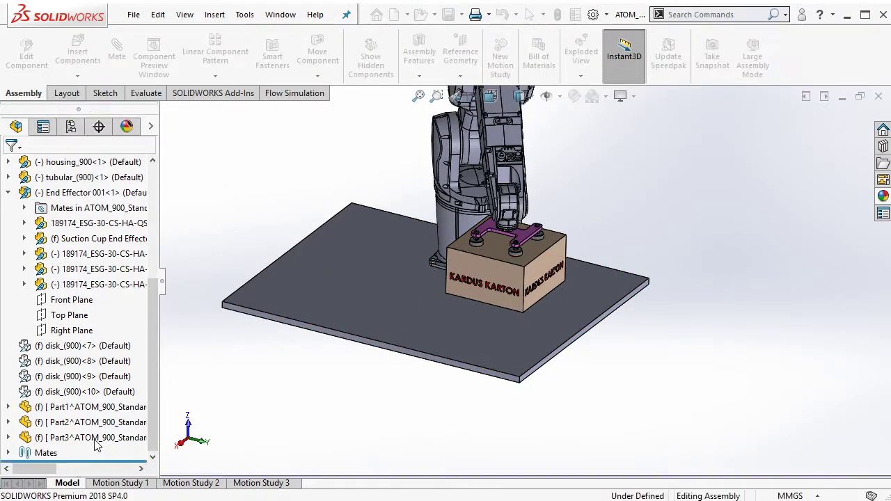
pyautogui.click(104, 437)
pyautogui.click(124, 393)
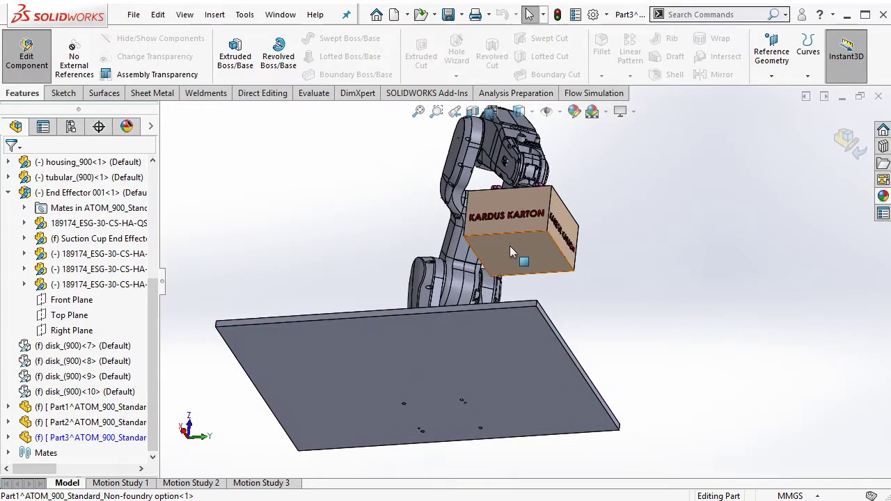
pyautogui.click(509, 248)
pyautogui.click(567, 201)
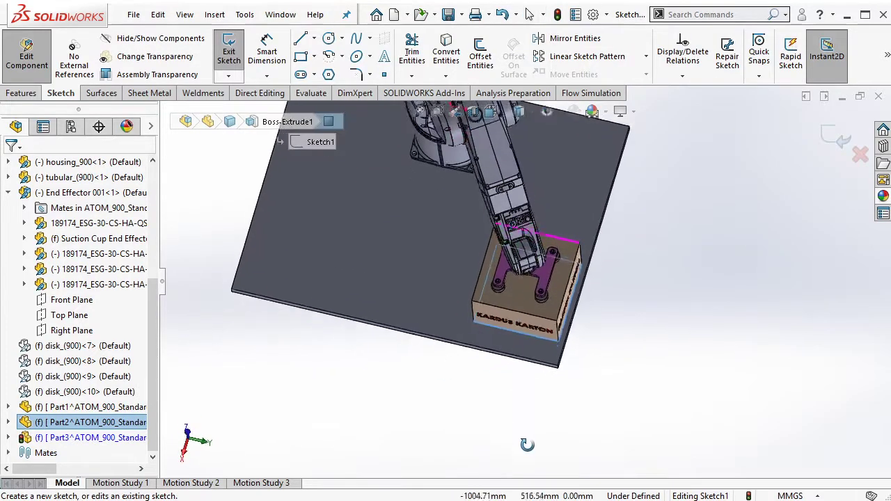
# Step: Draw a corner rectangle with its bottom and right lines collinear to the plate's edges
pyautogui.click(301, 56)
pyautogui.click(303, 208)
pyautogui.click(408, 288)
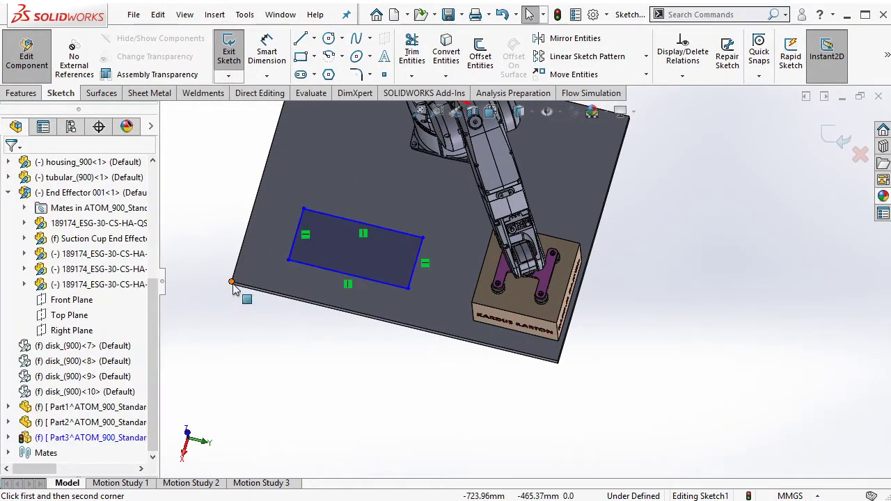
pyautogui.scroll(-3, 258, 286)
pyautogui.click(268, 291)
pyautogui.keyDown('ctrl'); pyautogui.click(376, 252); pyautogui.keyUp('ctrl')
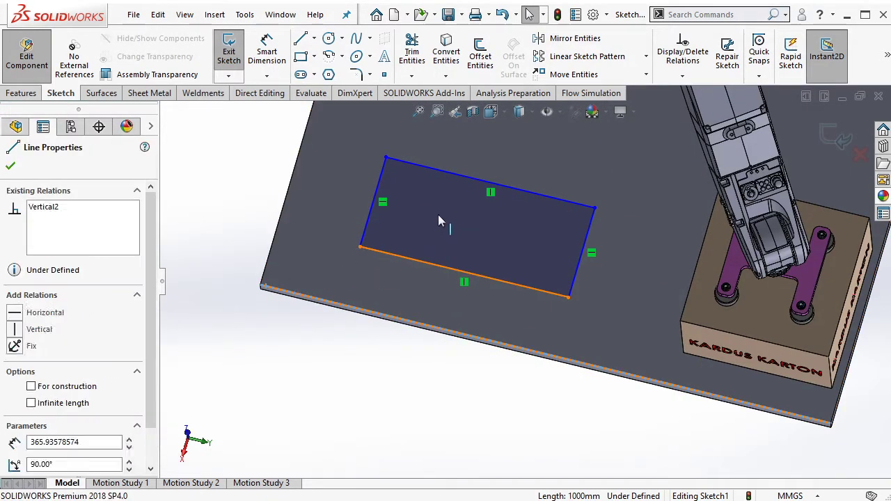
pyautogui.click(409, 196)
pyautogui.press('Escape')
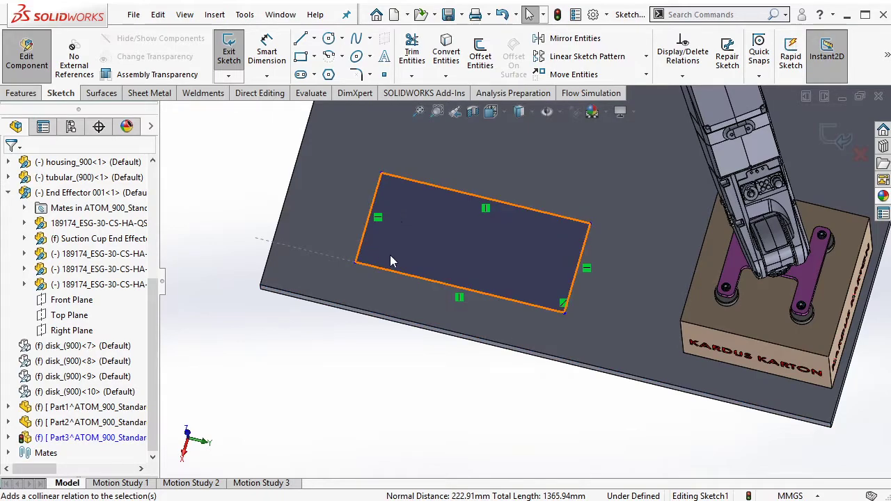
pyautogui.click(574, 287)
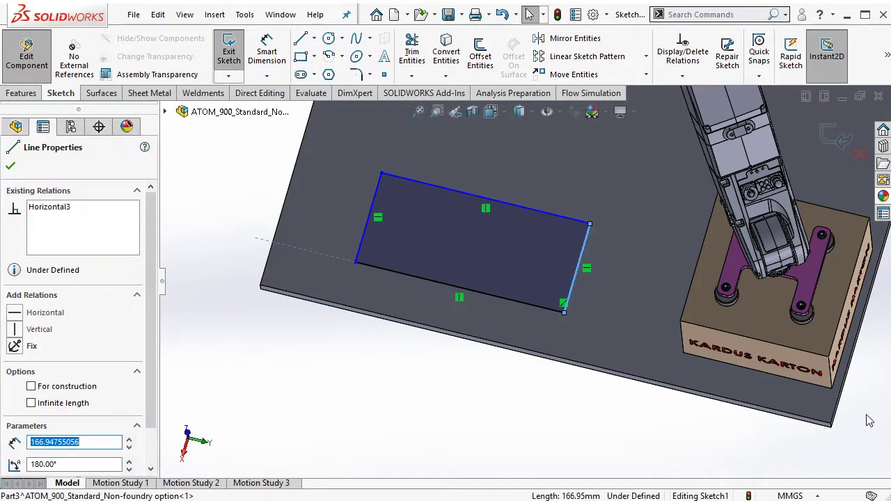
pyautogui.keyDown('ctrl'); pyautogui.click(842, 403); pyautogui.keyUp('ctrl')
pyautogui.click(42, 390)
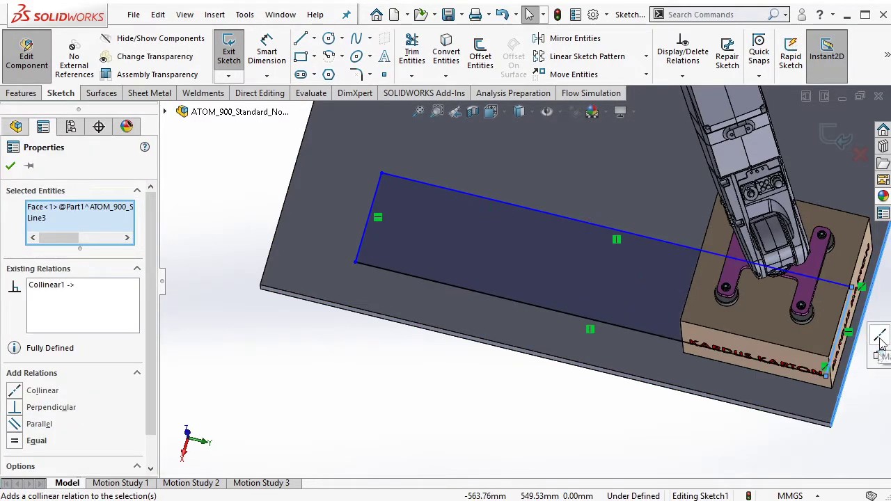
# Step: Drag the rectangle's corner out to the box's edge
pyautogui.moveTo(487, 293); pyautogui.dragTo(562, 269, button='middle')
pyautogui.moveTo(447, 224); pyautogui.dragTo(456, 235, button='middle')
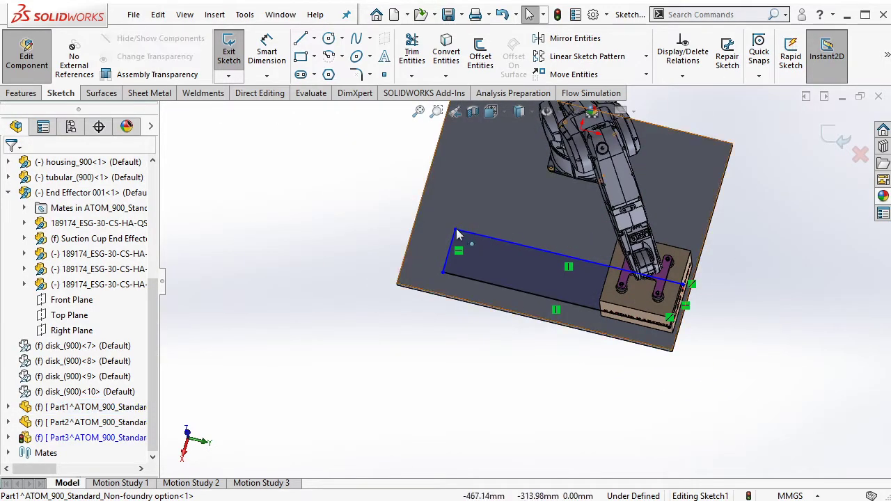
pyautogui.moveTo(455, 231); pyautogui.dragTo(667, 260)
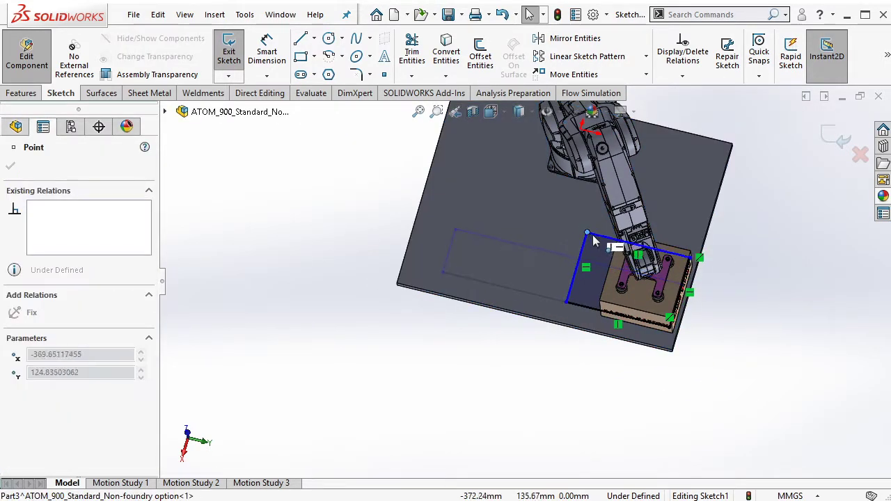
pyautogui.scroll(-2, 704, 253)
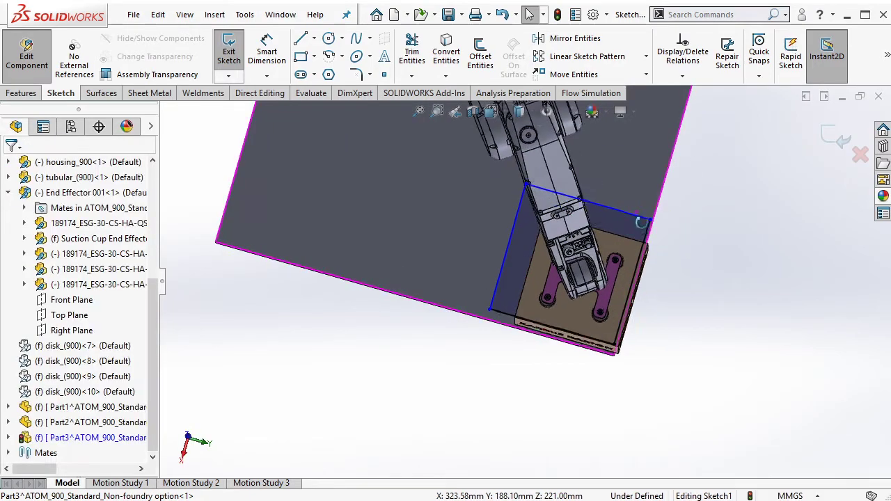
pyautogui.scroll(-3, 529, 229)
pyautogui.moveTo(497, 224); pyautogui.dragTo(506, 214, button='middle')
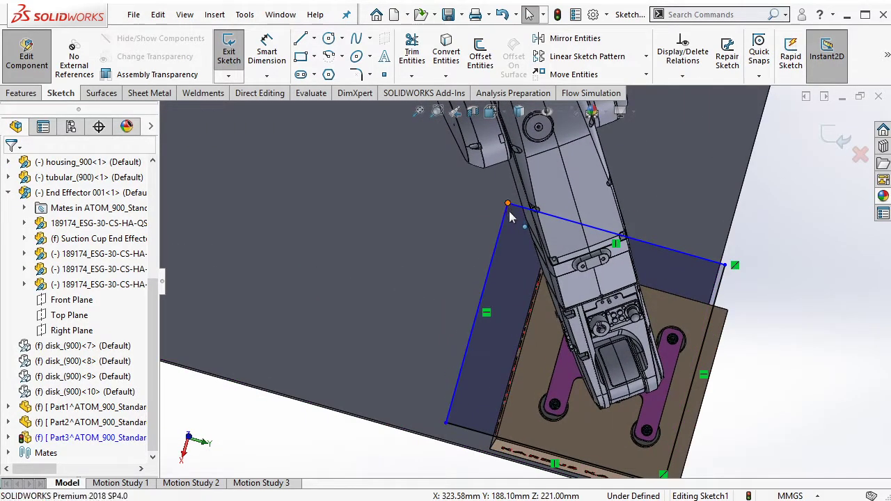
pyautogui.moveTo(507, 203); pyautogui.dragTo(513, 242)
pyautogui.moveTo(668, 209); pyautogui.dragTo(682, 229, button='middle')
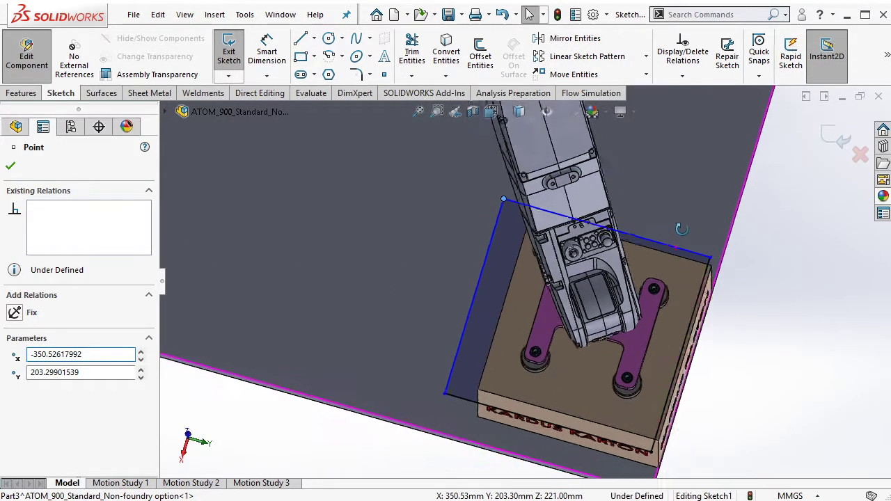
pyautogui.scroll(2, 680, 236)
pyautogui.scroll(-2, 533, 245)
pyautogui.scroll(-1, 586, 229)
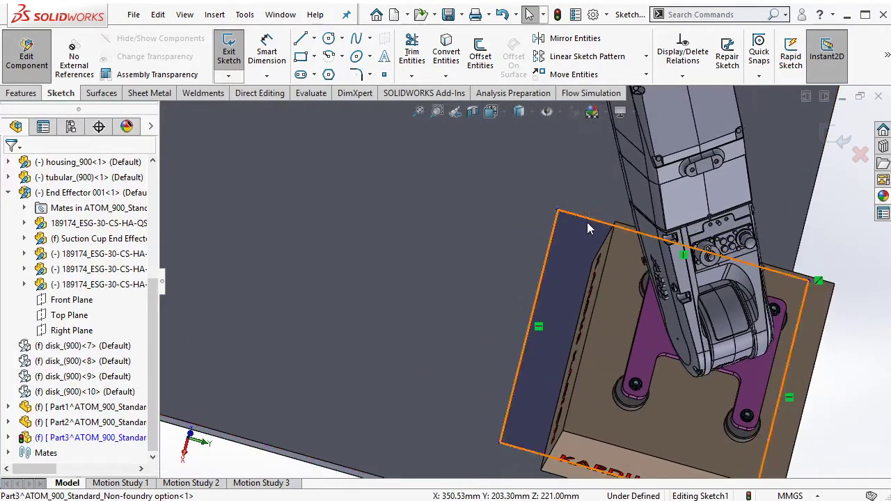
# Step: Make two rectangle sides equal so the sketch becomes a square
pyautogui.click(565, 225)
pyautogui.keyDown('ctrl'); pyautogui.click(556, 233); pyautogui.keyUp('ctrl')
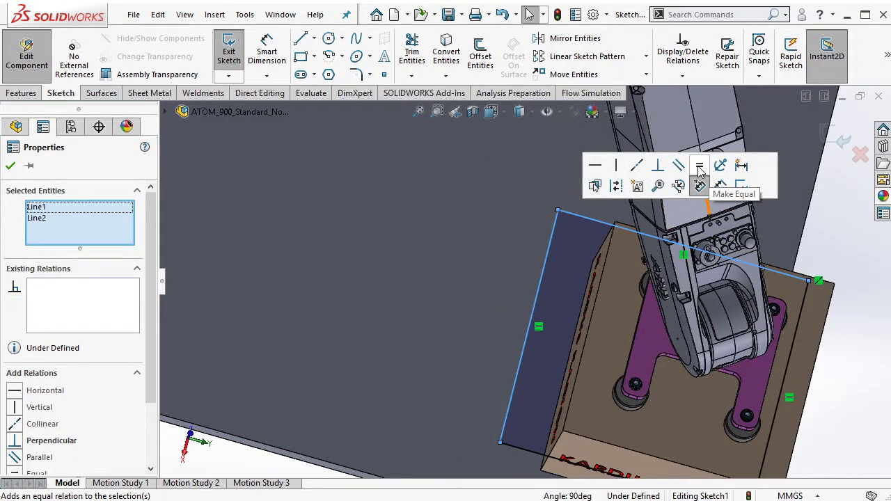
pyautogui.click(699, 170)
pyautogui.scroll(2, 748, 269)
pyautogui.click(752, 307)
pyautogui.scroll(-2, 731, 317)
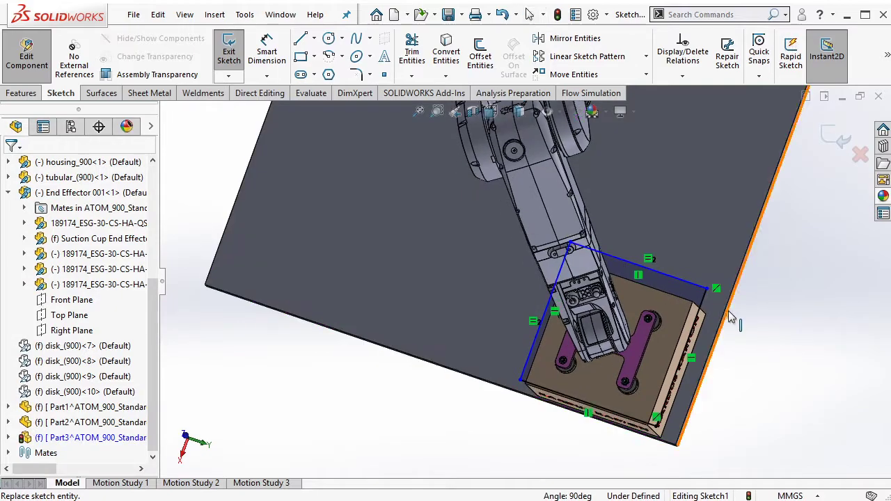
# Step: Dimension the square's side to 300 mm
pyautogui.press('d')
pyautogui.click(708, 301)
pyautogui.click(758, 327)
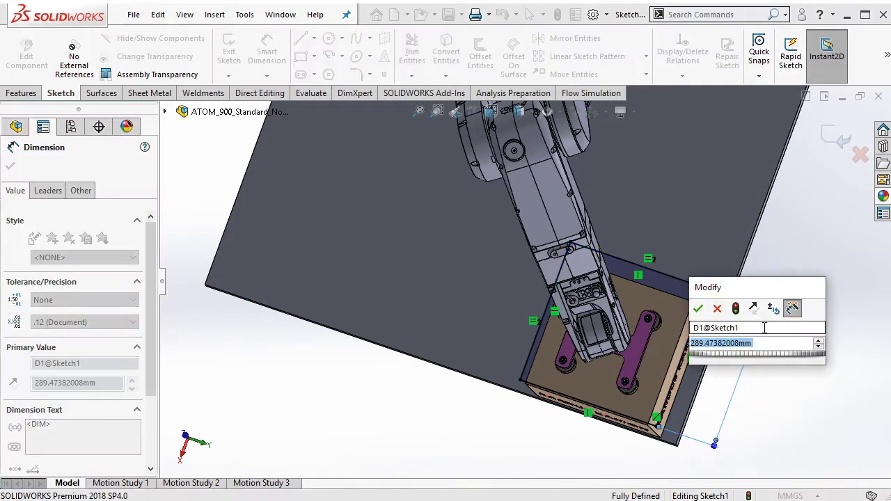
pyautogui.press('Return')
pyautogui.press('Escape')
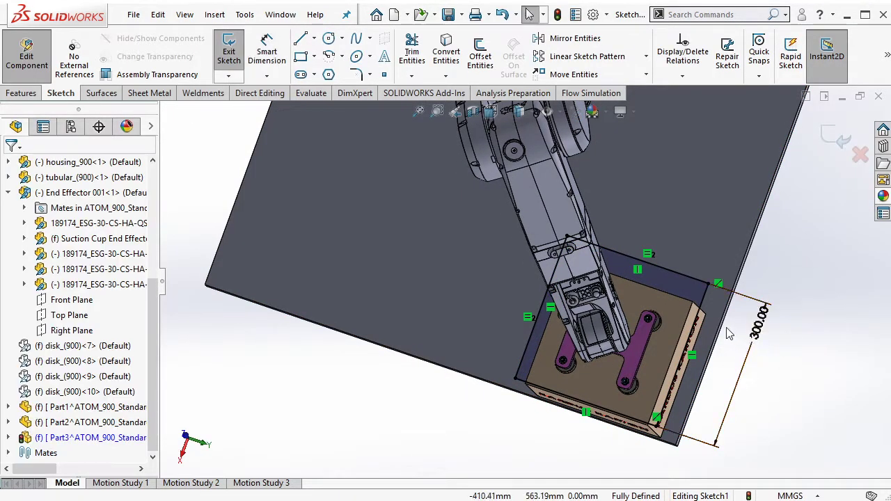
pyautogui.moveTo(766, 334); pyautogui.dragTo(666, 243, button='middle')
# Step: Extrude the 300 mm square 20 mm into the plate
pyautogui.press('e')
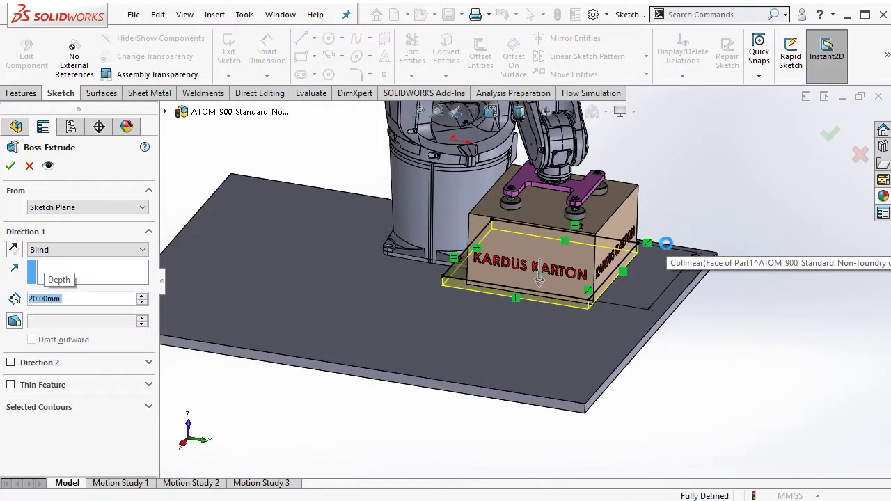
pyautogui.press('Escape')
pyautogui.moveTo(542, 251)
pyautogui.mouseDown(button='middle')
pyautogui.moveTo(536, 226)
pyautogui.moveTo(542, 235)
pyautogui.moveTo(505, 243)
pyautogui.mouseUp(button='middle')
# Step: Sketch on the plate's bottom face and offset its outline 10 mm inward
pyautogui.click(505, 243)
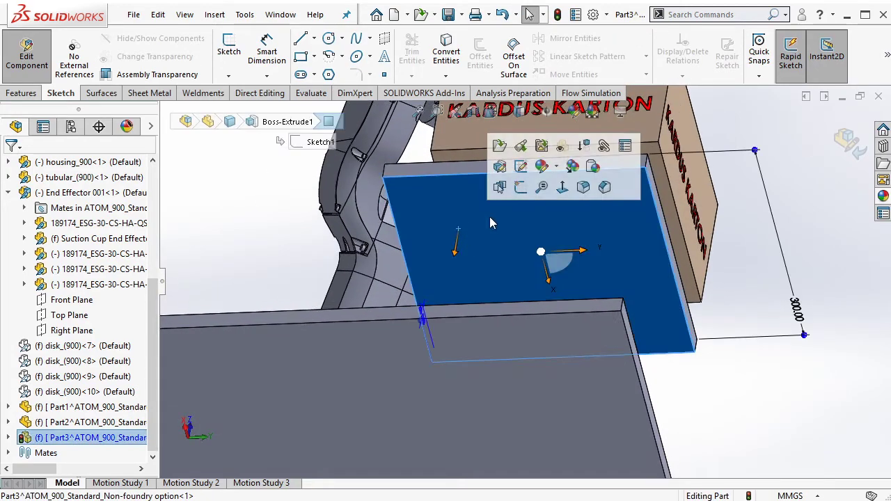
pyautogui.click(521, 188)
pyautogui.moveTo(488, 241); pyautogui.dragTo(504, 225, button='middle')
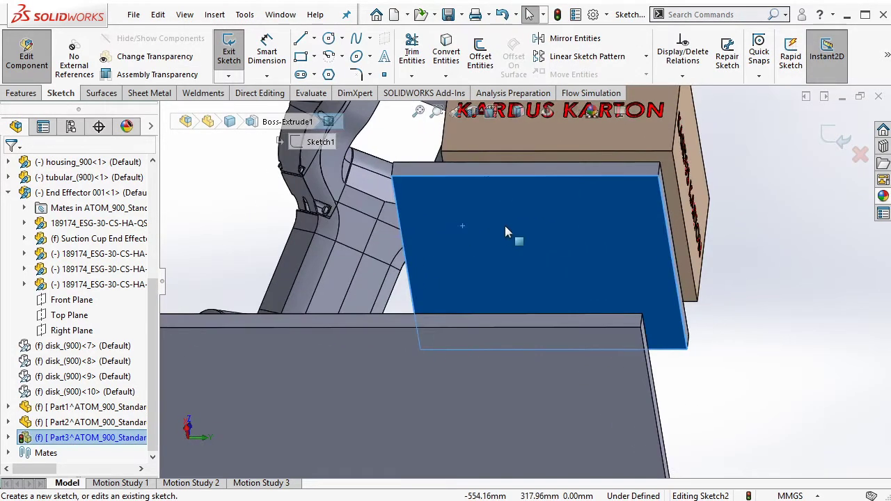
pyautogui.press('o')
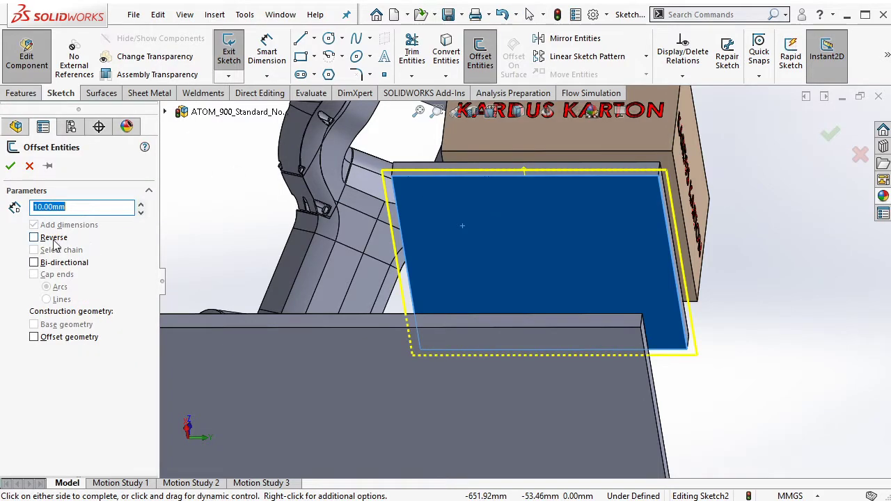
pyautogui.click(52, 239)
pyautogui.scroll(-2, 425, 214)
pyautogui.scroll(-2, 426, 214)
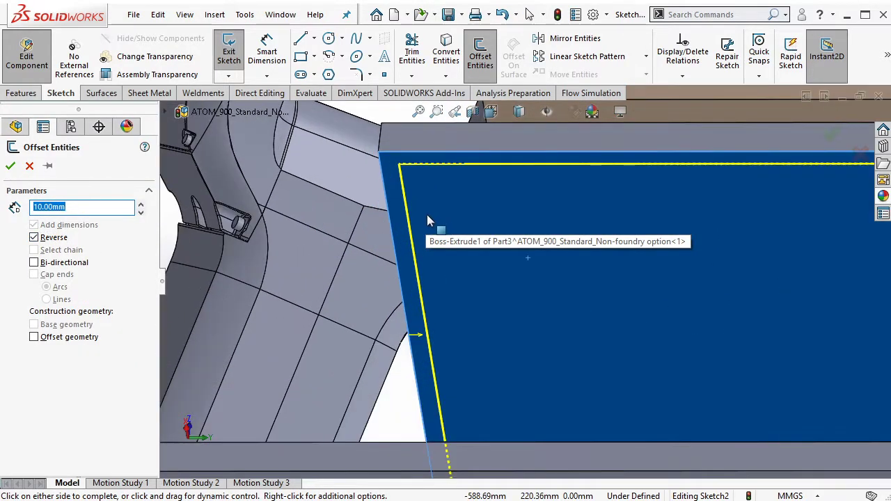
pyautogui.click(437, 215)
pyautogui.scroll(3, 457, 215)
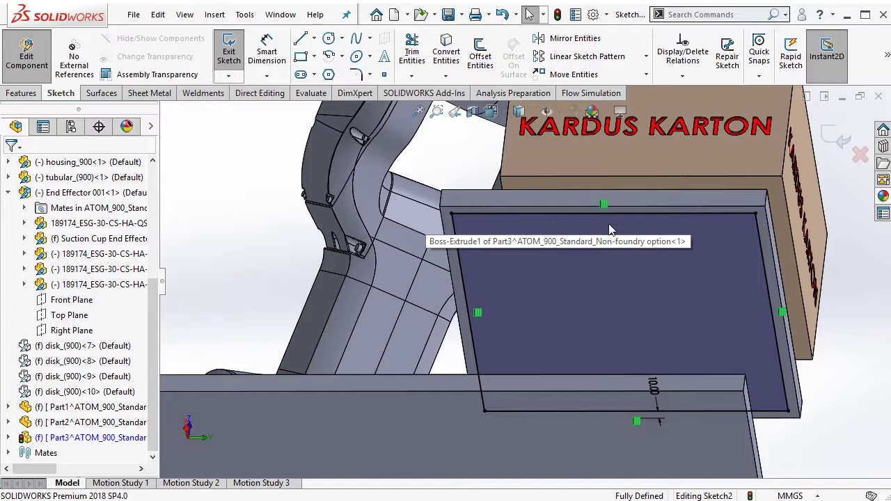
# Step: Draw four rectangles, one in each inner corner of the offset outline
pyautogui.moveTo(610, 229); pyautogui.dragTo(543, 245, button='middle')
pyautogui.press('r')
pyautogui.click(522, 214)
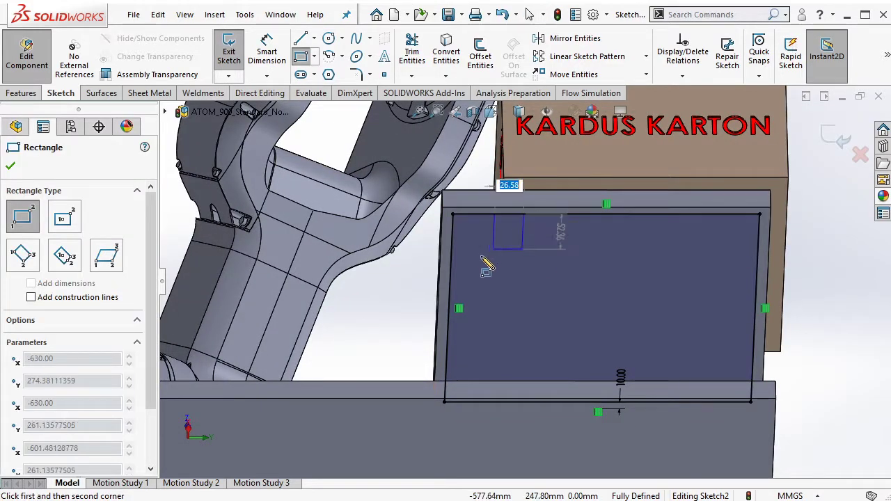
pyautogui.click(453, 263)
pyautogui.click(446, 343)
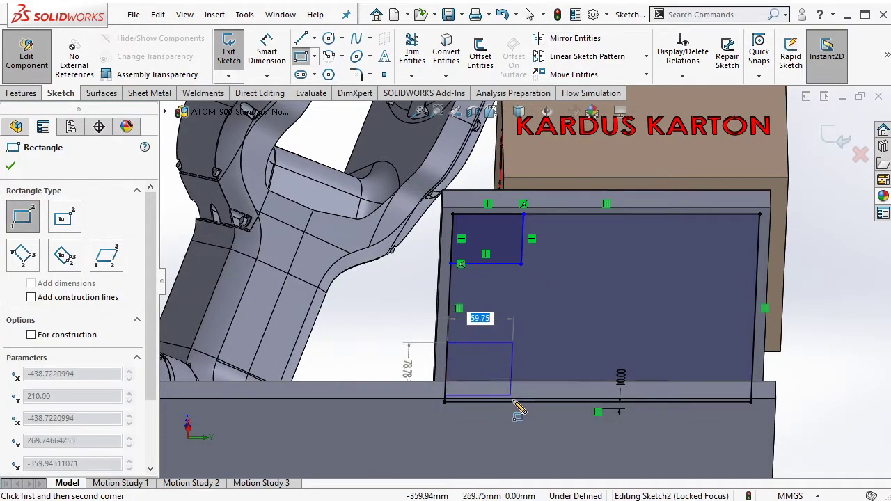
pyautogui.click(515, 402)
pyautogui.click(687, 215)
pyautogui.click(759, 276)
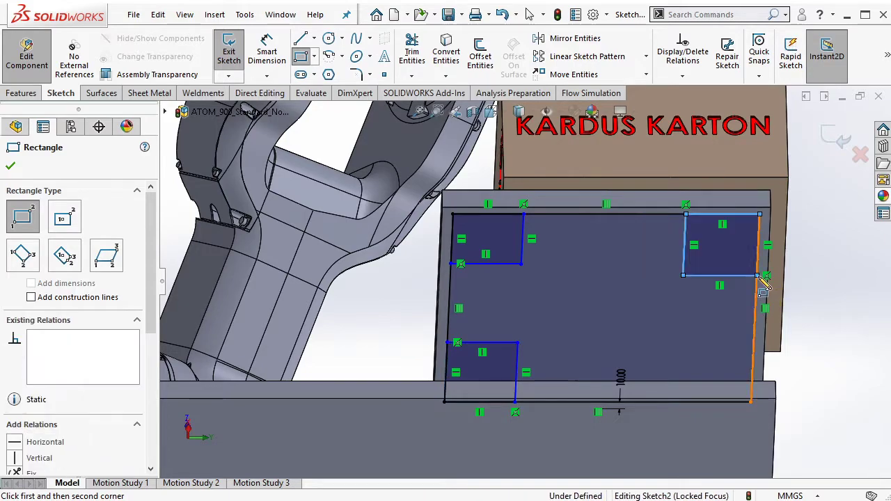
pyautogui.click(753, 323)
pyautogui.click(688, 402)
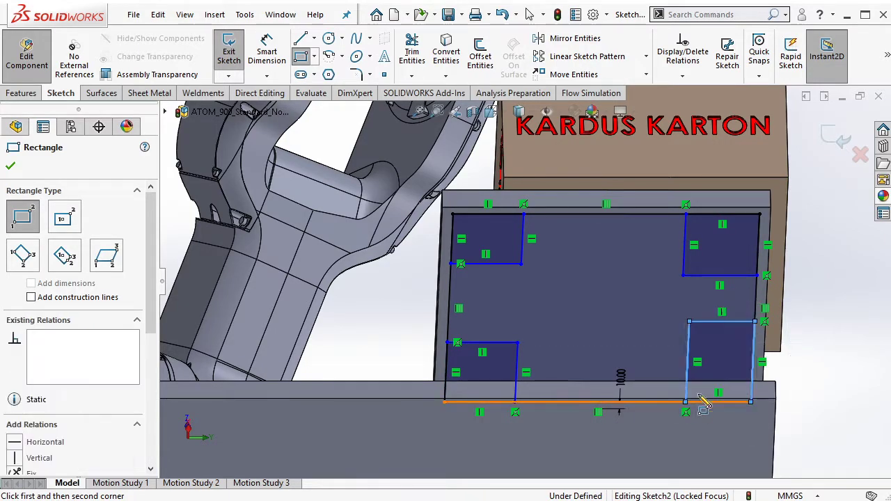
pyautogui.press('Escape')
# Step: Make the edges of all four corner rectangles equal, forming equal squares
pyautogui.click(689, 341)
pyautogui.keyDown('ctrl'); pyautogui.click(723, 321); pyautogui.keyUp('ctrl')
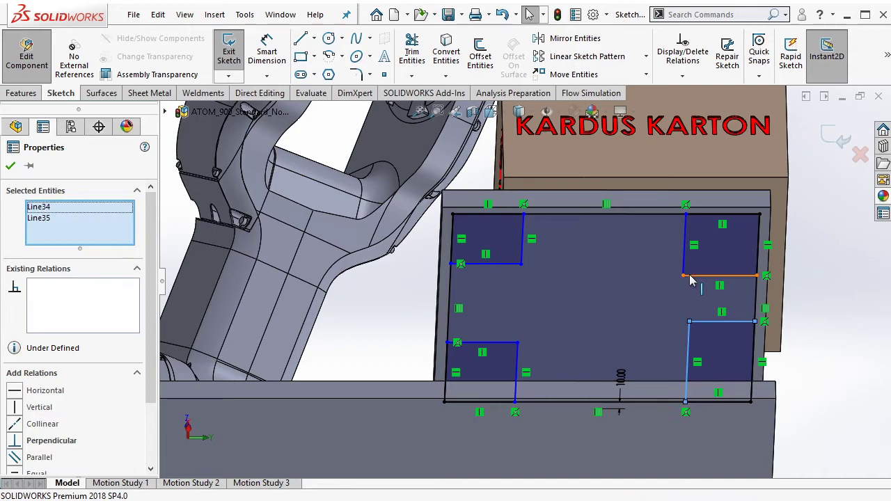
pyautogui.keyDown('ctrl'); pyautogui.click(696, 276); pyautogui.keyUp('ctrl')
pyautogui.keyDown('ctrl'); pyautogui.click(685, 251); pyautogui.keyUp('ctrl')
pyautogui.keyDown('ctrl'); pyautogui.click(523, 257); pyautogui.keyUp('ctrl')
pyautogui.keyDown('ctrl'); pyautogui.click(513, 263); pyautogui.keyUp('ctrl')
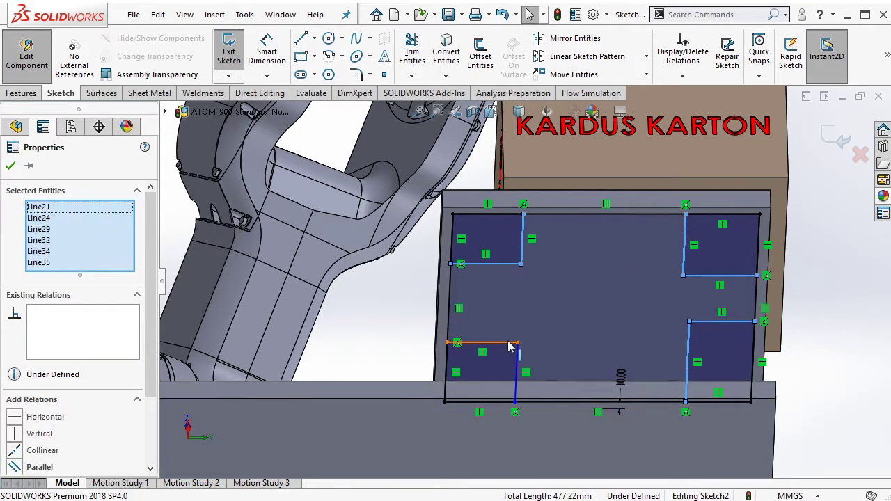
pyautogui.keyDown('ctrl'); pyautogui.click(508, 342); pyautogui.keyUp('ctrl')
pyautogui.keyDown('ctrl'); pyautogui.click(515, 364); pyautogui.keyUp('ctrl')
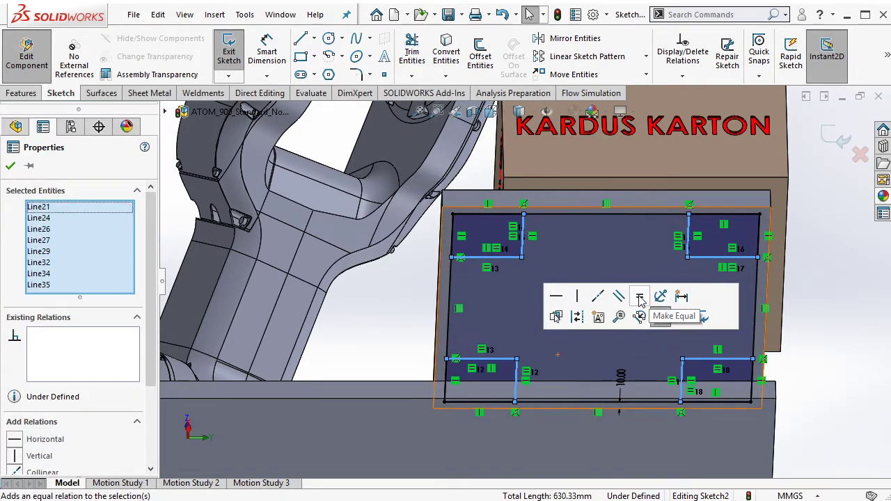
pyautogui.click(686, 296)
pyautogui.moveTo(523, 257); pyautogui.dragTo(549, 274)
# Step: Dimension the top-left square's side to 90 mm
pyautogui.click(266, 52)
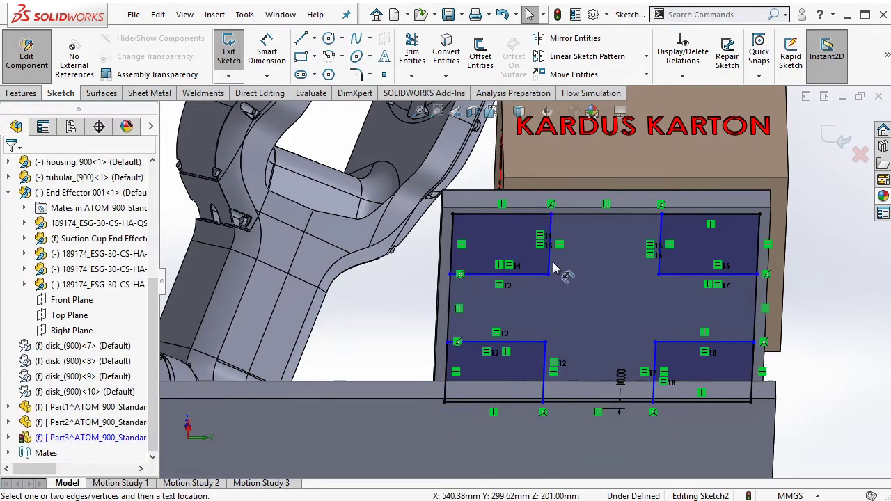
pyautogui.click(550, 244)
pyautogui.click(581, 258)
pyautogui.click(600, 265)
pyautogui.write('80')
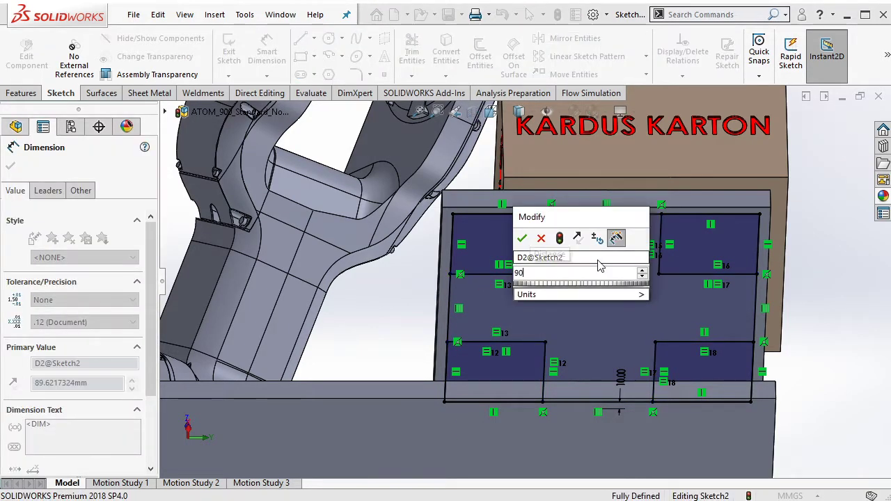
pyautogui.press('Return')
pyautogui.scroll(2, 588, 254)
# Step: Start an extrusion of the corner squares, then cancel it
pyautogui.press('e')
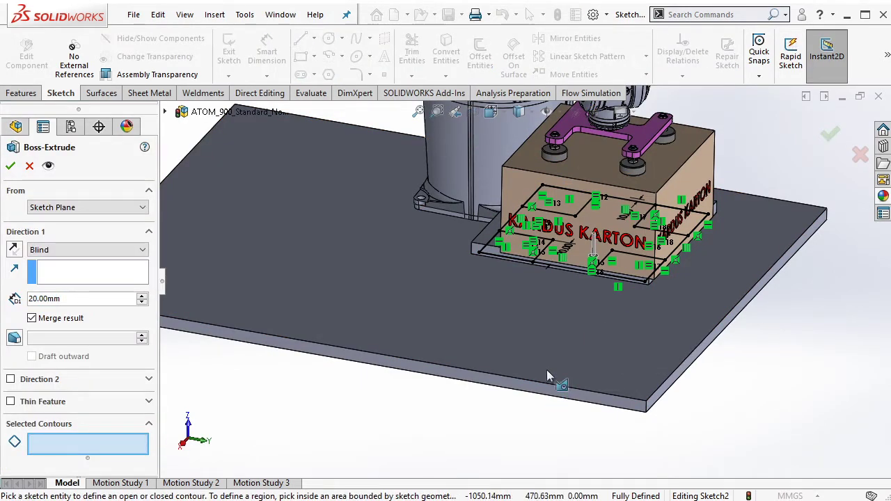
pyautogui.moveTo(546, 369)
pyautogui.mouseDown(button='middle')
pyautogui.moveTo(615, 144)
pyautogui.moveTo(515, 218)
pyautogui.mouseUp(button='middle')
pyautogui.press('Escape')
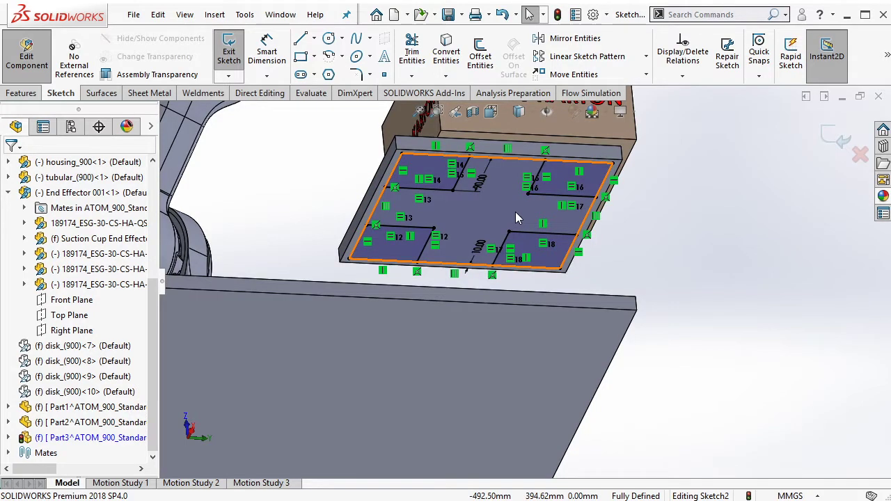
# Step: Start an Extruded Boss/Base from all four Sketch2 corner squares
pyautogui.click(21, 94)
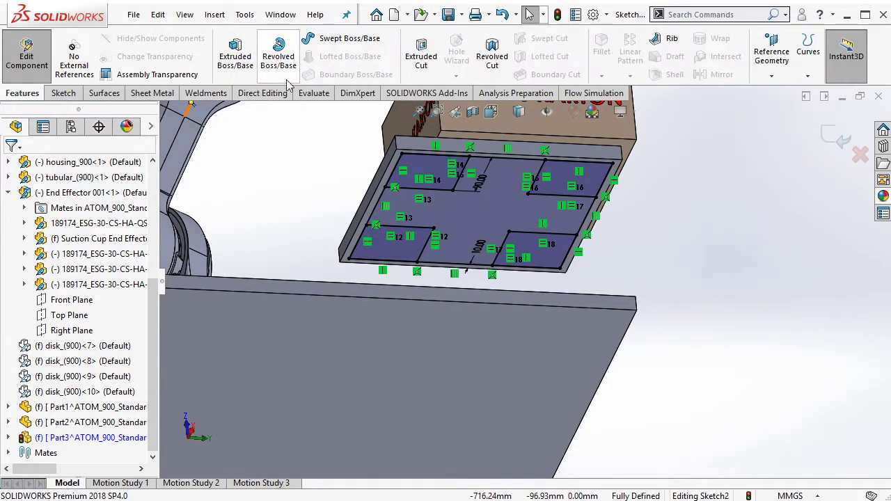
pyautogui.click(236, 59)
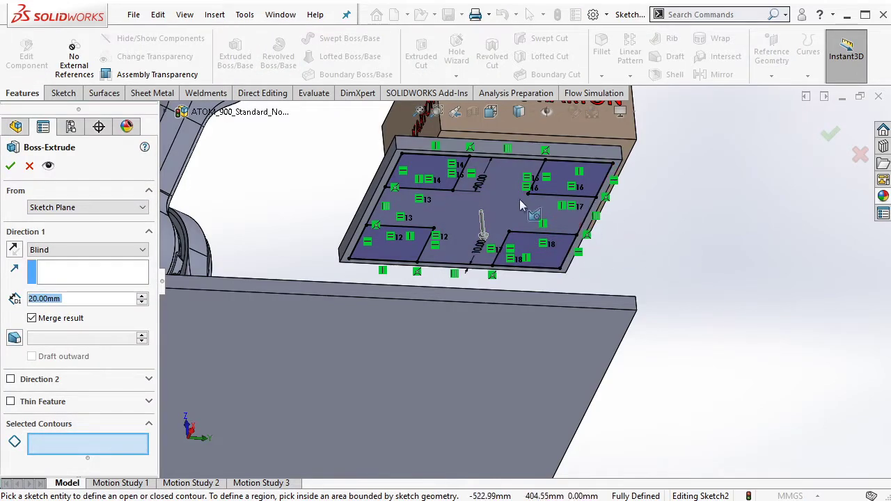
pyautogui.click(468, 197)
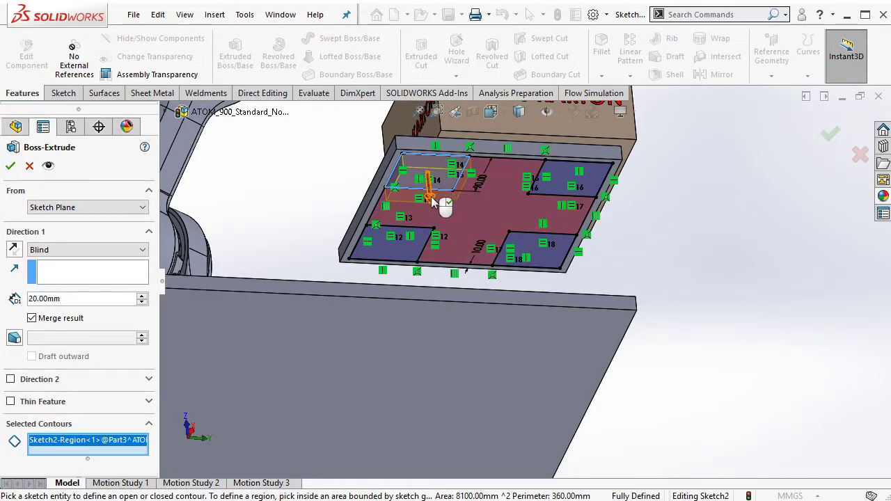
pyautogui.moveTo(430, 198); pyautogui.dragTo(610, 236)
pyautogui.moveTo(590, 224); pyautogui.dragTo(536, 194, button='middle')
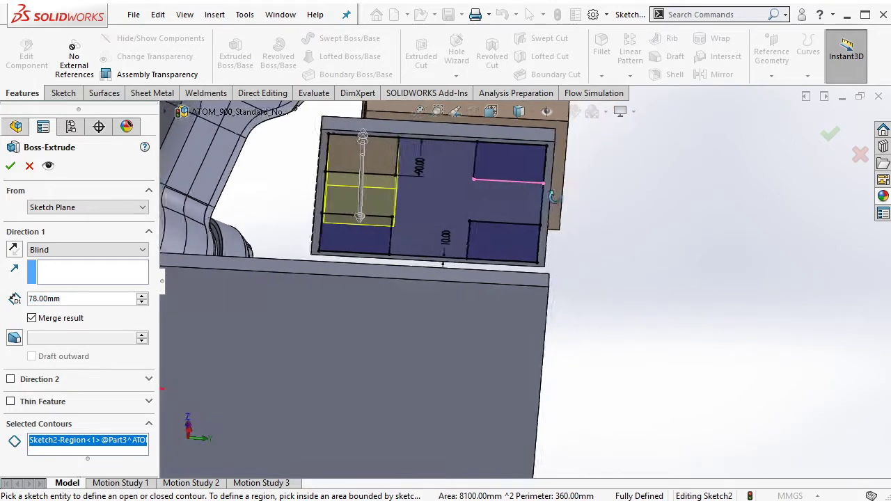
pyautogui.click(480, 162)
pyautogui.moveTo(477, 195); pyautogui.dragTo(320, 240, button='middle')
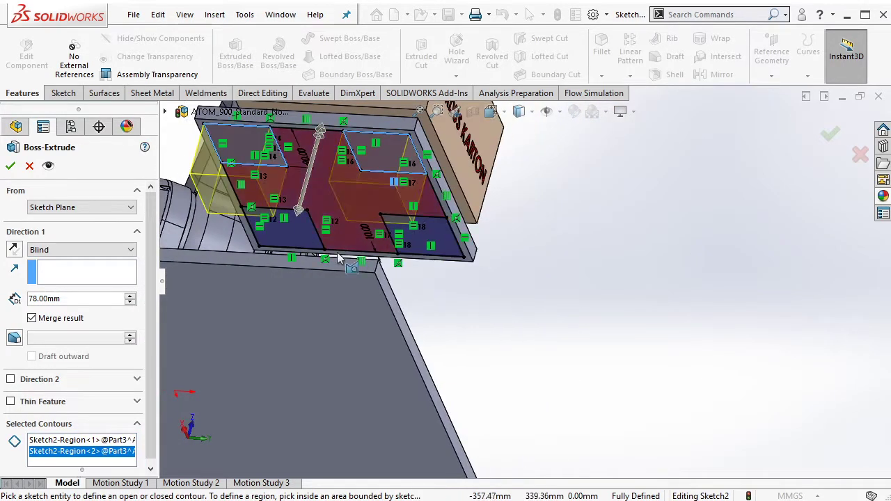
pyautogui.click(317, 243)
pyautogui.click(409, 242)
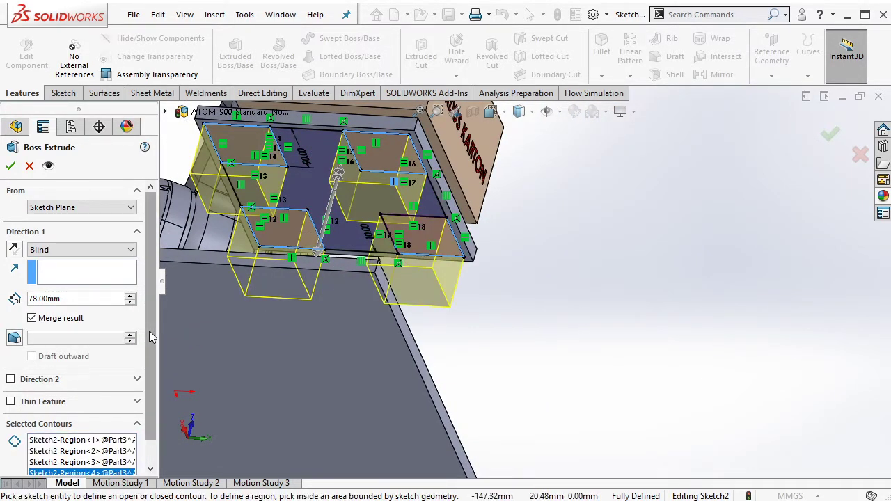
pyautogui.scroll(-1, 156, 392)
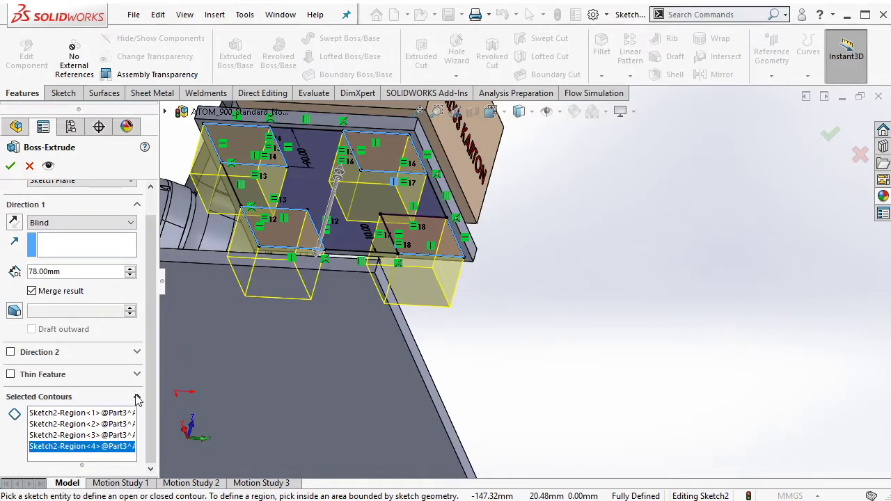
pyautogui.moveTo(302, 295)
pyautogui.mouseDown(button='middle')
pyautogui.moveTo(331, 410)
pyautogui.moveTo(409, 378)
pyautogui.mouseUp(button='middle')
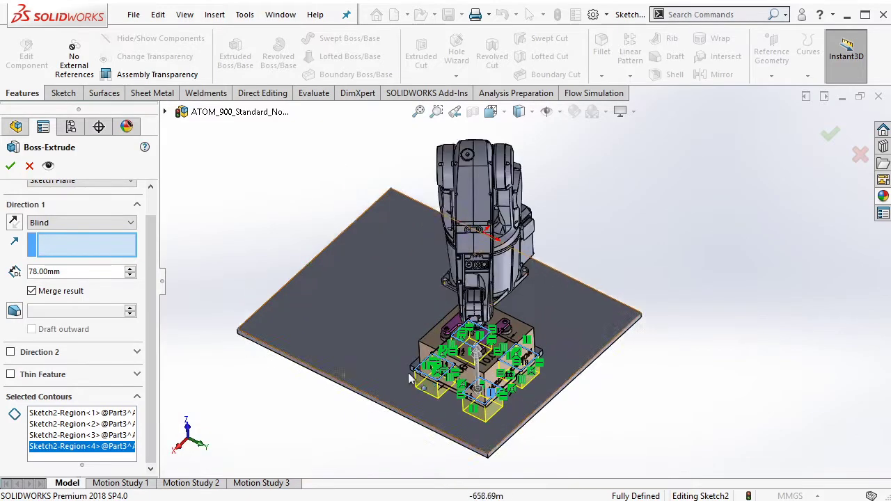
# Step: Use the base plate face as direction and set the end condition to Up To Surface
pyautogui.click(411, 417)
pyautogui.click(418, 418)
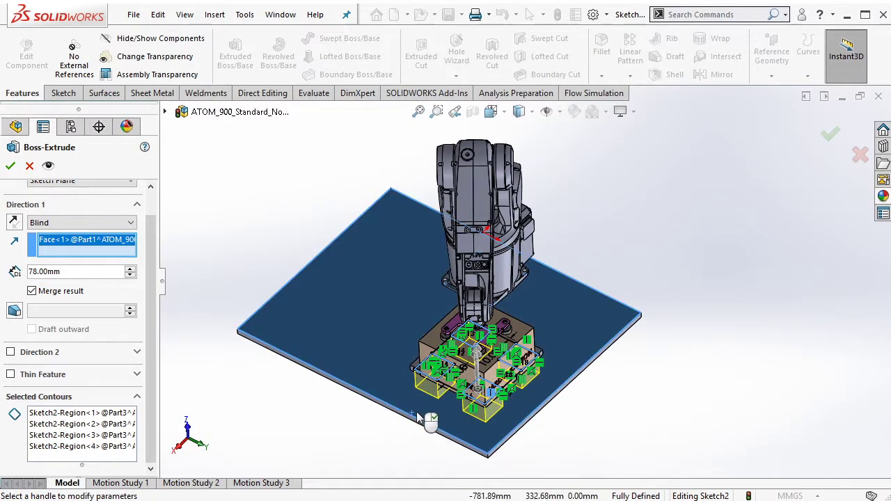
pyautogui.moveTo(412, 414); pyautogui.dragTo(418, 390, button='middle')
pyautogui.click(89, 222)
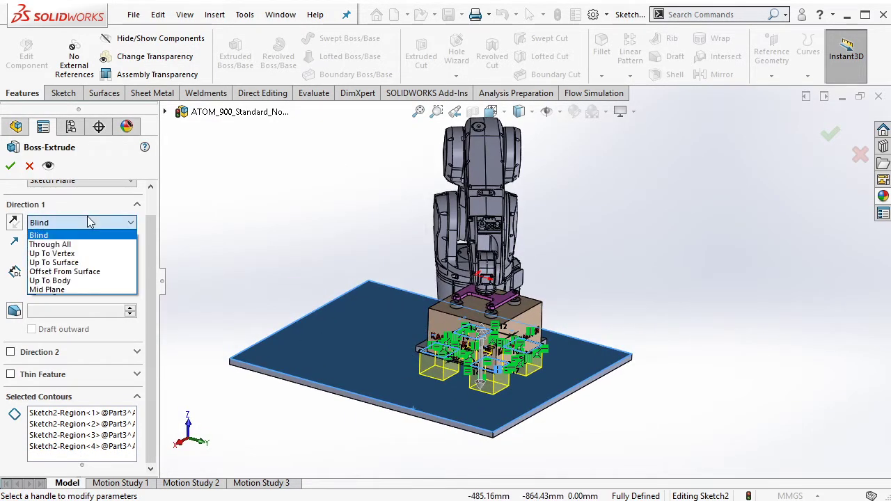
pyautogui.click(83, 263)
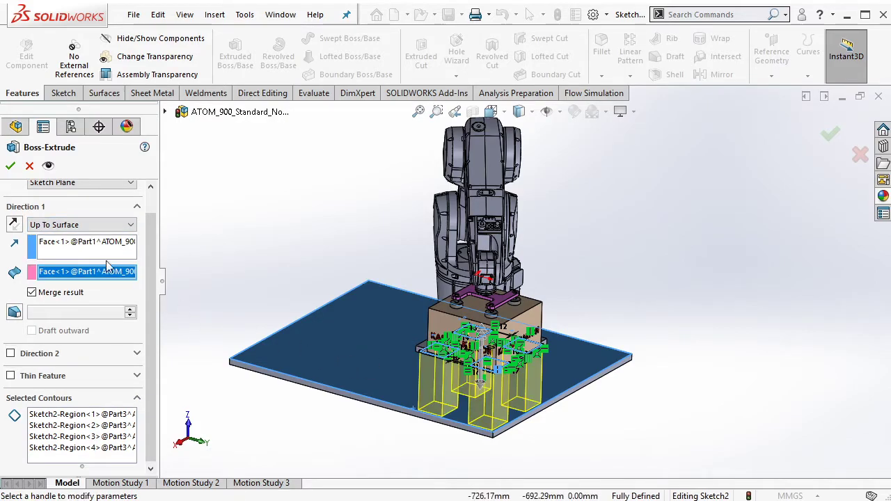
# Step: Select the stool legs part in the model, then clear the selection
pyautogui.scroll(-5, 506, 371)
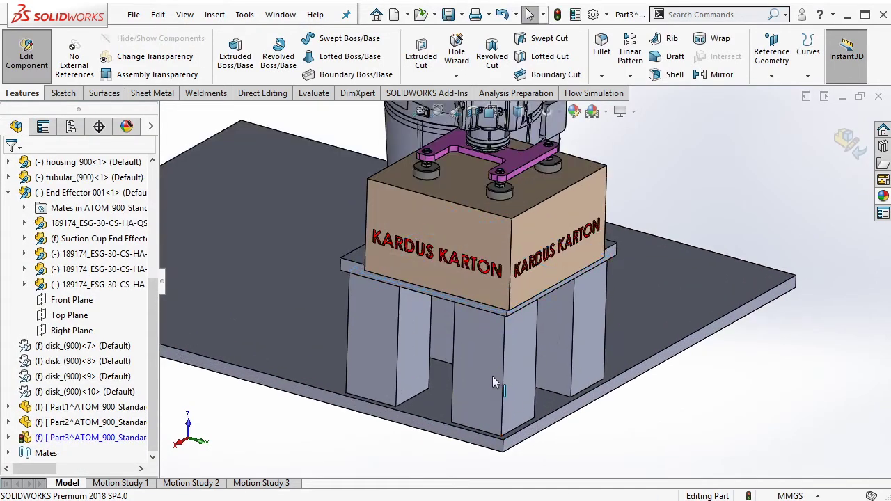
pyautogui.click(423, 332)
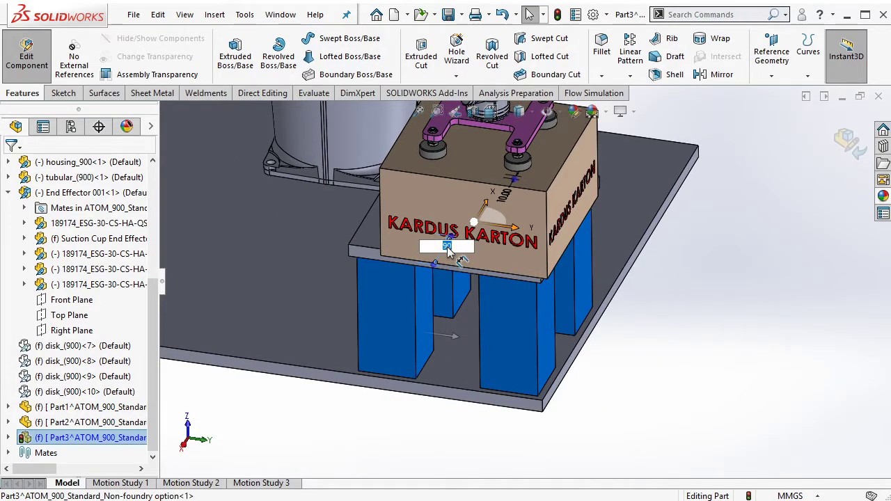
pyautogui.press('Escape')
pyautogui.scroll(2, 501, 339)
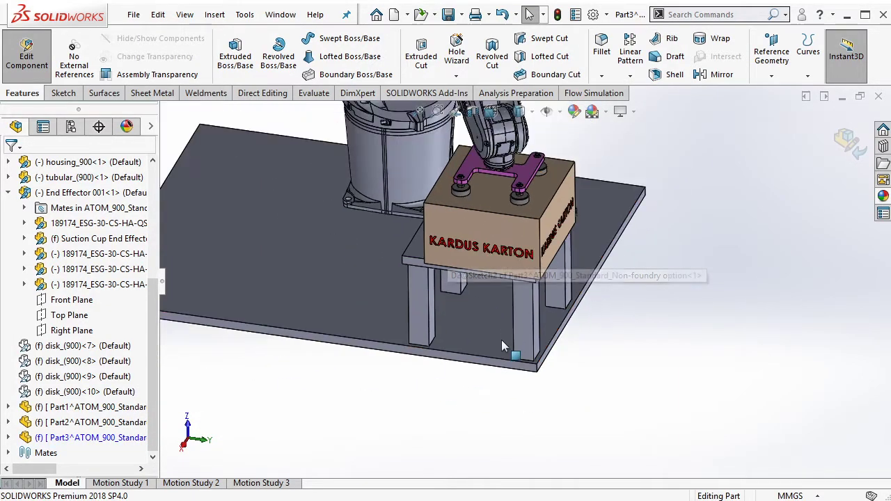
pyautogui.scroll(-3, 449, 240)
# Step: Break all of Part3's external references and expand it in the FeatureManager tree
pyautogui.rightClick(91, 437)
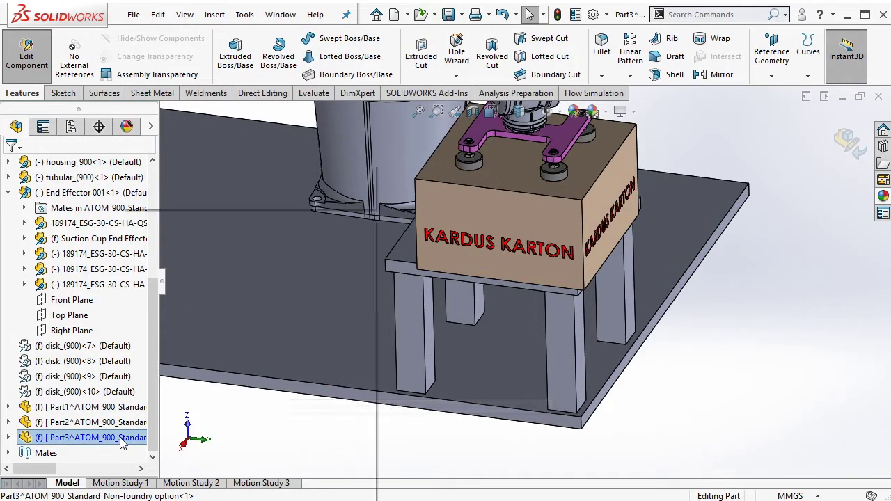
pyautogui.click(167, 410)
pyautogui.click(286, 364)
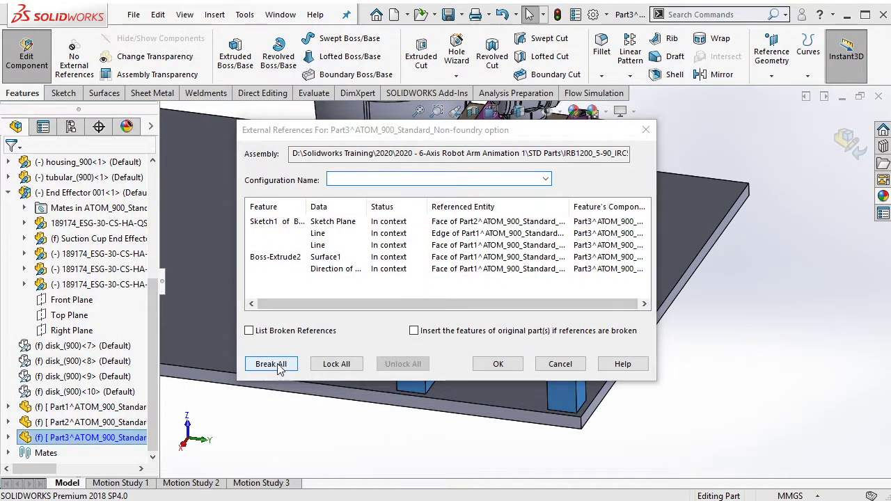
pyautogui.click(475, 295)
pyautogui.click(501, 364)
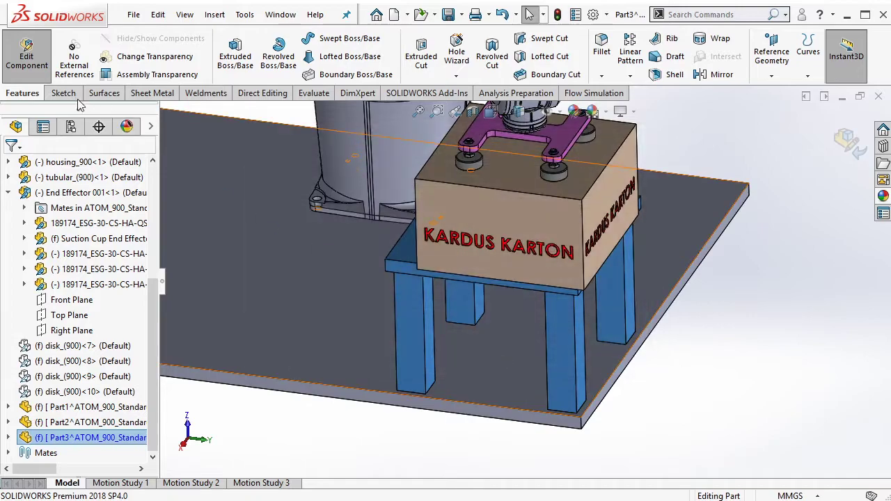
pyautogui.click(26, 63)
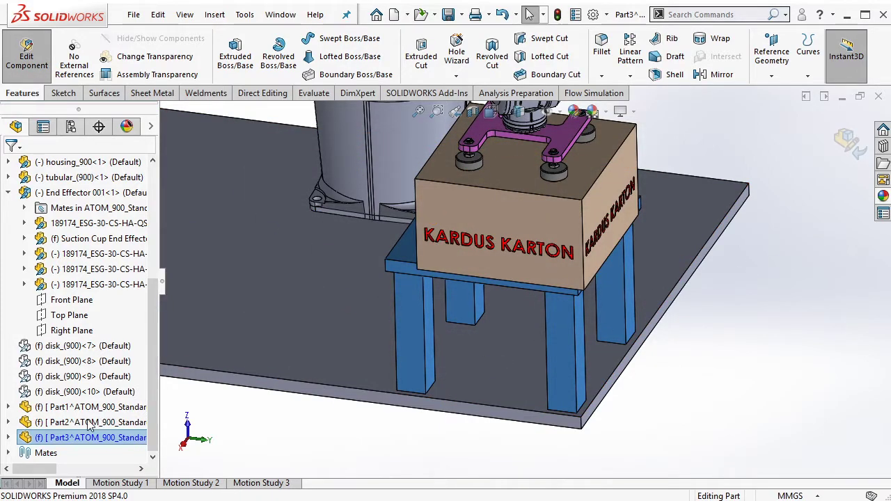
pyautogui.click(11, 437)
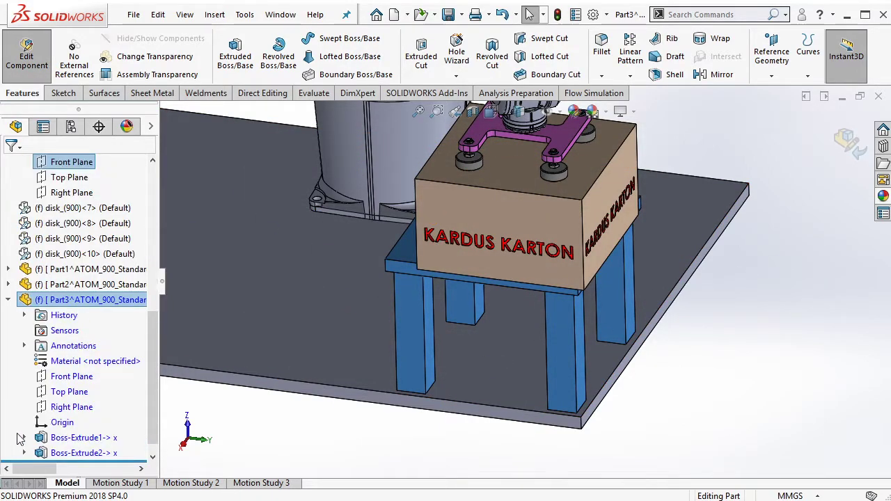
# Step: Apply Mahogany from the Woods library to the stool Part3
pyautogui.rightClick(85, 365)
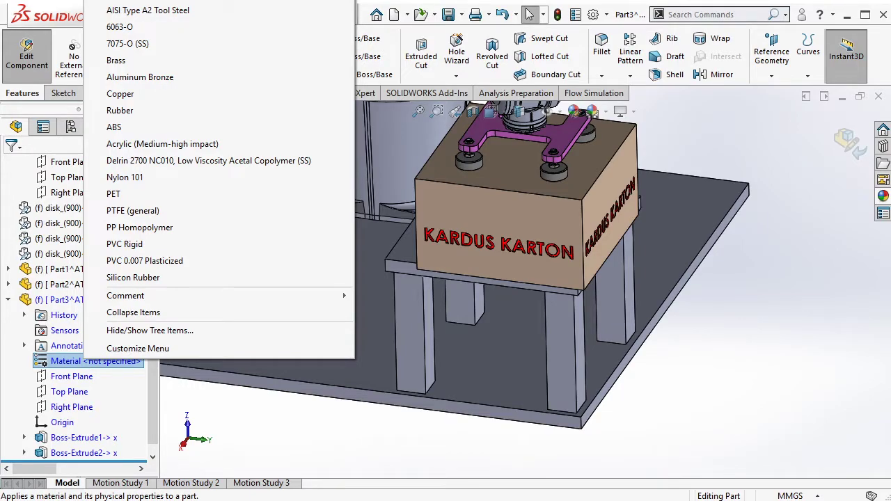
pyautogui.click(321, 222)
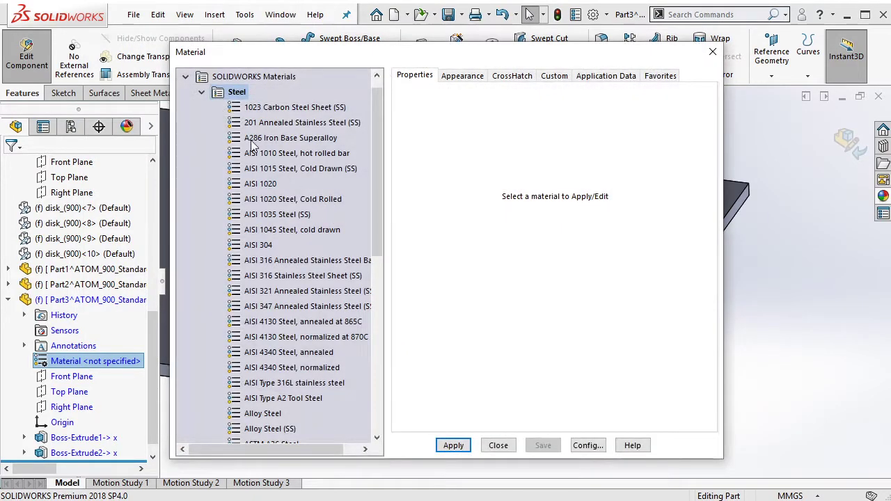
pyautogui.click(202, 101)
pyautogui.click(202, 323)
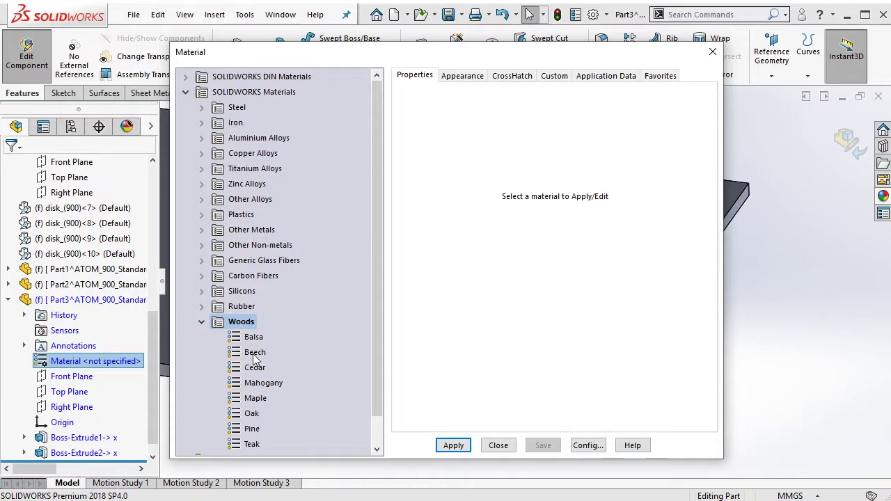
pyautogui.click(255, 385)
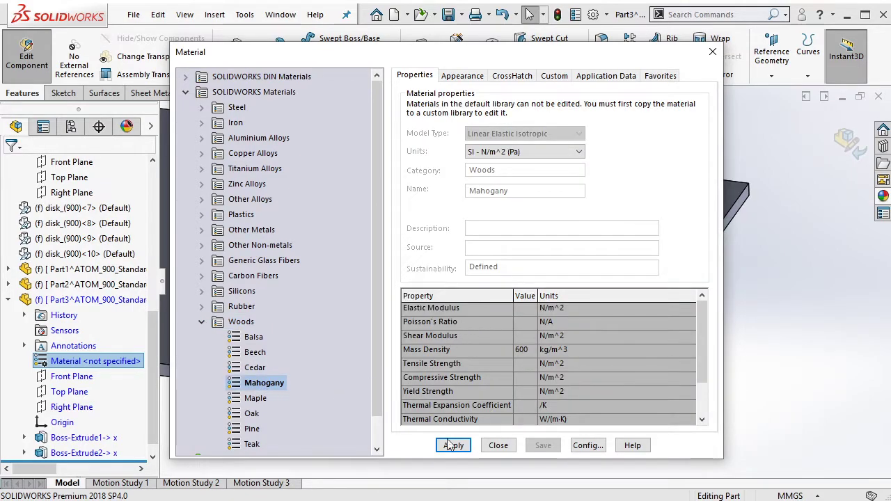
pyautogui.click(496, 446)
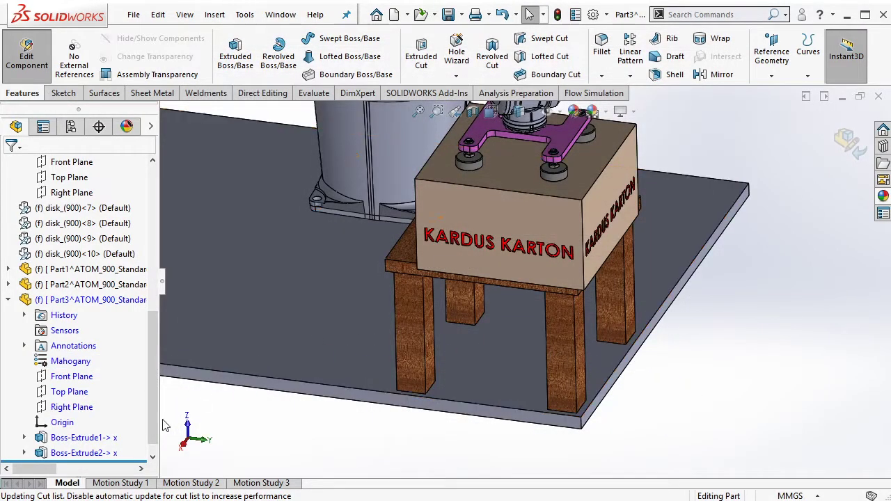
# Step: Replace the stool's material with Pine and return to editing the full assembly
pyautogui.rightClick(82, 366)
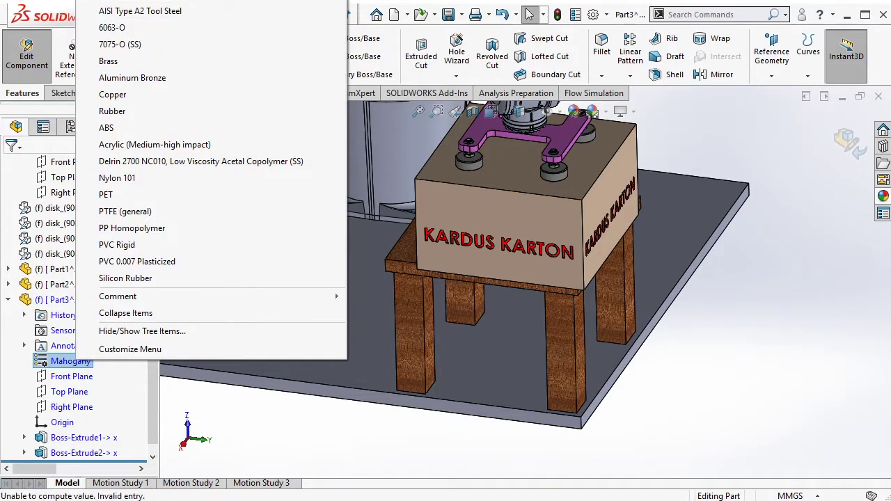
pyautogui.click(139, 5)
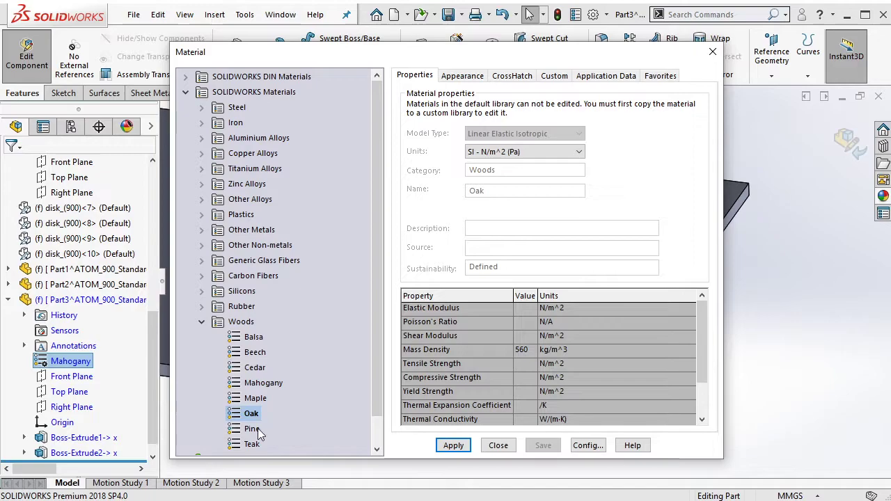
pyautogui.click(499, 446)
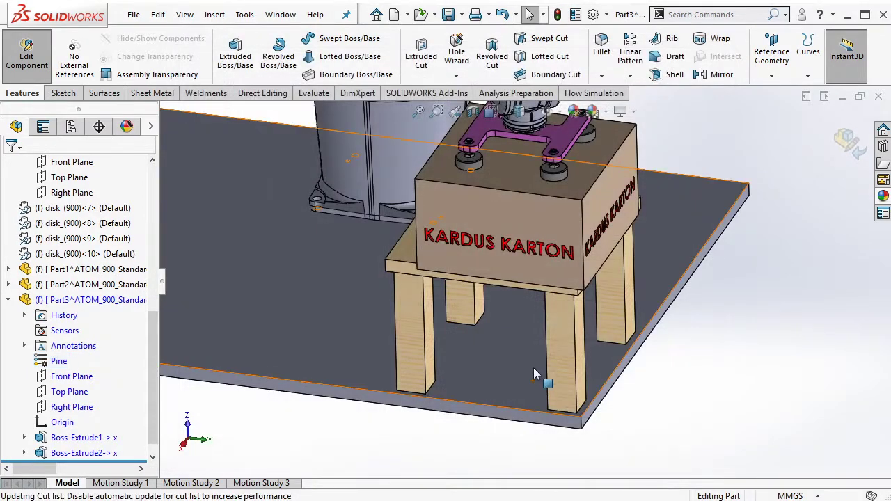
pyautogui.scroll(-4, 444, 266)
pyautogui.scroll(-3, 406, 262)
pyautogui.scroll(5, 406, 262)
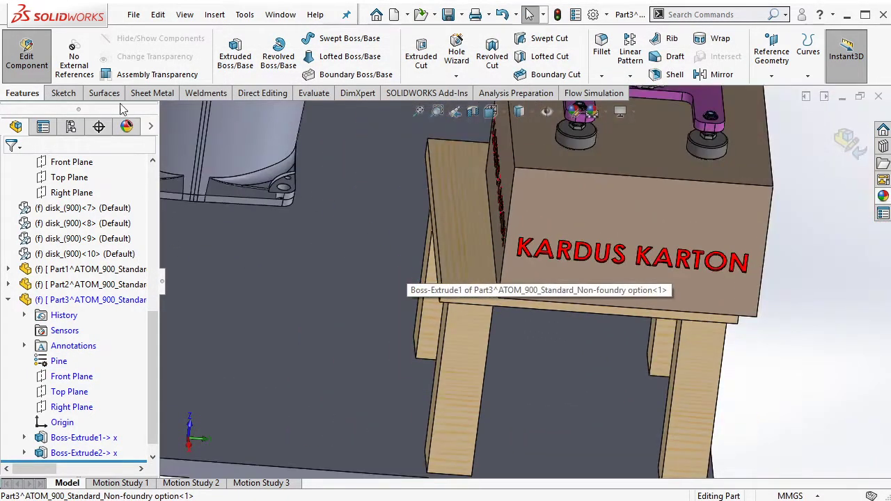
pyautogui.click(26, 56)
# Step: Add a second copy of the stool to the left of the base plate
pyautogui.scroll(4, 527, 280)
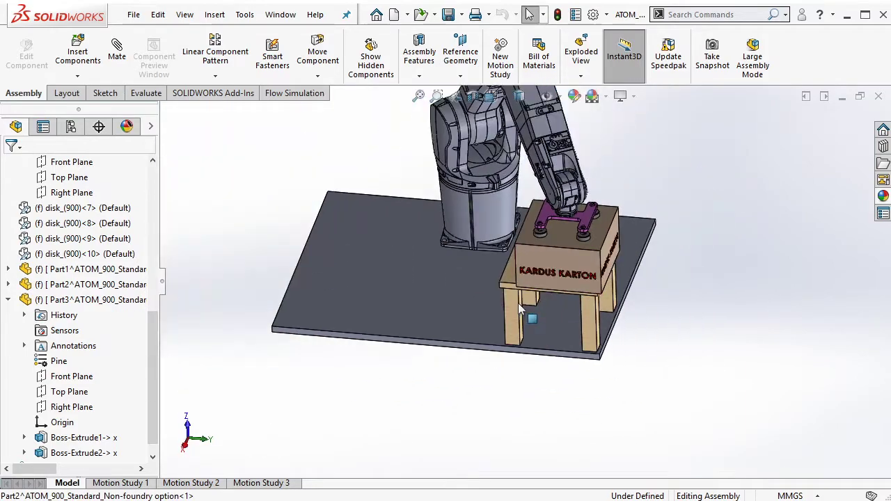
pyautogui.scroll(1, 518, 302)
pyautogui.scroll(2, 508, 292)
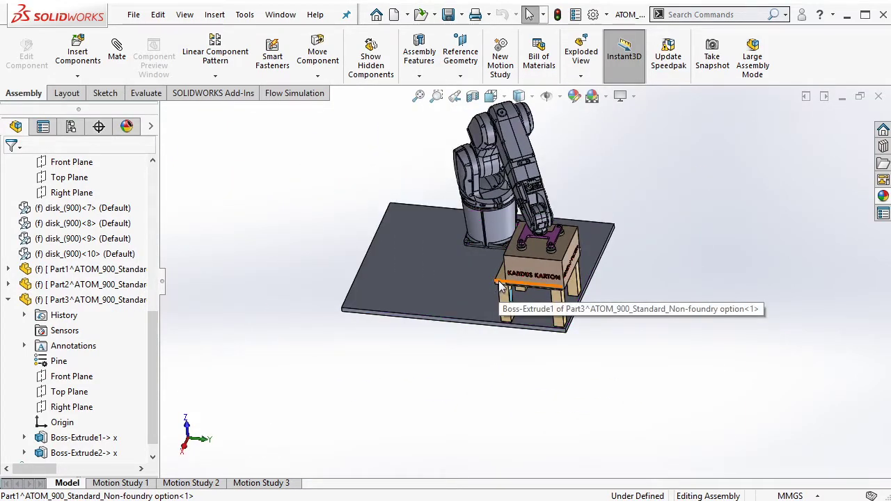
pyautogui.moveTo(499, 287)
pyautogui.keyDown('ctrl'); pyautogui.mouseDown()
pyautogui.moveTo(430, 280)
pyautogui.moveTo(386, 253)
pyautogui.mouseUp(); pyautogui.keyUp('ctrl')
pyautogui.scroll(-3, 397, 258)
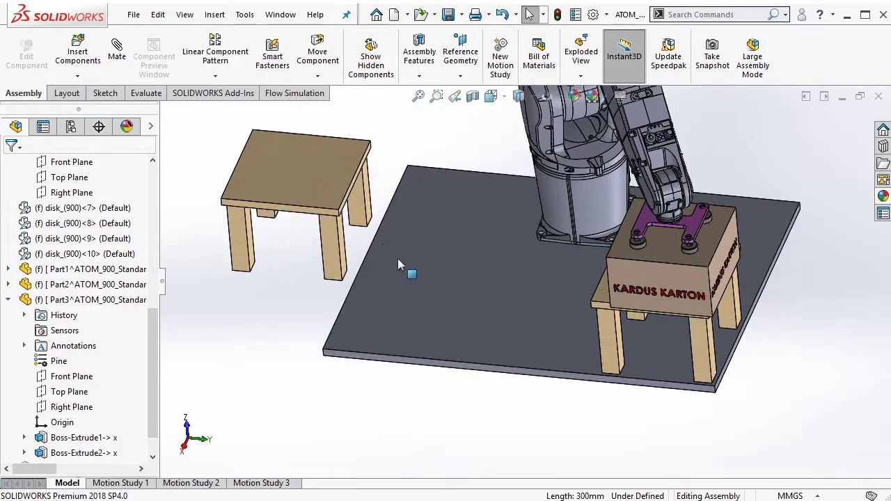
# Step: Mate the copied stool's top face coincident with the other stool's top
pyautogui.click(346, 189)
pyautogui.click(604, 294)
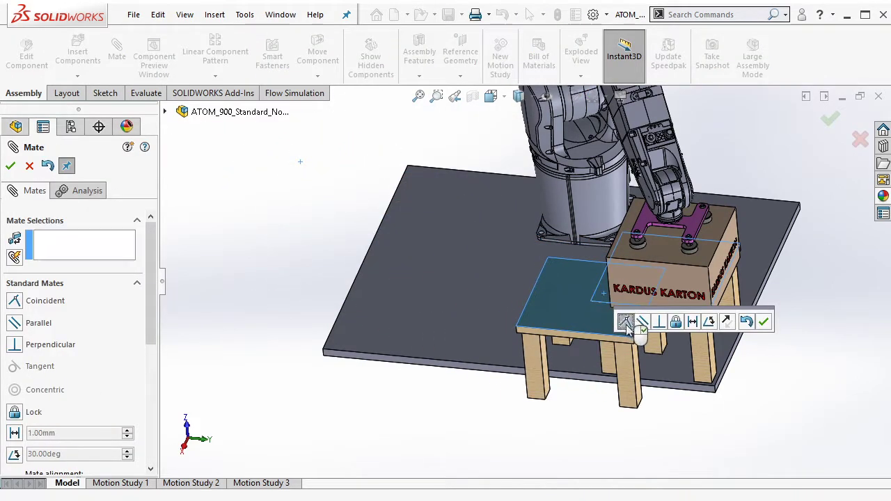
pyautogui.click(763, 320)
pyautogui.scroll(-3, 590, 335)
# Step: Mate the copied stool's front face and a board face to the base plate faces
pyautogui.click(595, 316)
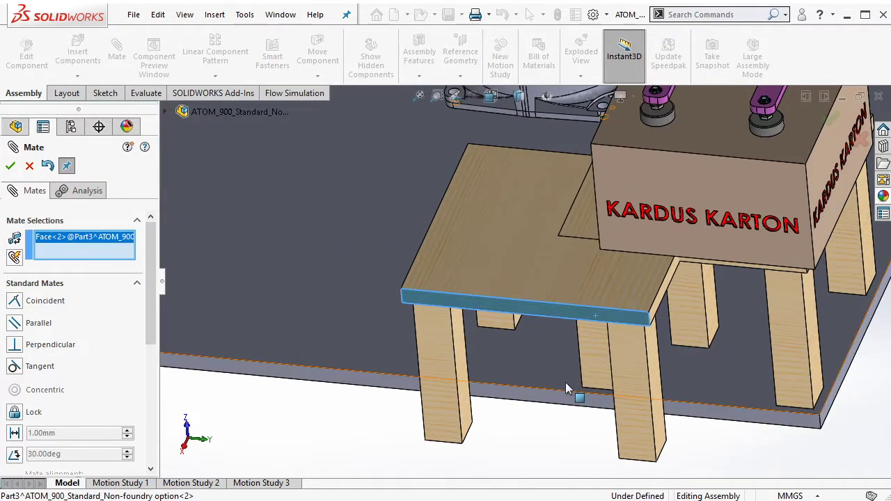
pyautogui.click(557, 394)
pyautogui.moveTo(594, 204); pyautogui.dragTo(513, 229, button='middle')
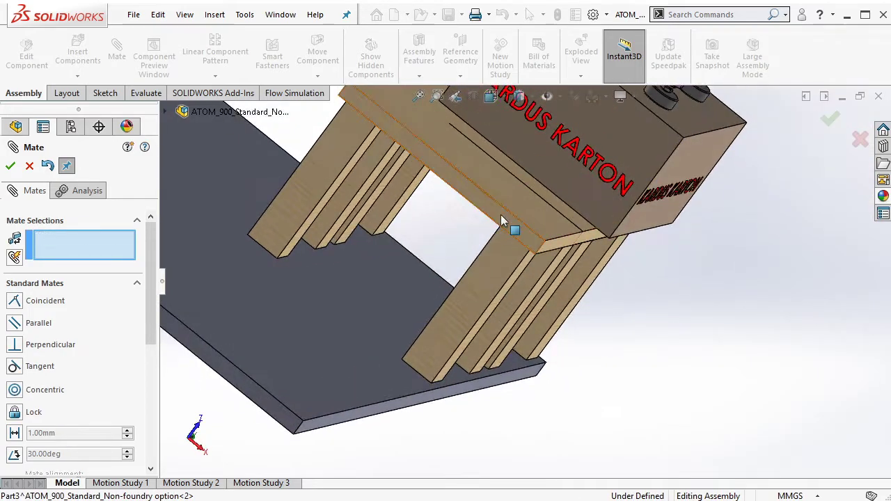
pyautogui.click(513, 229)
pyautogui.click(304, 413)
pyautogui.scroll(-3, 151, 390)
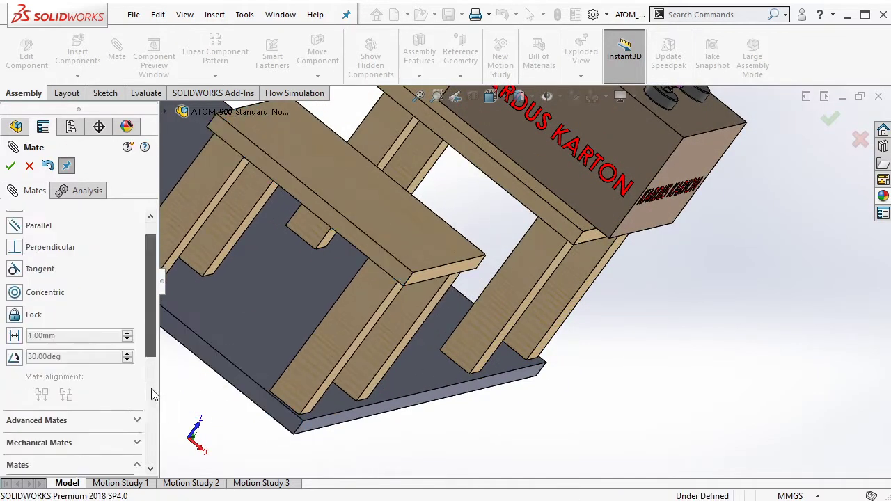
pyautogui.scroll(-3, 70, 418)
pyautogui.press('Escape')
# Step: Collapse all model tree items and rotate the view to look down on the cell
pyautogui.rightClick(114, 383)
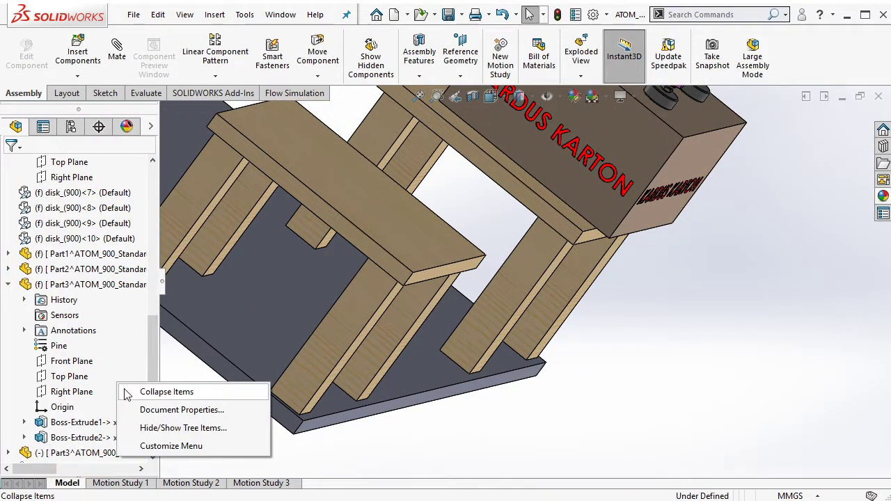
pyautogui.click(139, 391)
pyautogui.rightClick(82, 438)
pyautogui.moveTo(181, 258)
pyautogui.mouseDown(button='middle')
pyautogui.moveTo(222, 240)
pyautogui.moveTo(527, 201)
pyautogui.moveTo(583, 216)
pyautogui.moveTo(540, 303)
pyautogui.moveTo(547, 362)
pyautogui.moveTo(550, 280)
pyautogui.mouseUp(button='middle')
pyautogui.scroll(-3, 584, 216)
pyautogui.scroll(-3, 578, 230)
# Step: Set the box Part2 to float, fit the model, and drag the arm to lift the gripper
pyautogui.rightClick(549, 280)
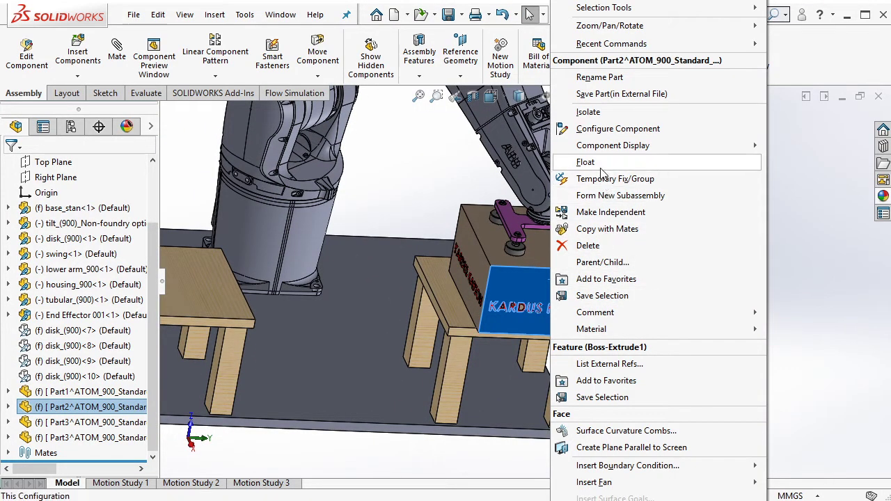
pyautogui.press('Escape')
pyautogui.press('Escape')
pyautogui.press('f')
pyautogui.moveTo(487, 154); pyautogui.dragTo(536, 284)
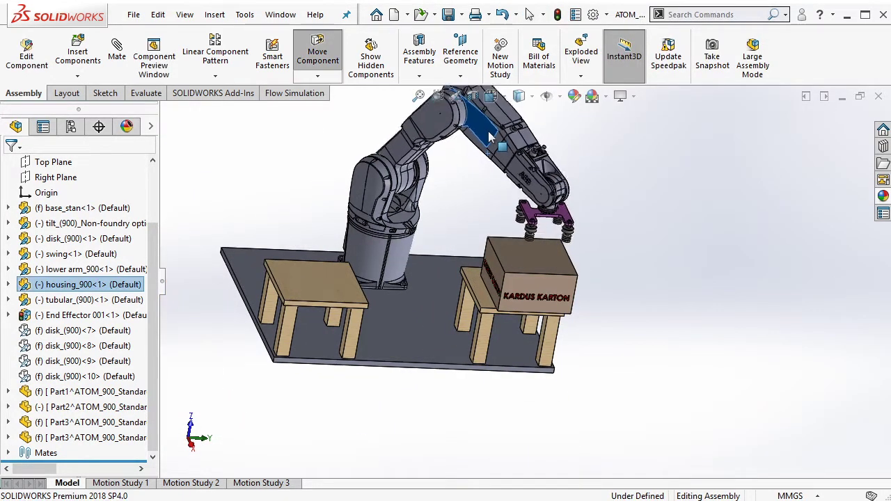
# Step: Mate the box's bottom face coincident with the right stool's top
pyautogui.scroll(3, 536, 284)
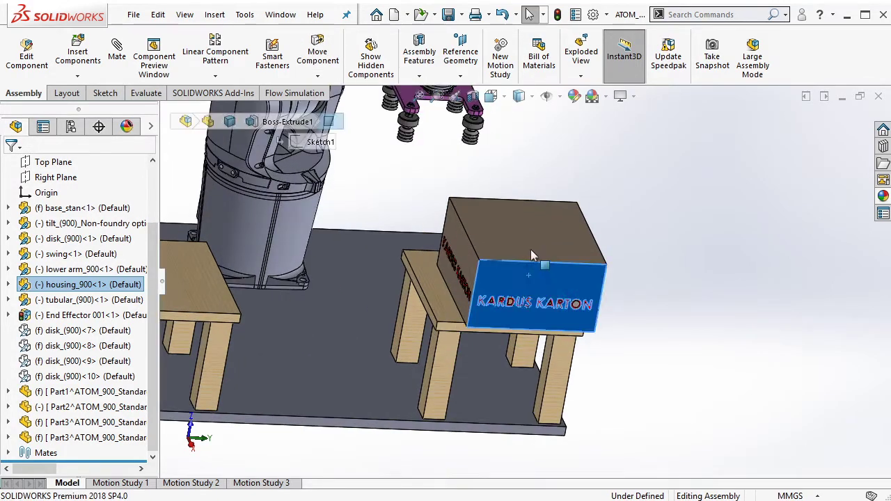
pyautogui.click(550, 310)
pyautogui.scroll(3, 551, 309)
pyautogui.scroll(2, 569, 263)
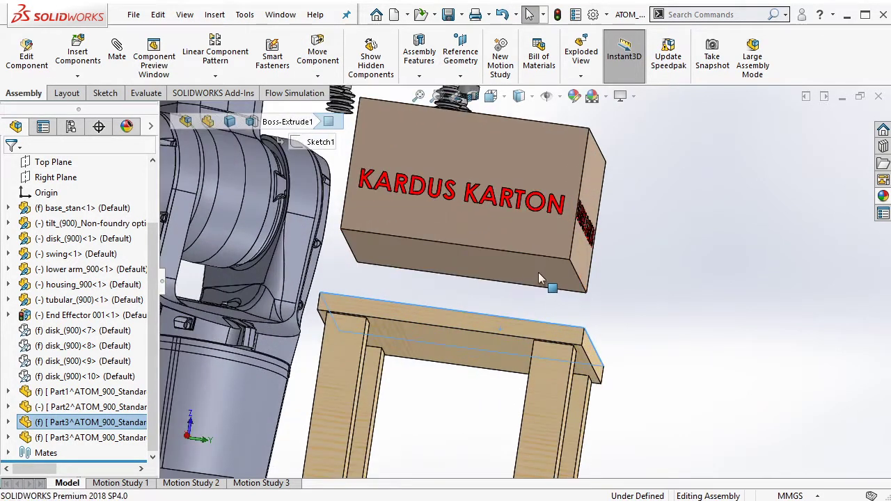
pyautogui.click(534, 267)
pyautogui.click(529, 306)
pyautogui.click(496, 301)
# Step: Align the box's side and front faces flush with the stool's edge faces
pyautogui.moveTo(497, 296); pyautogui.dragTo(577, 293, button='middle')
pyautogui.click(577, 292)
pyautogui.click(591, 331)
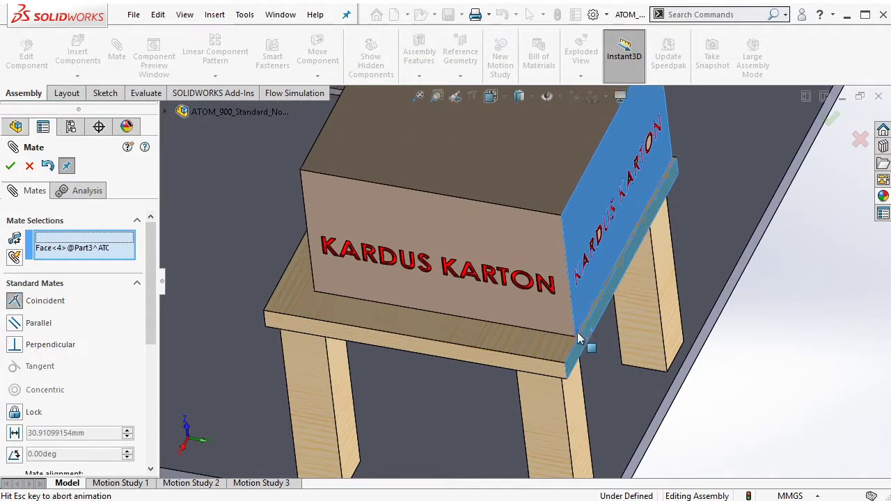
pyautogui.click(547, 336)
pyautogui.click(540, 365)
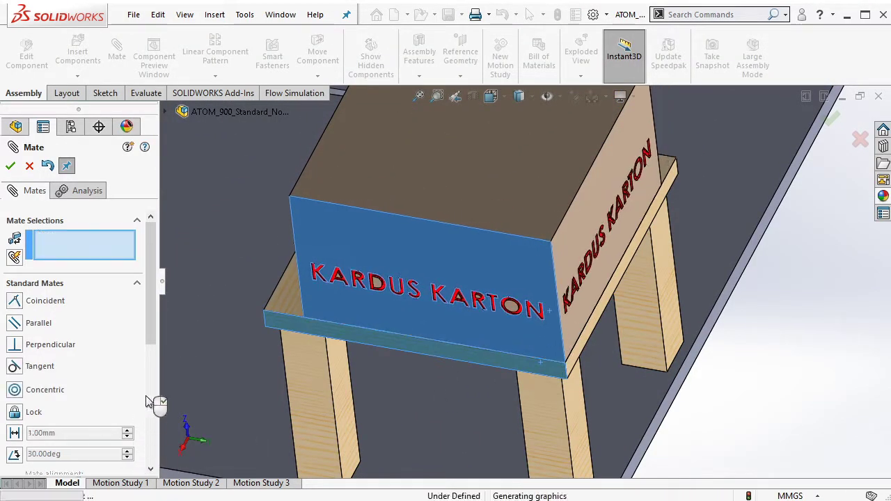
pyautogui.scroll(-5, 93, 450)
pyautogui.press('Escape')
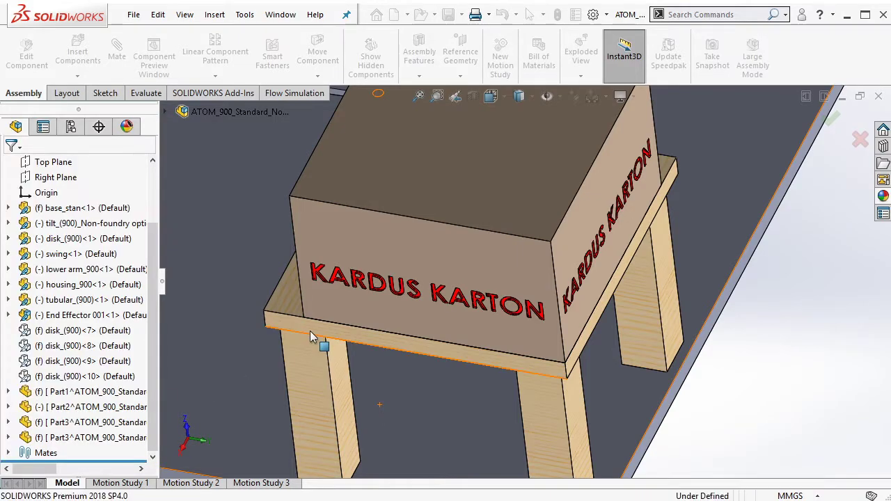
# Step: Zoom out and select the base plate
pyautogui.scroll(5, 310, 330)
pyautogui.scroll(2, 411, 230)
pyautogui.scroll(2, 414, 211)
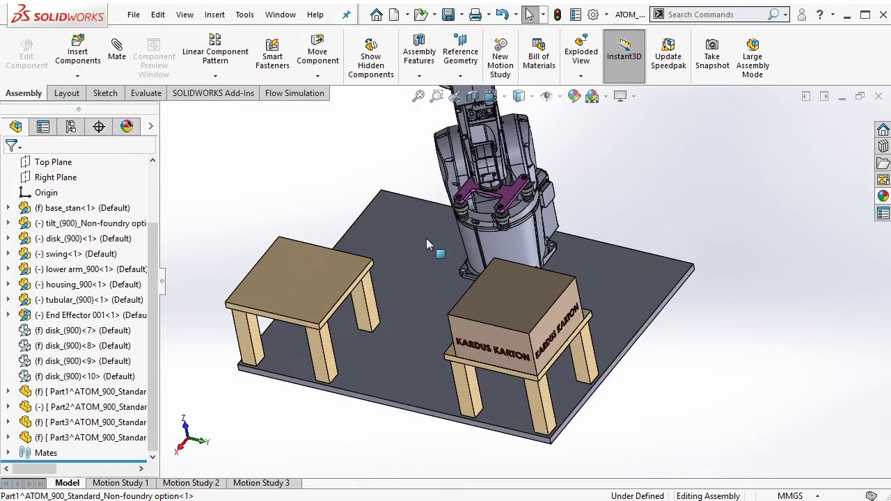
pyautogui.click(426, 238)
# Step: Recolour the base plate bright green through its Appearances colour setting
pyautogui.click(508, 176)
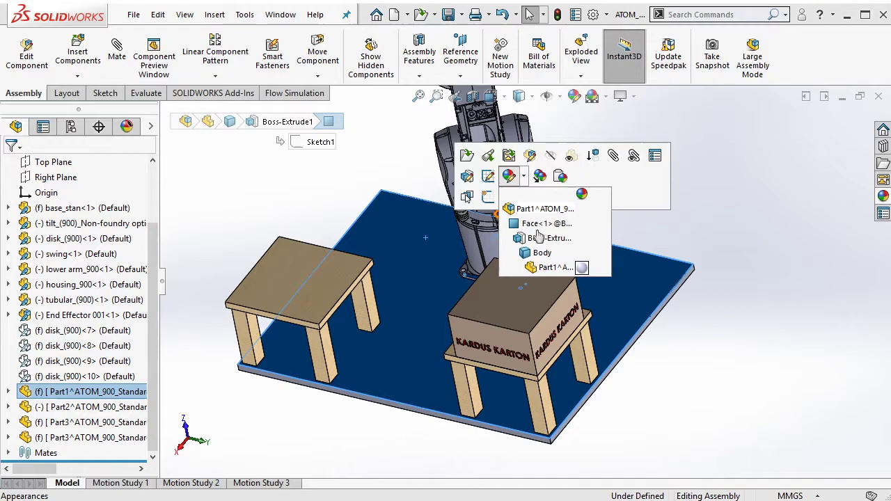
pyautogui.click(545, 268)
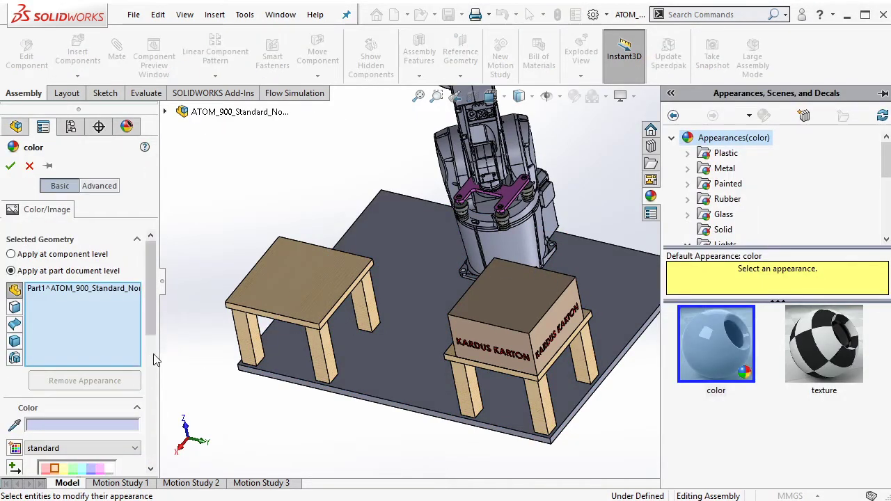
pyautogui.scroll(-3, 80, 362)
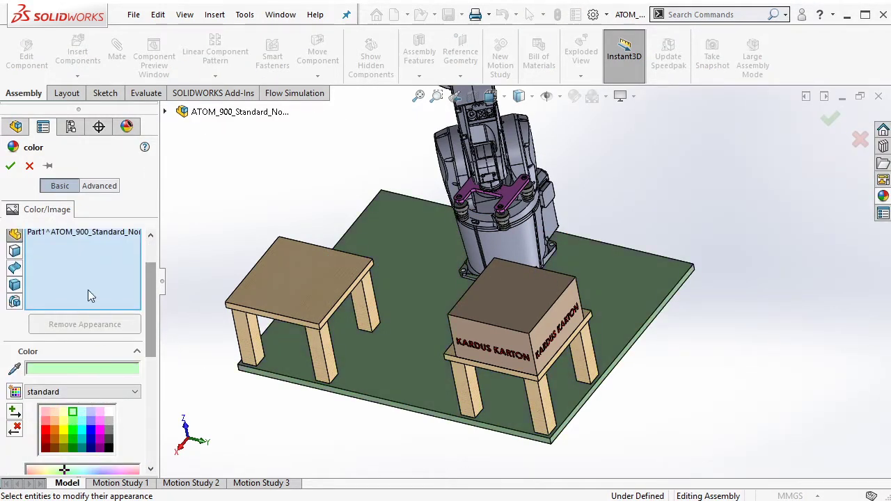
pyautogui.click(72, 421)
pyautogui.click(10, 166)
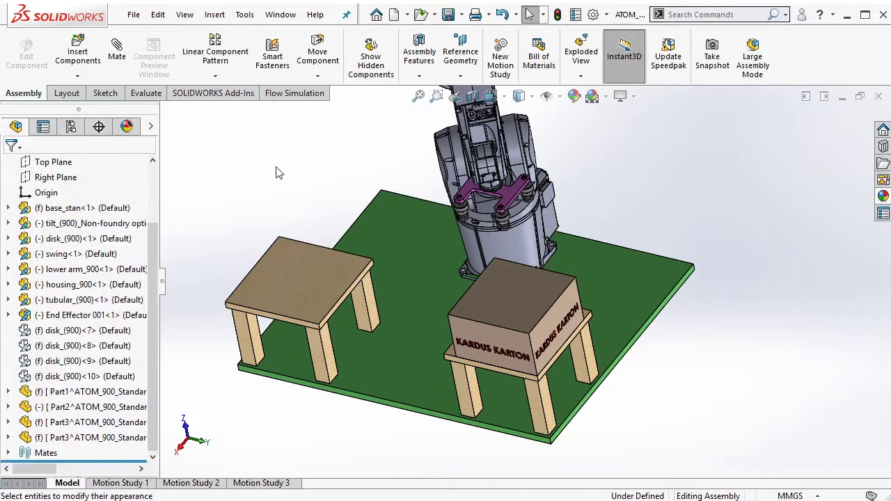
pyautogui.moveTo(274, 171); pyautogui.dragTo(437, 89, button='middle')
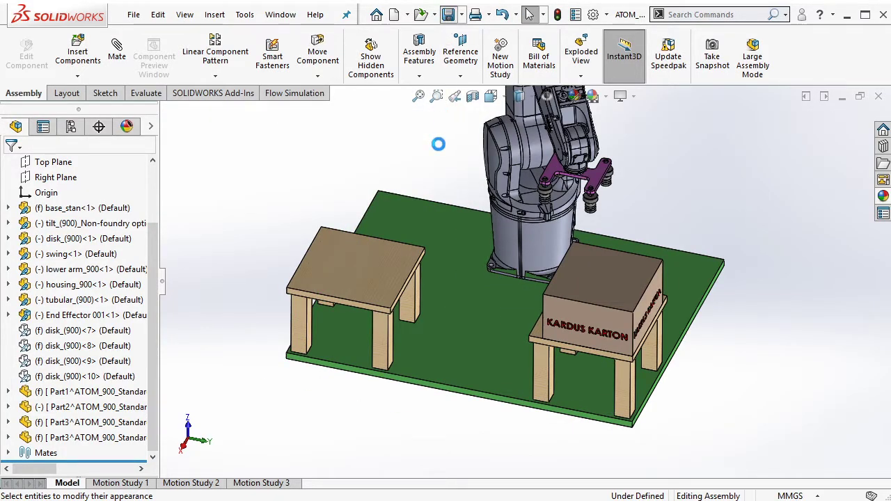
pyautogui.moveTo(697, 306); pyautogui.dragTo(445, 232, button='middle')
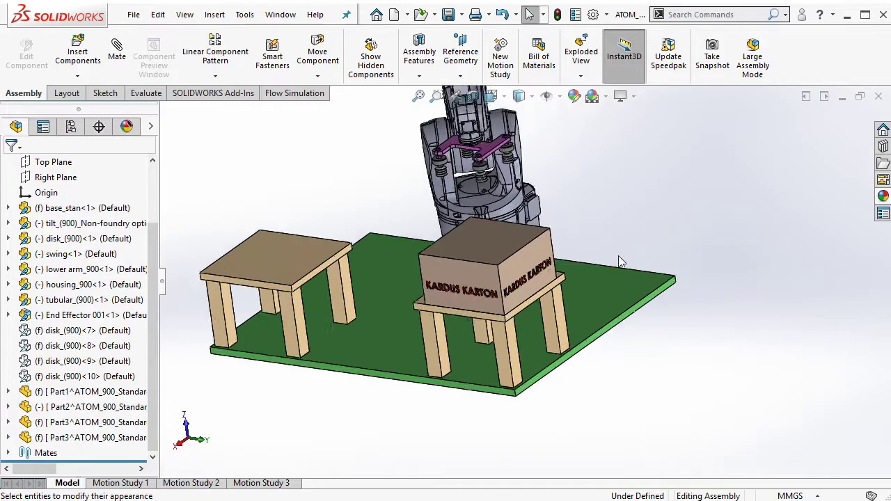
pyautogui.moveTo(388, 263); pyautogui.dragTo(464, 281, button='middle')
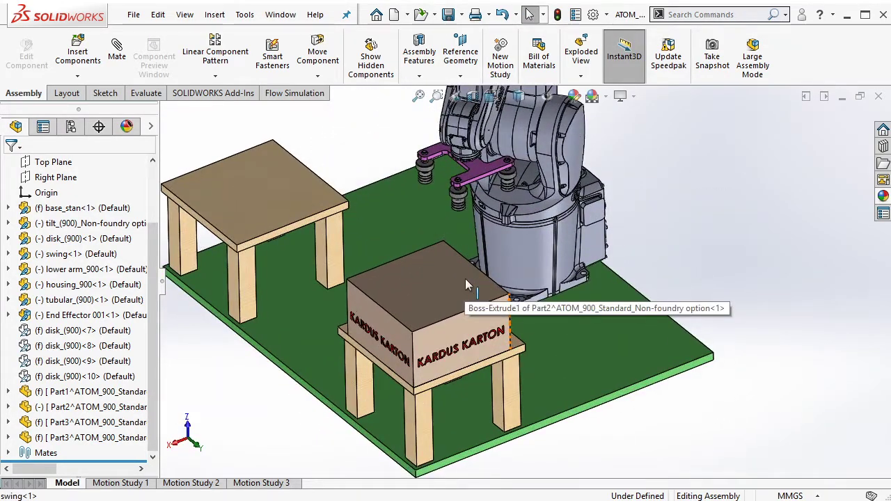
pyautogui.scroll(-3, 460, 327)
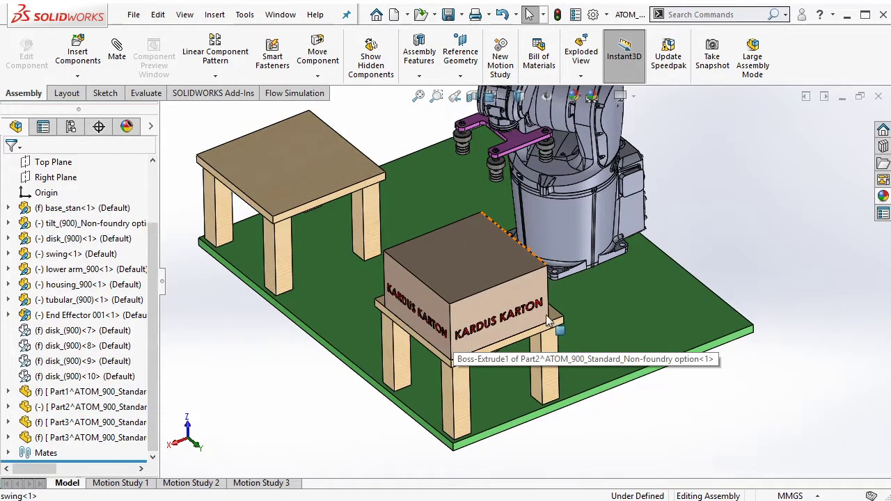
pyautogui.moveTo(563, 324)
pyautogui.mouseDown(button='middle')
pyautogui.moveTo(591, 279)
pyautogui.moveTo(693, 285)
pyautogui.mouseUp(button='middle')
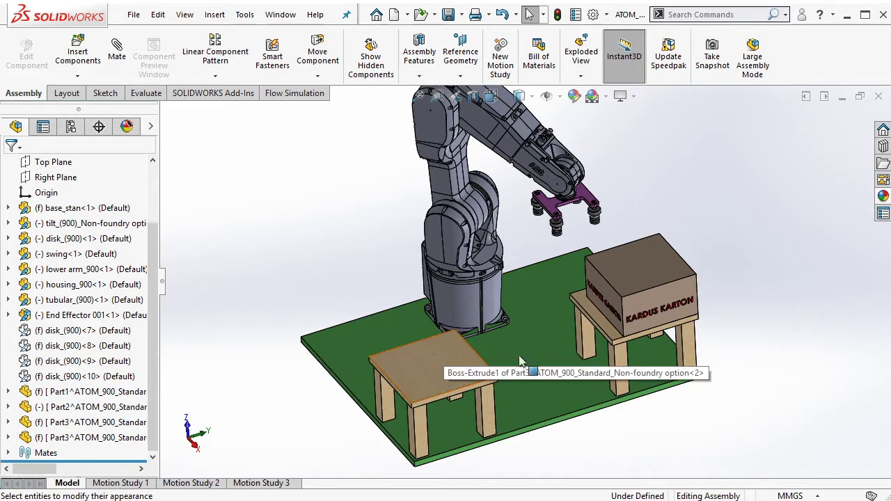
pyautogui.moveTo(387, 361); pyautogui.dragTo(596, 237, button='middle')
pyautogui.scroll(-5, 540, 218)
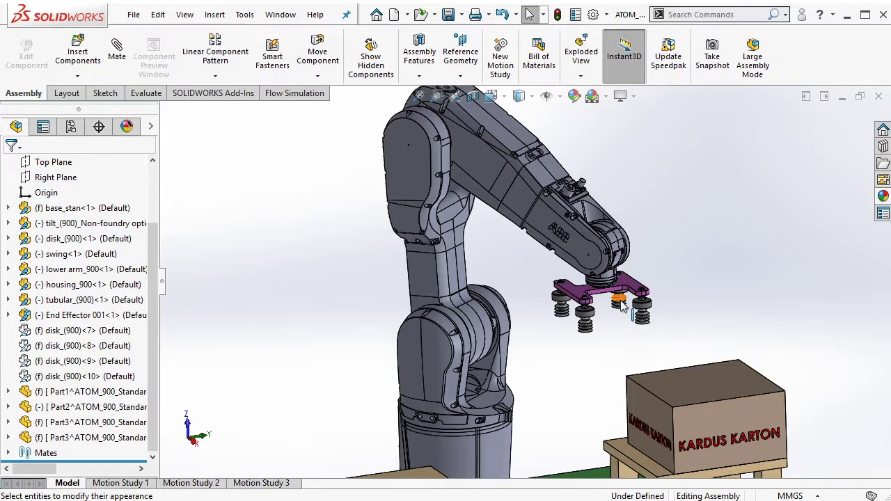
pyautogui.scroll(-5, 622, 306)
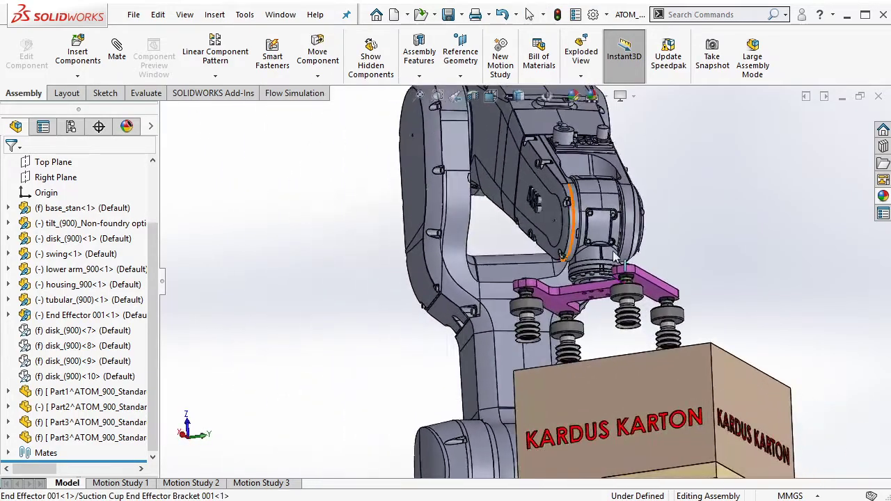
# Step: Drag a suction cup edge to swing the gripper and arm into a new pose
pyautogui.click(643, 291)
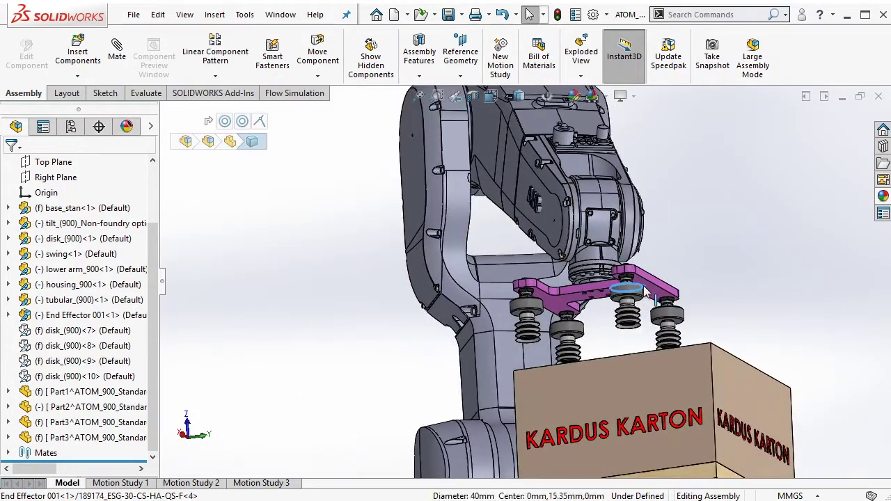
pyautogui.moveTo(654, 297); pyautogui.dragTo(649, 279)
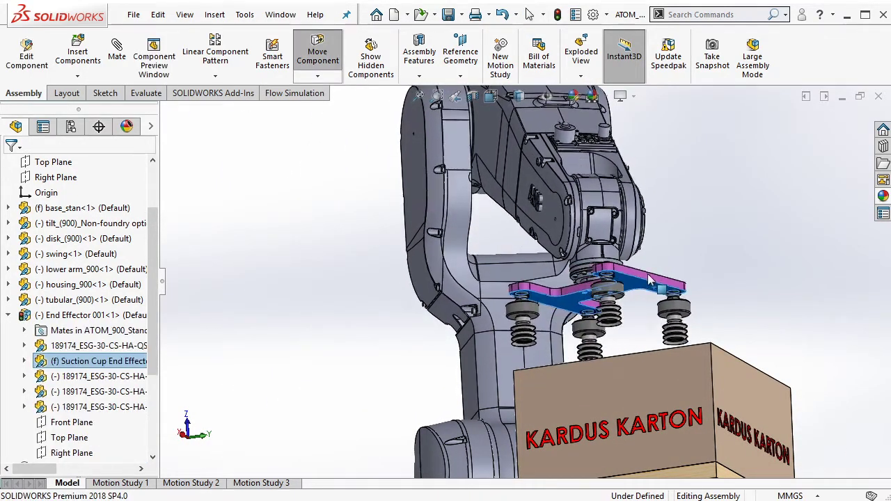
pyautogui.scroll(3, 616, 278)
pyautogui.scroll(-3, 506, 298)
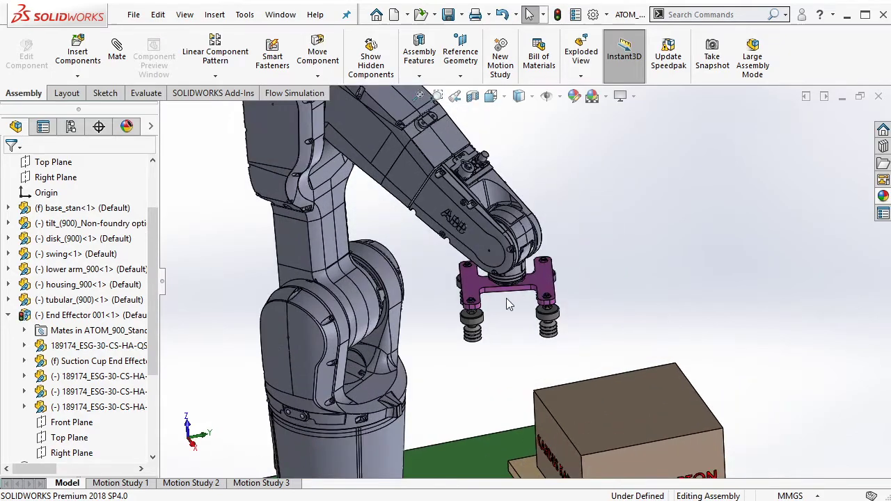
pyautogui.scroll(3, 506, 298)
pyautogui.scroll(-3, 557, 267)
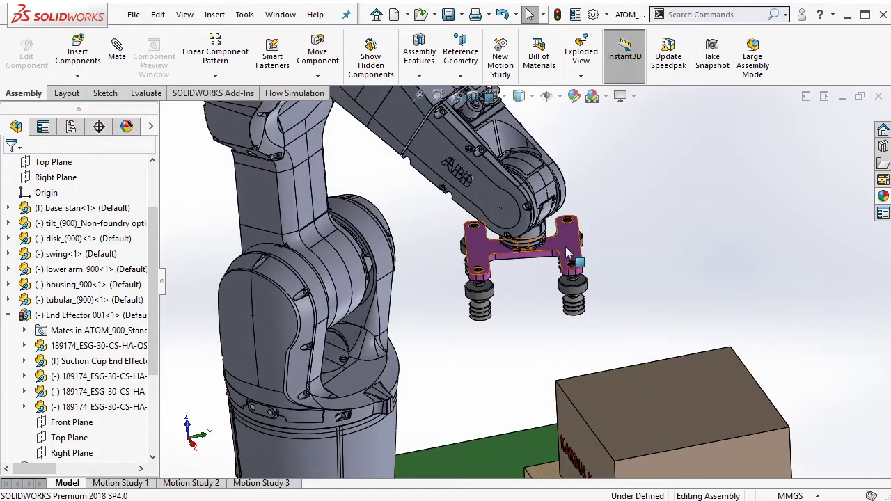
# Step: Suppress End Effector 001, orbit the robot, then unsuppress the end effector
pyautogui.click(568, 249)
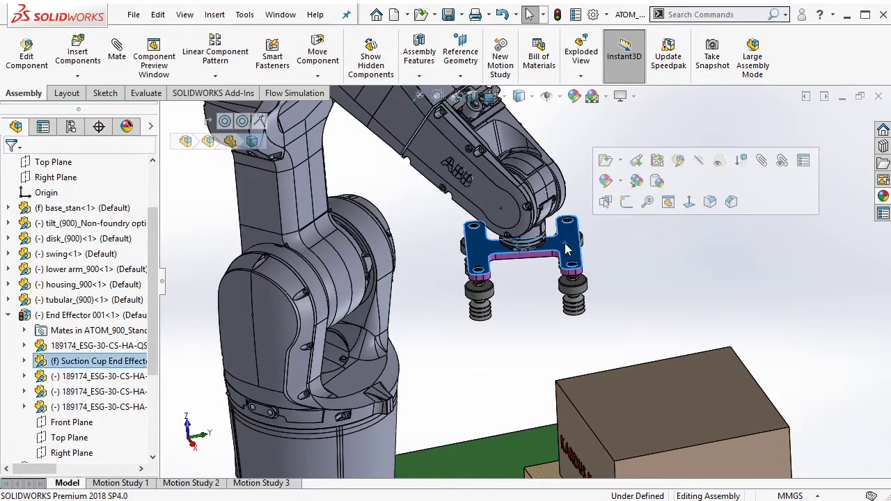
pyautogui.click(129, 317)
pyautogui.click(269, 278)
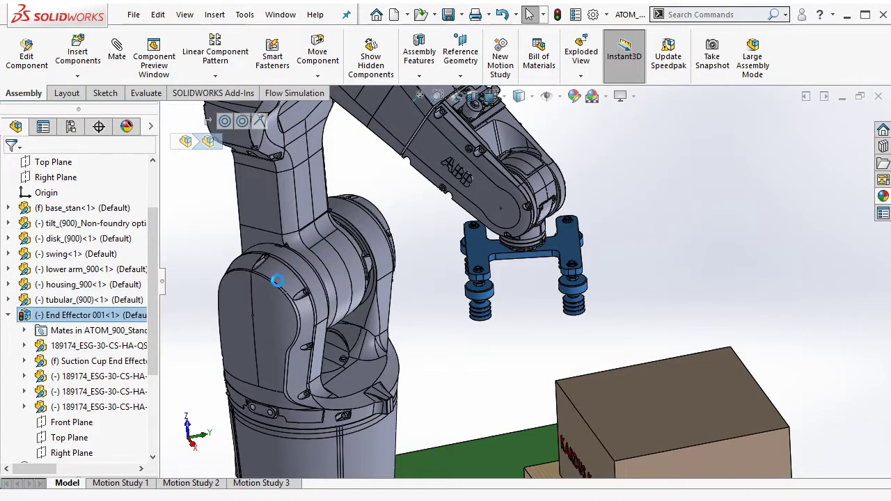
pyautogui.moveTo(485, 287); pyautogui.dragTo(532, 285, button='middle')
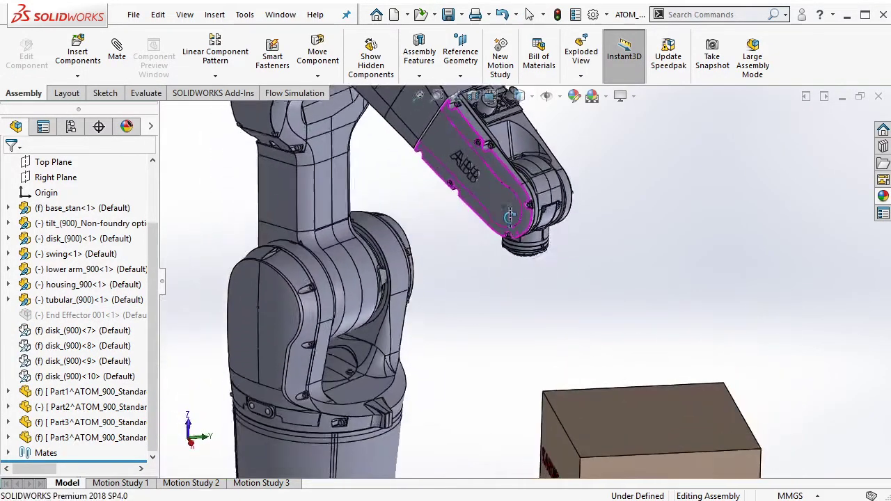
pyautogui.click(108, 316)
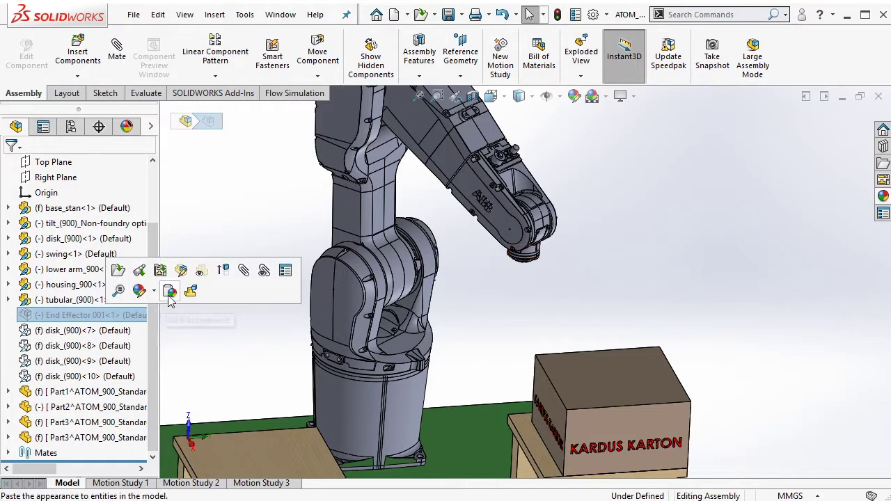
pyautogui.click(198, 289)
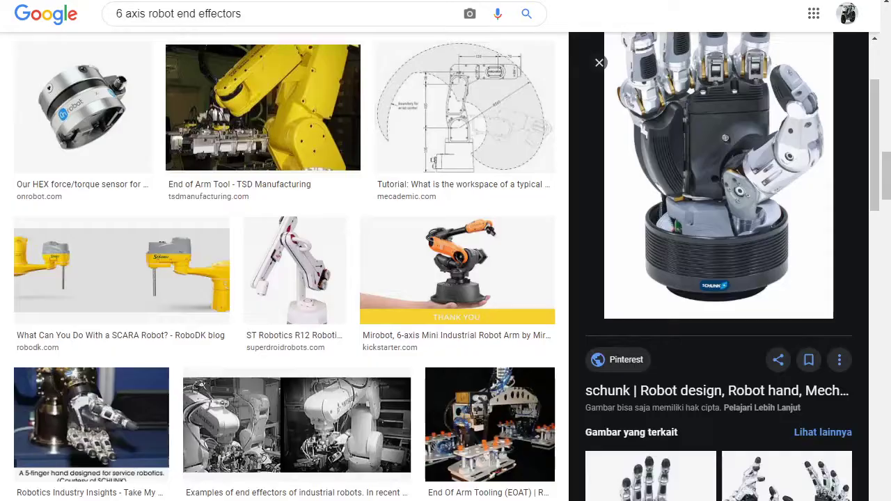
# Step: Close the enlarged image and browse the end-effector image results
pyautogui.click(600, 64)
pyautogui.scroll(-4, 605, 284)
pyautogui.scroll(3, 607, 286)
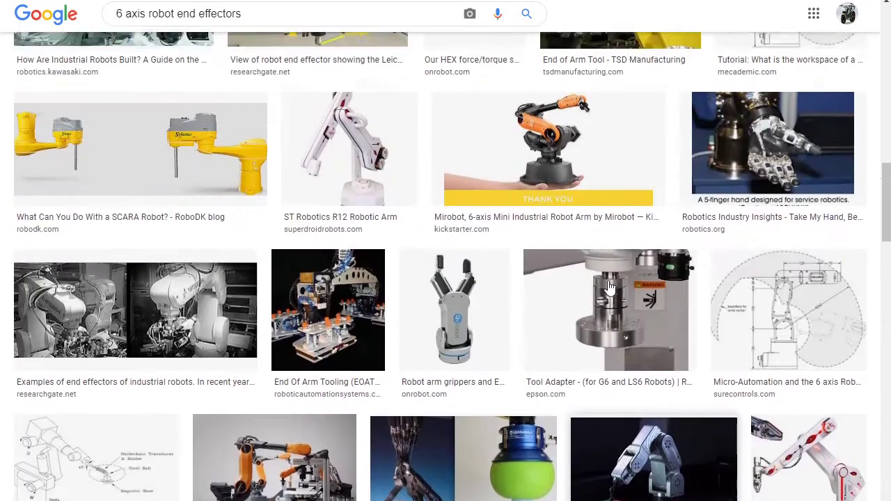
pyautogui.scroll(-2, 609, 287)
pyautogui.scroll(-2, 611, 288)
pyautogui.scroll(2, 612, 288)
pyautogui.scroll(4, 613, 289)
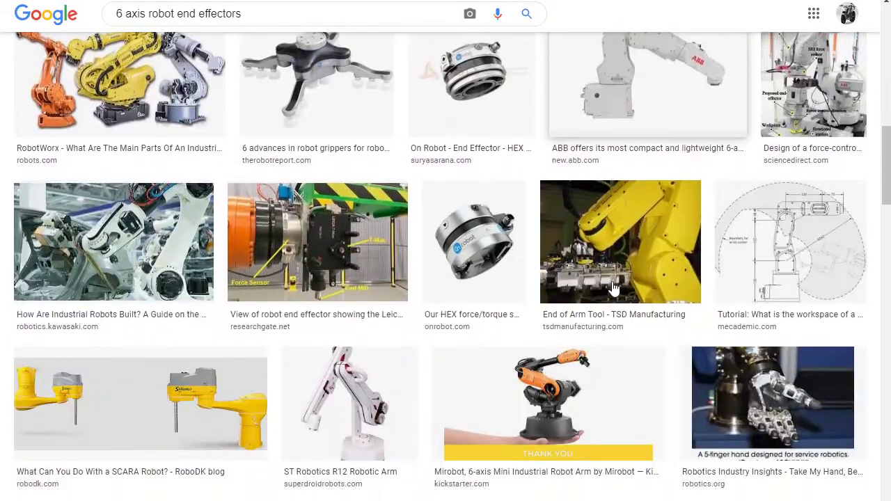
pyautogui.scroll(-6, 613, 288)
pyautogui.scroll(-2, 507, 314)
# Step: Preview the 'What is end effector?', end-of-arm tooling, and related industrial robot images
pyautogui.click(434, 342)
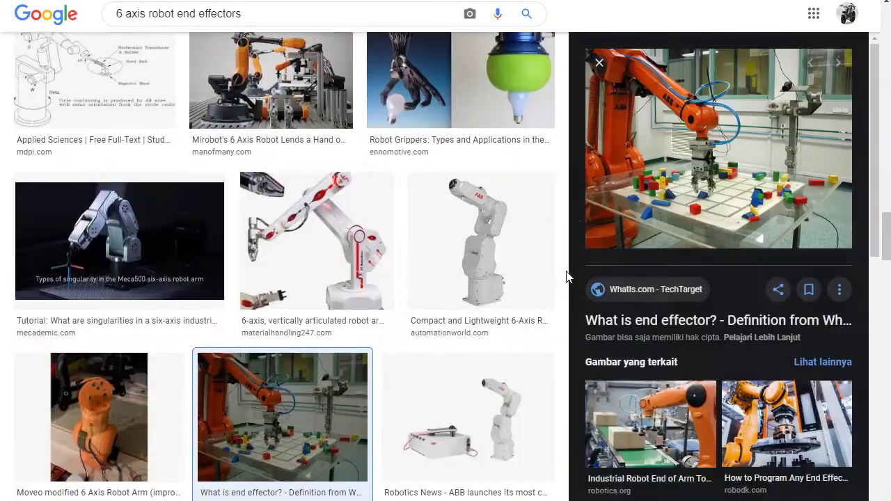
pyautogui.click(666, 417)
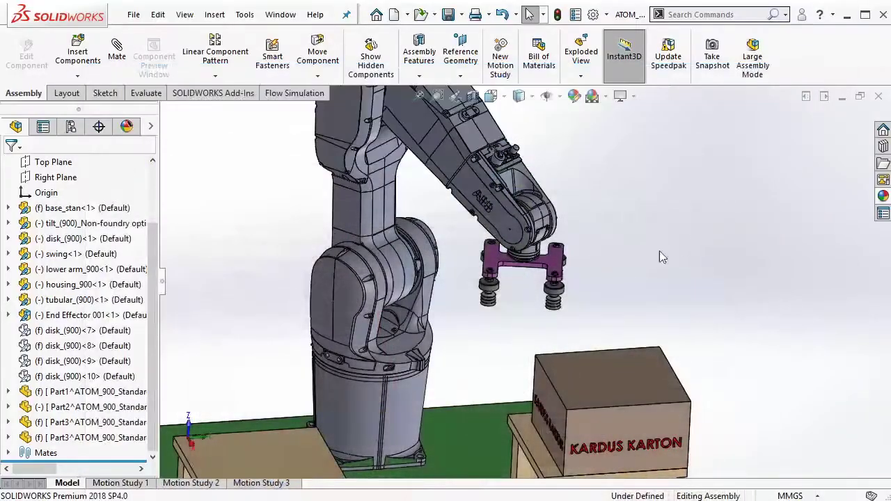
pyautogui.scroll(3, 595, 337)
pyautogui.scroll(-1, 502, 332)
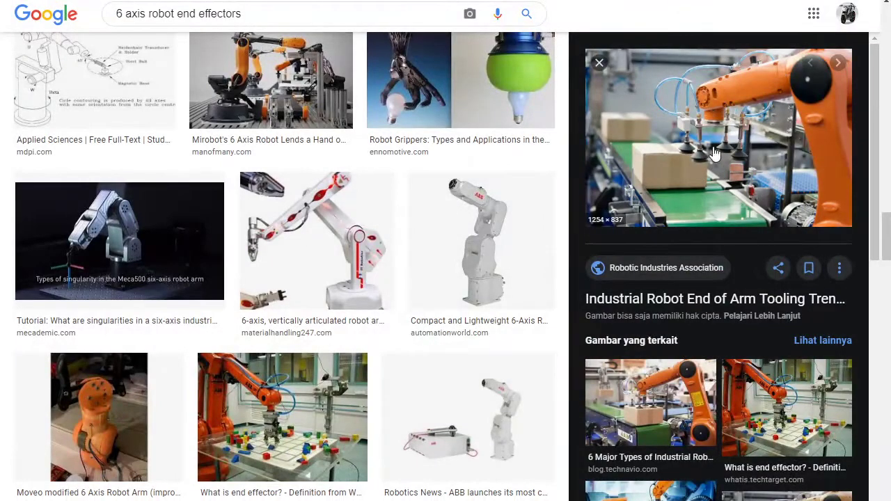
pyautogui.click(667, 398)
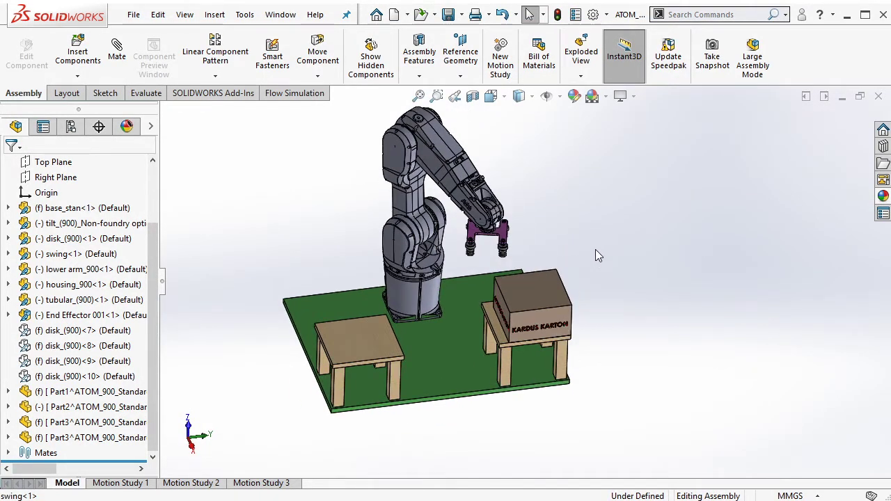
# Step: Drag the box Part2 upward so it hangs just above the right stool beside the gripper
pyautogui.scroll(-3, 556, 301)
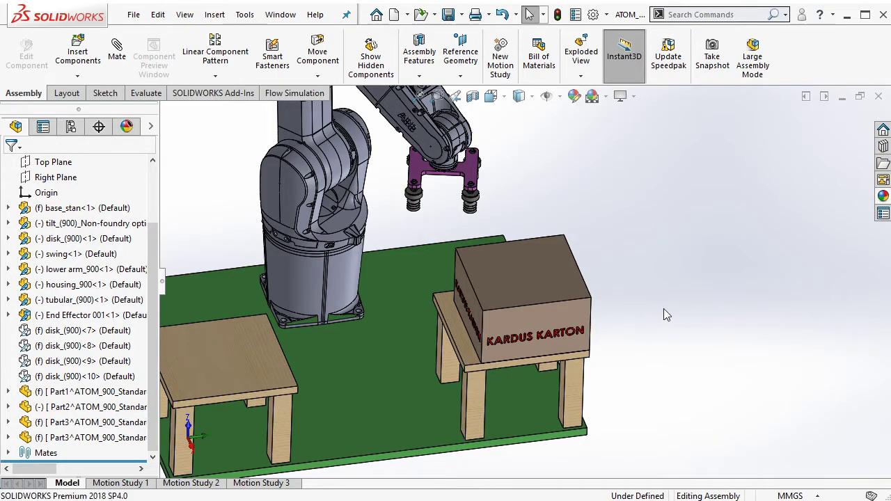
pyautogui.moveTo(567, 268)
pyautogui.mouseDown()
pyautogui.moveTo(583, 246)
pyautogui.moveTo(646, 220)
pyautogui.mouseUp()
pyautogui.scroll(2, 587, 238)
pyautogui.scroll(-3, 610, 243)
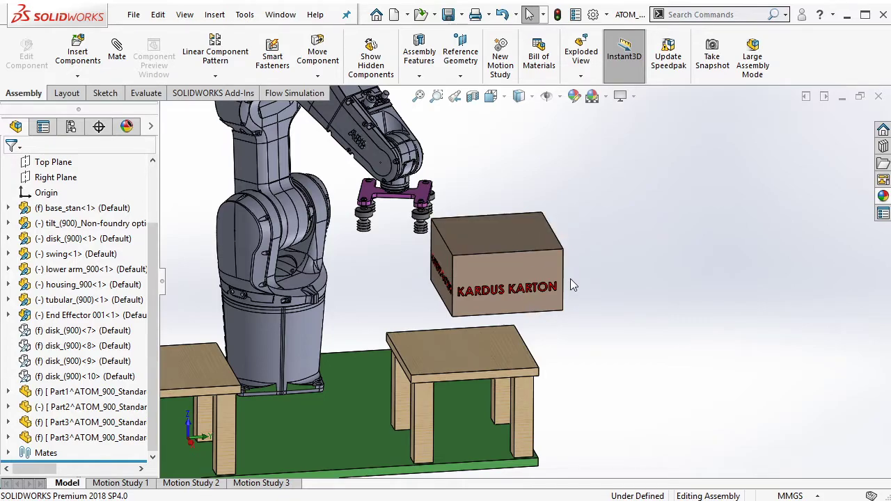
pyautogui.scroll(-1, 570, 282)
pyautogui.scroll(-2, 539, 367)
pyautogui.click(520, 358)
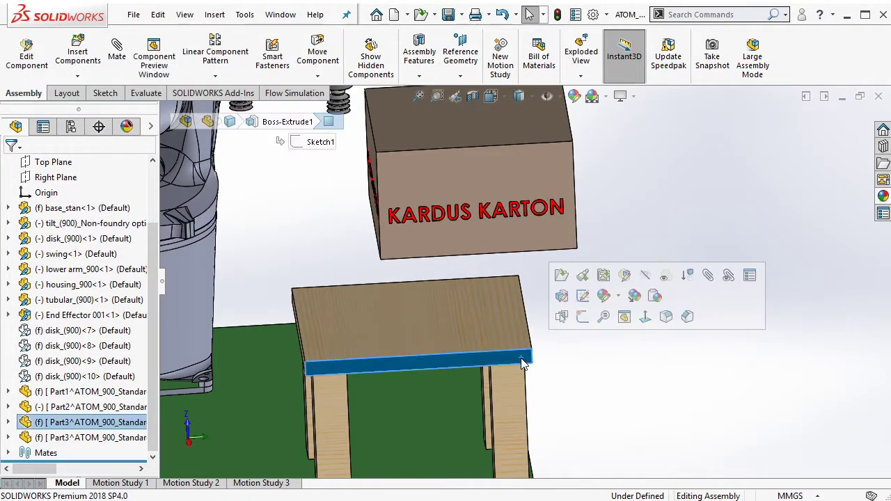
pyautogui.scroll(-2, 43, 445)
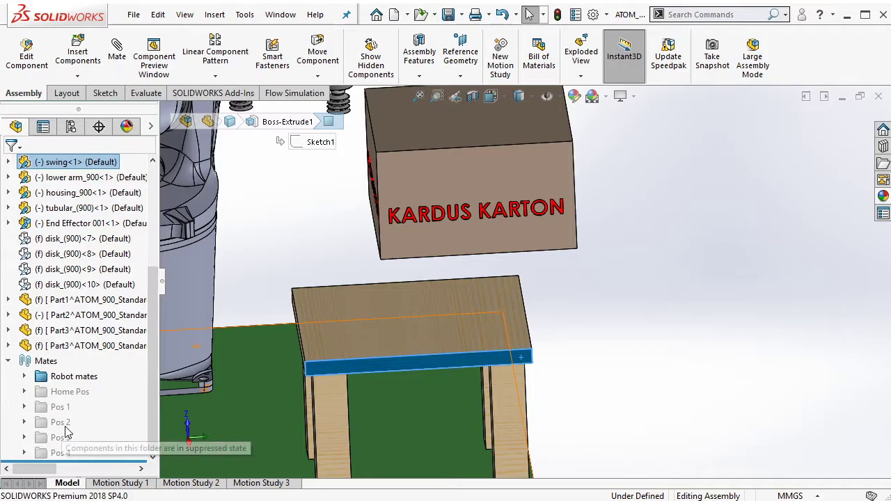
pyautogui.click(663, 300)
pyautogui.scroll(2, 458, 275)
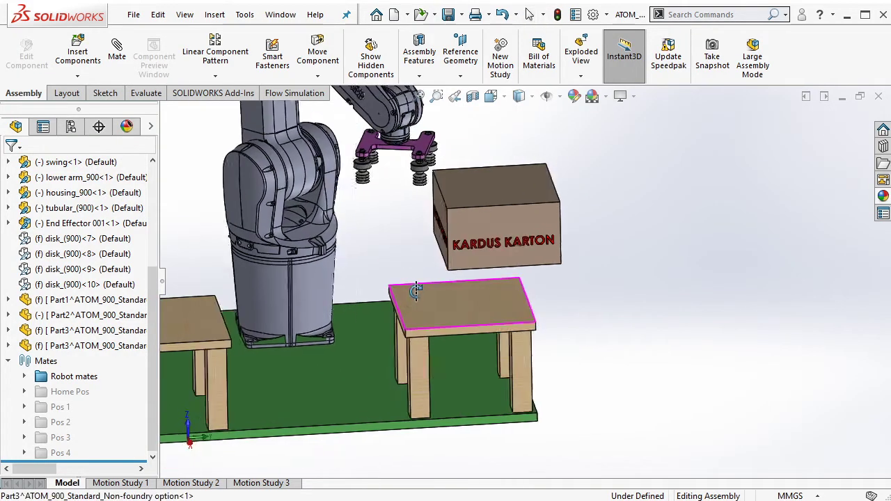
pyautogui.scroll(1, 458, 276)
pyautogui.scroll(-1, 458, 276)
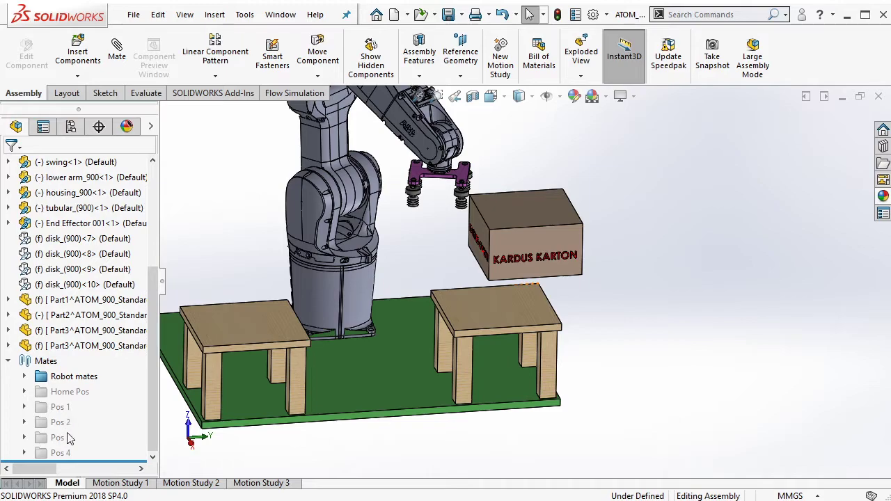
# Step: Unsuppress Home Pos to check the home pose, then suppress it again
pyautogui.click(70, 392)
pyautogui.click(89, 343)
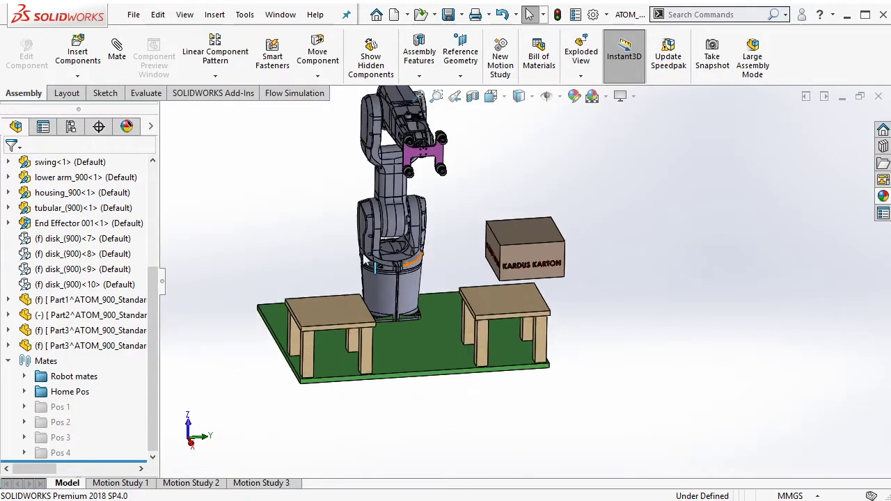
pyautogui.moveTo(379, 268); pyautogui.dragTo(371, 266, button='middle')
pyautogui.click(70, 392)
pyautogui.click(89, 344)
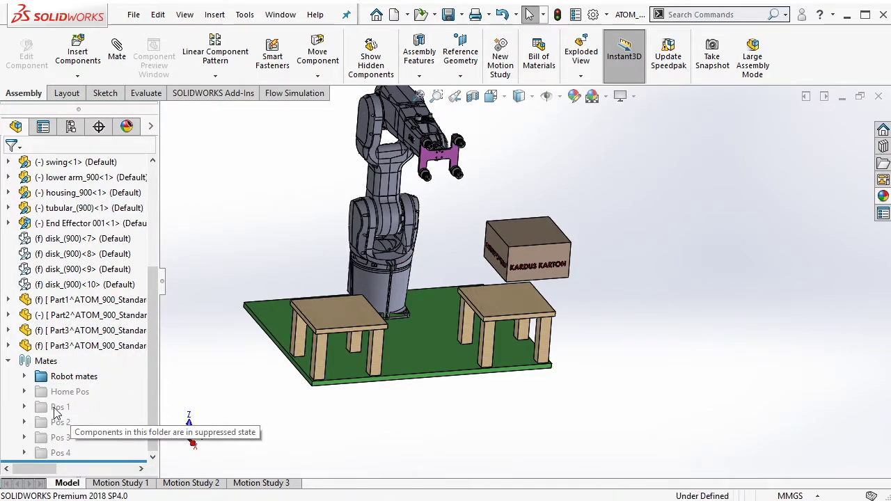
# Step: Group Pos 1–Pos 4 into a new folder named Previous, placed above Home Pos
pyautogui.click(56, 409)
pyautogui.rightClick(62, 458)
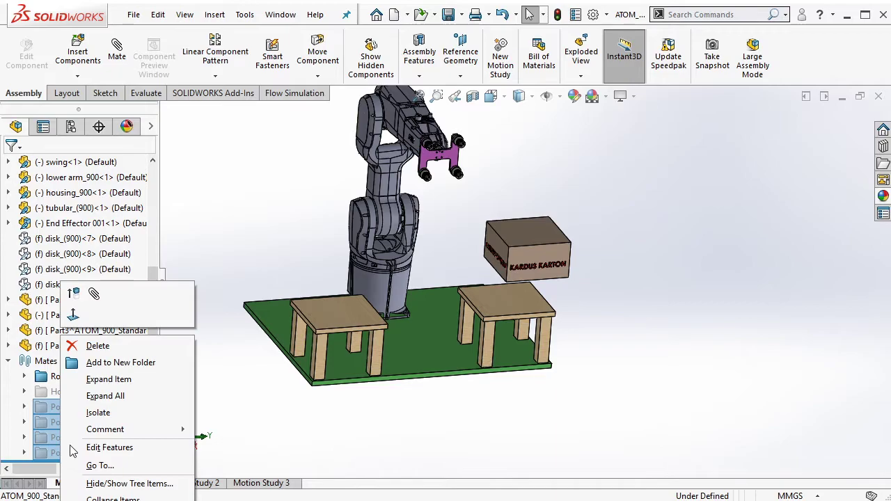
pyautogui.click(111, 362)
pyautogui.write('Previous')
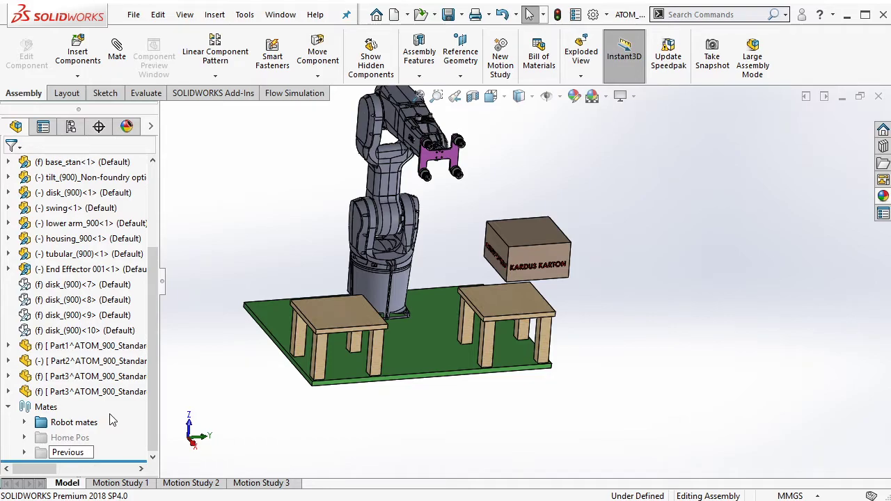
pyautogui.press('Return')
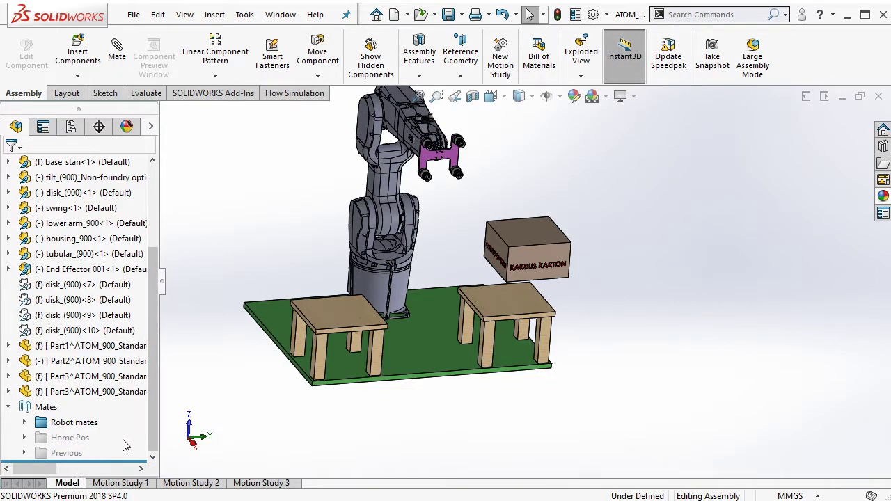
pyautogui.moveTo(57, 454); pyautogui.dragTo(61, 422)
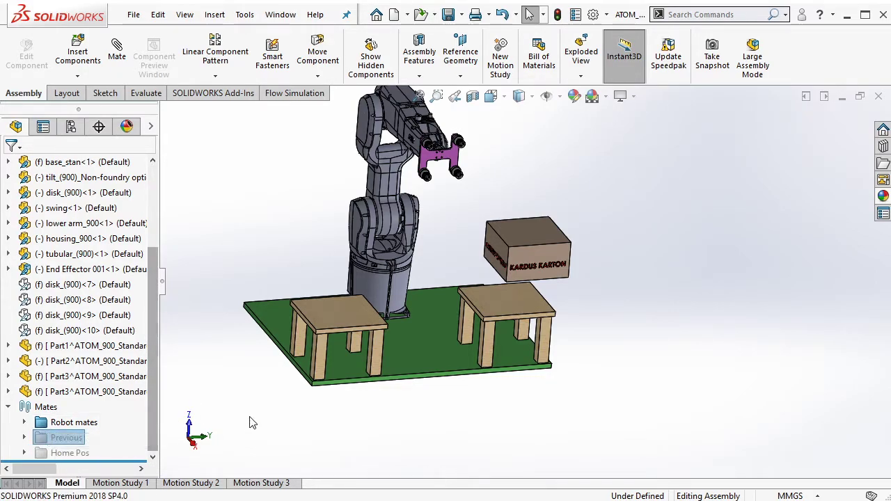
pyautogui.click(70, 453)
pyautogui.click(82, 404)
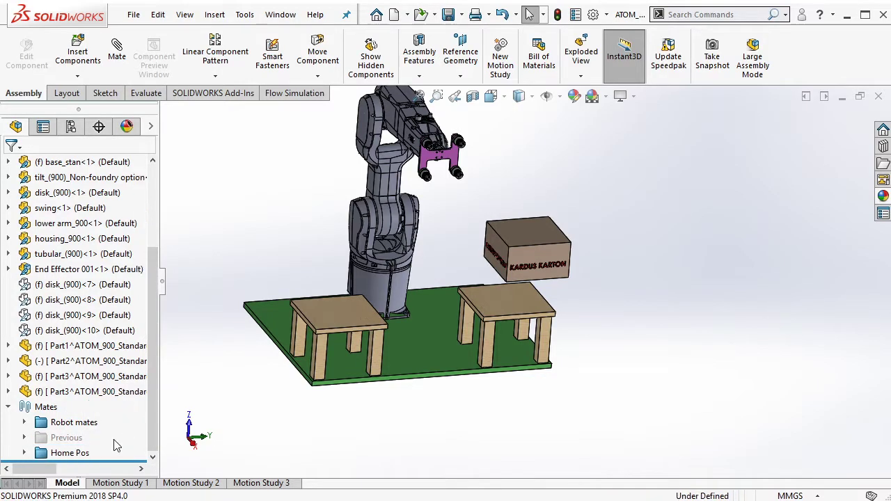
pyautogui.click(70, 453)
# Step: Suppress Home Pos and mate the box's front face coincident with the stool face
pyautogui.click(59, 410)
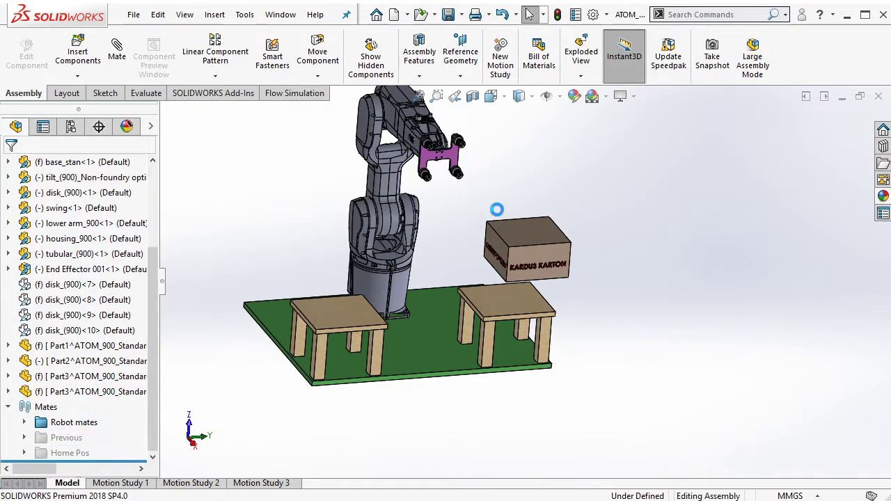
pyautogui.scroll(-3, 612, 296)
pyautogui.scroll(-2, 612, 296)
pyautogui.scroll(2, 612, 296)
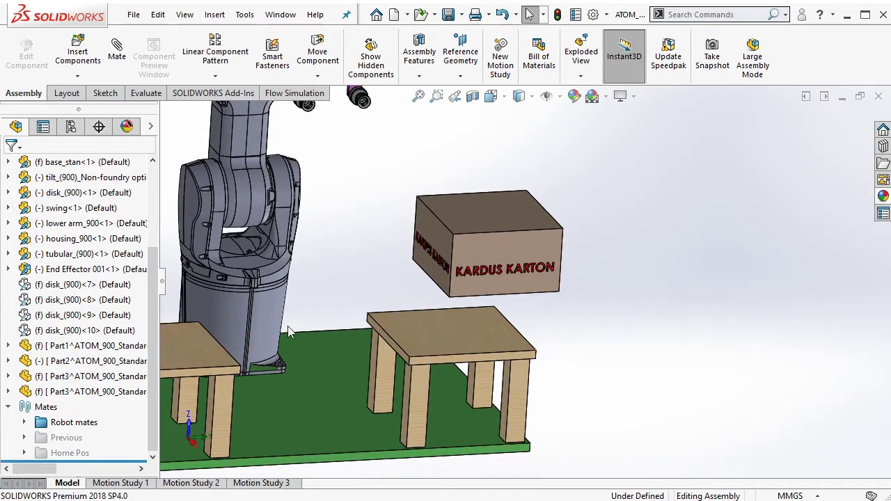
pyautogui.scroll(-2, 516, 292)
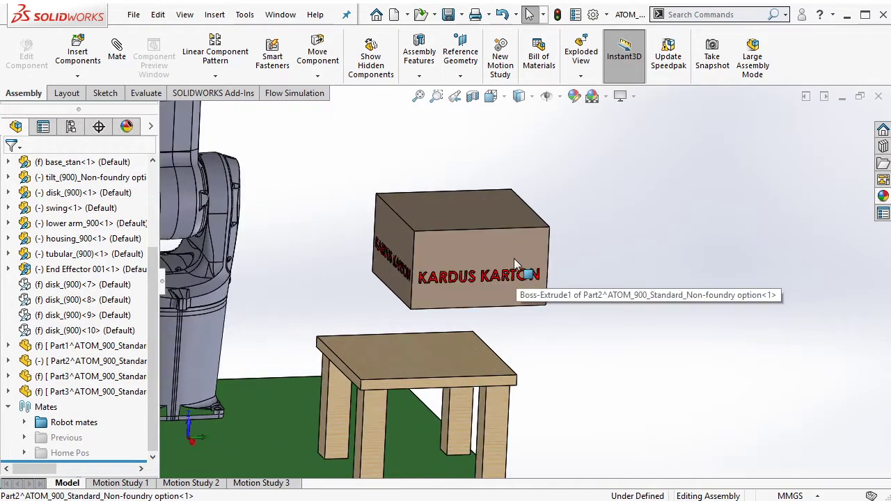
pyautogui.click(514, 253)
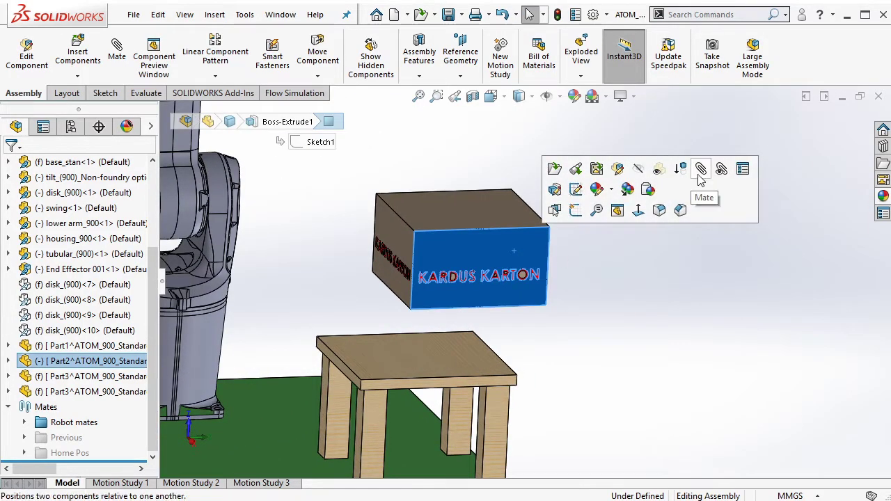
pyautogui.press('m')
pyautogui.click(520, 384)
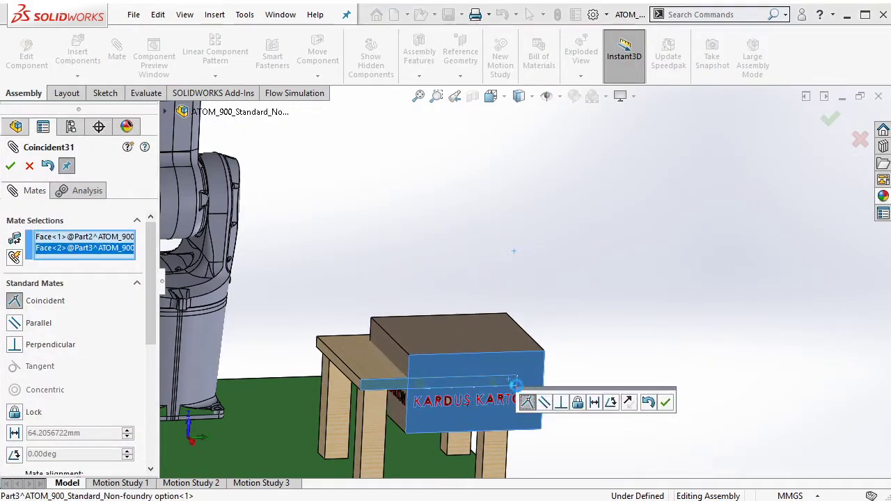
pyautogui.click(666, 404)
# Step: Mate the box's side face coincident with the stool's front face
pyautogui.moveTo(525, 370); pyautogui.dragTo(510, 246)
pyautogui.moveTo(510, 246); pyautogui.dragTo(571, 260, button='middle')
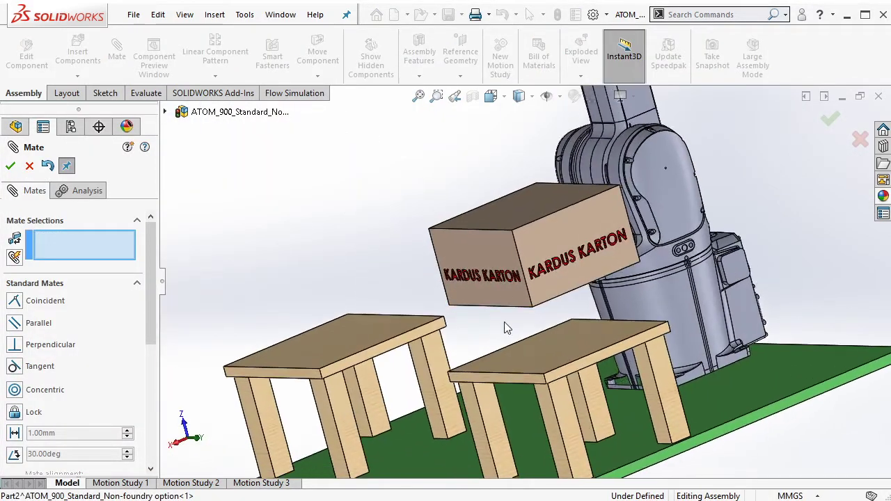
pyautogui.click(571, 260)
pyautogui.click(608, 394)
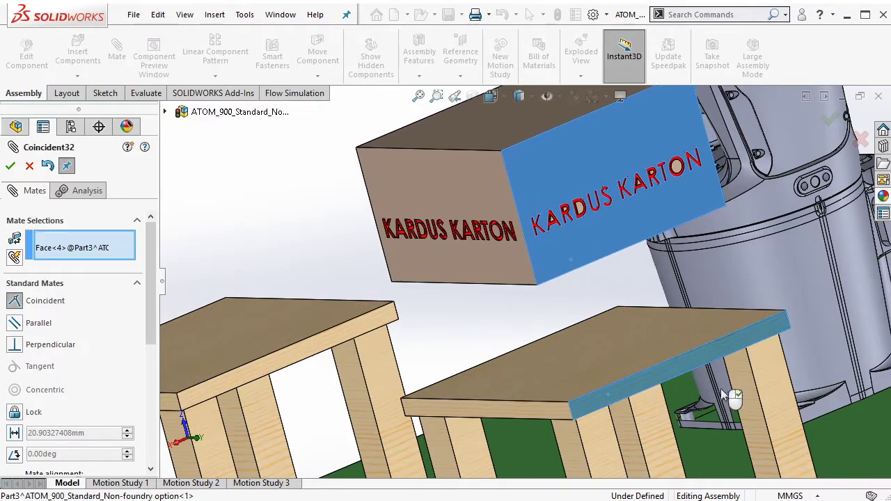
pyautogui.click(868, 411)
# Step: Seat the box's bottom face on the stool top, then show the isometric view
pyautogui.click(635, 352)
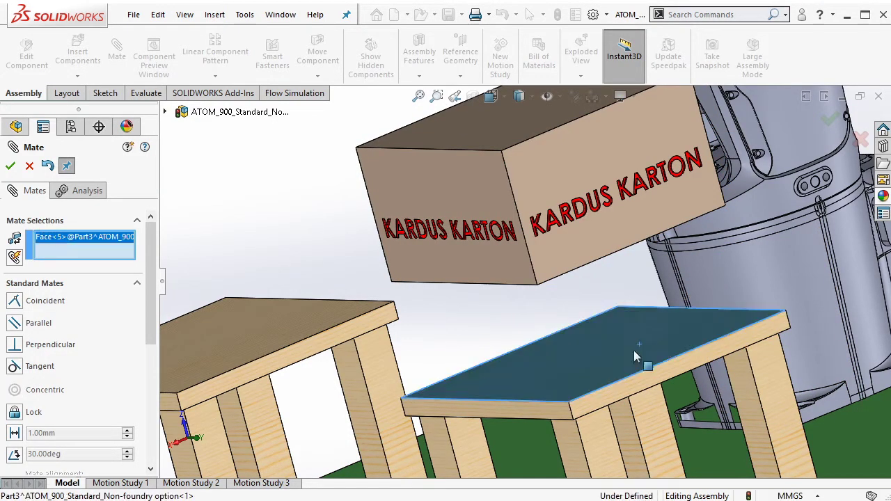
pyautogui.moveTo(635, 352); pyautogui.dragTo(611, 268, button='middle')
pyautogui.click(586, 247)
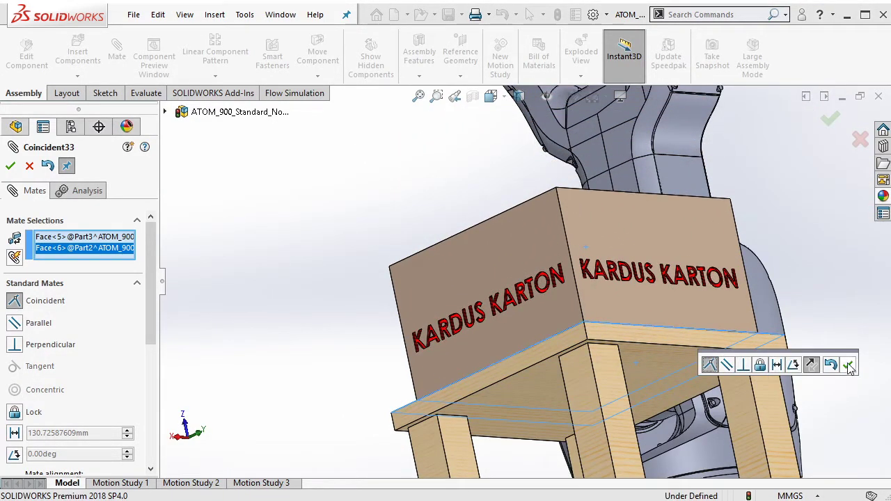
pyautogui.click(852, 371)
pyautogui.click(830, 119)
pyautogui.hotkey('ctrl', '7')
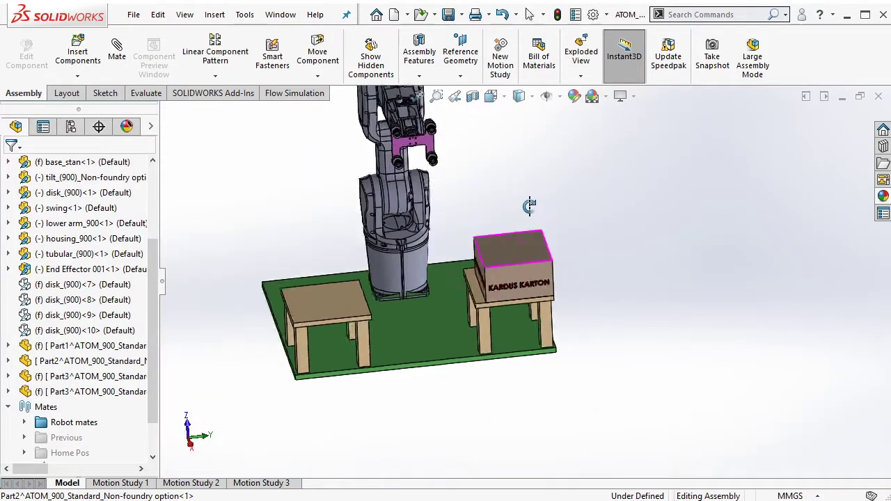
# Step: Raise the robot arm and swing the wrist and end effector into a new pose
pyautogui.scroll(-2, 455, 184)
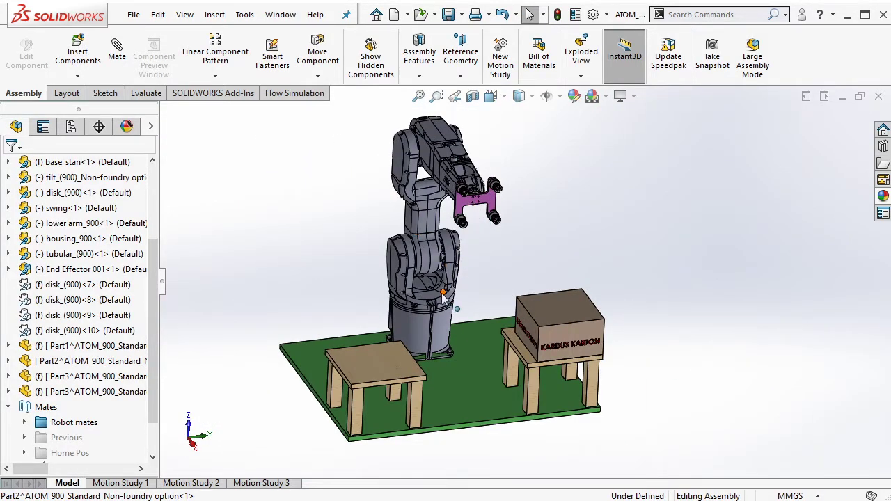
pyautogui.moveTo(437, 301); pyautogui.dragTo(443, 194)
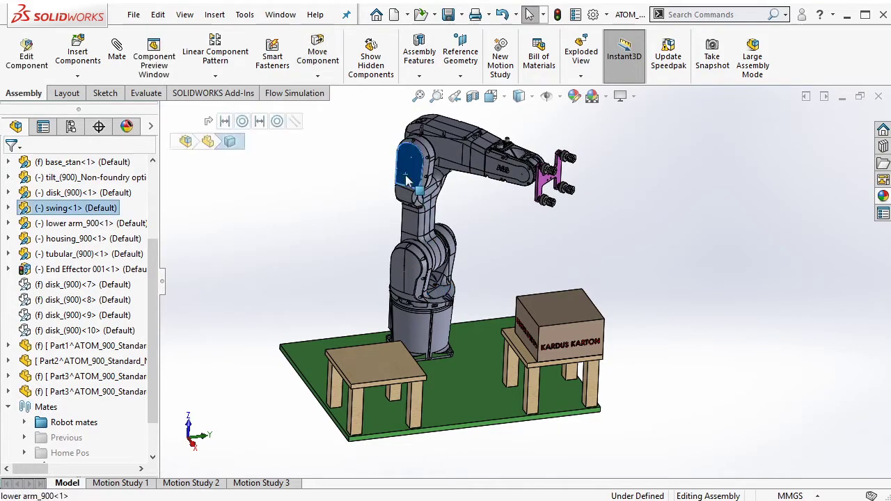
pyautogui.scroll(-2, 570, 202)
pyautogui.scroll(-2, 568, 190)
pyautogui.click(568, 195)
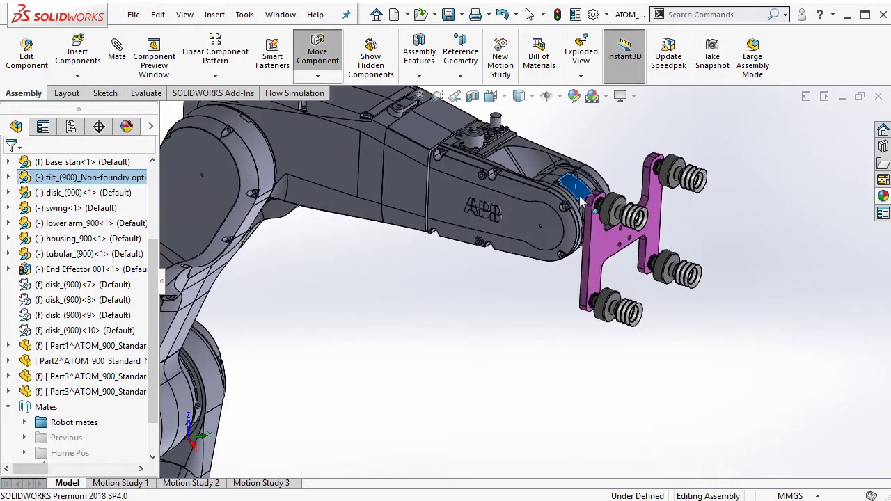
pyautogui.moveTo(600, 269); pyautogui.dragTo(602, 285)
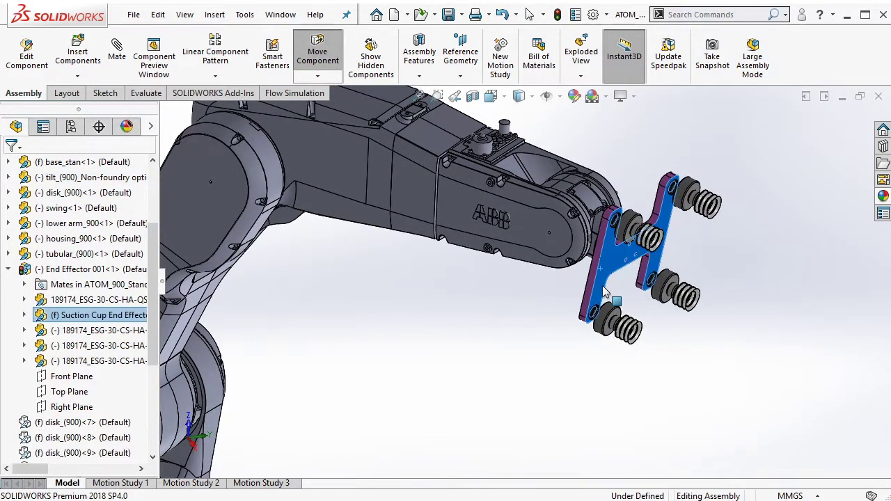
pyautogui.press('Escape')
pyautogui.moveTo(602, 238); pyautogui.dragTo(567, 281)
pyautogui.press('Escape')
# Step: Reposition the arm housing so the suction gripper hangs above the box
pyautogui.scroll(3, 543, 285)
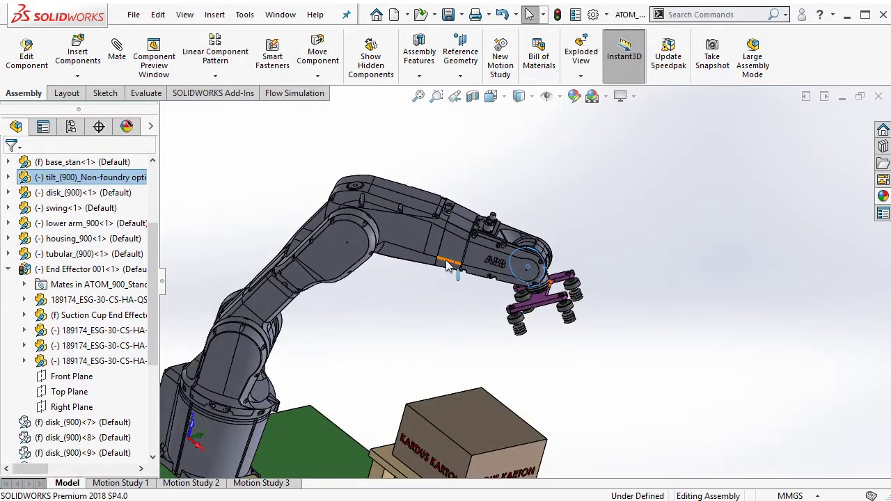
pyautogui.moveTo(449, 267); pyautogui.dragTo(522, 348)
pyautogui.scroll(-3, 506, 339)
pyautogui.moveTo(522, 348); pyautogui.dragTo(537, 346, button='middle')
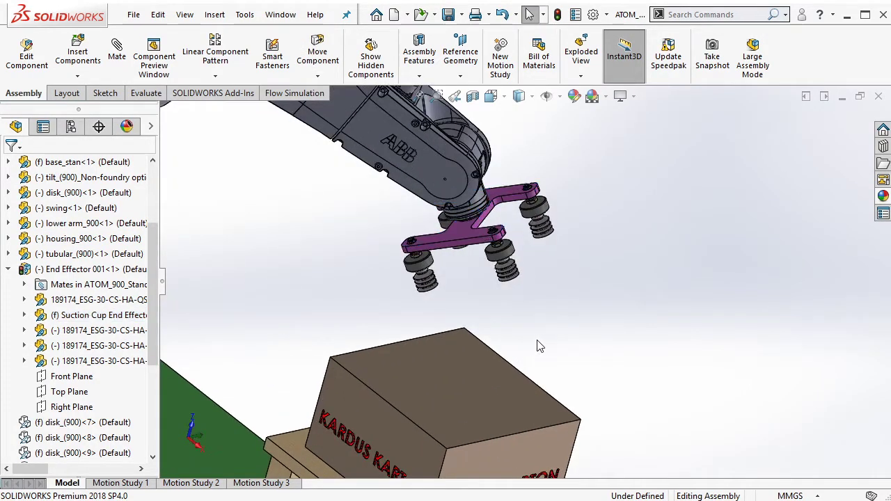
pyautogui.scroll(3, 484, 369)
pyautogui.scroll(-3, 473, 345)
pyautogui.scroll(-2, 473, 348)
pyautogui.scroll(-2, 477, 328)
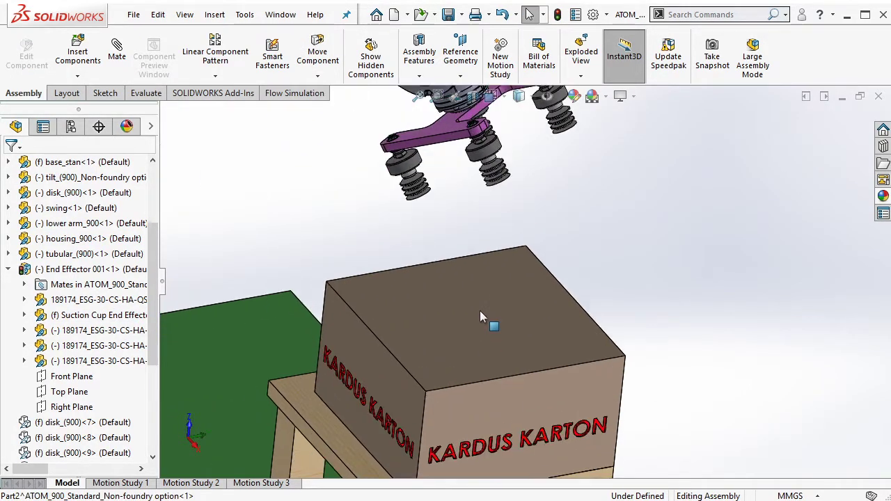
# Step: Select the top face of the KARDUS KARTON box
pyautogui.click(487, 306)
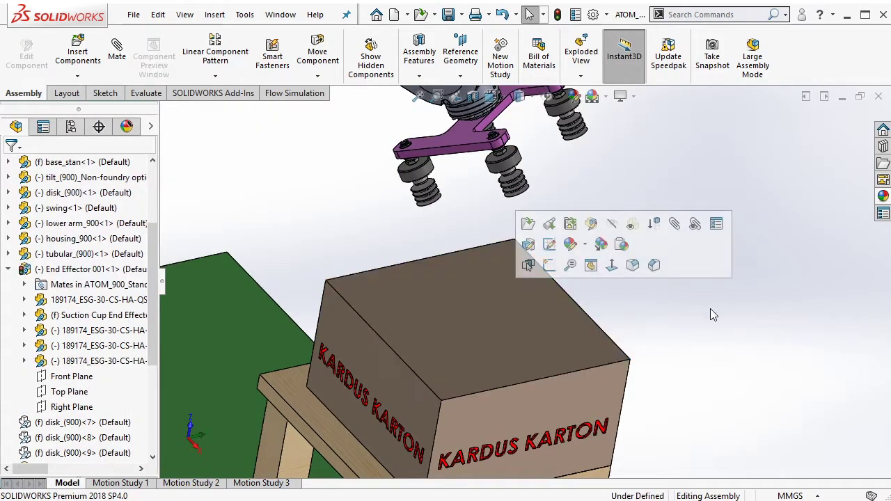
pyautogui.scroll(-2, 534, 300)
pyautogui.scroll(2, 501, 305)
pyautogui.click(462, 300)
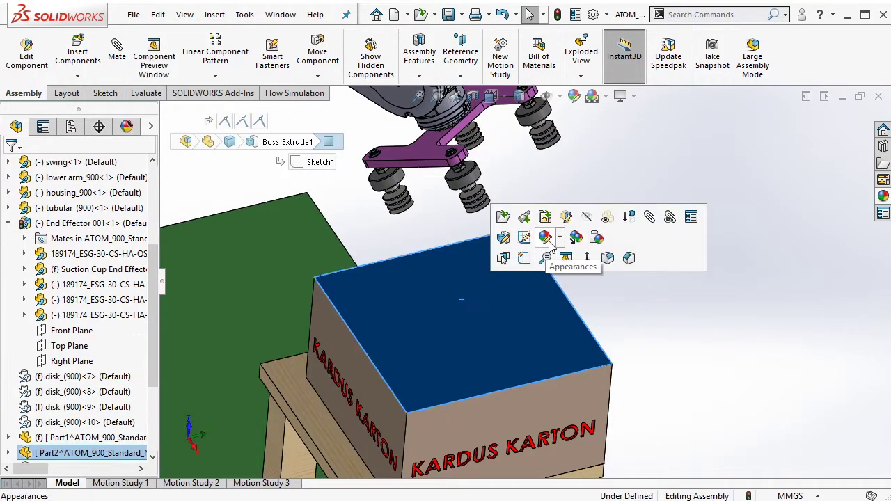
# Step: Start editing the KARDUS KARTON box part from within the assembly
pyautogui.click(565, 216)
pyautogui.scroll(2, 491, 298)
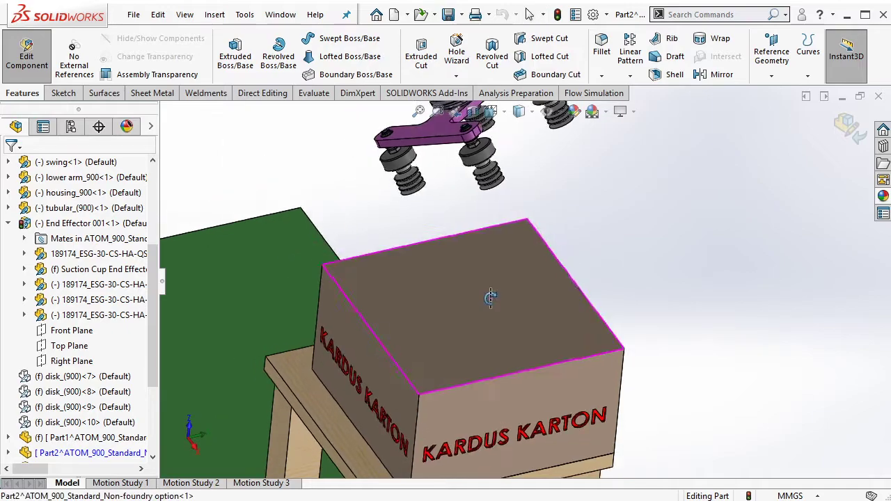
pyautogui.scroll(2, 490, 297)
pyautogui.scroll(-3, 493, 270)
pyautogui.click(493, 270)
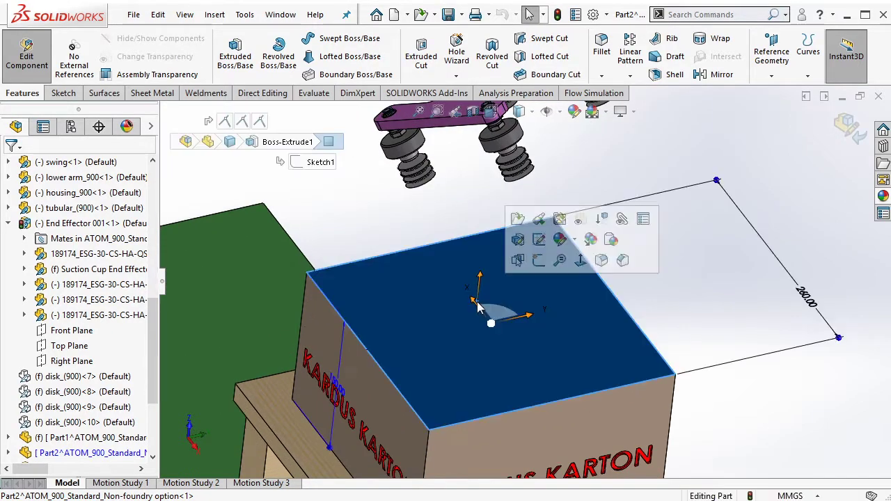
pyautogui.click(539, 263)
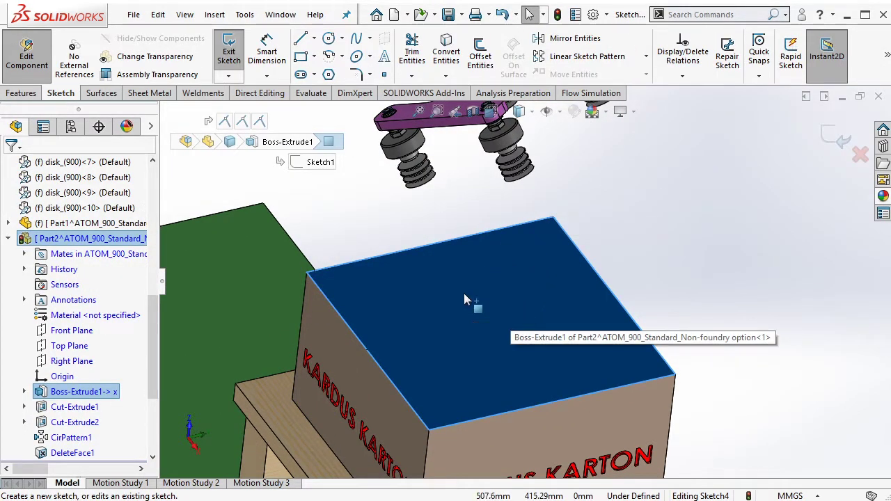
pyautogui.click(228, 52)
# Step: Suppress the DeleteFace1 feature so the hole in the box top reappears
pyautogui.scroll(-1, 118, 437)
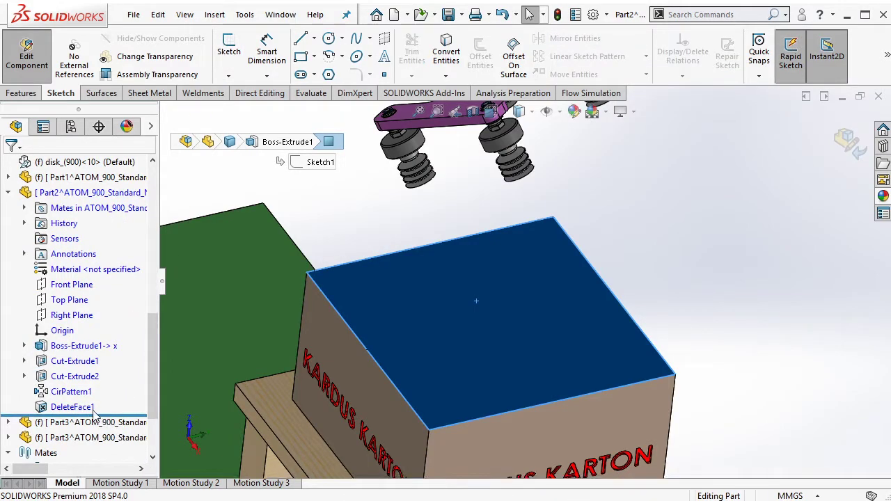
pyautogui.click(91, 409)
pyautogui.click(132, 364)
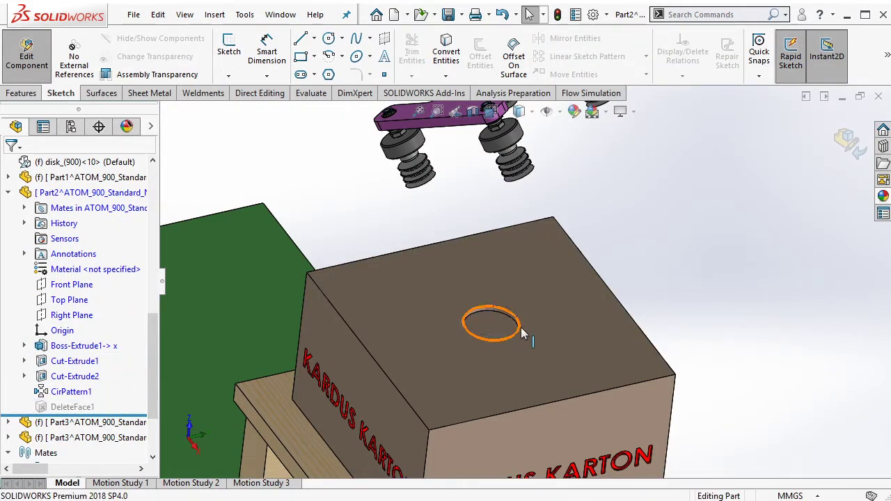
pyautogui.scroll(-5, 520, 327)
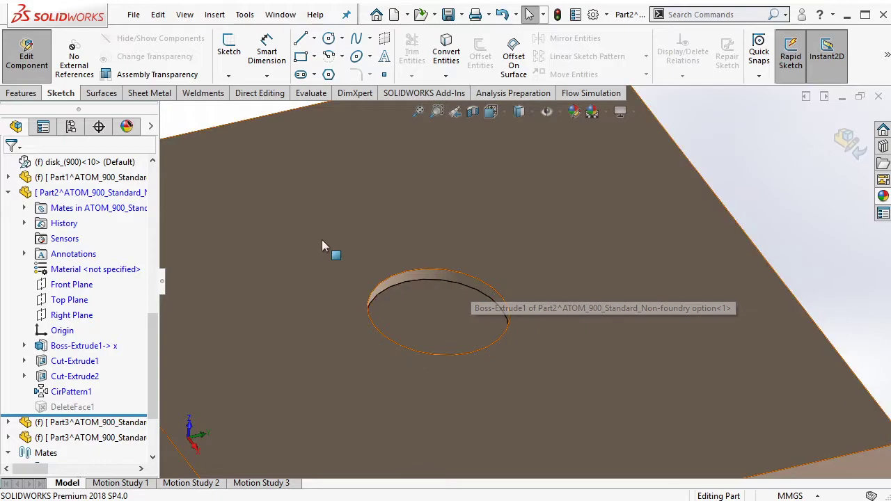
# Step: Offset the hole's inner wall by 20 mm with Move Face, then return to the assembly
pyautogui.press('m')
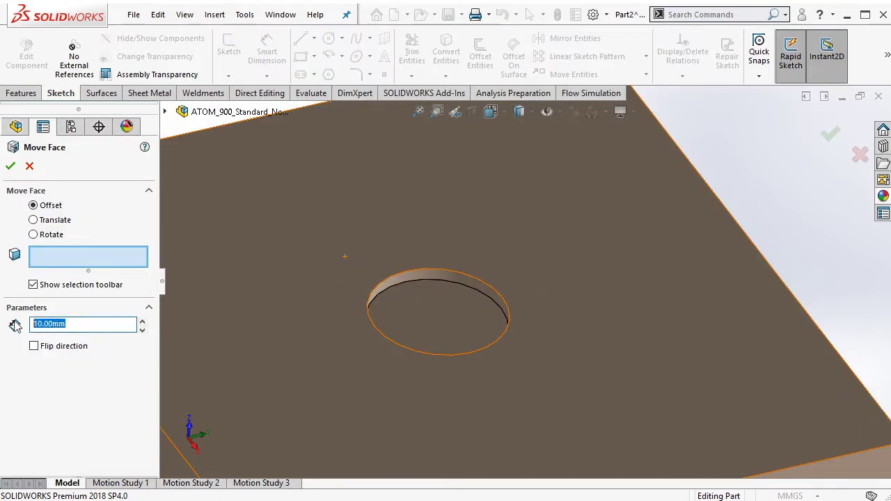
pyautogui.click(463, 282)
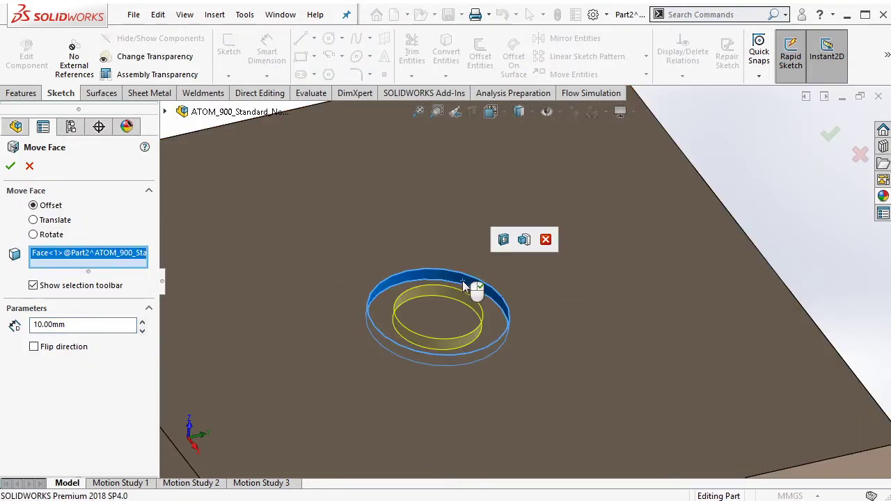
pyautogui.click(142, 323)
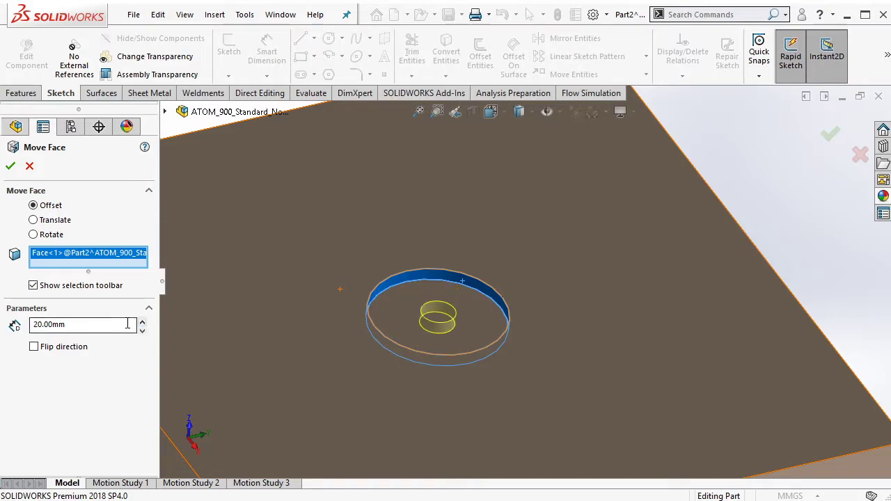
pyautogui.press('Return')
pyautogui.scroll(5, 446, 256)
pyautogui.scroll(5, 703, 248)
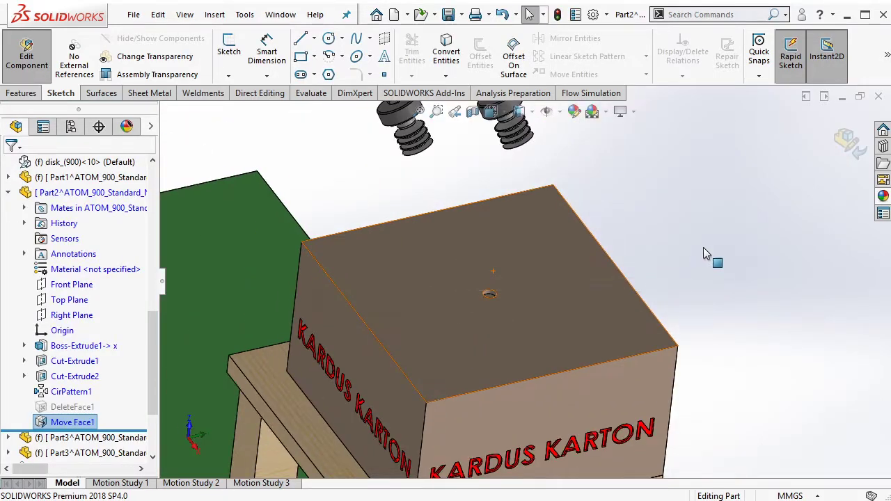
pyautogui.scroll(3, 563, 278)
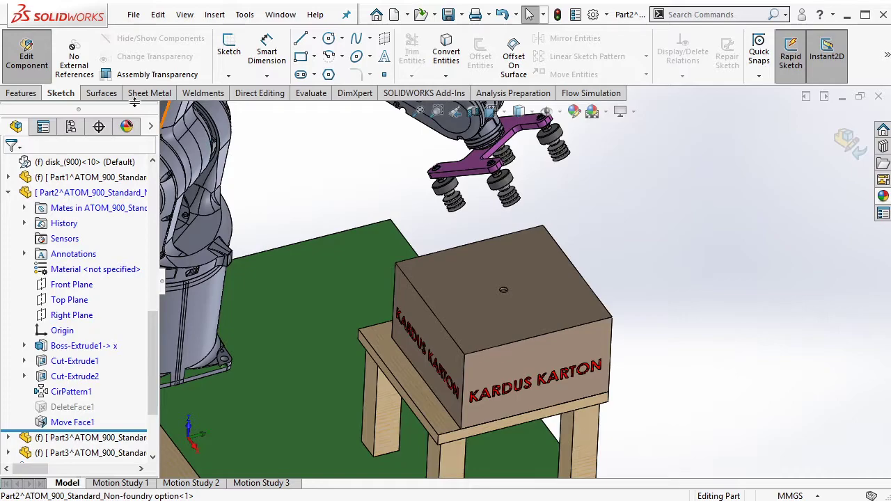
pyautogui.click(26, 61)
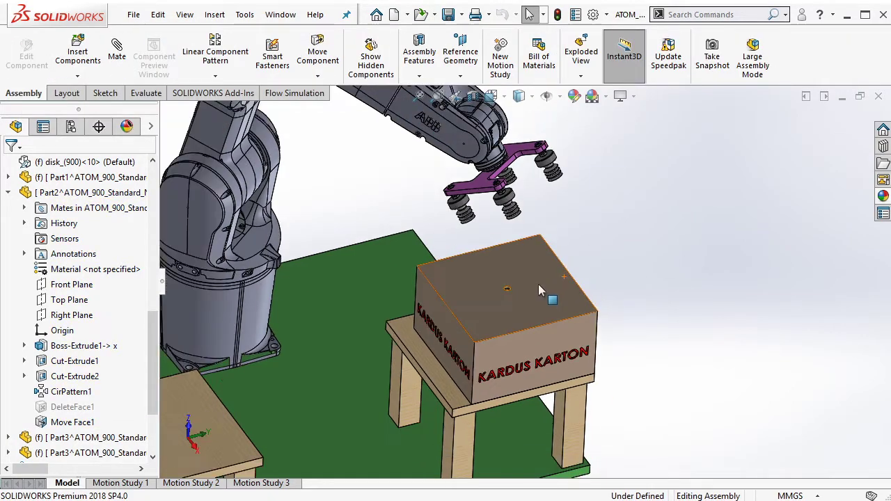
# Step: Mate the arm's end disk concentric with the hole in the box top
pyautogui.scroll(-2, 538, 284)
pyautogui.scroll(-2, 557, 278)
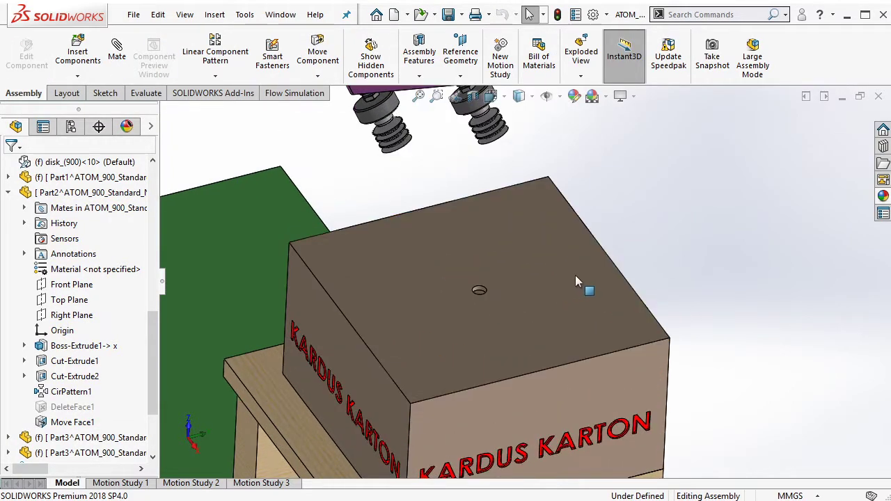
pyautogui.scroll(3, 575, 275)
pyautogui.scroll(1, 581, 277)
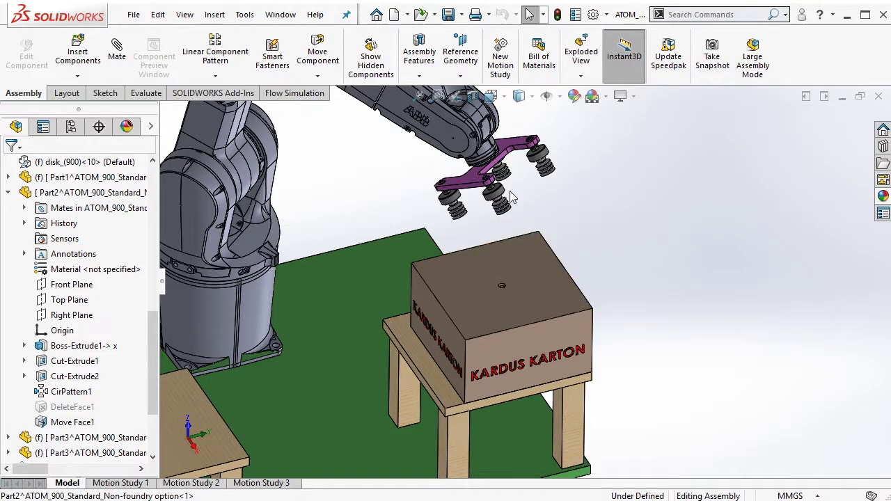
pyautogui.scroll(-3, 474, 122)
pyautogui.scroll(-2, 474, 122)
pyautogui.scroll(-2, 465, 161)
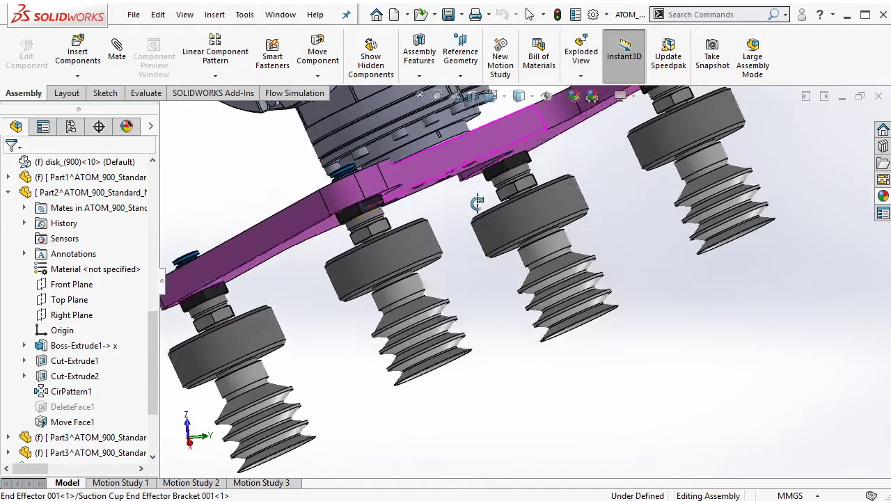
pyautogui.scroll(-2, 457, 156)
pyautogui.click(413, 150)
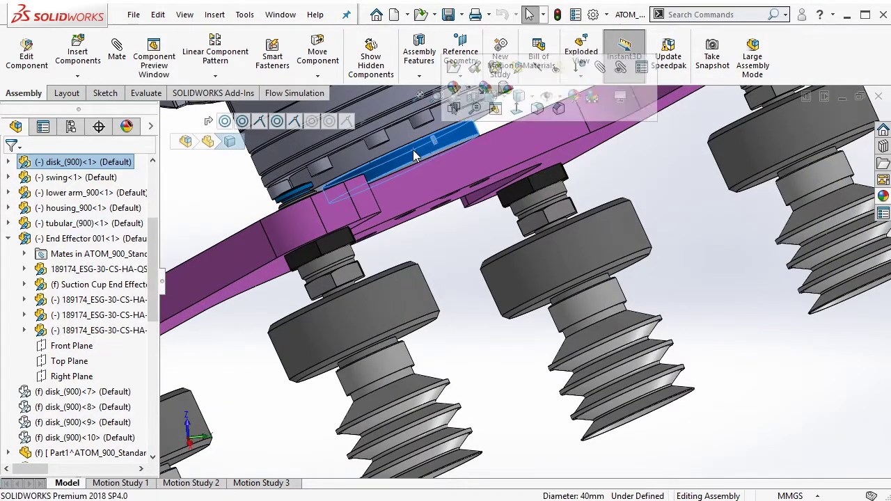
pyautogui.click(603, 91)
pyautogui.scroll(3, 578, 410)
pyautogui.scroll(-5, 520, 374)
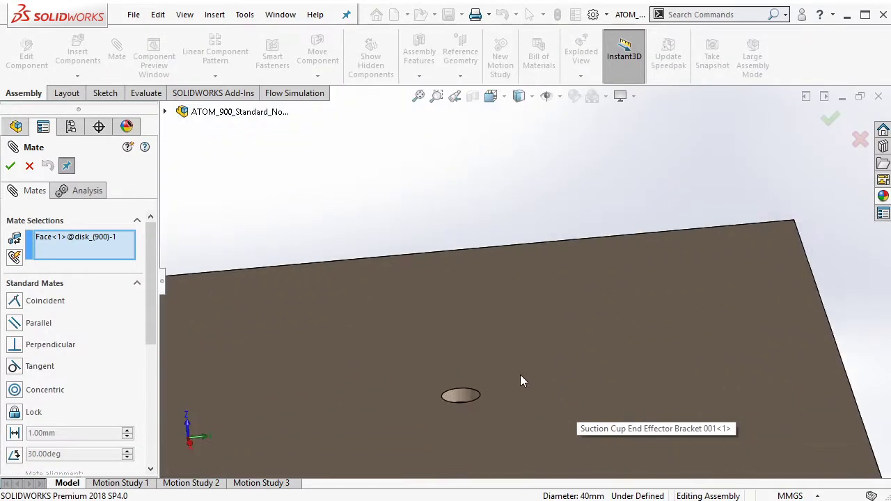
pyautogui.click(465, 396)
pyautogui.scroll(5, 584, 341)
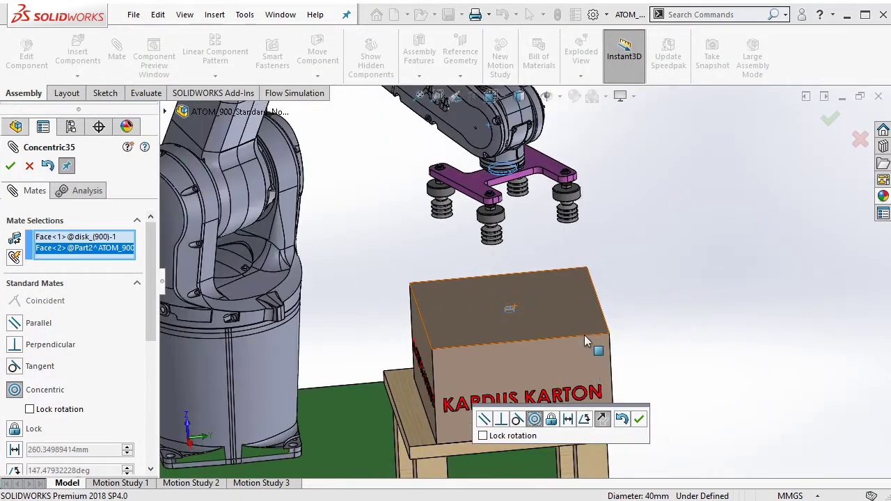
pyautogui.click(639, 419)
# Step: Make the gripper bracket's side face parallel to the box's front face
pyautogui.scroll(-2, 536, 202)
pyautogui.scroll(-2, 535, 201)
pyautogui.click(519, 175)
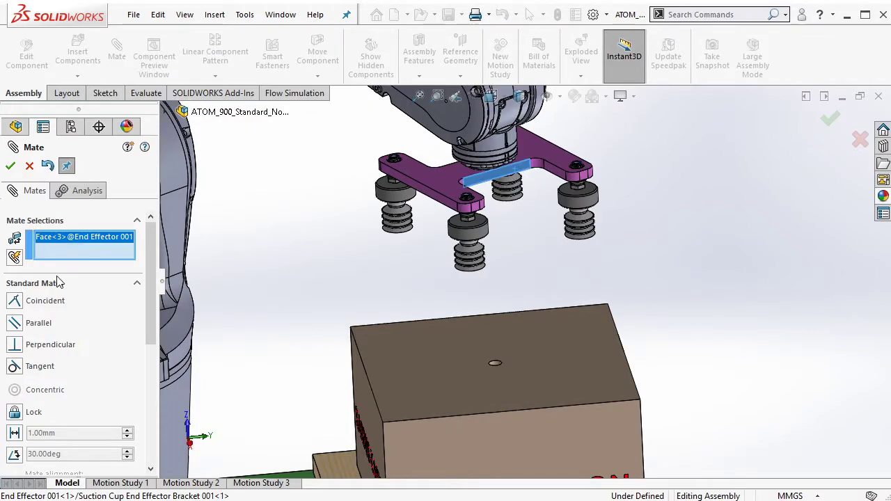
pyautogui.click(575, 430)
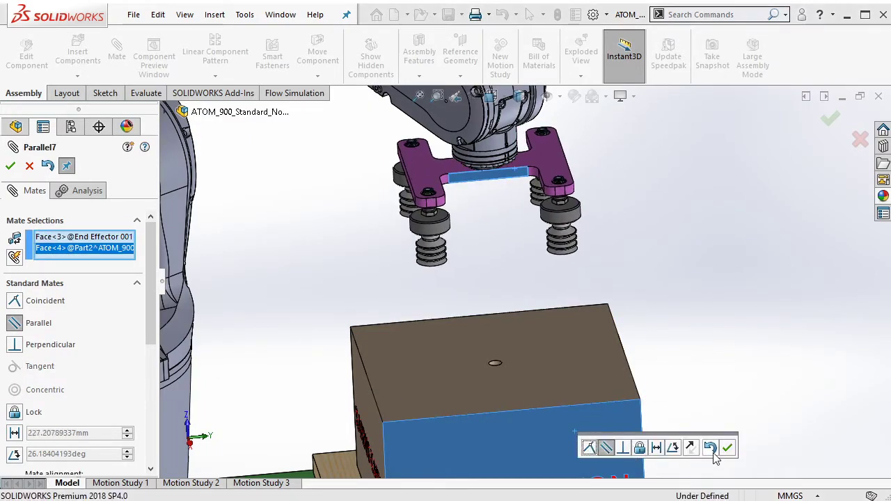
pyautogui.click(727, 447)
# Step: Mate the suction cup rim coincident with the box's top face
pyautogui.click(580, 341)
pyautogui.scroll(-2, 601, 184)
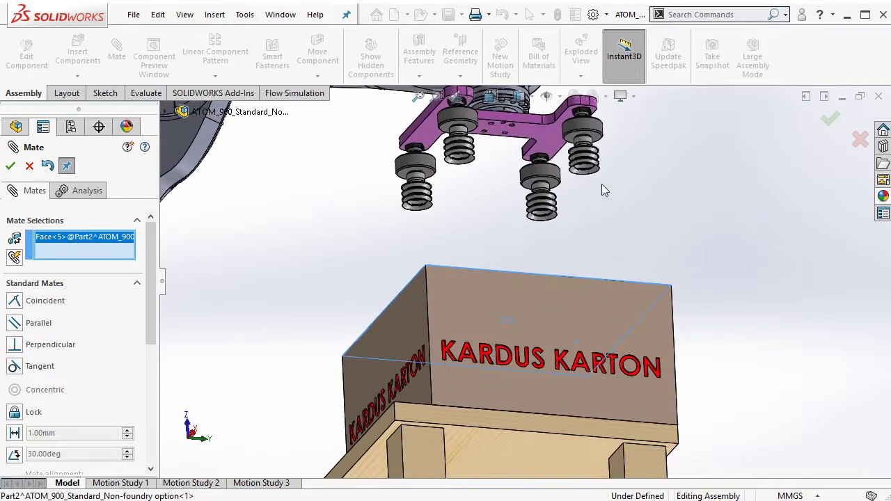
pyautogui.scroll(-3, 602, 184)
pyautogui.scroll(-2, 572, 199)
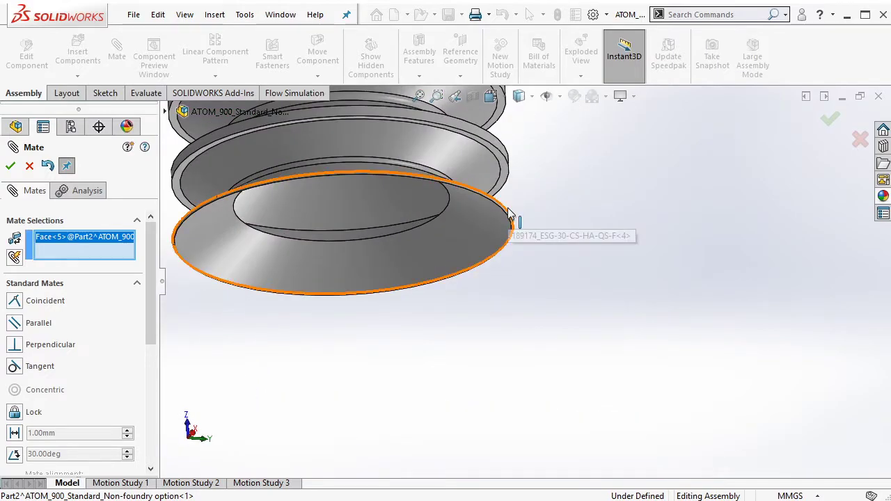
pyautogui.click(510, 216)
pyautogui.click(704, 250)
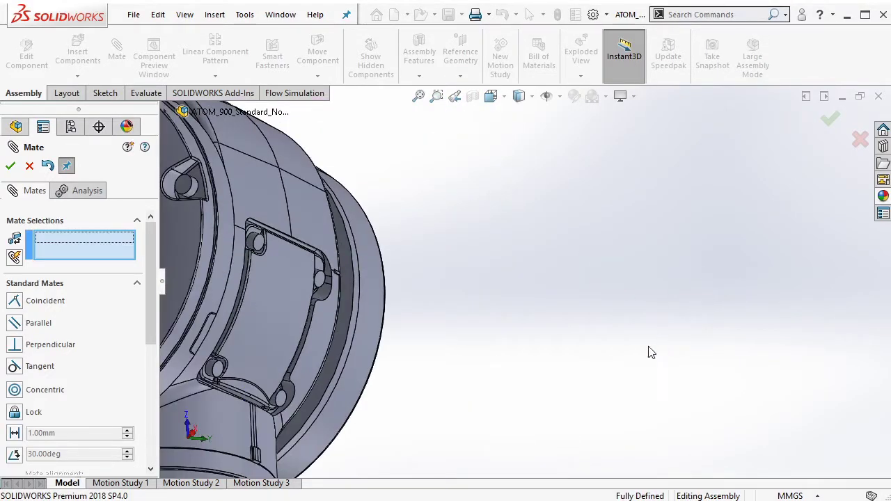
pyautogui.scroll(3, 592, 352)
pyautogui.scroll(3, 543, 344)
pyautogui.press('Escape')
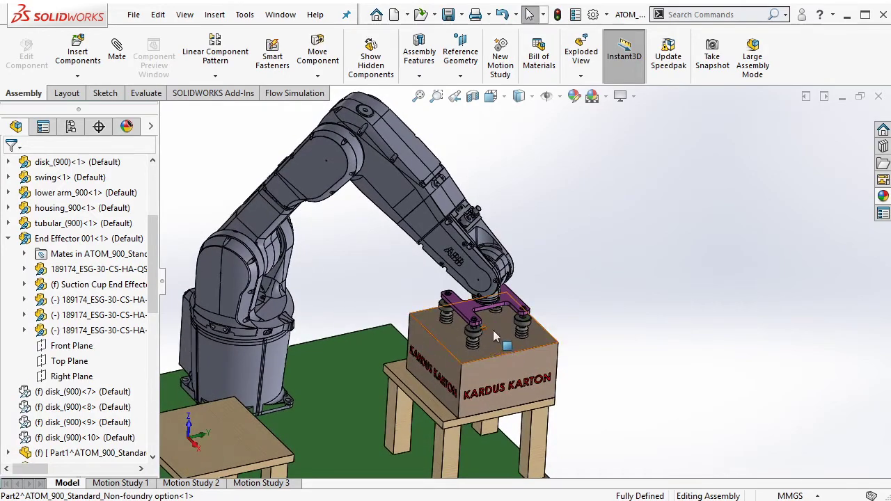
# Step: Check that the gripper bracket is now locked in place
pyautogui.scroll(-2, 502, 337)
pyautogui.click(529, 306)
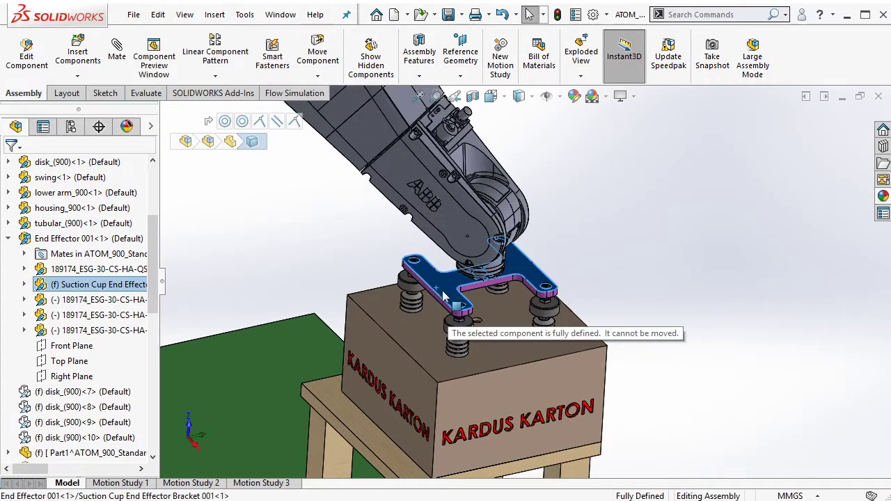
pyautogui.click(529, 345)
# Step: Confirm the arm no longer moves and inspect the Coincident31 mate
pyautogui.moveTo(475, 240); pyautogui.dragTo(462, 255)
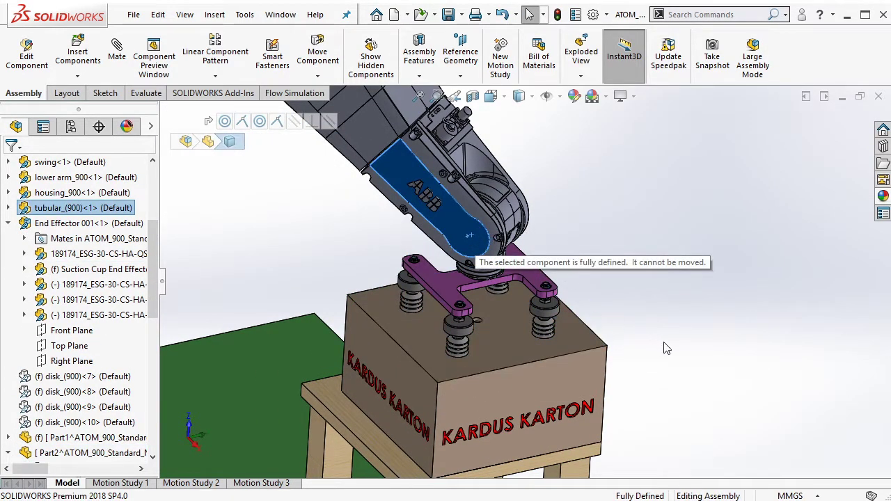
pyautogui.press('Escape')
pyautogui.moveTo(153, 305); pyautogui.dragTo(76, 456)
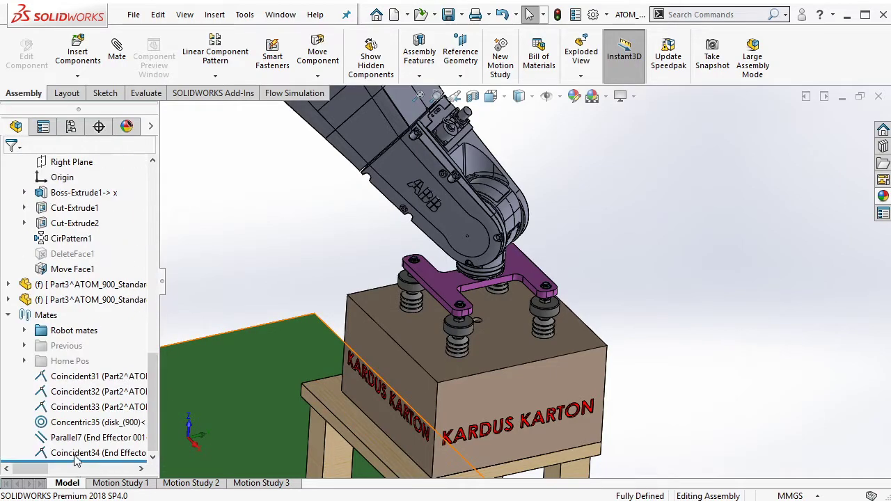
pyautogui.click(66, 377)
pyautogui.press('Escape')
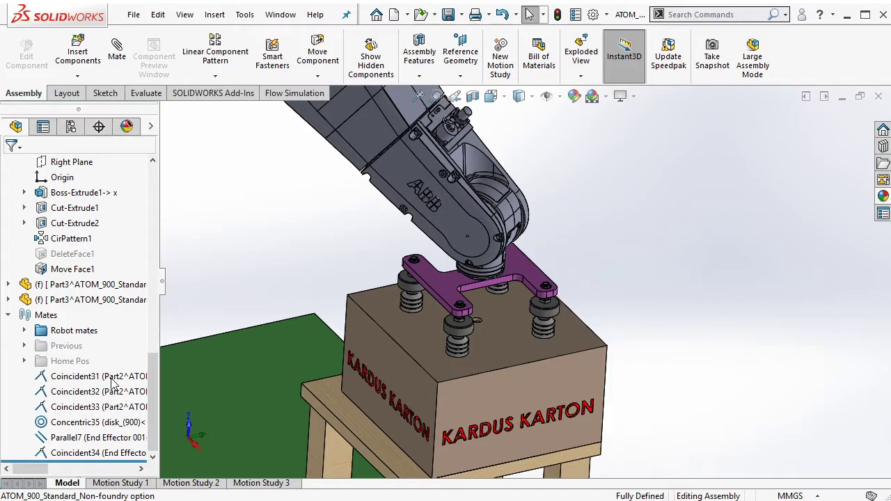
# Step: Group Coincident31 through Coincident34 into a new mate folder named Posisi 1
pyautogui.click(112, 378)
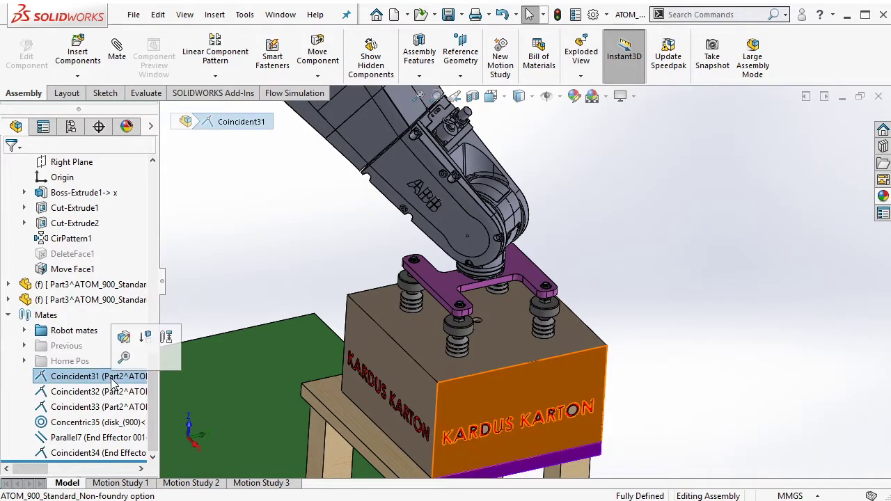
pyautogui.keyDown('shift'); pyautogui.click(105, 453); pyautogui.keyUp('shift')
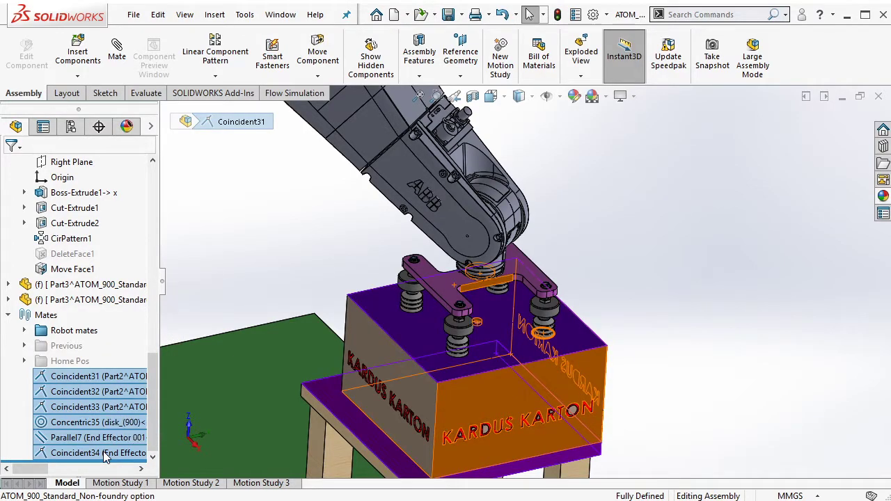
pyautogui.rightClick(104, 454)
pyautogui.click(146, 366)
pyautogui.write('Posisi 1')
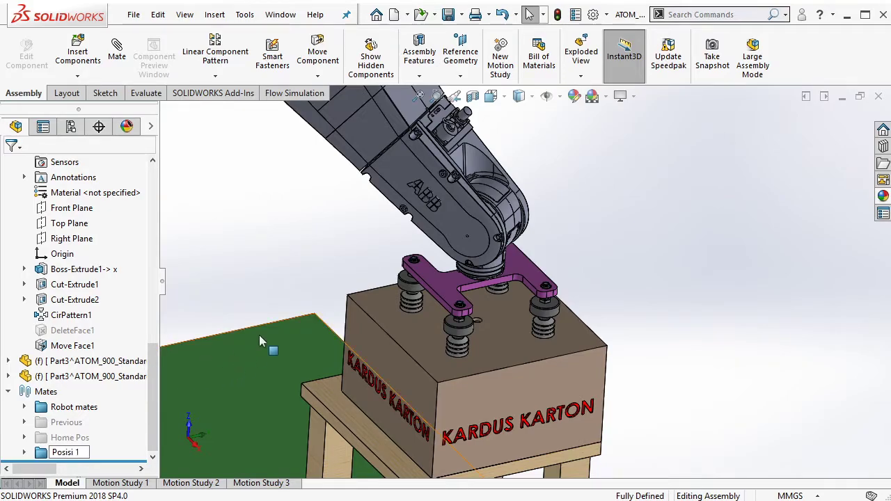
pyautogui.click(259, 279)
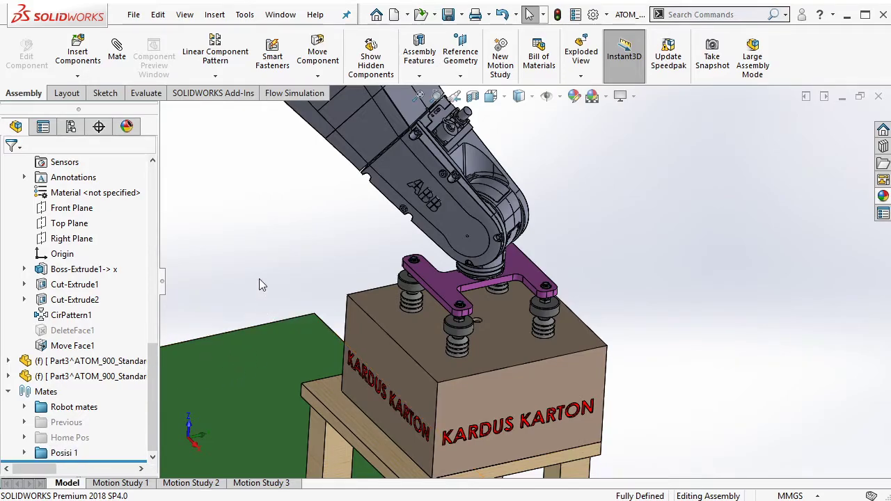
# Step: Delete the Posisi 1 folder while keeping its mates
pyautogui.moveTo(264, 279)
pyautogui.mouseDown(button='middle')
pyautogui.moveTo(480, 299)
pyautogui.moveTo(566, 356)
pyautogui.mouseUp(button='middle')
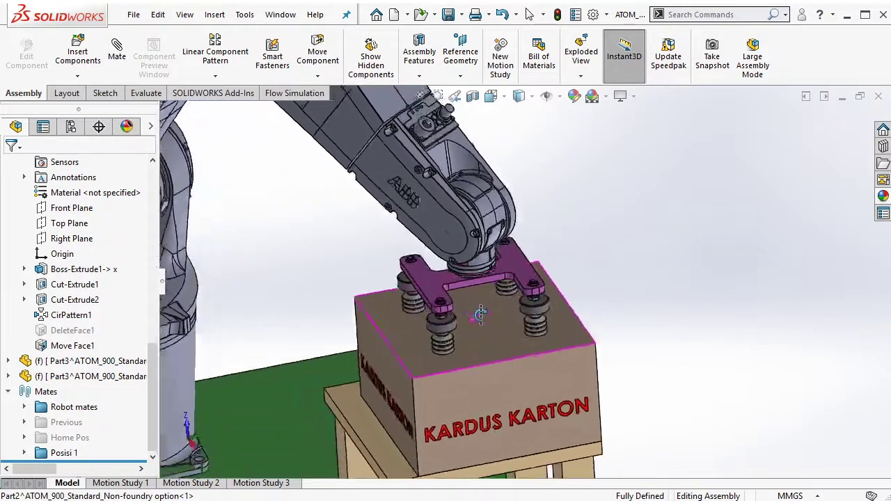
pyautogui.moveTo(519, 341); pyautogui.dragTo(487, 324, button='middle')
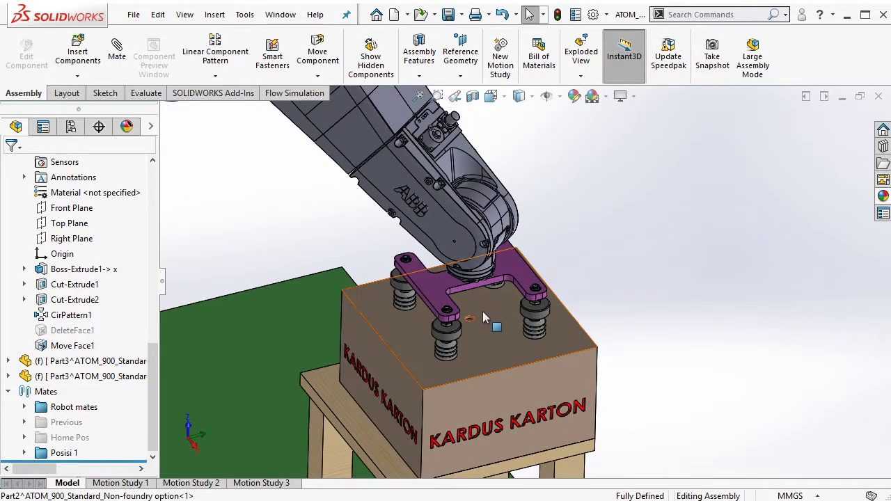
pyautogui.scroll(-5, 482, 321)
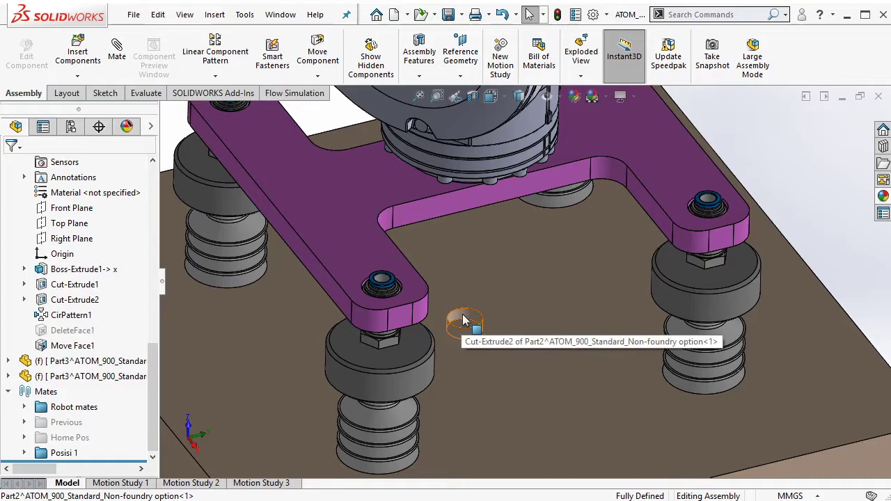
pyautogui.scroll(3, 466, 320)
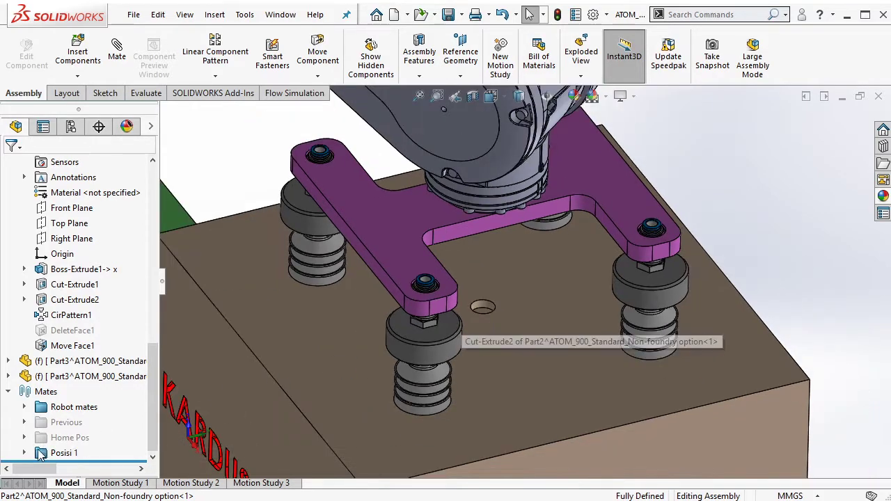
pyautogui.click(56, 453)
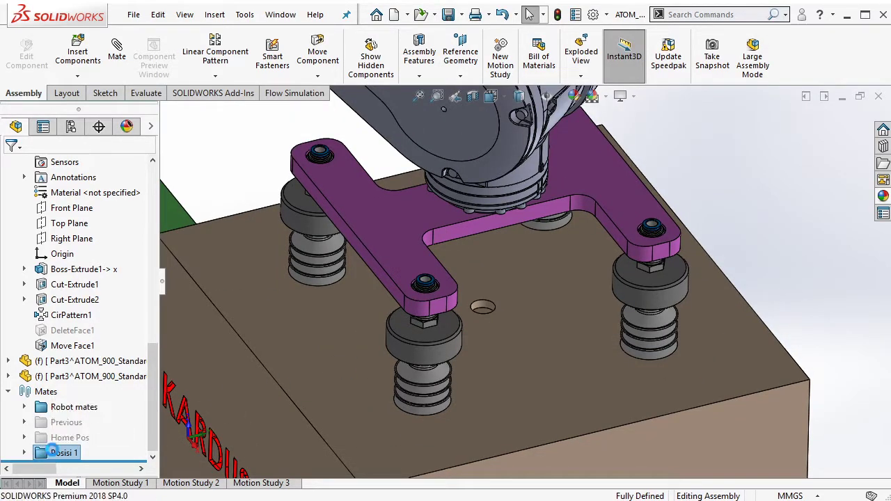
pyautogui.press('Delete')
# Step: Review the Coincident31, Coincident32, Coincident33 and Concentric35 mates in the tree
pyautogui.click(78, 380)
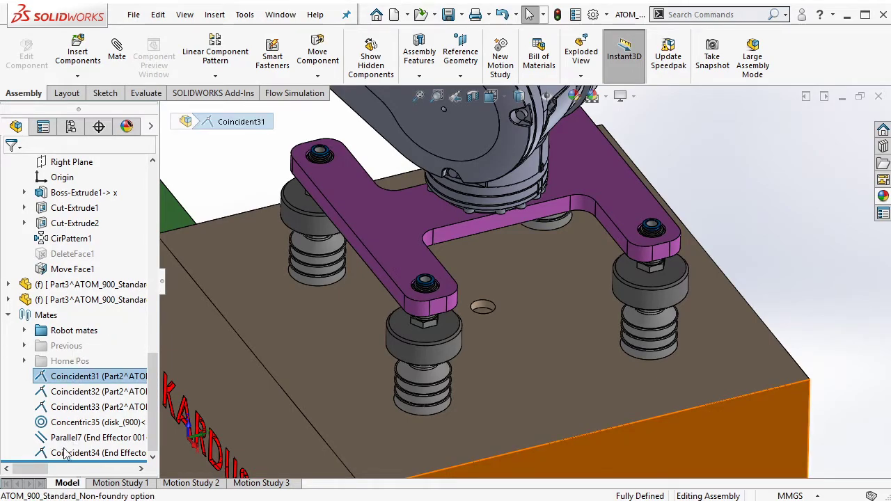
pyautogui.press('f')
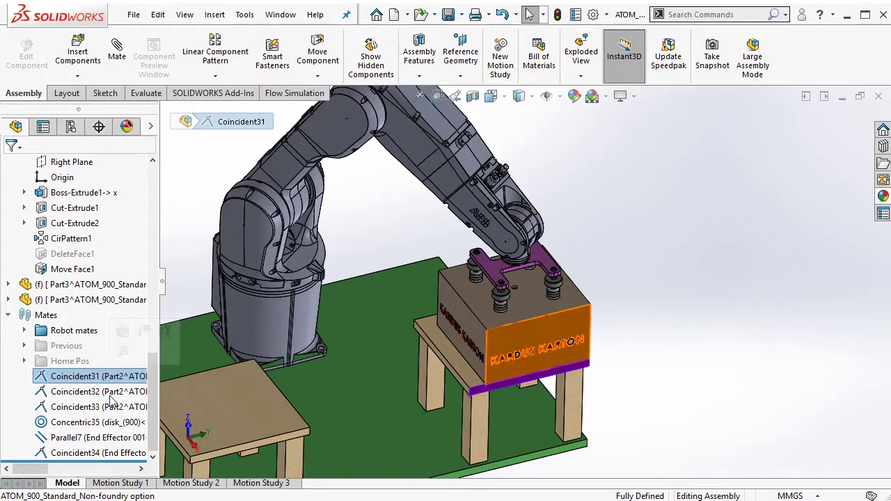
pyautogui.click(109, 394)
pyautogui.click(104, 407)
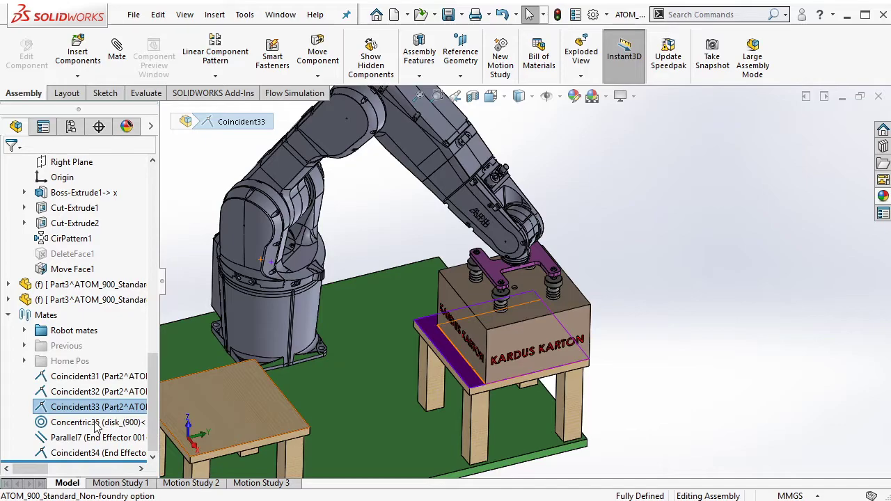
pyautogui.click(96, 422)
pyautogui.keyDown('shift'); pyautogui.click(103, 454); pyautogui.keyUp('shift')
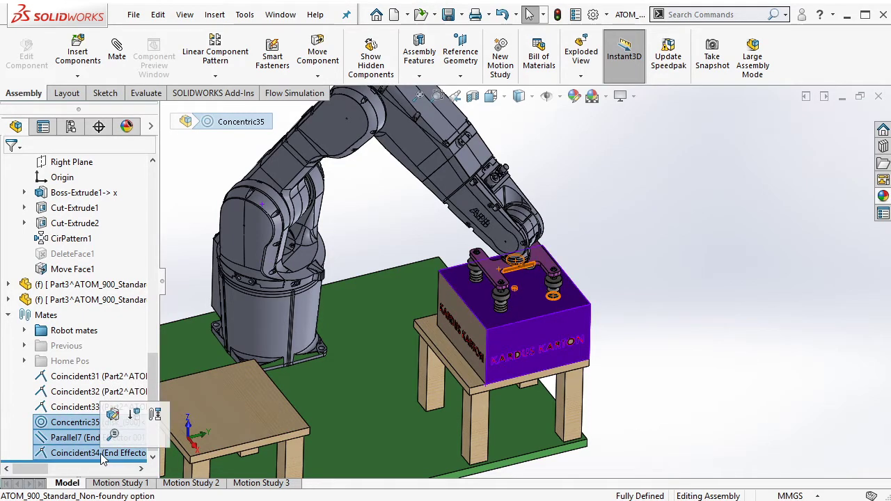
pyautogui.click(109, 425)
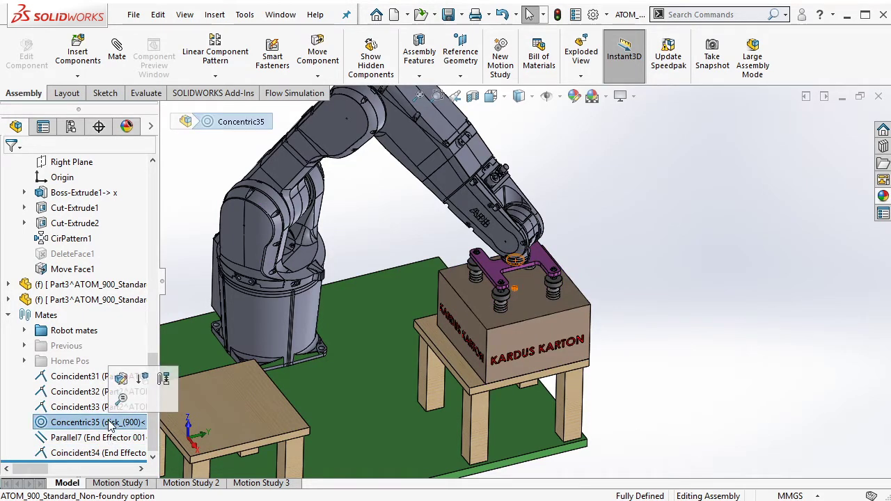
pyautogui.scroll(-3, 503, 268)
# Step: Select the KARDUS KARTON box and start editing the part in place
pyautogui.click(456, 259)
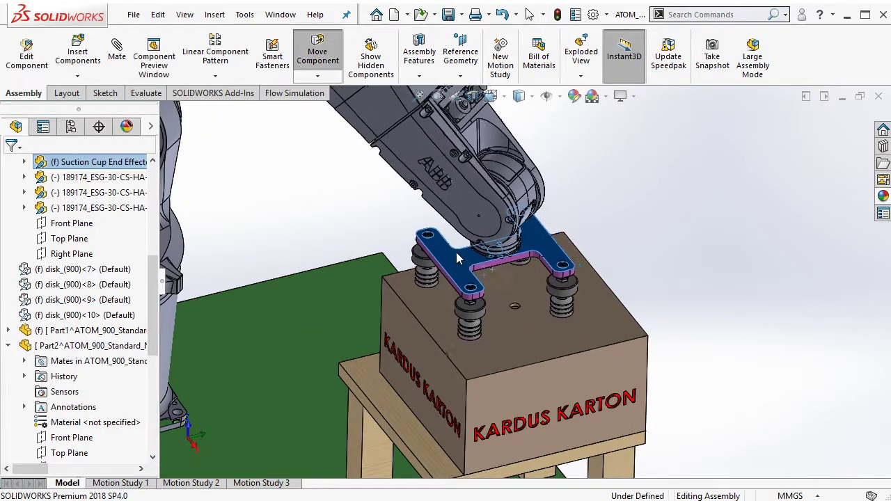
pyautogui.press('Escape')
pyautogui.scroll(-4, 545, 299)
pyautogui.click(534, 295)
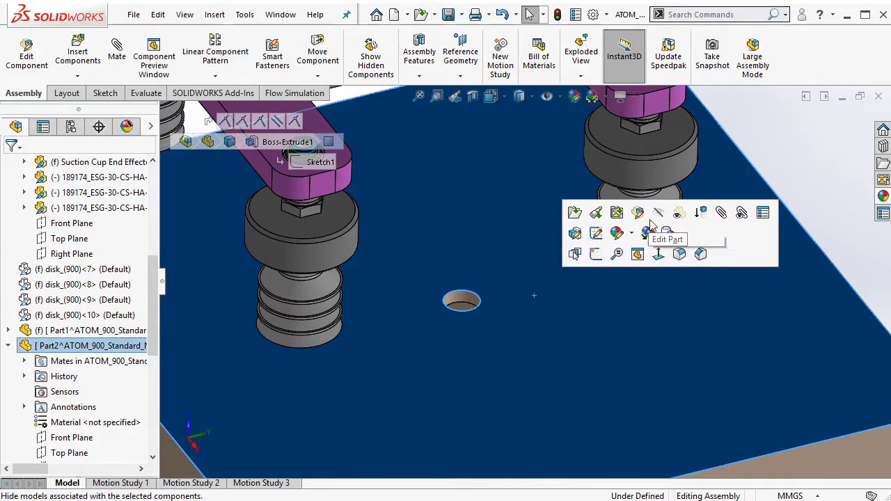
pyautogui.click(647, 232)
pyautogui.scroll(-3, 547, 259)
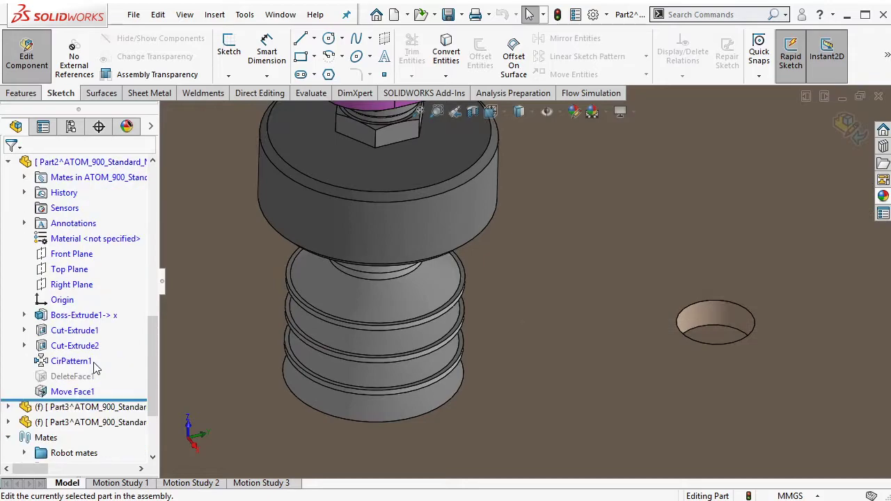
pyautogui.scroll(3, 682, 295)
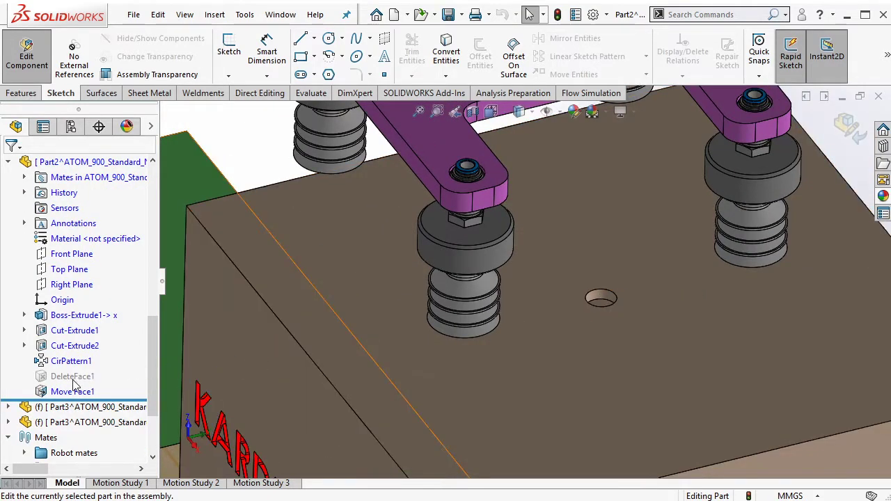
# Step: Delete the hole's wall and bottom faces to patch the box top, then exit editing
pyautogui.click(204, 134)
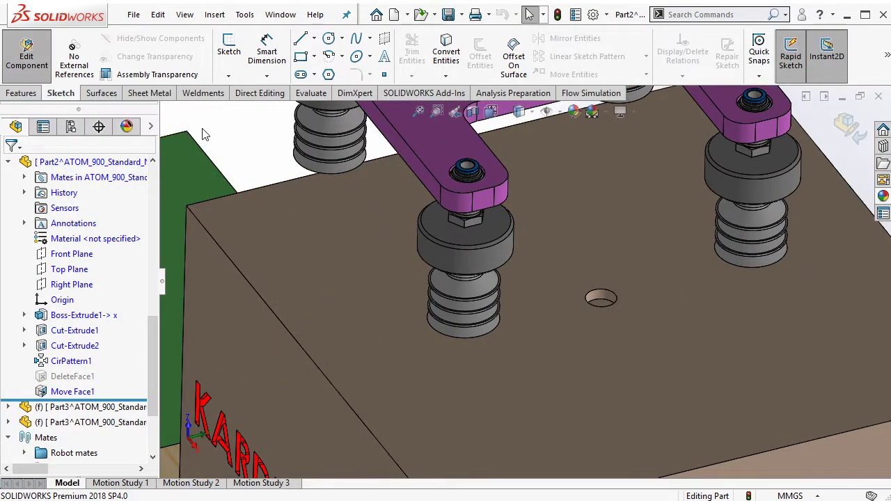
pyautogui.click(259, 93)
pyautogui.click(452, 55)
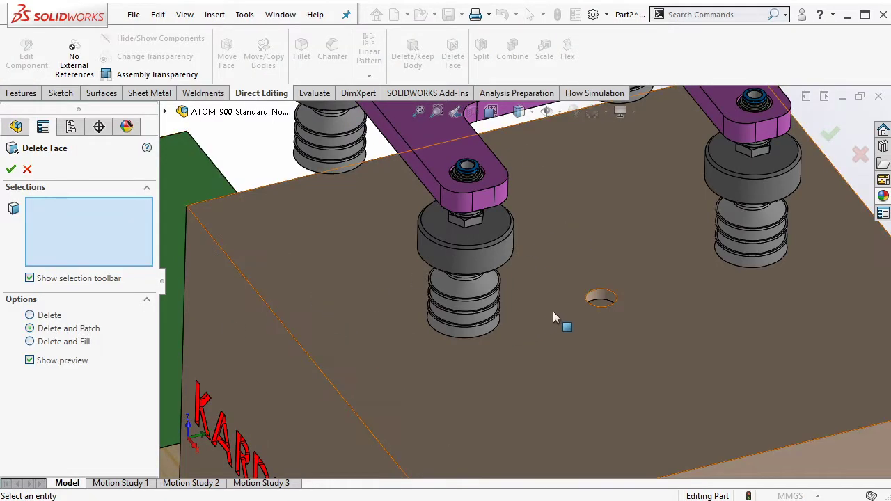
pyautogui.scroll(-5, 567, 317)
pyautogui.click(623, 299)
pyautogui.click(616, 273)
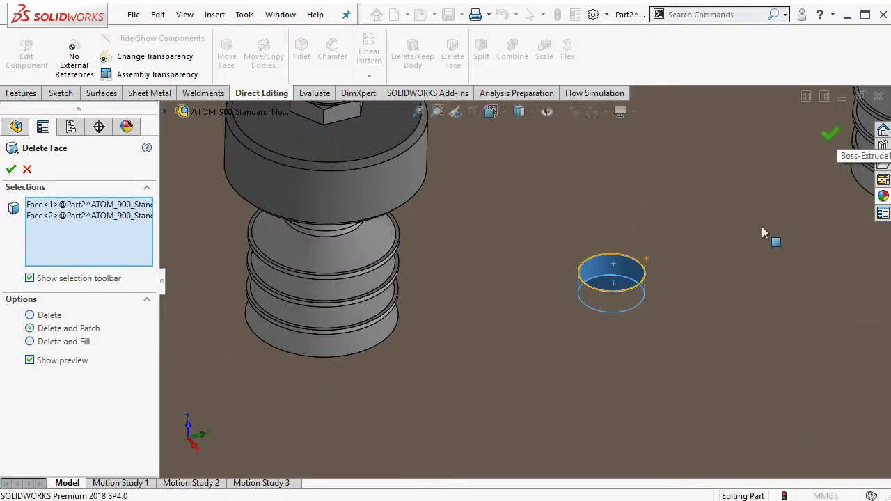
pyautogui.press('Return')
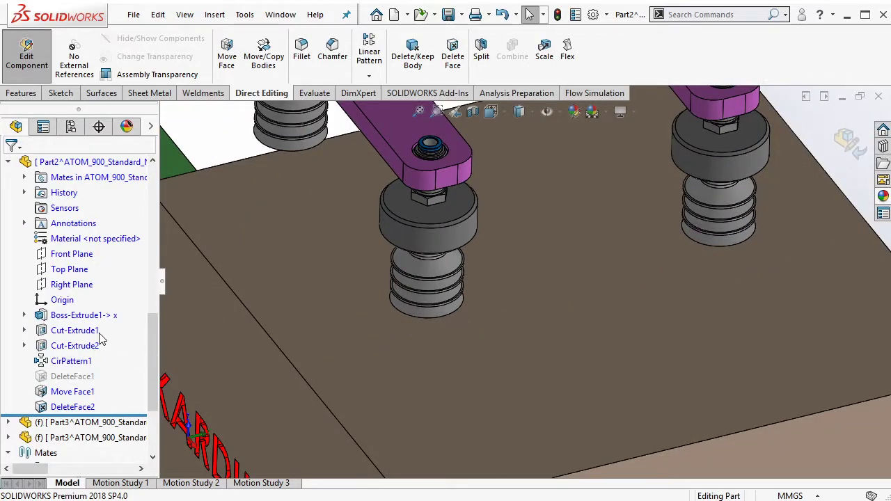
pyautogui.scroll(4, 522, 306)
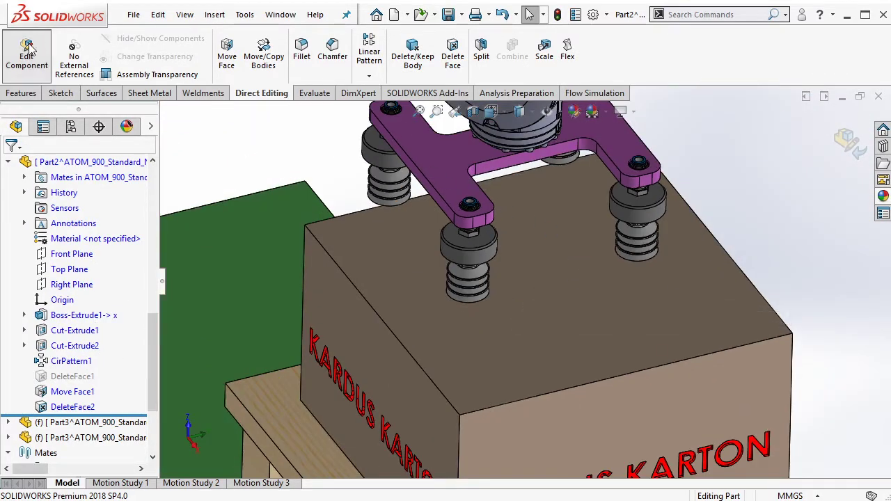
pyautogui.click(23, 57)
# Step: Collapse the feature tree and drag the gripper bracket up and to the right
pyautogui.rightClick(129, 273)
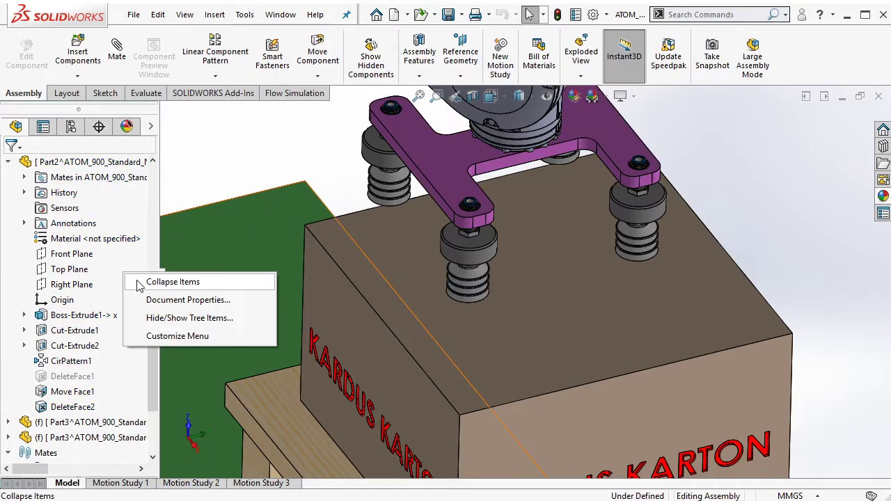
pyautogui.click(160, 281)
pyautogui.scroll(3, 686, 207)
pyautogui.scroll(-2, 540, 239)
pyautogui.moveTo(539, 239)
pyautogui.mouseDown()
pyautogui.moveTo(582, 257)
pyautogui.moveTo(525, 286)
pyautogui.moveTo(597, 188)
pyautogui.mouseUp()
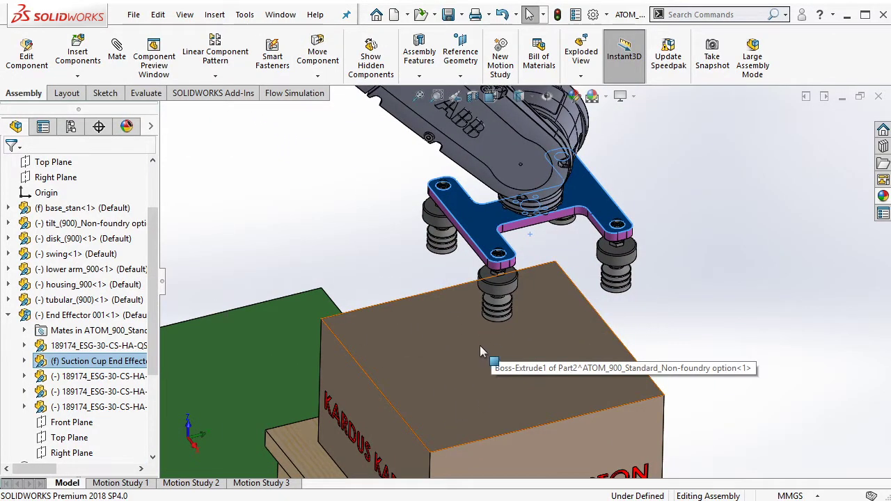
pyautogui.click(648, 218)
pyautogui.moveTo(619, 243); pyautogui.dragTo(648, 218, button='middle')
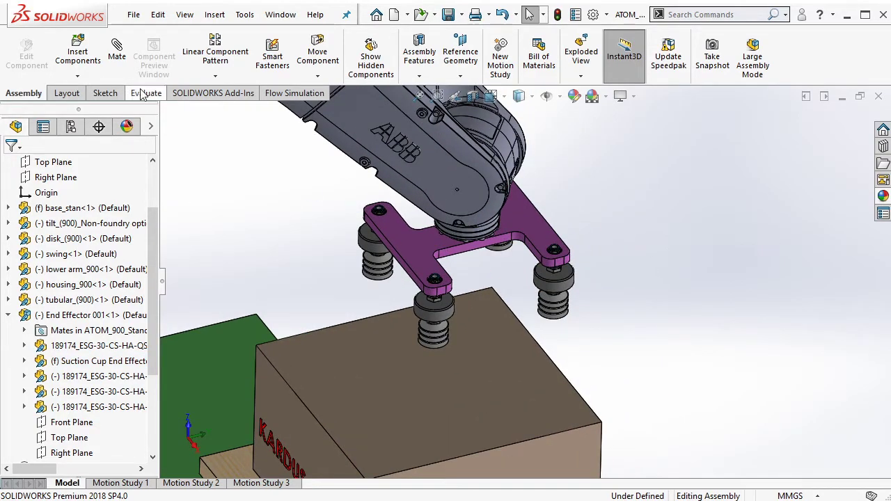
# Step: Add a Width mate centring the bracket between two opposite box side faces
pyautogui.click(117, 49)
pyautogui.scroll(-10, 156, 308)
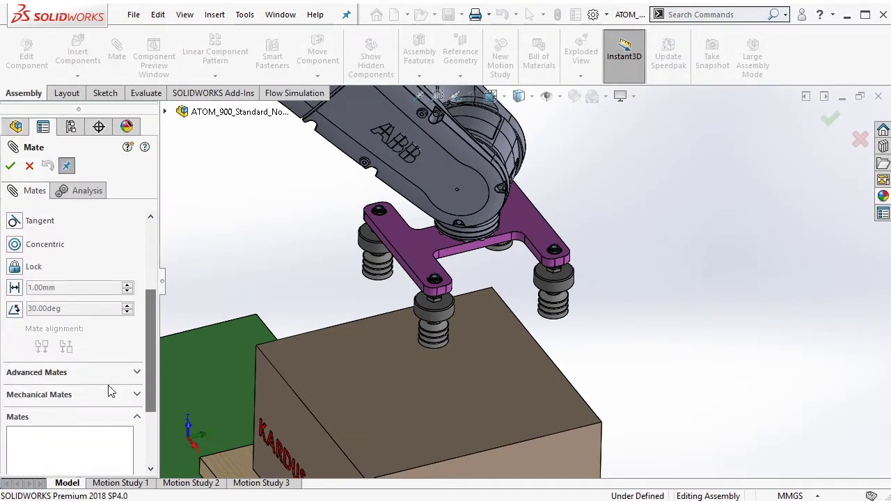
pyautogui.click(42, 259)
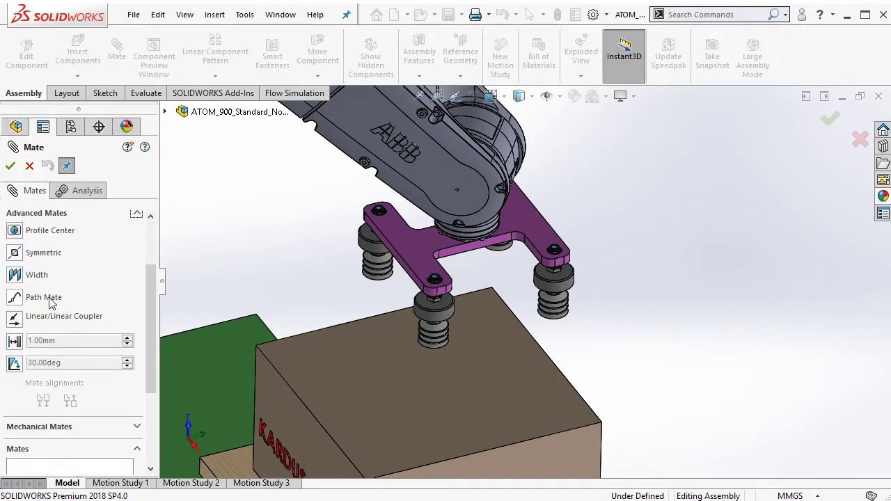
pyautogui.click(15, 275)
pyautogui.scroll(3, 432, 292)
pyautogui.moveTo(449, 345); pyautogui.dragTo(451, 347, button='middle')
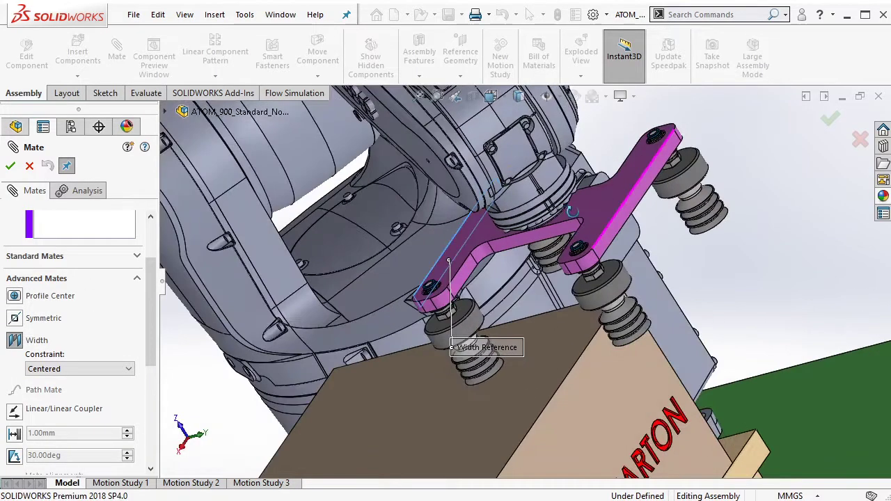
pyautogui.click(616, 234)
pyautogui.scroll(2, 568, 341)
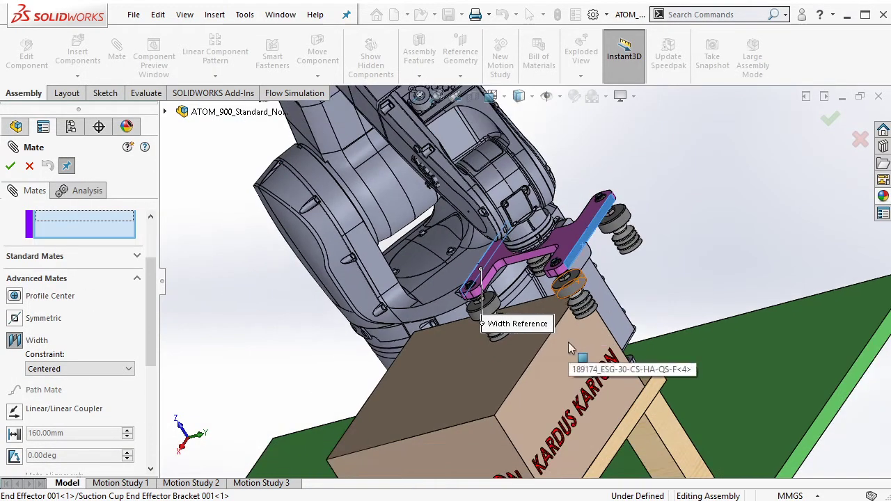
pyautogui.click(568, 341)
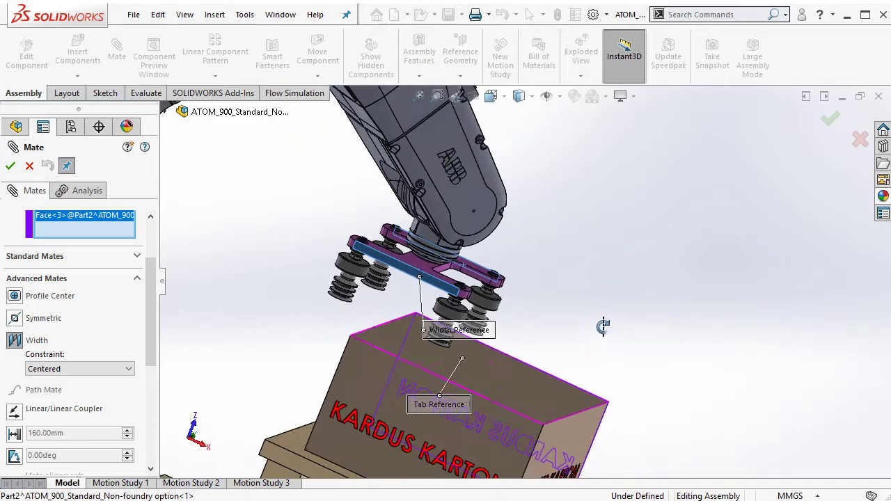
pyautogui.click(458, 408)
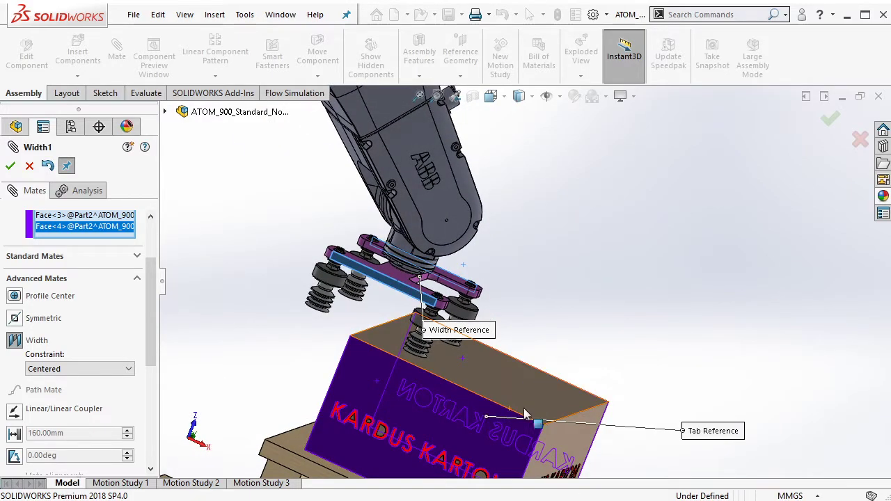
pyautogui.click(11, 166)
# Step: Add a second Width mate centring the bracket on the box in the other direction
pyautogui.click(14, 275)
pyautogui.scroll(5, 406, 271)
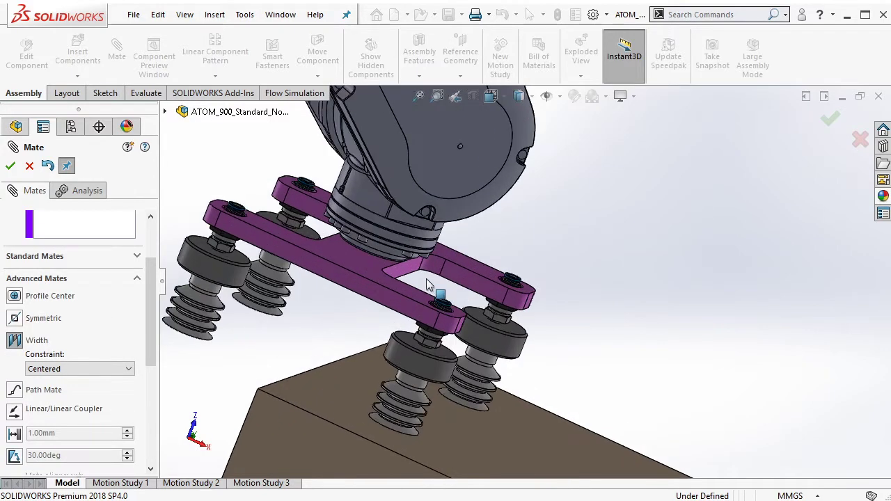
pyautogui.scroll(3, 405, 271)
pyautogui.click(367, 253)
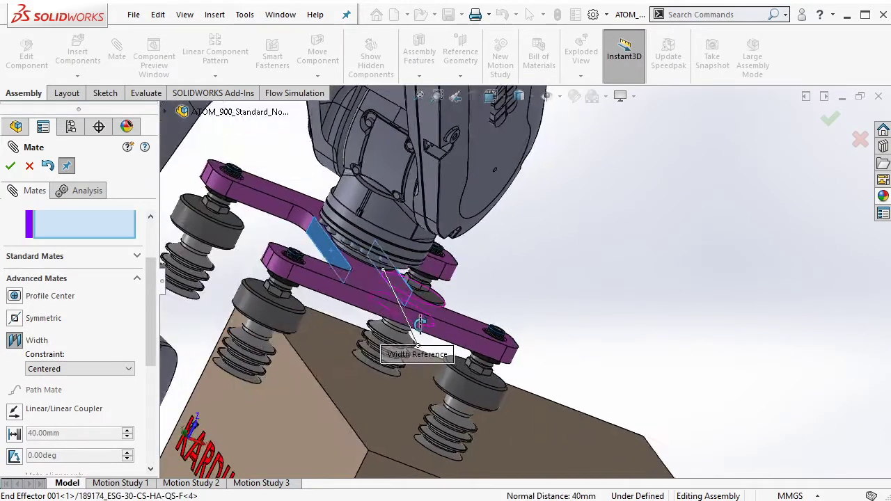
pyautogui.scroll(-3, 310, 433)
pyautogui.click(562, 421)
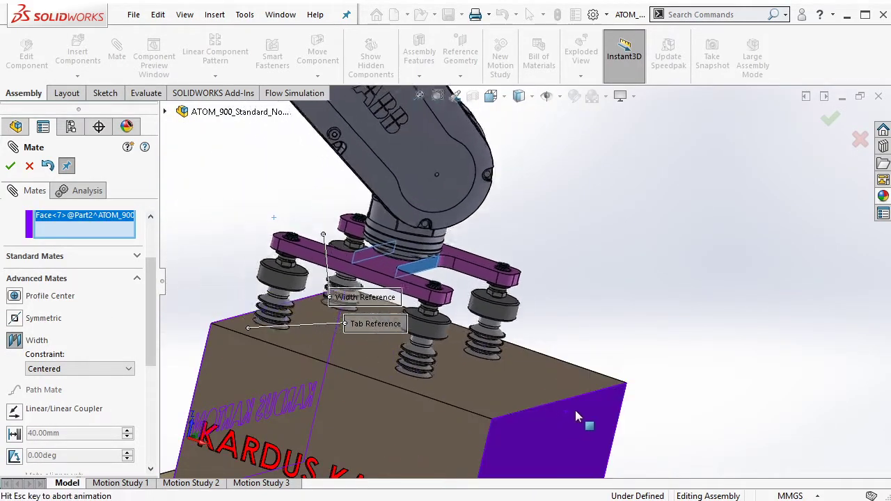
pyautogui.click(425, 336)
# Step: Close the Mate tool, test whether the robot arm moves, and select the box's top face
pyautogui.press('Escape')
pyautogui.scroll(-3, 554, 344)
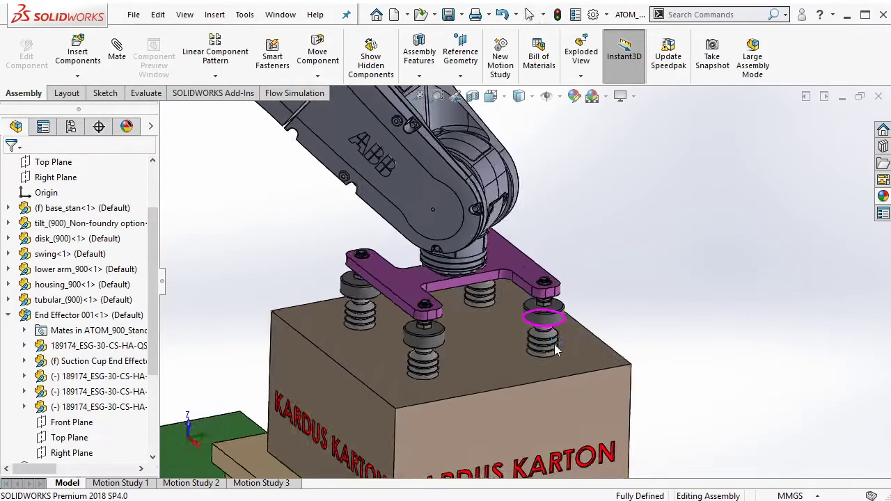
pyautogui.scroll(-3, 547, 309)
pyautogui.scroll(-2, 548, 309)
pyautogui.click(407, 174)
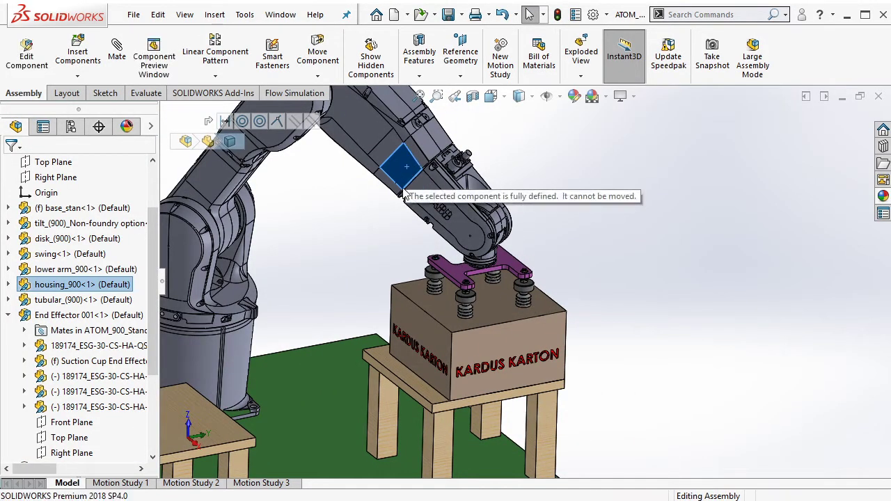
pyautogui.scroll(-3, 510, 301)
pyautogui.click(506, 314)
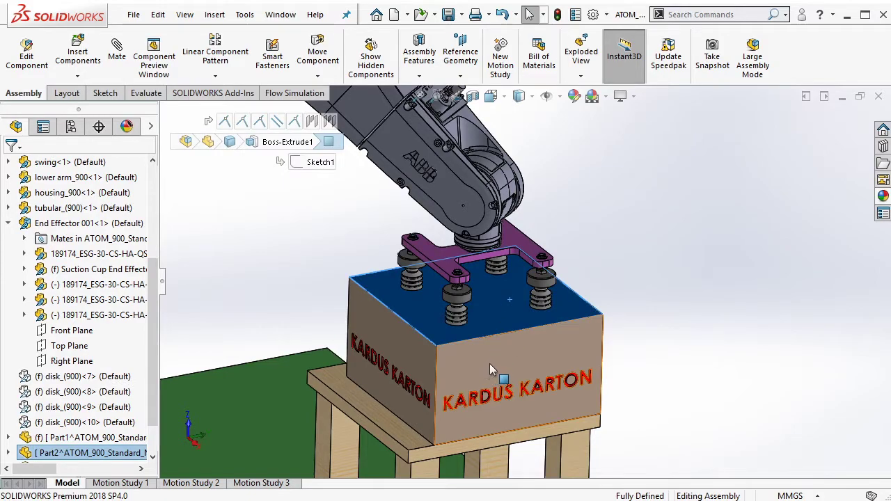
# Step: Select mates Coincident31 through Width2 and add them to a new folder
pyautogui.scroll(3, 493, 367)
pyautogui.scroll(-1, 151, 449)
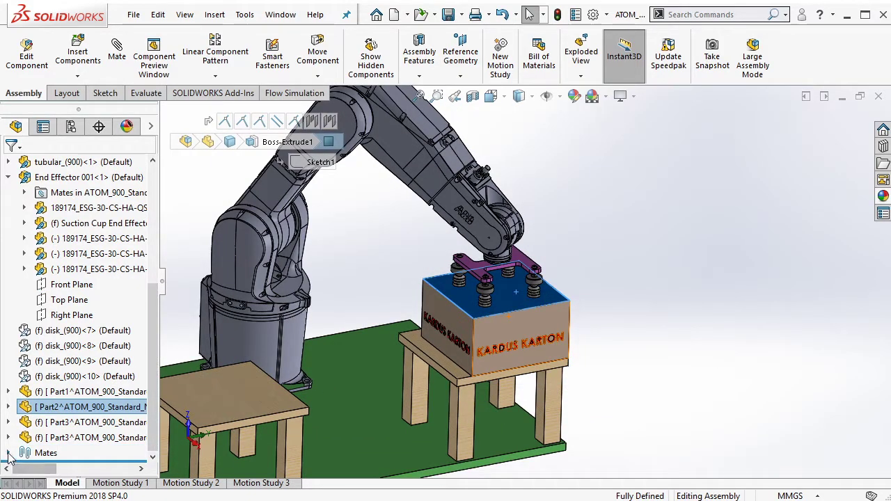
pyautogui.scroll(-3, 78, 425)
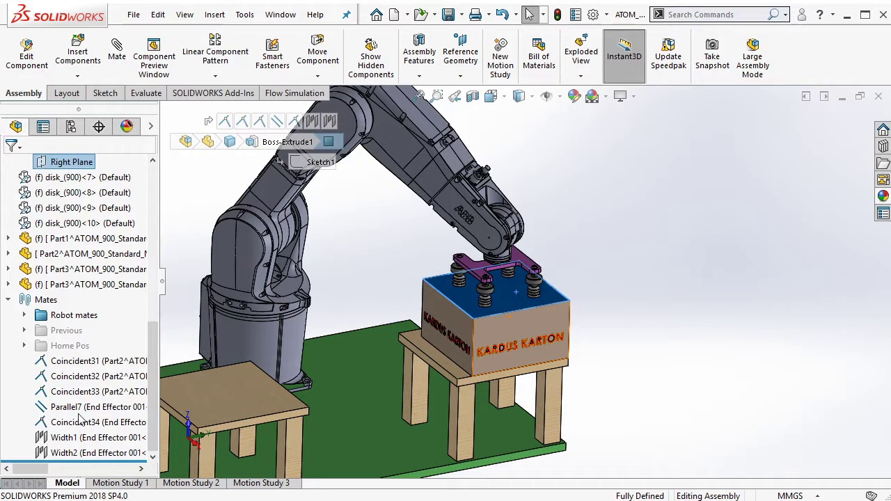
pyautogui.click(90, 364)
pyautogui.keyDown('shift'); pyautogui.click(91, 449); pyautogui.keyUp('shift')
pyautogui.rightClick(90, 448)
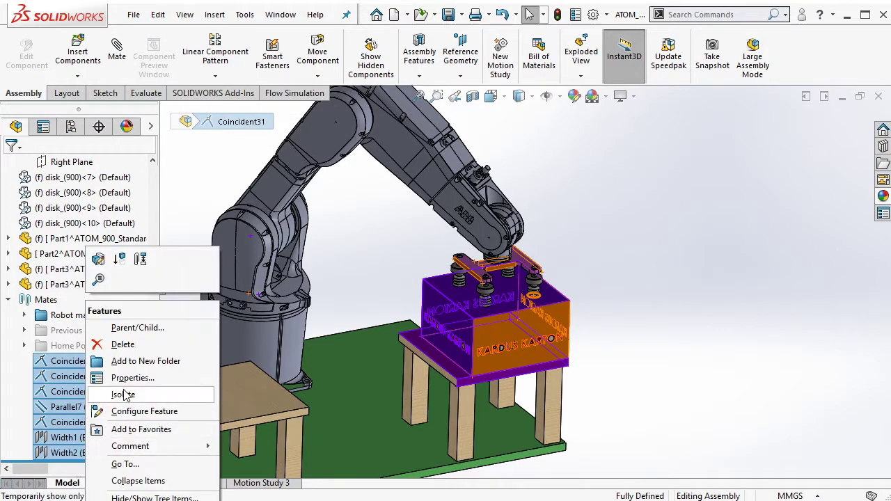
pyautogui.click(146, 360)
pyautogui.write('Posisi 1')
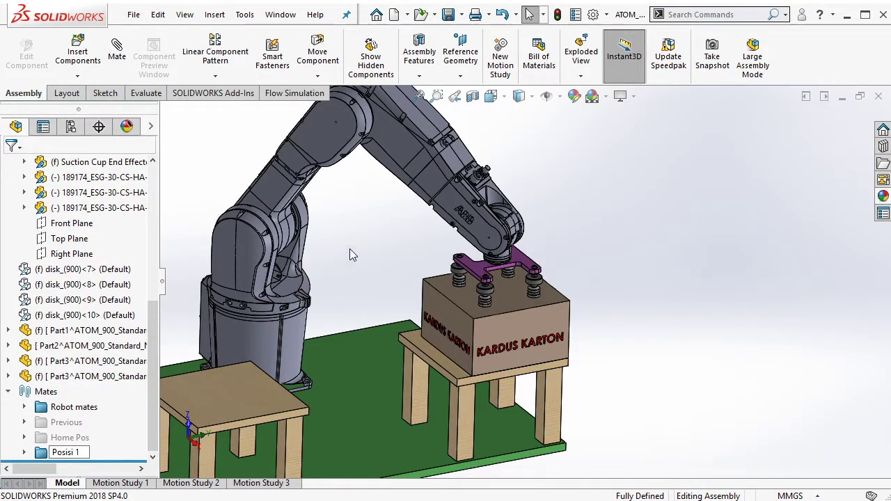
# Step: Name the new mate folder Posisi 1 and suppress it
pyautogui.press('Return')
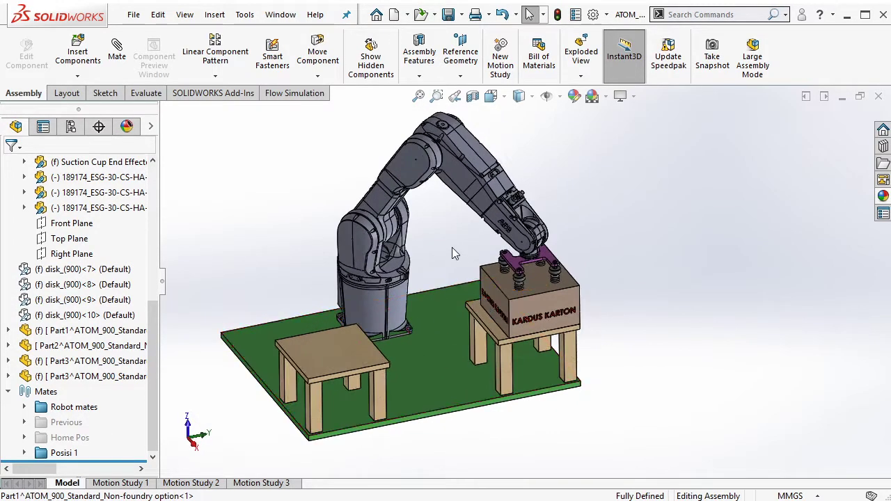
pyautogui.click(70, 454)
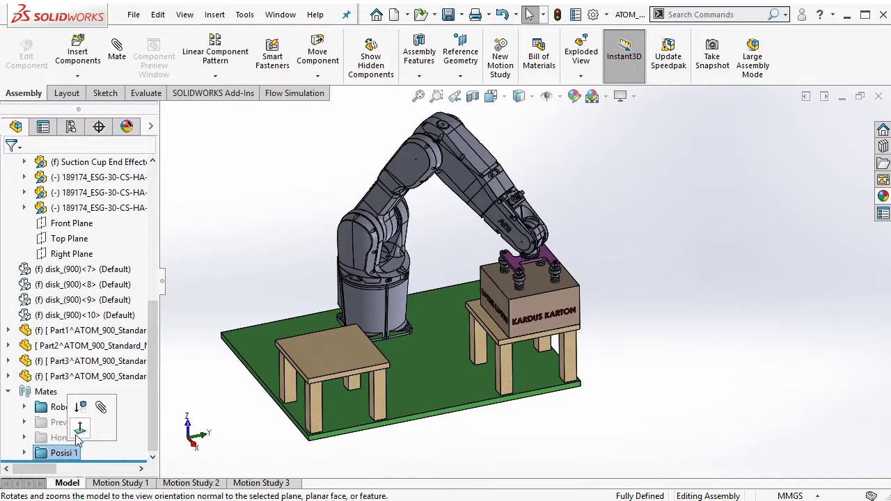
pyautogui.click(85, 409)
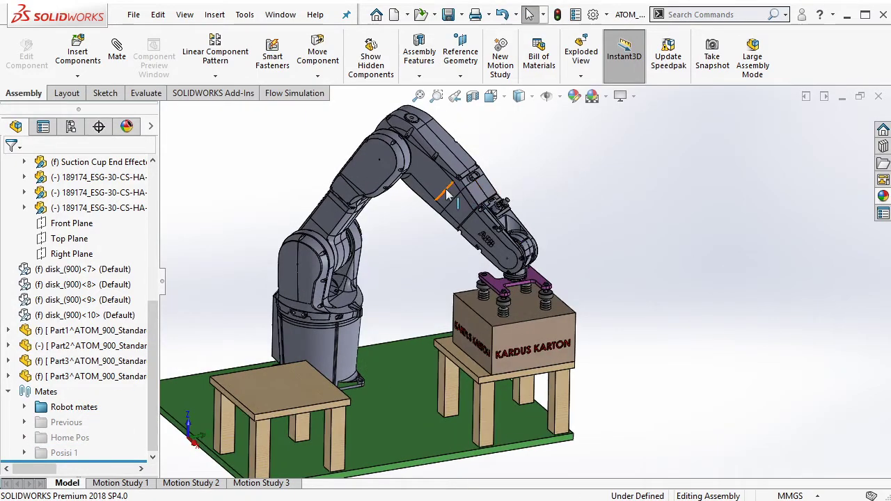
# Step: Drag the robot arm and box upward so the box clears the stool
pyautogui.moveTo(508, 243); pyautogui.dragTo(509, 174)
pyautogui.click(542, 306)
pyautogui.press('Escape')
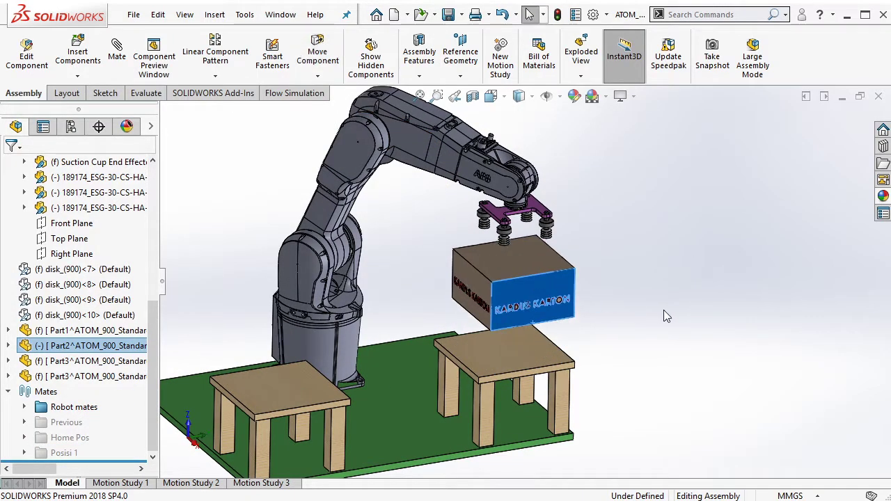
pyautogui.scroll(-4, 630, 320)
pyautogui.click(534, 292)
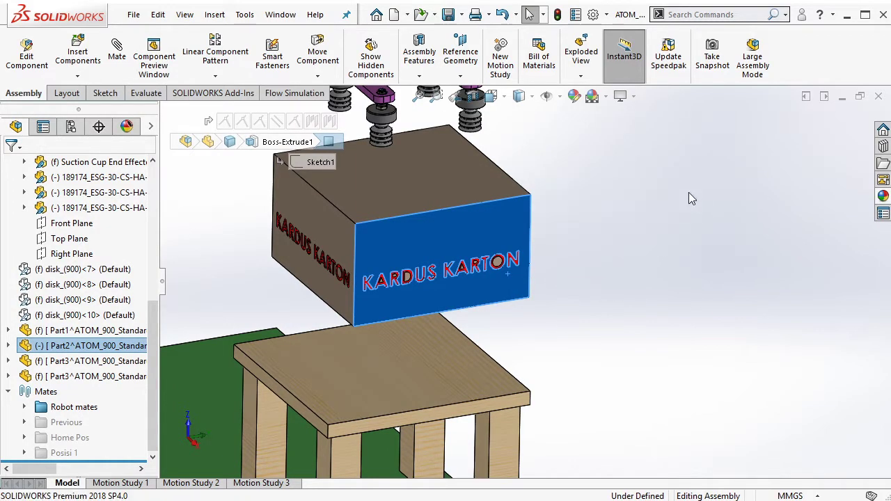
# Step: Add two coincident mates aligning box faces with the stool's faces
pyautogui.press('m')
pyautogui.click(530, 407)
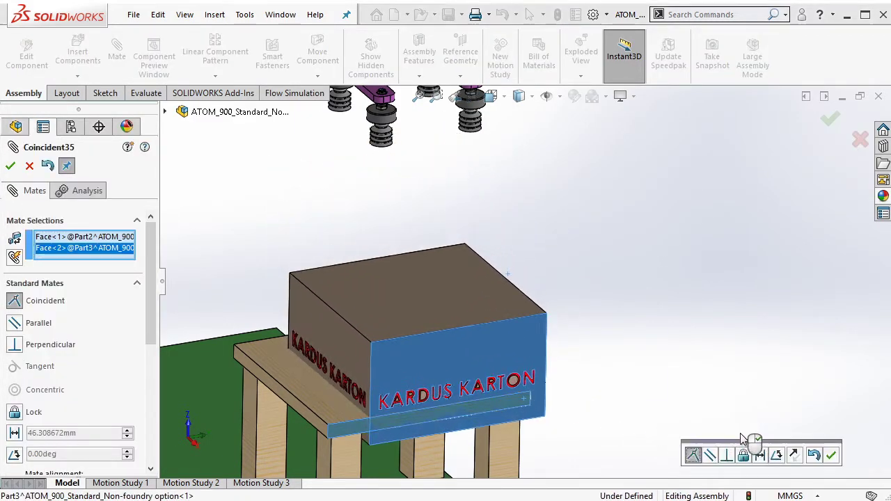
pyautogui.click(832, 459)
pyautogui.moveTo(521, 265); pyautogui.dragTo(467, 282, button='middle')
pyautogui.click(599, 299)
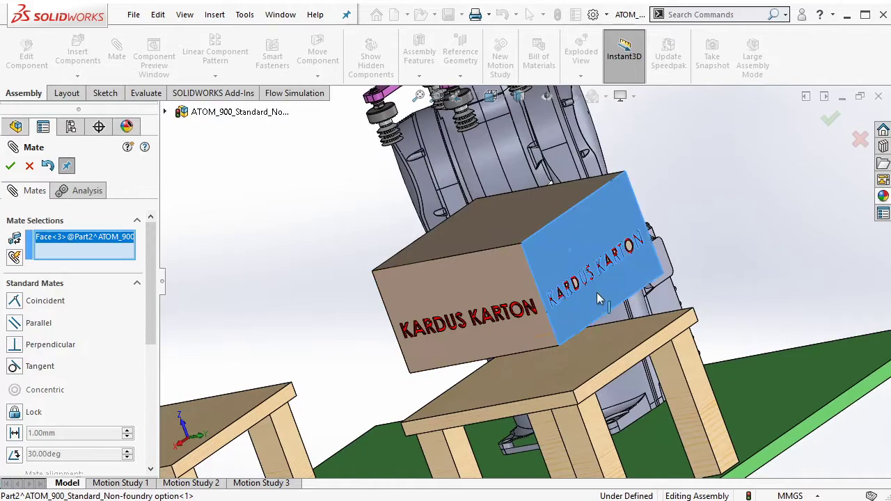
pyautogui.click(632, 368)
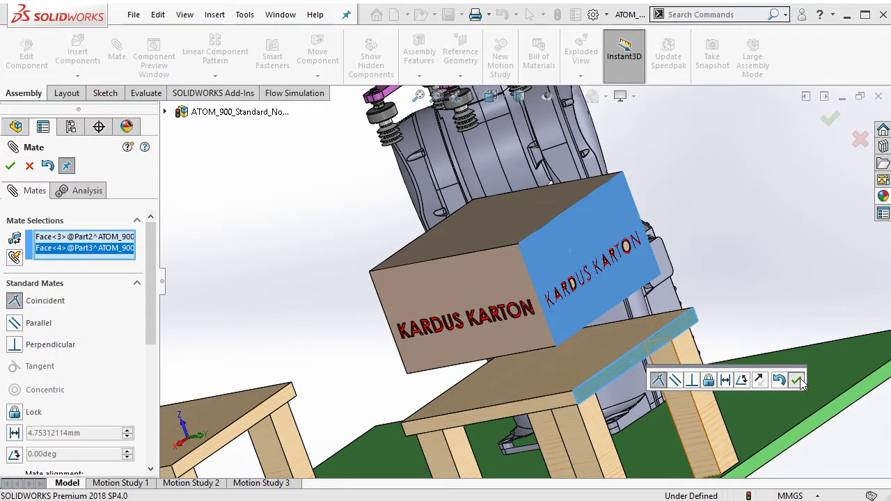
pyautogui.click(797, 380)
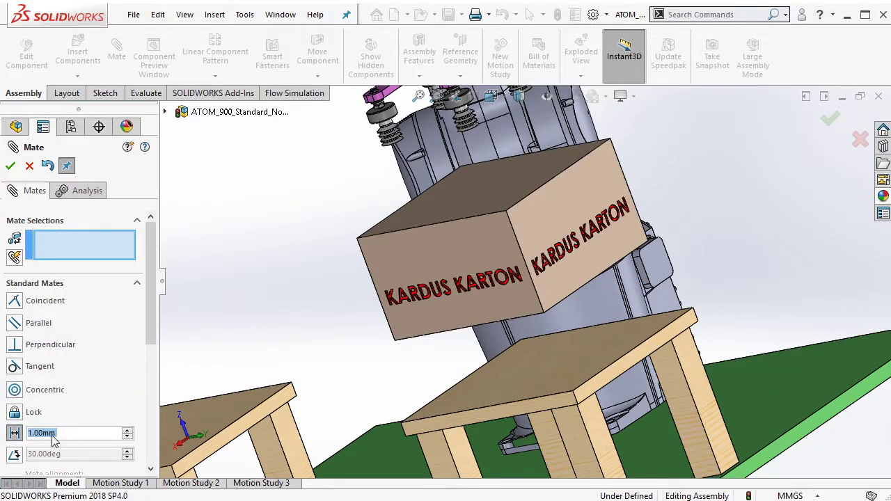
# Step: Add a 250 mm distance mate between the box bottom and stool top, then close Mate
pyautogui.write('2')
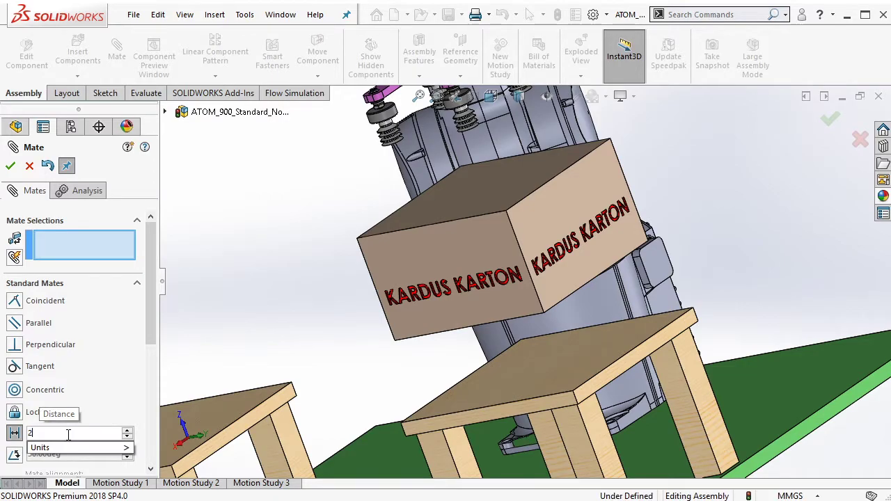
pyautogui.write('50')
pyautogui.click(460, 417)
pyautogui.click(492, 290)
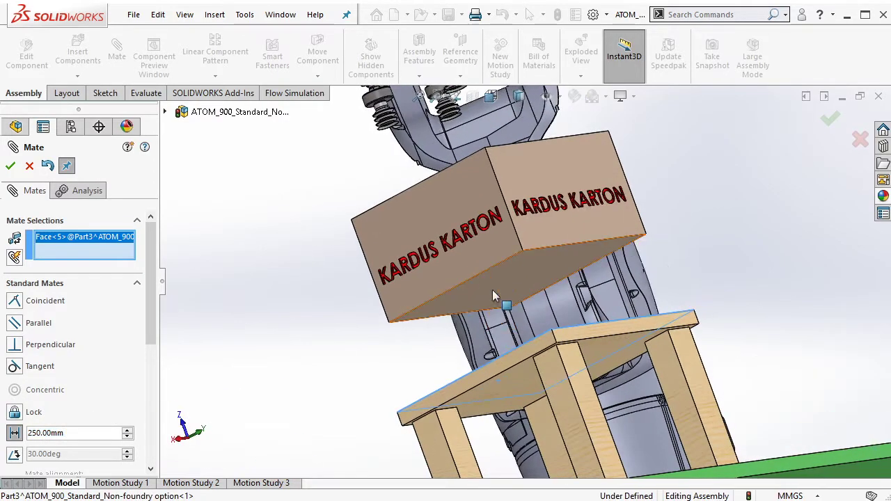
pyautogui.scroll(5, 550, 230)
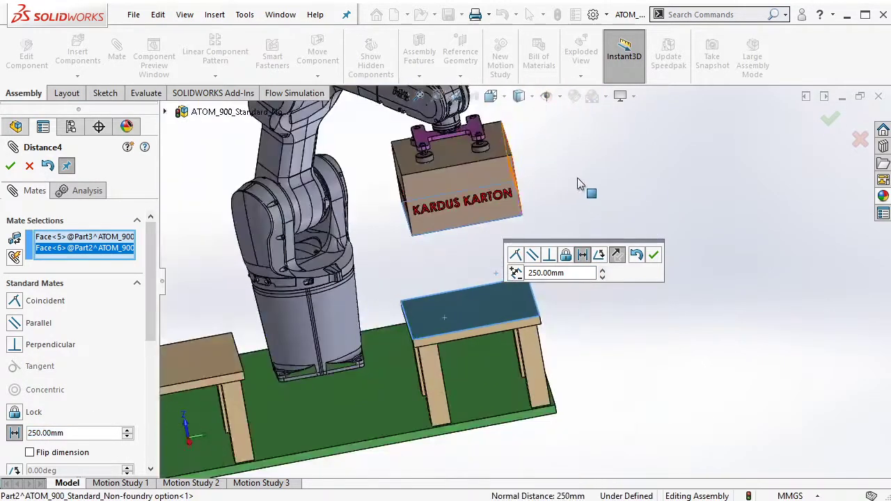
pyautogui.scroll(3, 587, 189)
pyautogui.scroll(2, 626, 237)
pyautogui.click(654, 256)
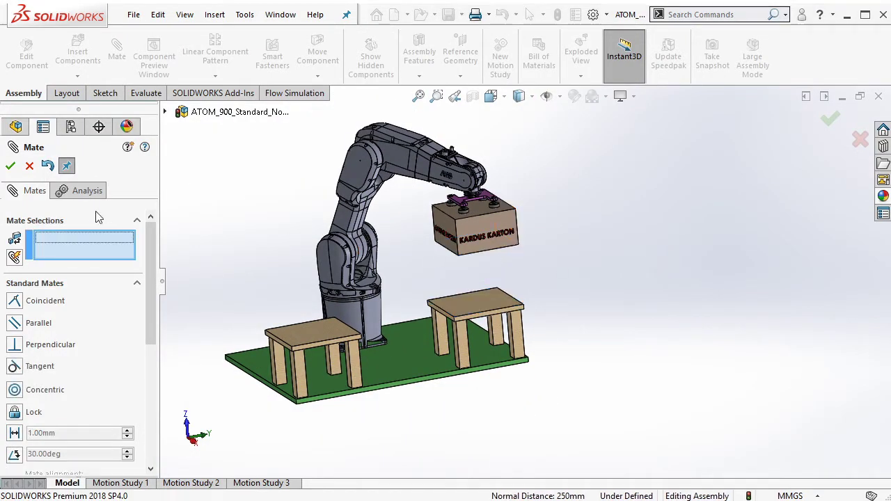
pyautogui.press('Escape')
pyautogui.scroll(-2, 435, 192)
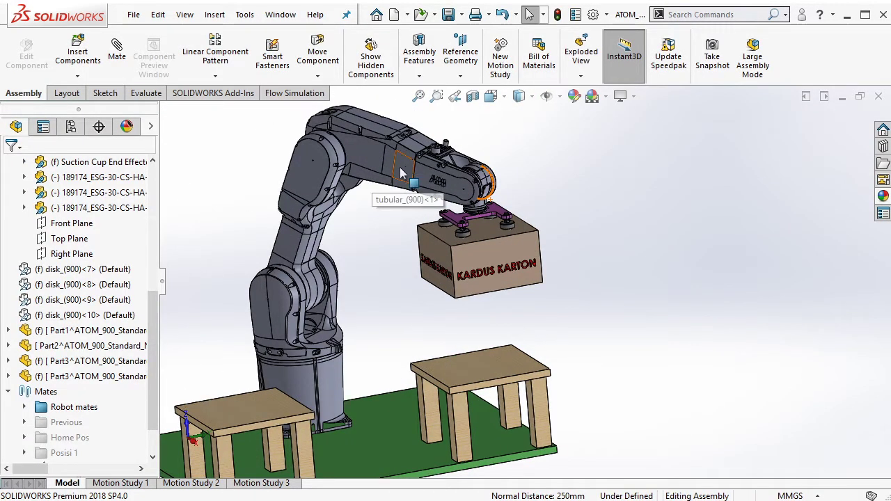
# Step: Add a centred width mate placing the gripper plate midway between the box's side faces
pyautogui.moveTo(401, 174); pyautogui.dragTo(418, 150)
pyautogui.scroll(-3, 485, 230)
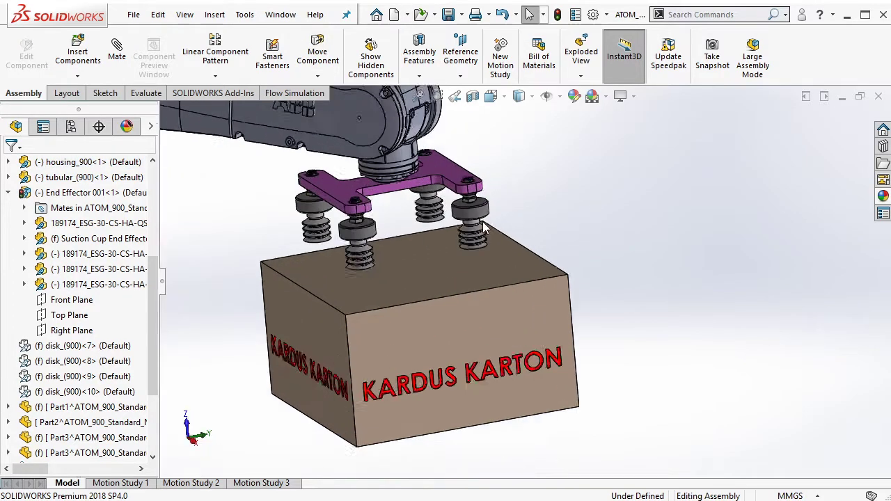
pyautogui.scroll(-2, 485, 230)
pyautogui.scroll(1, 544, 204)
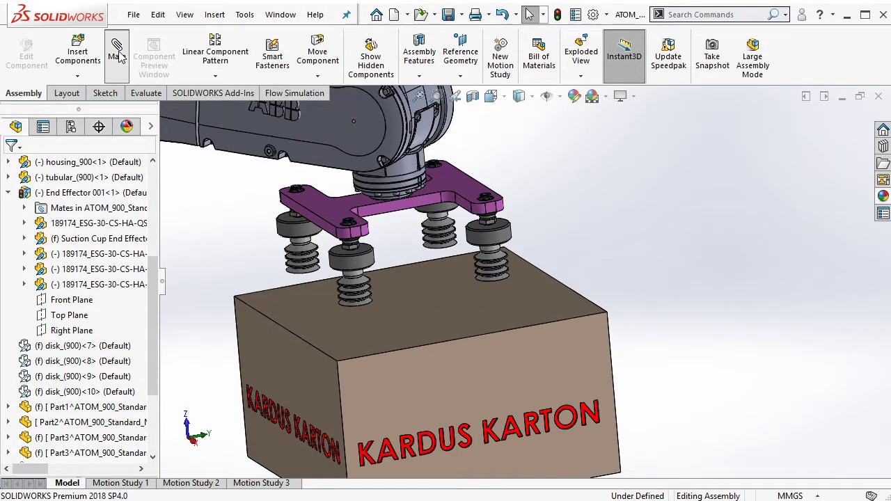
pyautogui.scroll(-5, 88, 404)
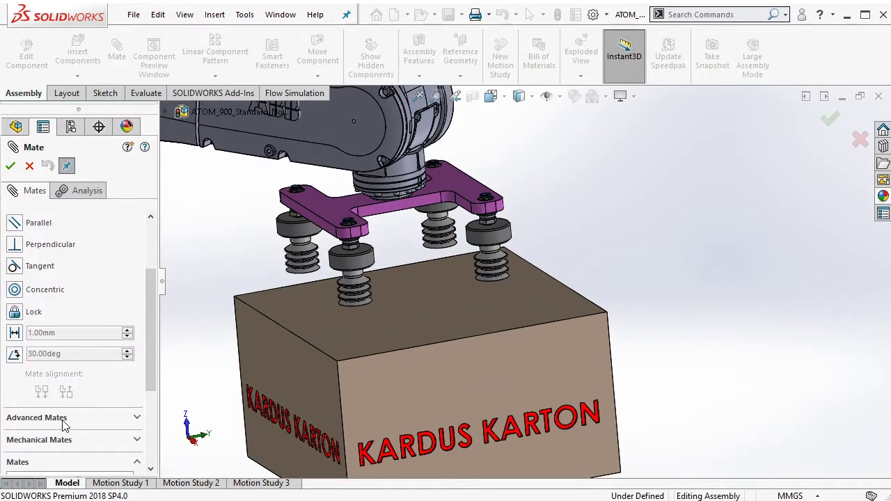
pyautogui.scroll(-3, 64, 425)
pyautogui.scroll(3, 156, 320)
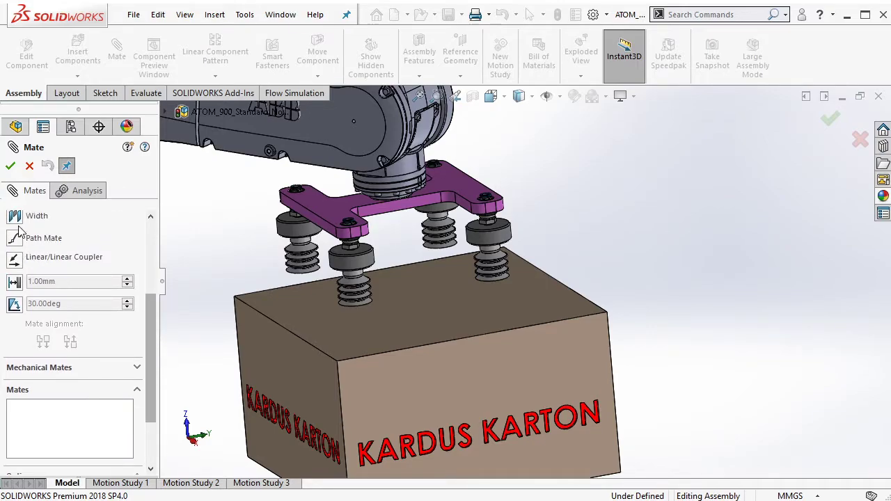
pyautogui.scroll(2, 156, 313)
pyautogui.scroll(2, 88, 280)
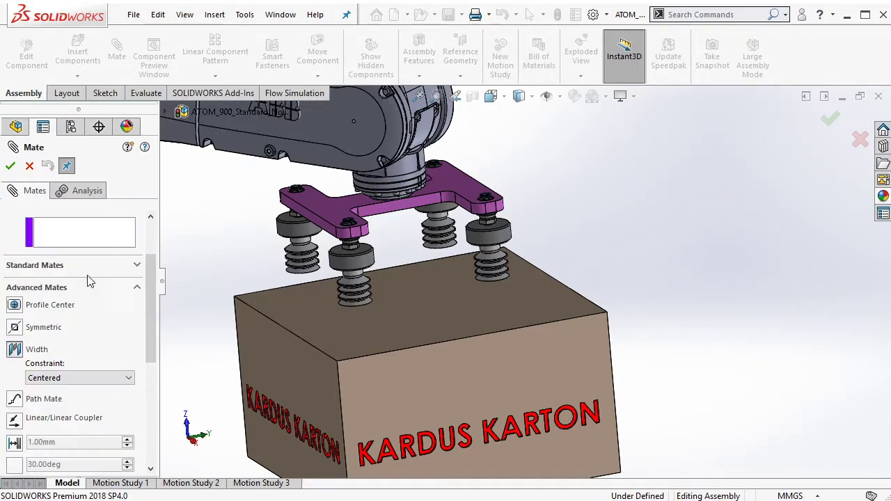
pyautogui.scroll(-2, 334, 224)
pyautogui.click(334, 224)
pyautogui.moveTo(334, 224); pyautogui.dragTo(590, 260, button='middle')
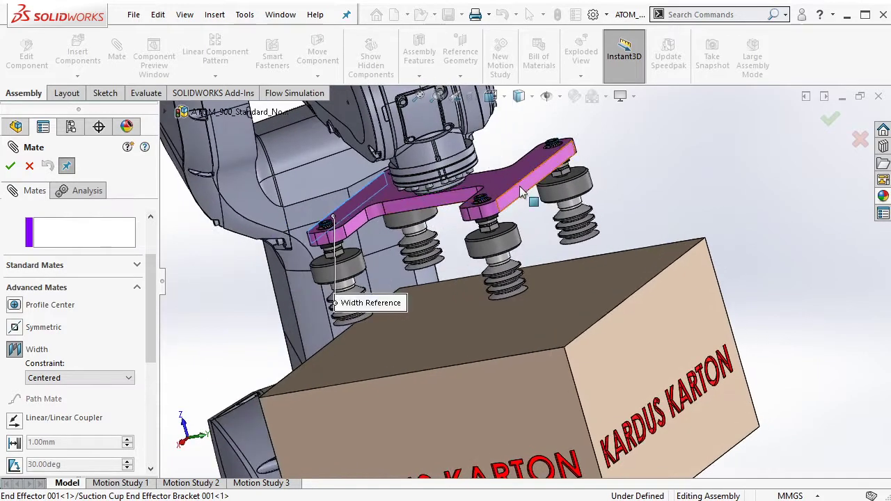
pyautogui.click(584, 328)
pyautogui.moveTo(584, 320); pyautogui.dragTo(308, 369, button='middle')
pyautogui.click(288, 360)
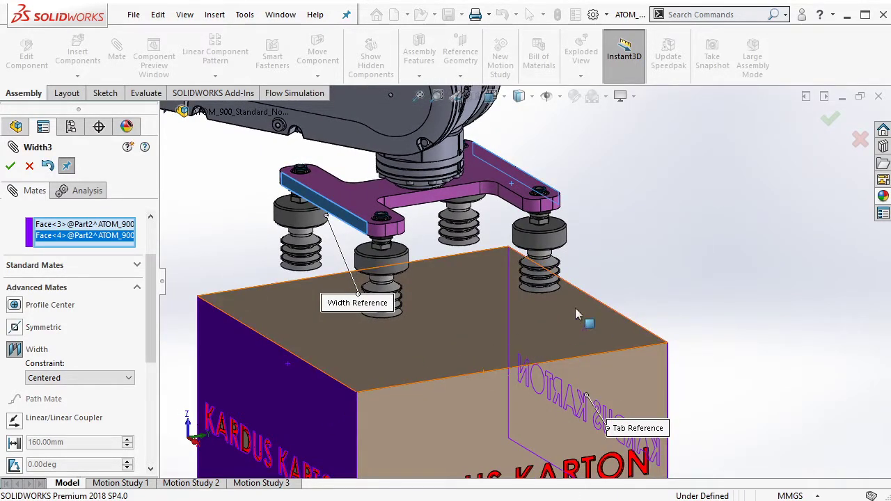
pyautogui.press('Return')
# Step: Add a second centred width mate centring the bracket faces on the box sides
pyautogui.scroll(-3, 132, 264)
pyautogui.click(24, 286)
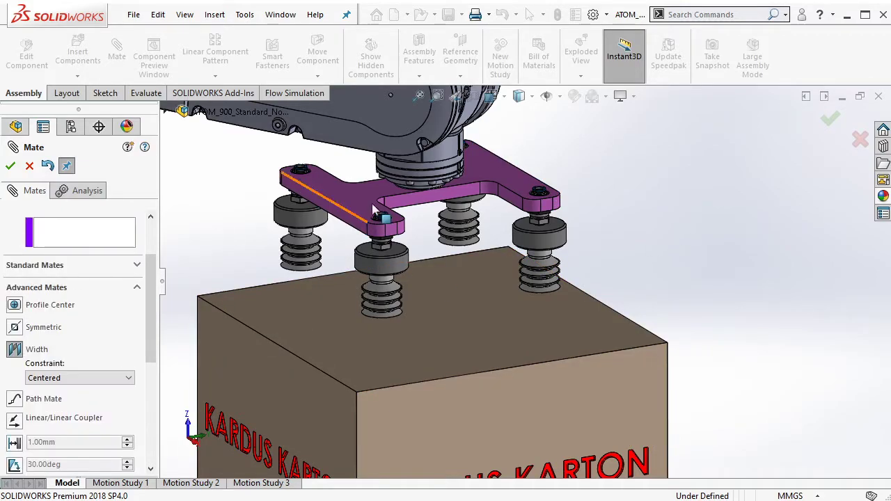
pyautogui.click(416, 203)
pyautogui.moveTo(416, 204); pyautogui.dragTo(374, 183, button='middle')
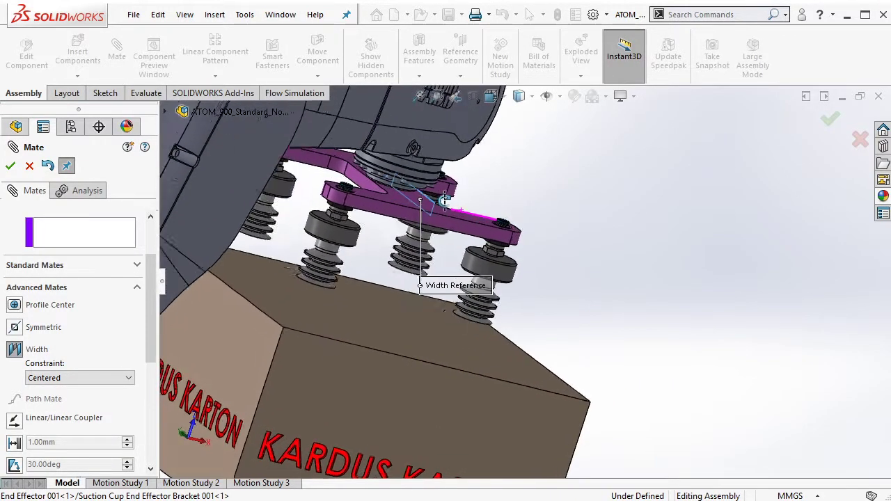
pyautogui.click(390, 193)
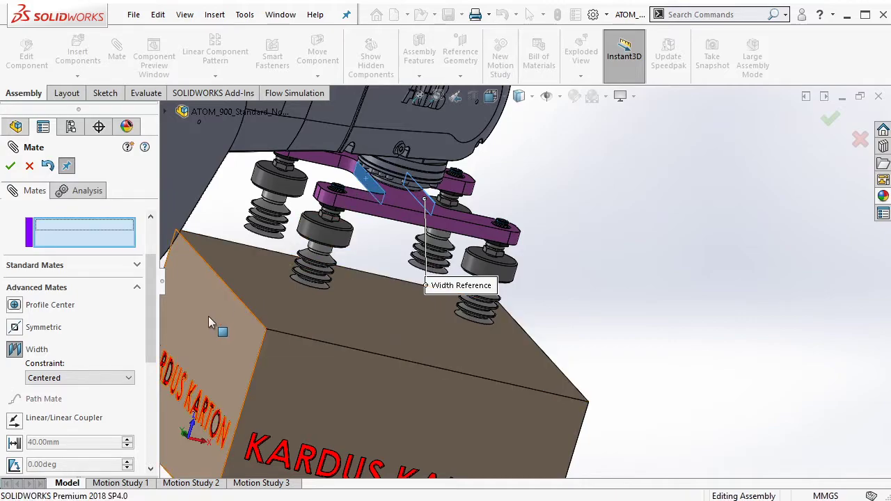
pyautogui.moveTo(208, 316); pyautogui.dragTo(384, 325, button='middle')
pyautogui.click(571, 387)
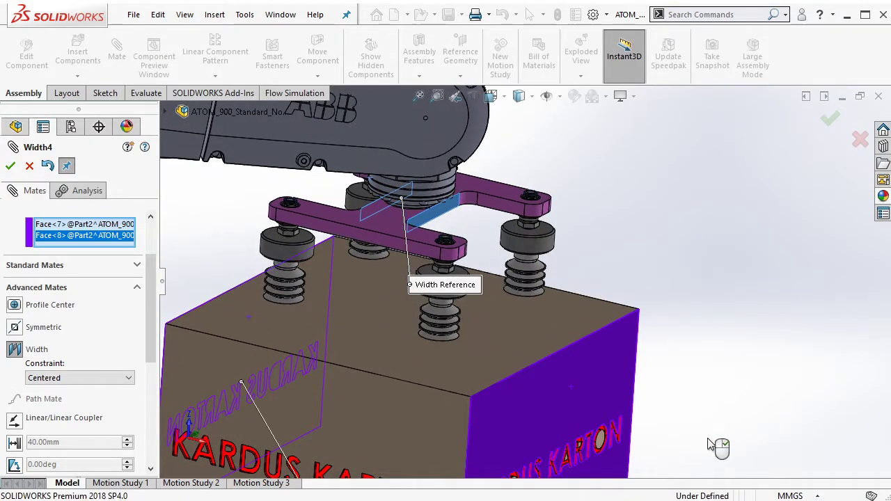
pyautogui.press('Return')
# Step: Mate a suction cup's bottom rim coincident with the box's top face
pyautogui.scroll(3, 468, 312)
pyautogui.scroll(-3, 470, 266)
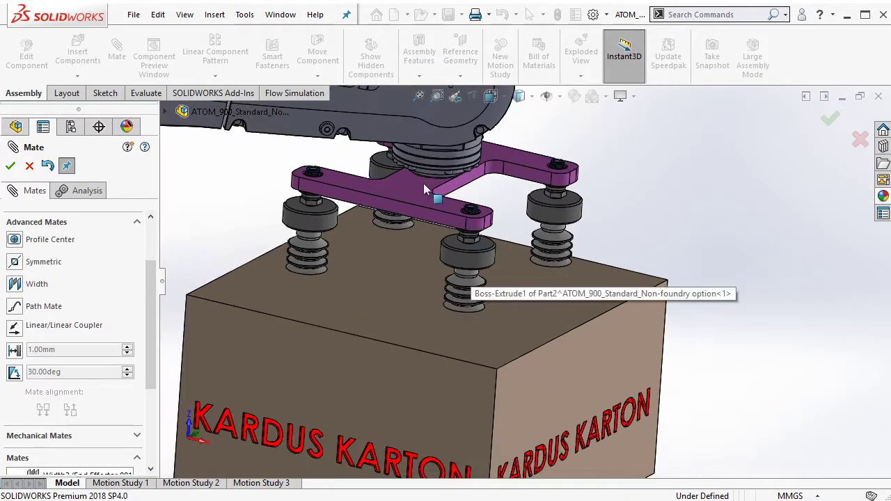
pyautogui.click(423, 148)
pyautogui.scroll(-5, 506, 308)
pyautogui.scroll(-3, 497, 309)
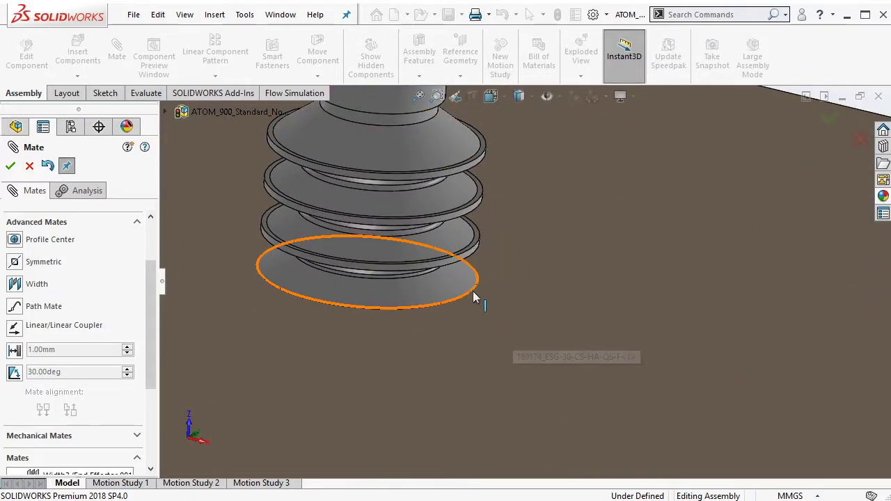
pyautogui.click(473, 290)
pyautogui.scroll(3, 556, 307)
pyautogui.click(591, 298)
pyautogui.scroll(3, 590, 295)
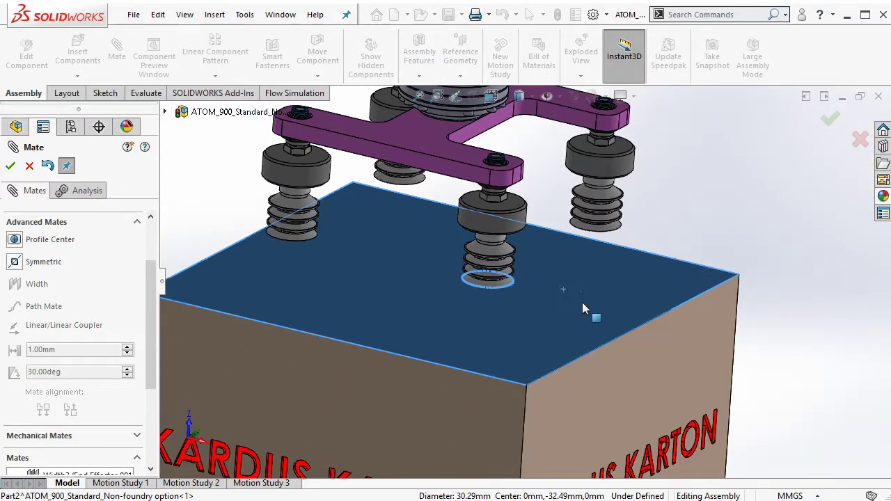
pyautogui.moveTo(582, 302)
pyautogui.mouseDown(button='middle')
pyautogui.moveTo(578, 265)
pyautogui.moveTo(574, 285)
pyautogui.mouseUp(button='middle')
pyautogui.moveTo(151, 298); pyautogui.dragTo(153, 258)
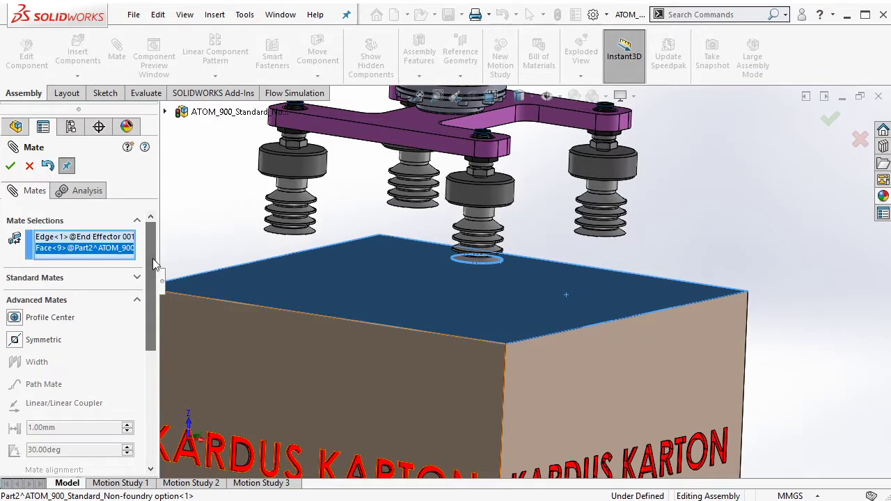
pyautogui.click(58, 280)
pyautogui.click(14, 239)
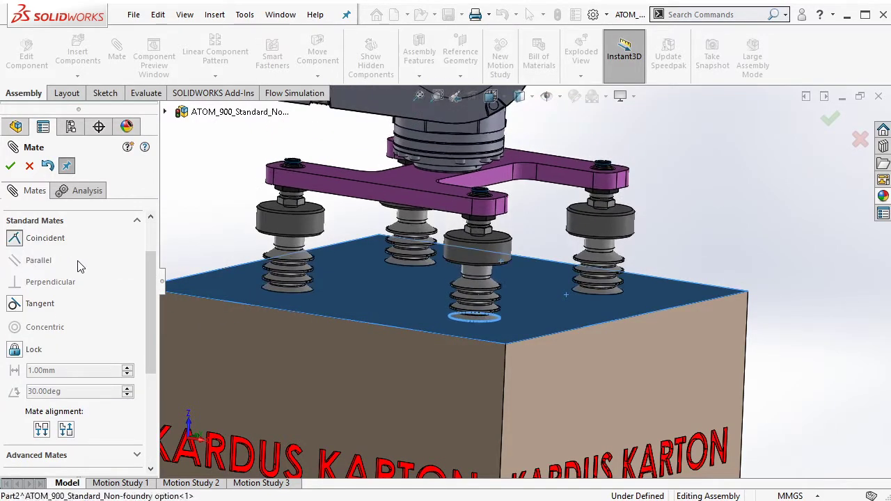
pyautogui.press('Return')
# Step: Close the Mate tool, check whether the arm still moves, and clear the box selection
pyautogui.click(11, 166)
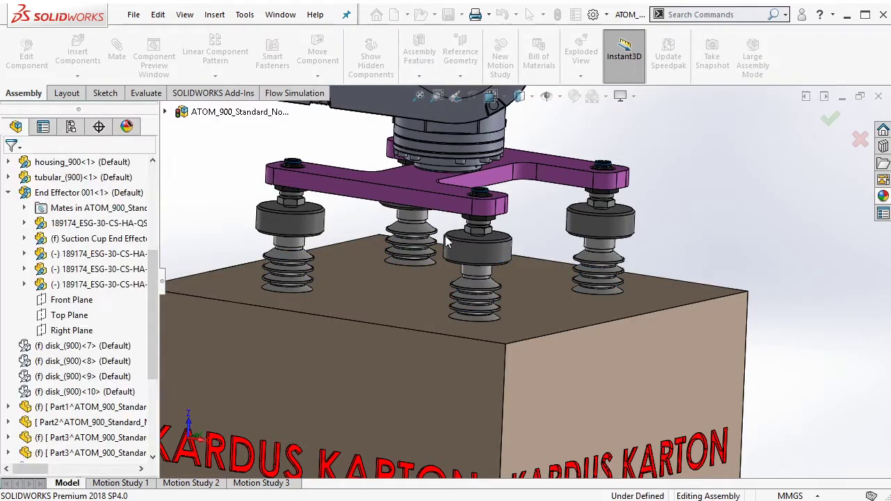
pyautogui.scroll(5, 487, 258)
pyautogui.click(452, 201)
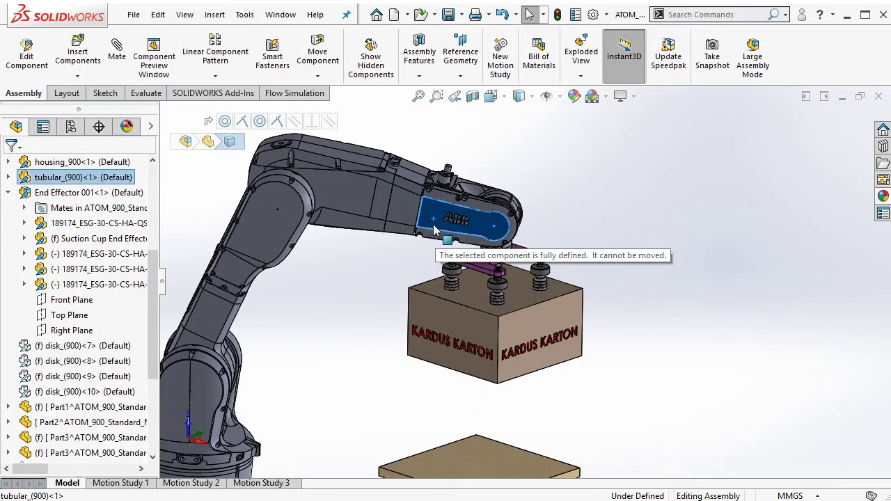
pyautogui.click(474, 328)
pyautogui.click(389, 309)
pyautogui.click(536, 344)
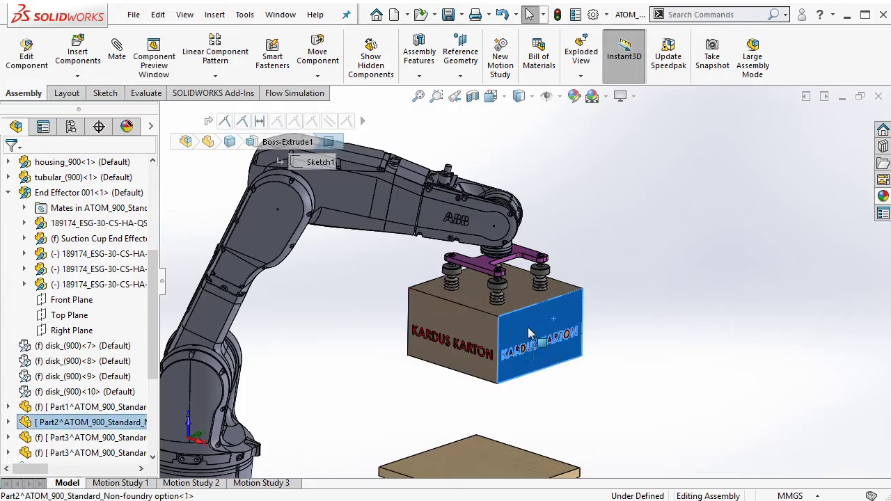
pyautogui.click(350, 327)
pyautogui.moveTo(155, 339); pyautogui.dragTo(153, 414)
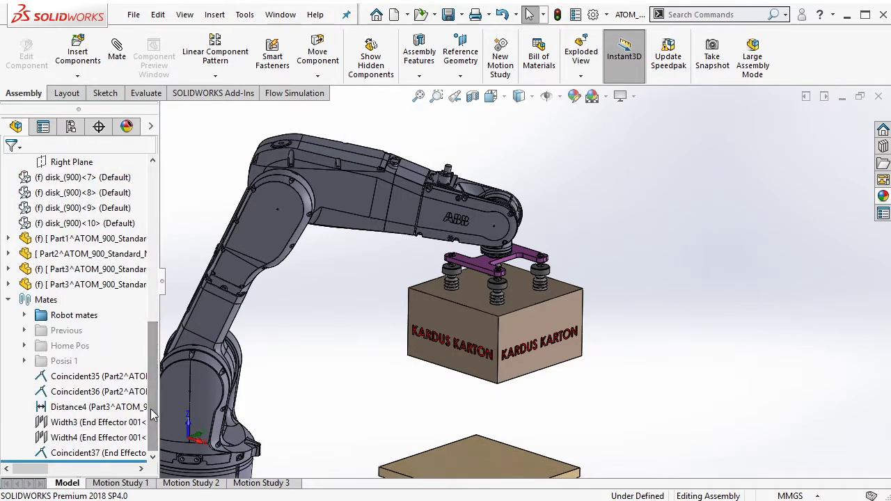
# Step: Select mates Coincident35 through Coincident37 and add them to a new folder
pyautogui.click(98, 379)
pyautogui.keyDown('shift'); pyautogui.click(105, 453); pyautogui.keyUp('shift')
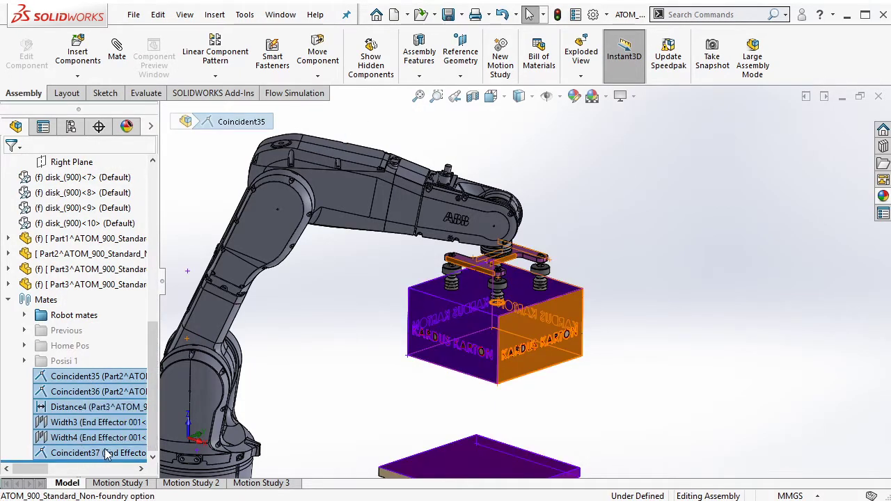
pyautogui.press('Escape')
pyautogui.click(99, 380)
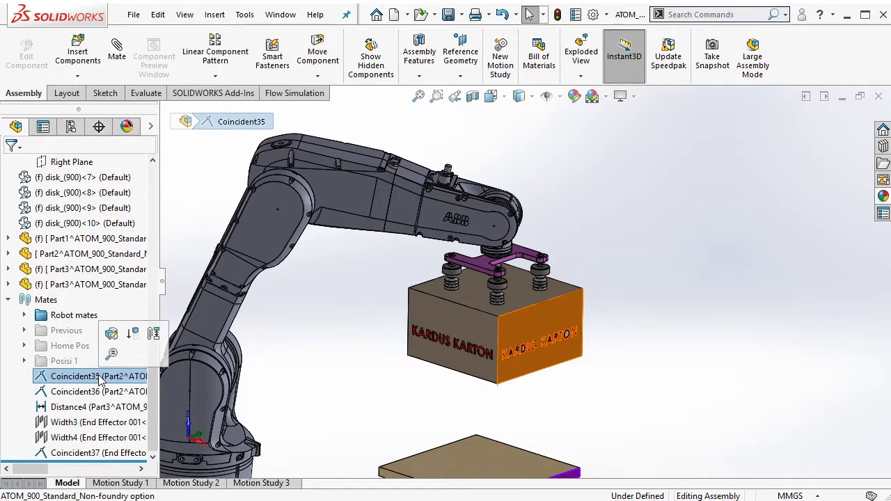
pyautogui.keyDown('shift'); pyautogui.click(96, 454); pyautogui.keyUp('shift')
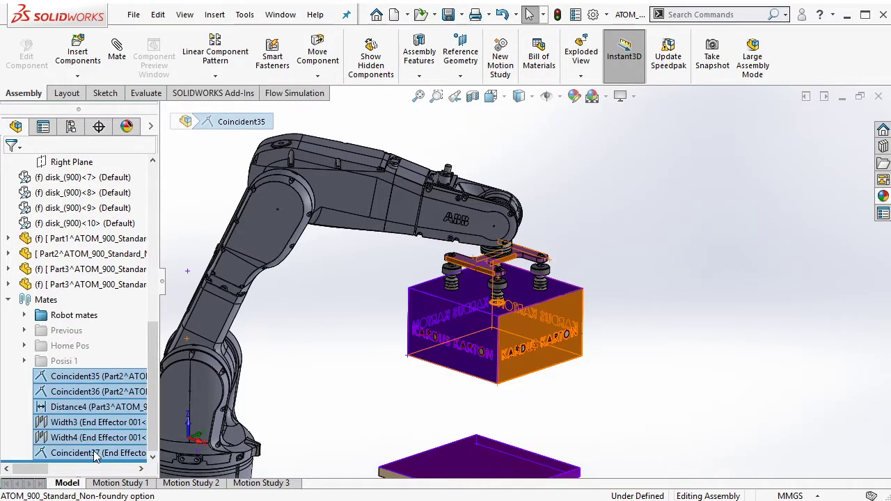
pyautogui.rightClick(96, 454)
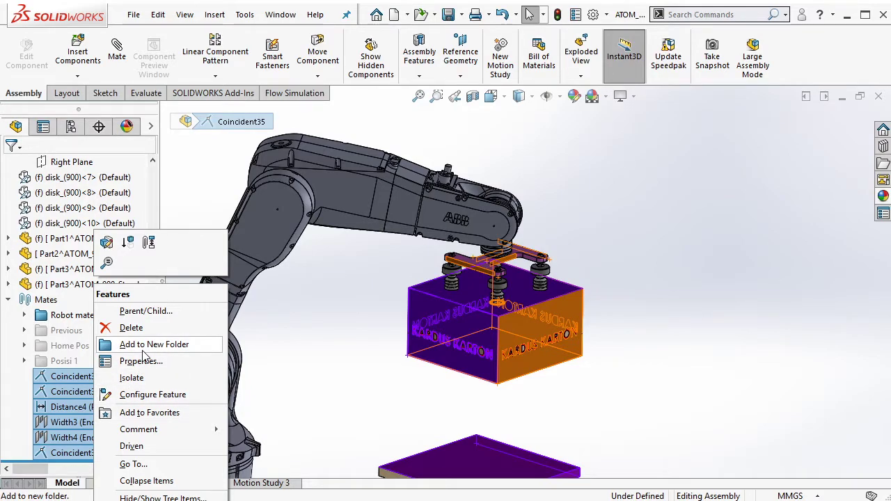
pyautogui.click(142, 348)
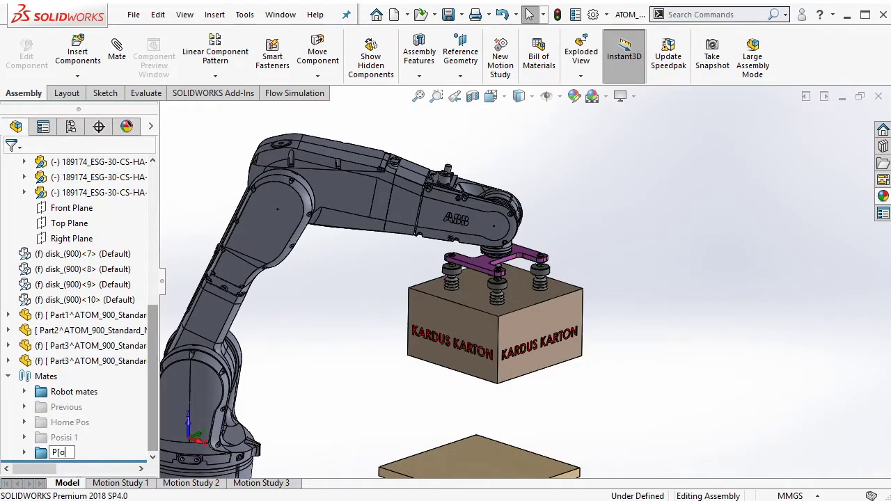
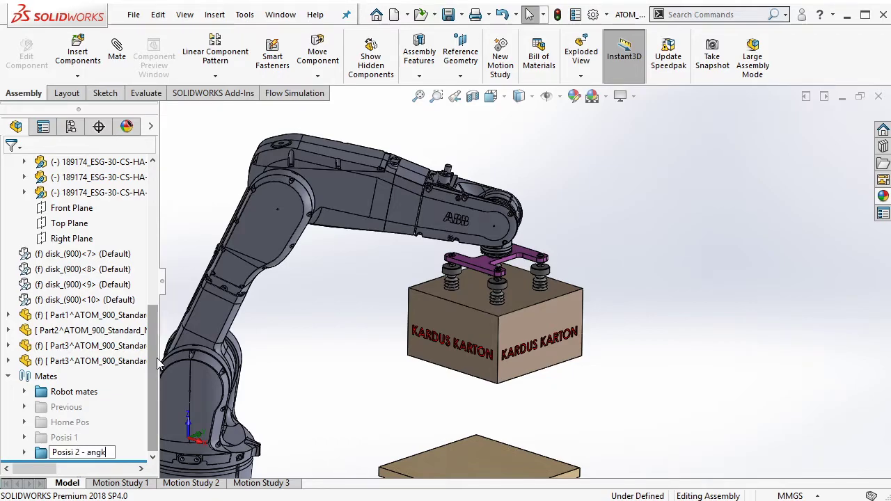
# Step: Confirm the folder name Posisi 2 - angkat and orbit to inspect the robot cell
pyautogui.press('Return')
pyautogui.press('f')
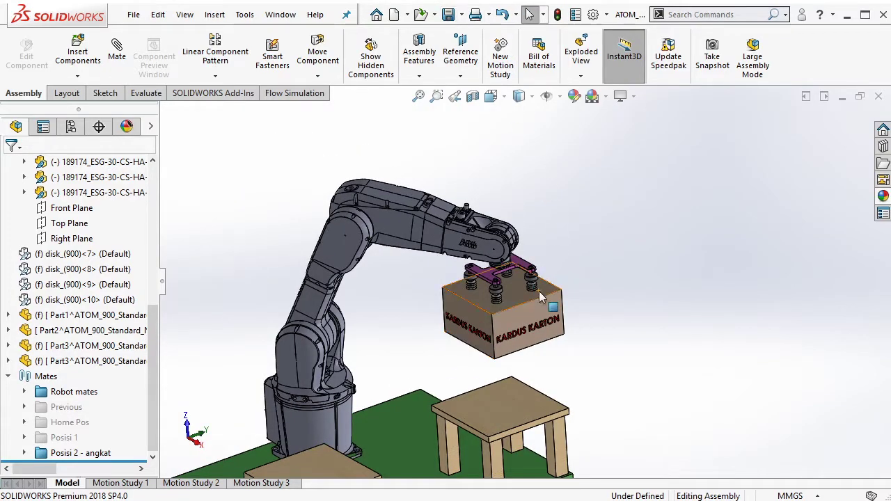
pyautogui.scroll(-3, 542, 297)
pyautogui.moveTo(543, 298)
pyautogui.mouseDown(button='middle')
pyautogui.moveTo(492, 362)
pyautogui.moveTo(492, 385)
pyautogui.mouseUp(button='middle')
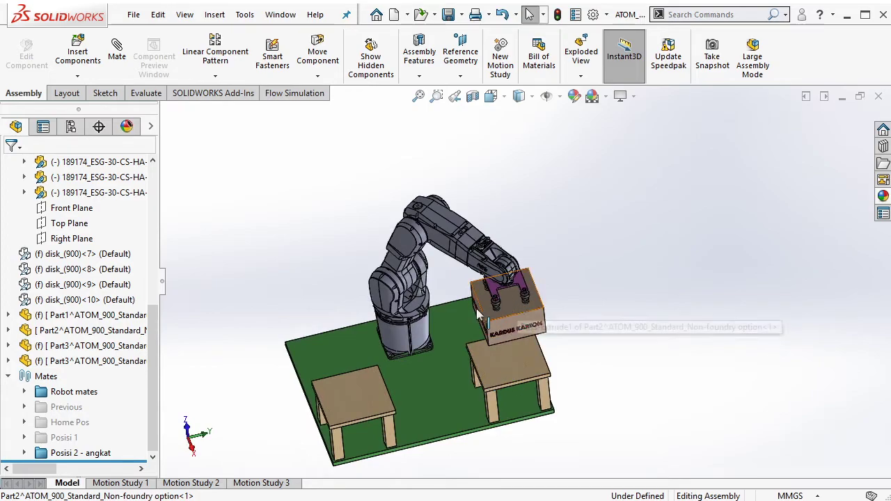
pyautogui.moveTo(510, 318)
pyautogui.mouseDown(button='middle')
pyautogui.moveTo(561, 342)
pyautogui.moveTo(486, 324)
pyautogui.mouseUp(button='middle')
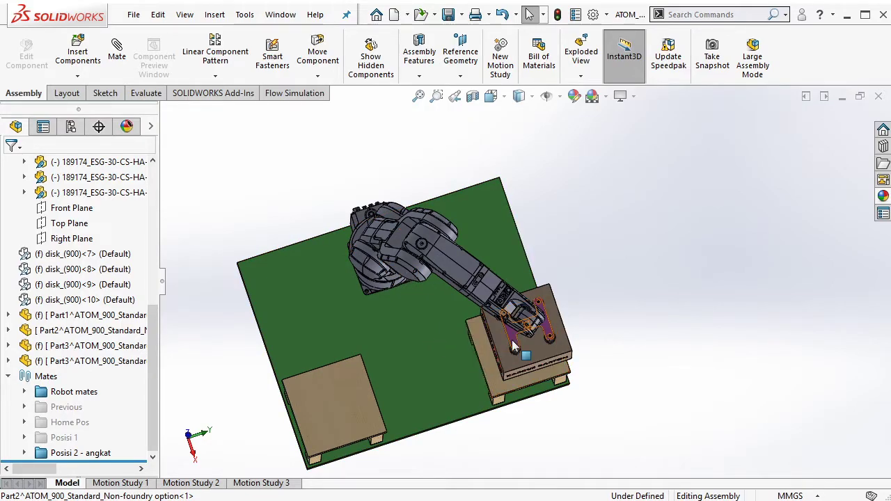
pyautogui.moveTo(431, 366)
pyautogui.mouseDown(button='middle')
pyautogui.moveTo(473, 273)
pyautogui.moveTo(514, 348)
pyautogui.mouseUp(button='middle')
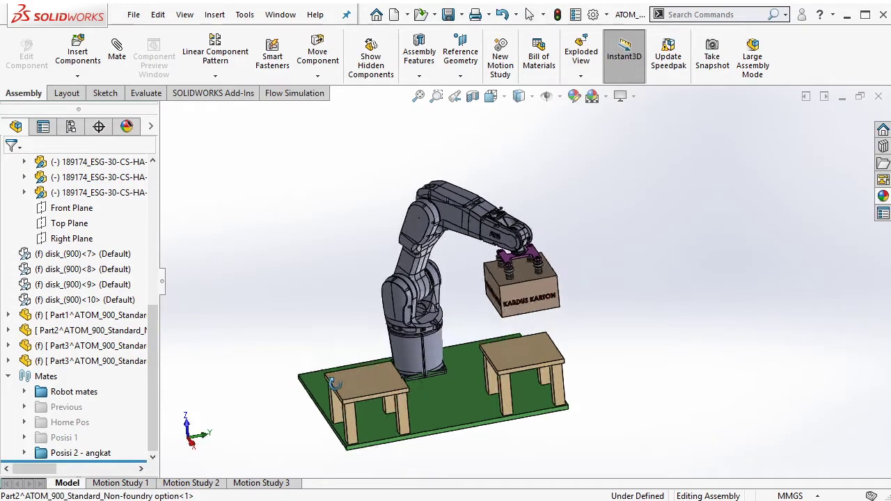
pyautogui.moveTo(435, 355); pyautogui.dragTo(595, 273, button='middle')
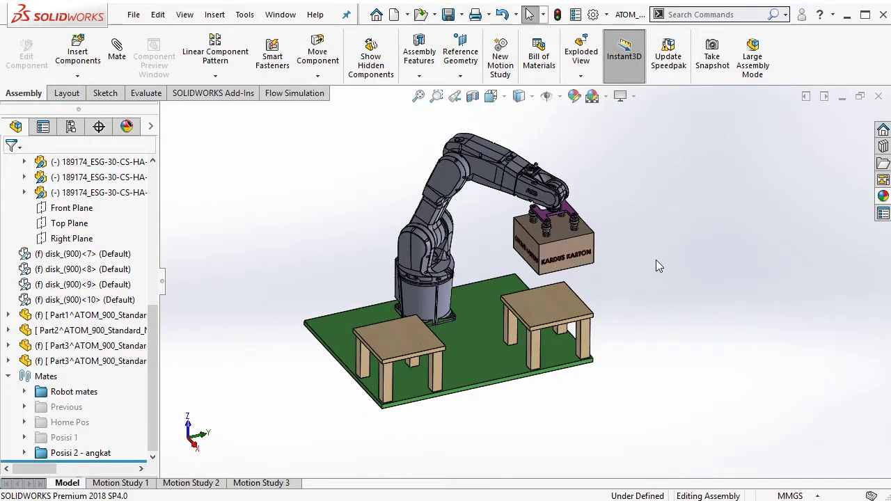
# Step: Suppress the Posisi 2 - angkat mates folder
pyautogui.click(101, 455)
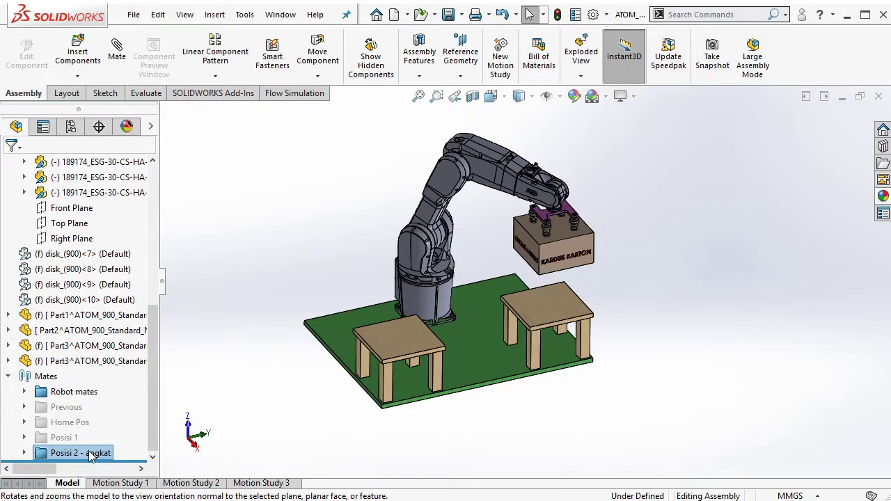
pyautogui.rightClick(90, 456)
pyautogui.click(273, 417)
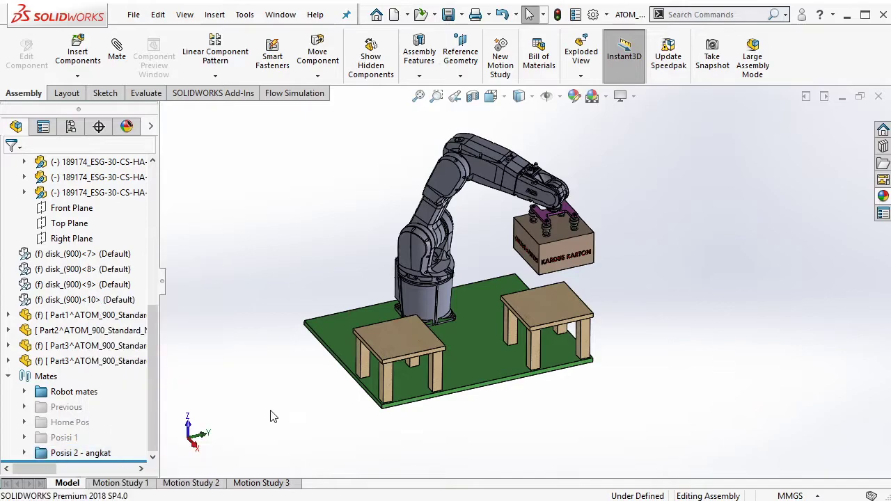
pyautogui.click(98, 454)
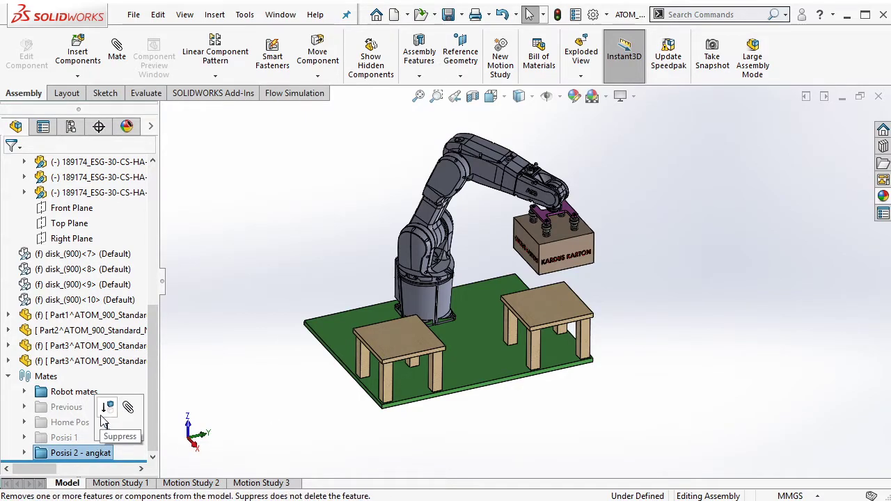
pyautogui.click(106, 410)
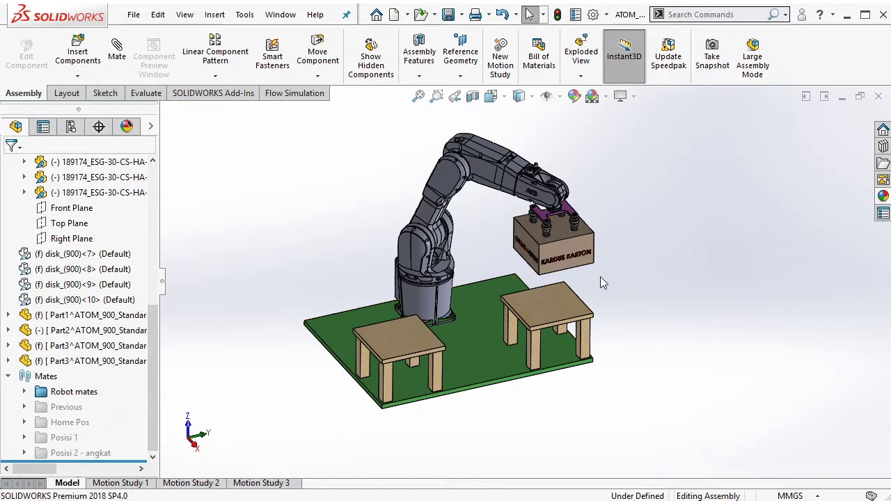
pyautogui.scroll(-2, 583, 278)
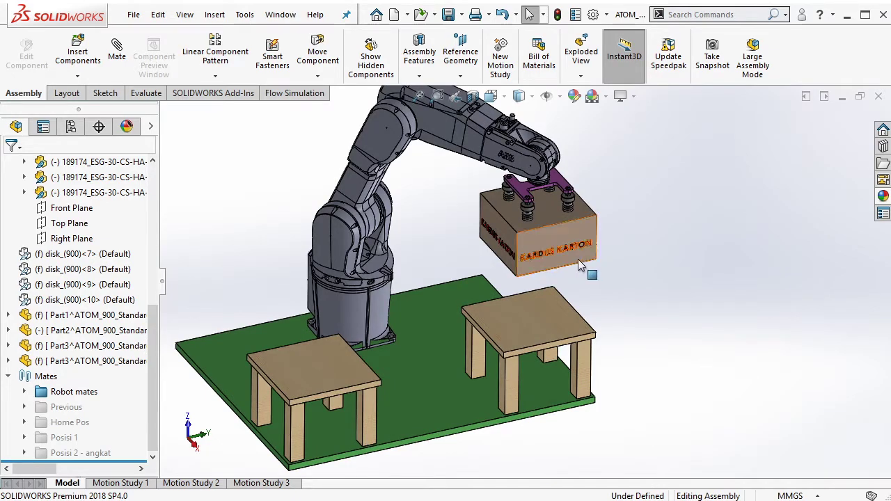
# Step: Mate a KARDUS KARTON box face coincident to the table top
pyautogui.click(581, 264)
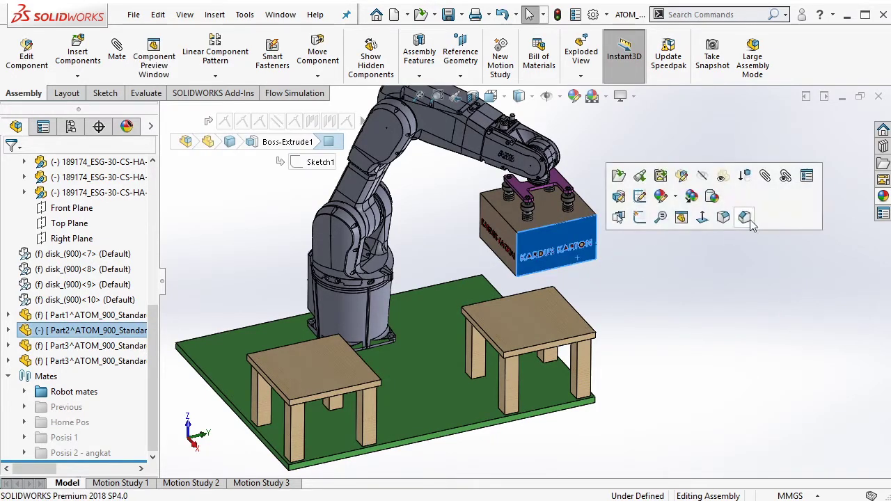
pyautogui.press('m')
pyautogui.scroll(-2, 595, 331)
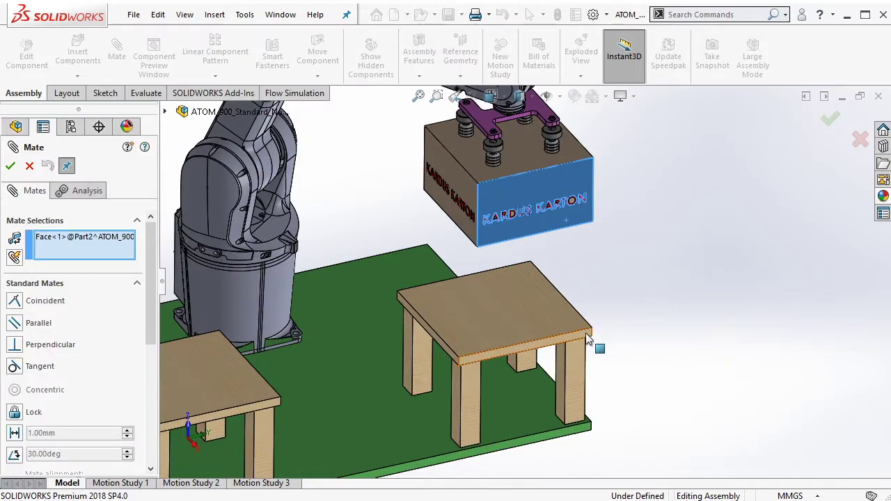
pyautogui.click(588, 339)
pyautogui.click(743, 357)
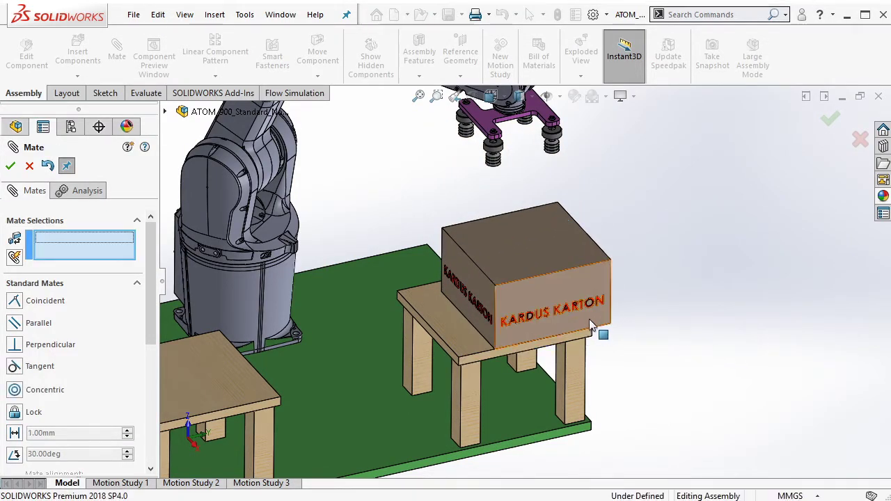
# Step: Add a 250 mm distance mate between the table top and the box bottom
pyautogui.moveTo(601, 330); pyautogui.dragTo(603, 247)
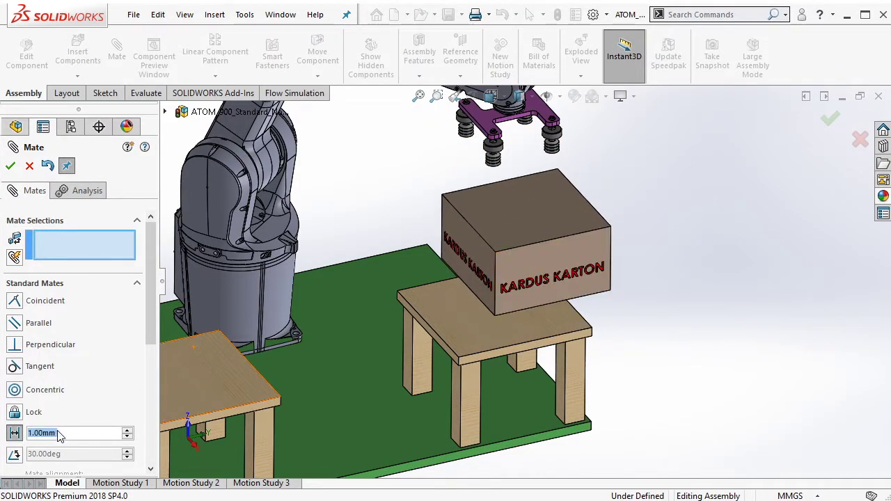
pyautogui.write('250')
pyautogui.click(510, 335)
pyautogui.hotkey('ctrl', '1')
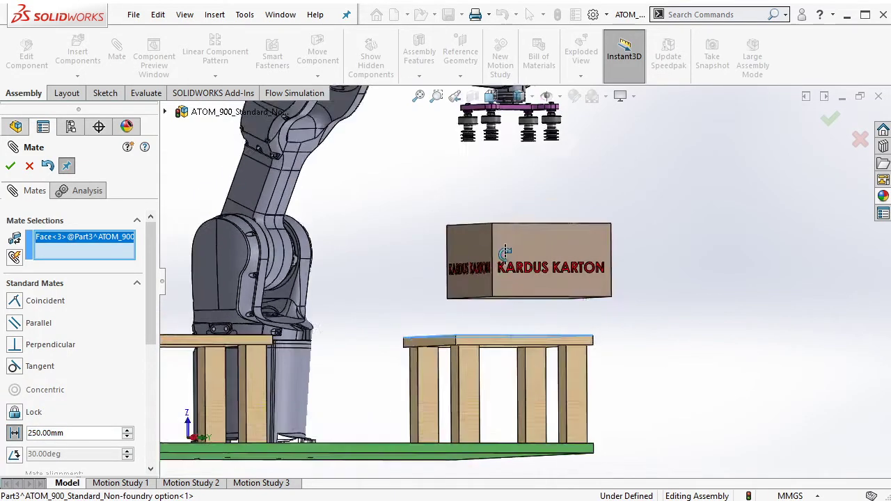
pyautogui.moveTo(505, 252); pyautogui.dragTo(526, 302, button='middle')
pyautogui.click(526, 303)
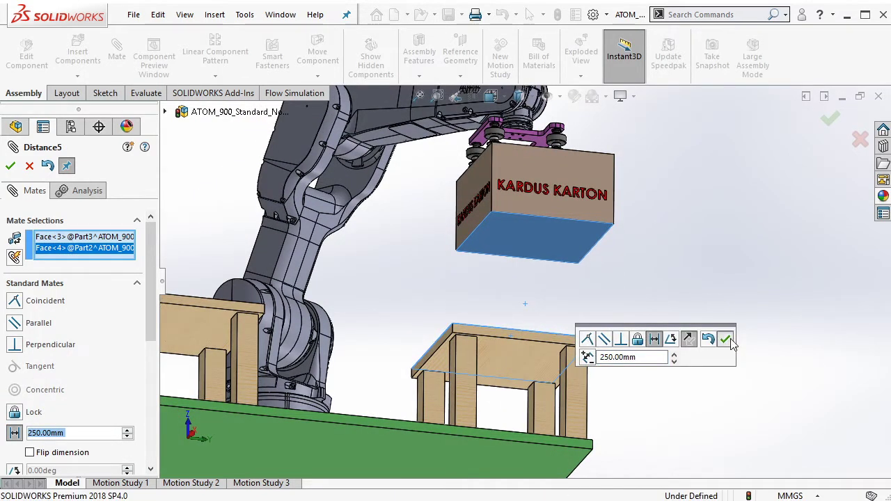
pyautogui.click(725, 339)
# Step: Centre the box between the two tables with a Width mate using both tables' sides
pyautogui.moveTo(726, 339); pyautogui.dragTo(573, 234, button='middle')
pyautogui.moveTo(573, 234); pyautogui.dragTo(347, 264)
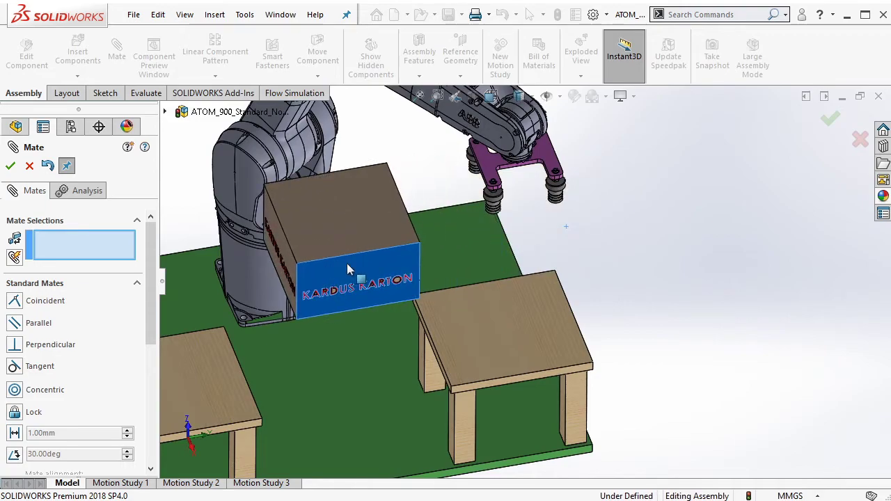
pyautogui.moveTo(722, 279); pyautogui.dragTo(154, 376, button='middle')
pyautogui.moveTo(147, 332); pyautogui.dragTo(144, 406)
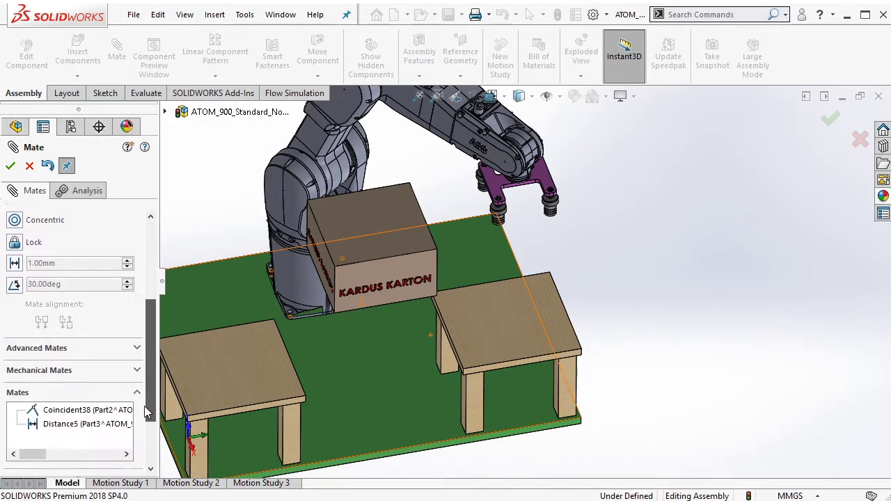
pyautogui.scroll(-2, 113, 341)
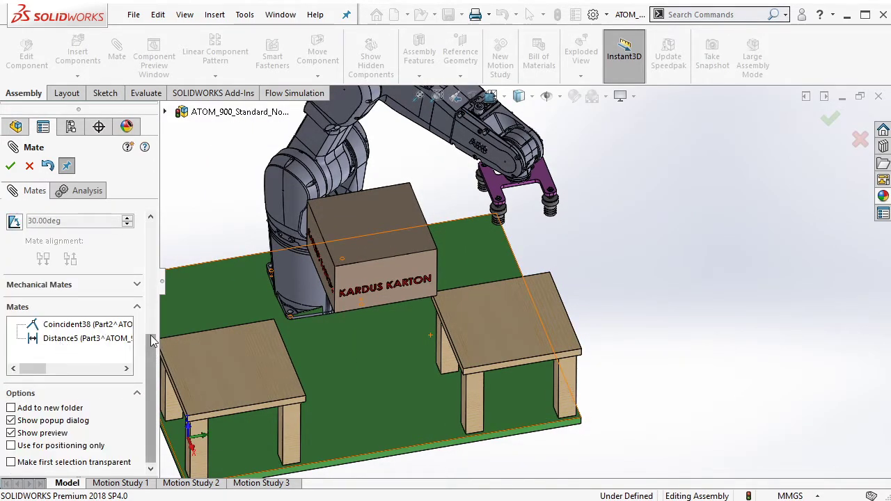
pyautogui.scroll(3, 151, 334)
pyautogui.click(14, 284)
pyautogui.moveTo(229, 279)
pyautogui.mouseDown(button='middle')
pyautogui.moveTo(328, 268)
pyautogui.moveTo(309, 262)
pyautogui.moveTo(442, 279)
pyautogui.mouseUp(button='middle')
pyautogui.click(444, 278)
pyautogui.scroll(-3, 424, 336)
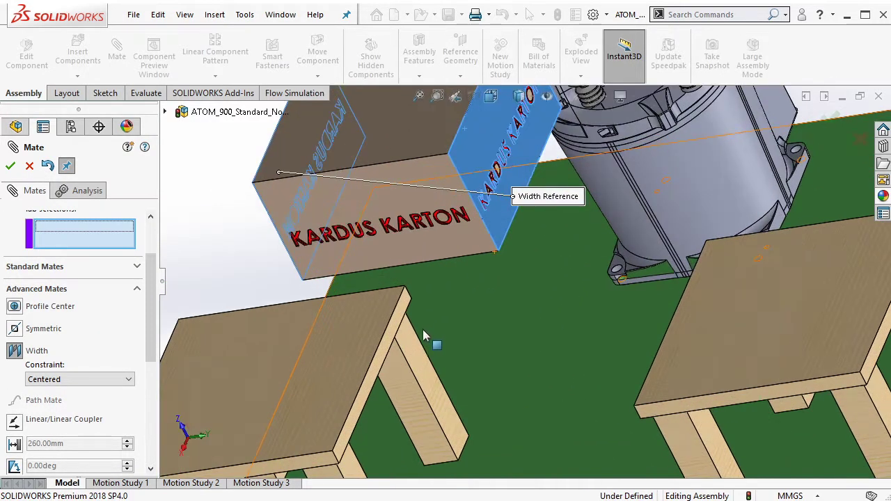
pyautogui.click(398, 321)
pyautogui.moveTo(398, 321); pyautogui.dragTo(645, 332, button='middle')
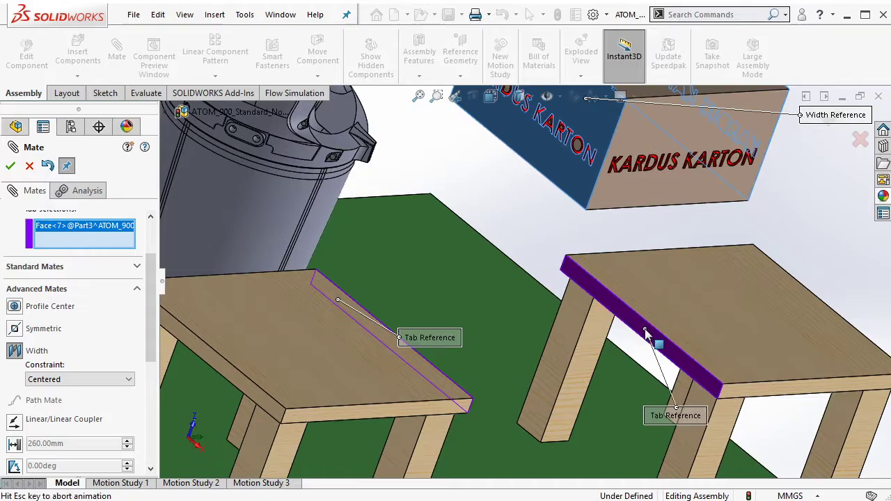
pyautogui.click(646, 333)
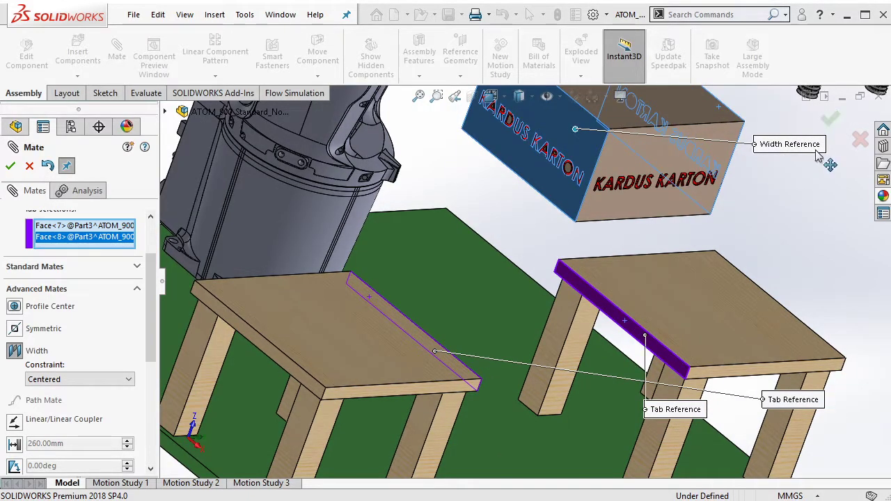
pyautogui.press('Return')
pyautogui.press('Return')
# Step: Check the box is fixed, then mate its top face to a suction cup's bottom edge
pyautogui.scroll(3, 610, 174)
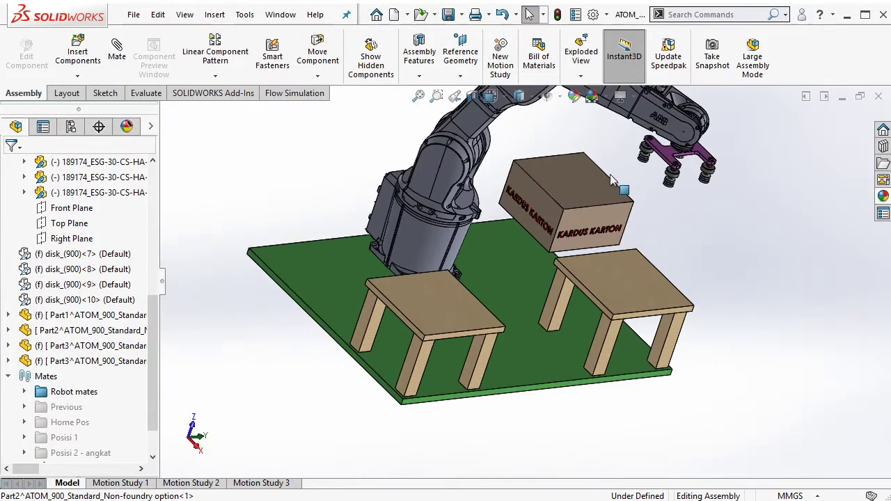
pyautogui.click(605, 178)
pyautogui.click(726, 180)
pyautogui.scroll(-2, 621, 252)
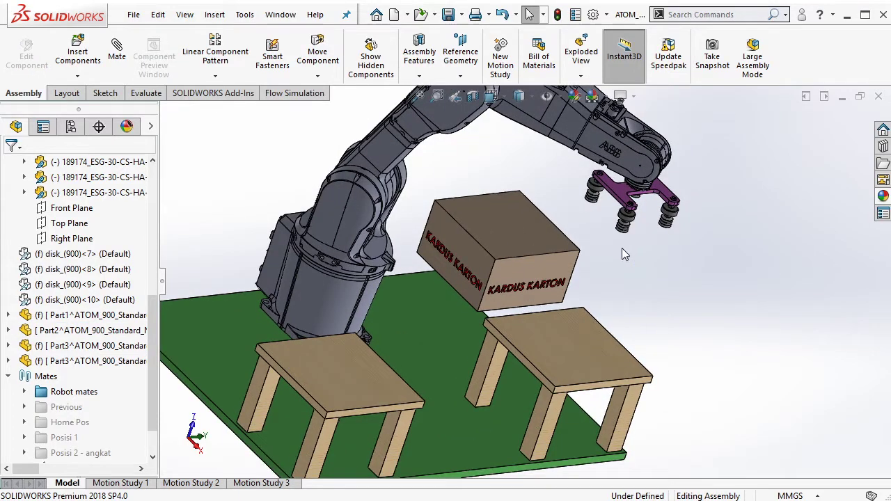
pyautogui.click(528, 226)
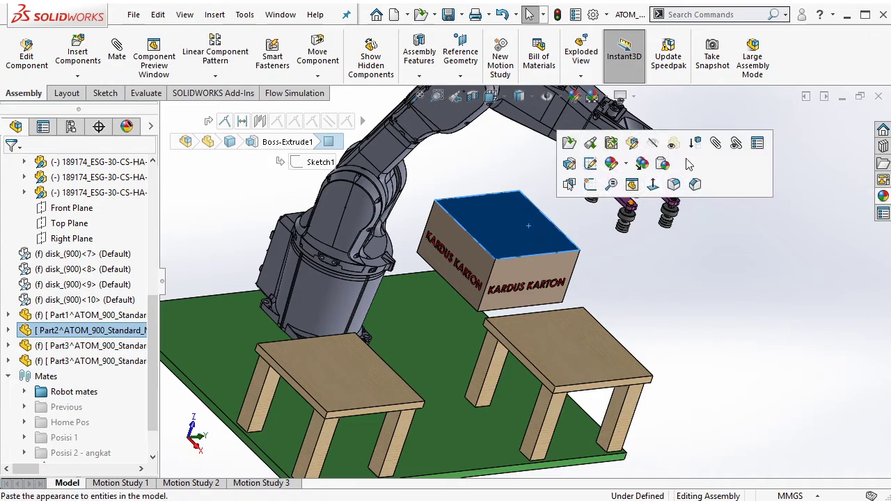
pyautogui.scroll(-3, 628, 245)
pyautogui.scroll(-2, 553, 238)
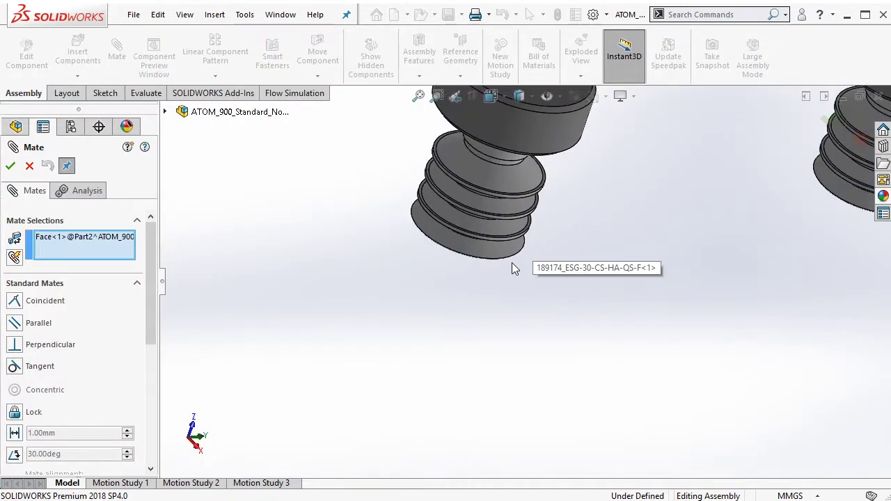
pyautogui.click(511, 263)
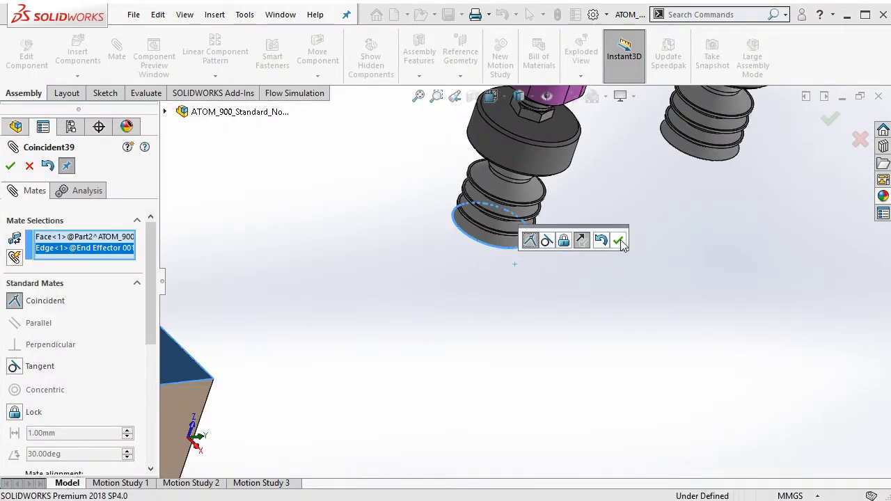
pyautogui.click(617, 242)
# Step: Add a Width mate centring the box between the gripper bracket's side faces
pyautogui.moveTo(608, 254); pyautogui.dragTo(569, 240, button='middle')
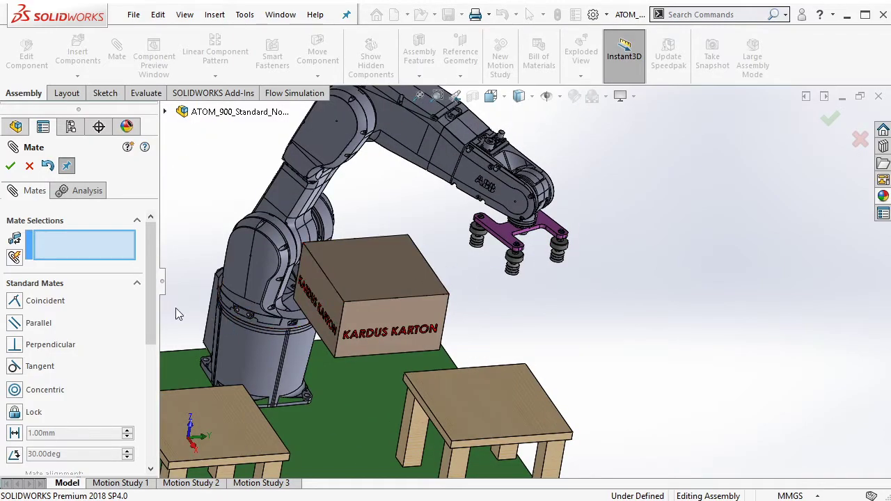
pyautogui.scroll(-3, 129, 378)
pyautogui.scroll(-2, 97, 381)
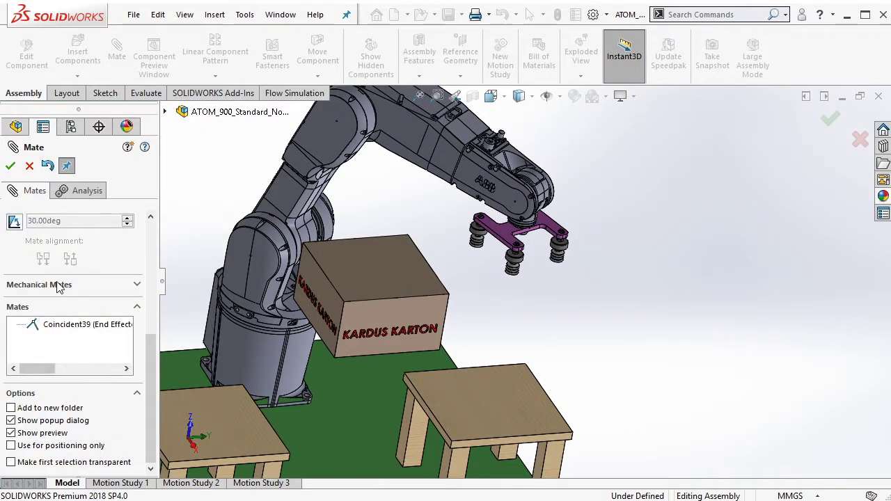
pyautogui.scroll(4, 59, 288)
pyautogui.click(48, 340)
pyautogui.scroll(-4, 462, 232)
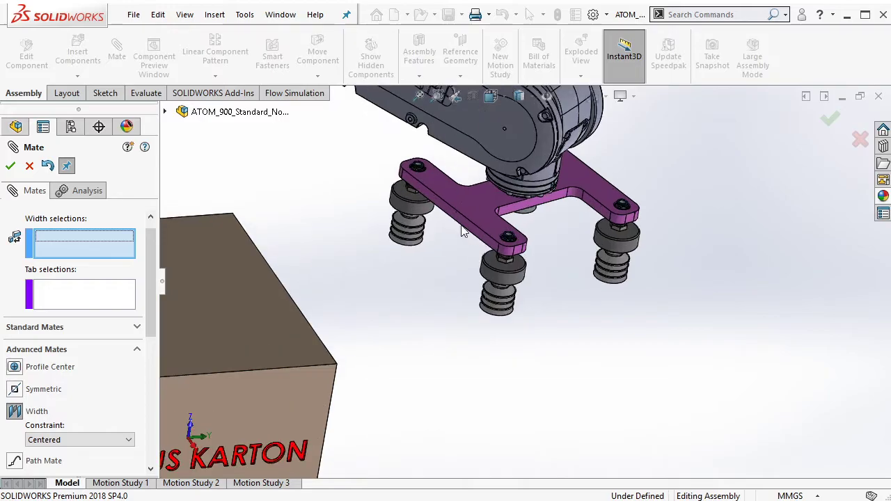
pyautogui.click(451, 217)
pyautogui.moveTo(451, 218); pyautogui.dragTo(446, 230, button='middle')
pyautogui.click(468, 203)
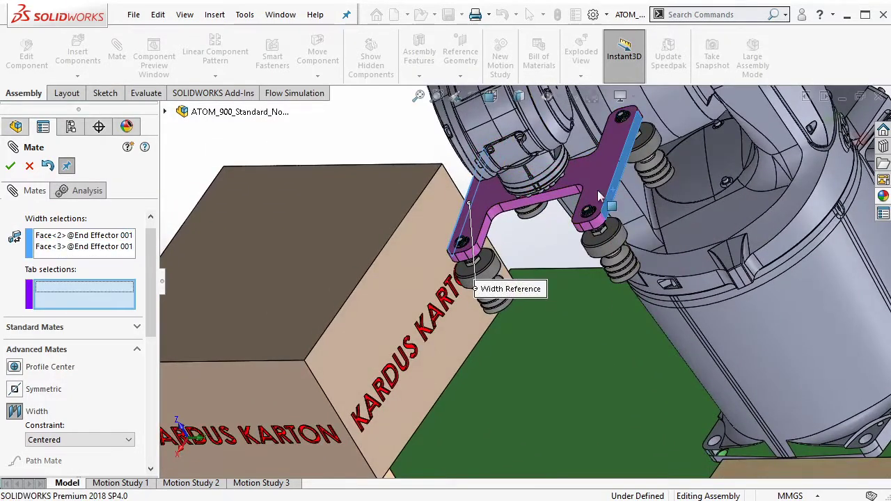
pyautogui.click(432, 240)
pyautogui.scroll(5, 432, 240)
pyautogui.moveTo(363, 268); pyautogui.dragTo(430, 295, button='middle')
pyautogui.rightClick(446, 292)
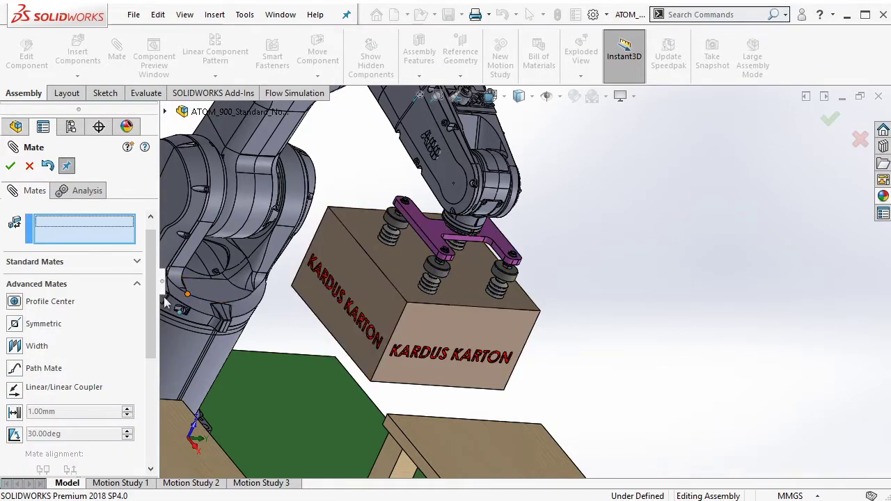
# Step: Add a second Width mate in the other direction, using Select Other for hidden faces
pyautogui.click(30, 354)
pyautogui.scroll(-3, 466, 292)
pyautogui.click(480, 222)
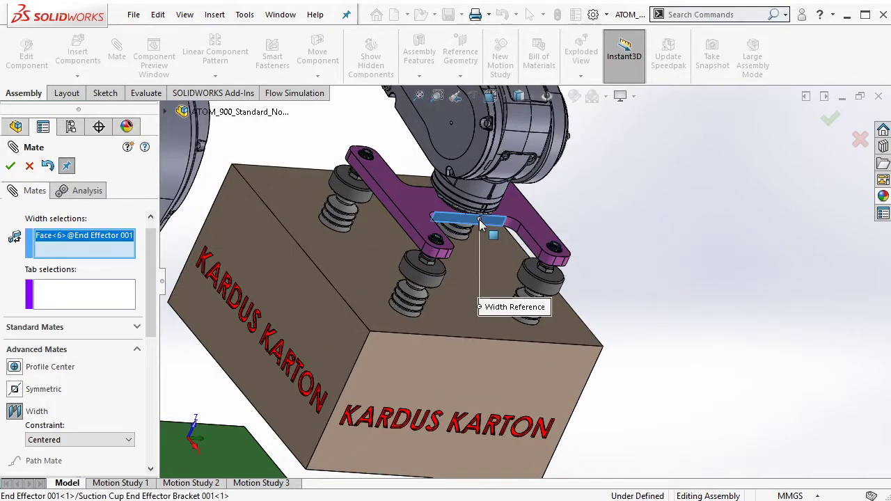
pyautogui.scroll(-3, 432, 202)
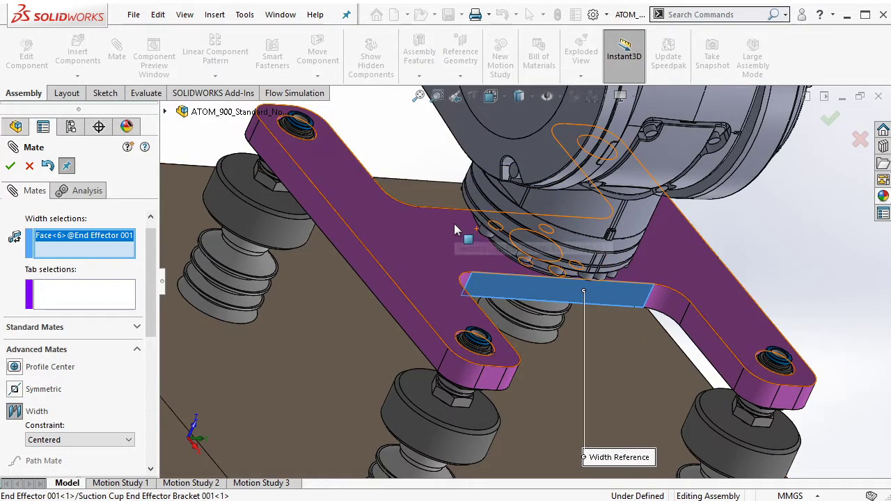
pyautogui.rightClick(451, 219)
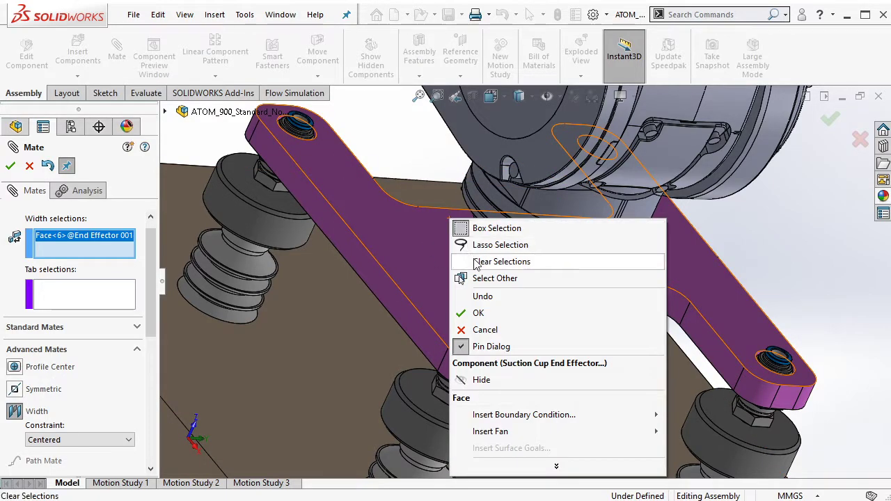
pyautogui.click(493, 278)
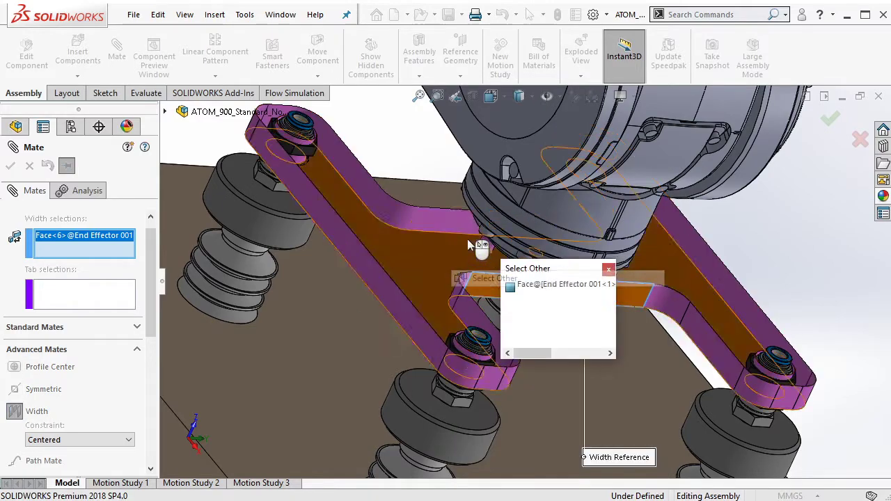
pyautogui.click(459, 232)
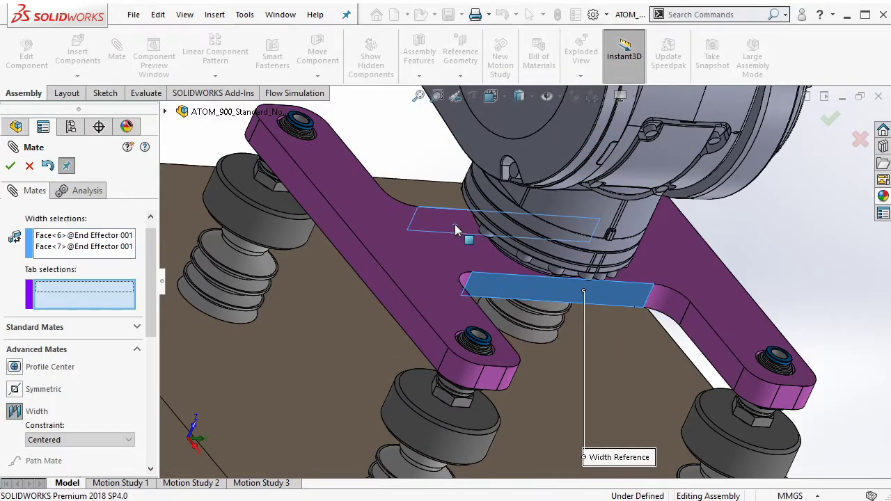
pyautogui.click(498, 416)
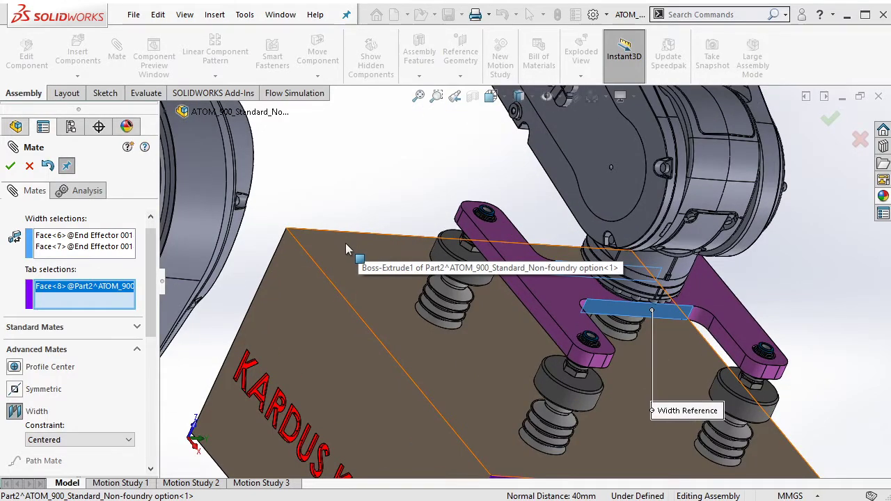
pyautogui.rightClick(345, 243)
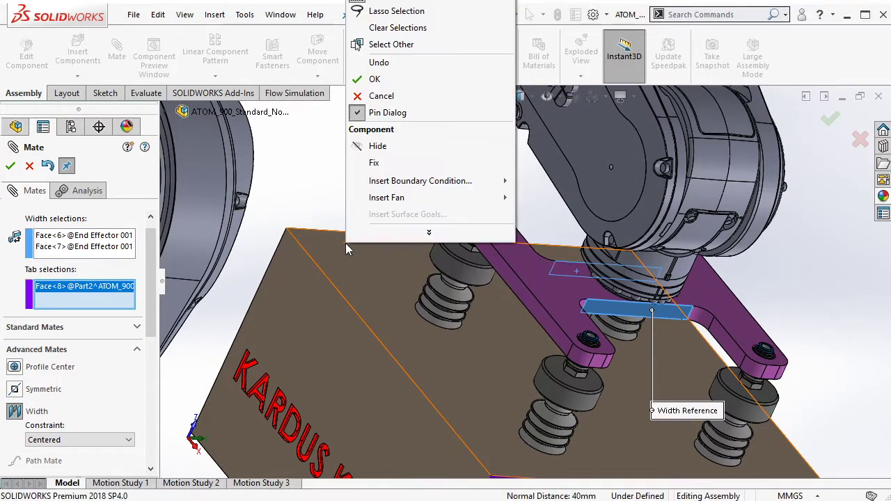
pyautogui.click(380, 70)
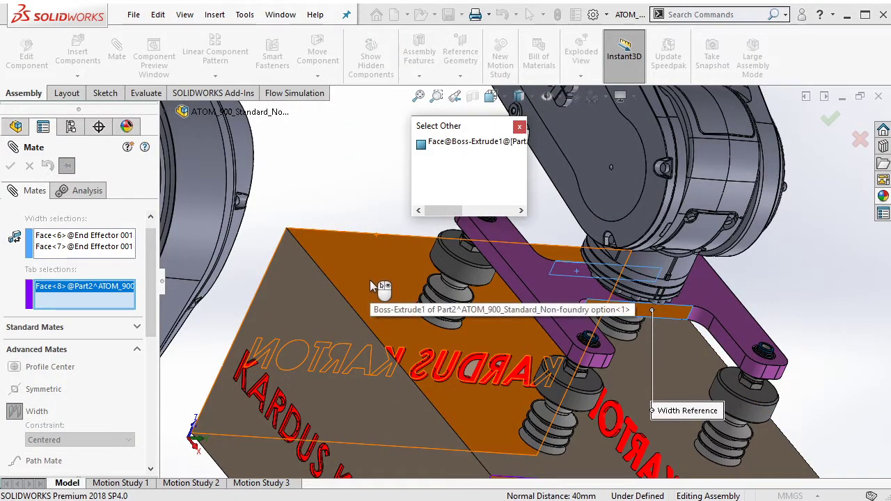
pyautogui.click(369, 279)
pyautogui.rightClick(369, 286)
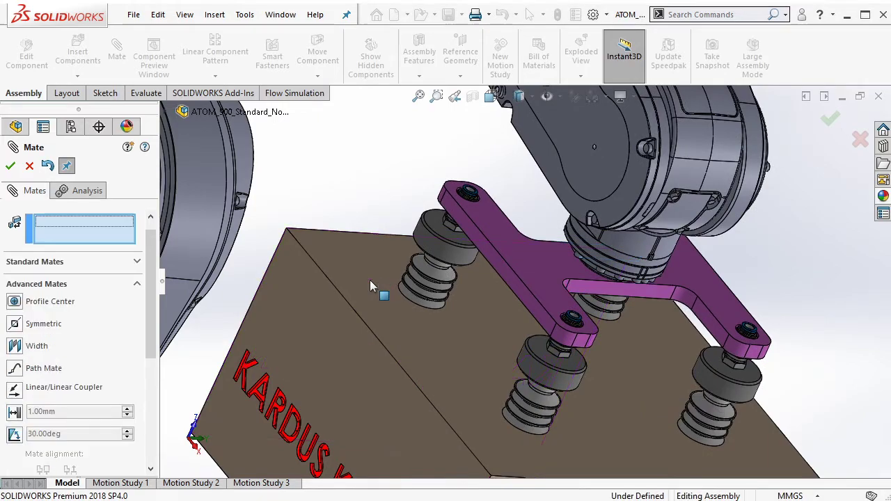
pyautogui.rightClick(369, 280)
# Step: Test that the gripper bracket and arm links can no longer move
pyautogui.scroll(5, 529, 282)
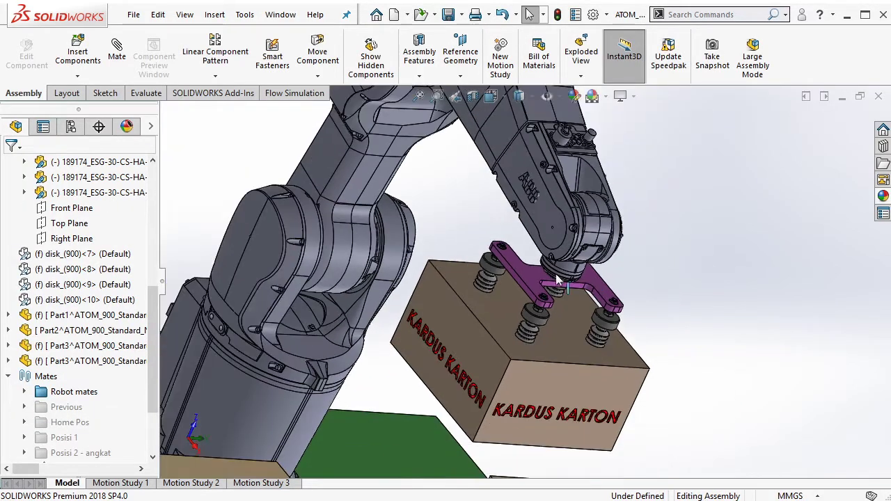
pyautogui.click(536, 278)
pyautogui.click(536, 278)
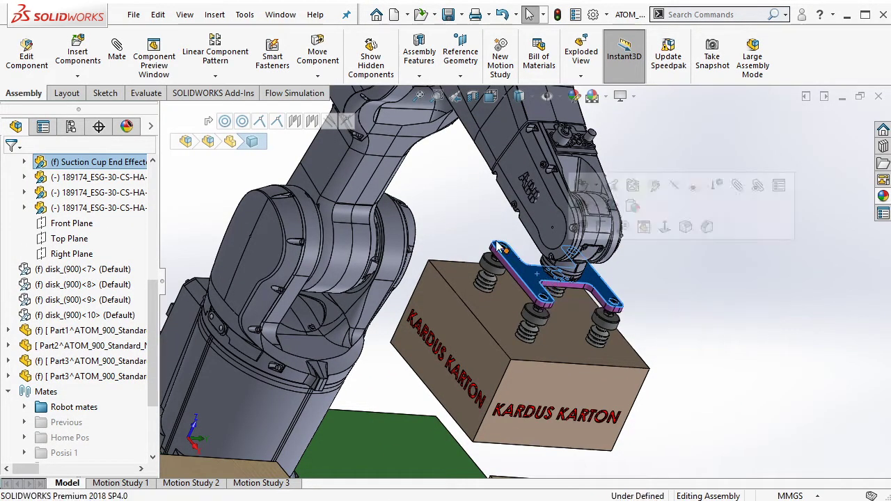
pyautogui.click(486, 202)
pyautogui.click(515, 159)
pyautogui.click(471, 200)
pyautogui.scroll(3, 529, 354)
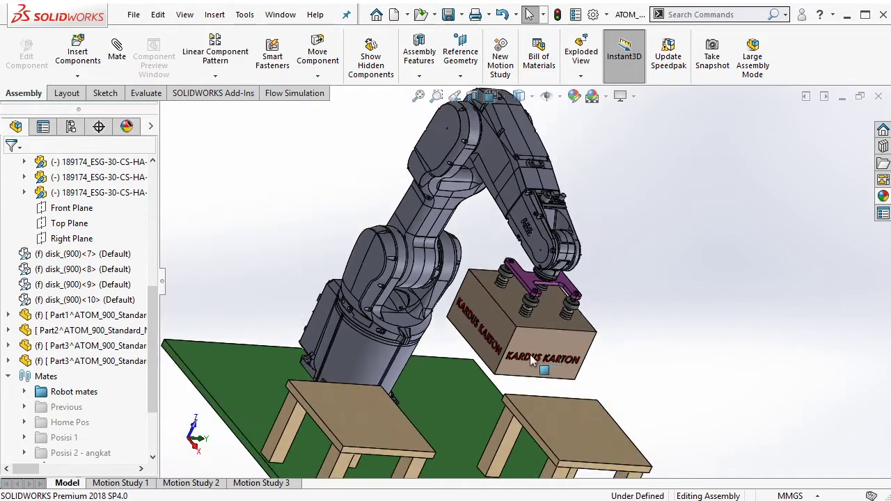
pyautogui.scroll(-3, 160, 443)
# Step: Group mates Coincident38 through Width7 into a new folder named Posisi 3 - geser 1
pyautogui.click(104, 376)
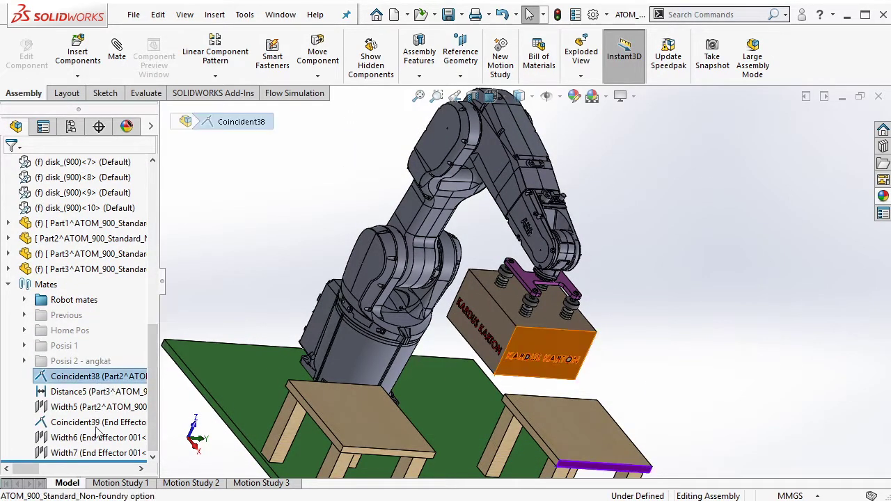
pyautogui.keyDown('shift'); pyautogui.click(89, 456); pyautogui.keyUp('shift')
pyautogui.rightClick(88, 456)
pyautogui.click(174, 342)
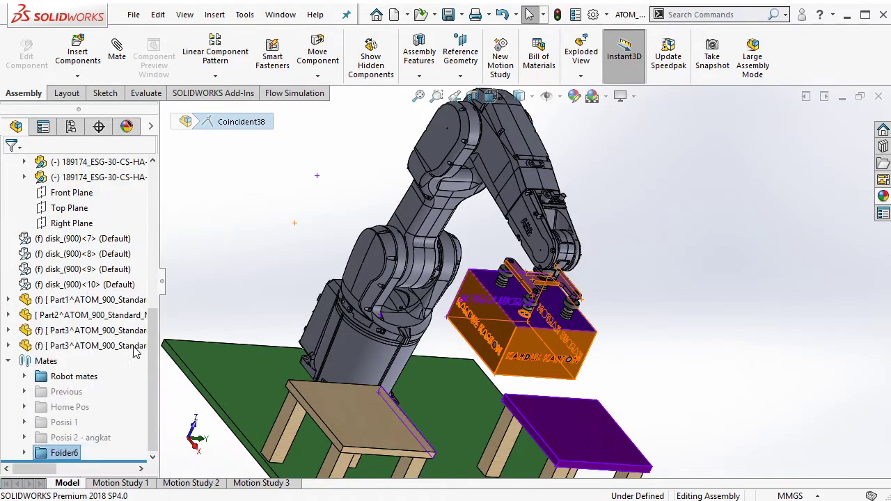
pyautogui.write('Posisi 3 - geser 1')
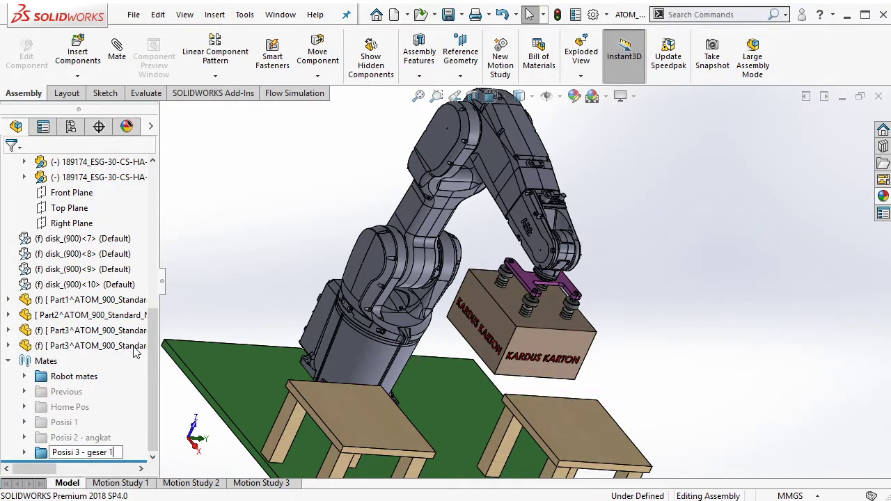
pyautogui.moveTo(234, 259); pyautogui.dragTo(313, 318, button='middle')
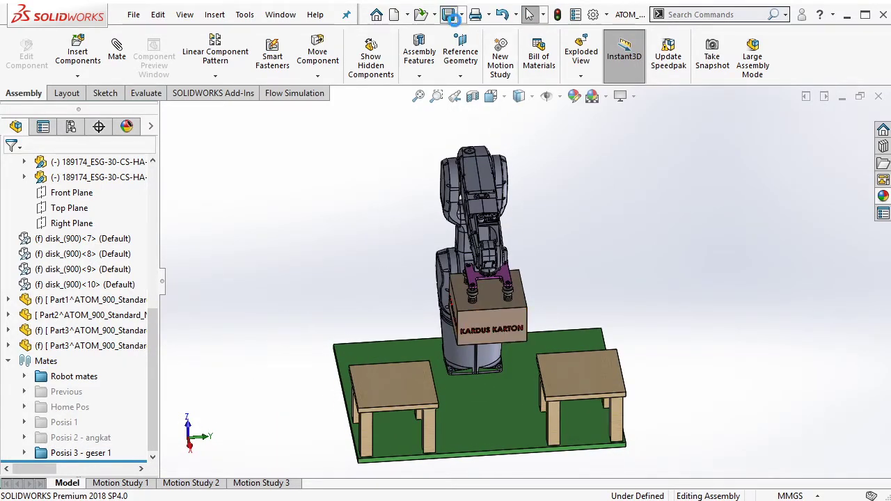
pyautogui.moveTo(530, 232); pyautogui.dragTo(531, 291, button='middle')
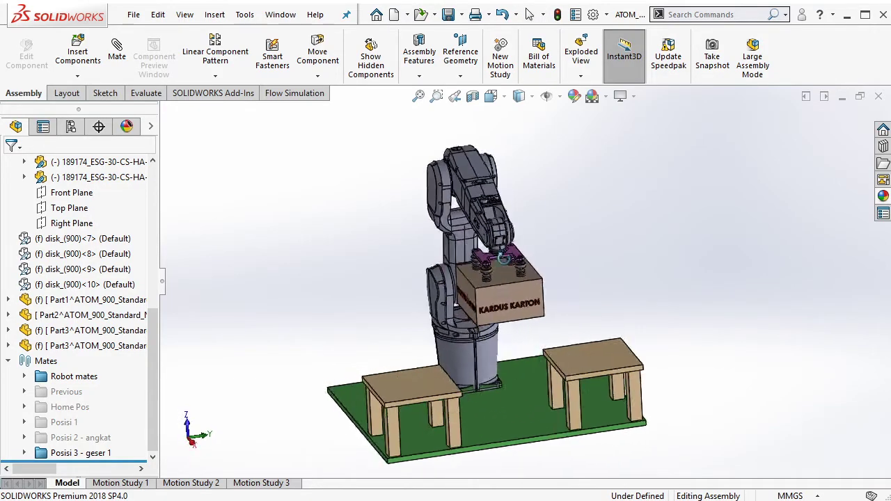
pyautogui.scroll(-2, 528, 288)
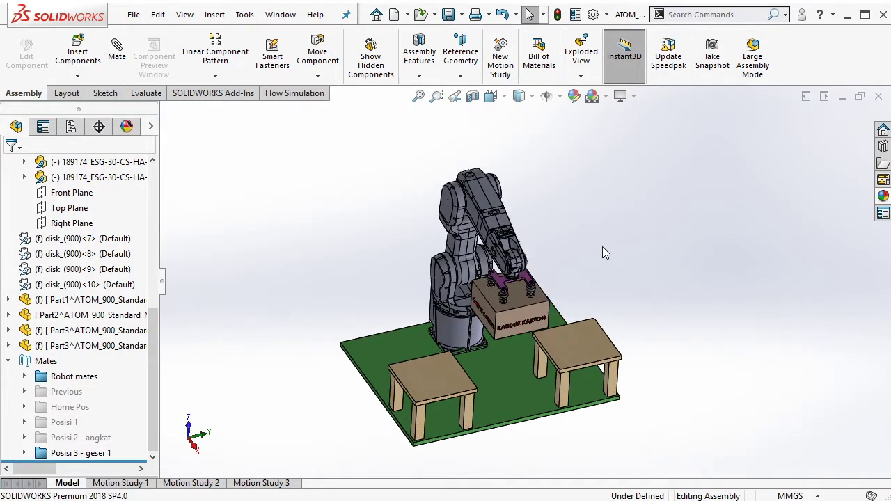
pyautogui.scroll(-3, 456, 338)
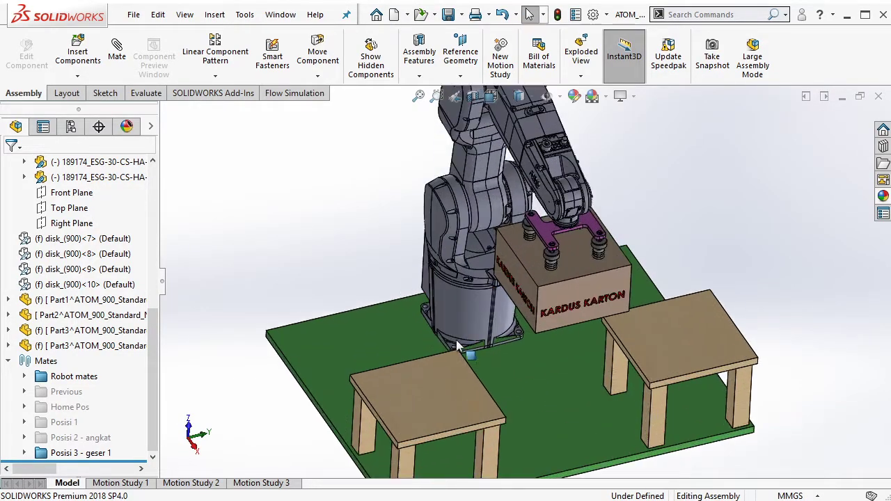
pyautogui.click(116, 454)
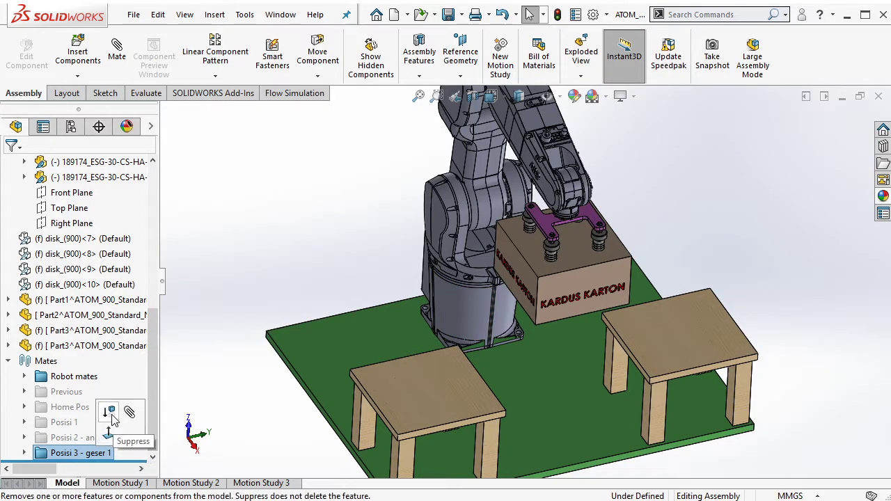
# Step: Suppress Posisi 3 - geser 1 and mate the box side face flush with the left table
pyautogui.click(115, 421)
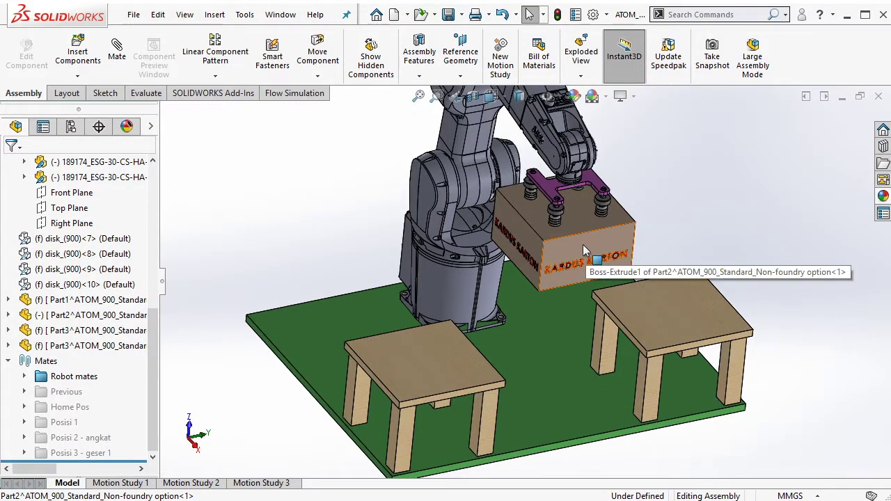
pyautogui.click(530, 247)
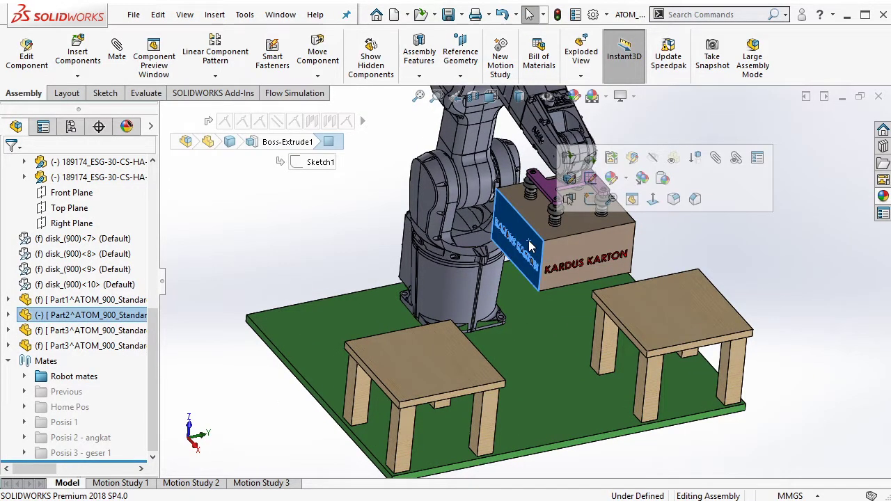
pyautogui.click(678, 174)
pyautogui.scroll(-3, 415, 395)
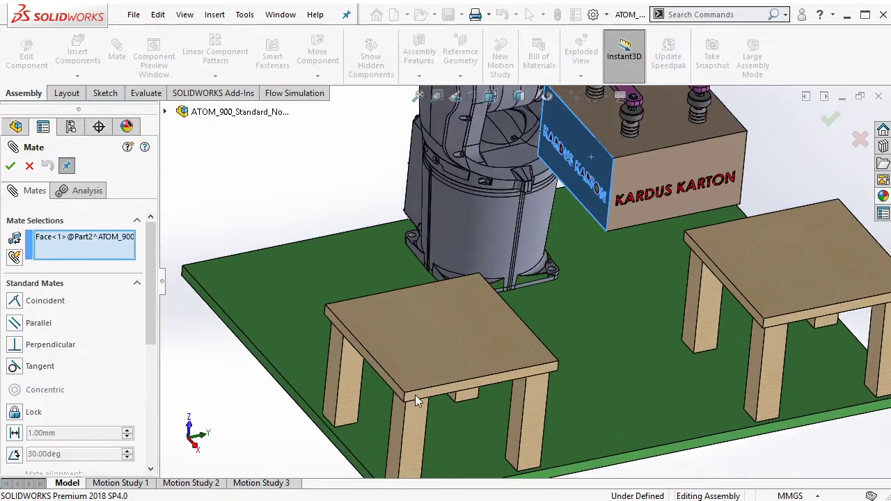
pyautogui.click(401, 392)
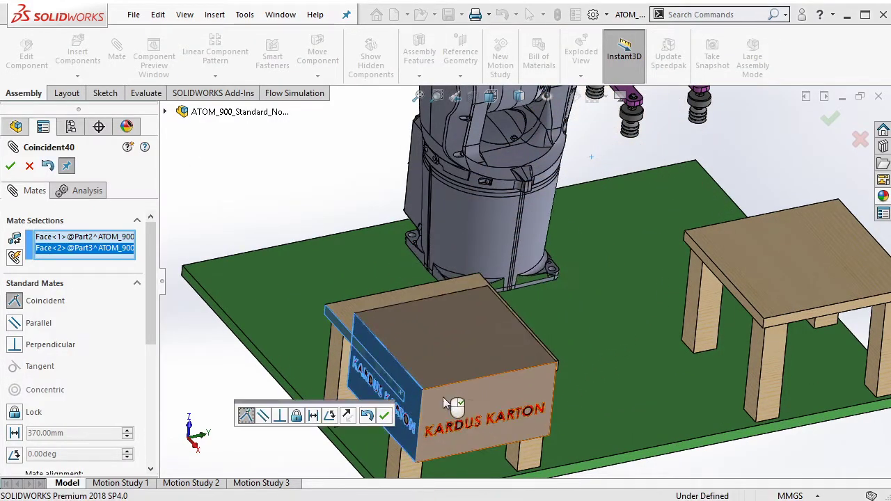
pyautogui.click(383, 416)
# Step: Align the box's lettered front face with the table edge
pyautogui.moveTo(466, 369); pyautogui.dragTo(470, 269)
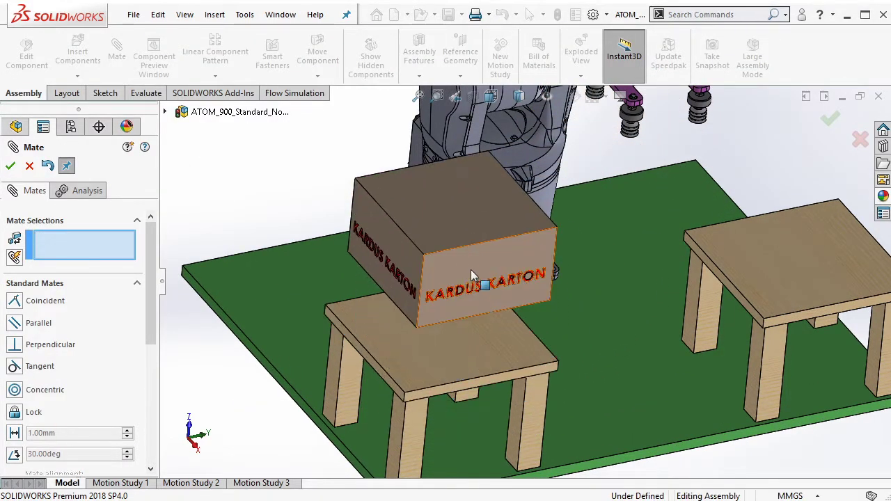
pyautogui.scroll(-2, 458, 389)
pyautogui.click(460, 378)
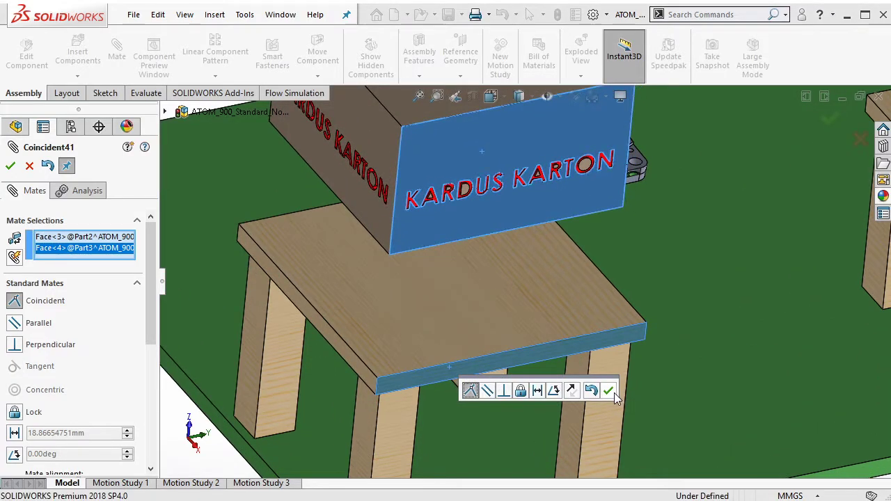
pyautogui.click(609, 390)
pyautogui.scroll(3, 578, 267)
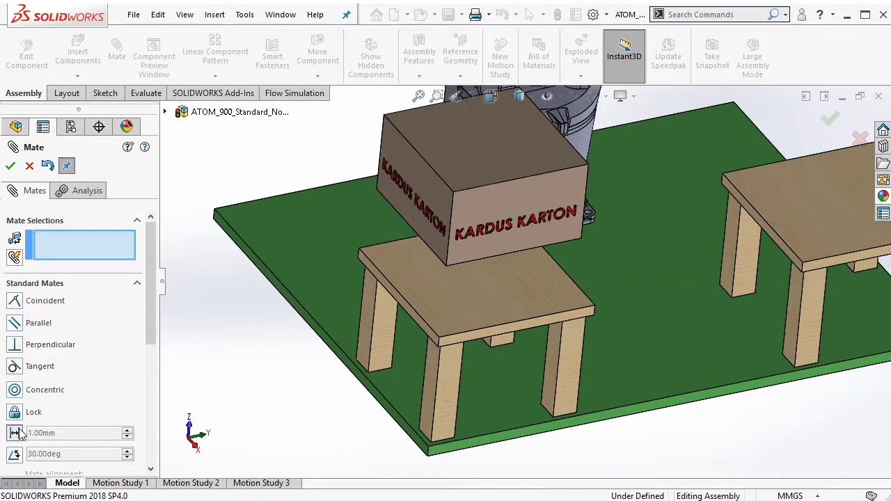
pyautogui.write('250')
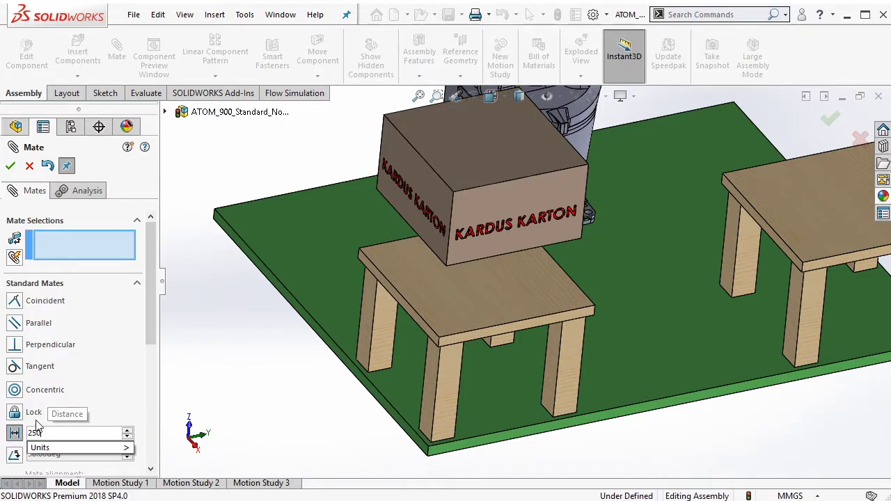
# Step: Add a 200 mm distance mate between the table top and the box underside
pyautogui.click(458, 293)
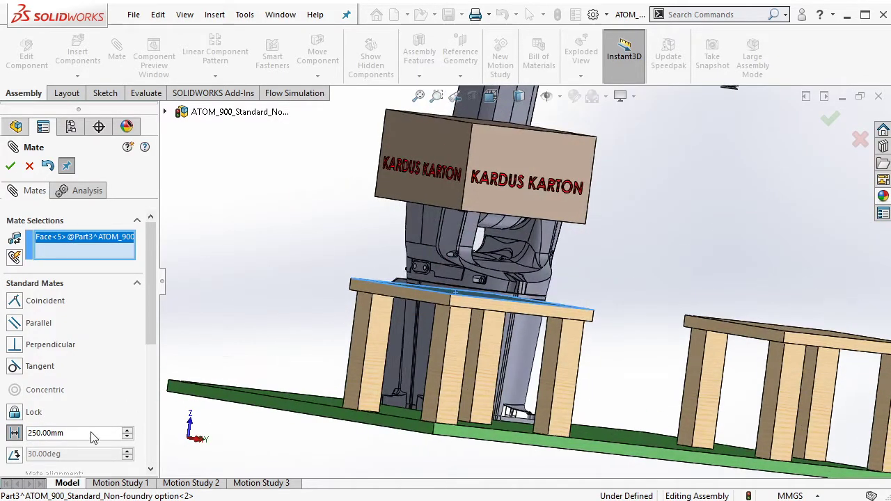
pyautogui.write('200')
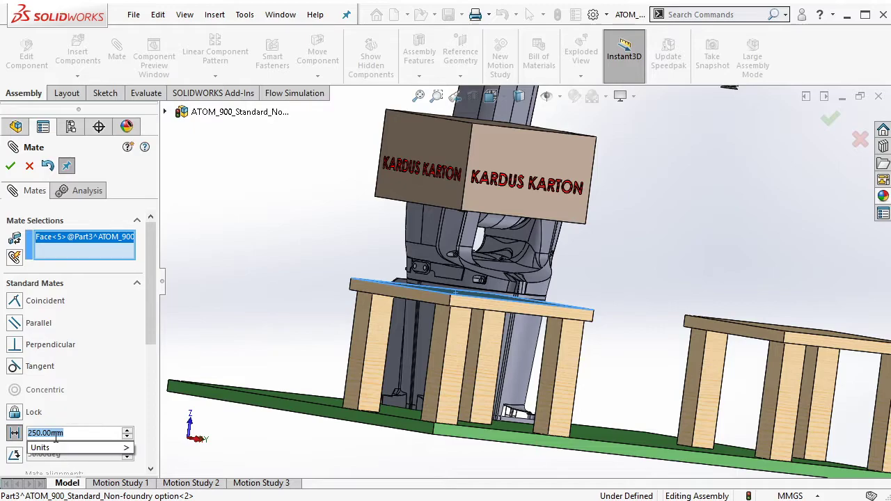
pyautogui.press('Return')
pyautogui.click(518, 155)
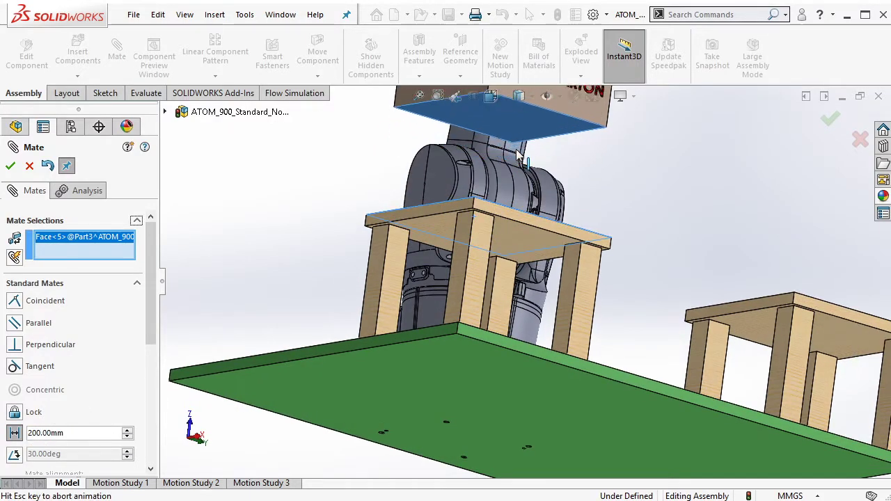
pyautogui.click(672, 134)
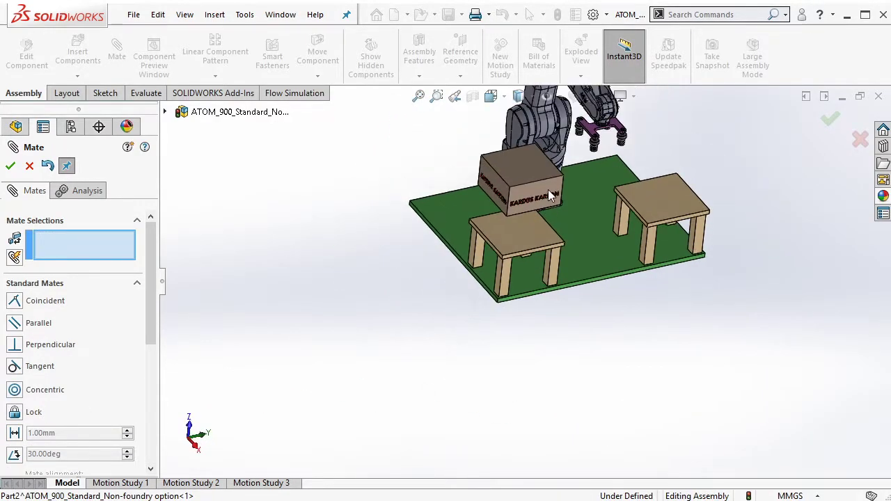
pyautogui.scroll(-3, 524, 176)
pyautogui.click(10, 167)
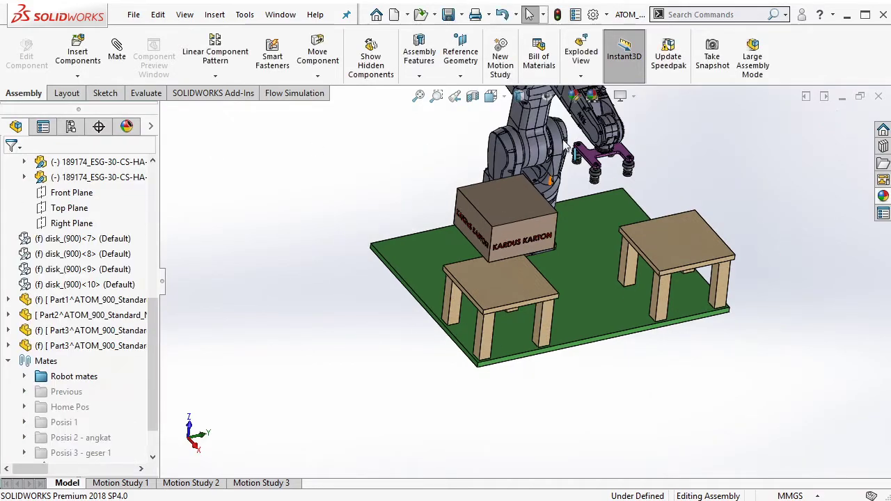
# Step: Pick both sides of the purple gripper plate as Width mate references
pyautogui.scroll(-2, 654, 267)
pyautogui.click(372, 354)
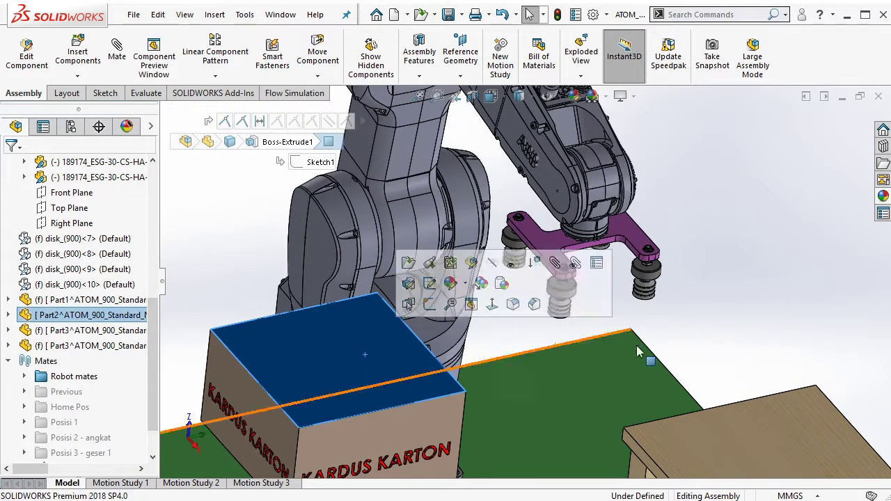
pyautogui.click(800, 315)
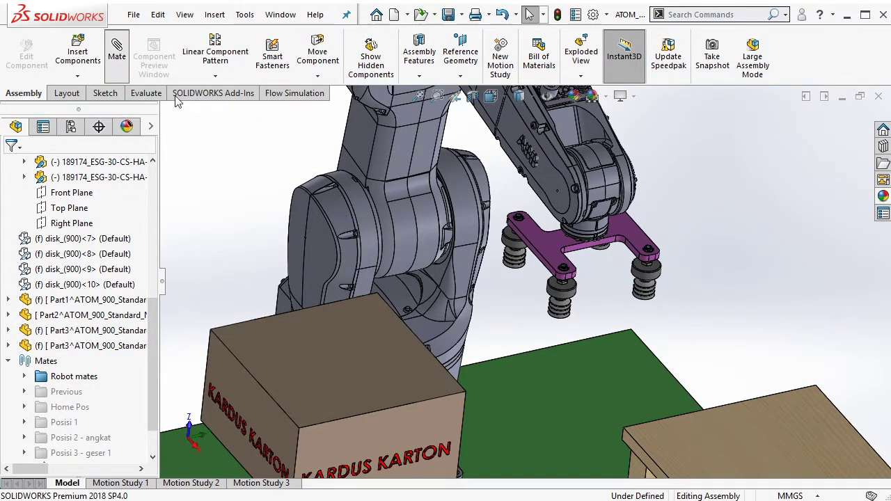
pyautogui.scroll(-3, 67, 371)
pyautogui.scroll(-2, 80, 370)
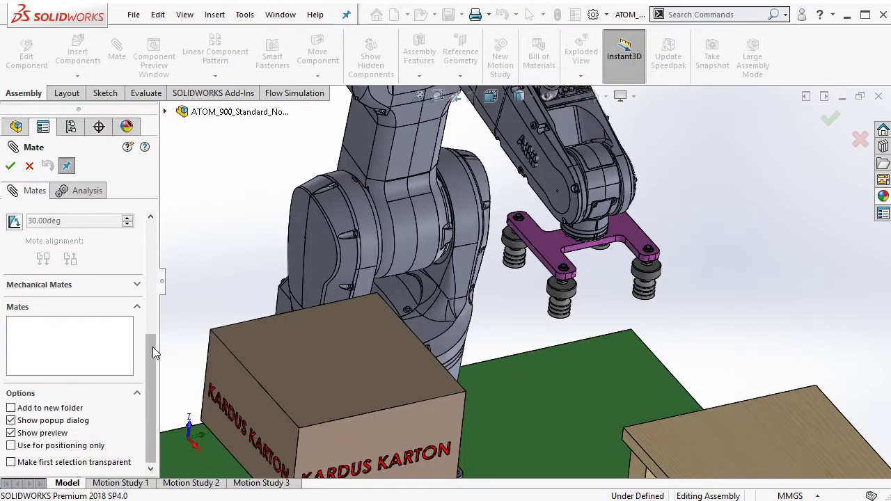
pyautogui.moveTo(155, 353); pyautogui.dragTo(155, 268)
pyautogui.scroll(2, 59, 300)
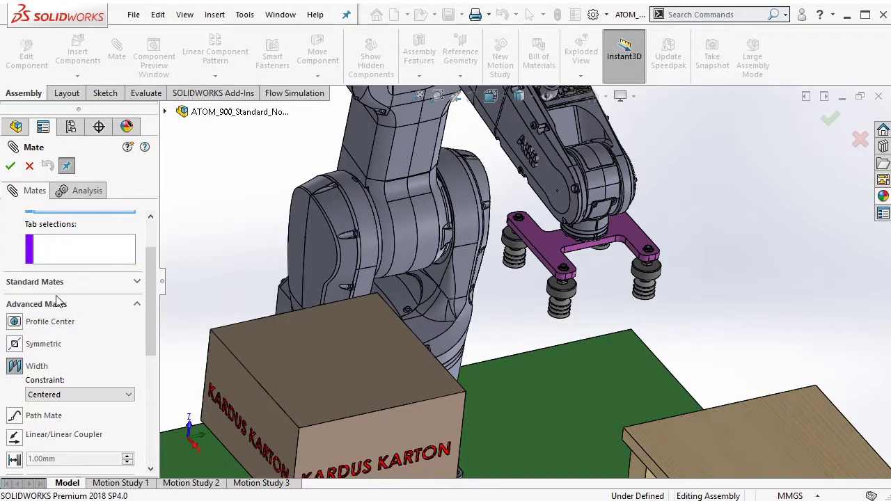
pyautogui.scroll(-3, 582, 269)
pyautogui.scroll(-2, 582, 269)
pyautogui.click(582, 269)
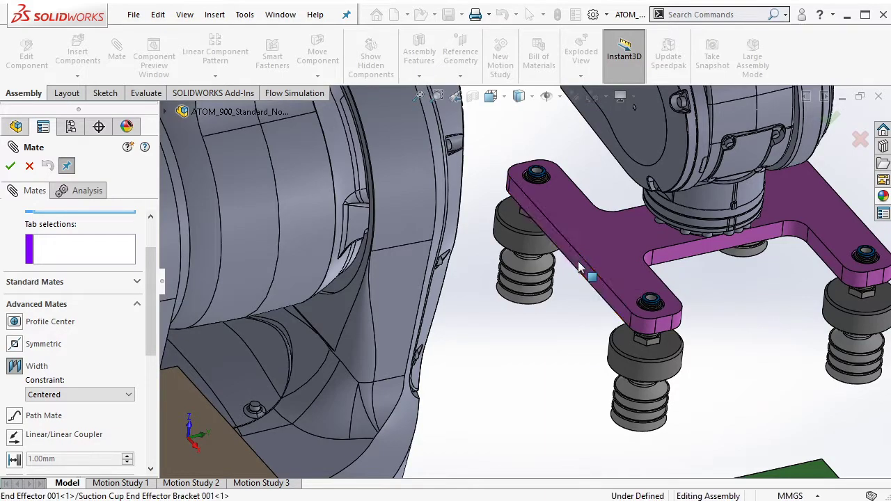
pyautogui.moveTo(589, 267); pyautogui.dragTo(765, 254, button='middle')
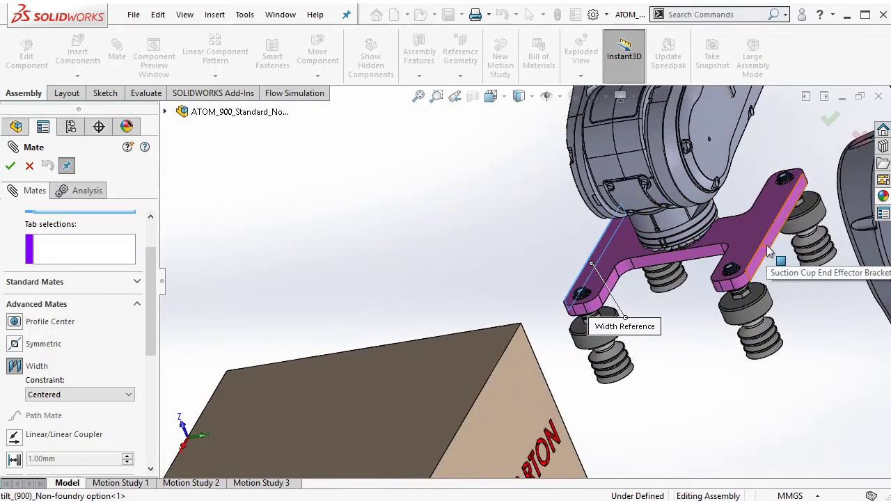
pyautogui.click(766, 245)
# Step: Pick the box's two opposite side faces and accept the first Width mate
pyautogui.scroll(3, 611, 361)
pyautogui.scroll(2, 561, 354)
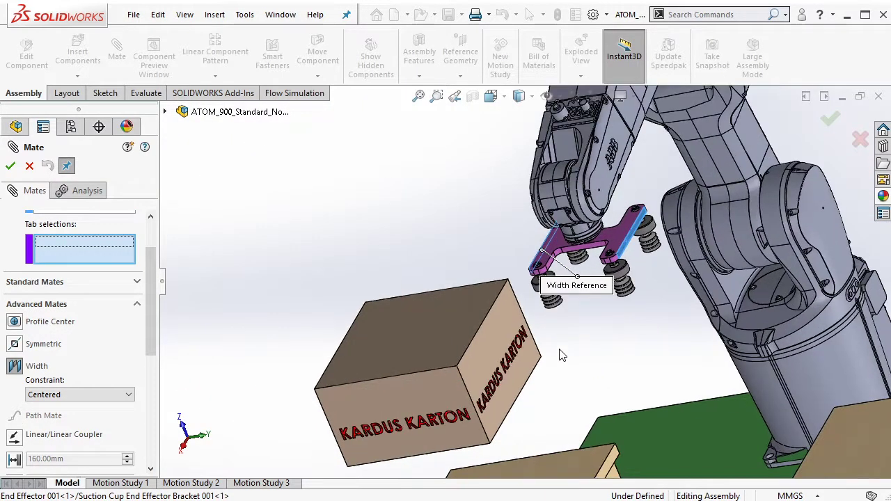
pyautogui.scroll(-2, 481, 407)
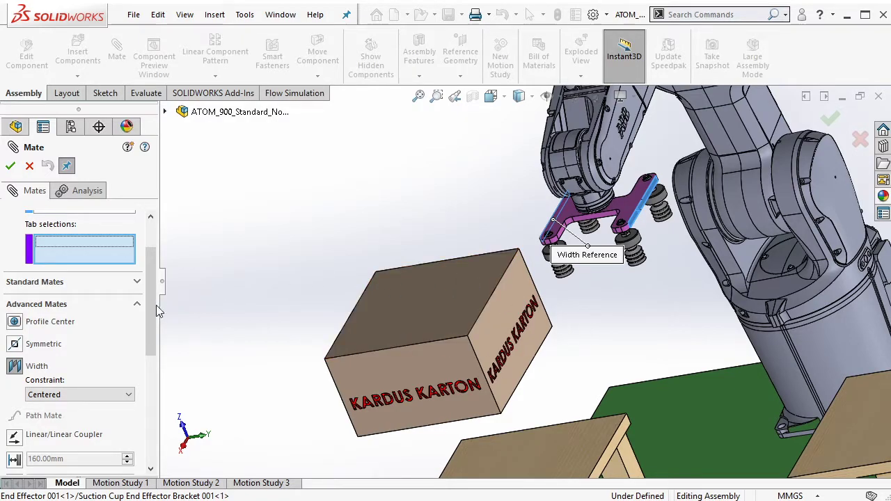
pyautogui.moveTo(156, 306); pyautogui.dragTo(155, 289)
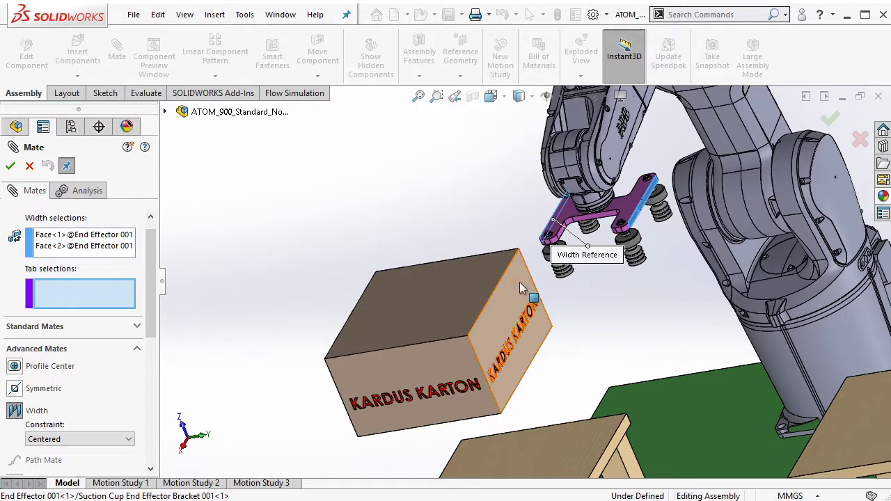
pyautogui.moveTo(510, 300); pyautogui.dragTo(574, 295, button='middle')
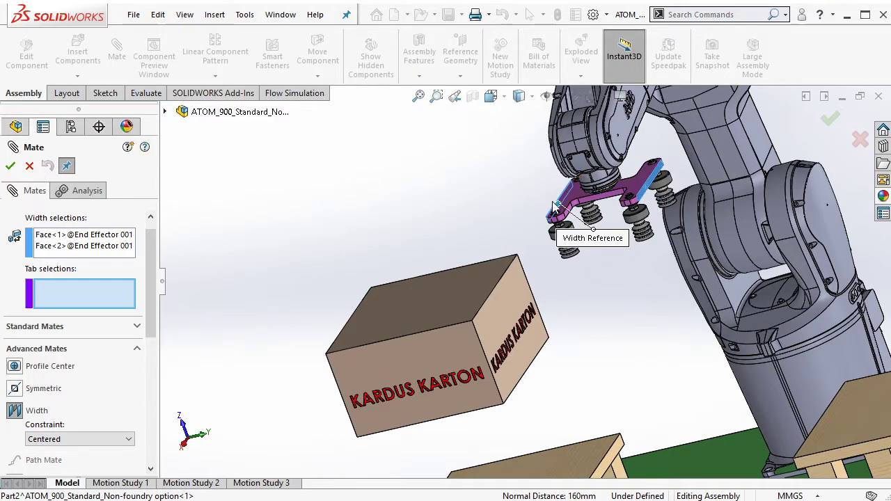
pyautogui.click(503, 306)
pyautogui.click(383, 344)
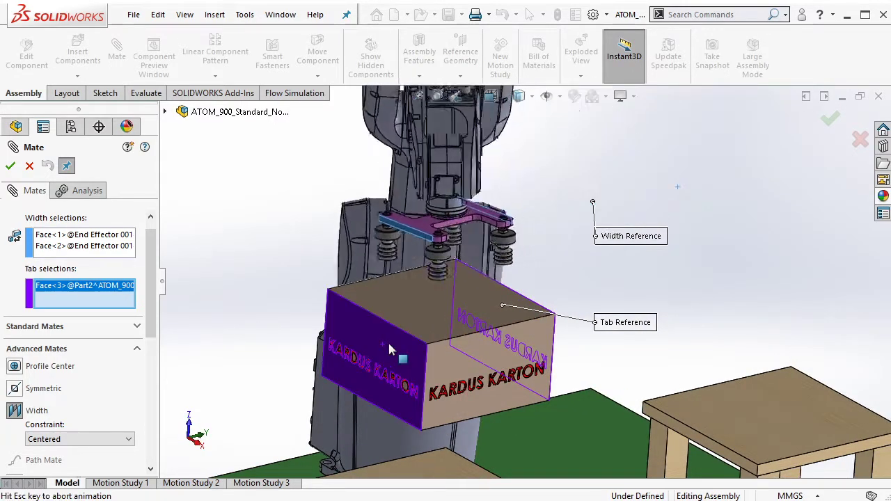
pyautogui.click(831, 120)
# Step: Add a Width mate in the other direction between the gripper bracket faces and box sides
pyautogui.moveTo(409, 302); pyautogui.dragTo(167, 364, button='middle')
pyautogui.click(14, 345)
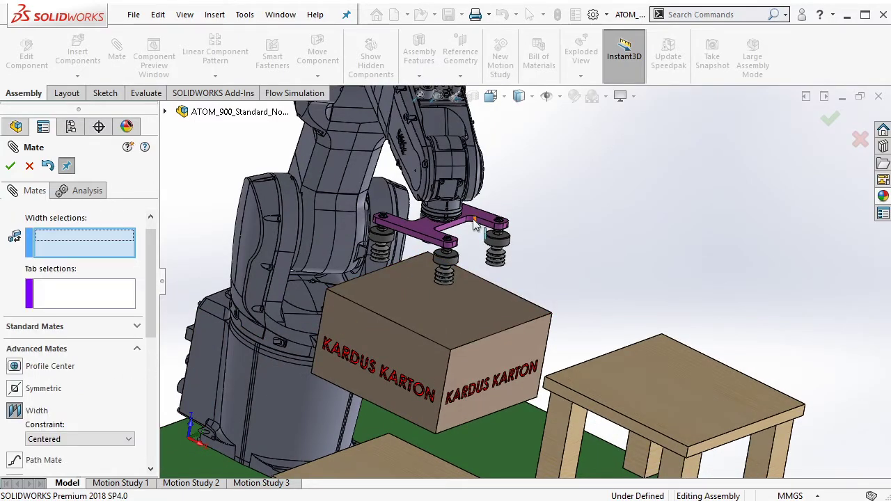
pyautogui.scroll(-5, 446, 237)
pyautogui.click(460, 257)
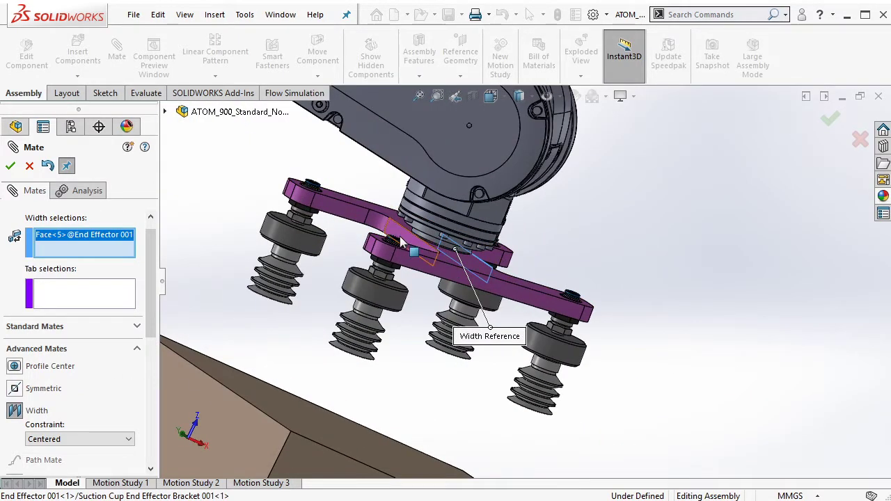
pyautogui.click(402, 242)
pyautogui.scroll(3, 401, 242)
pyautogui.click(384, 366)
pyautogui.moveTo(384, 366); pyautogui.dragTo(415, 408, button='middle')
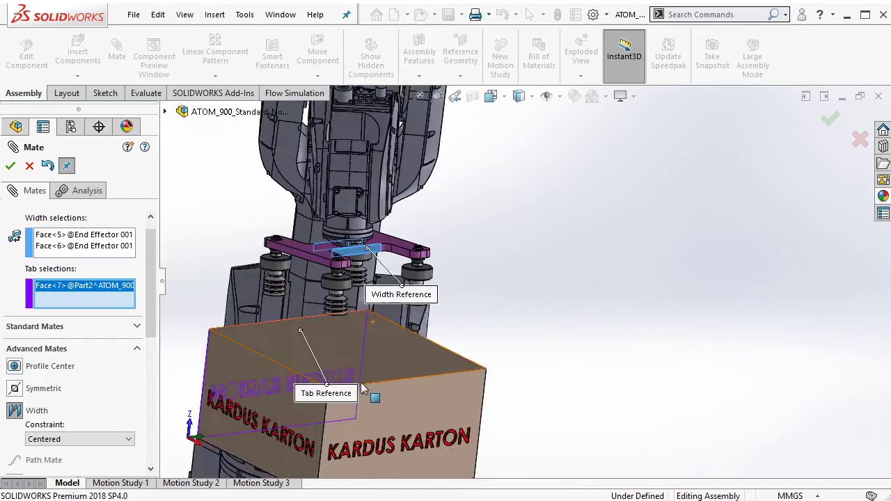
pyautogui.click(415, 400)
# Step: Accept the second width mate, then make a suction cup's bottom rim coincident with the box top face
pyautogui.press('Return')
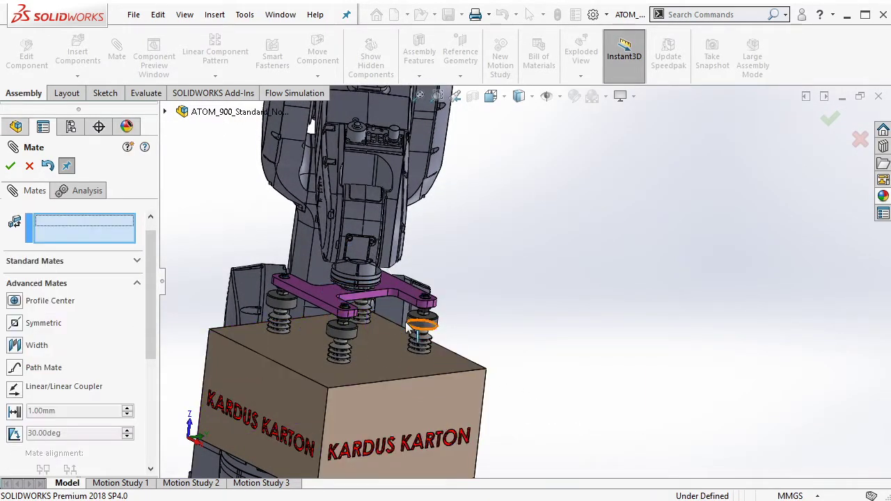
pyautogui.scroll(-2, 438, 337)
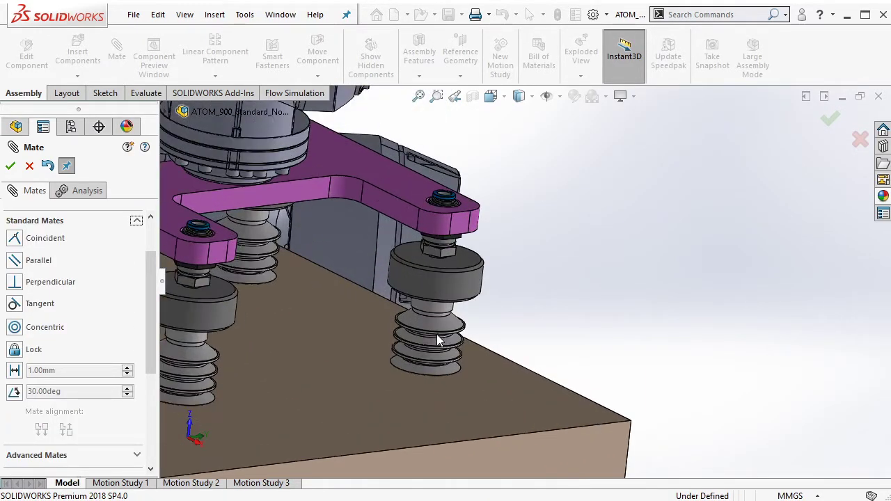
pyautogui.scroll(-1, 437, 335)
pyautogui.scroll(-2, 453, 337)
pyautogui.scroll(2, 501, 256)
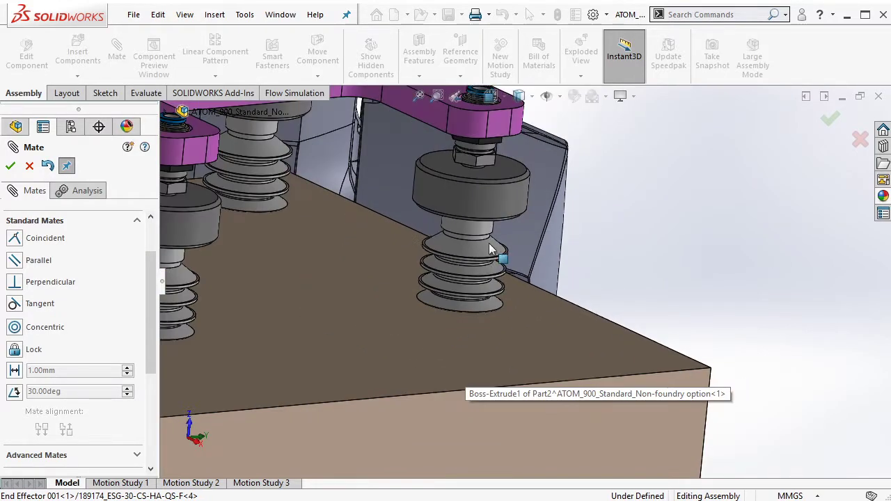
pyautogui.scroll(-1, 502, 256)
pyautogui.scroll(-1, 508, 258)
pyautogui.scroll(-1, 513, 261)
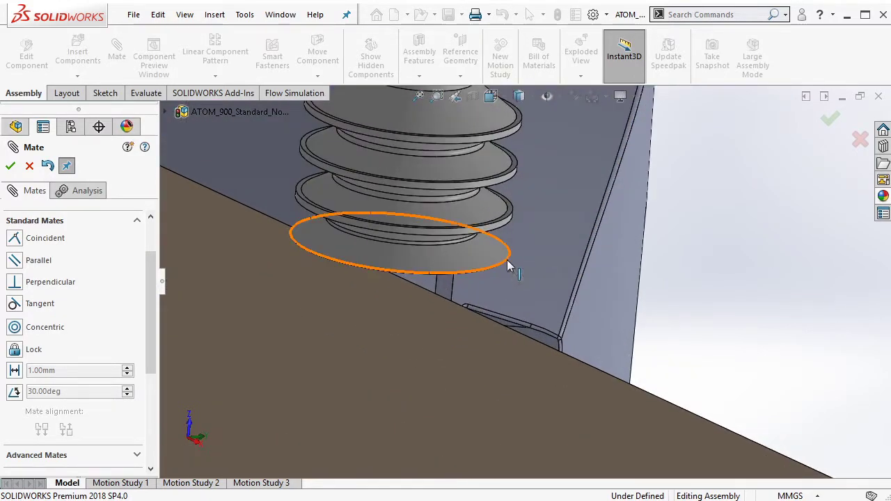
pyautogui.click(508, 262)
pyautogui.scroll(2, 508, 262)
pyautogui.click(448, 314)
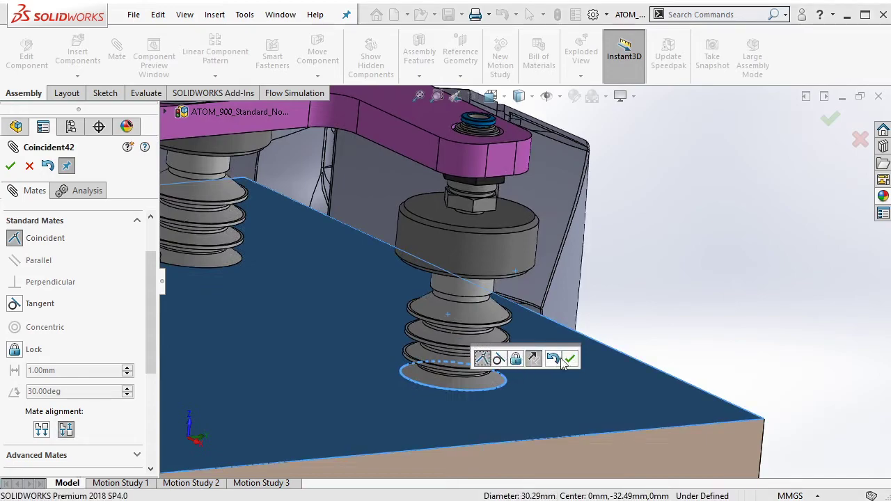
pyautogui.click(570, 358)
# Step: Close Mate, check that the gripper bracket no longer moves, and select Coincident40 in the tree
pyautogui.click(10, 166)
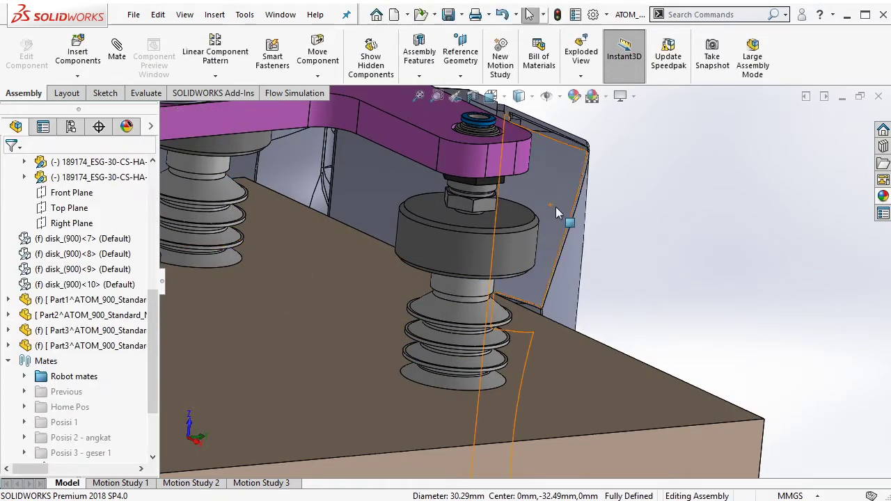
pyautogui.scroll(3, 556, 206)
pyautogui.scroll(3, 493, 271)
pyautogui.click(445, 259)
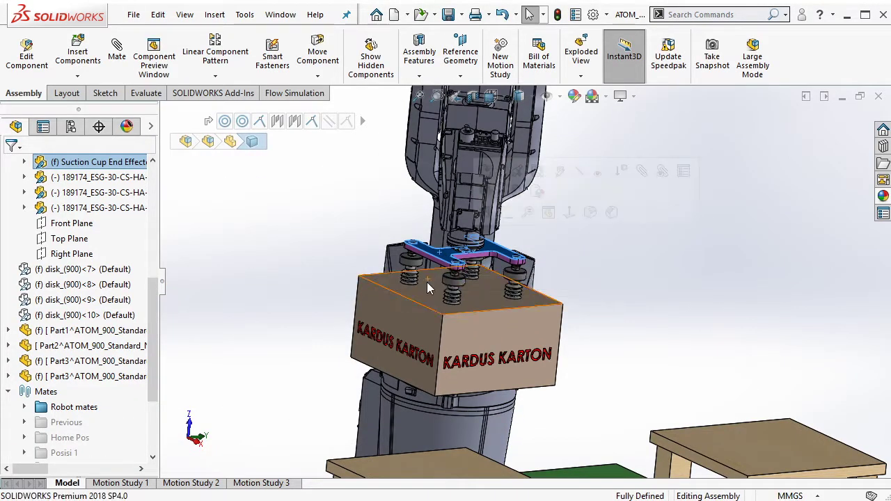
pyautogui.moveTo(427, 282); pyautogui.dragTo(430, 283)
pyautogui.scroll(3, 430, 283)
pyautogui.scroll(-3, 19, 433)
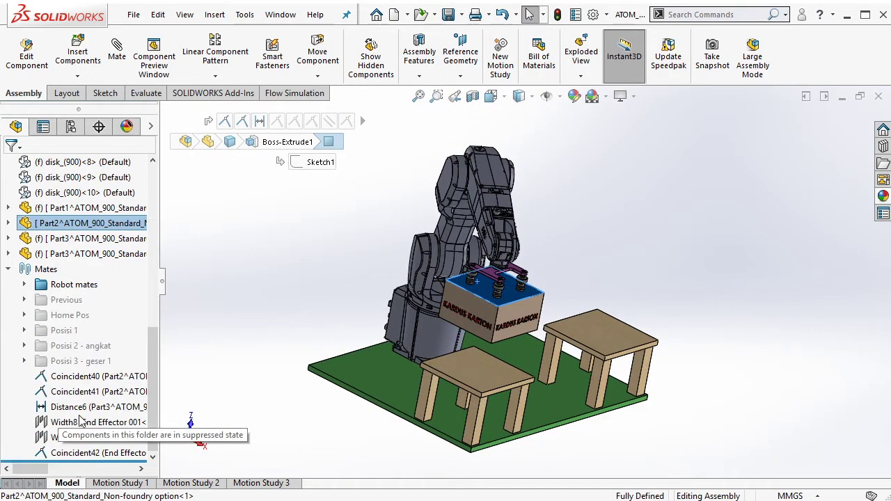
pyautogui.press('Escape')
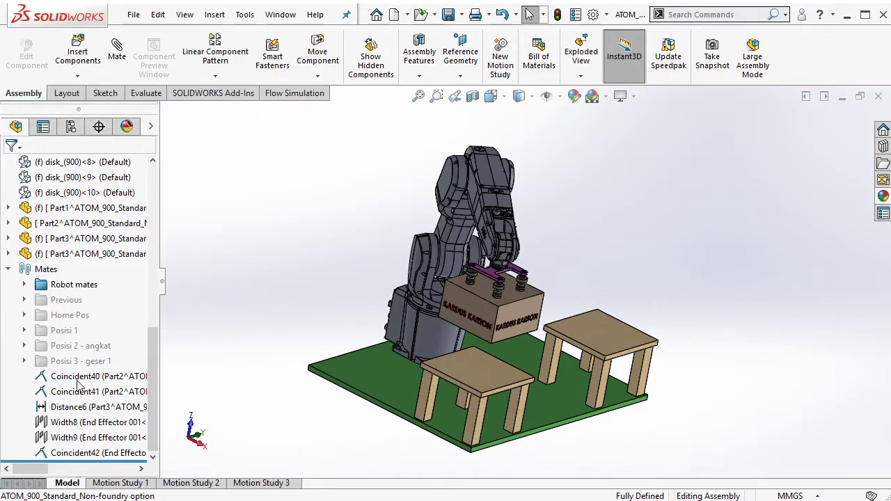
pyautogui.click(78, 380)
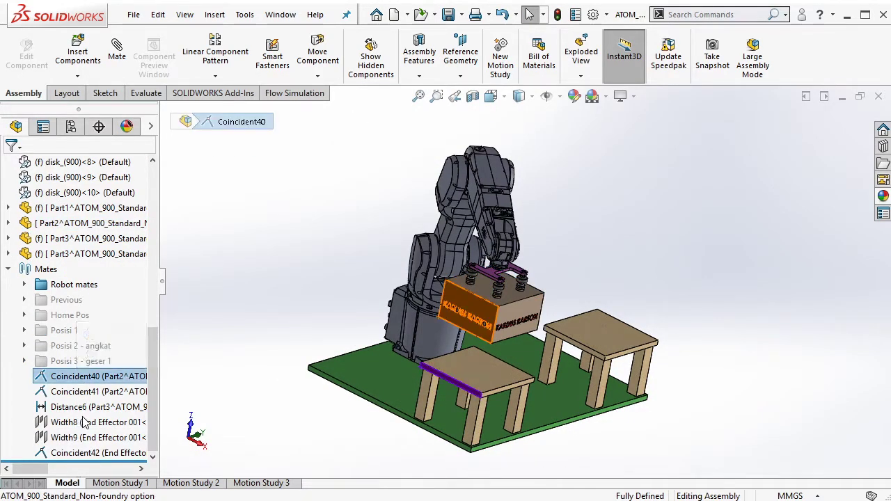
# Step: Put the mates through Coincident42 into a new folder named 'Posisi 4 - geser 2'
pyautogui.keyDown('shift'); pyautogui.click(85, 453); pyautogui.keyUp('shift')
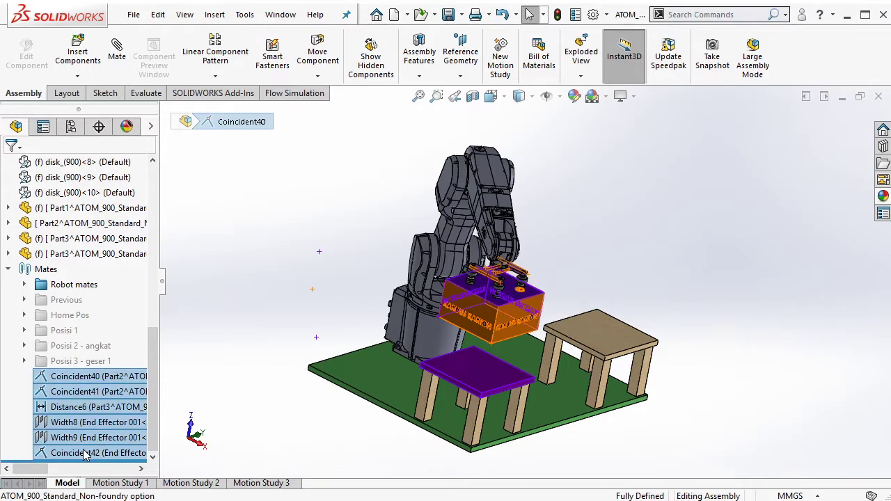
pyautogui.rightClick(85, 453)
pyautogui.click(174, 338)
pyautogui.write('Posisi 4 - geser 2')
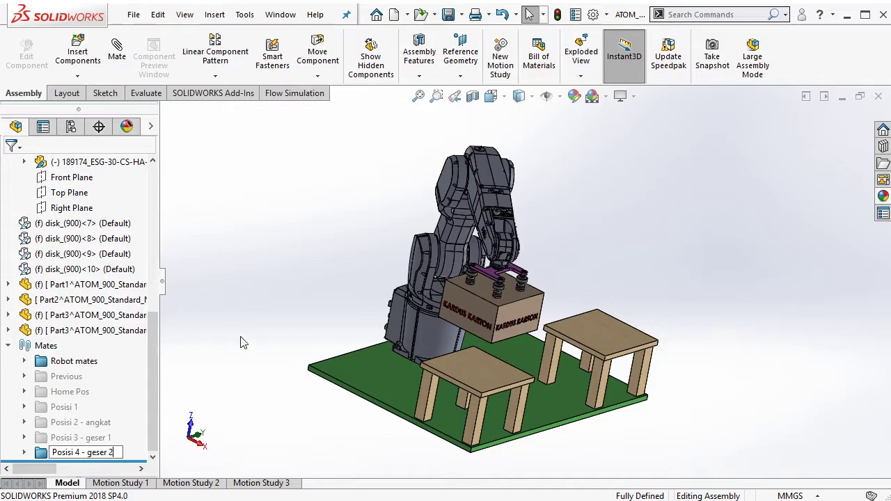
pyautogui.press('Return')
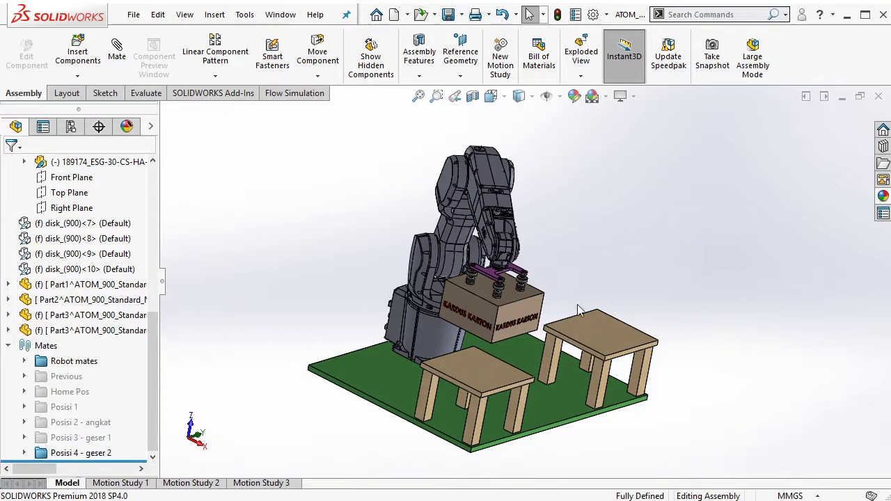
pyautogui.moveTo(590, 315); pyautogui.dragTo(487, 296, button='middle')
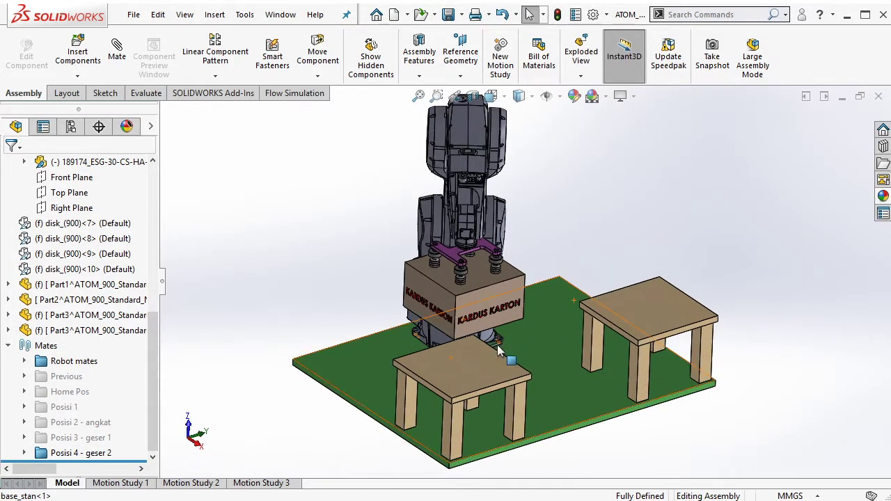
# Step: Suppress the Posisi 4 - geser 2 mate folder
pyautogui.click(84, 453)
pyautogui.click(94, 413)
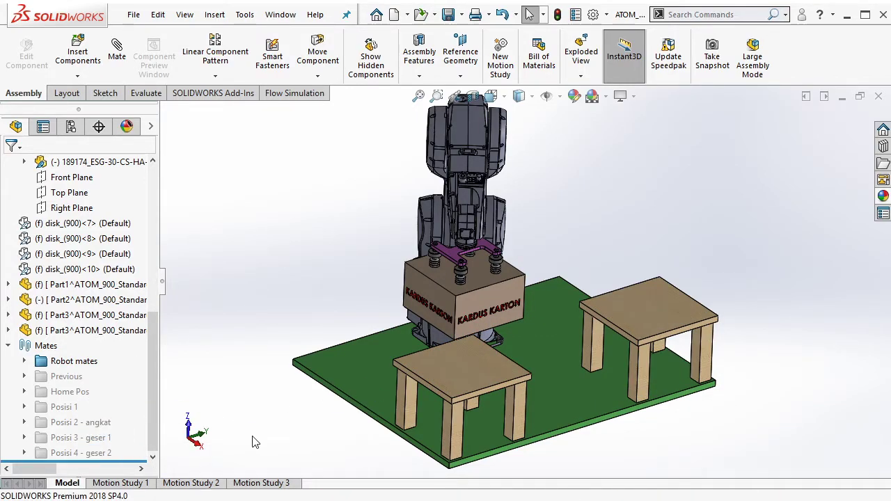
pyautogui.scroll(-3, 489, 402)
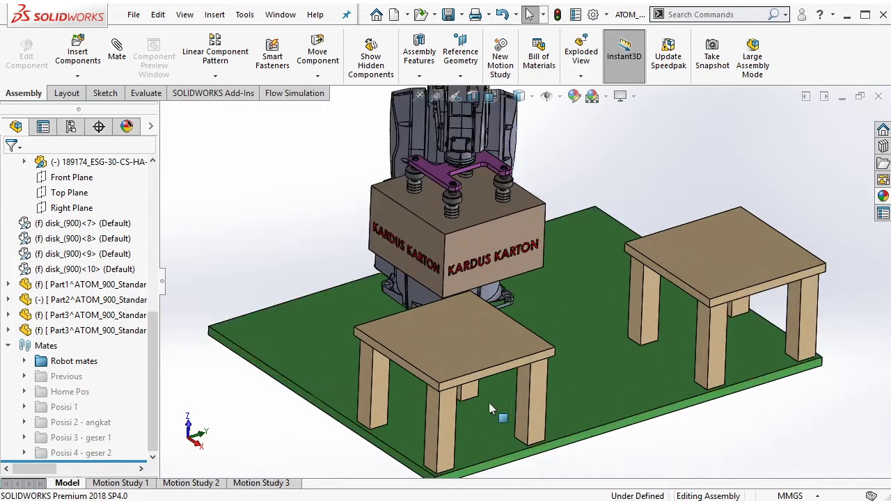
# Step: Mate the KARDUS KARTON box's hidden bottom face coincident to the nearer table's top
pyautogui.click(483, 338)
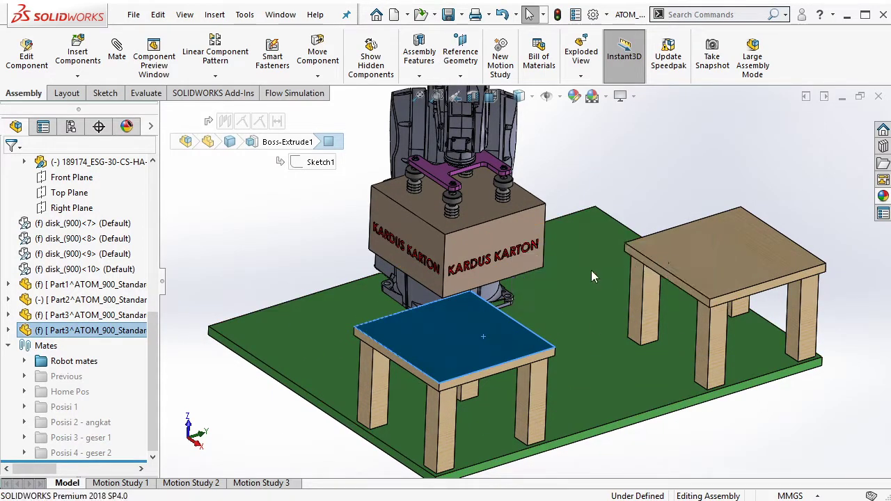
pyautogui.click(490, 274)
pyautogui.scroll(-3, 490, 274)
pyautogui.rightClick(513, 269)
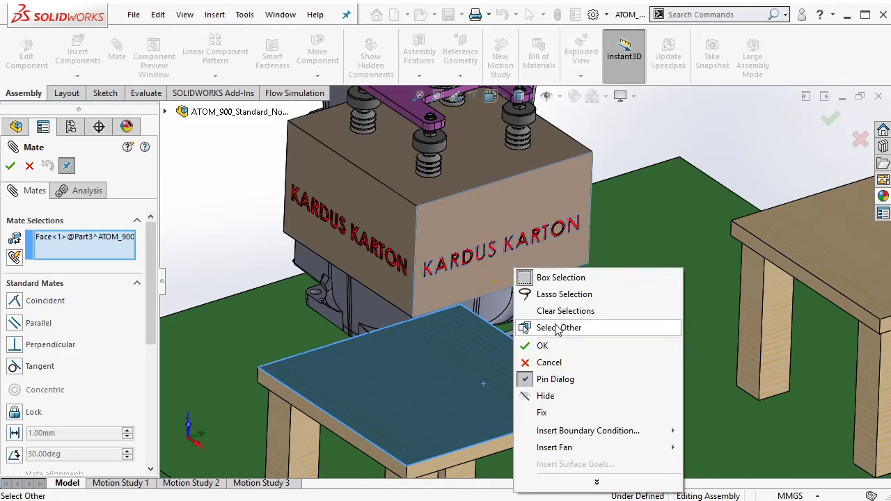
pyautogui.click(557, 328)
pyautogui.click(555, 269)
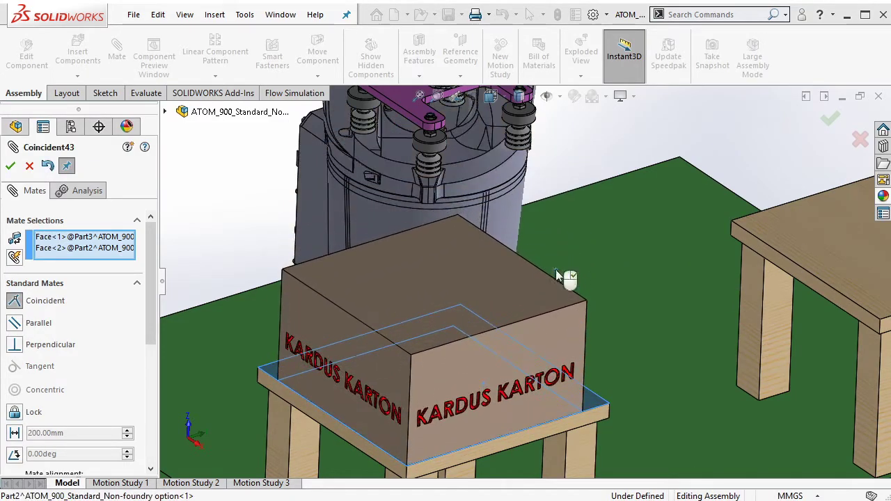
pyautogui.click(710, 247)
# Step: Make the box's left and right side faces flush with the table edges using coincident mates
pyautogui.click(565, 291)
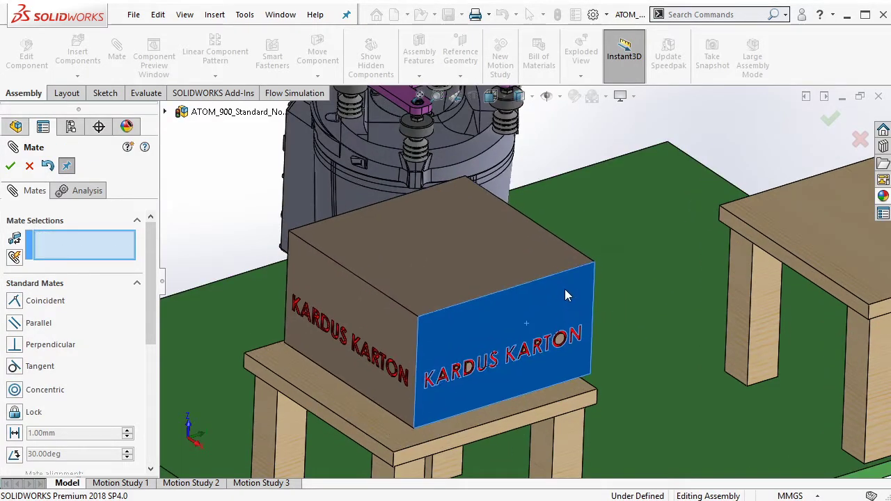
pyautogui.moveTo(564, 289); pyautogui.dragTo(449, 415, button='middle')
pyautogui.scroll(-2, 449, 414)
pyautogui.scroll(-3, 421, 384)
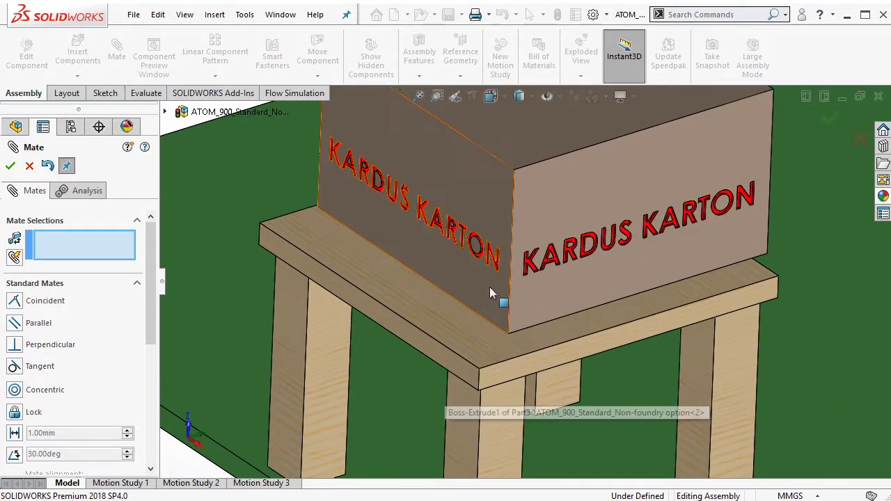
pyautogui.click(490, 290)
pyautogui.click(428, 345)
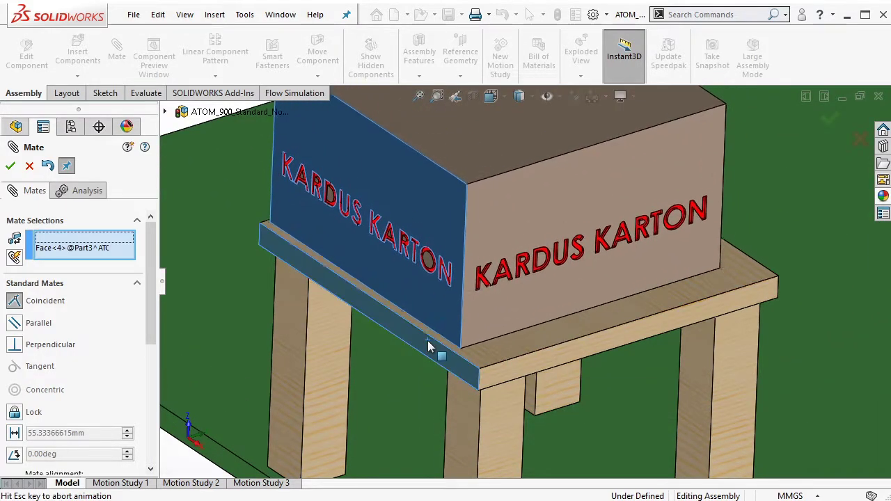
pyautogui.click(411, 362)
pyautogui.click(490, 315)
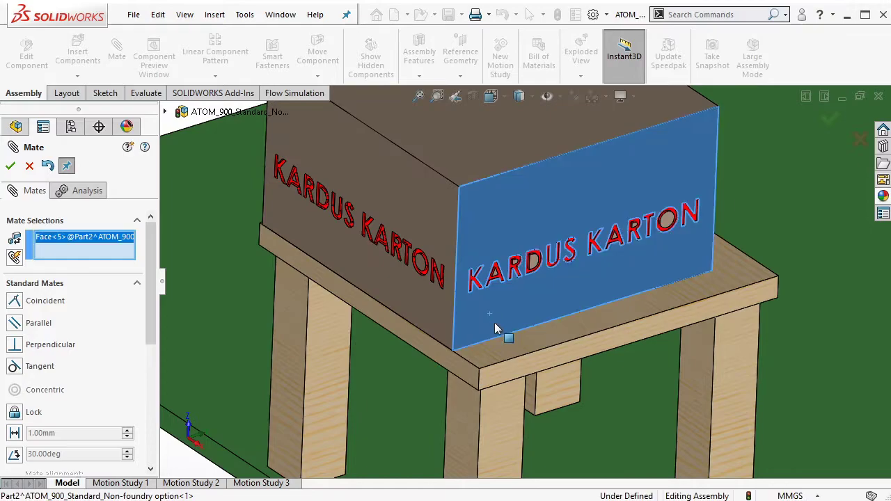
pyautogui.click(520, 365)
pyautogui.click(749, 405)
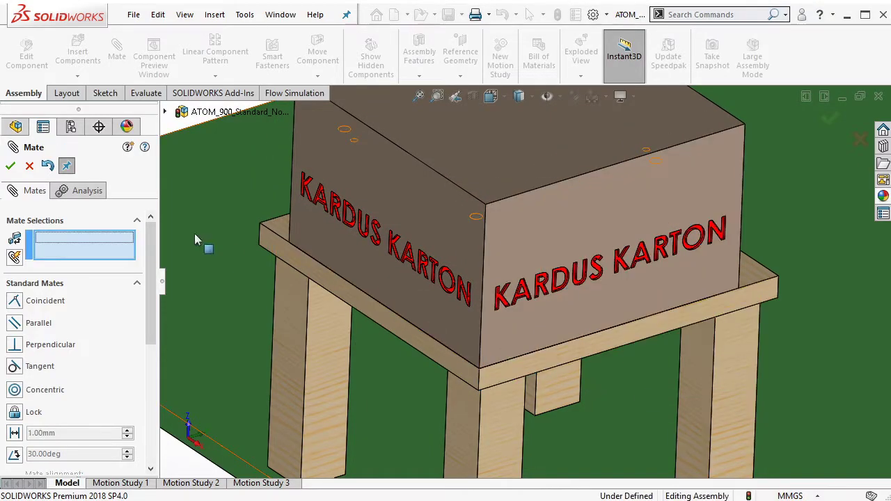
# Step: Close Mate and check that the box can no longer move
pyautogui.click(10, 166)
pyautogui.moveTo(454, 188); pyautogui.dragTo(501, 191)
pyautogui.scroll(3, 508, 198)
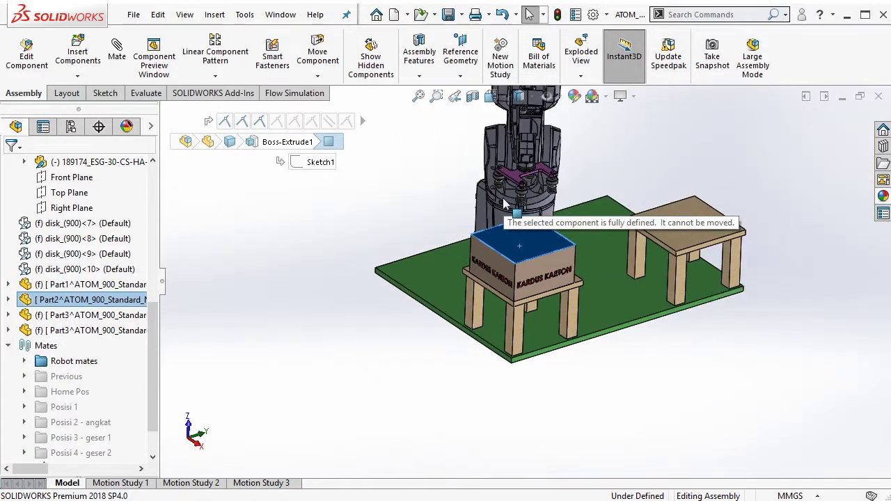
pyautogui.scroll(-3, 518, 207)
pyautogui.scroll(-2, 654, 194)
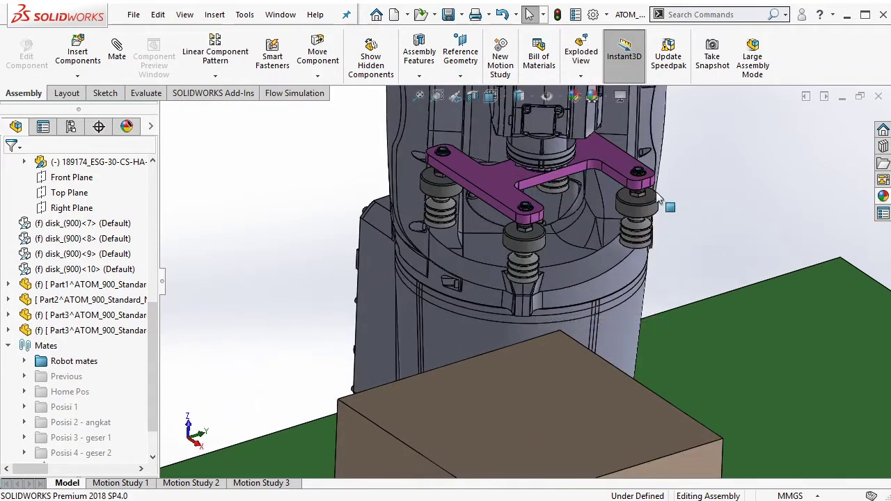
pyautogui.scroll(2, 529, 264)
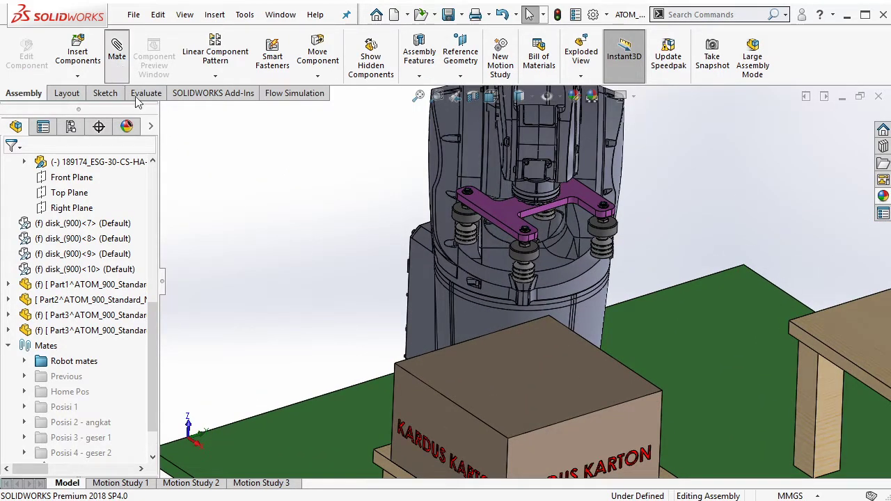
# Step: Add a Width mate centring the bracket's two sides between a box face and its front face
pyautogui.click(117, 49)
pyautogui.scroll(-3, 77, 348)
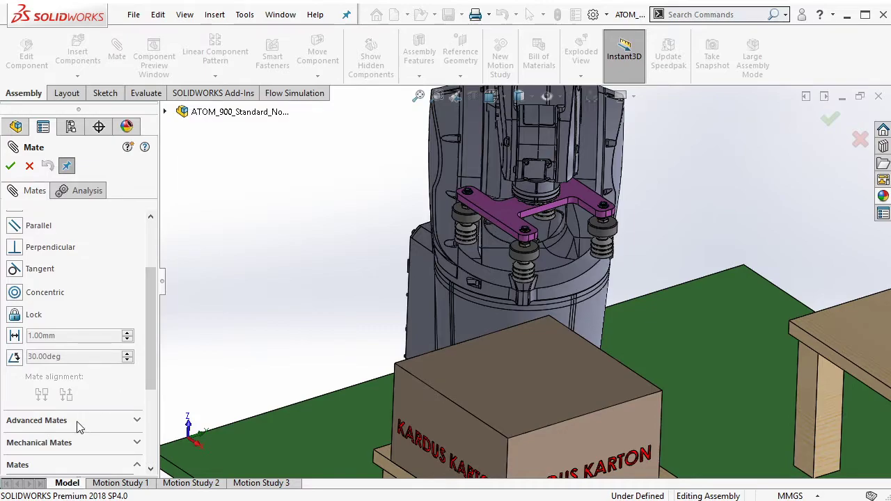
pyautogui.scroll(-3, 80, 417)
pyautogui.moveTo(151, 374); pyautogui.dragTo(162, 301)
pyautogui.click(32, 266)
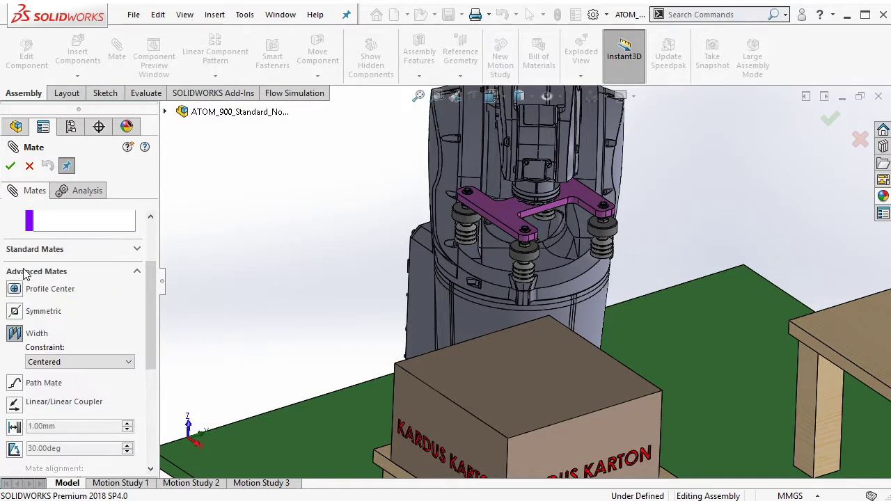
pyautogui.scroll(-1, 508, 258)
pyautogui.scroll(-2, 508, 264)
pyautogui.click(521, 219)
pyautogui.moveTo(521, 219); pyautogui.dragTo(719, 160, button='middle')
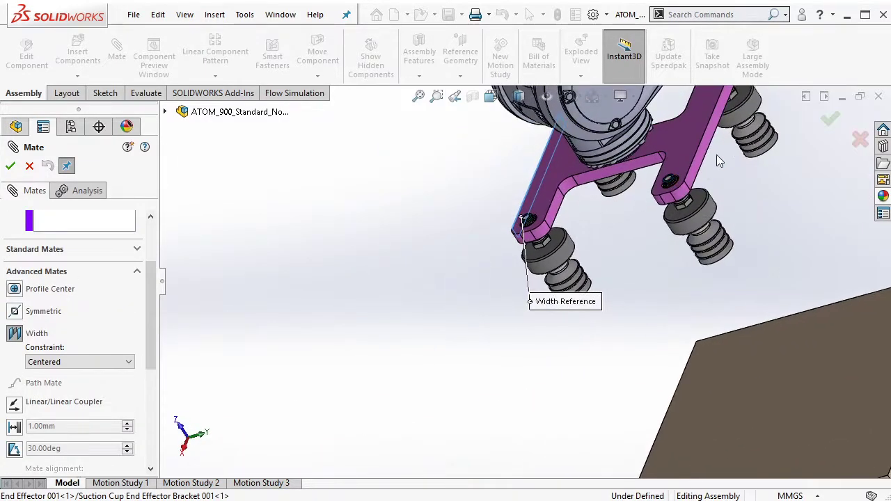
pyautogui.click(707, 156)
pyautogui.scroll(3, 734, 321)
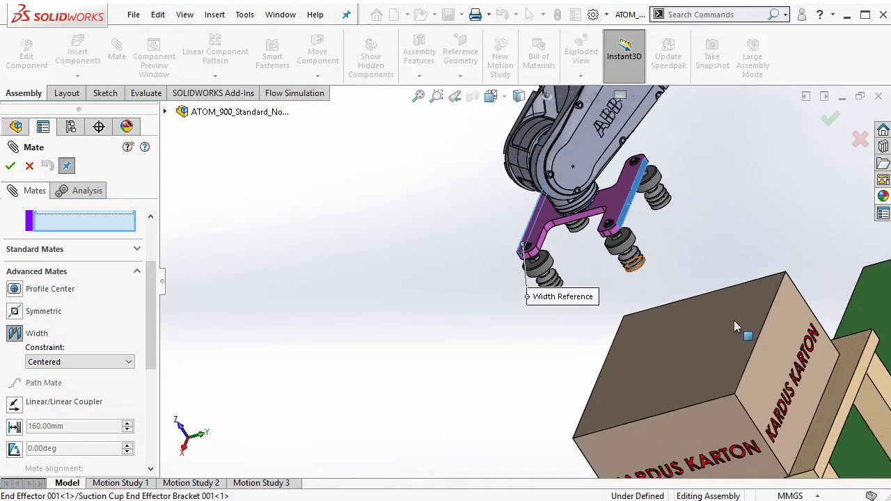
pyautogui.click(775, 344)
pyautogui.scroll(-2, 774, 345)
pyautogui.click(602, 398)
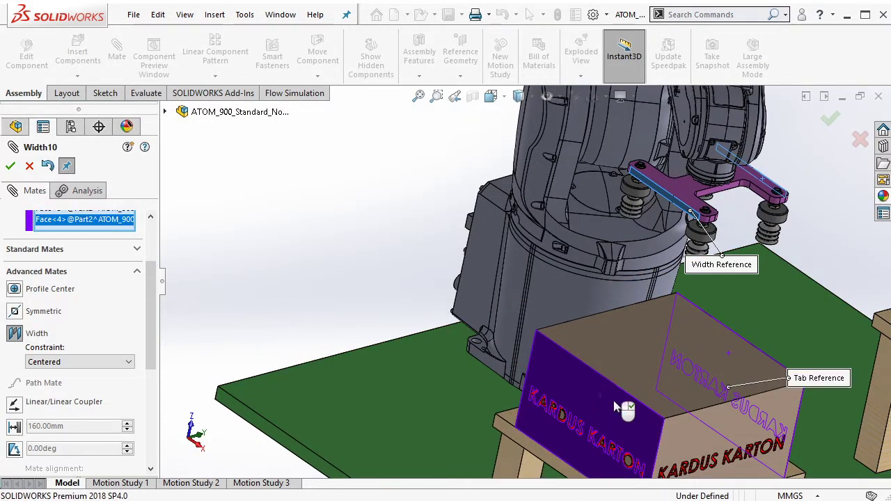
pyautogui.press('Return')
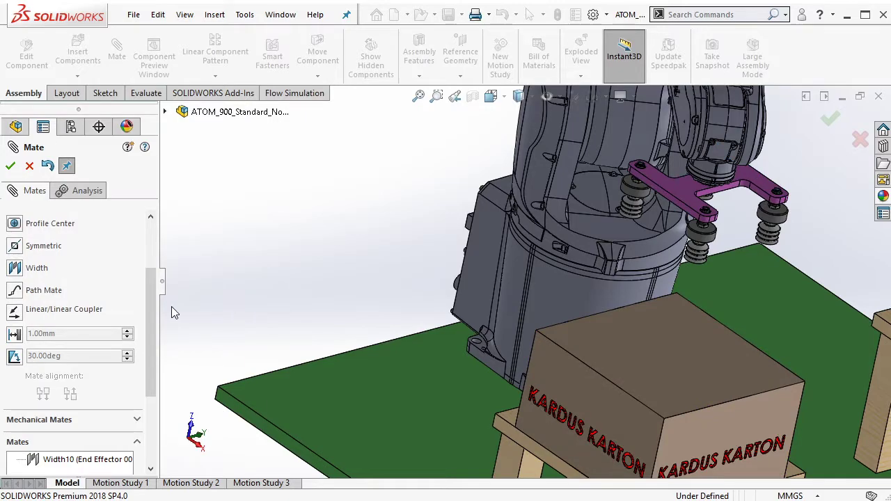
# Step: Add a second Width mate centring the opposite bracket faces between the box's two other sides
pyautogui.scroll(3, 155, 270)
pyautogui.click(69, 350)
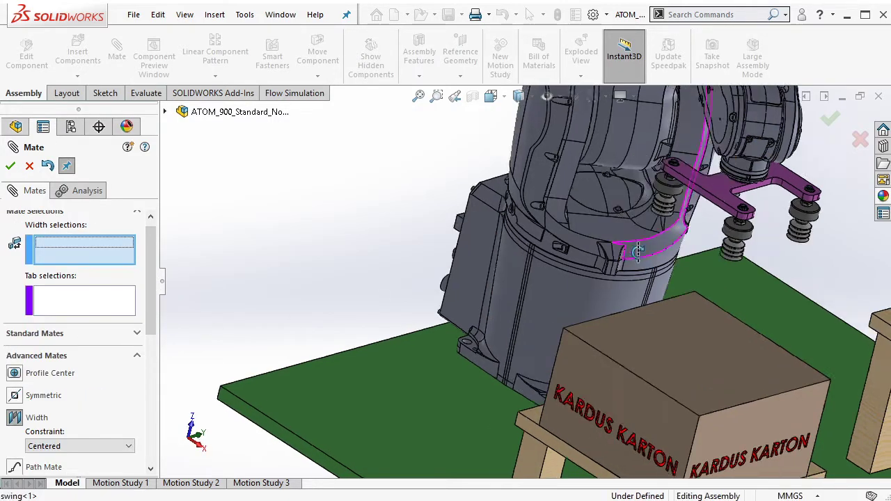
pyautogui.scroll(-3, 648, 266)
pyautogui.scroll(-2, 835, 261)
pyautogui.click(801, 222)
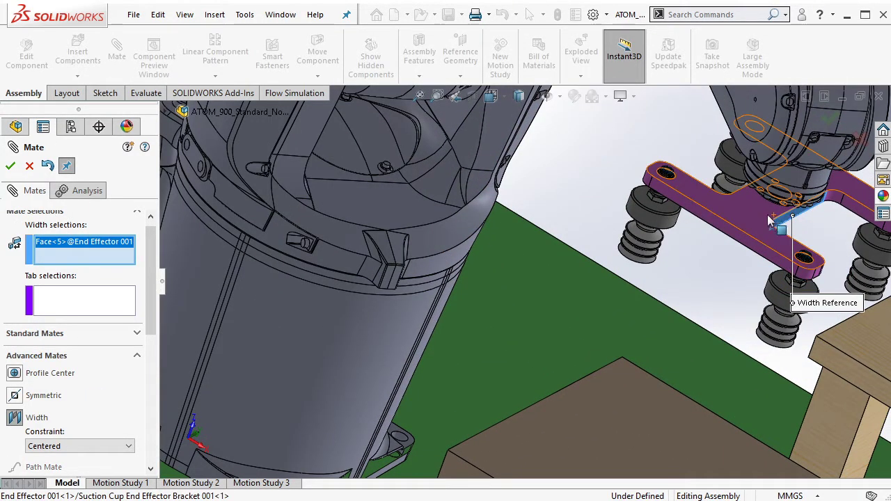
pyautogui.moveTo(801, 229); pyautogui.dragTo(736, 202, button='middle')
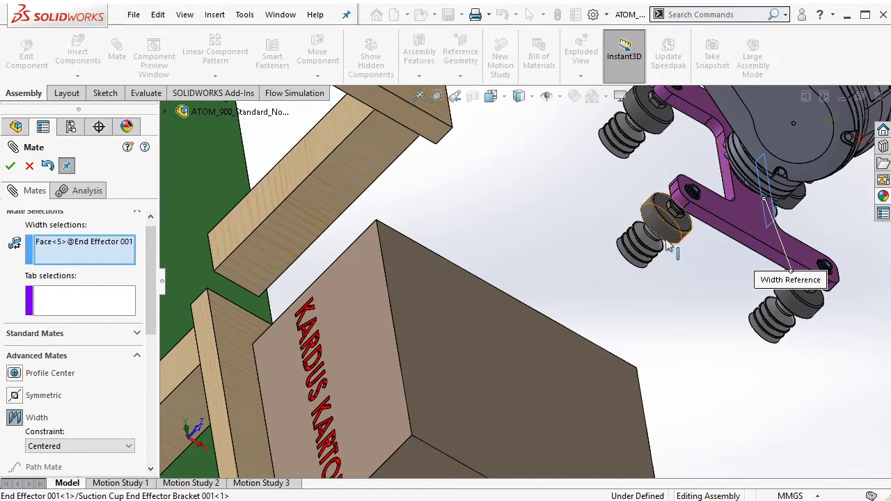
pyautogui.click(729, 200)
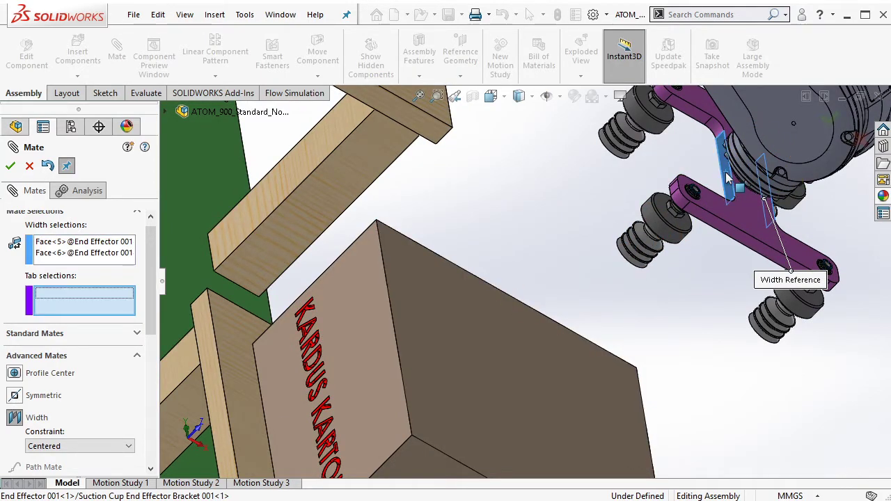
pyautogui.click(369, 376)
pyautogui.moveTo(369, 376)
pyautogui.mouseDown(button='middle')
pyautogui.moveTo(444, 263)
pyautogui.moveTo(610, 390)
pyautogui.mouseUp(button='middle')
pyautogui.click(610, 389)
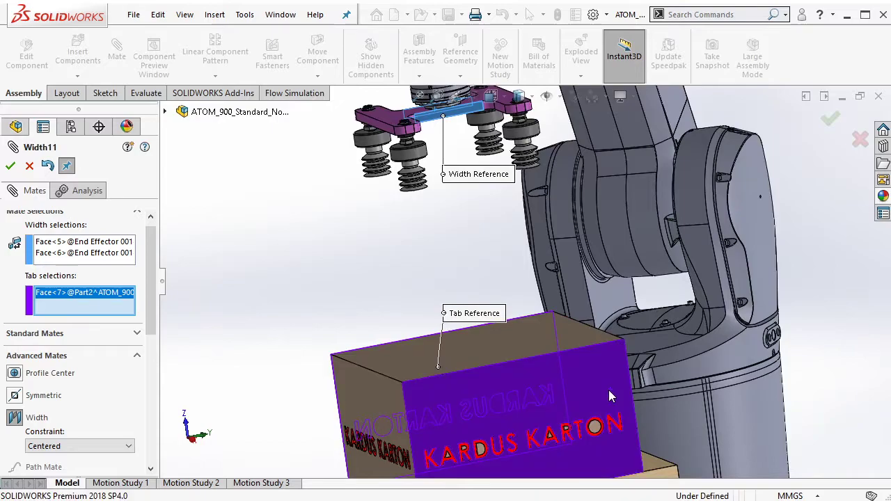
pyautogui.click(568, 363)
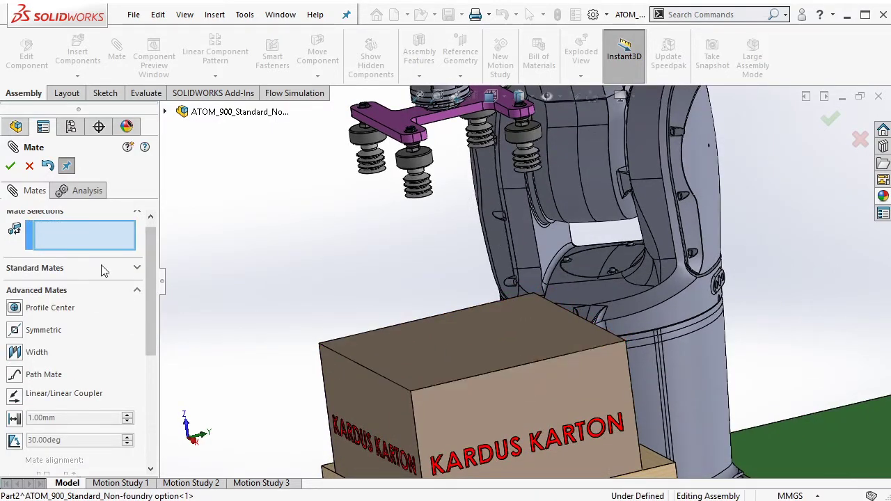
pyautogui.click(102, 268)
# Step: Mate the suction cup's bottom edge coincident with the box top face and close Mate
pyautogui.scroll(-2, 377, 273)
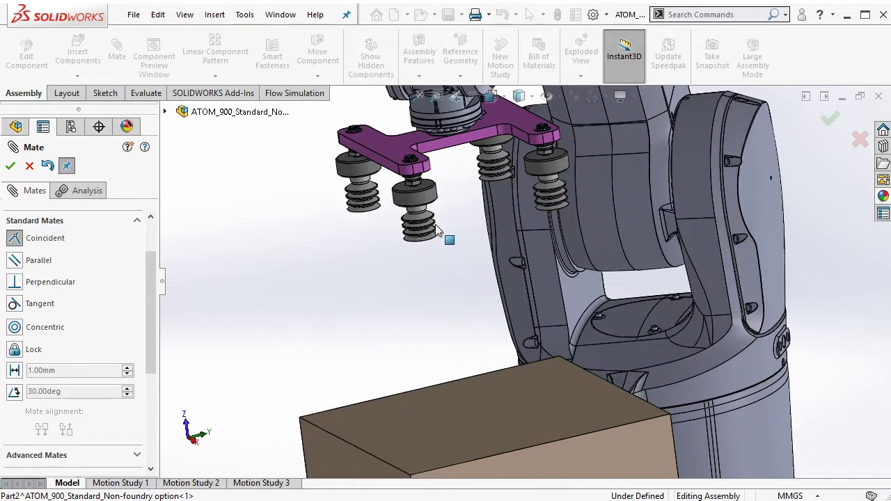
pyautogui.scroll(-5, 376, 273)
pyautogui.click(369, 274)
pyautogui.scroll(5, 441, 336)
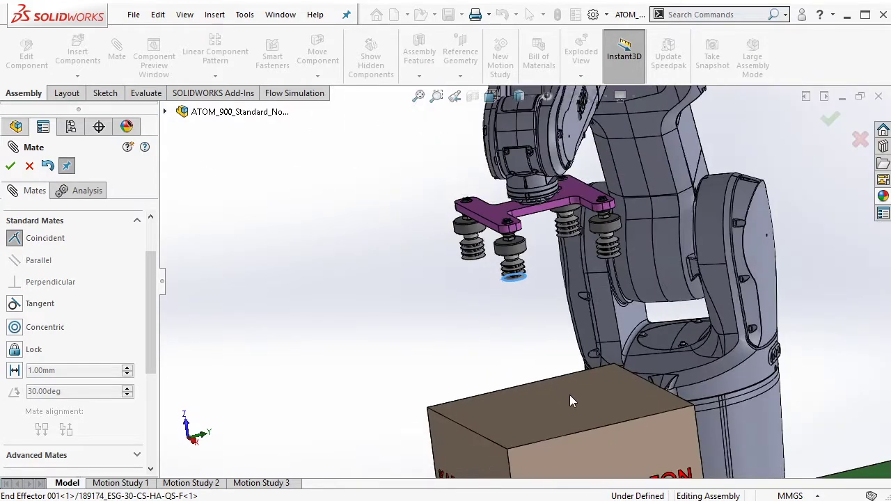
pyautogui.click(573, 399)
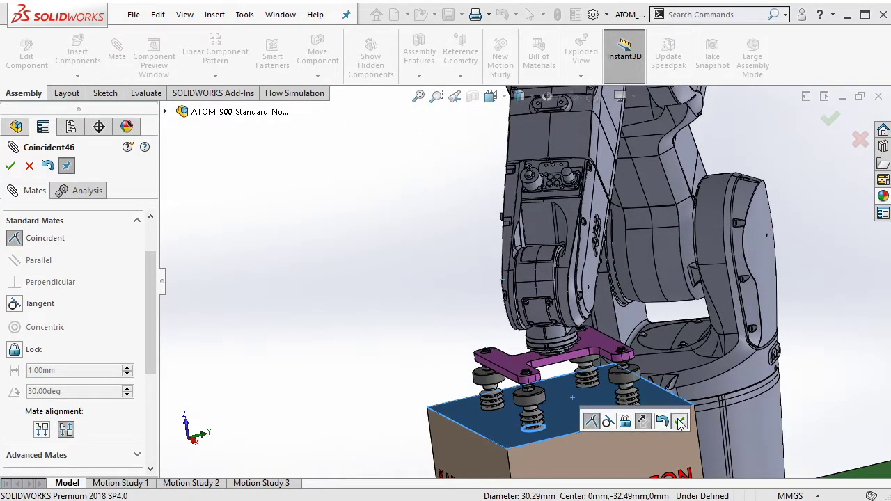
pyautogui.click(679, 421)
pyautogui.click(9, 166)
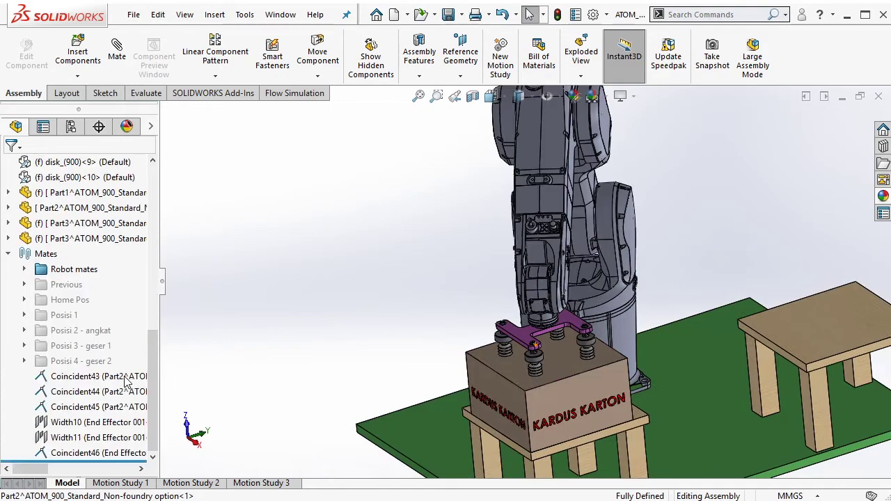
# Step: Check that the suction-cup bracket no longer moves, then select Coincident43 in the tree
pyautogui.click(561, 333)
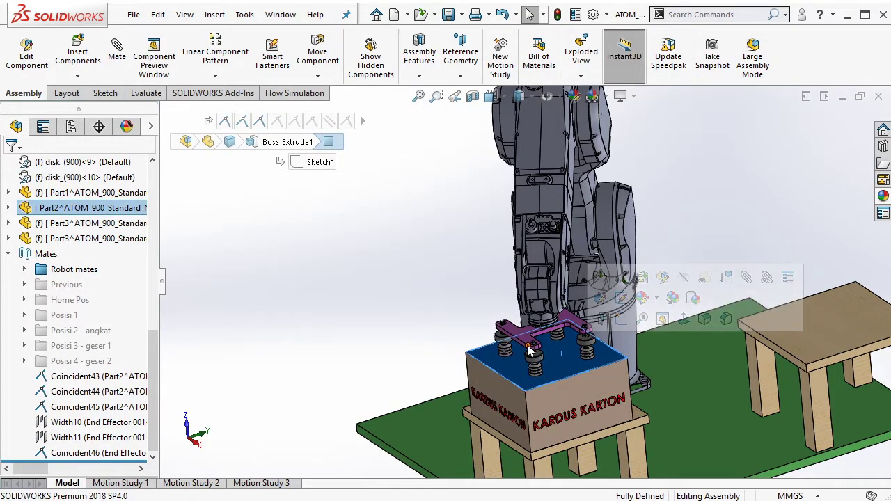
pyautogui.moveTo(525, 339); pyautogui.dragTo(532, 348)
pyautogui.click(165, 358)
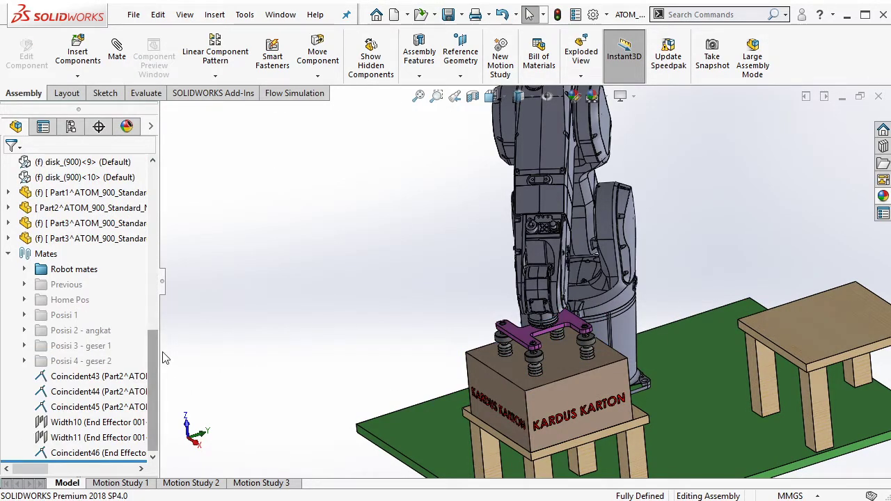
pyautogui.click(94, 376)
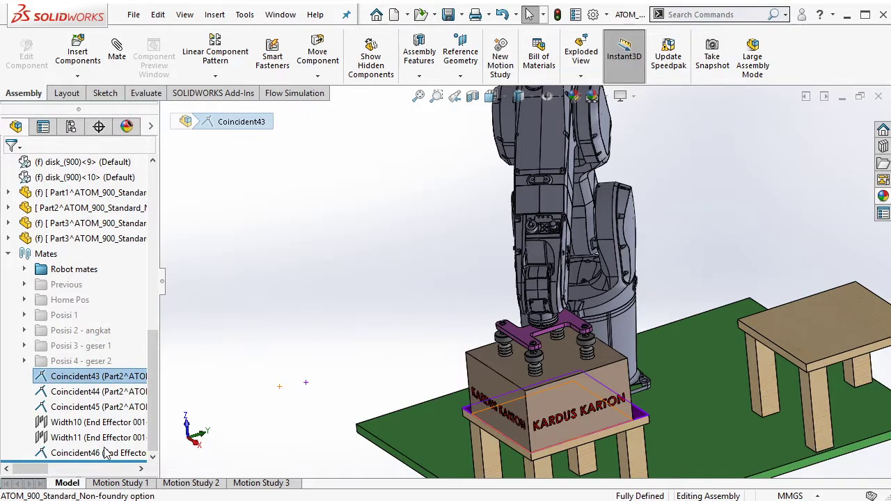
# Step: Put Coincident43 through Coincident46 into a new mate folder named 'Posisi 5 - taruh'
pyautogui.keyDown('shift'); pyautogui.click(106, 454); pyautogui.keyUp('shift')
pyautogui.rightClick(106, 453)
pyautogui.click(166, 369)
pyautogui.write('Posisi 5 - taruh')
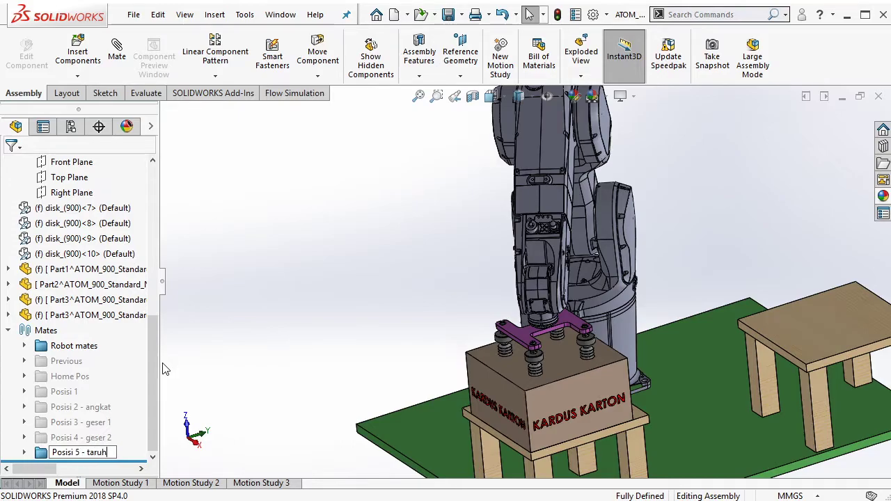
pyautogui.press('Return')
# Step: Suppress the Posisi 5 - taruh mate folder
pyautogui.scroll(2, 703, 318)
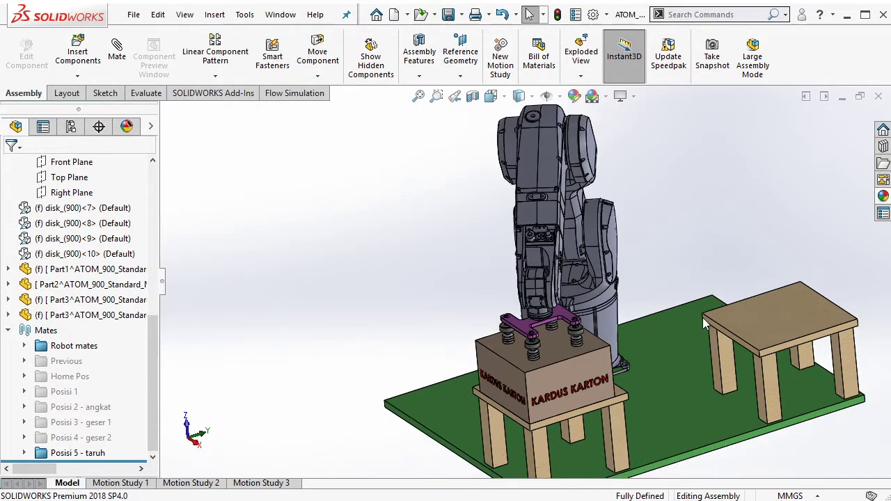
pyautogui.scroll(2, 698, 333)
pyautogui.moveTo(698, 334); pyautogui.dragTo(698, 304, button='middle')
pyautogui.scroll(-2, 578, 355)
pyautogui.scroll(-1, 578, 355)
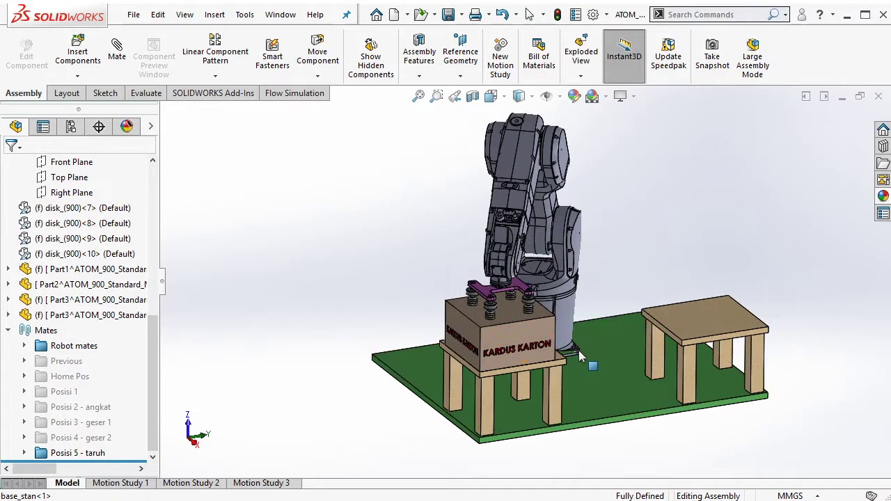
pyautogui.click(90, 458)
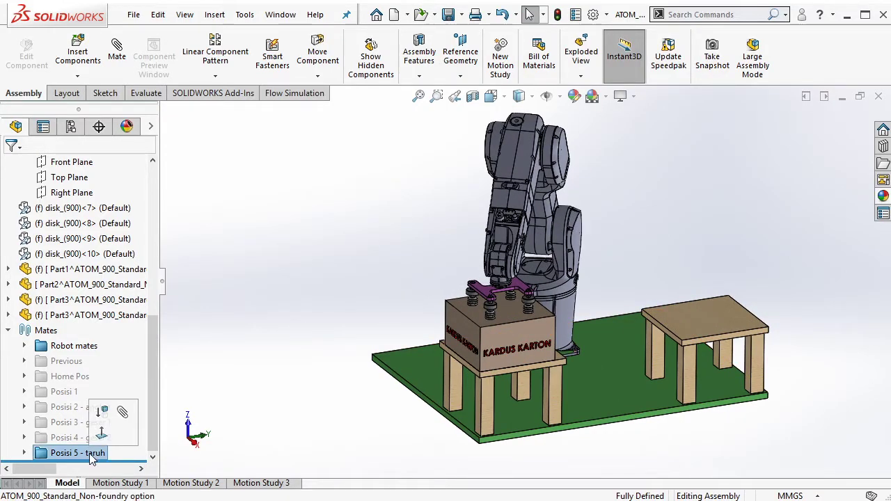
pyautogui.click(119, 416)
pyautogui.scroll(-1, 559, 321)
# Step: Drag the robot arm upward off the KARDUS KARTON box
pyautogui.moveTo(559, 321); pyautogui.dragTo(427, 142, button='middle')
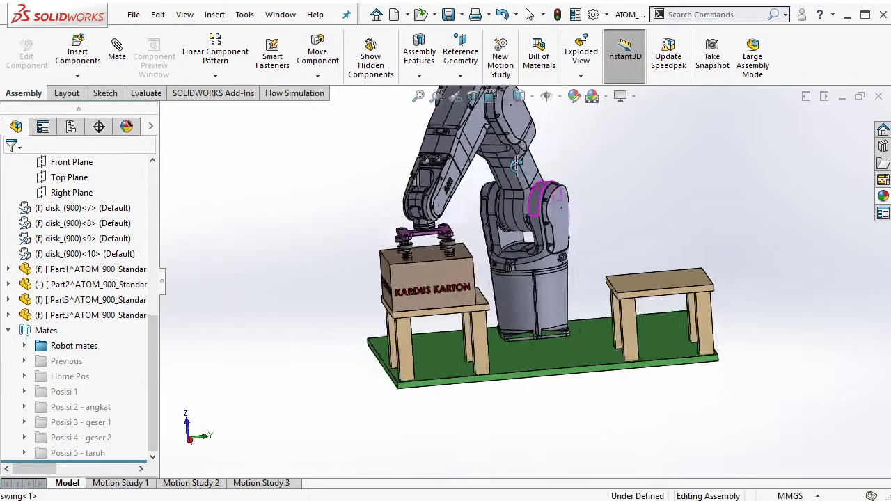
pyautogui.moveTo(428, 142); pyautogui.dragTo(549, 235)
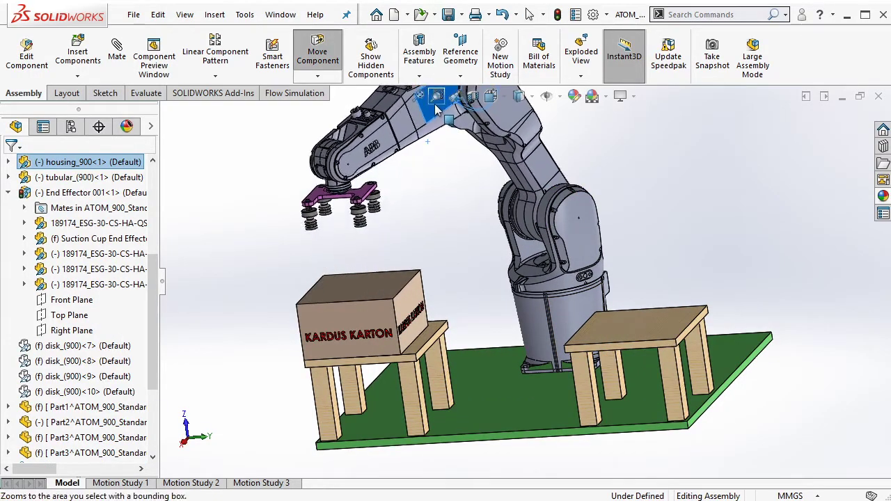
pyautogui.moveTo(549, 235); pyautogui.dragTo(533, 268, button='middle')
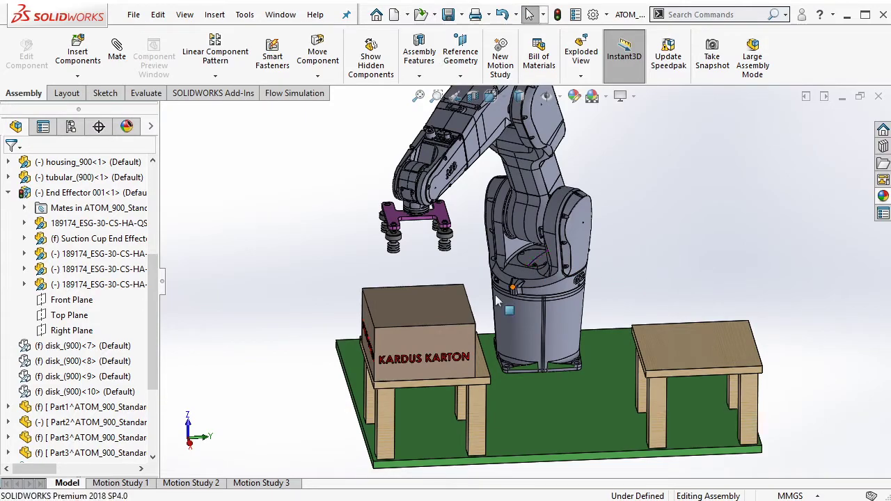
# Step: Zoom in on the box's lettered front face and start a mate from it
pyautogui.moveTo(494, 294); pyautogui.dragTo(480, 326, button='middle')
pyautogui.scroll(-3, 414, 365)
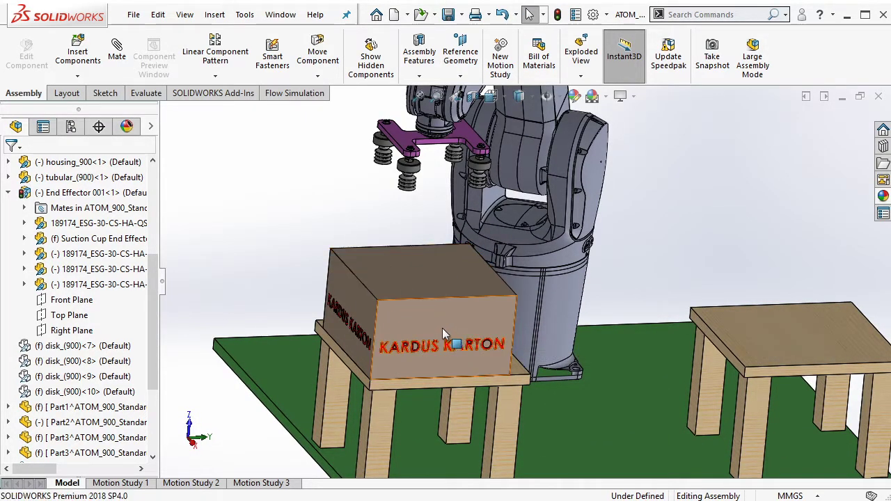
pyautogui.scroll(-2, 441, 332)
pyautogui.scroll(-3, 433, 357)
pyautogui.moveTo(432, 353); pyautogui.dragTo(441, 339)
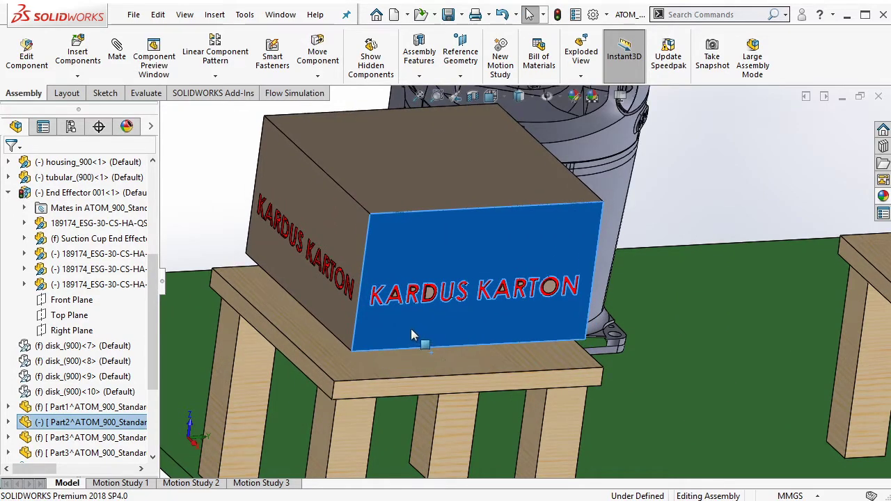
pyautogui.click(594, 242)
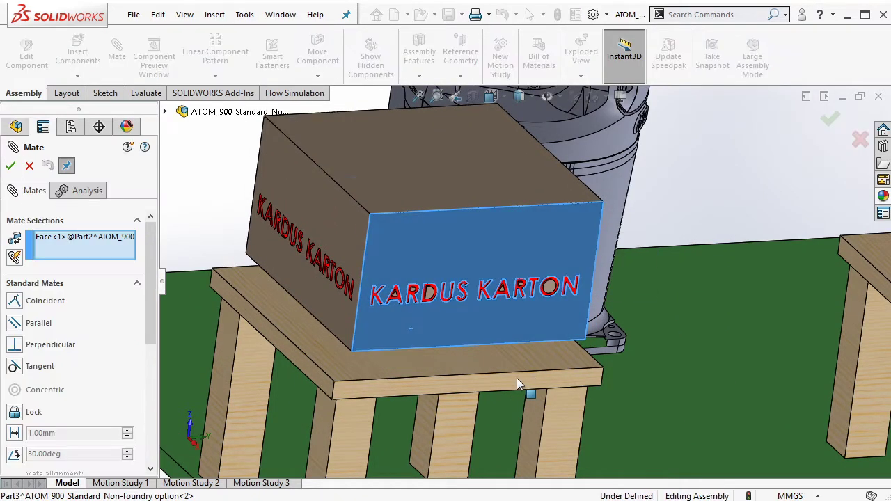
# Step: Add coincident mates: box front to table edge face, left face to table side, bottom to table top
pyautogui.click(517, 378)
pyautogui.click(676, 401)
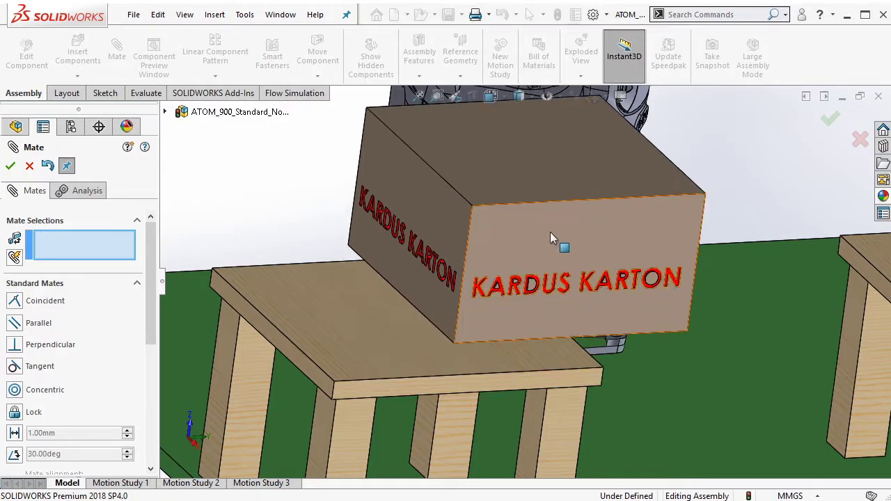
pyautogui.click(449, 229)
pyautogui.click(301, 362)
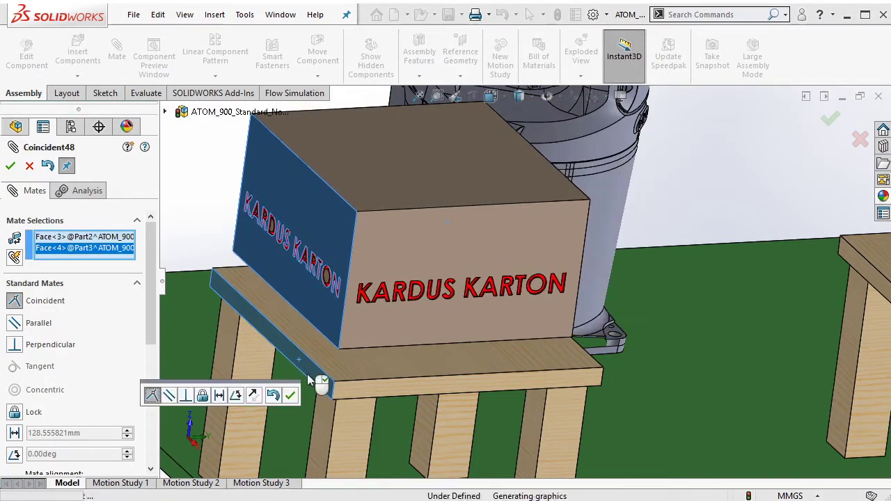
pyautogui.click(290, 396)
pyautogui.click(348, 367)
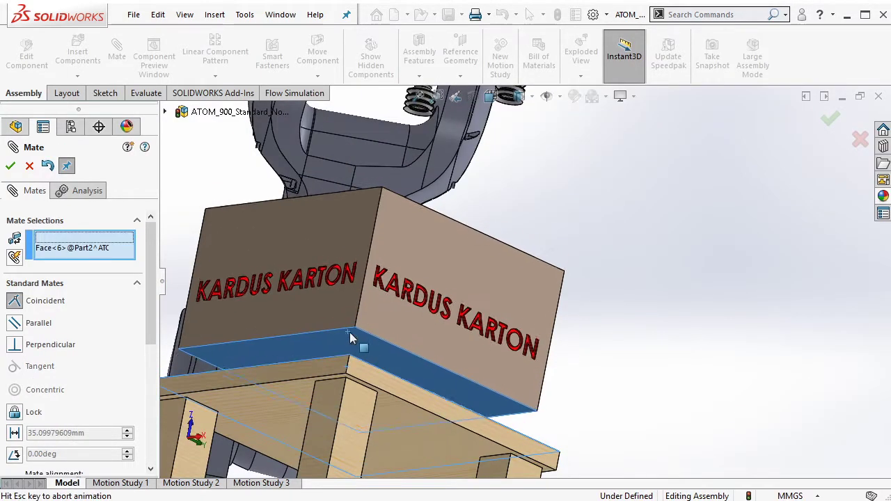
pyautogui.click(349, 332)
pyautogui.click(323, 356)
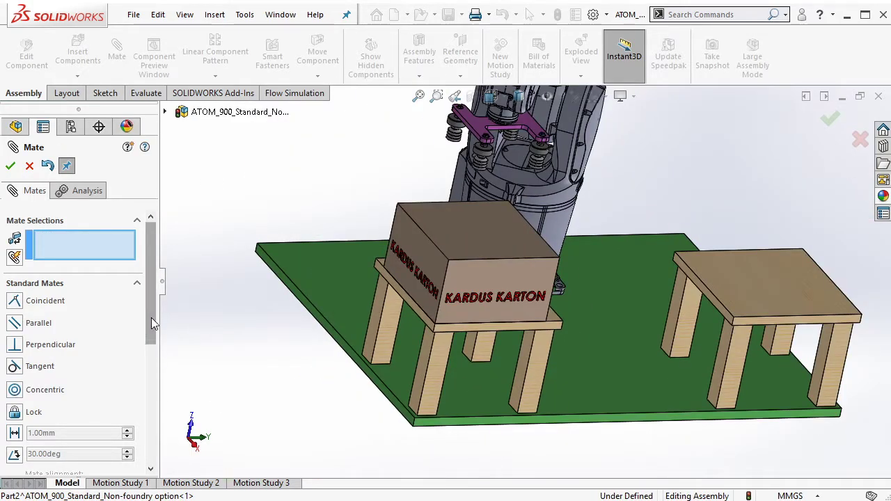
pyautogui.scroll(-3, 152, 320)
pyautogui.scroll(-3, 154, 348)
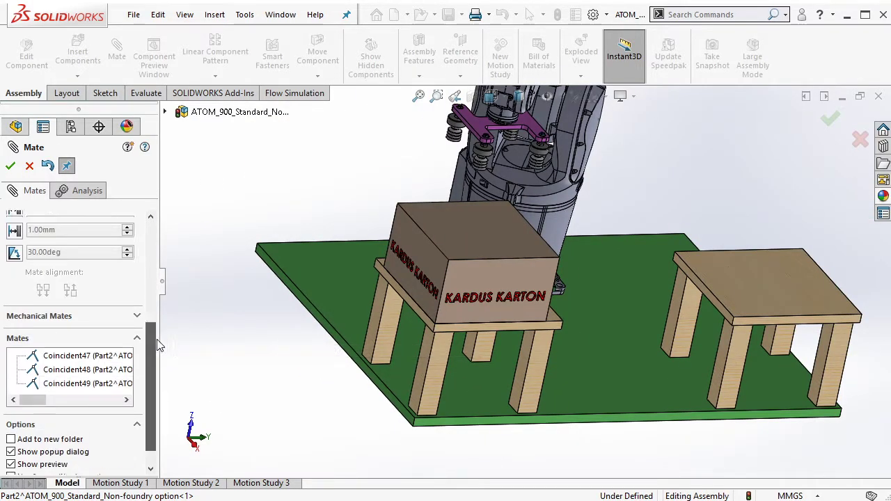
pyautogui.scroll(3, 153, 341)
# Step: Commit a width mate between a gripper bracket side face and a box side face
pyautogui.scroll(2, 153, 341)
pyautogui.scroll(2, 257, 211)
pyautogui.scroll(-5, 495, 206)
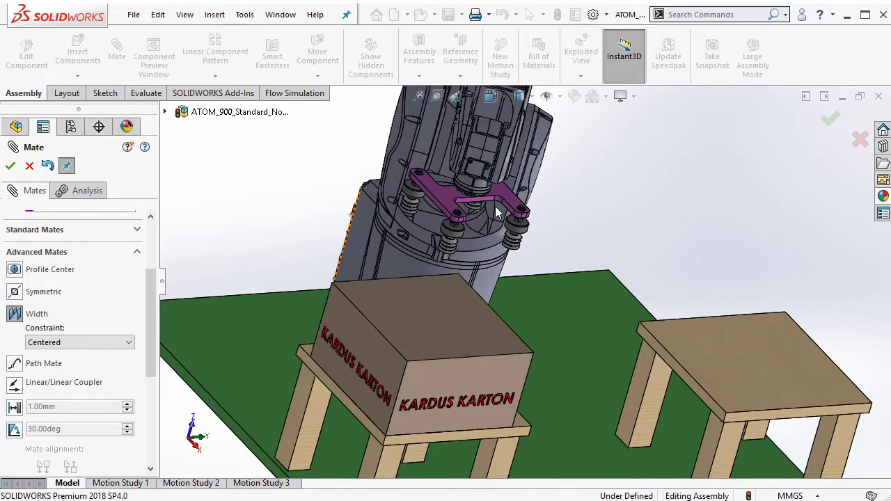
pyautogui.scroll(-5, 495, 206)
pyautogui.click(353, 224)
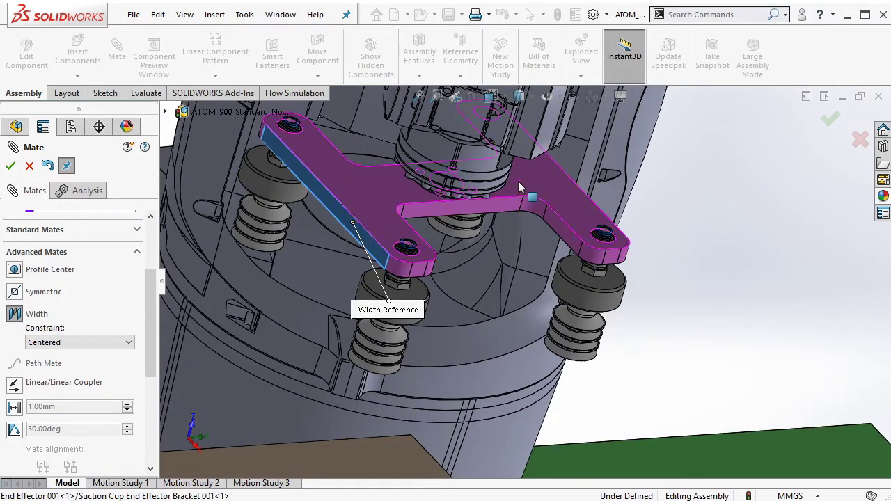
pyautogui.scroll(2, 529, 201)
pyautogui.scroll(4, 638, 357)
pyautogui.click(637, 360)
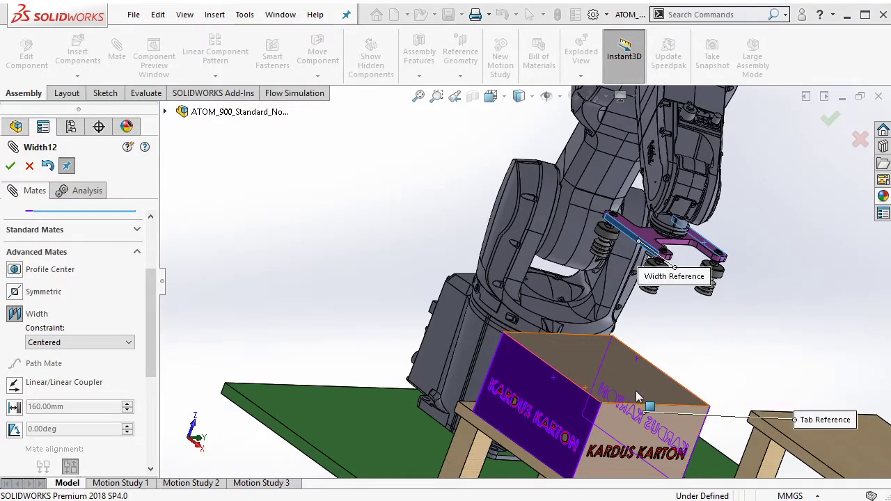
pyautogui.press('Return')
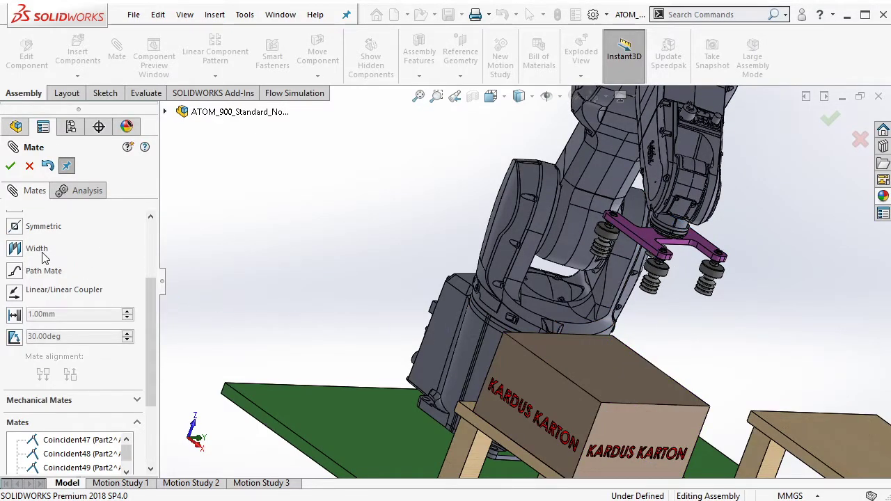
# Step: Add a Width mate centring the bracket's two side faces between the box's two side faces
pyautogui.click(38, 250)
pyautogui.scroll(-3, 679, 241)
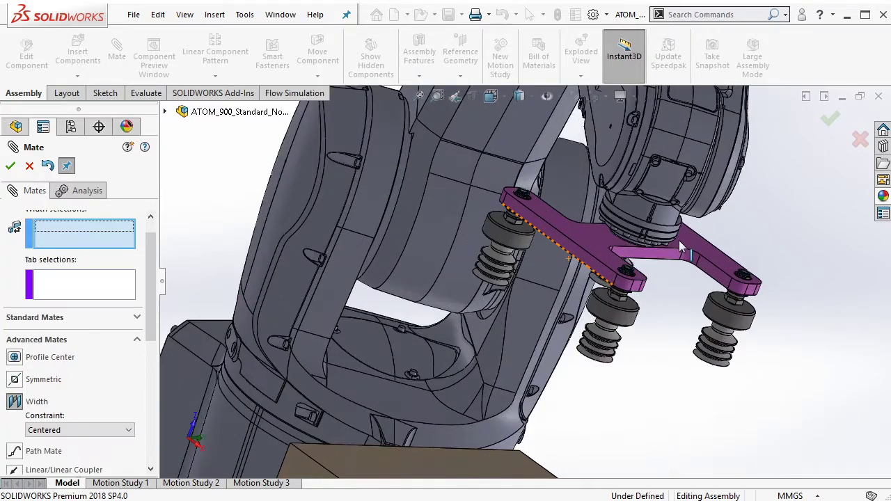
pyautogui.click(644, 254)
pyautogui.scroll(2, 644, 254)
pyautogui.click(626, 278)
pyautogui.scroll(2, 546, 359)
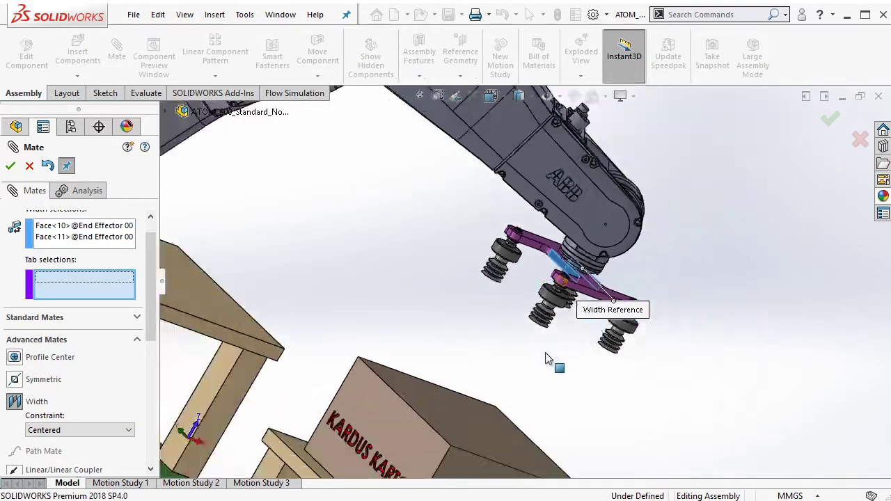
pyautogui.moveTo(546, 359); pyautogui.dragTo(317, 412, button='middle')
pyautogui.click(317, 411)
pyautogui.moveTo(455, 412)
pyautogui.mouseDown(button='middle')
pyautogui.moveTo(409, 405)
pyautogui.moveTo(454, 408)
pyautogui.mouseUp(button='middle')
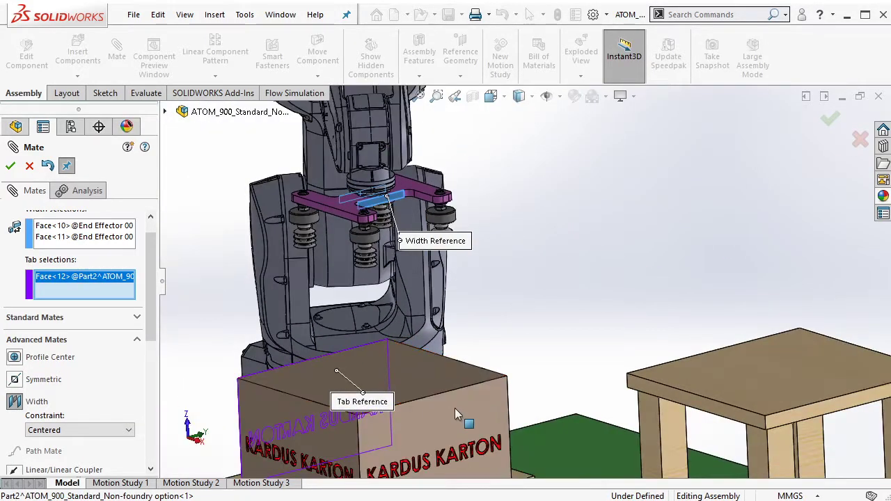
pyautogui.click(455, 408)
pyautogui.press('Return')
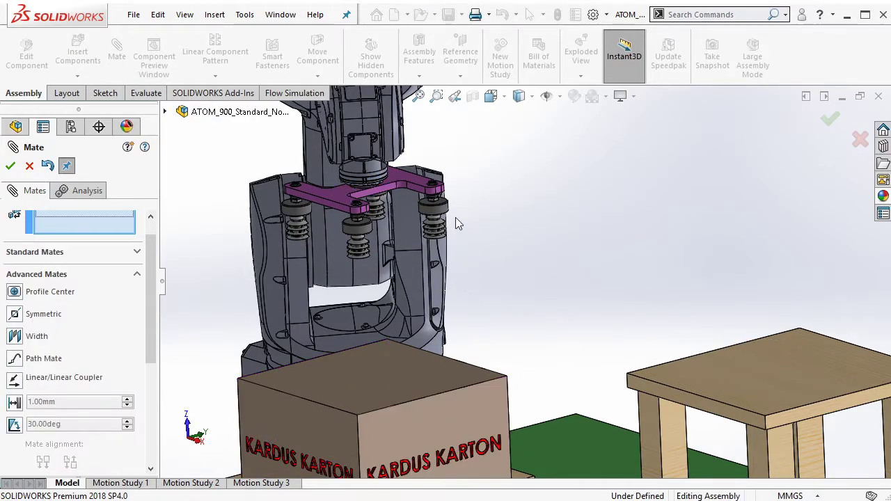
# Step: Drag the arm so the gripper hangs just above the KARDUS KARTON box
pyautogui.scroll(5, 438, 275)
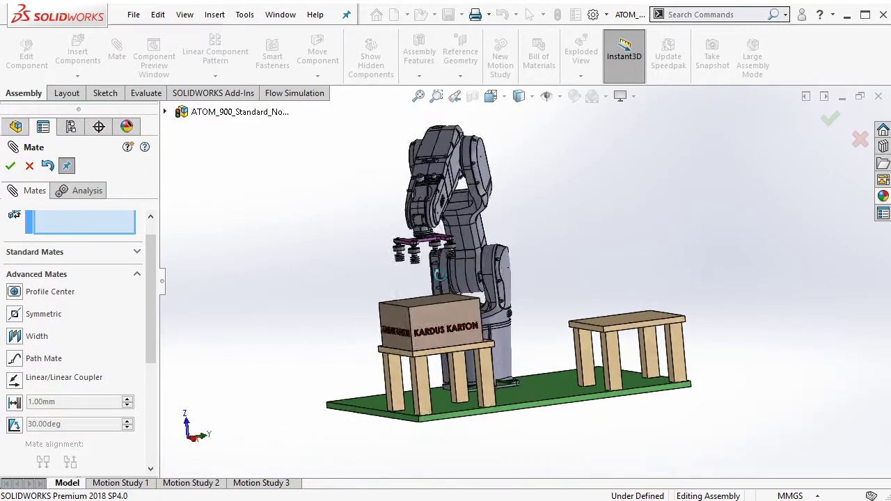
pyautogui.scroll(-2, 438, 275)
pyautogui.scroll(-2, 433, 259)
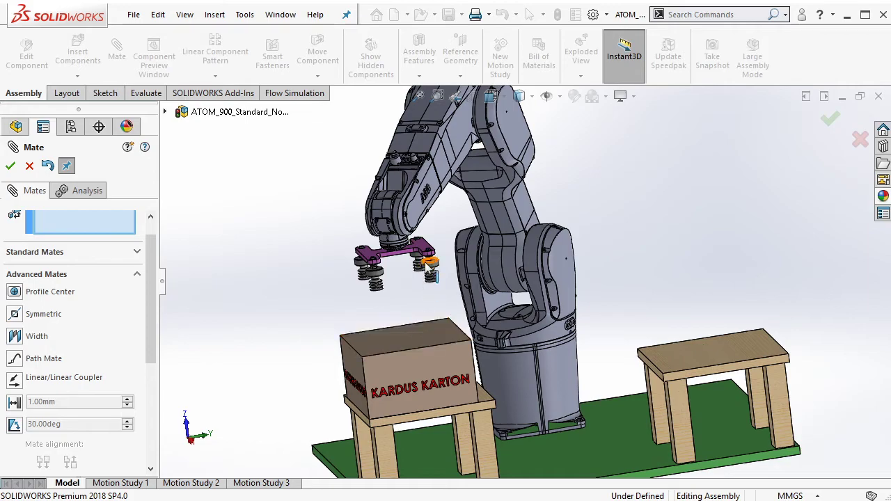
pyautogui.moveTo(427, 256)
pyautogui.mouseDown()
pyautogui.moveTo(426, 306)
pyautogui.moveTo(425, 225)
pyautogui.moveTo(403, 278)
pyautogui.mouseUp()
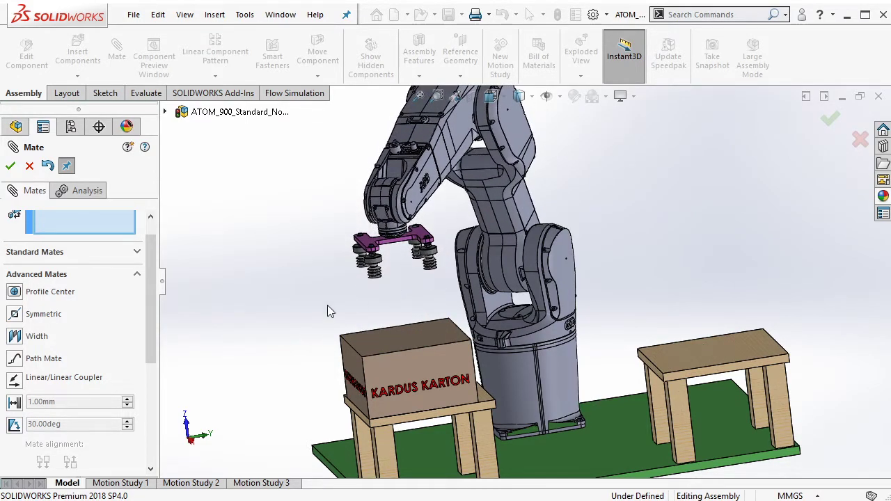
# Step: Add Distance7, a 300 mm distance mate between the gripper bracket face and the box top
pyautogui.click(65, 254)
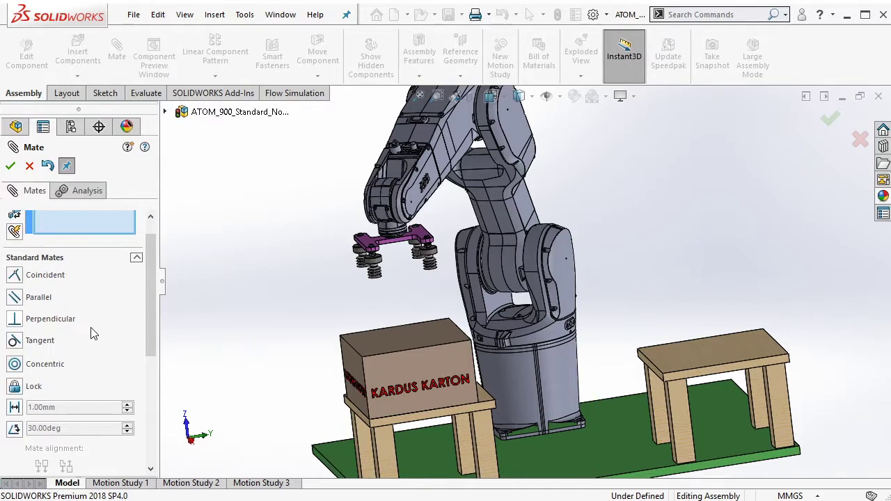
pyautogui.click(21, 412)
pyautogui.write('300')
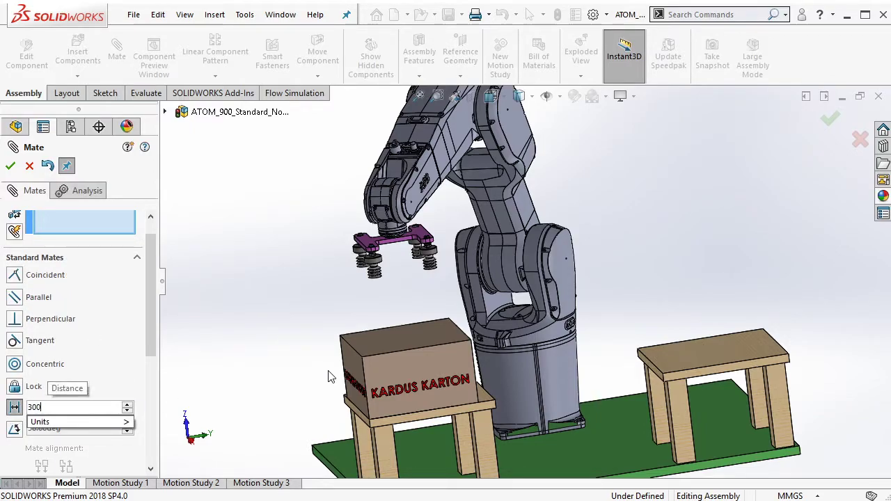
pyautogui.press('Return')
pyautogui.scroll(-3, 382, 339)
pyautogui.scroll(-3, 423, 255)
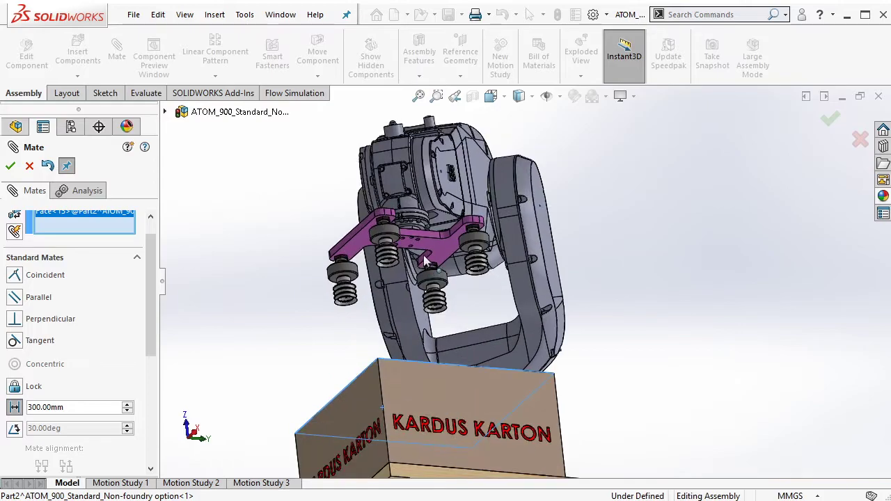
pyautogui.click(438, 252)
pyautogui.moveTo(439, 252)
pyautogui.mouseDown(button='middle')
pyautogui.moveTo(402, 281)
pyautogui.moveTo(474, 317)
pyautogui.mouseUp(button='middle')
pyautogui.click(420, 229)
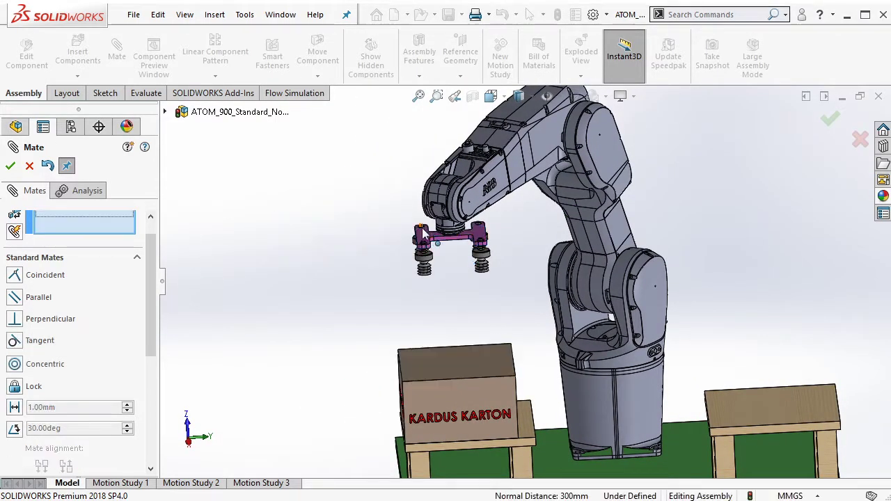
# Step: Move mates Coincident47 through Distance7 into a new mates folder
pyautogui.click(11, 167)
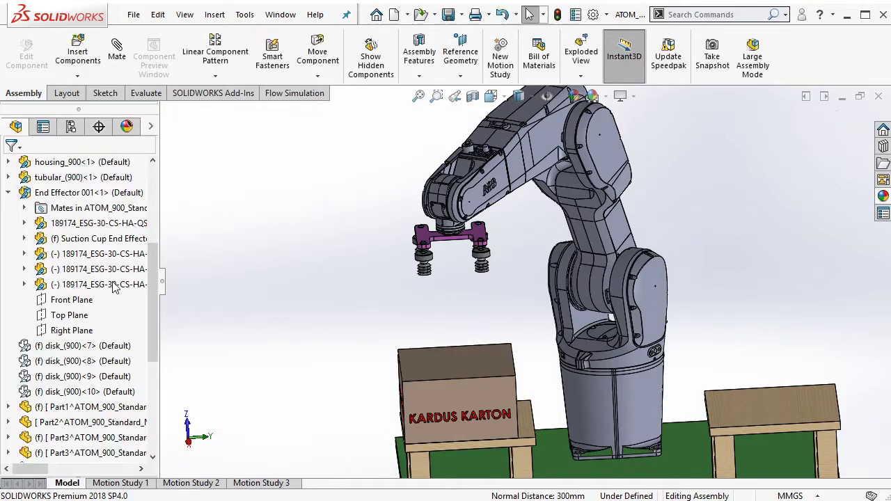
pyautogui.moveTo(153, 316); pyautogui.dragTo(147, 418)
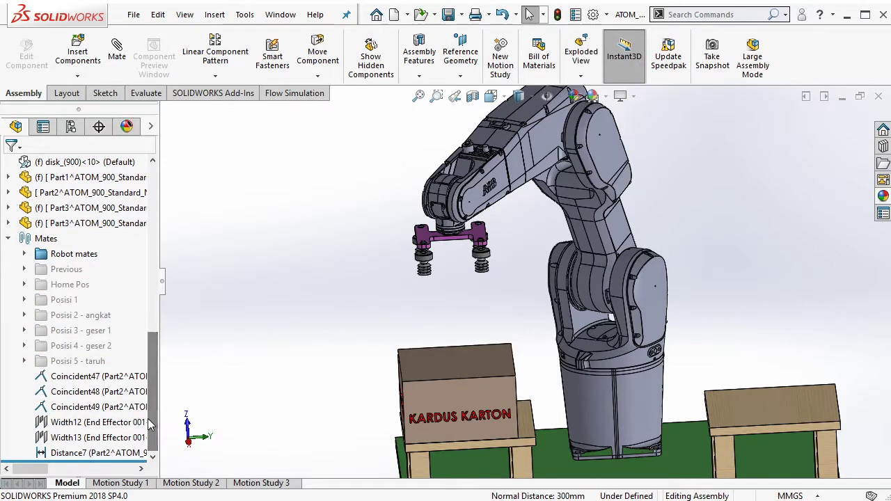
pyautogui.click(117, 384)
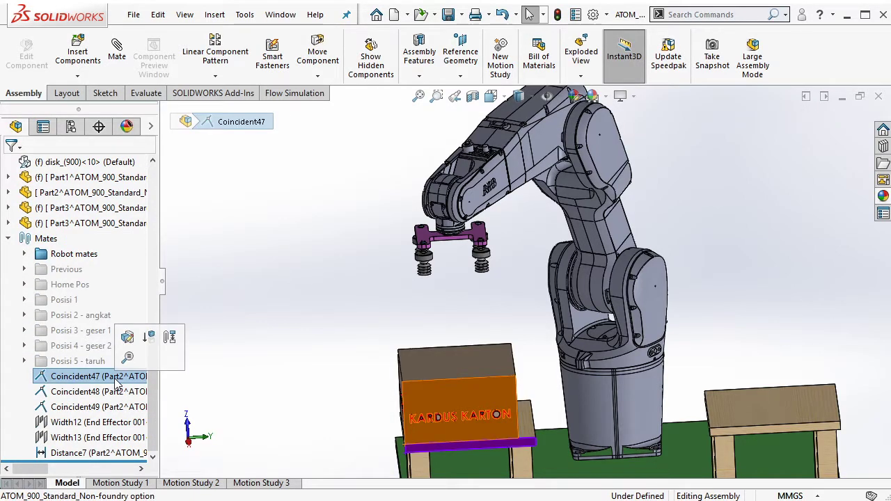
pyautogui.keyDown('shift'); pyautogui.click(98, 453); pyautogui.keyUp('shift')
pyautogui.rightClick(97, 453)
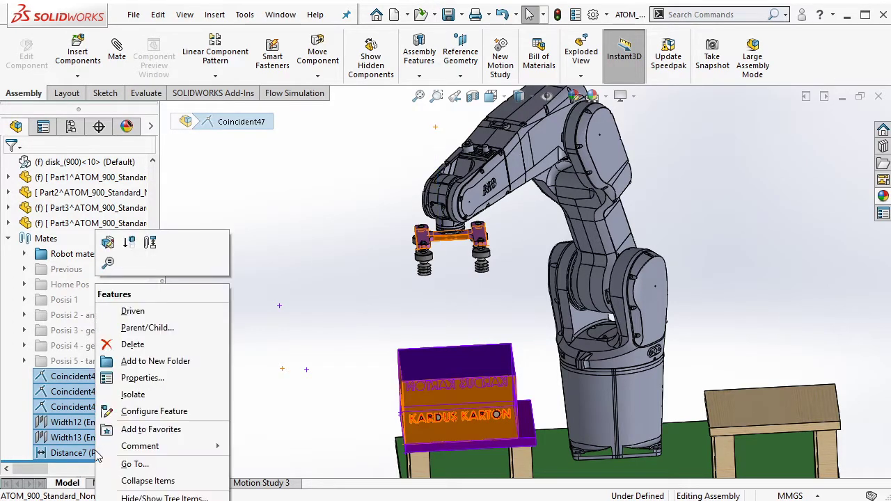
pyautogui.click(143, 304)
pyautogui.write('Posisi 6 - lepaskan')
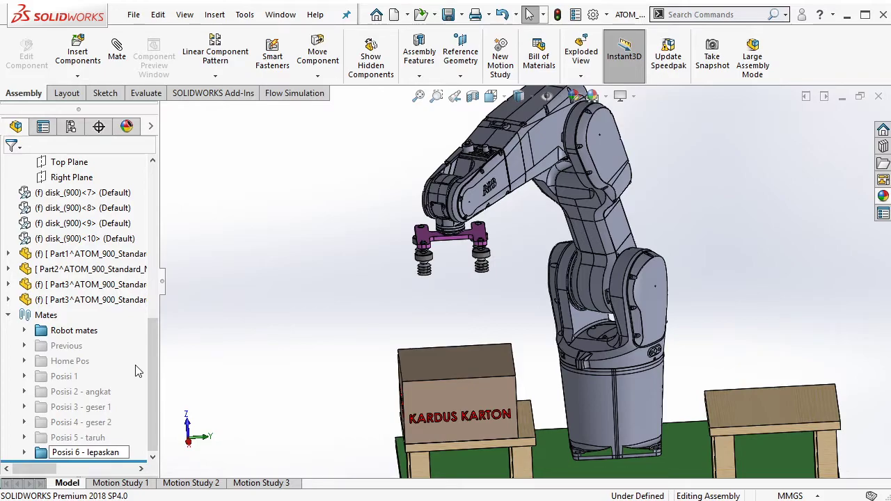
# Step: Confirm the folder name Posisi 6 - lepaskan and orbit around the robot and box to inspect the pose
pyautogui.press('Return')
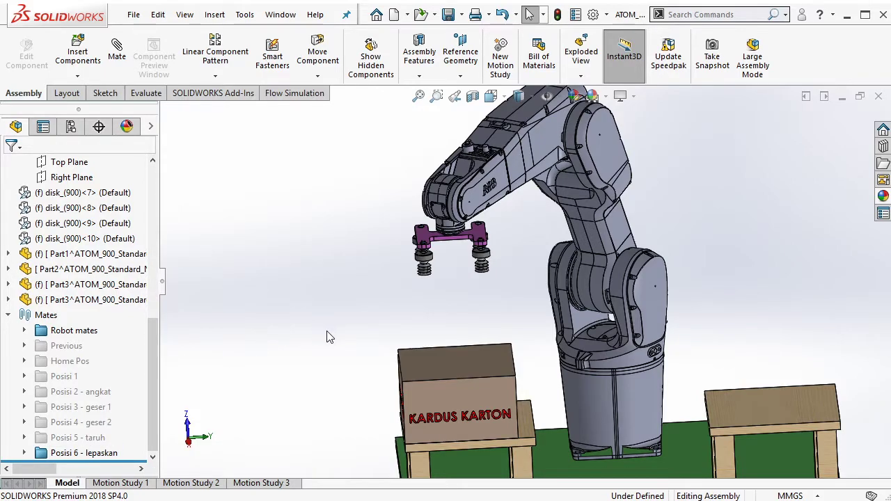
pyautogui.moveTo(452, 362)
pyautogui.mouseDown(button='middle')
pyautogui.moveTo(556, 365)
pyautogui.moveTo(560, 304)
pyautogui.mouseUp(button='middle')
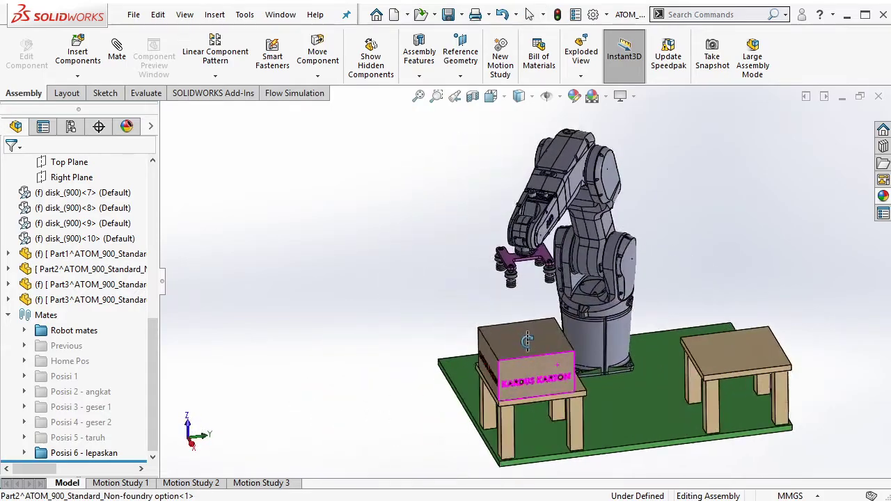
pyautogui.scroll(-3, 560, 303)
pyautogui.scroll(-3, 560, 303)
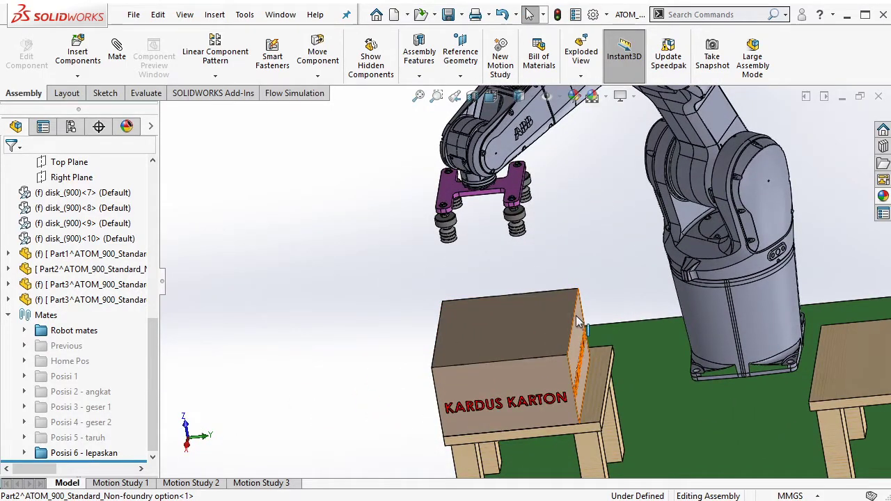
pyautogui.moveTo(518, 327)
pyautogui.mouseDown(button='middle')
pyautogui.moveTo(568, 249)
pyautogui.moveTo(634, 235)
pyautogui.moveTo(593, 324)
pyautogui.mouseUp(button='middle')
pyautogui.scroll(2, 634, 234)
pyautogui.scroll(2, 592, 324)
pyautogui.scroll(-1, 543, 306)
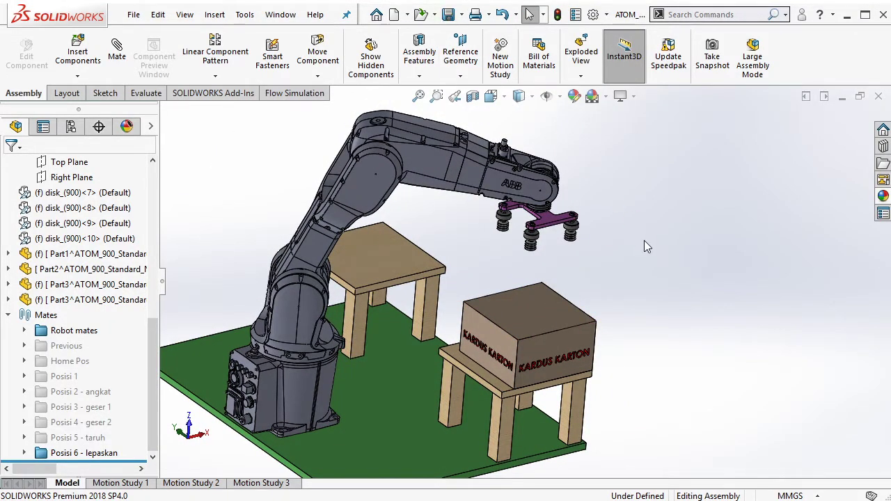
# Step: Suppress Posisi 6 - lepaskan, then unsuppress and re-suppress the Home Pos mates
pyautogui.rightClick(101, 453)
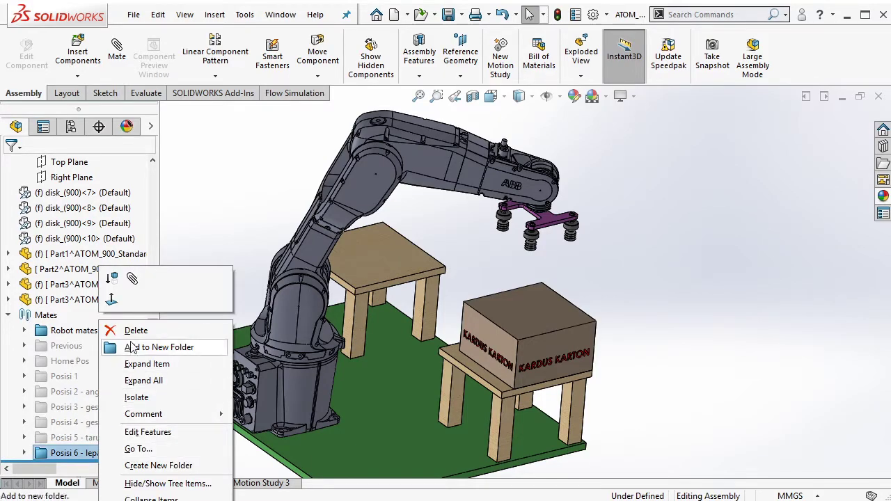
pyautogui.rightClick(83, 361)
pyautogui.click(111, 285)
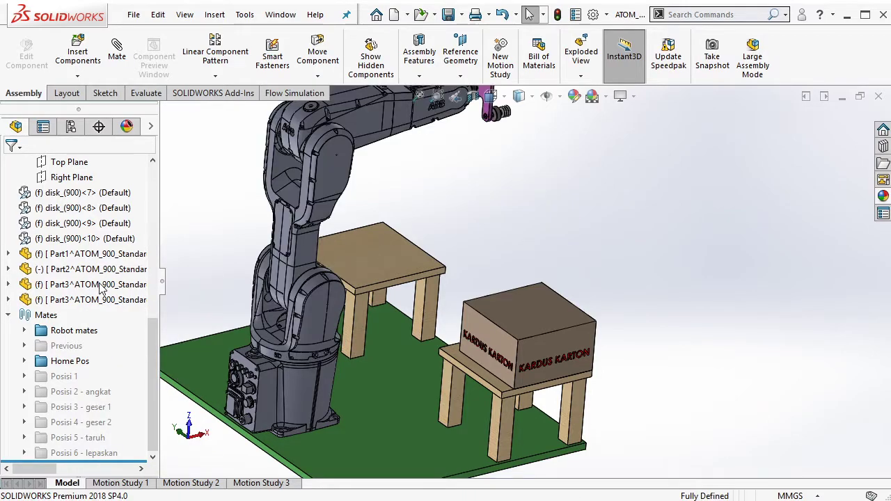
pyautogui.scroll(5, 557, 209)
pyautogui.scroll(-3, 579, 190)
pyautogui.rightClick(77, 362)
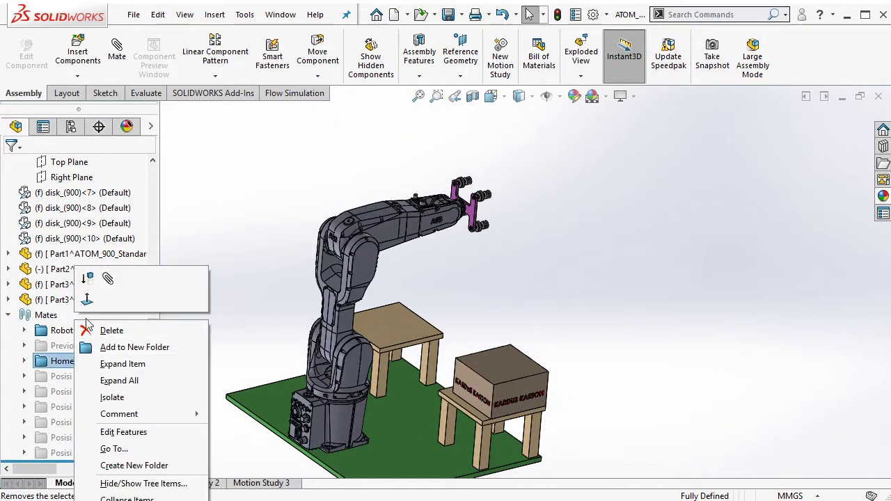
pyautogui.click(112, 281)
pyautogui.moveTo(185, 312)
pyautogui.mouseDown(button='middle')
pyautogui.moveTo(426, 288)
pyautogui.moveTo(445, 362)
pyautogui.mouseUp(button='middle')
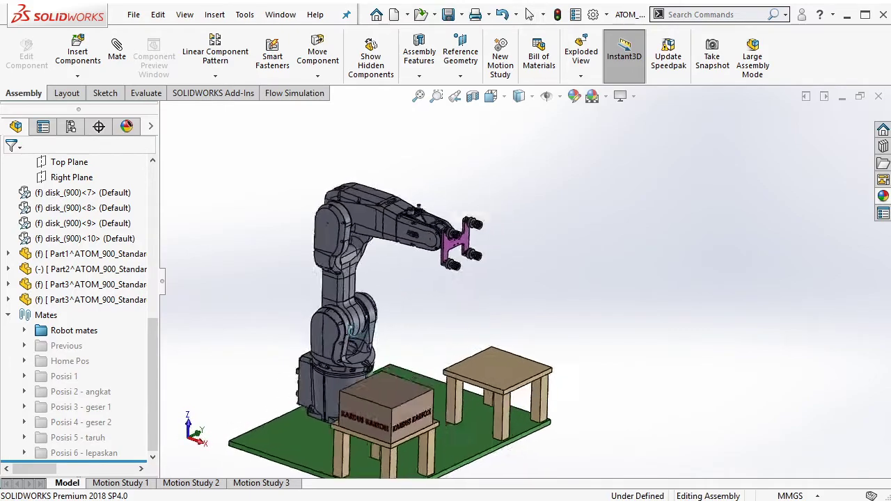
pyautogui.rightClick(70, 360)
pyautogui.click(272, 309)
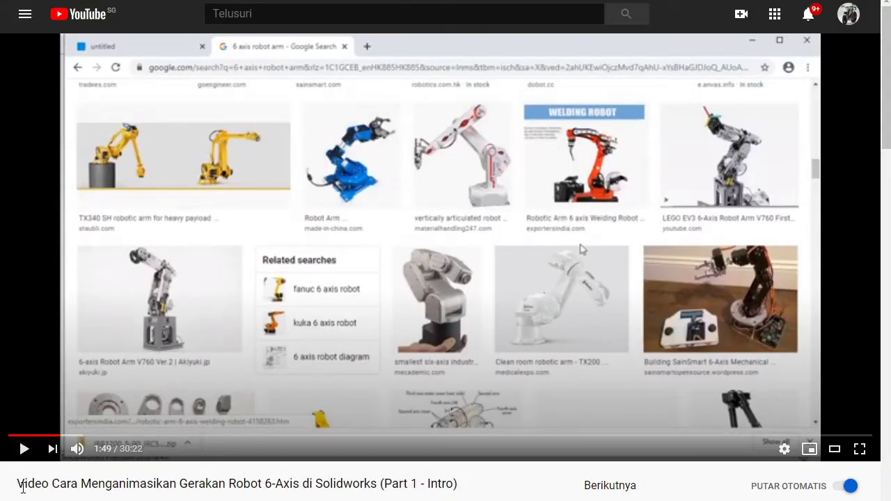
# Step: Highlight the tutorial video's title below the player, then clear the highlight
pyautogui.moveTo(18, 484); pyautogui.dragTo(463, 492)
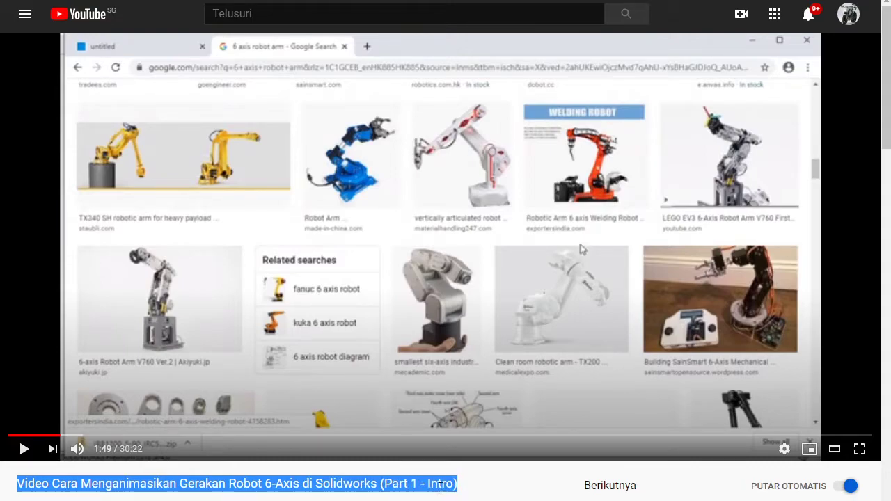
pyautogui.click(427, 485)
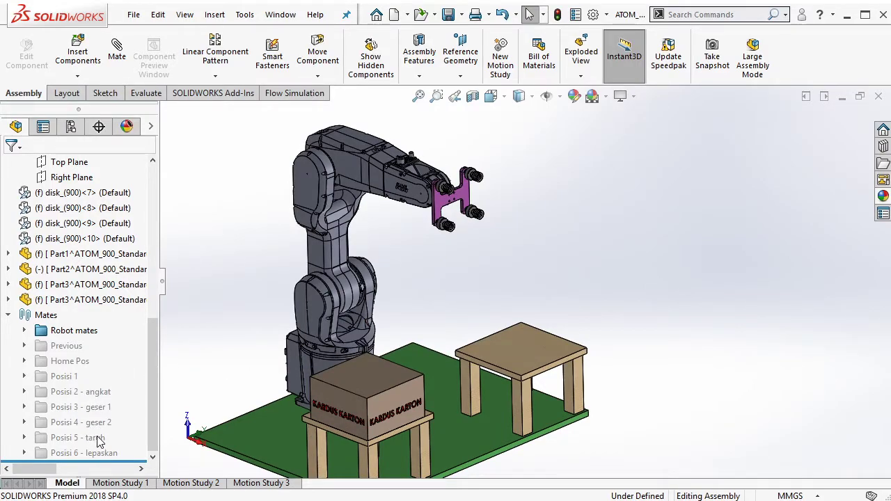
# Step: In isometric view, preview and re-suppress the Posisi 1 and Home Pos poses
pyautogui.hotkey('ctrl', '7')
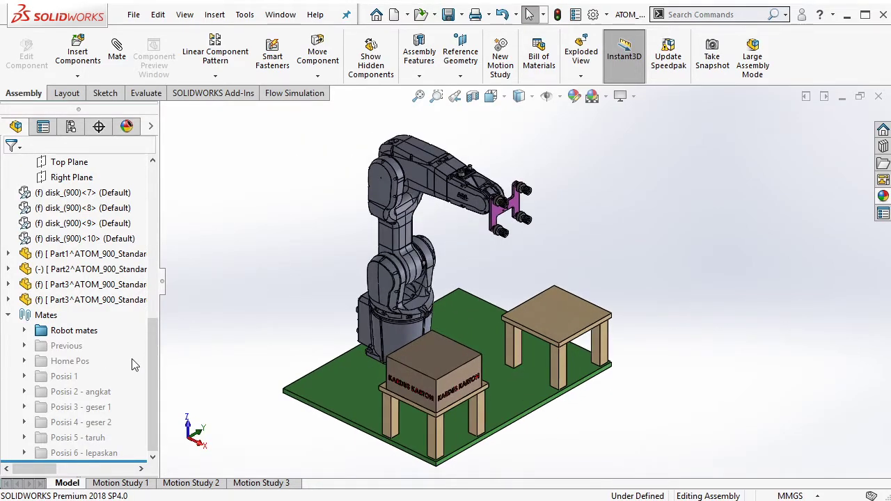
pyautogui.rightClick(64, 384)
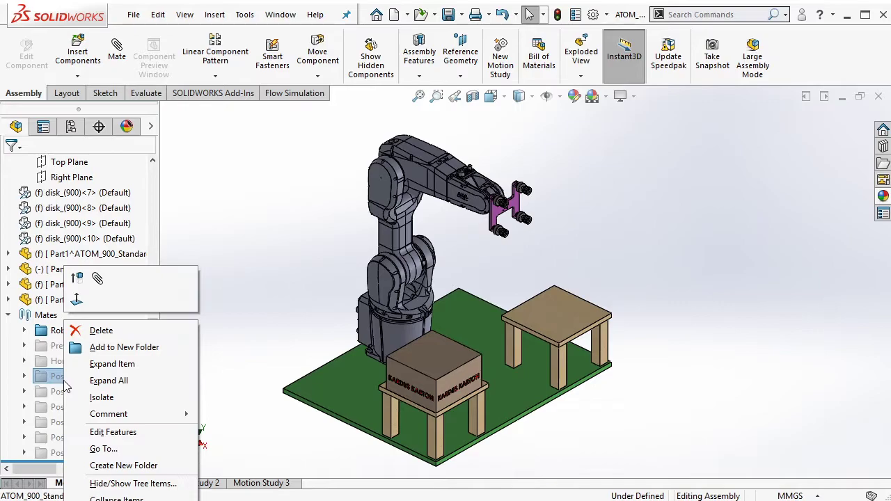
pyautogui.click(96, 279)
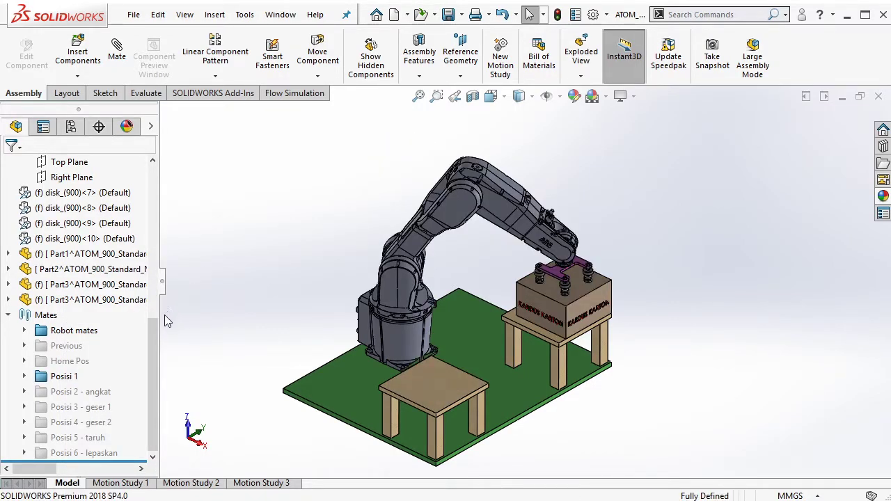
pyautogui.rightClick(67, 379)
pyautogui.click(80, 279)
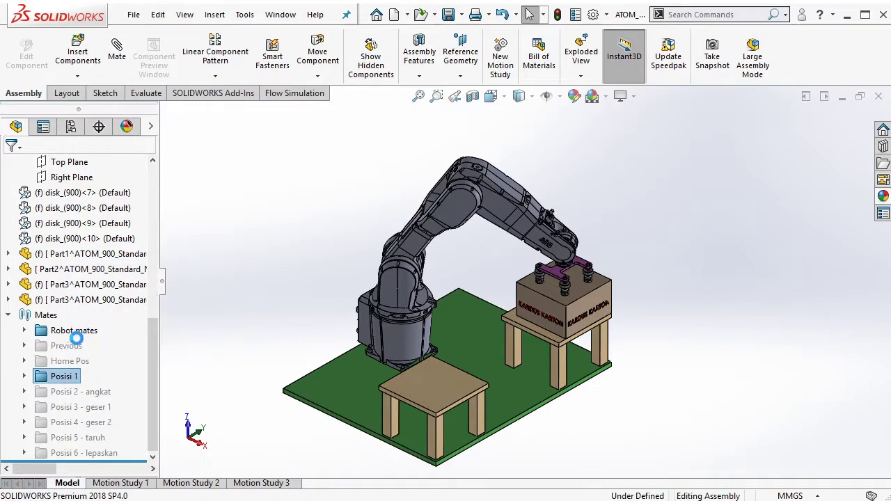
pyautogui.rightClick(70, 361)
pyautogui.click(89, 281)
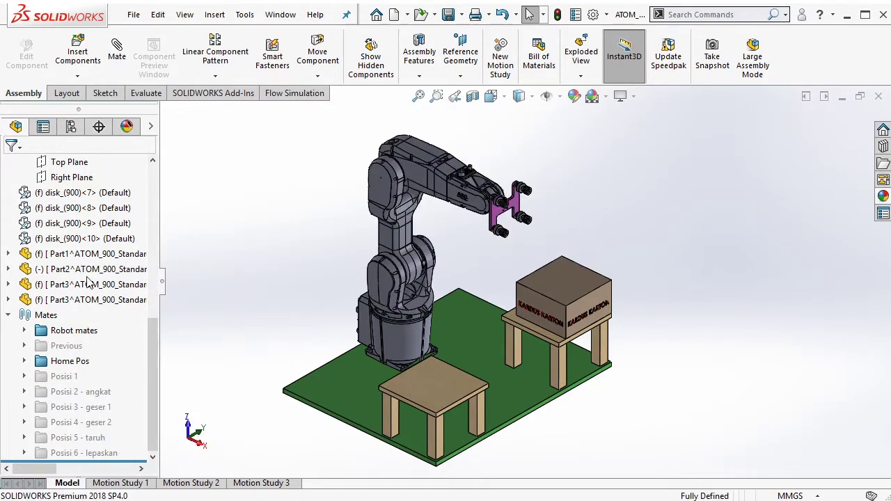
pyautogui.moveTo(274, 317)
pyautogui.mouseDown(button='middle')
pyautogui.moveTo(493, 244)
pyautogui.moveTo(348, 299)
pyautogui.mouseUp(button='middle')
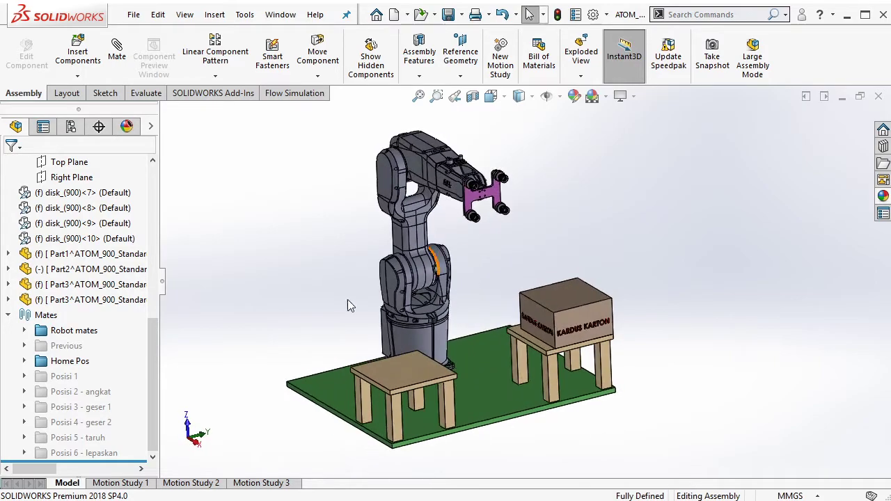
pyautogui.rightClick(87, 363)
pyautogui.click(90, 282)
# Step: Unsuppress then suppress Posisi 1, Posisi 2 - angkat and Posisi 3 - geser 1 in turn
pyautogui.rightClick(70, 376)
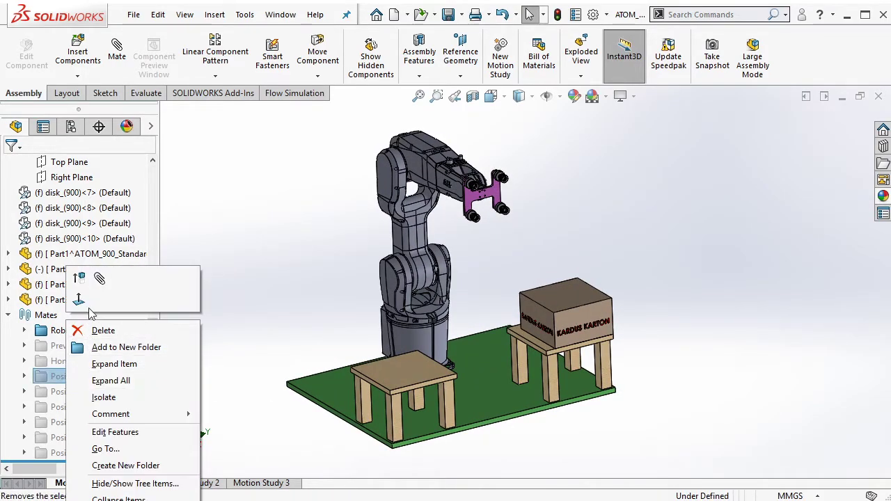
pyautogui.click(90, 279)
pyautogui.rightClick(70, 377)
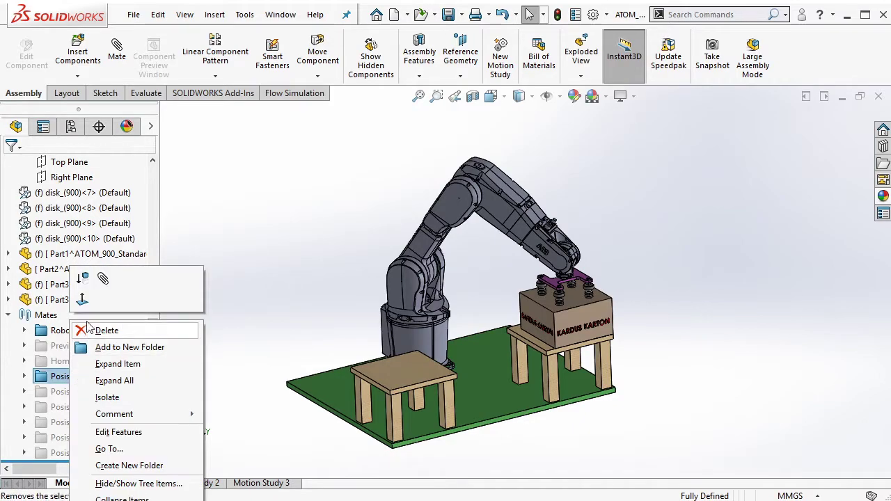
pyautogui.click(87, 279)
pyautogui.rightClick(87, 392)
pyautogui.click(98, 280)
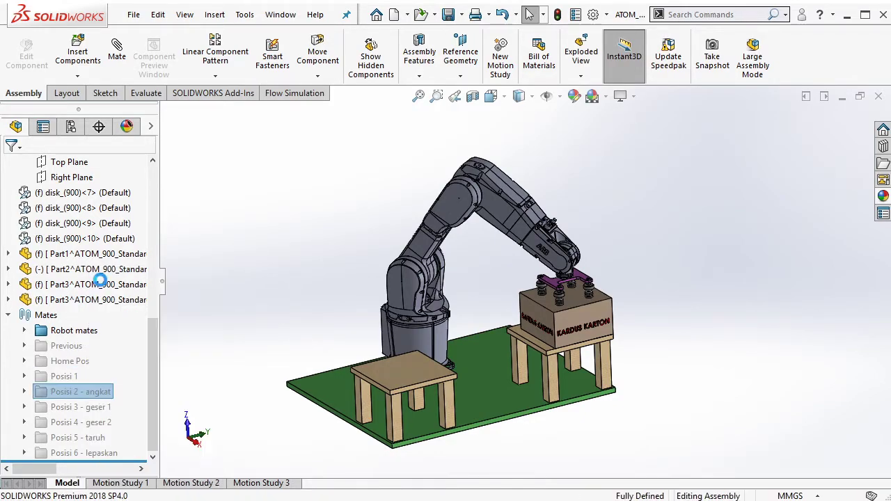
pyautogui.rightClick(92, 394)
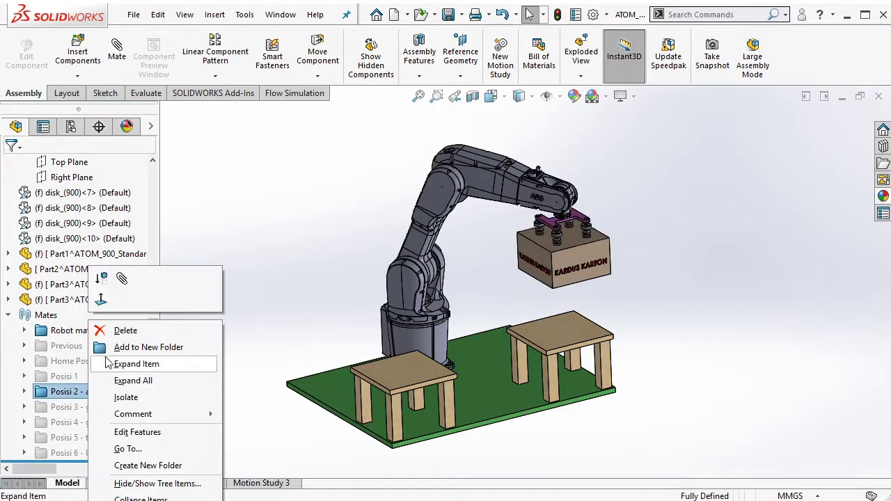
pyautogui.click(106, 279)
pyautogui.rightClick(94, 407)
pyautogui.click(106, 300)
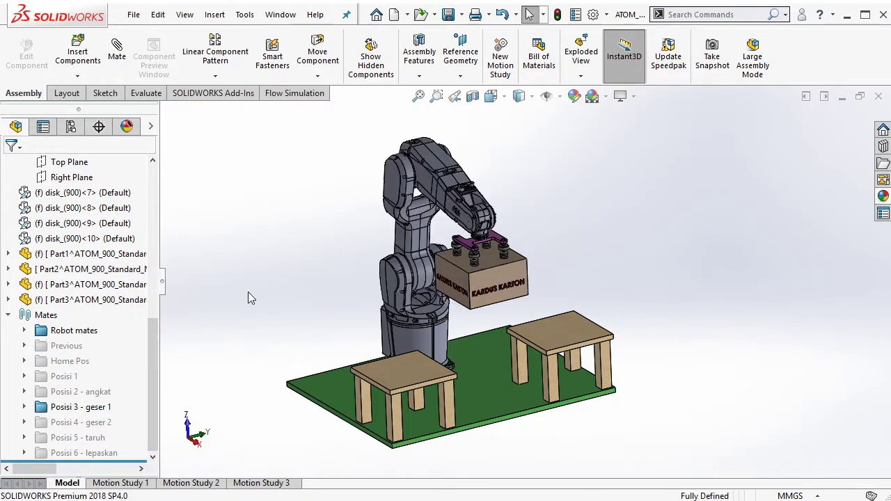
pyautogui.rightClick(94, 407)
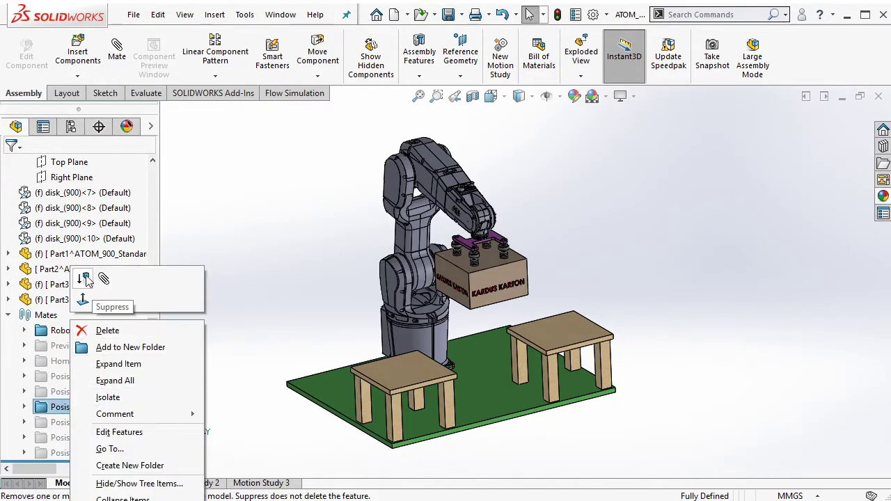
pyautogui.click(106, 278)
# Step: Unsuppress then suppress Posisi 4 - geser 2, Posisi 5 - taruh and Posisi 6 - lepaskan in turn
pyautogui.rightClick(94, 423)
pyautogui.click(124, 280)
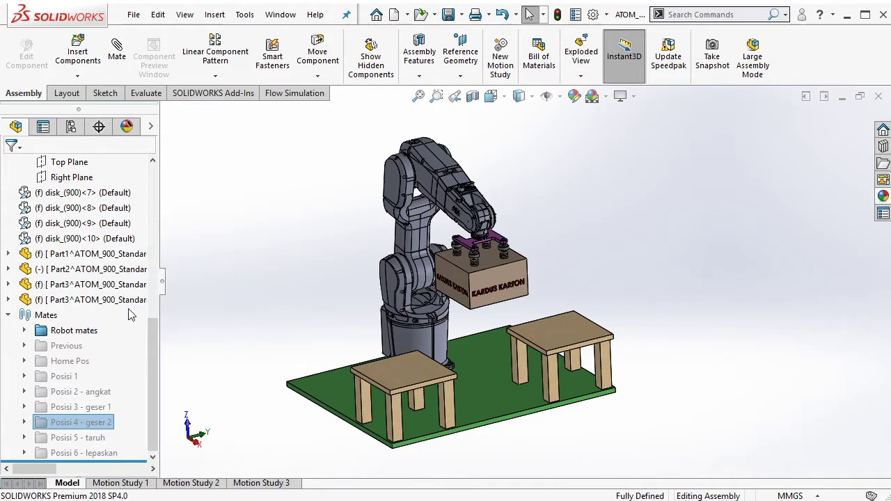
pyautogui.rightClick(84, 423)
pyautogui.click(106, 279)
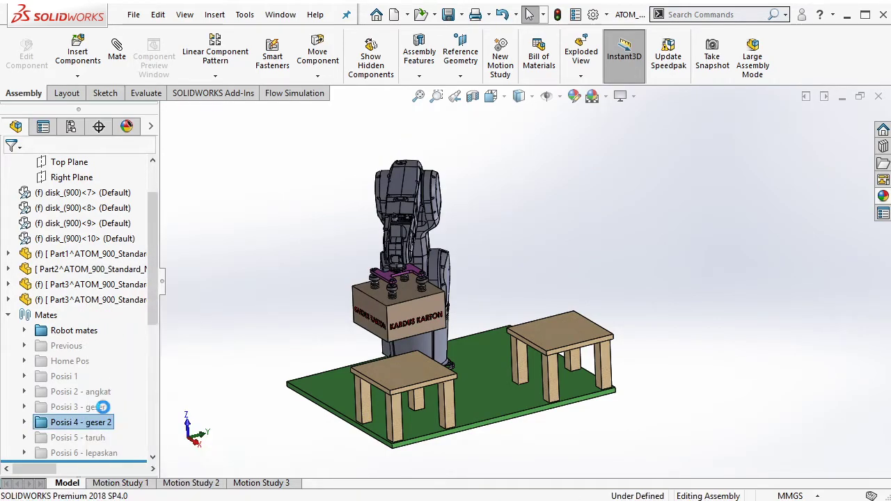
pyautogui.rightClick(83, 438)
pyautogui.click(114, 281)
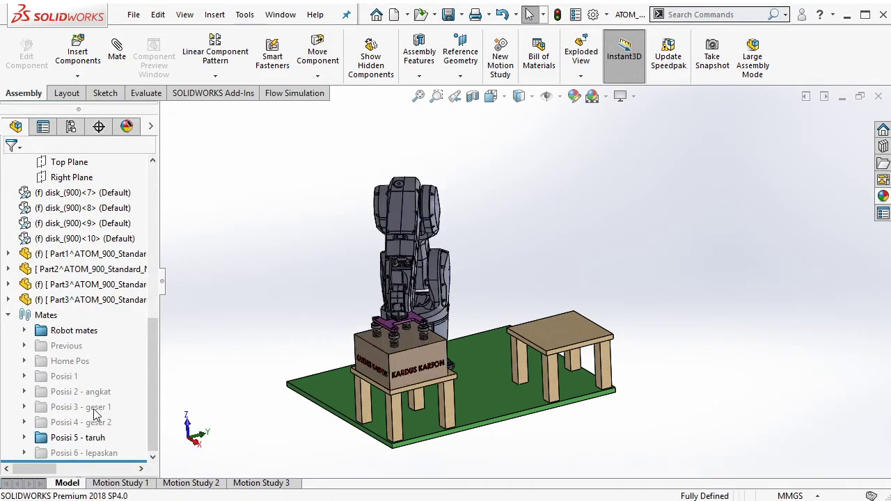
pyautogui.rightClick(82, 438)
pyautogui.click(101, 278)
pyautogui.rightClick(78, 453)
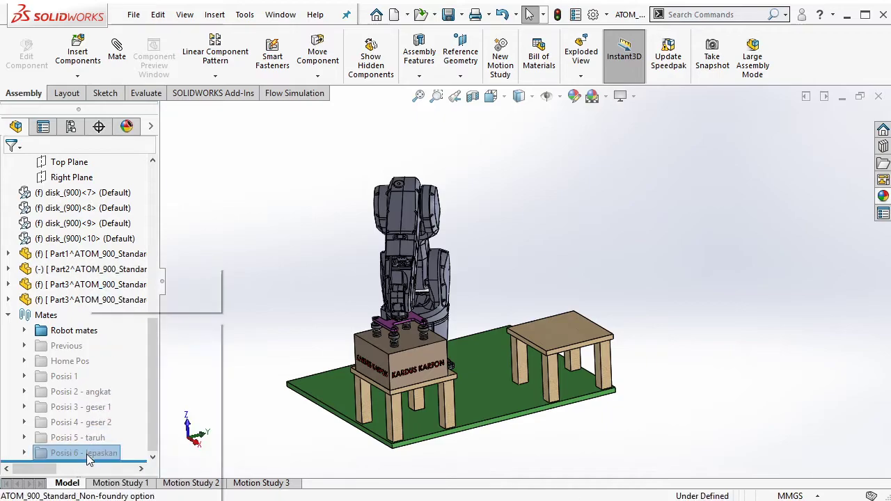
pyautogui.click(101, 282)
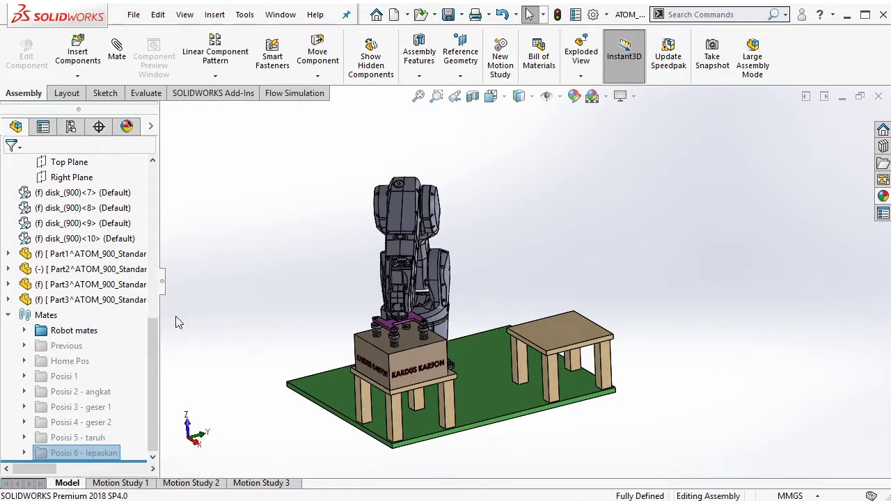
pyautogui.rightClick(84, 453)
pyautogui.click(101, 278)
# Step: Toggle Home Pos, Posisi 1, then Home Pos again, leaving every pose folder suppressed
pyautogui.rightClick(84, 362)
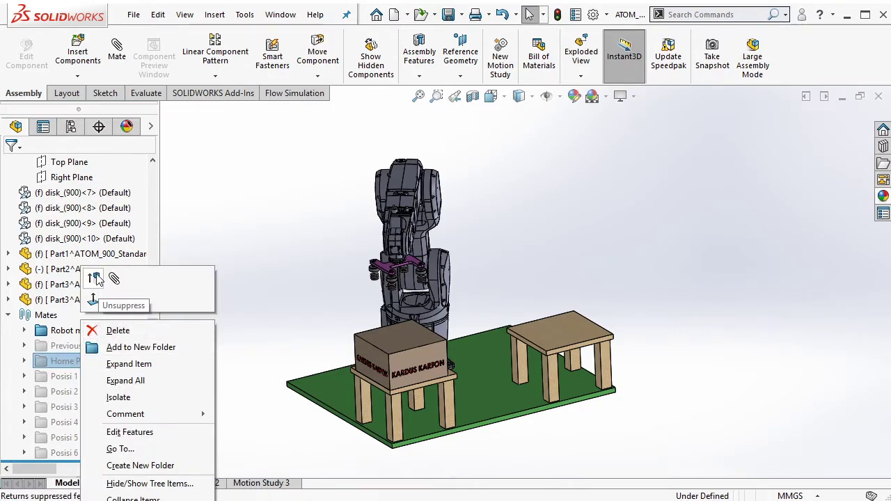
pyautogui.click(98, 278)
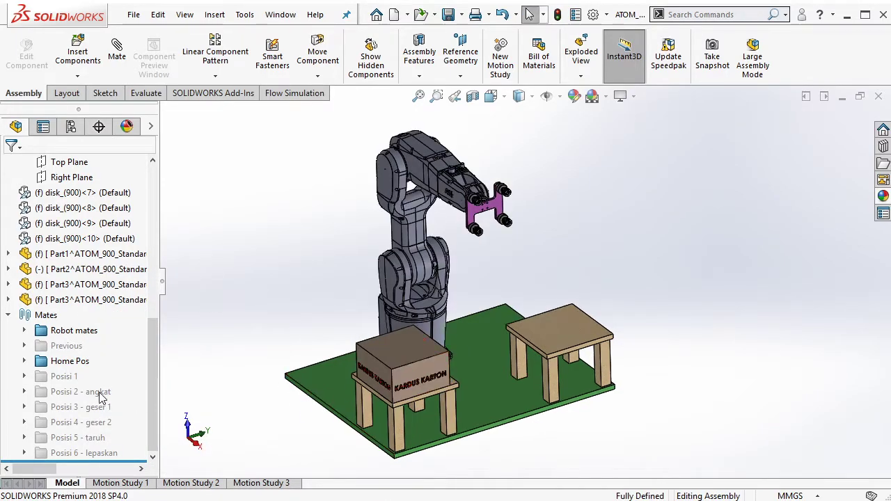
pyautogui.rightClick(69, 367)
pyautogui.click(96, 281)
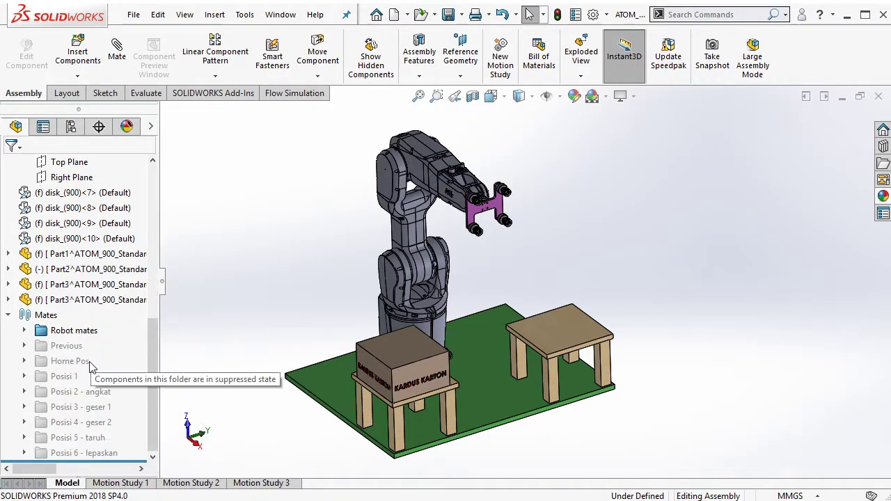
pyautogui.click(69, 380)
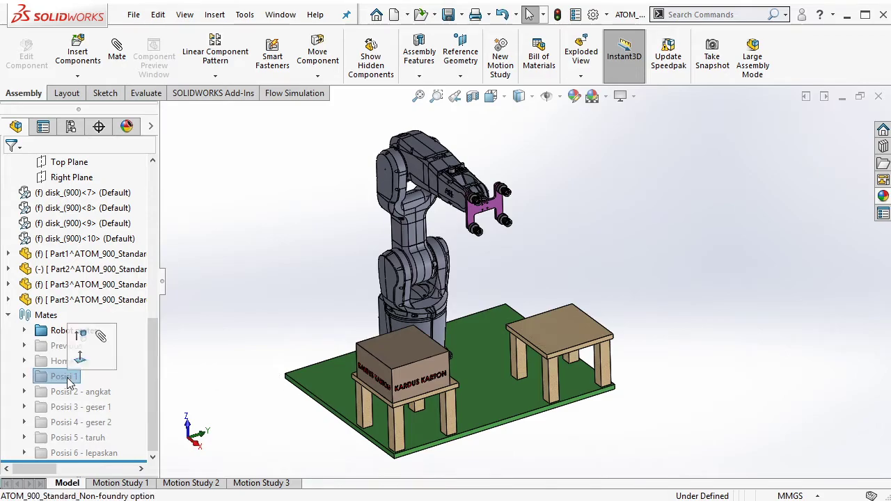
pyautogui.click(87, 344)
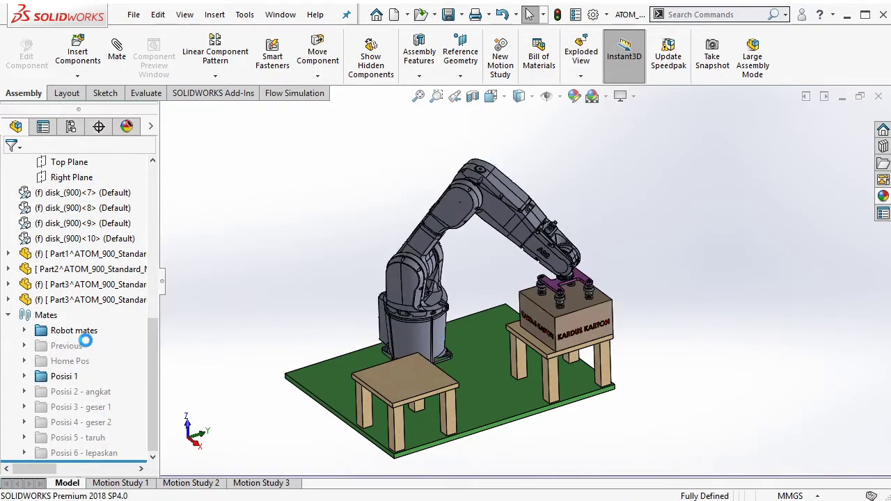
pyautogui.rightClick(70, 376)
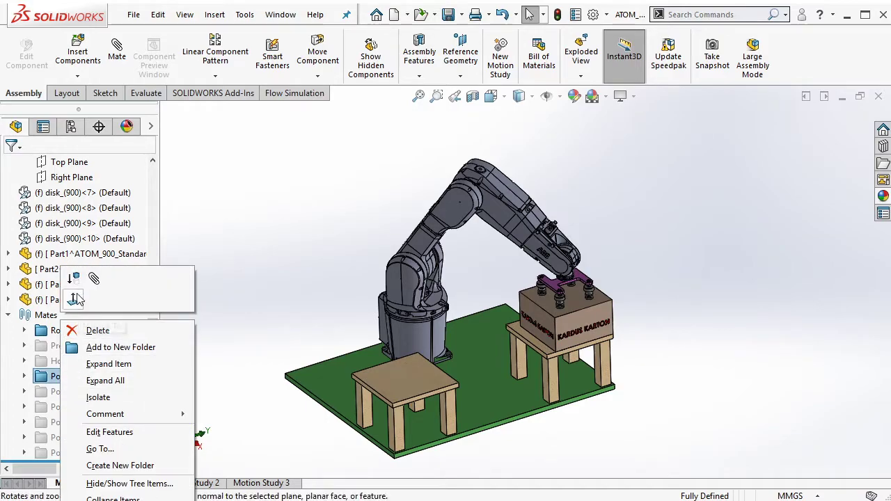
pyautogui.click(95, 290)
pyautogui.rightClick(80, 362)
pyautogui.click(98, 282)
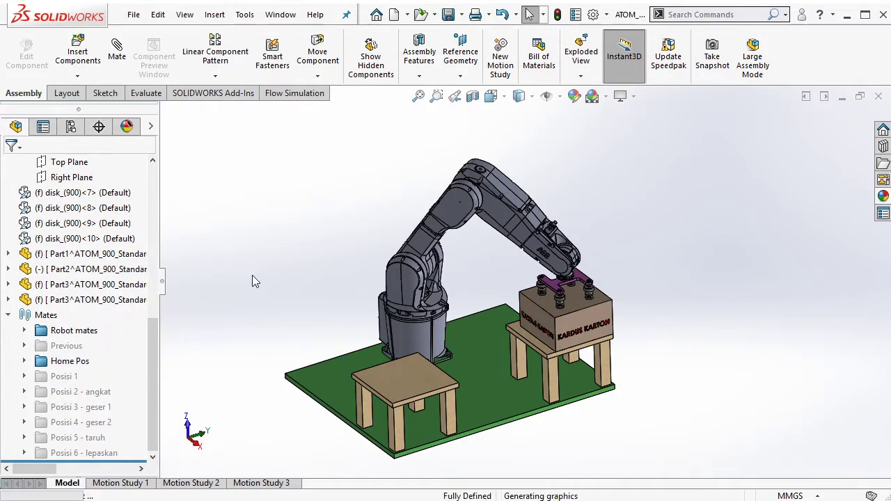
pyautogui.rightClick(73, 367)
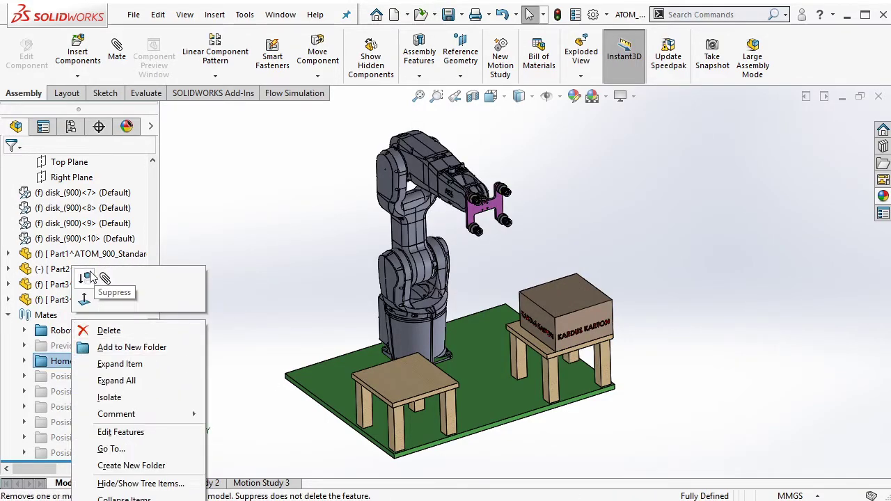
pyautogui.click(92, 279)
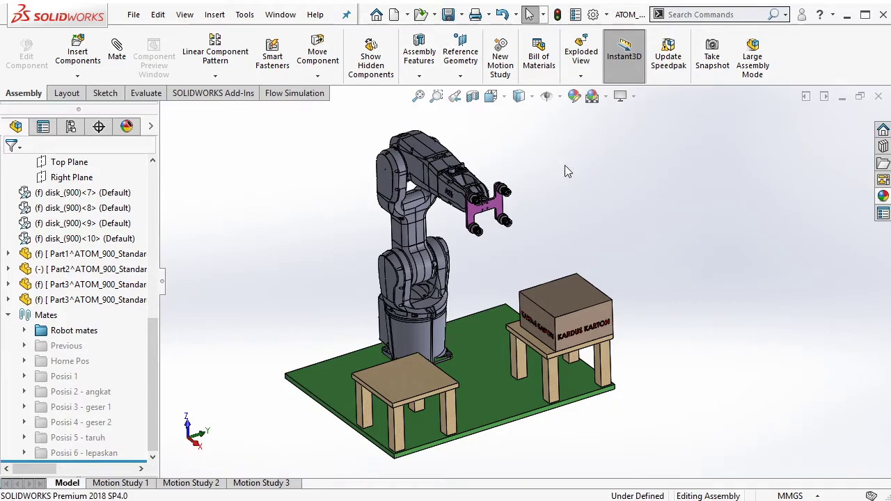
pyautogui.moveTo(558, 163)
pyautogui.mouseDown(button='middle')
pyautogui.moveTo(564, 187)
pyautogui.moveTo(552, 213)
pyautogui.moveTo(585, 201)
pyautogui.mouseUp(button='middle')
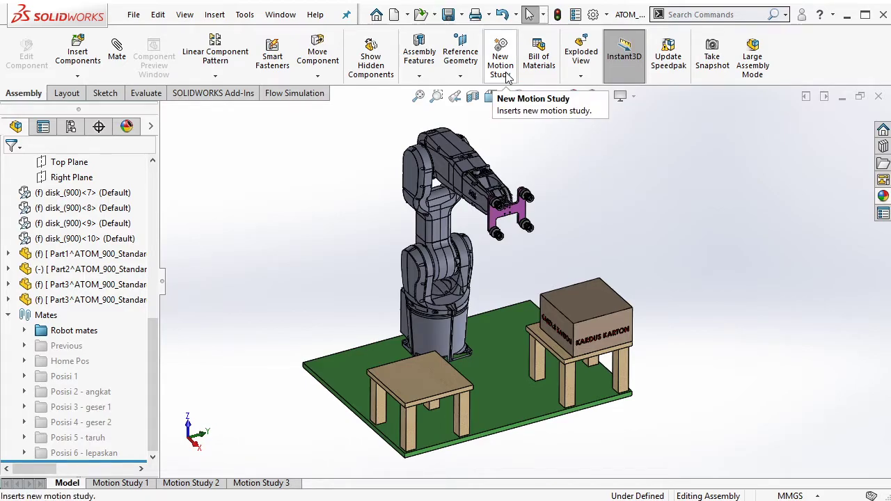
# Step: Create Motion Study 4 from the Motion Study 3 tab and enlarge the 3D view slightly
pyautogui.rightClick(282, 488)
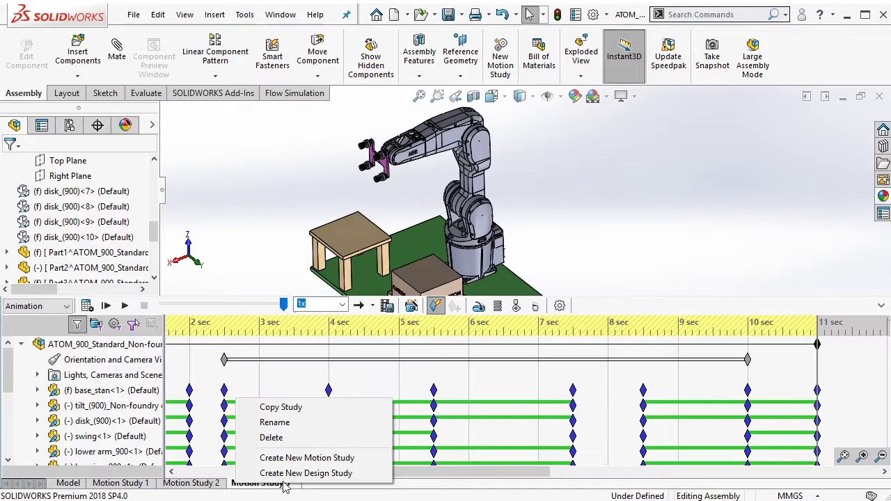
pyautogui.click(307, 457)
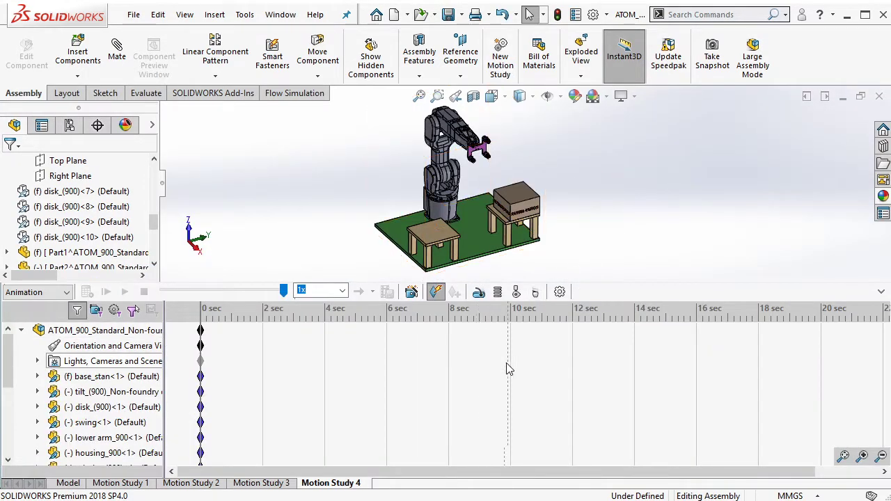
pyautogui.moveTo(149, 282); pyautogui.dragTo(157, 289)
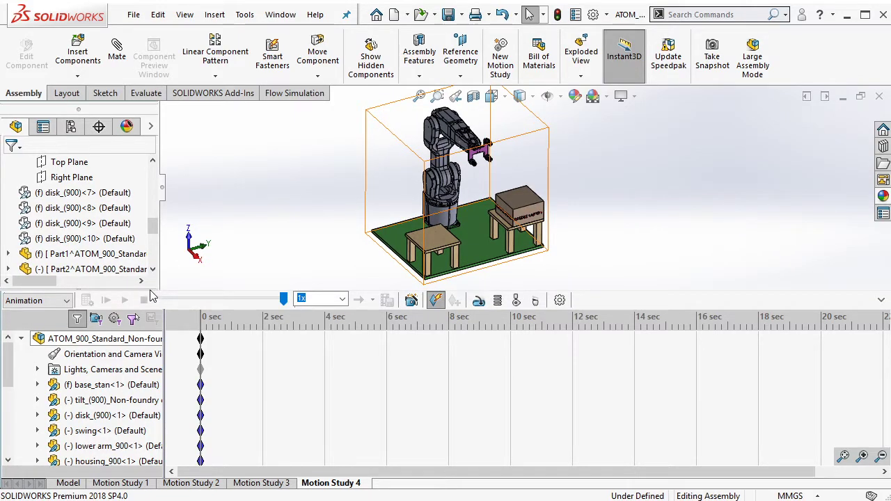
pyautogui.moveTo(149, 290); pyautogui.dragTo(151, 293)
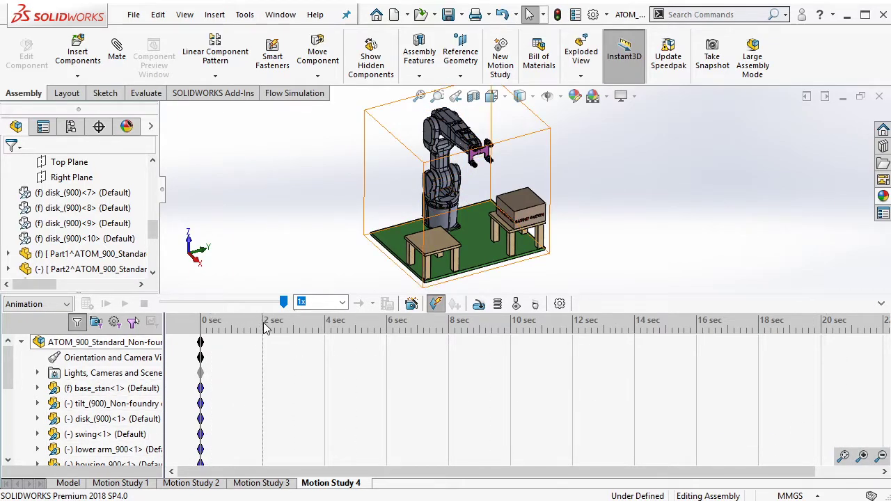
# Step: Zoom the Motion Study 4 timeline in and out until it shows about 0–9 seconds
pyautogui.click(863, 455)
pyautogui.click(865, 456)
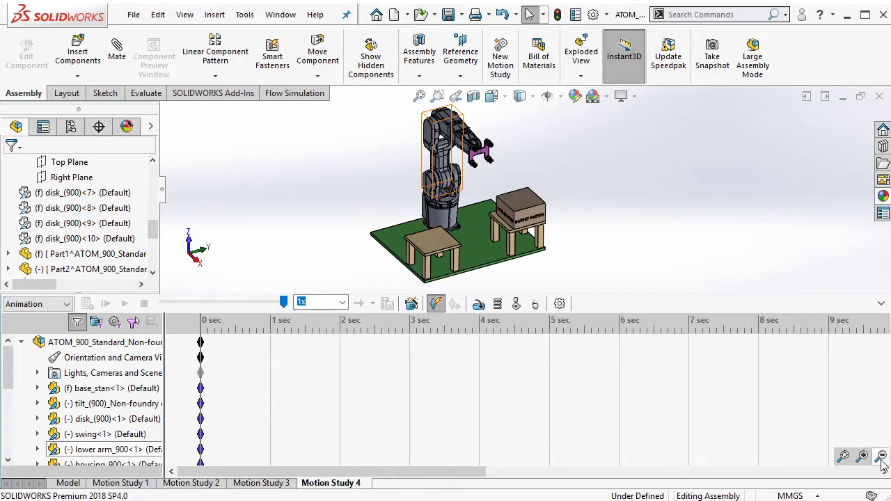
pyautogui.click(881, 462)
pyautogui.click(881, 462)
pyautogui.click(881, 462)
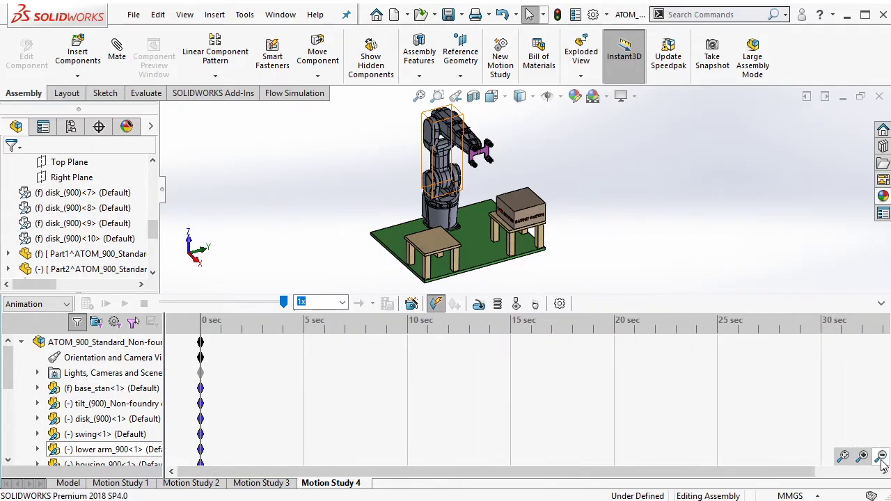
pyautogui.click(105, 342)
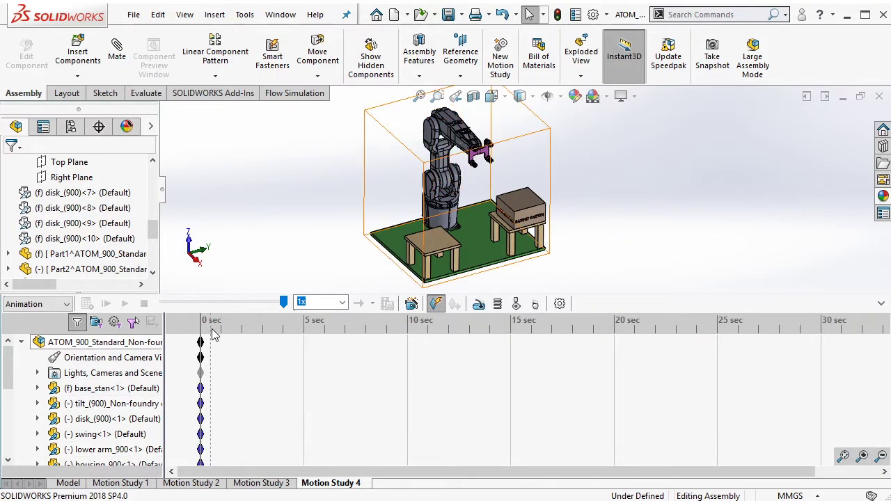
pyautogui.click(104, 448)
pyautogui.click(862, 458)
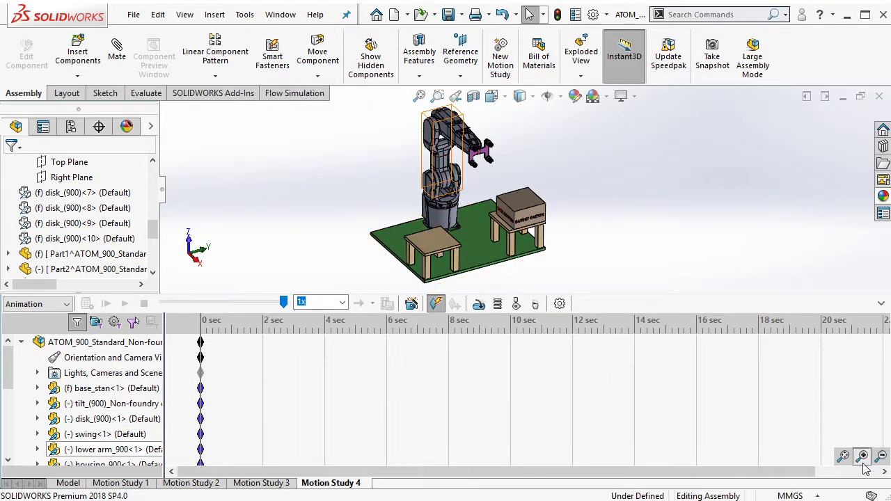
pyautogui.click(862, 457)
pyautogui.click(863, 457)
pyautogui.click(862, 458)
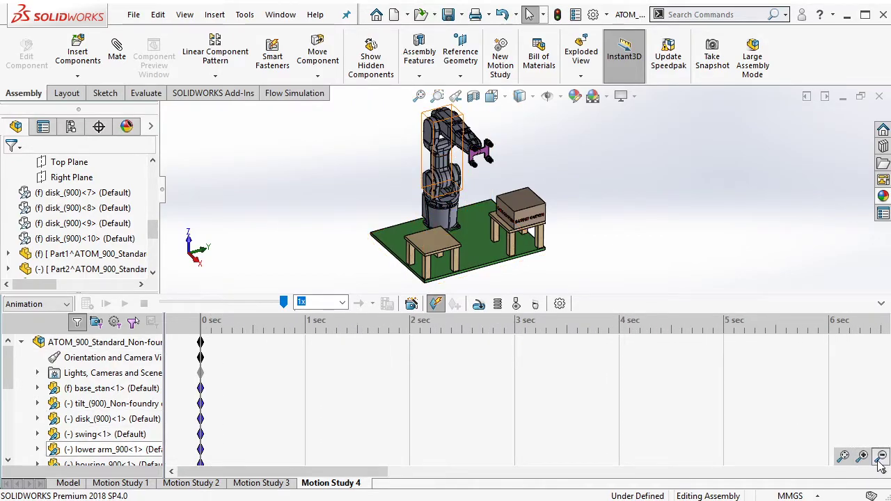
pyautogui.click(881, 455)
pyautogui.click(467, 278)
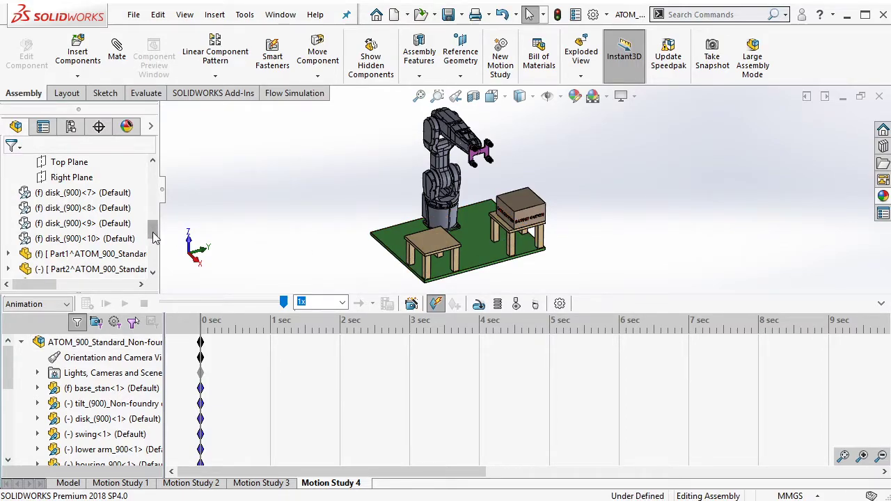
pyautogui.scroll(-5, 154, 238)
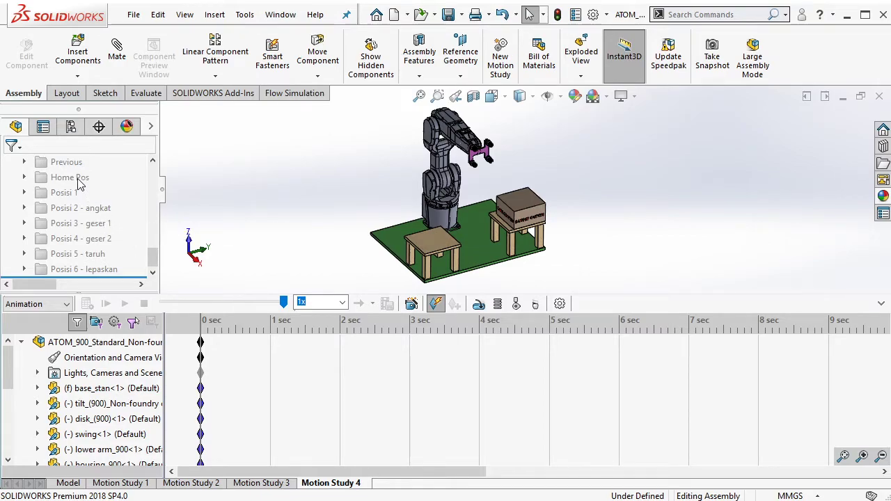
# Step: Drag the assembly's end key to 2.5 sec and keep the study type as Animation
pyautogui.moveTo(201, 342)
pyautogui.mouseDown()
pyautogui.moveTo(378, 363)
pyautogui.moveTo(207, 354)
pyautogui.moveTo(346, 353)
pyautogui.moveTo(377, 365)
pyautogui.mouseUp()
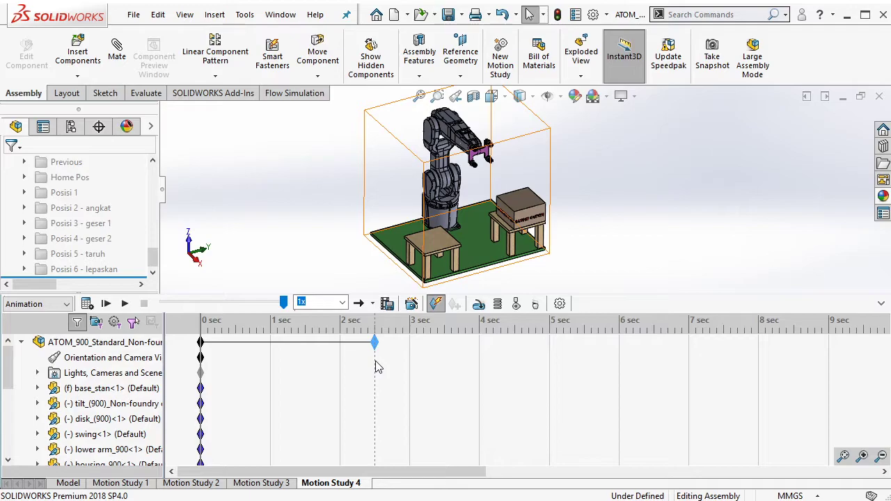
pyautogui.click(376, 362)
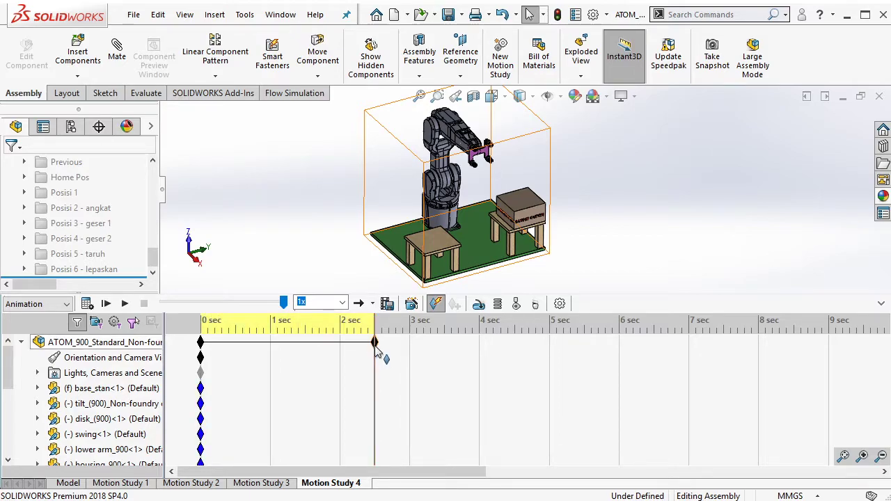
pyautogui.moveTo(374, 350); pyautogui.dragTo(200, 347)
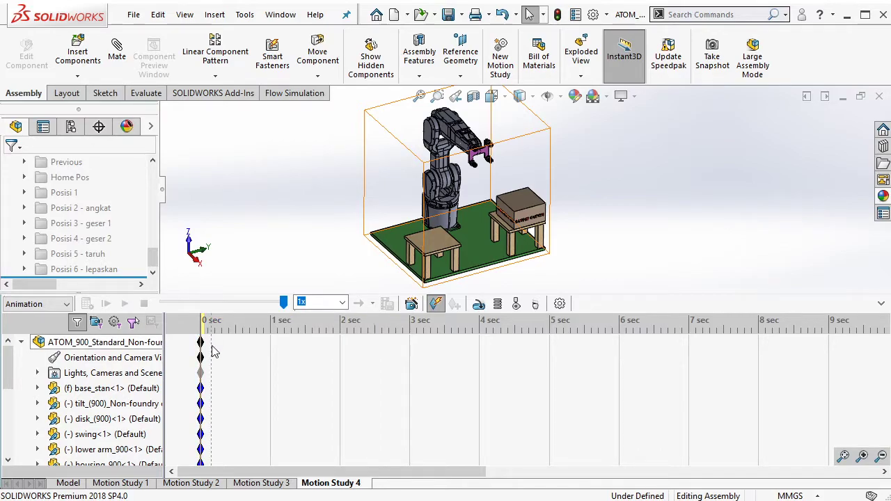
pyautogui.moveTo(202, 344); pyautogui.dragTo(375, 351)
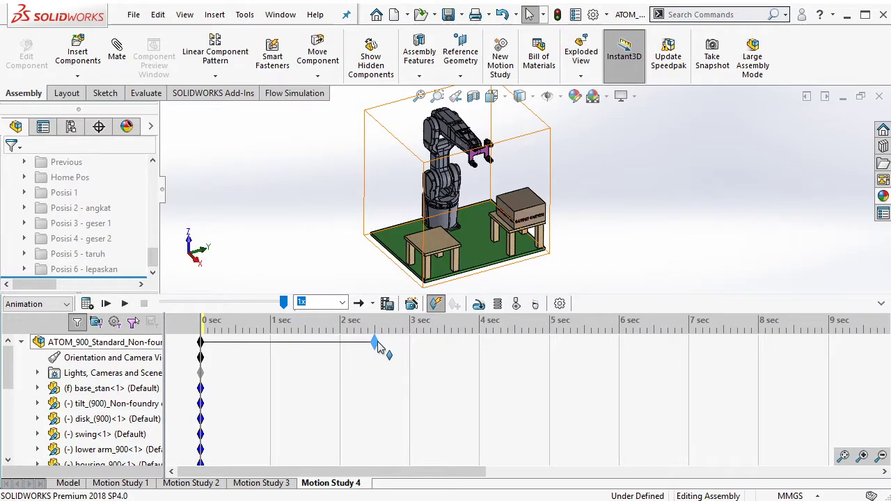
pyautogui.click(371, 376)
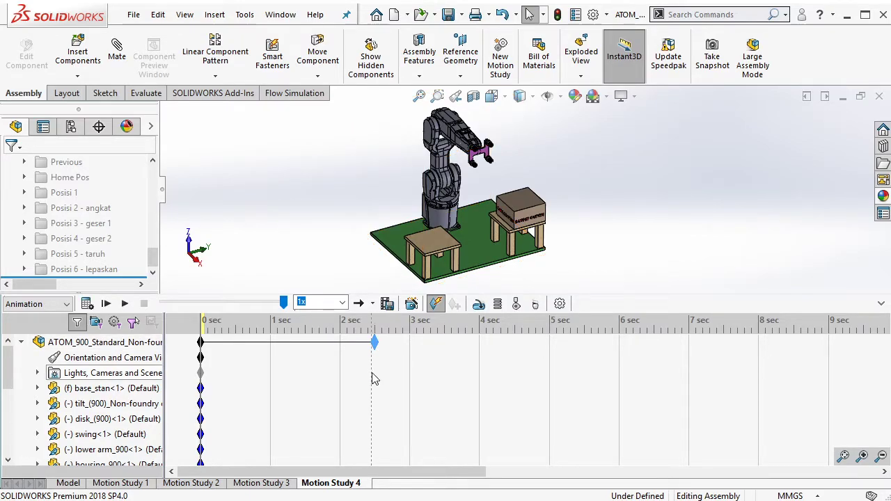
pyautogui.click(375, 361)
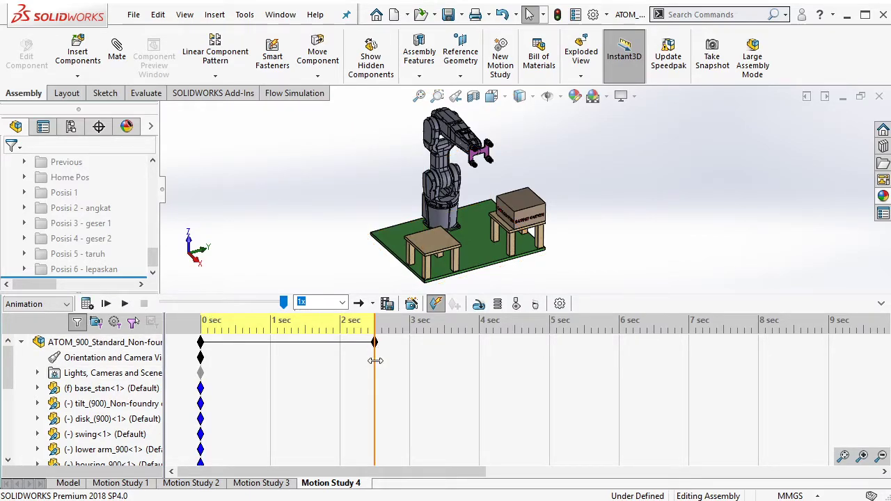
pyautogui.click(39, 303)
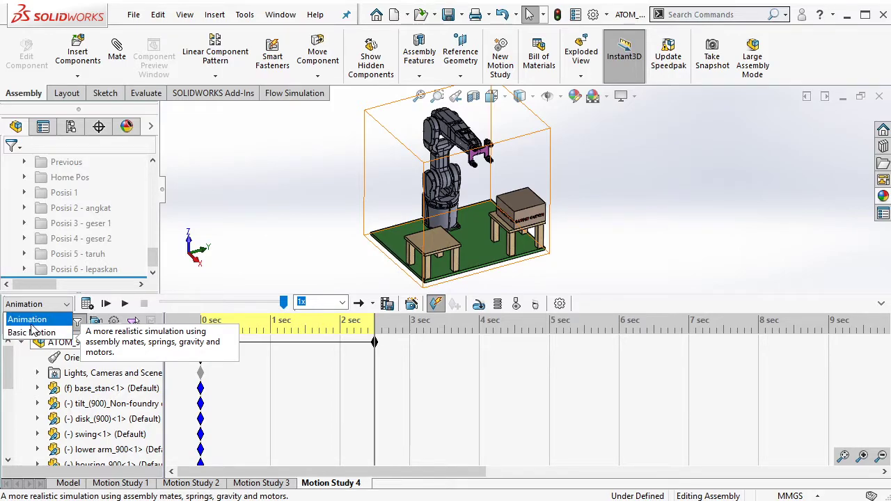
pyautogui.click(299, 274)
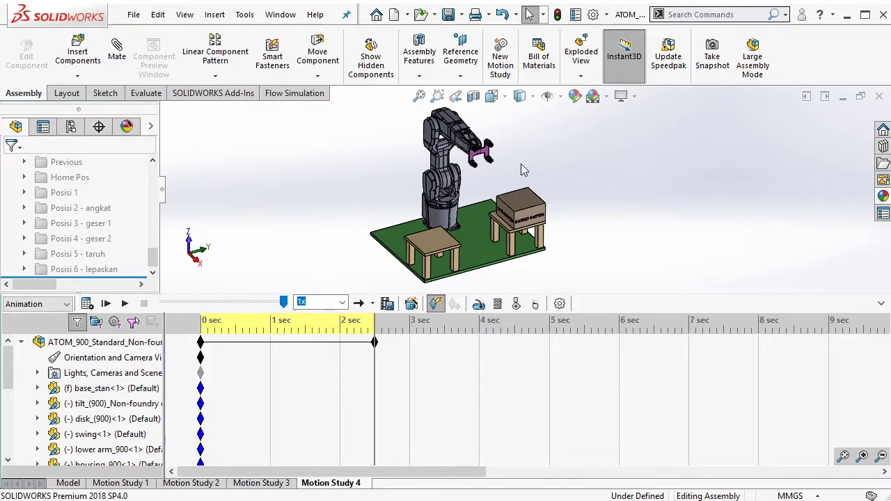
# Step: Apply the Posisi 1 arm pose and add keys for all components at 2.5 sec
pyautogui.rightClick(67, 198)
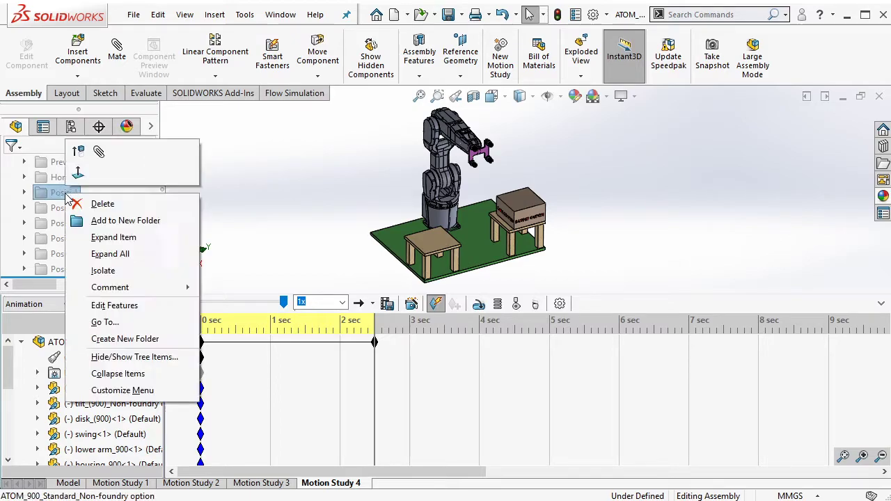
pyautogui.click(82, 160)
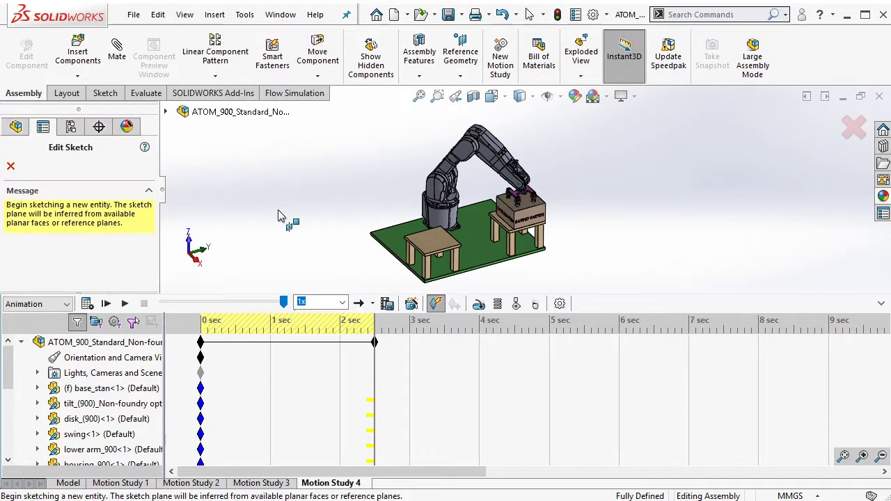
pyautogui.press('Escape')
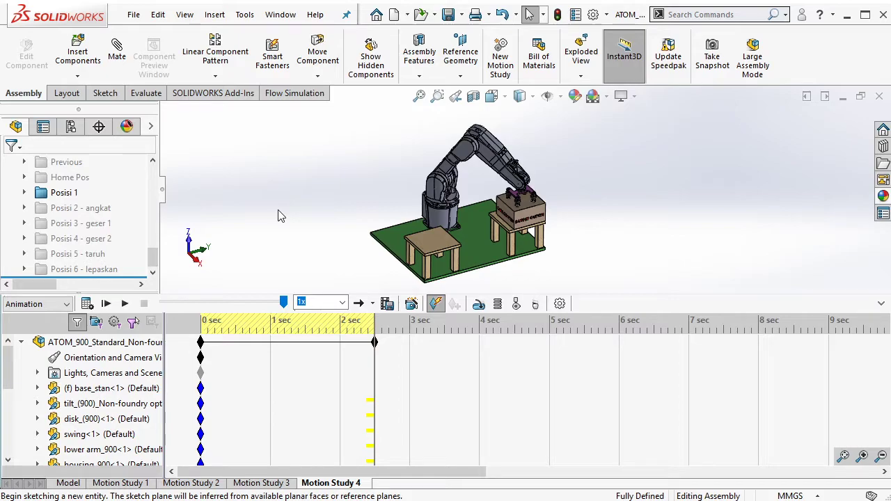
pyautogui.hotkey('ctrl', 'a')
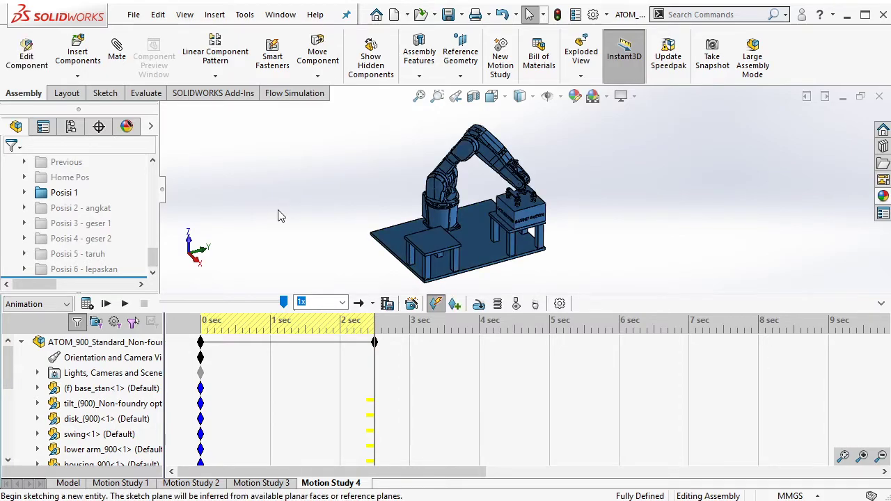
pyautogui.click(454, 305)
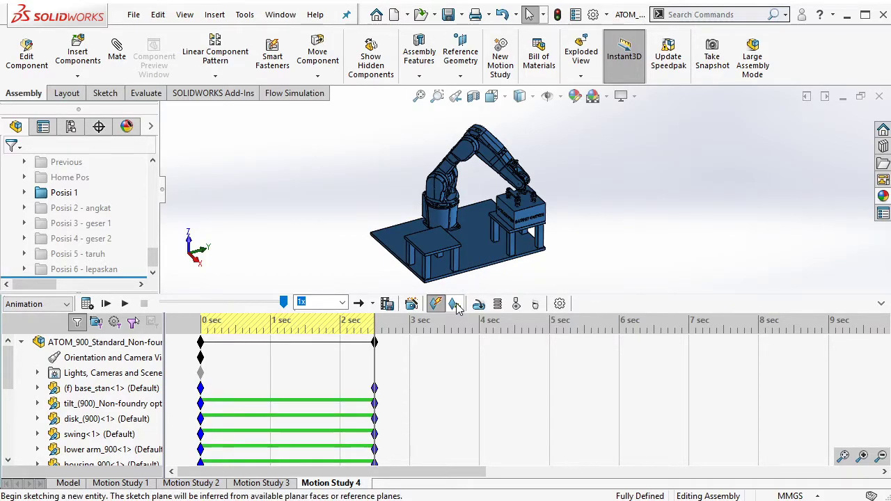
# Step: Suppress Posisi 1 again, then calculate and play the motion study
pyautogui.rightClick(64, 194)
pyautogui.click(89, 150)
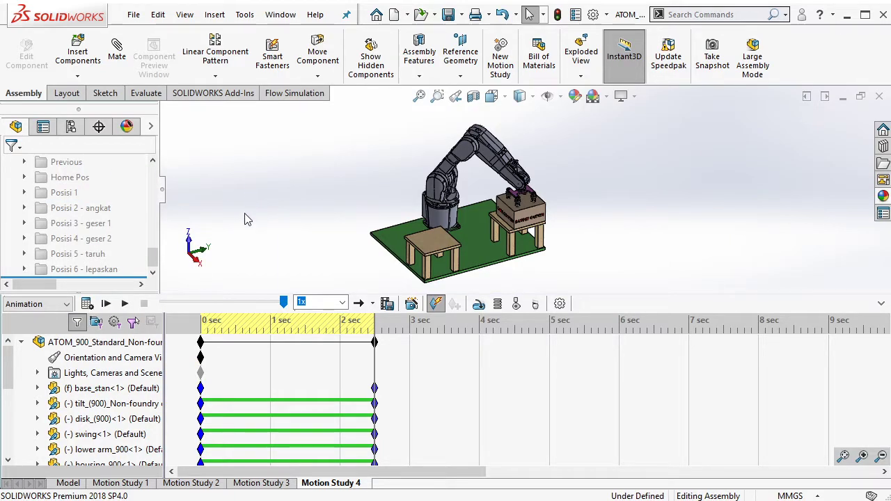
pyautogui.click(88, 305)
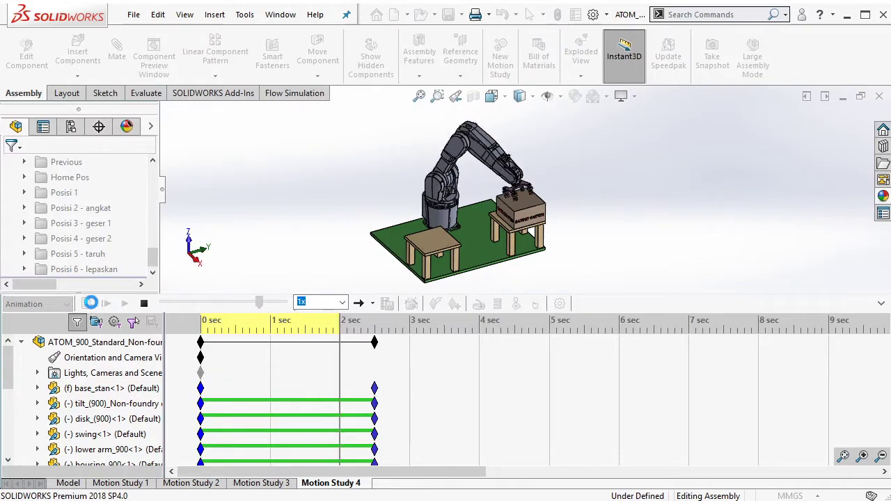
pyautogui.scroll(-8, 445, 209)
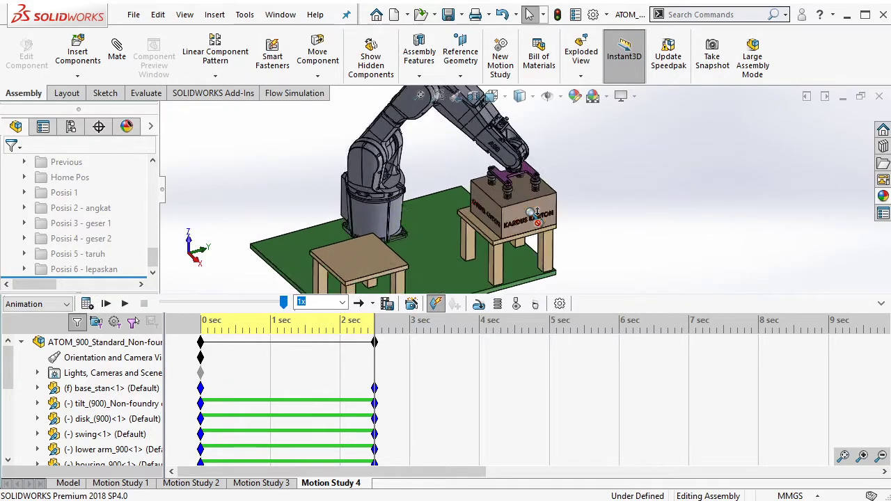
pyautogui.moveTo(446, 209); pyautogui.dragTo(476, 139, button='middle')
pyautogui.hotkey('ctrl', 'shift', 'z')
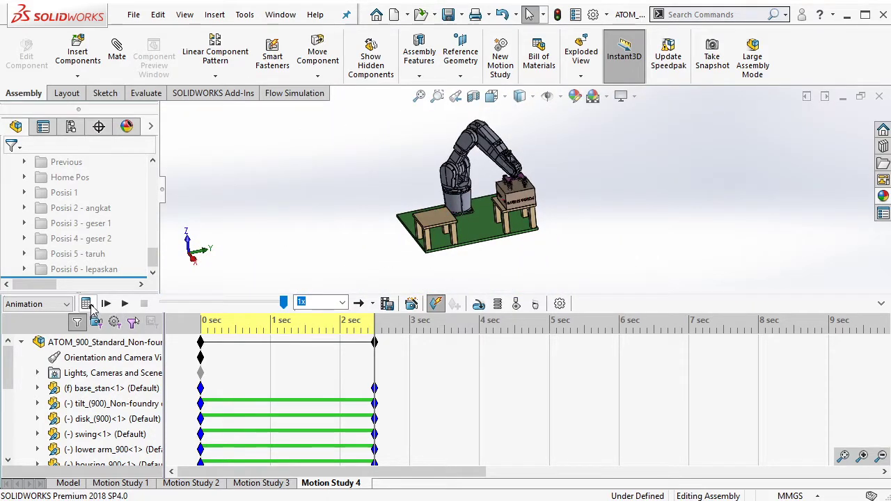
pyautogui.click(89, 304)
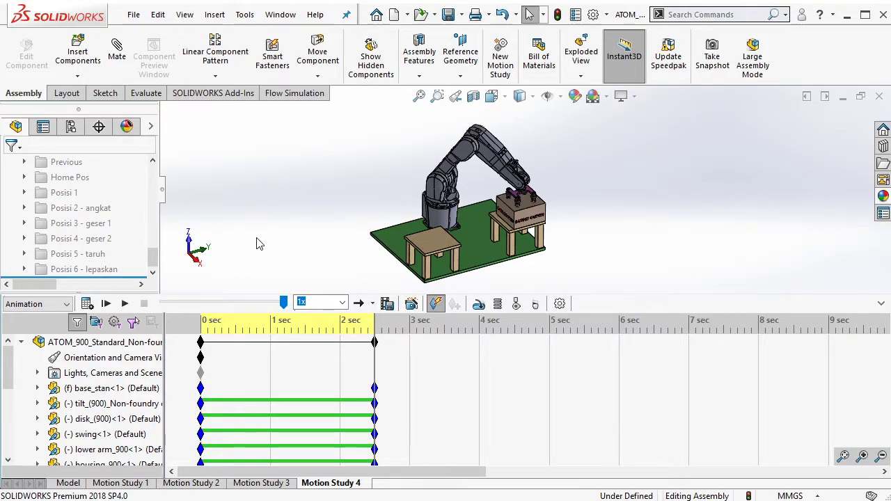
pyautogui.moveTo(375, 343)
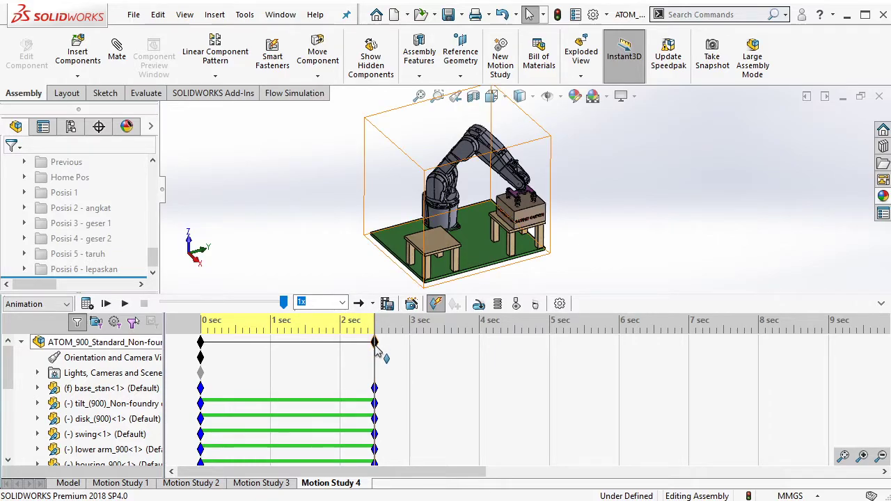
# Step: Move the animation end key to 3 sec and place the time bar there
pyautogui.moveTo(374, 343); pyautogui.dragTo(378, 353)
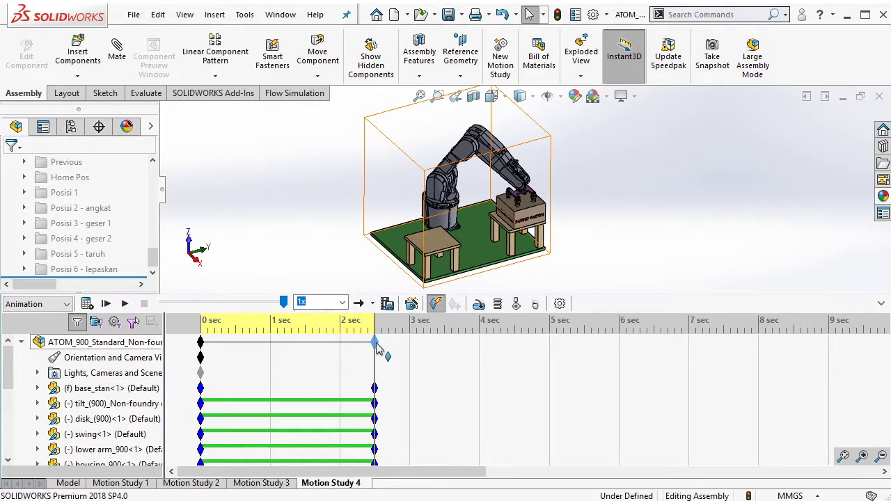
pyautogui.moveTo(376, 344); pyautogui.dragTo(412, 365)
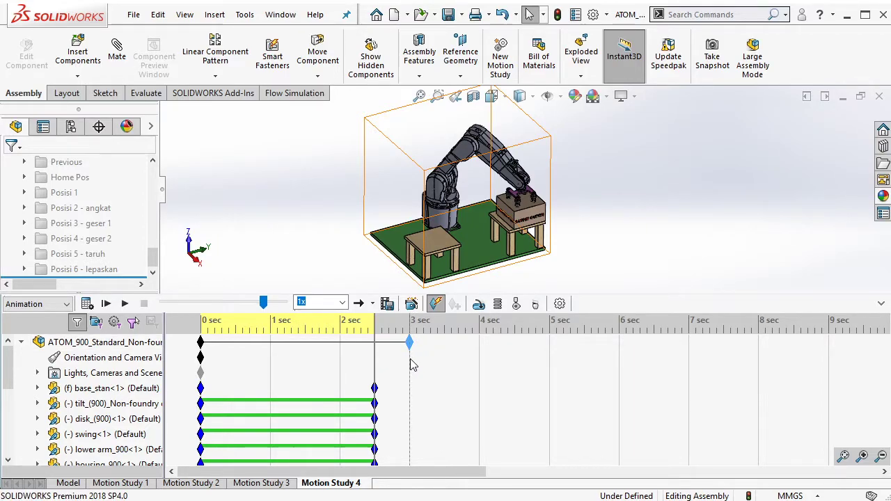
pyautogui.click(412, 365)
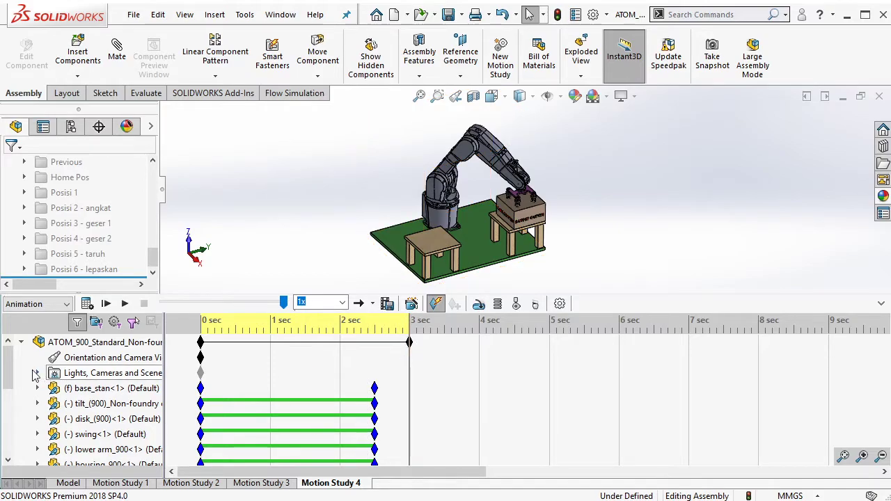
# Step: Copy all component keys from 2.5 sec and paste them at 3 sec
pyautogui.moveTo(9, 376); pyautogui.dragTo(8, 466)
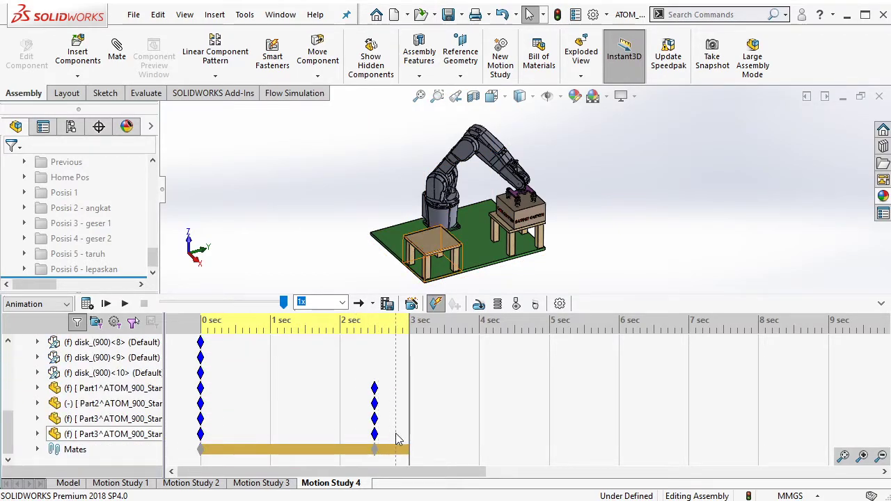
pyautogui.moveTo(395, 434); pyautogui.dragTo(348, 360)
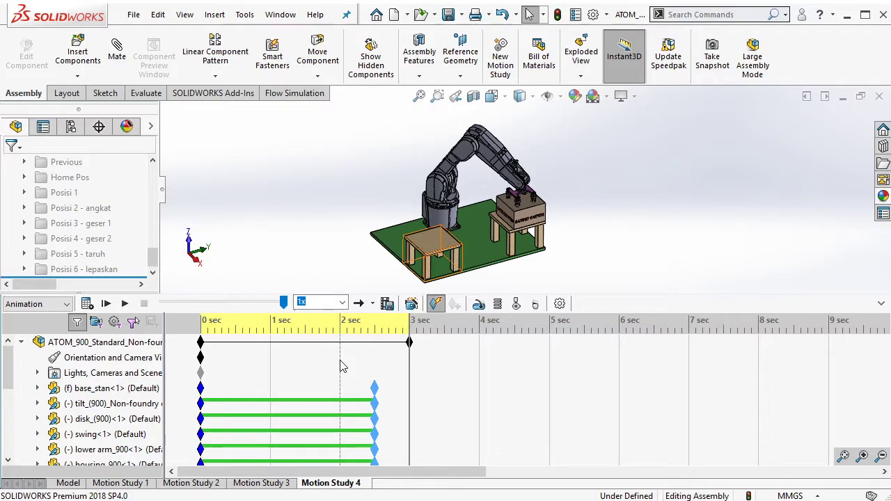
pyautogui.hotkey('ctrl', 'v')
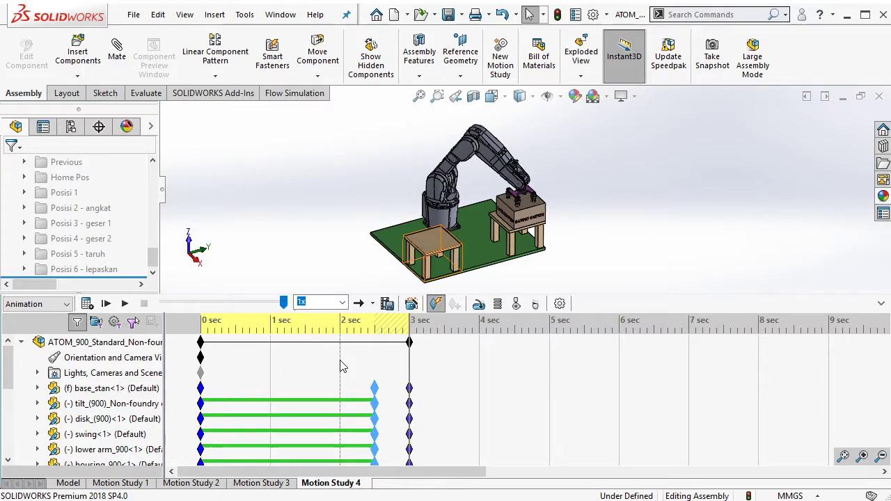
pyautogui.scroll(-2, 379, 390)
pyautogui.scroll(1, 383, 393)
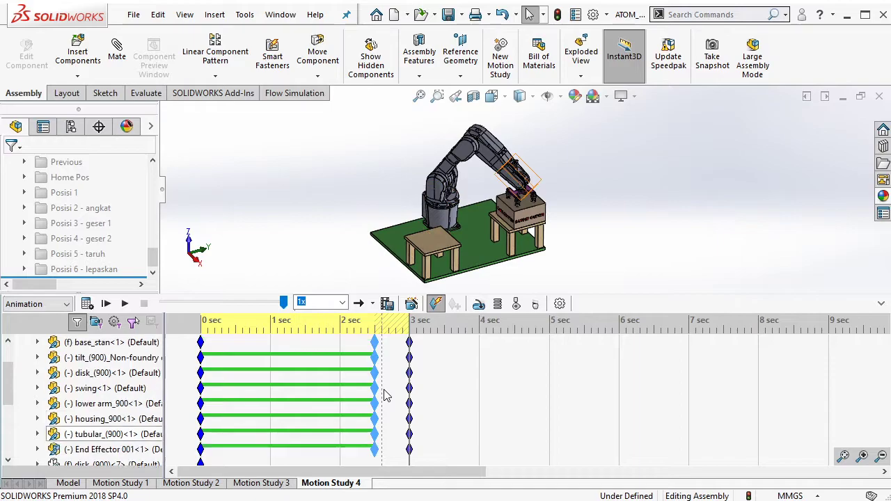
pyautogui.scroll(1, 386, 395)
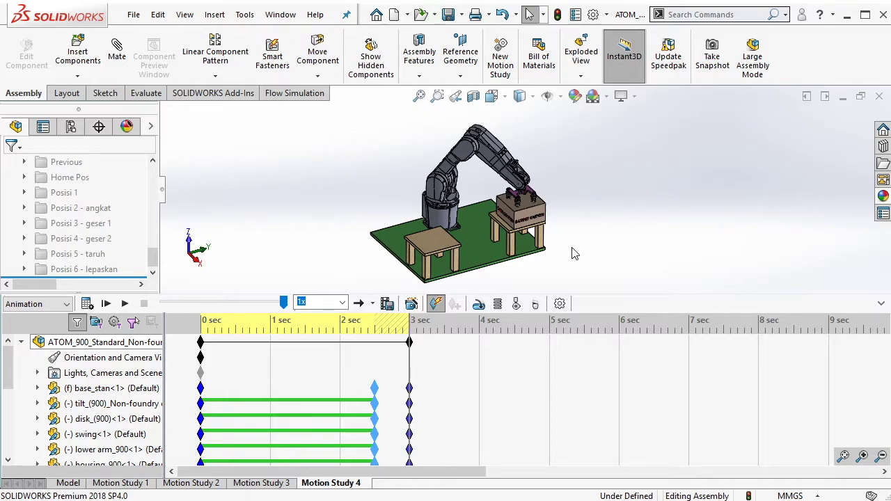
pyautogui.scroll(-5, 550, 223)
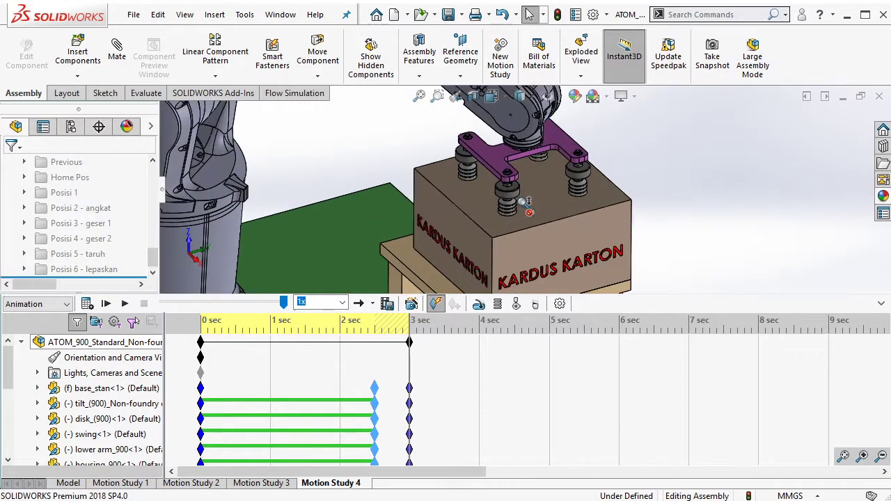
pyautogui.scroll(-3, 540, 212)
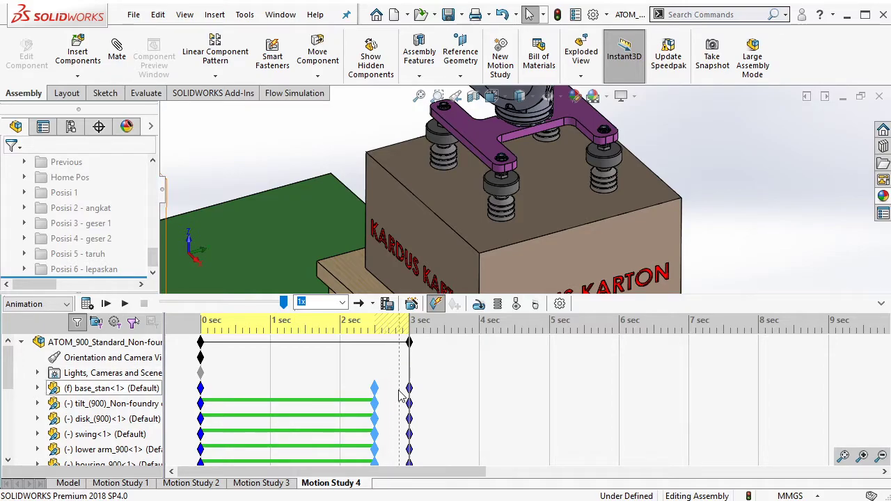
pyautogui.scroll(1, 536, 211)
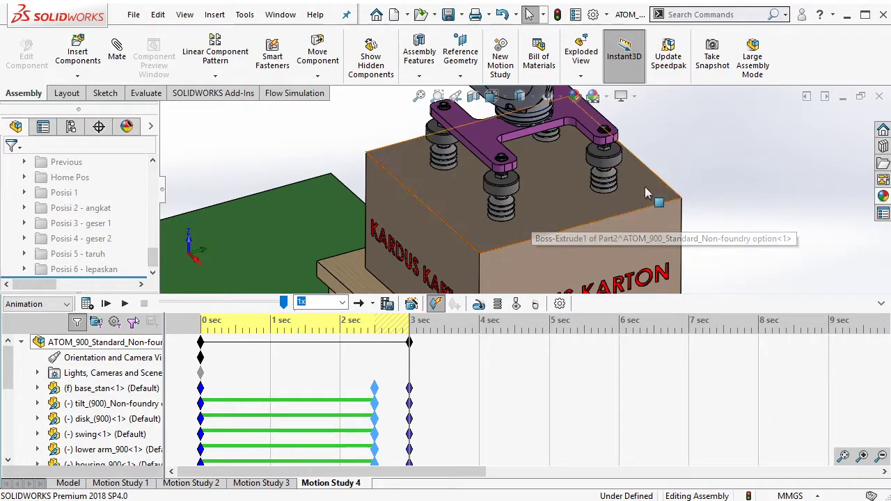
pyautogui.scroll(2, 661, 231)
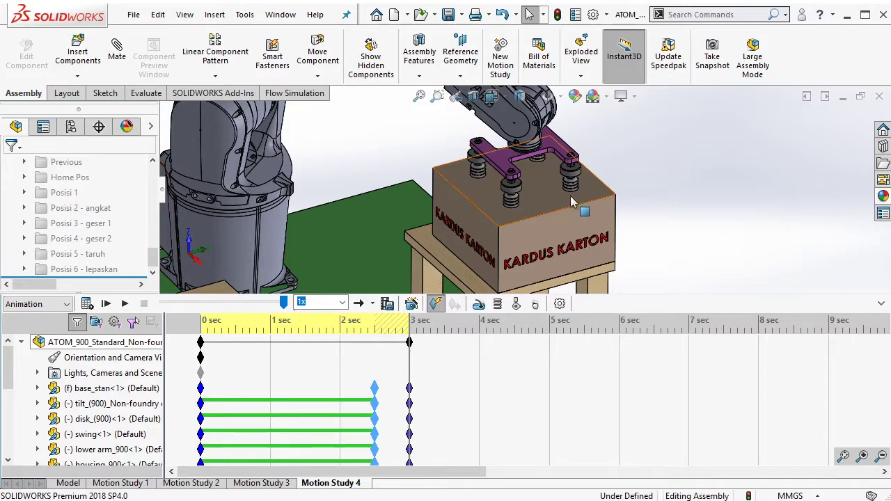
pyautogui.scroll(3, 561, 212)
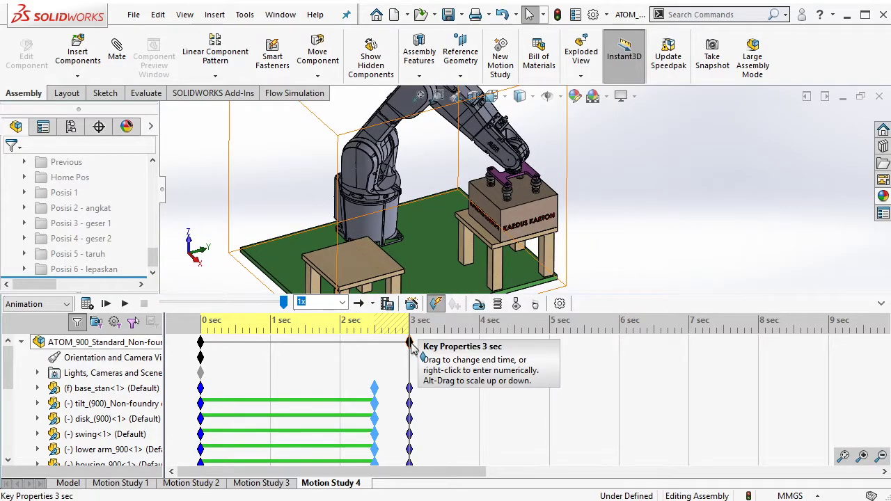
# Step: Extend the animation end to 4 sec and place the time bar at 4 sec
pyautogui.moveTo(409, 341); pyautogui.dragTo(472, 345)
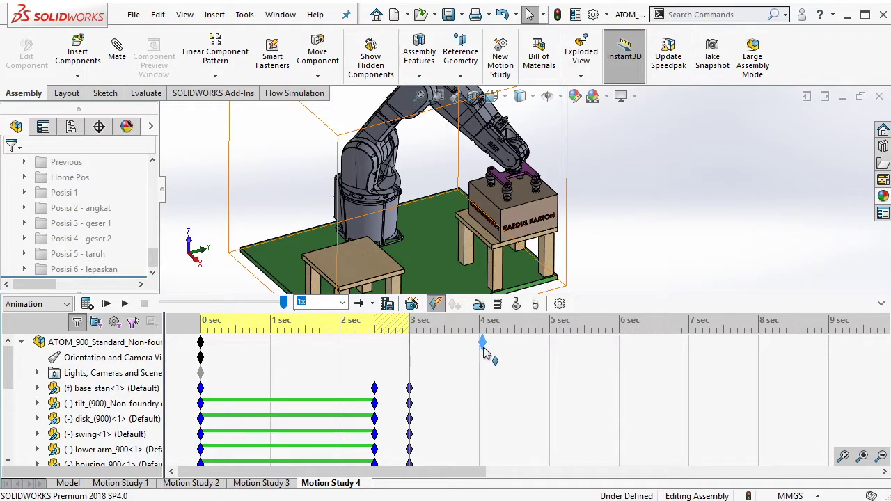
pyautogui.moveTo(473, 345); pyautogui.dragTo(479, 345)
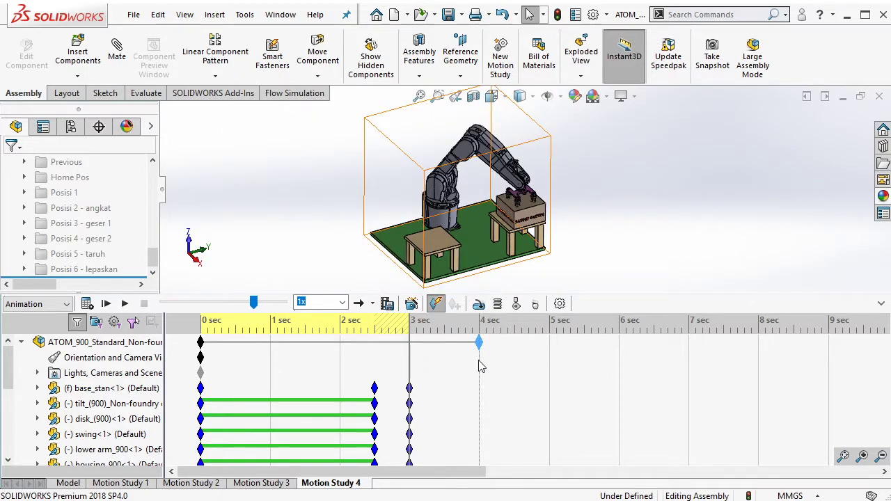
pyautogui.click(477, 358)
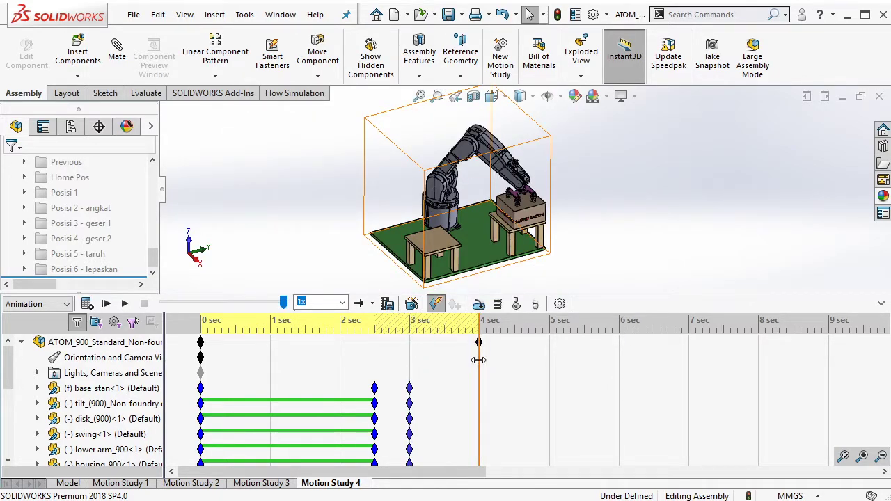
# Step: Key every component at 4 sec in the Posisi 2 - angkat pose, re-suppress it, and recalculate
pyautogui.rightClick(97, 207)
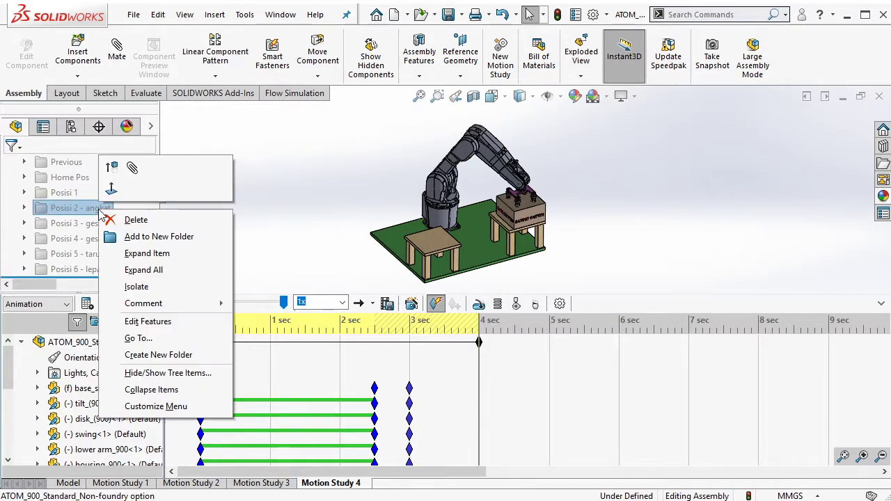
pyautogui.click(112, 169)
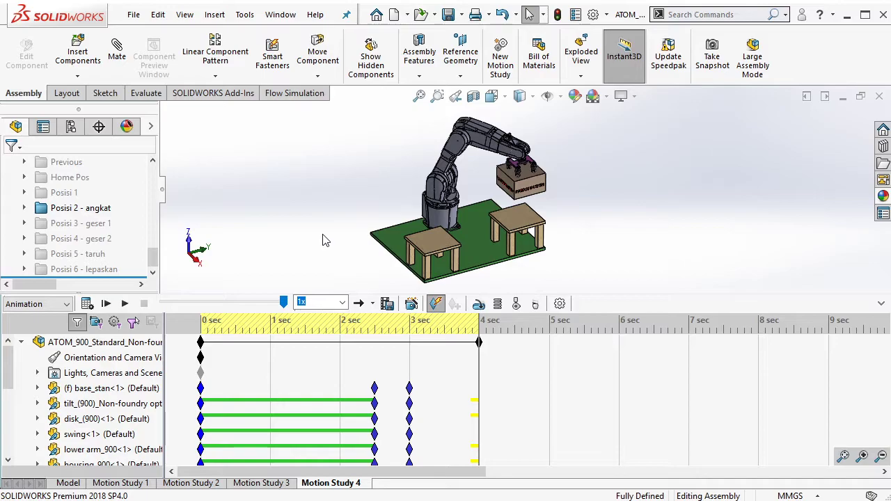
pyautogui.hotkey('ctrl', 'a')
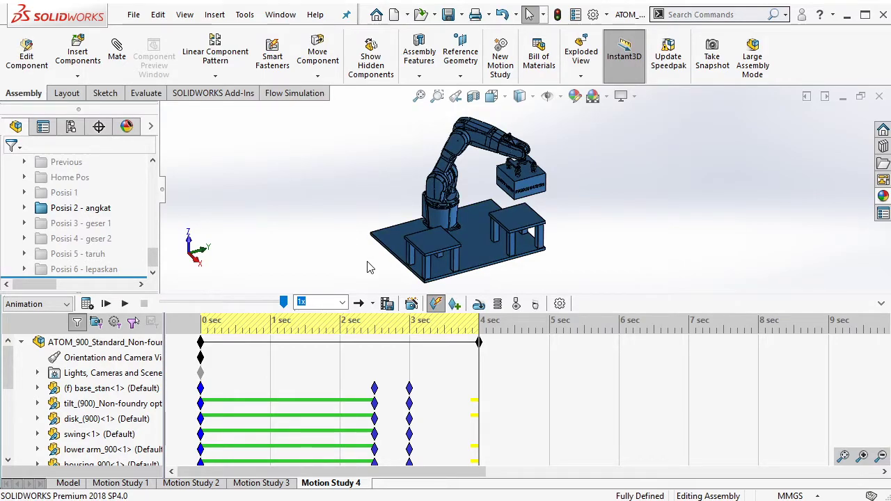
pyautogui.click(458, 306)
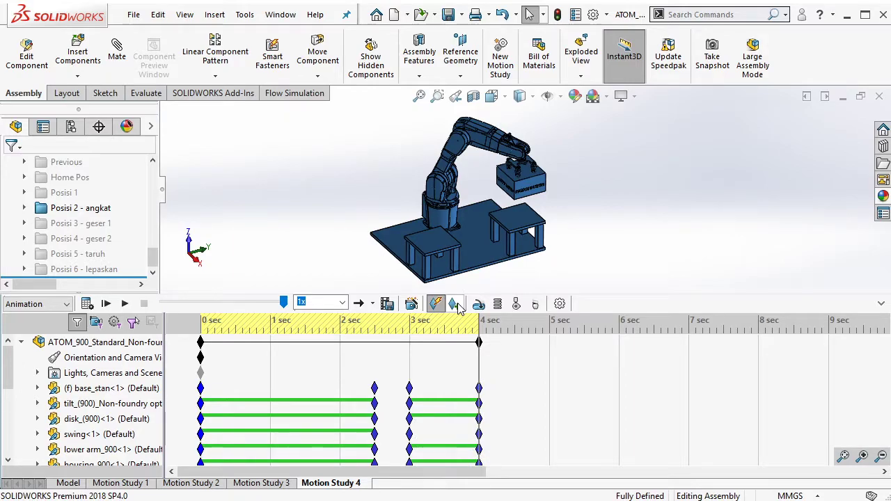
pyautogui.rightClick(96, 209)
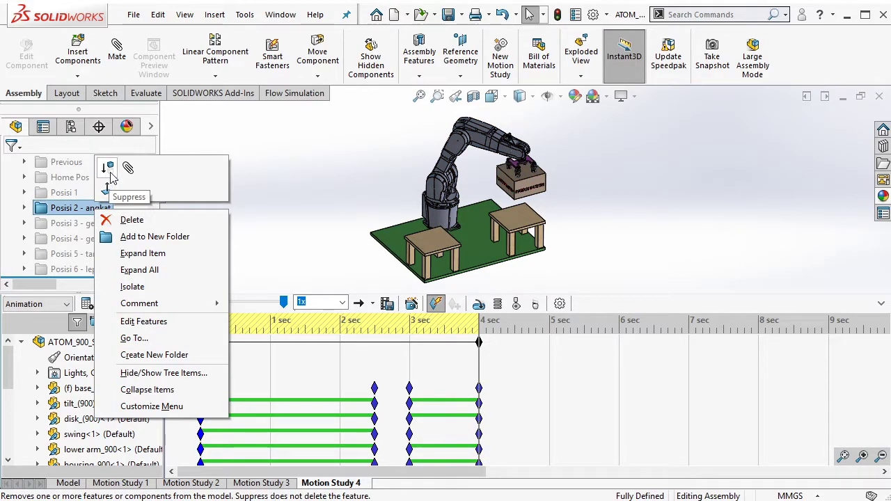
pyautogui.click(106, 168)
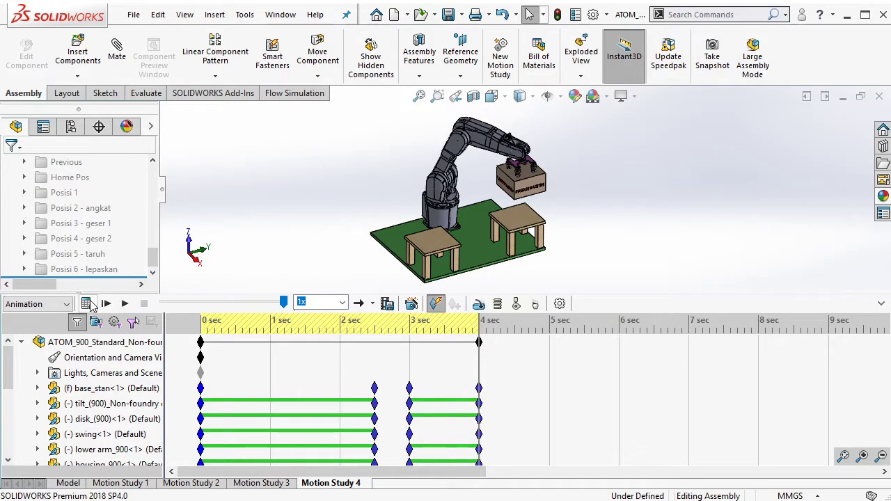
pyautogui.click(87, 304)
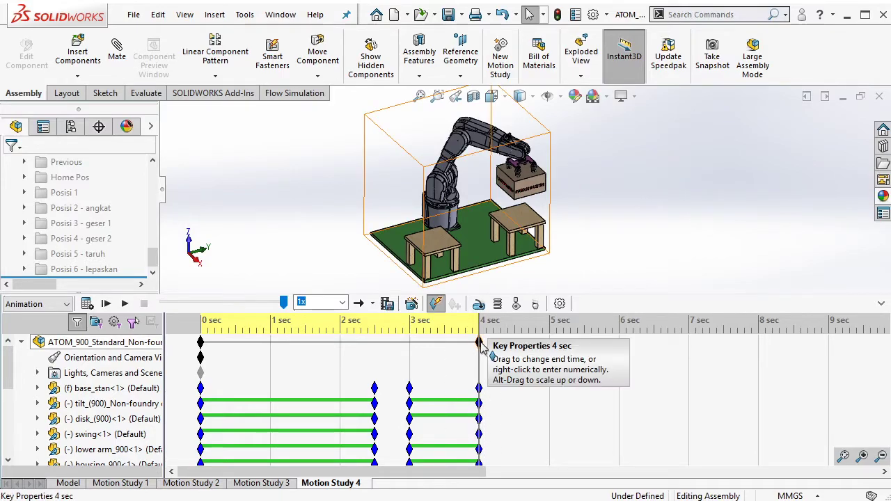
# Step: Extend the animation end to about 5.5 sec and place the time bar there
pyautogui.moveTo(480, 348)
pyautogui.mouseDown()
pyautogui.moveTo(485, 355)
pyautogui.moveTo(485, 345)
pyautogui.mouseUp()
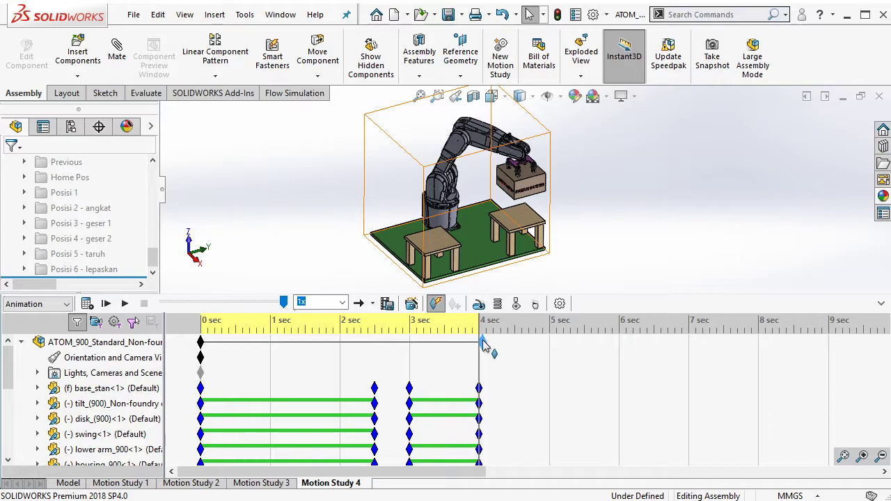
pyautogui.moveTo(485, 345)
pyautogui.mouseDown()
pyautogui.moveTo(585, 346)
pyautogui.moveTo(591, 359)
pyautogui.mouseUp()
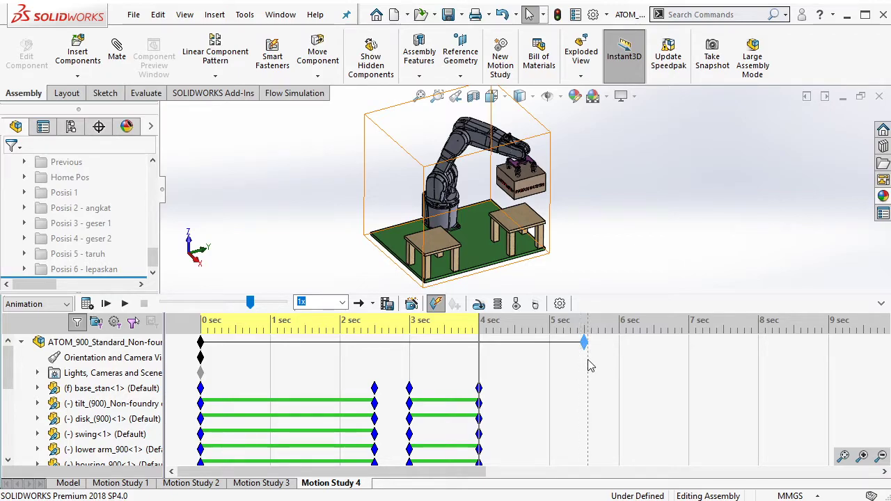
pyautogui.click(585, 360)
# Step: Key all components at 5.5 sec in the Posisi 3 - geser 1 pose, then re-suppress it
pyautogui.click(328, 255)
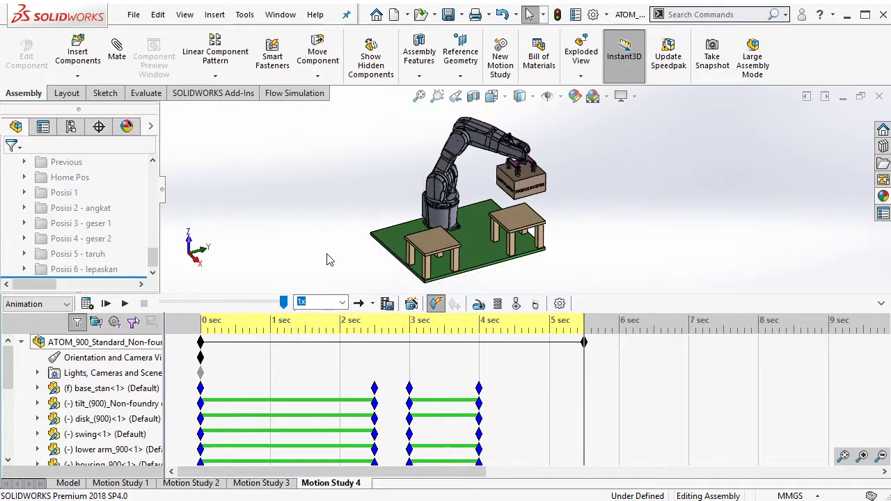
pyautogui.click(96, 229)
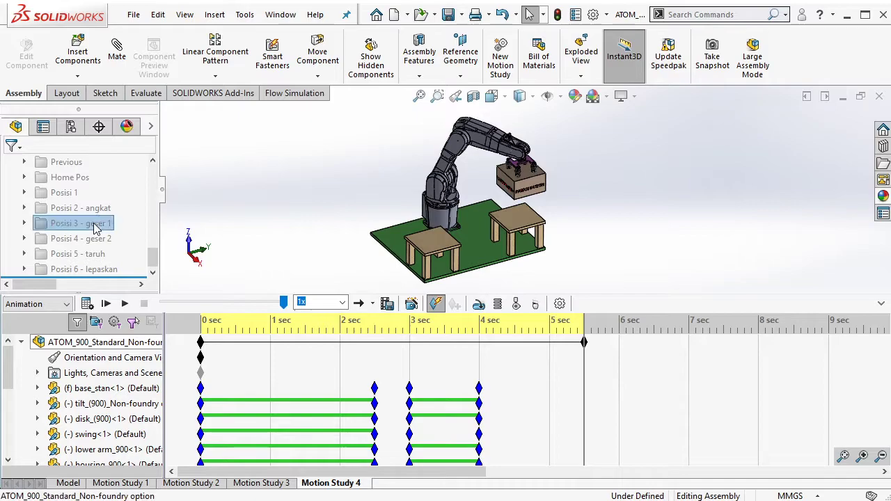
pyautogui.rightClick(96, 230)
pyautogui.click(108, 192)
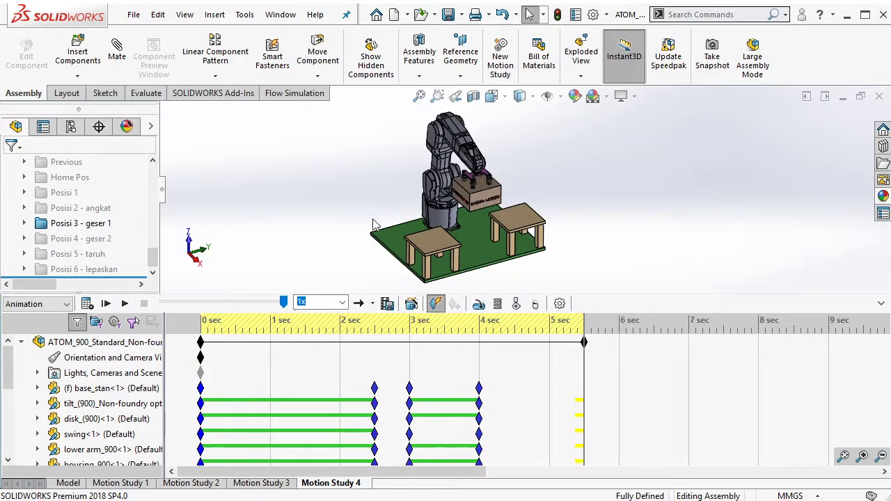
pyautogui.hotkey('ctrl', 'a')
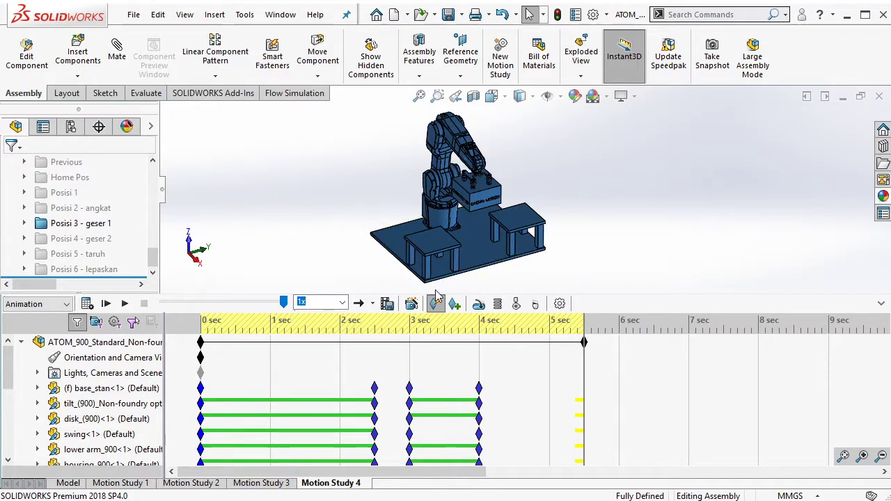
pyautogui.click(436, 300)
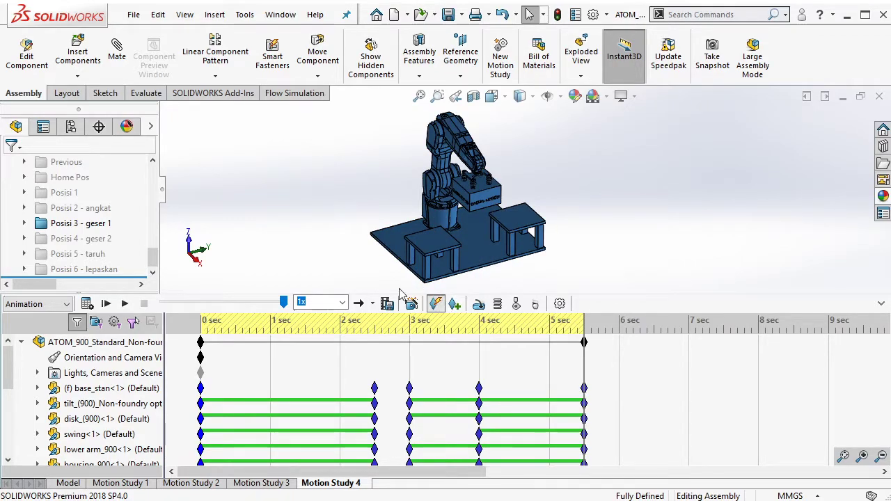
pyautogui.rightClick(96, 231)
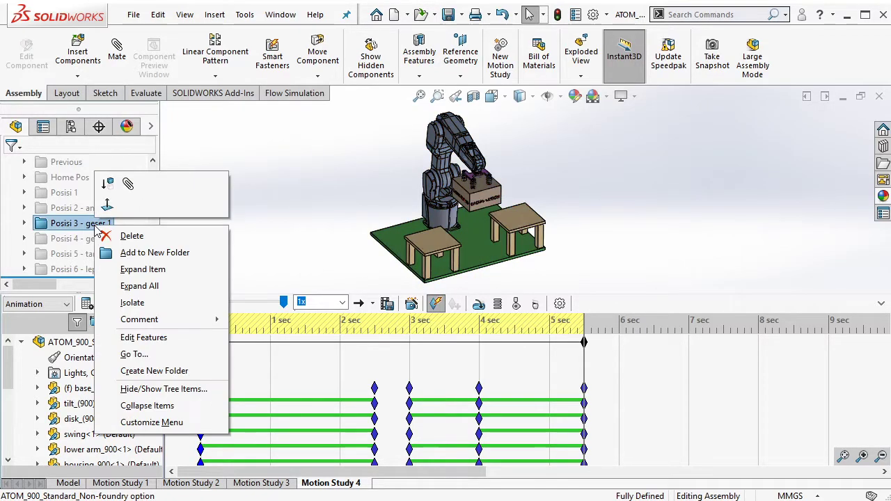
pyautogui.click(108, 187)
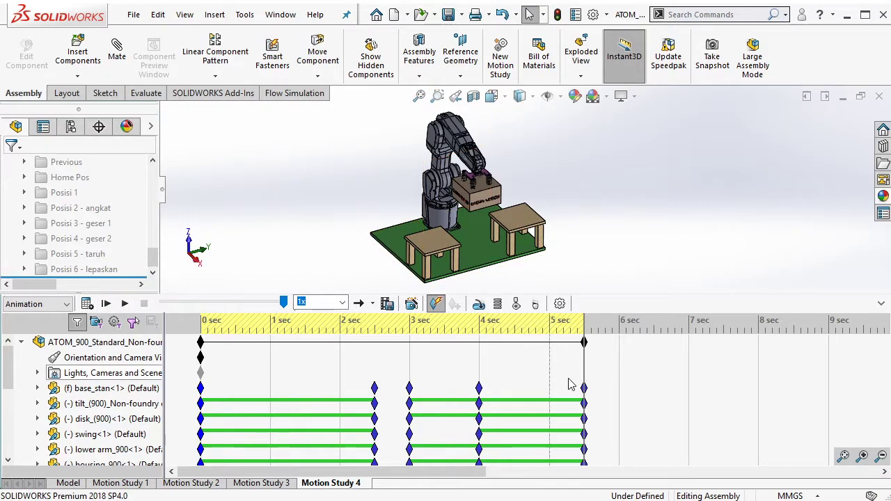
# Step: Drag the end key to 7 sec, key all components in Posisi 4 - geser 2, then re-suppress it
pyautogui.moveTo(584, 342); pyautogui.dragTo(690, 351)
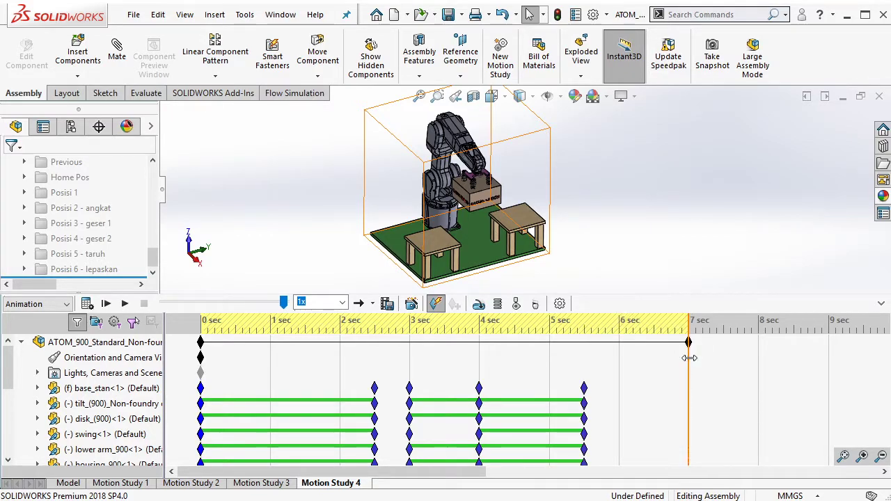
pyautogui.rightClick(108, 245)
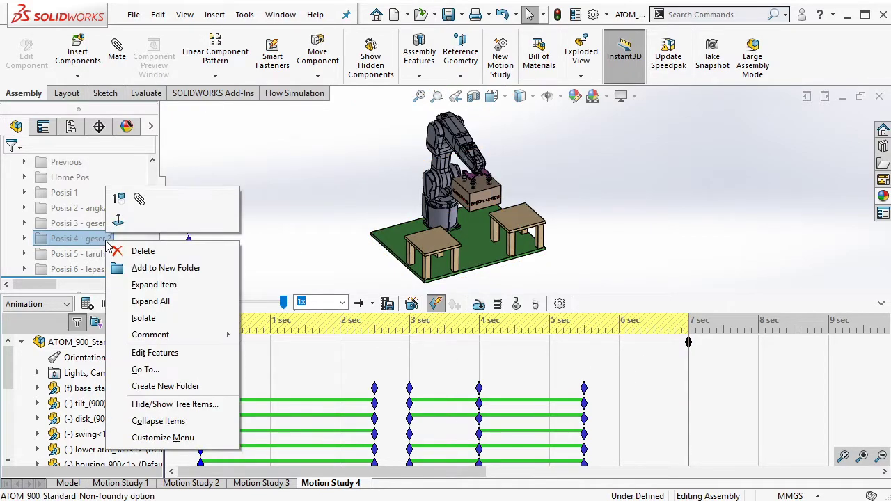
pyautogui.click(124, 193)
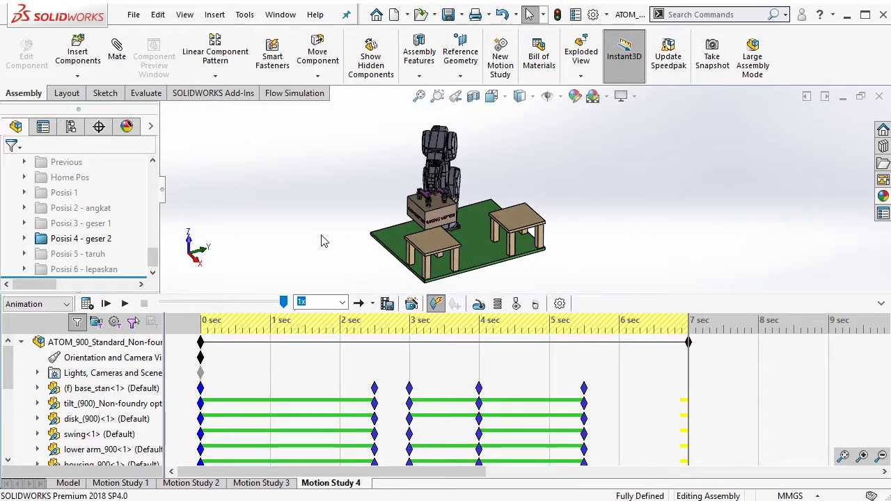
pyautogui.hotkey('ctrl', 'a')
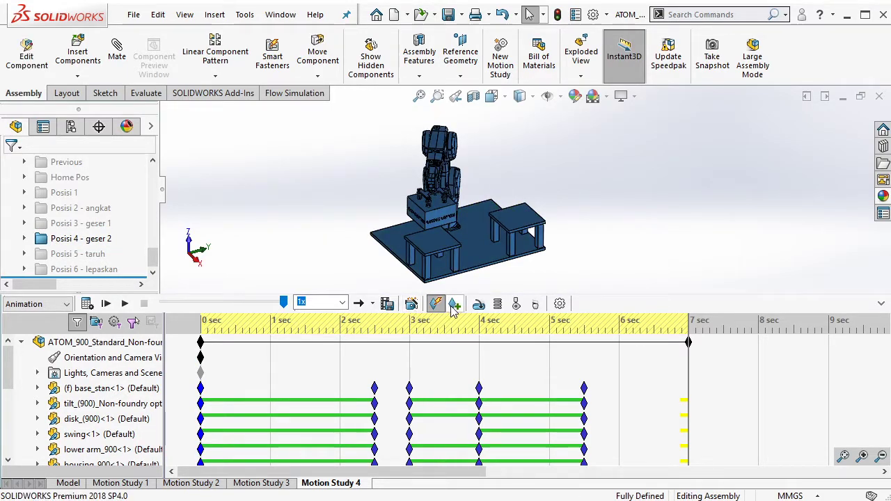
pyautogui.click(454, 304)
pyautogui.rightClick(100, 240)
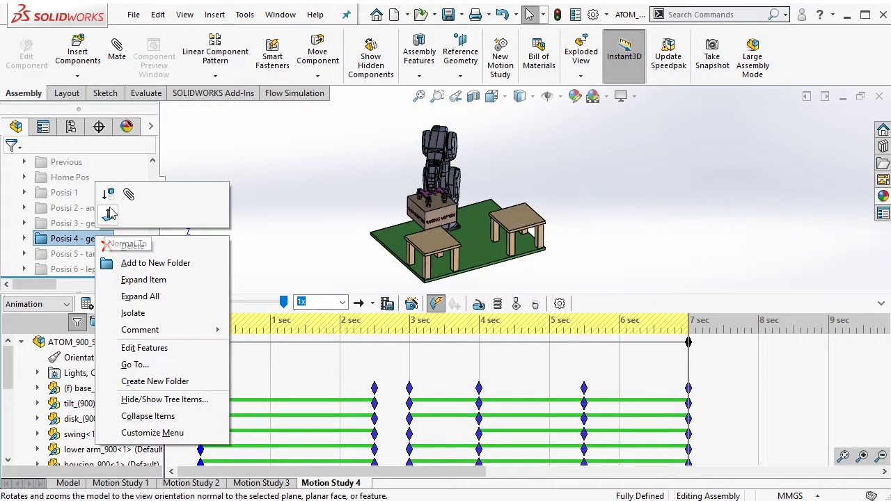
pyautogui.click(115, 192)
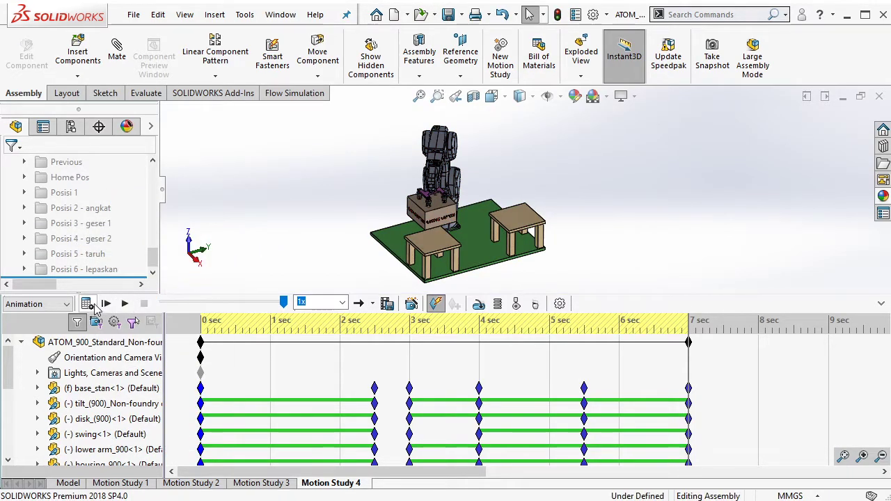
# Step: Play the animation from the start, then from 3 sec, then from the start again
pyautogui.click(87, 303)
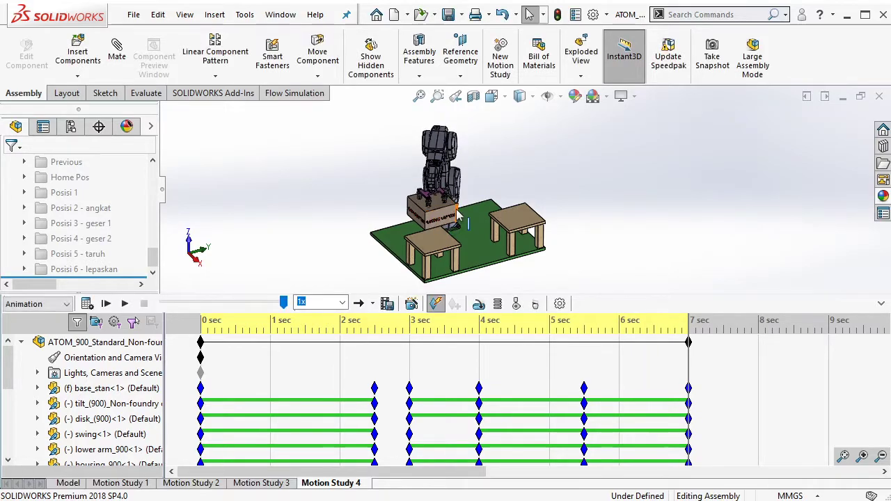
pyautogui.click(424, 349)
pyautogui.click(411, 364)
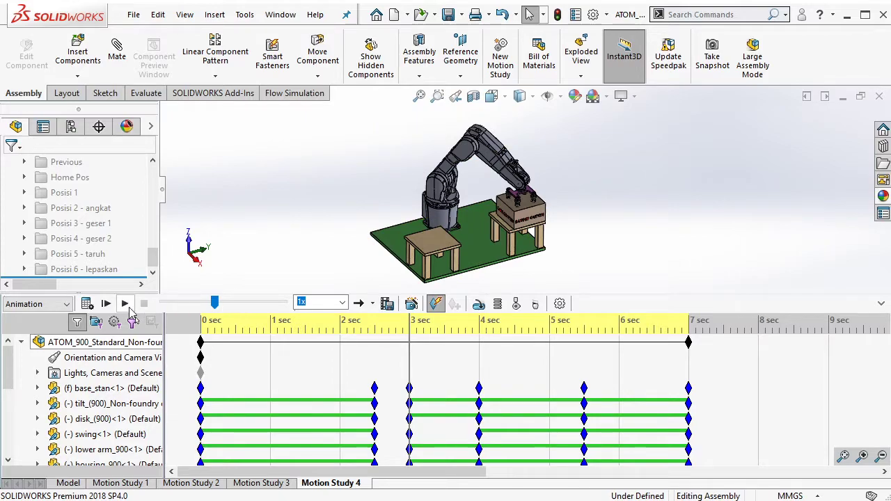
pyautogui.click(125, 304)
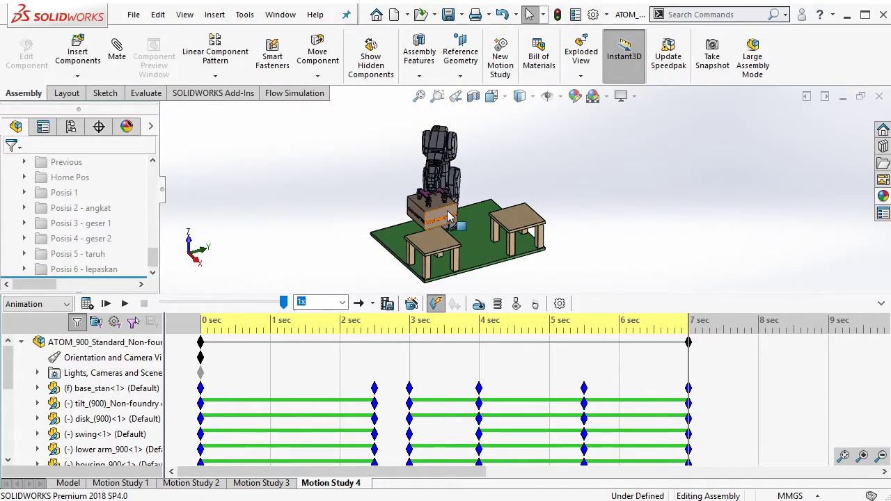
pyautogui.click(124, 304)
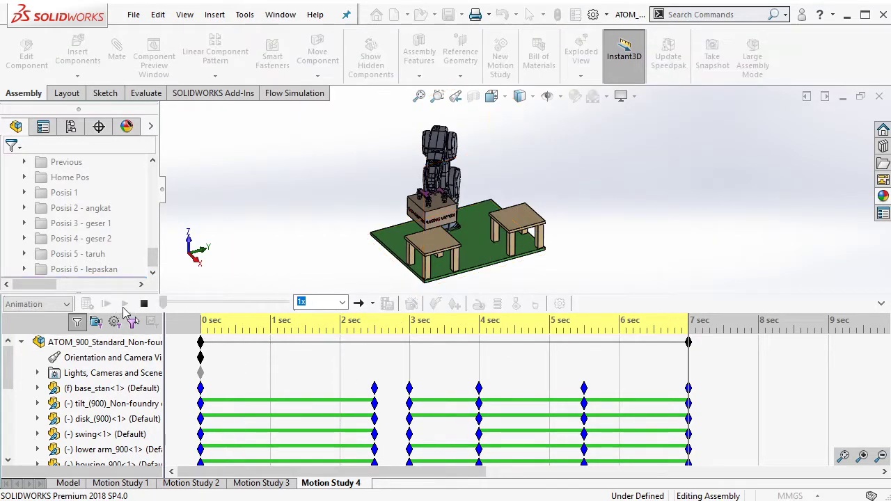
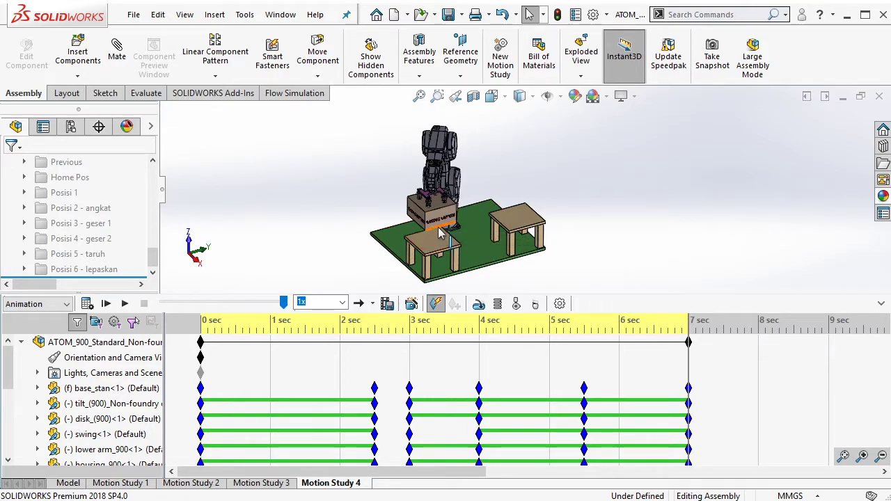
# Step: Look over the robot cell, then drag Motion Study 4's end key from 7 sec to 8 sec
pyautogui.scroll(-5, 452, 247)
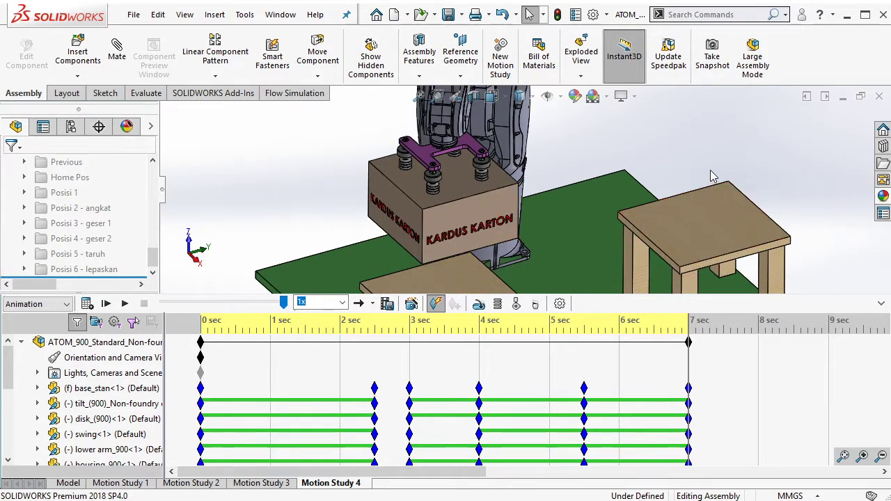
pyautogui.scroll(3, 710, 176)
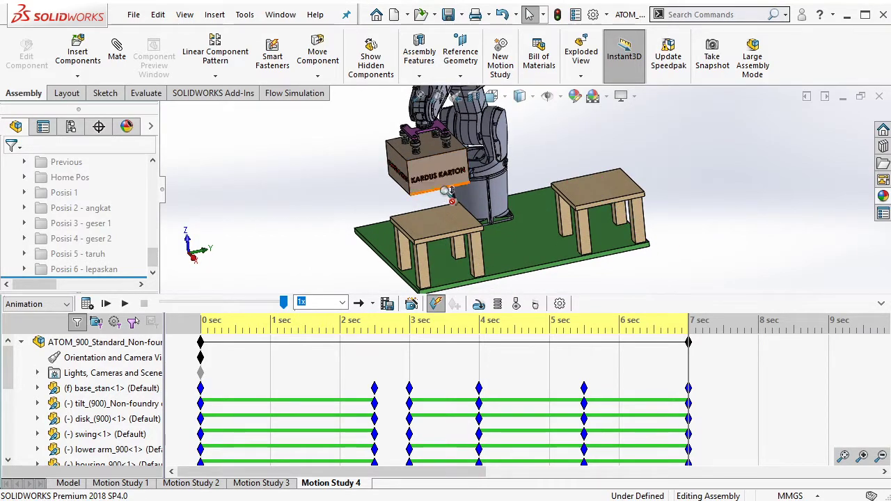
pyautogui.scroll(2, 459, 210)
pyautogui.moveTo(458, 210); pyautogui.dragTo(534, 171)
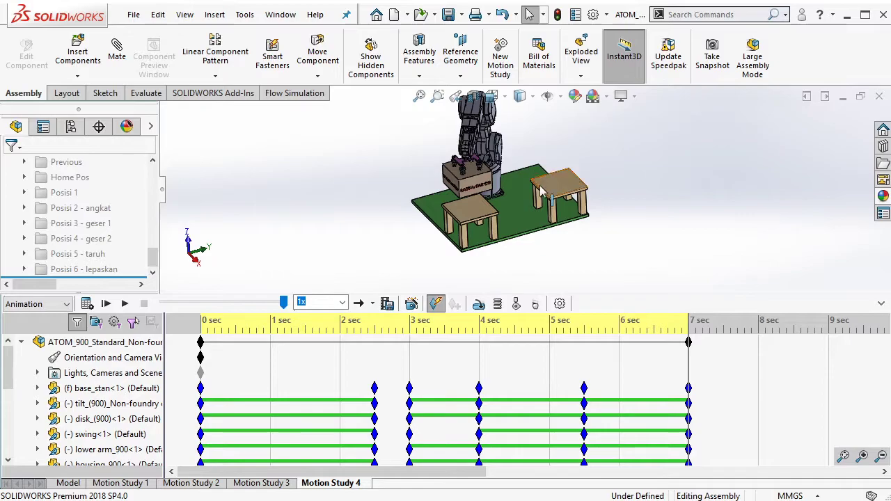
pyautogui.moveTo(534, 167); pyautogui.dragTo(555, 163, button='middle')
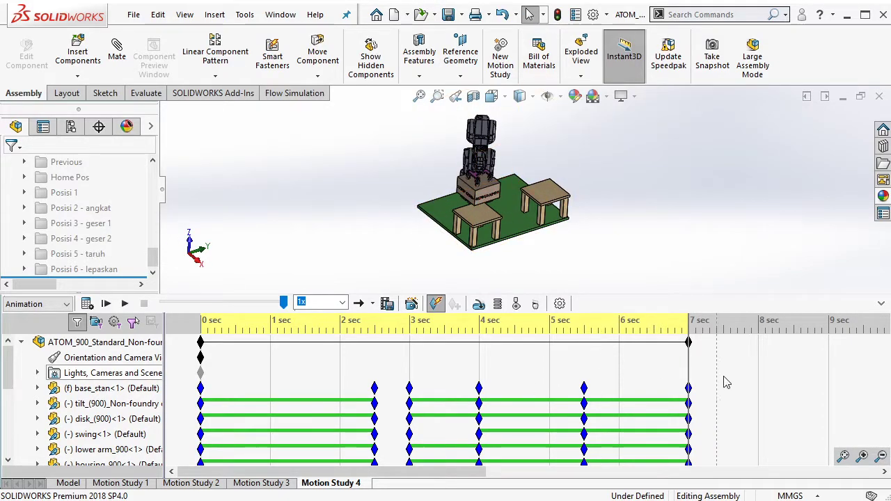
pyautogui.moveTo(689, 342); pyautogui.dragTo(761, 358)
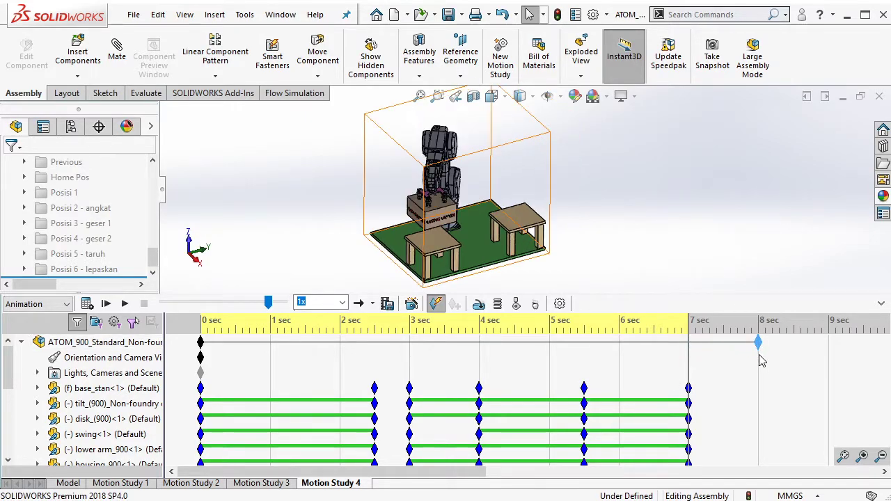
# Step: At 8 sec, unsuppress Posisi 5 - taruh and add keys for all components
pyautogui.click(763, 364)
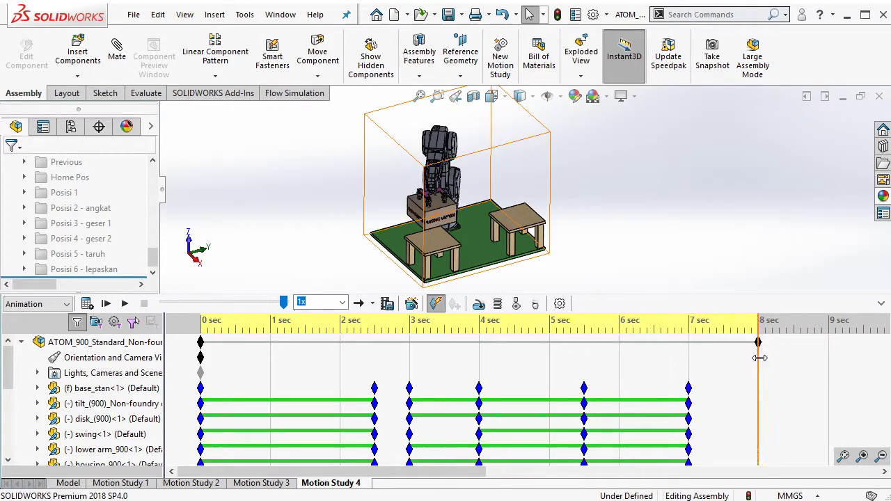
pyautogui.rightClick(94, 259)
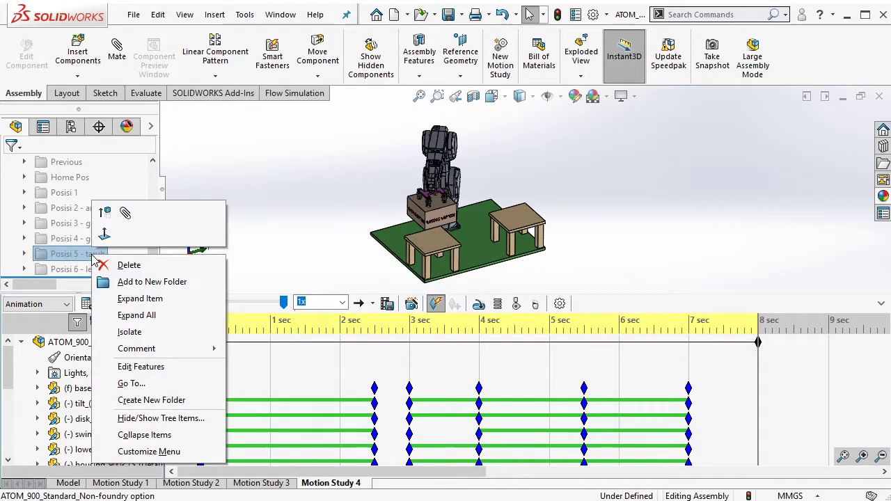
pyautogui.click(103, 218)
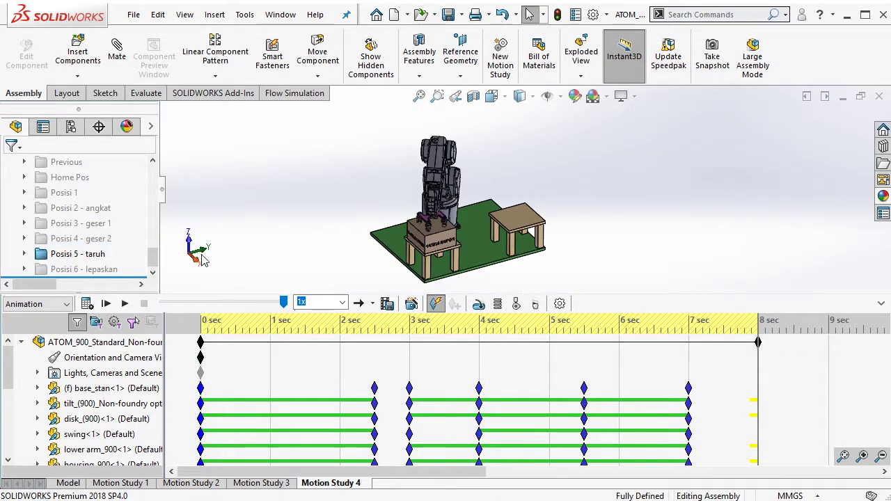
pyautogui.hotkey('ctrl', 'a')
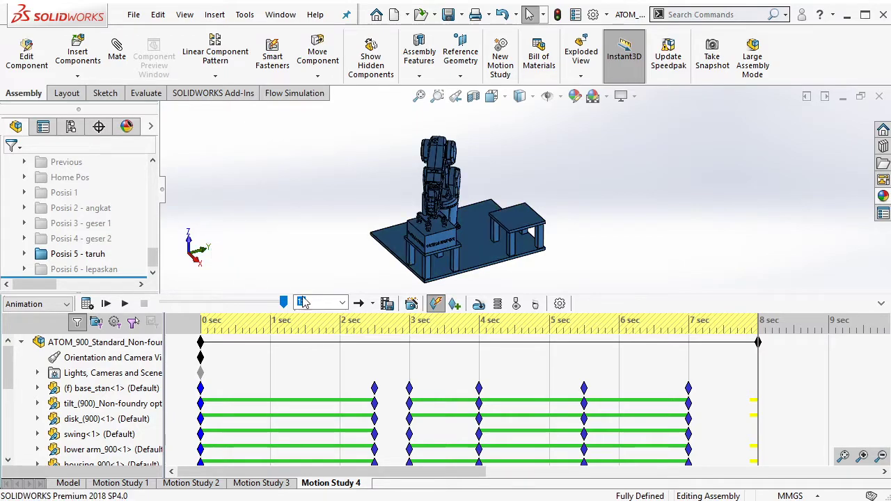
pyautogui.click(453, 303)
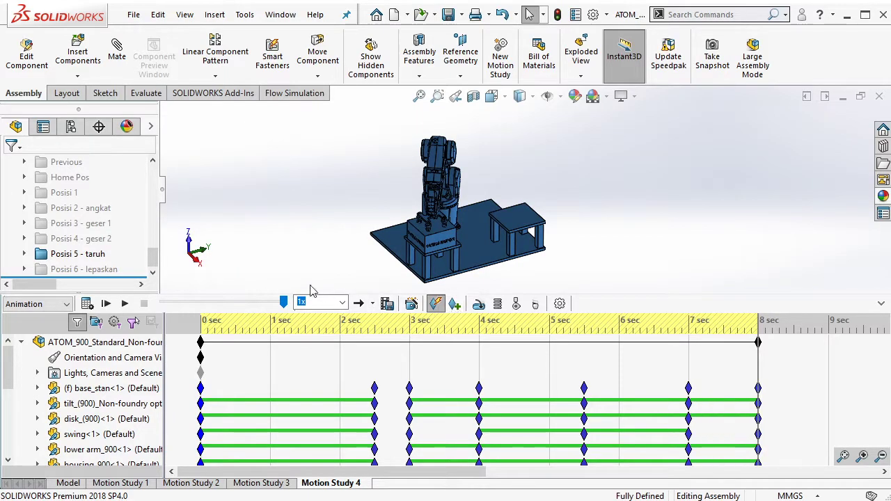
# Step: Suppress the Posisi 5 - taruh folder again and play the animation from the start
pyautogui.rightClick(88, 256)
pyautogui.click(101, 213)
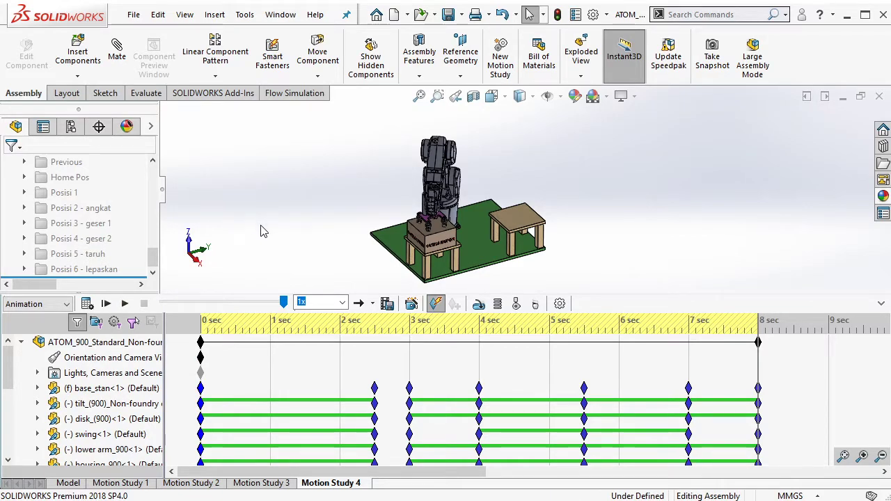
pyautogui.click(107, 304)
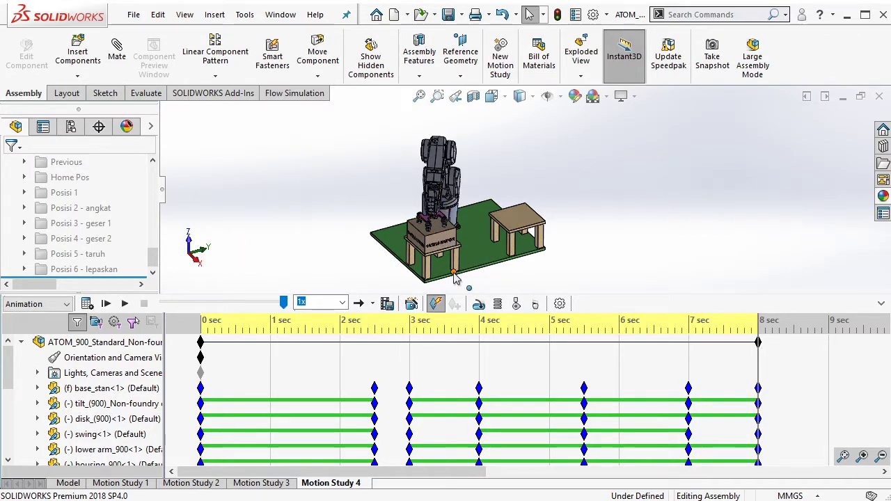
pyautogui.click(684, 353)
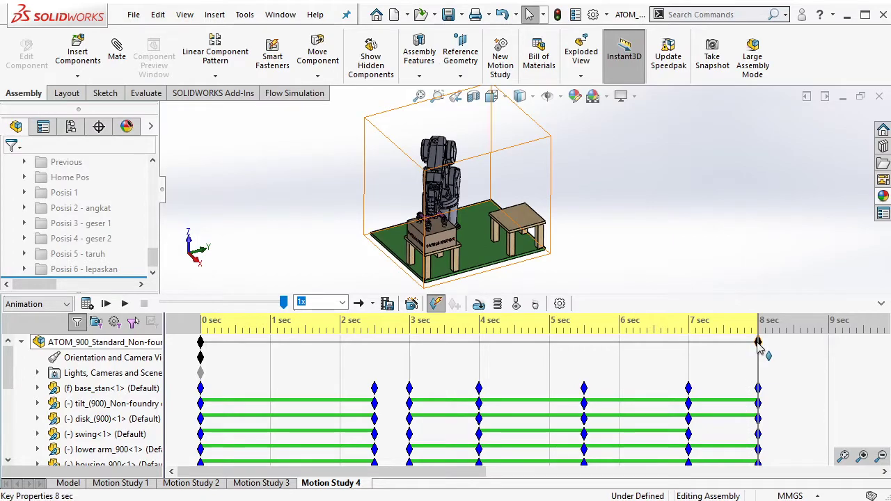
# Step: Extend the study's end key past 8 sec and review the component rows in the timeline
pyautogui.moveTo(759, 346); pyautogui.dragTo(802, 370)
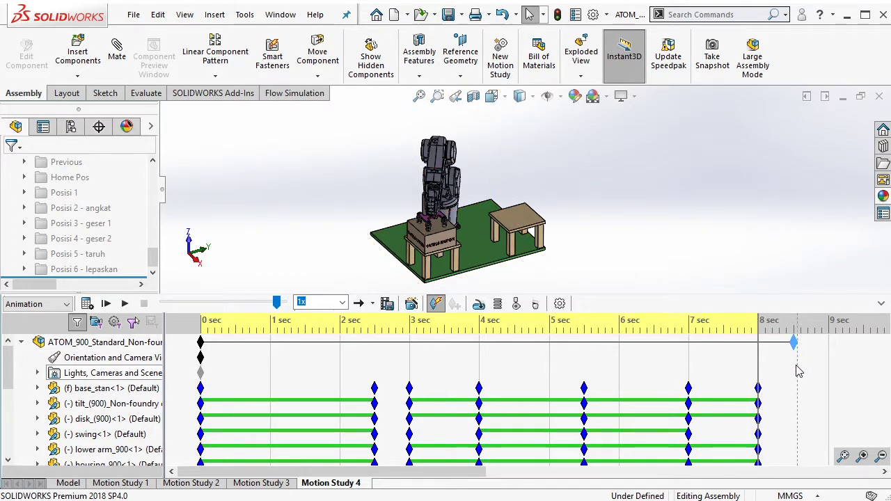
pyautogui.scroll(-5, 779, 390)
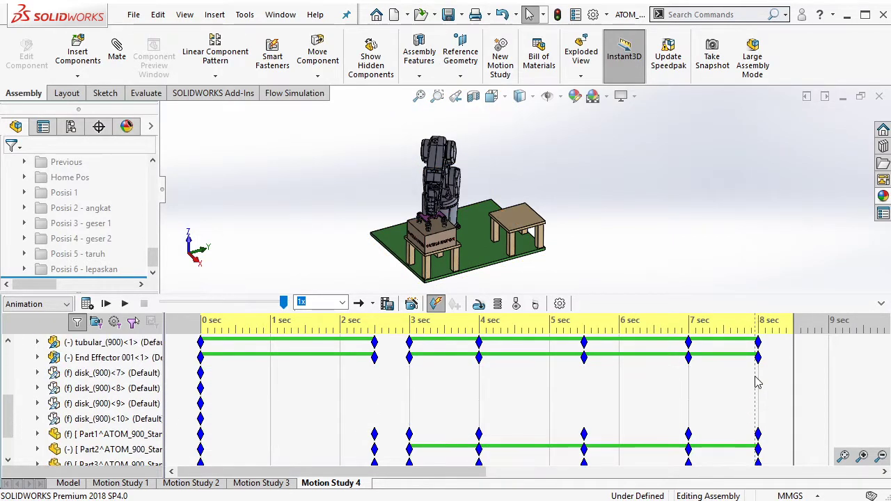
pyautogui.scroll(-3, 773, 403)
pyautogui.click(769, 409)
pyautogui.click(483, 279)
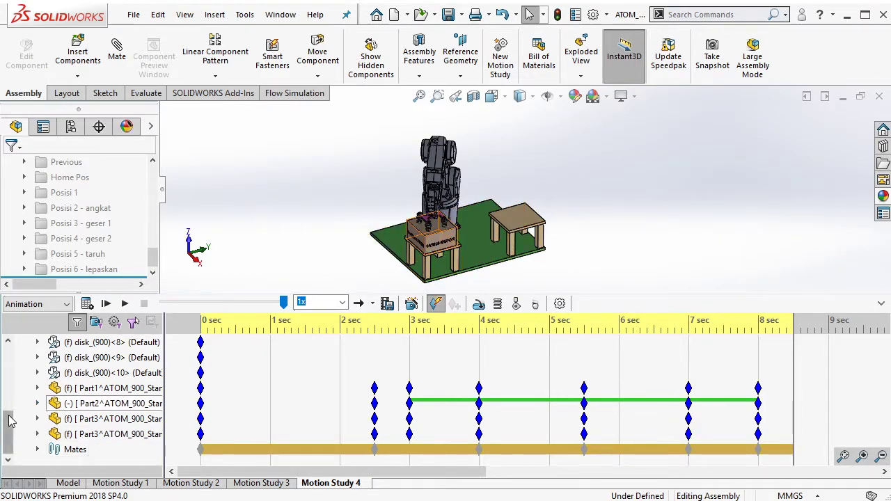
pyautogui.scroll(5, 662, 403)
pyautogui.click(793, 343)
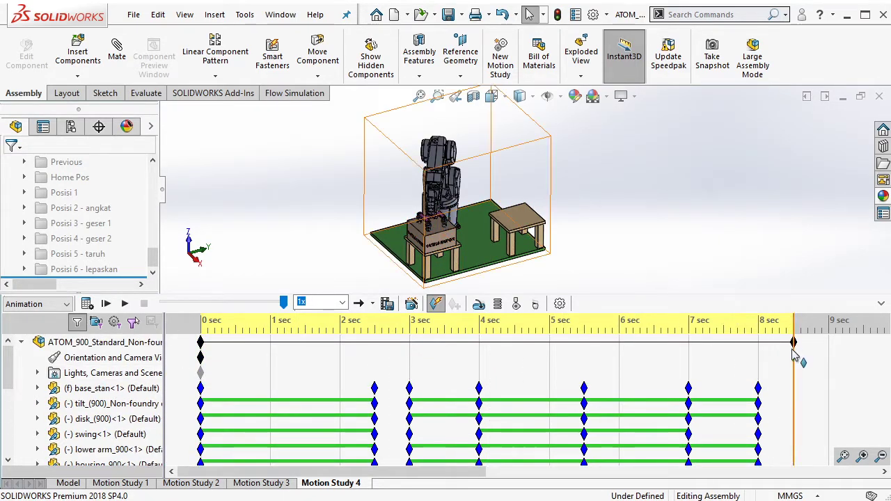
# Step: Copy all 8 sec keys to 8.5 sec, then move the study end key to 9.5 sec
pyautogui.moveTo(11, 360); pyautogui.dragTo(11, 424)
pyautogui.click(661, 436)
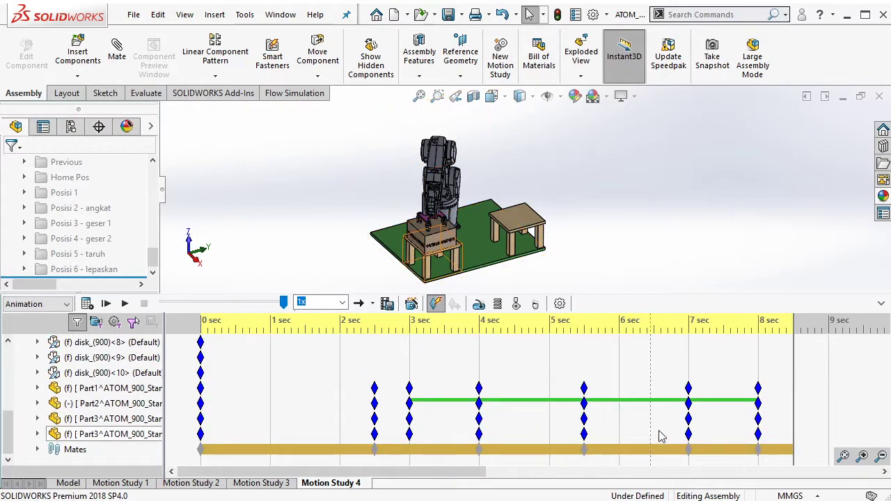
pyautogui.moveTo(747, 421); pyautogui.dragTo(738, 311)
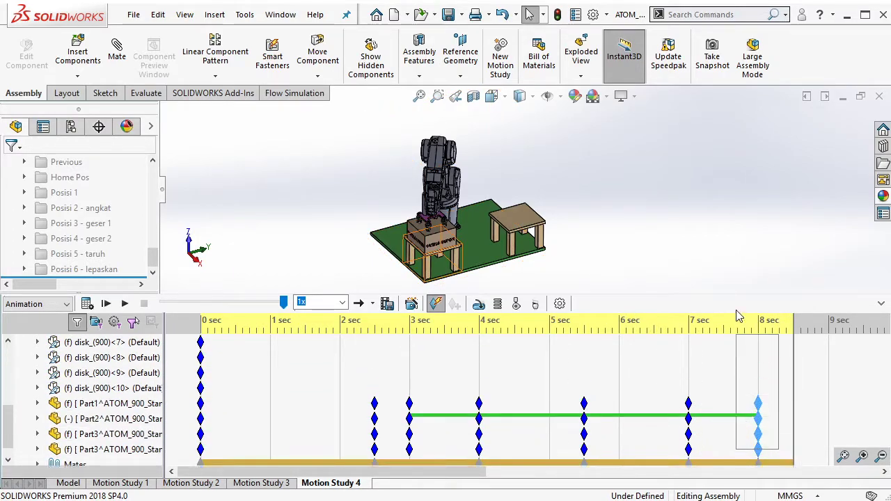
pyautogui.moveTo(745, 374); pyautogui.dragTo(744, 374)
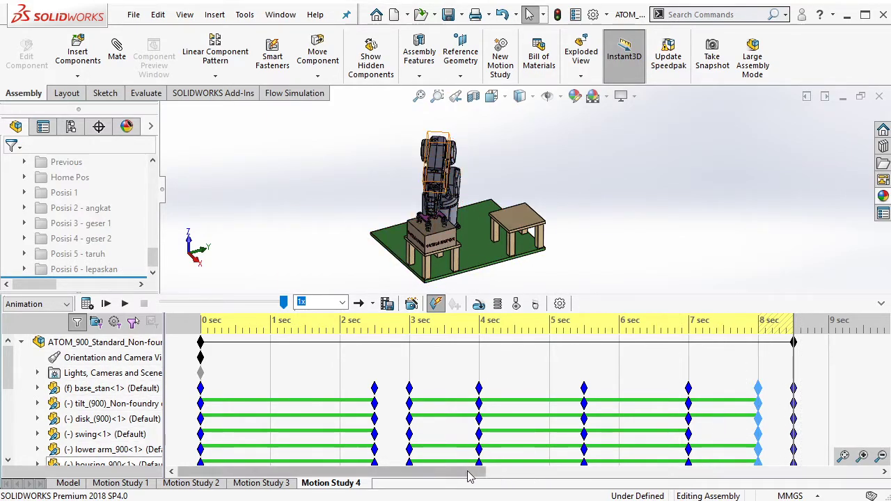
pyautogui.moveTo(471, 471); pyautogui.dragTo(538, 471)
pyautogui.moveTo(632, 346); pyautogui.dragTo(705, 363)
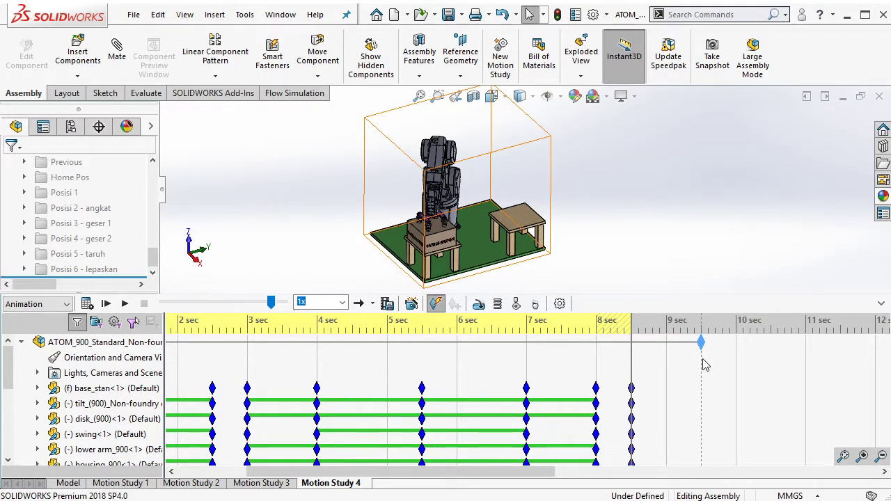
# Step: At 9.5 sec, unsuppress Posisi 6 - lepaskan and add keys for all components
pyautogui.click(702, 358)
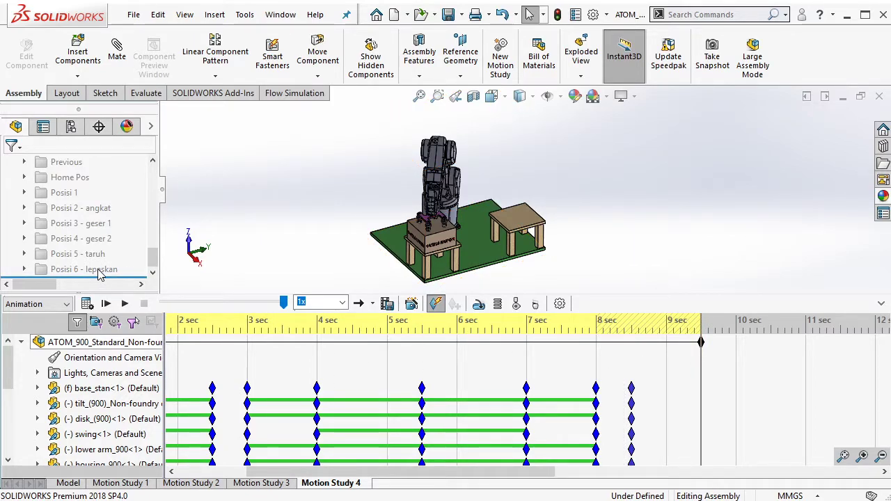
pyautogui.rightClick(99, 275)
pyautogui.click(133, 227)
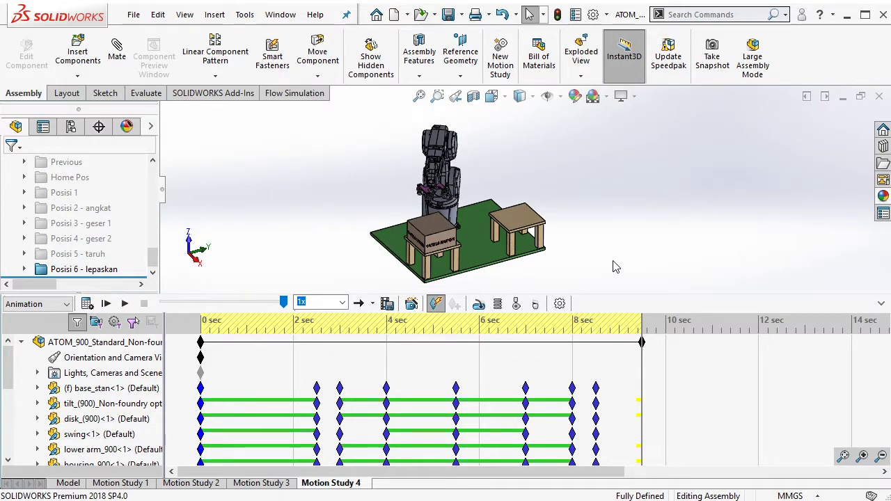
pyautogui.hotkey('ctrl', 'a')
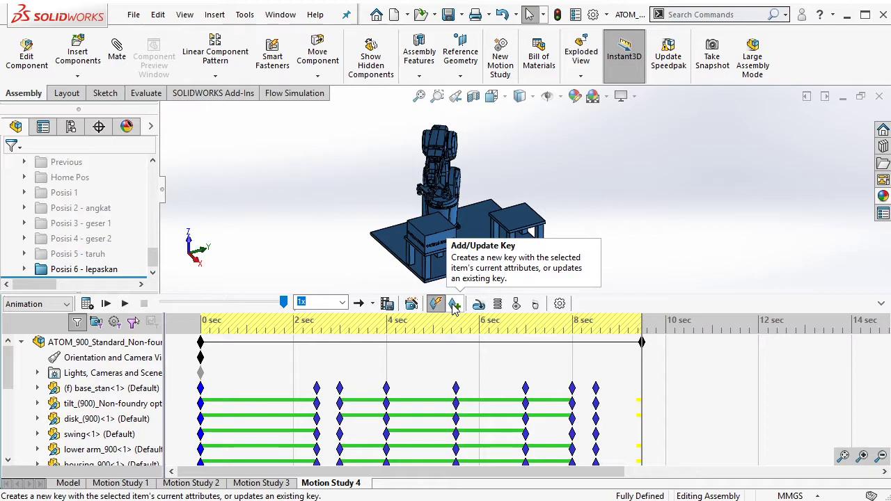
pyautogui.click(453, 308)
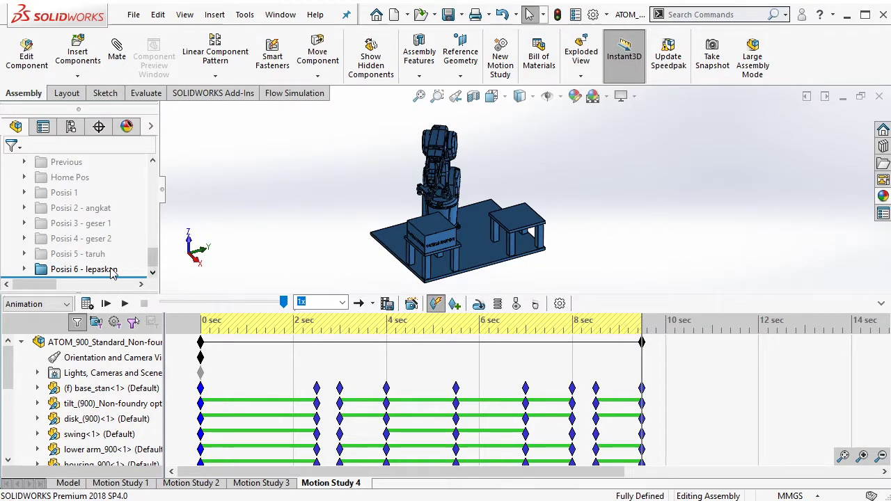
# Step: Suppress Posisi 6 - lepaskan again and play the animation from the start
pyautogui.rightClick(112, 271)
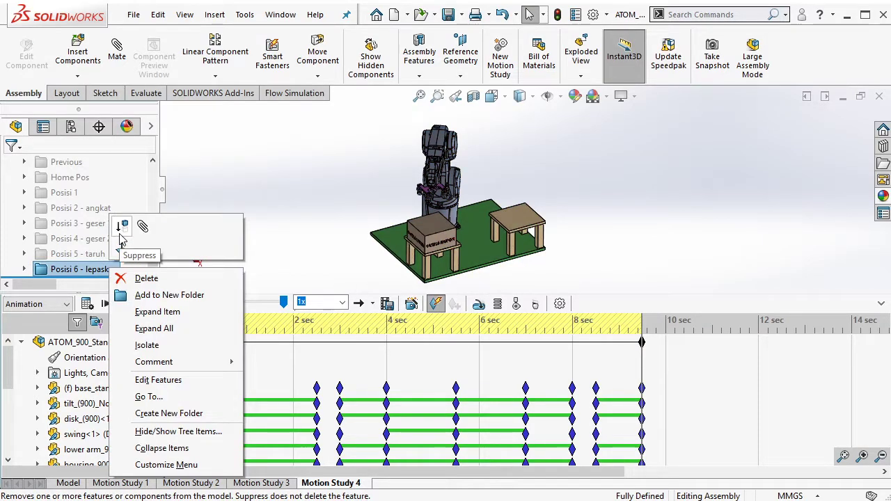
pyautogui.click(121, 236)
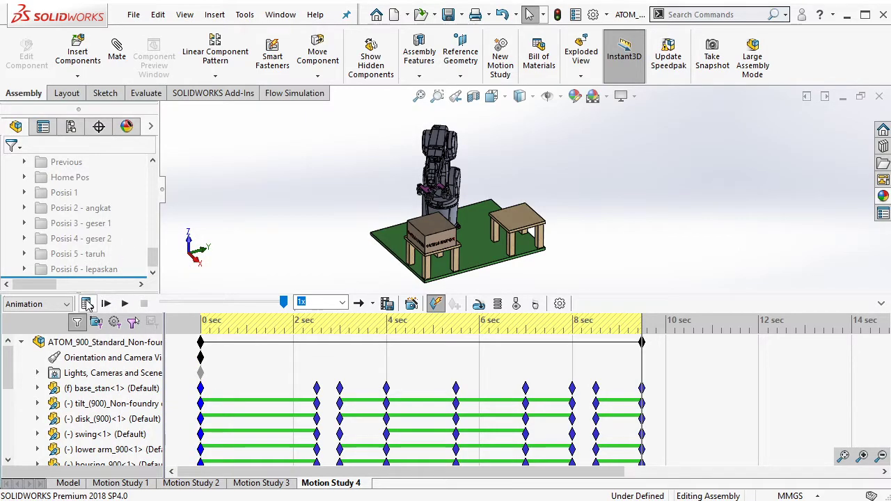
pyautogui.click(87, 305)
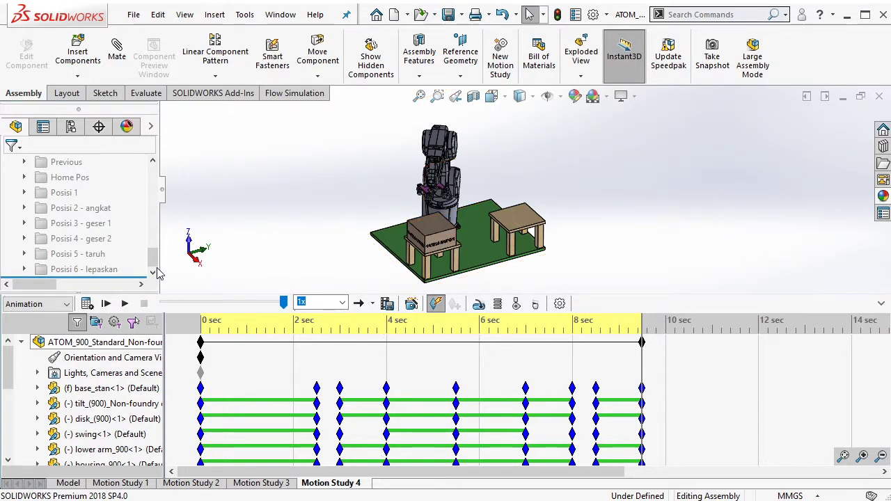
# Step: Zoom the timeline, stretch the study end key to about 11.5 sec, and move the time marker there
pyautogui.scroll(1, 158, 271)
pyautogui.scroll(2, 157, 271)
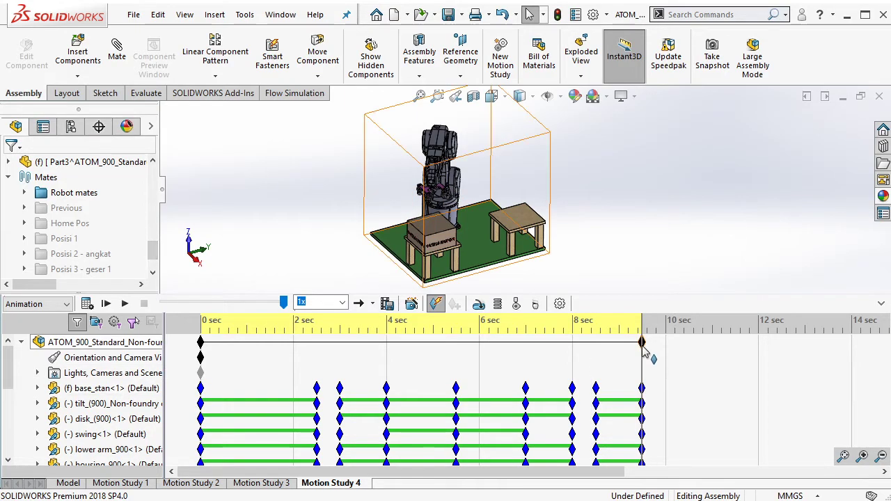
pyautogui.click(863, 456)
pyautogui.click(863, 456)
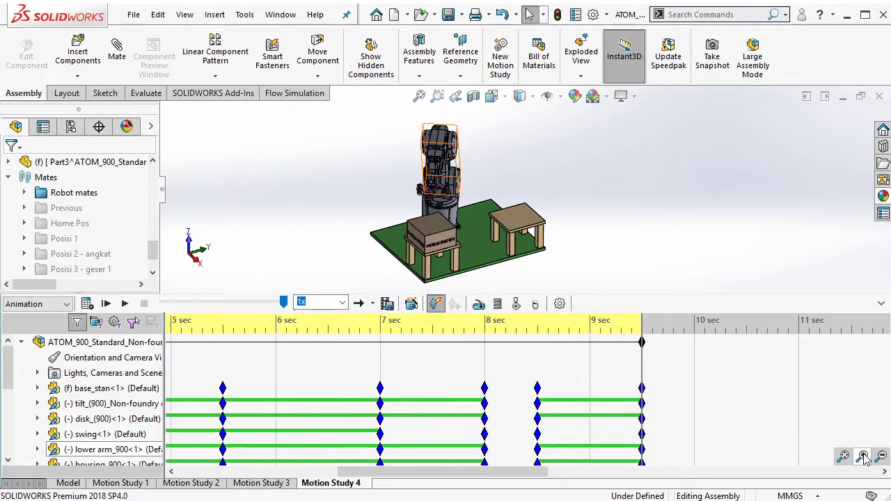
pyautogui.click(881, 457)
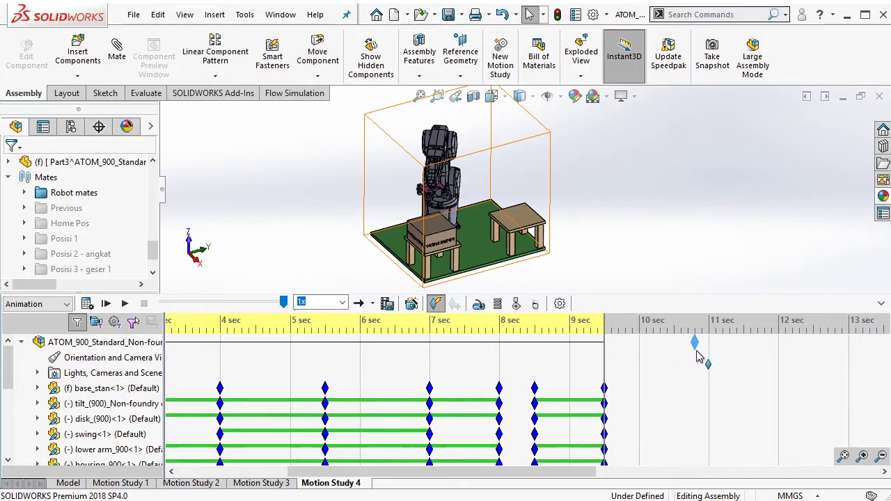
pyautogui.moveTo(747, 354); pyautogui.dragTo(745, 351)
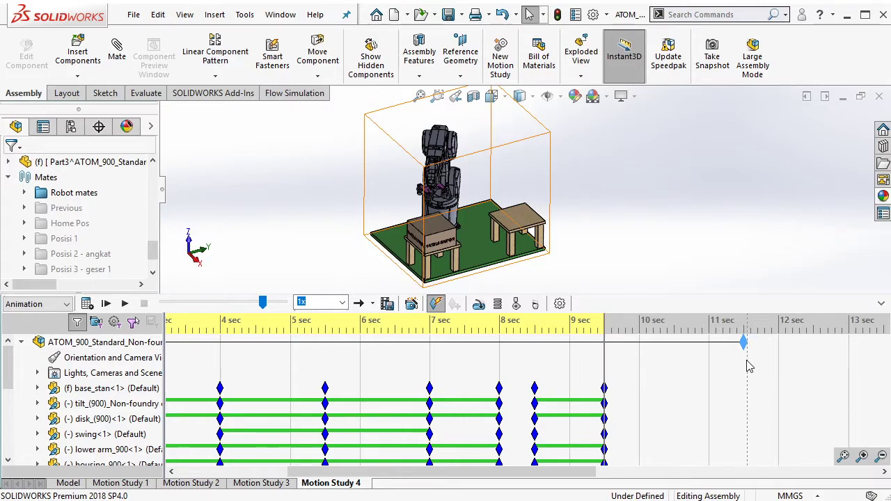
pyautogui.click(746, 363)
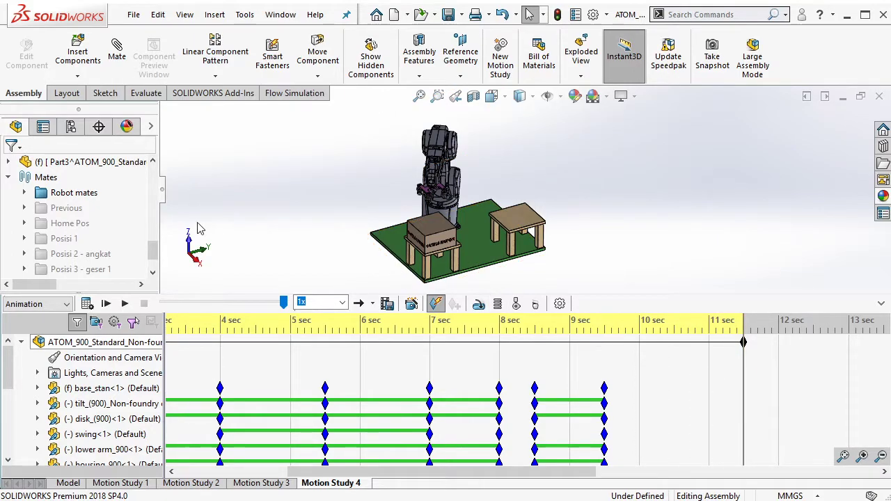
pyautogui.rightClick(77, 229)
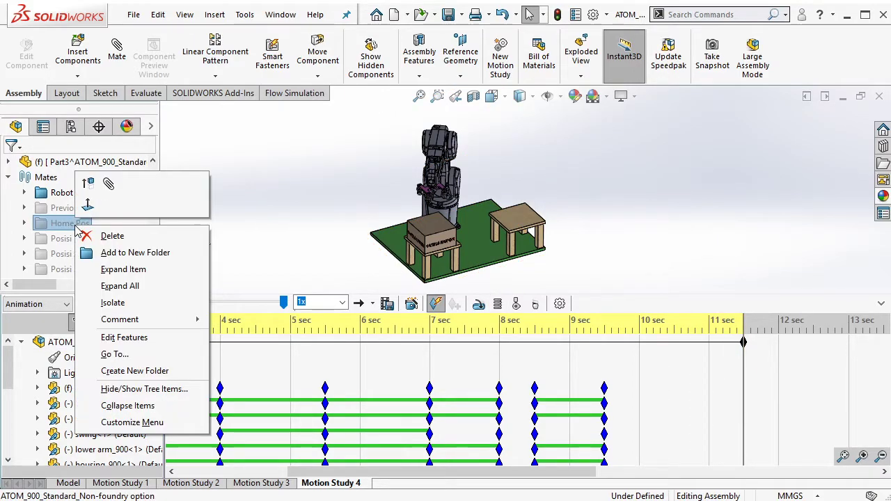
# Step: Unsuppress Home Pos, key all components at 11.5 sec, then suppress Home Pos again
pyautogui.click(84, 182)
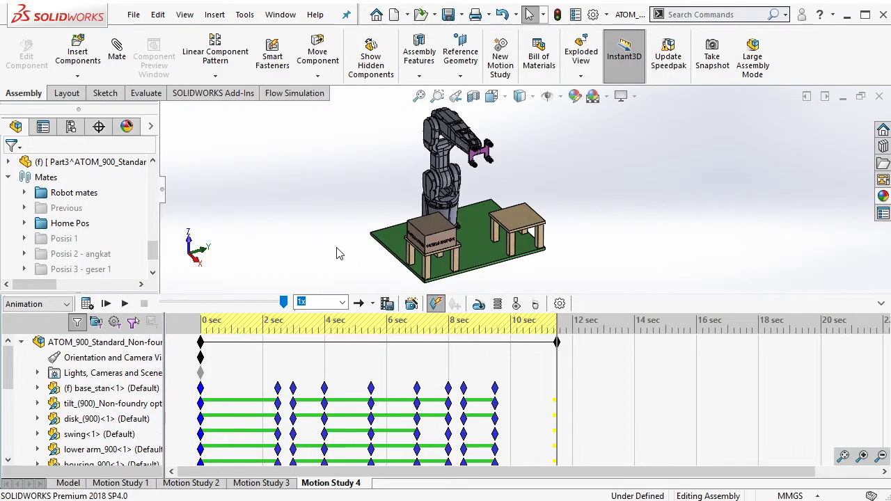
pyautogui.hotkey('ctrl', 'a')
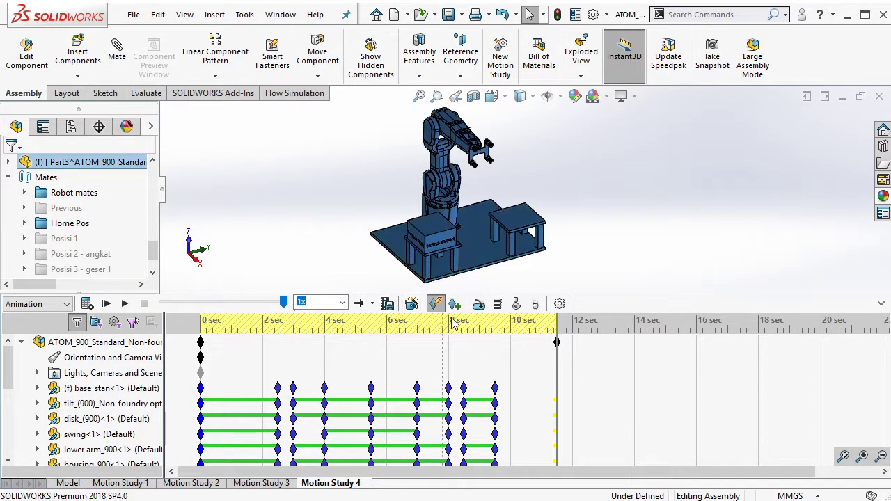
pyautogui.click(454, 305)
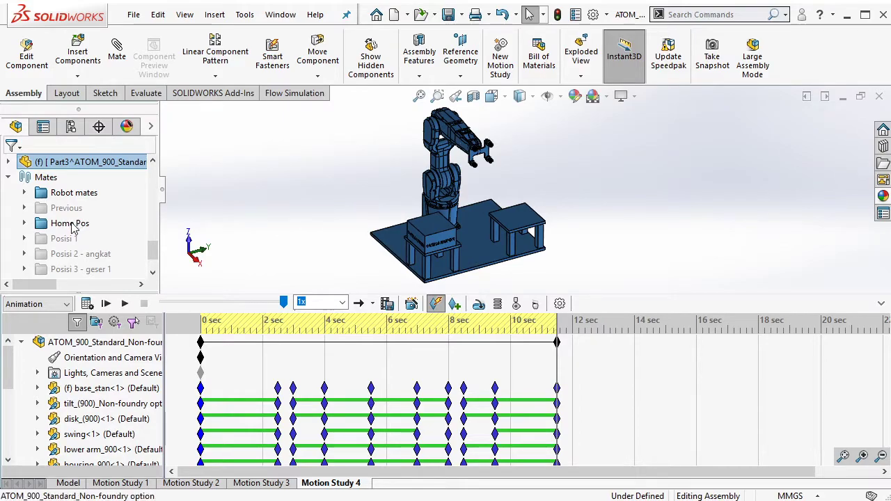
pyautogui.rightClick(79, 222)
pyautogui.click(54, 180)
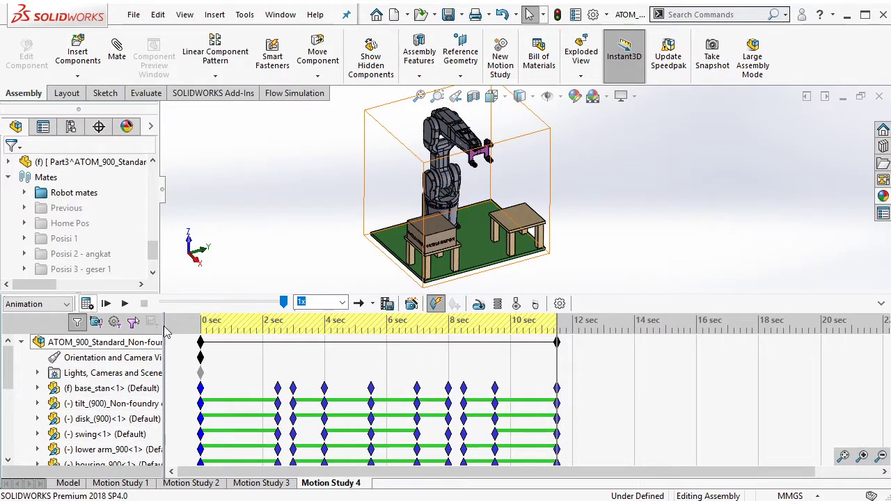
# Step: Play the animation from the start and place a camera view key at about 11 sec
pyautogui.scroll(1, 166, 333)
pyautogui.scroll(1, 165, 333)
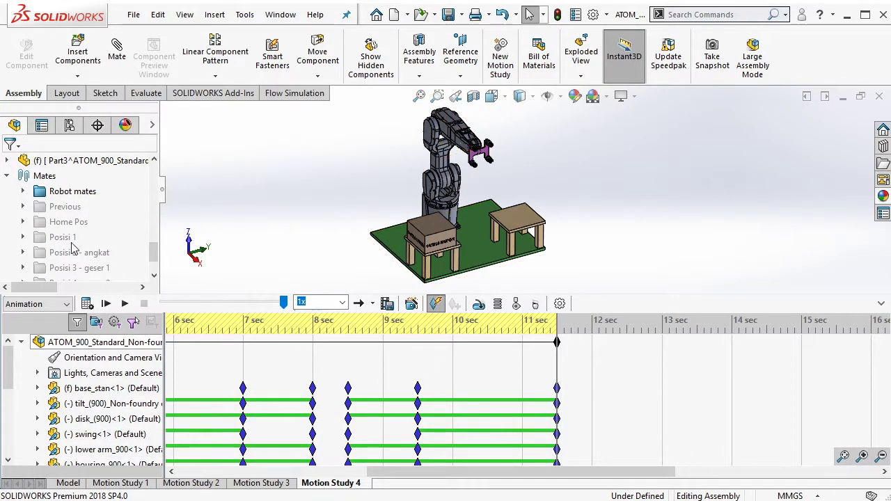
pyautogui.click(106, 303)
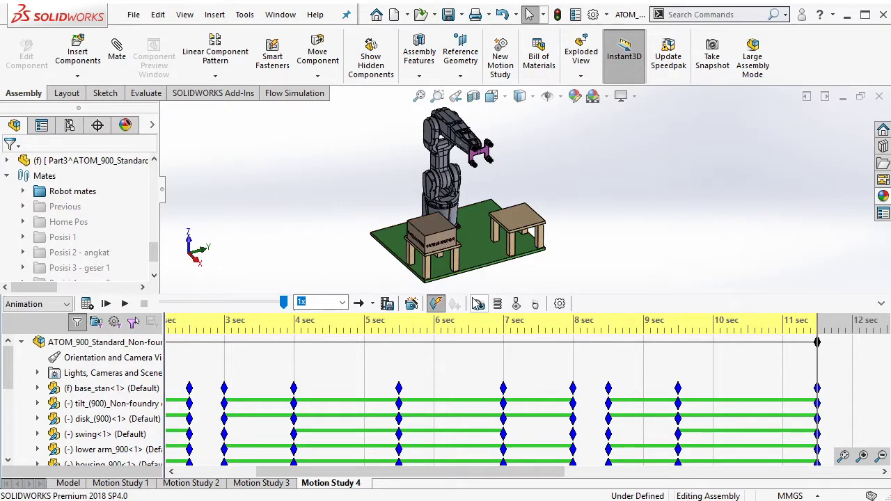
pyautogui.rightClick(786, 357)
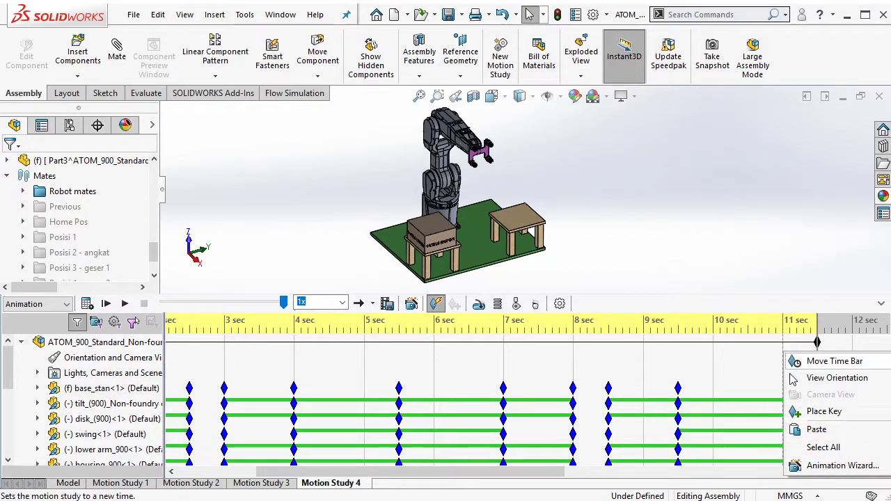
pyautogui.click(797, 410)
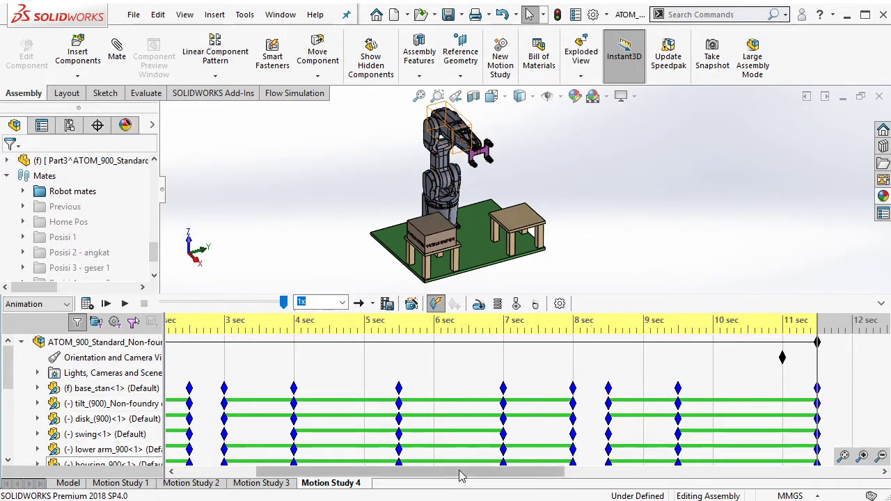
# Step: Place a camera view key near 2.5 sec on the Orientation and Camera Views row
pyautogui.moveTo(461, 471); pyautogui.dragTo(381, 471)
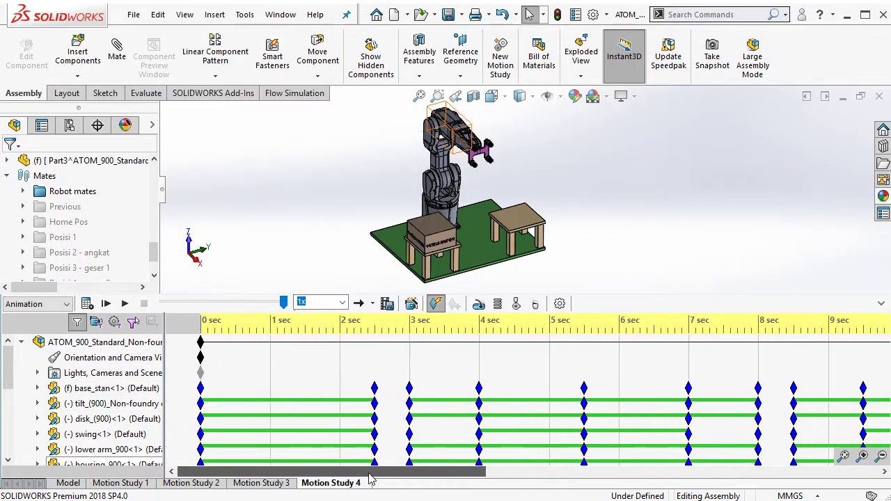
pyautogui.rightClick(376, 359)
pyautogui.click(404, 413)
pyautogui.moveTo(259, 472); pyautogui.dragTo(436, 473)
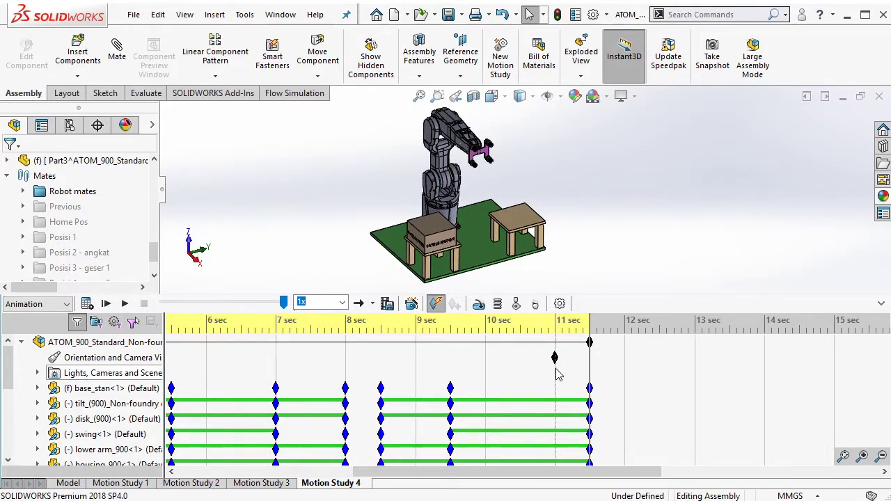
# Step: Move the time marker to about 11 sec and enable recording view changes as camera keys
pyautogui.click(555, 368)
pyautogui.click(101, 342)
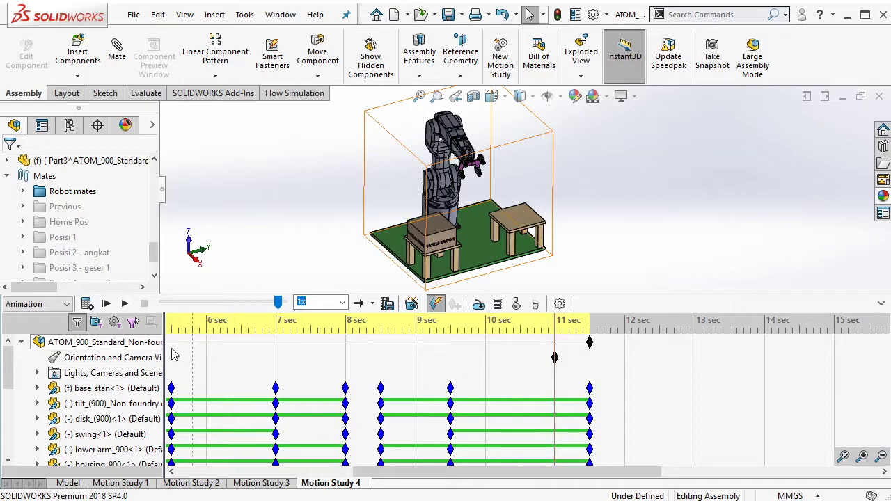
pyautogui.rightClick(95, 361)
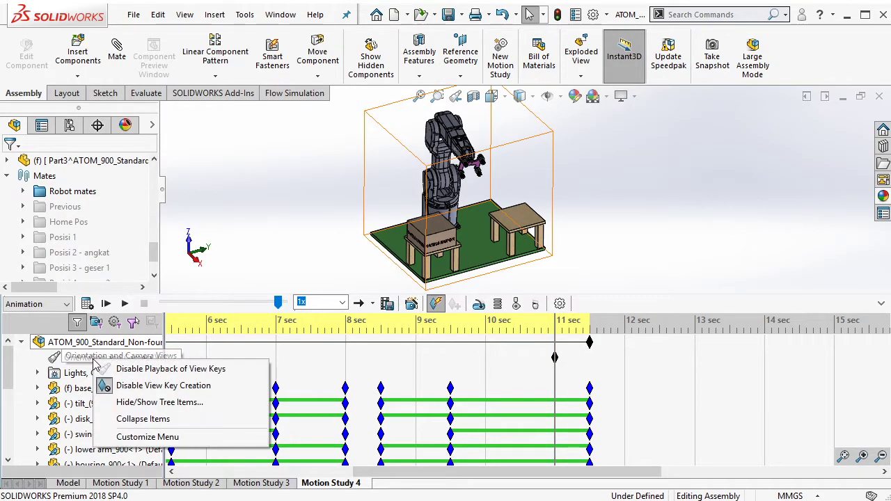
pyautogui.click(126, 390)
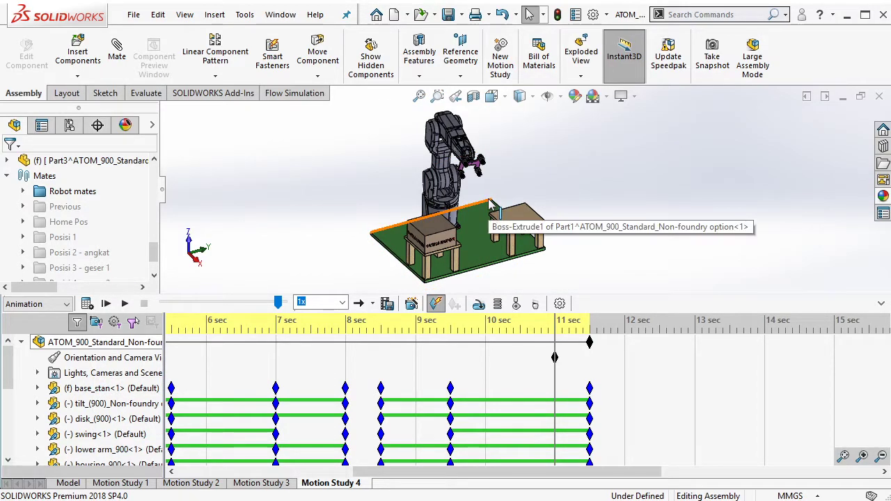
# Step: Orbit and zoom to a closer, more frontal camera view of the robot cell at 11 sec
pyautogui.scroll(-2, 492, 197)
pyautogui.moveTo(492, 197)
pyautogui.mouseDown(button='middle')
pyautogui.moveTo(447, 167)
pyautogui.moveTo(451, 188)
pyautogui.moveTo(438, 180)
pyautogui.mouseUp(button='middle')
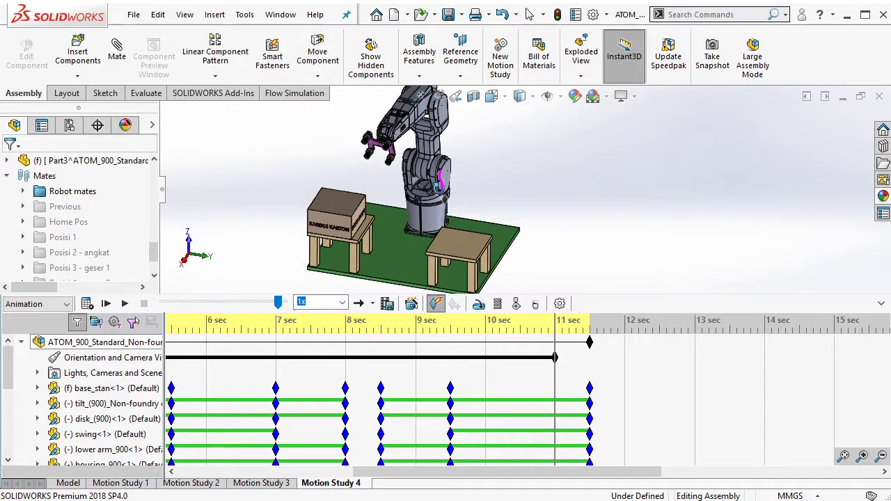
pyautogui.moveTo(438, 180); pyautogui.dragTo(445, 186, button='middle')
pyautogui.scroll(-2, 491, 185)
pyautogui.scroll(-1, 508, 183)
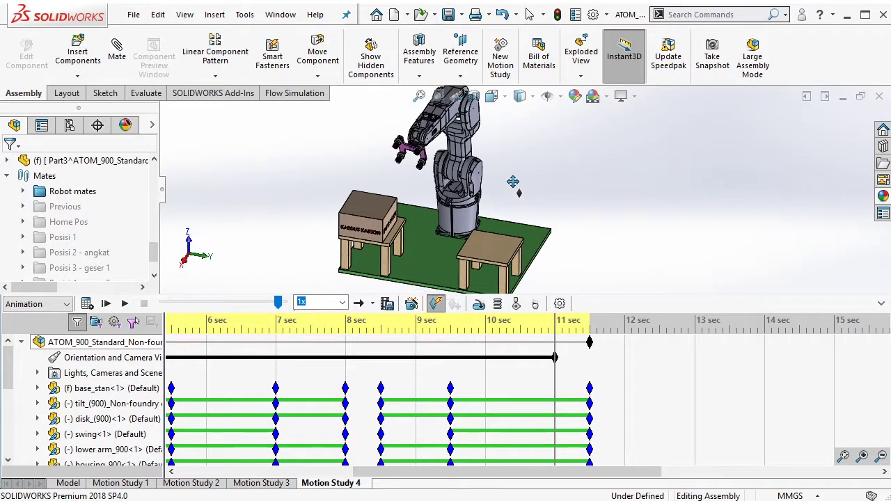
pyautogui.scroll(-1, 515, 183)
pyautogui.scroll(-2, 520, 183)
pyautogui.scroll(1, 520, 182)
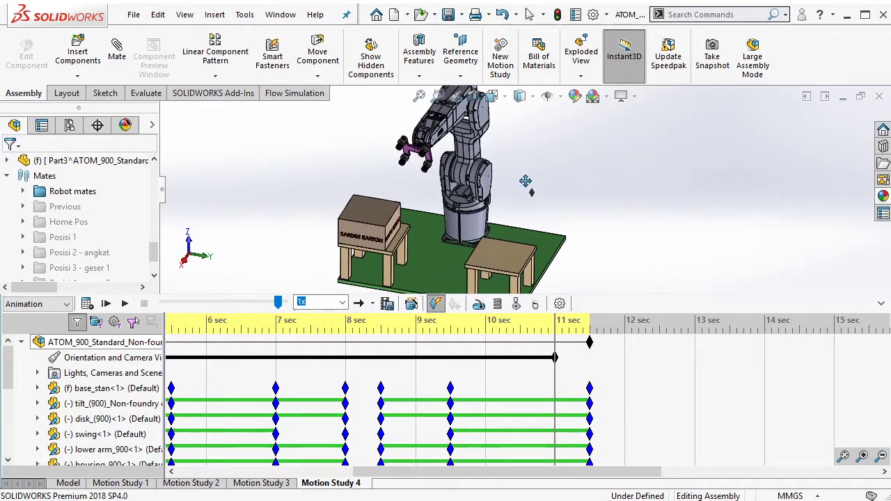
pyautogui.scroll(1, 525, 180)
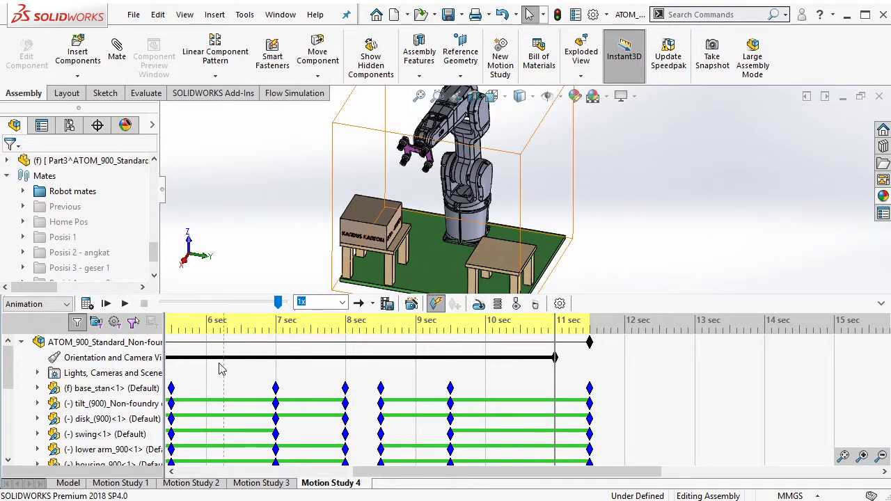
# Step: Disable view key creation, move the time marker off 11 sec, then calculate and play Motion Study 4
pyautogui.rightClick(108, 361)
pyautogui.click(136, 387)
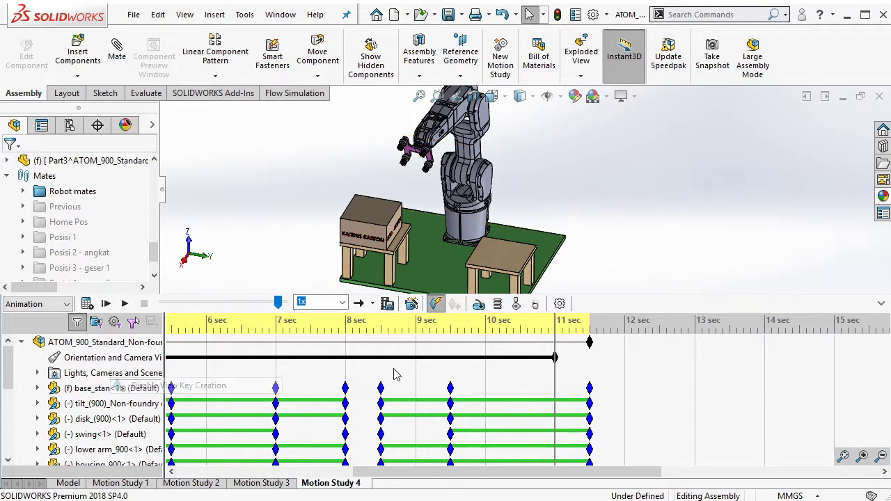
pyautogui.click(591, 371)
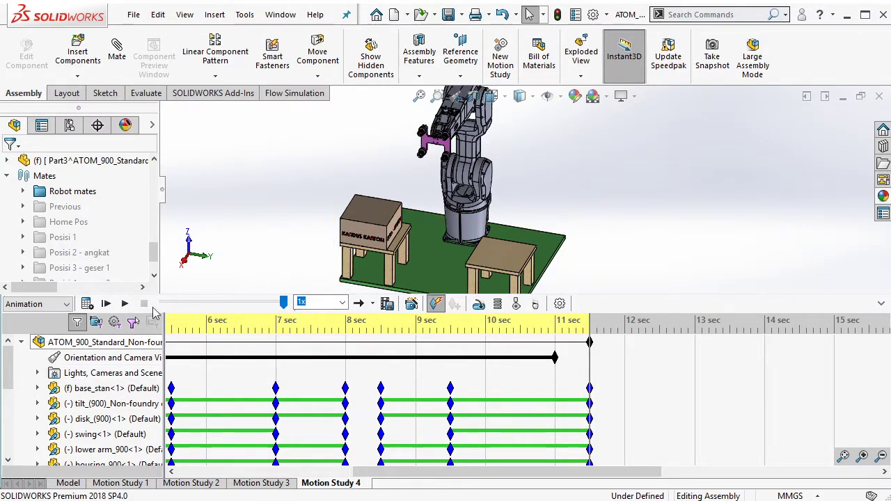
pyautogui.click(86, 304)
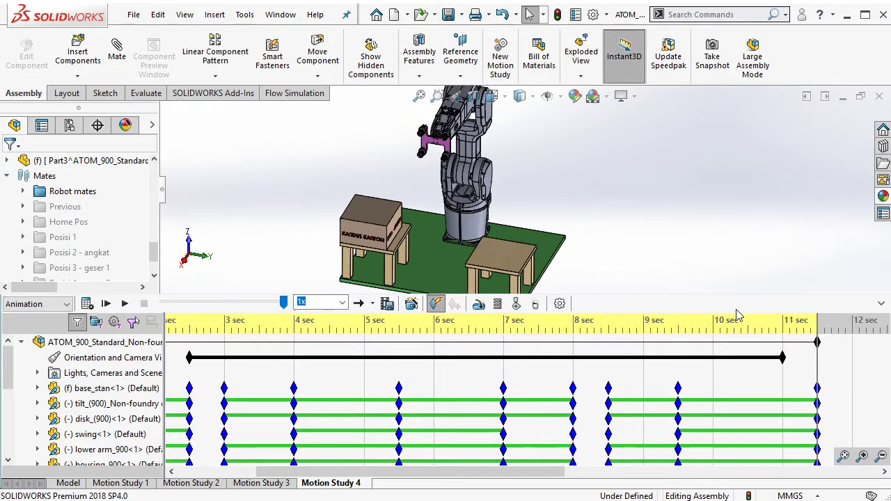
# Step: Play Motion Study 4 from the start and zoom in on the robot cell during playback
pyautogui.click(448, 14)
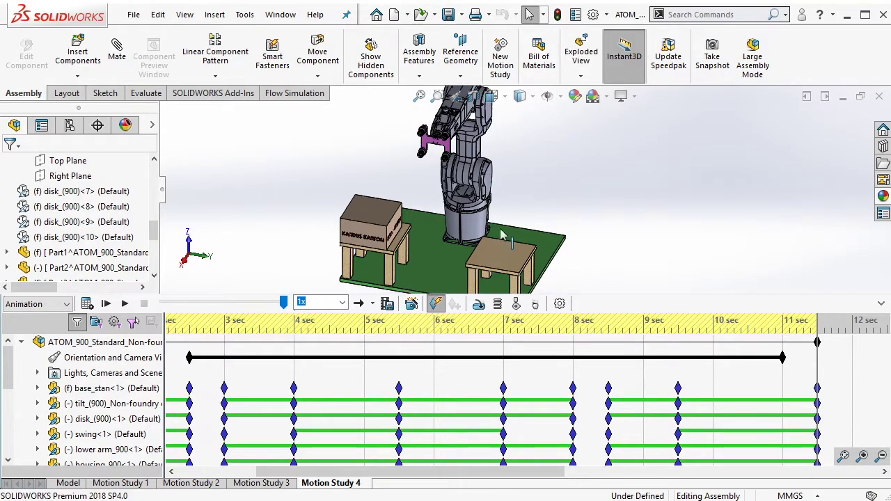
pyautogui.click(105, 303)
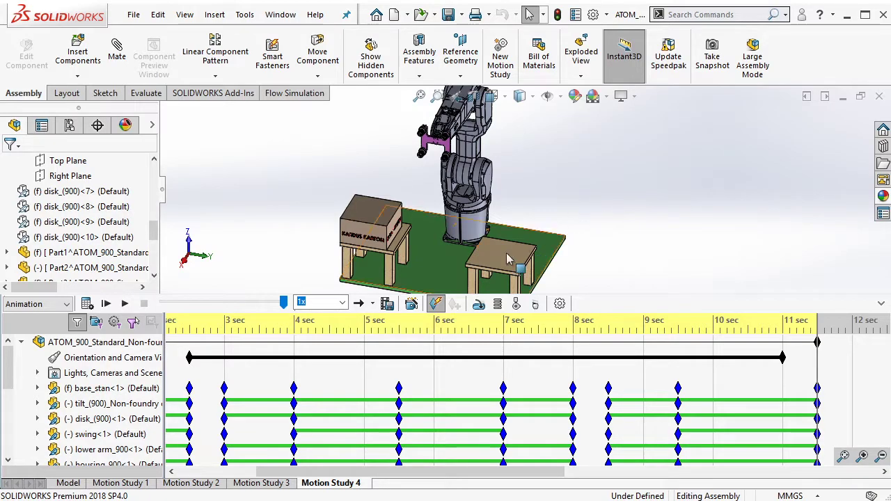
pyautogui.scroll(-5, 507, 221)
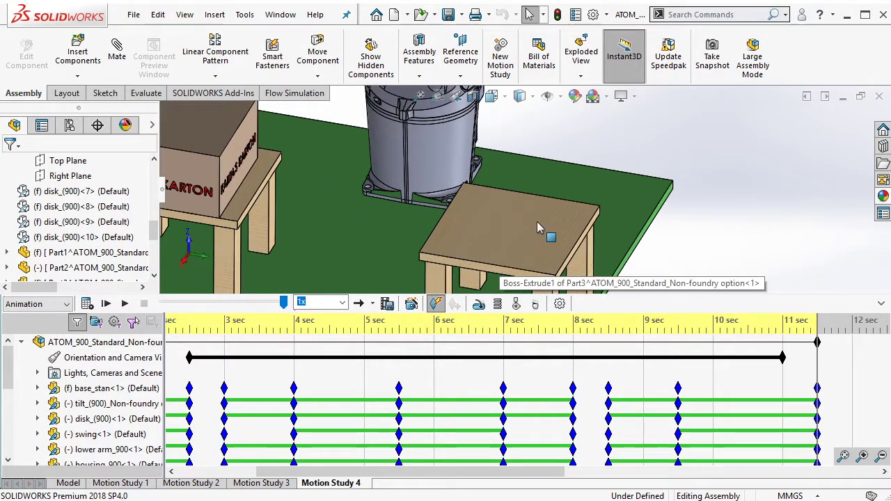
pyautogui.scroll(3, 536, 222)
pyautogui.scroll(-3, 515, 204)
pyautogui.scroll(-3, 515, 204)
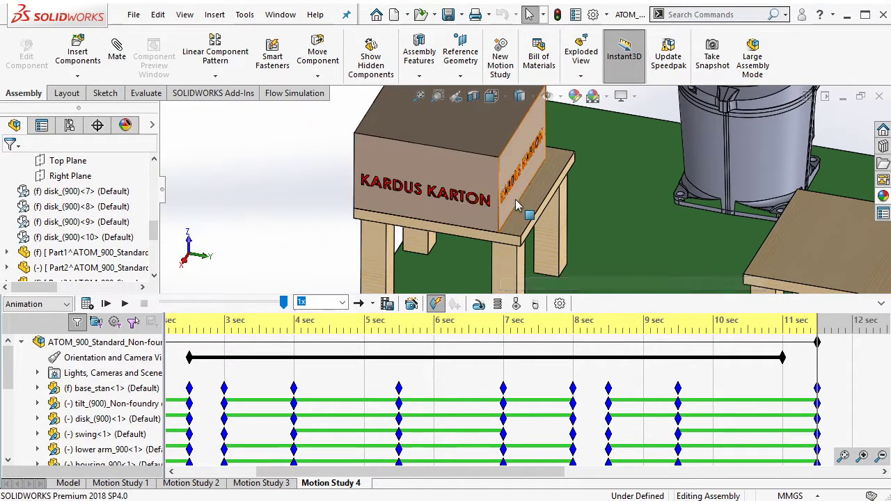
pyautogui.scroll(3, 516, 204)
pyautogui.scroll(2, 578, 186)
# Step: Orbit around the robot cell and replay Motion Study 4 from the start
pyautogui.moveTo(577, 186)
pyautogui.mouseDown(button='middle')
pyautogui.moveTo(489, 143)
pyautogui.moveTo(522, 178)
pyautogui.mouseUp(button='middle')
pyautogui.scroll(-2, 537, 161)
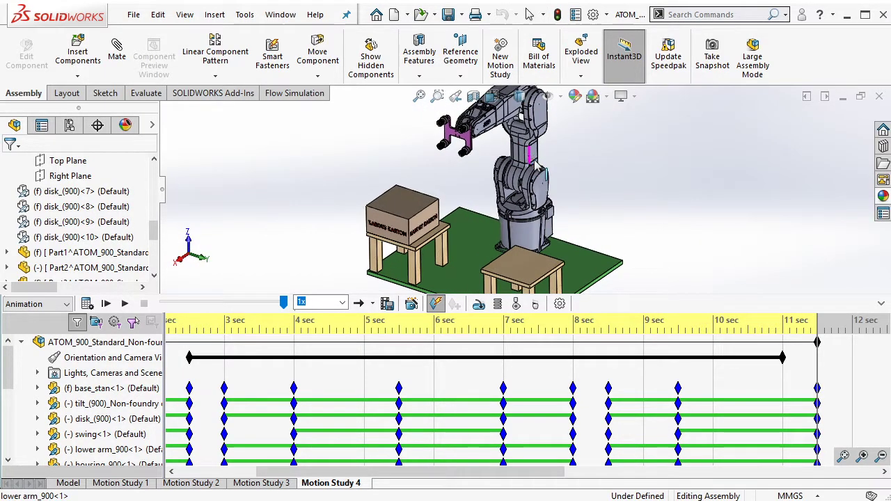
pyautogui.click(106, 303)
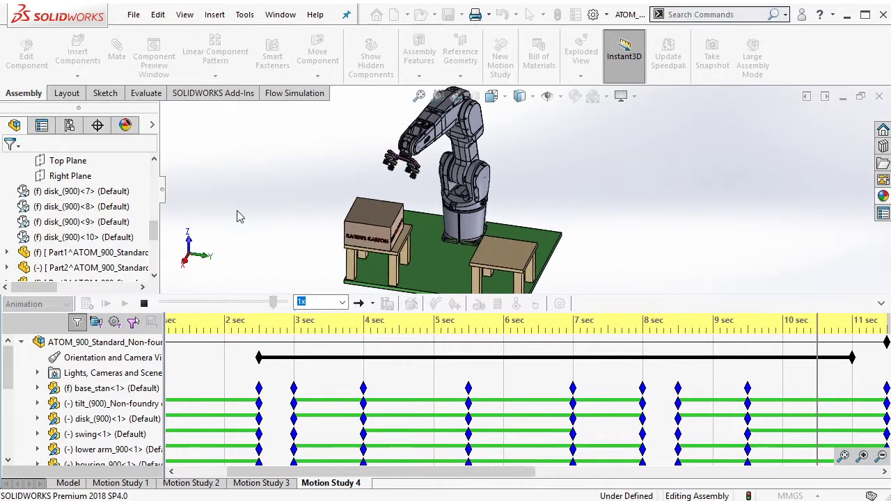
# Step: Scrub the time bar between 0 and about 2.5 sec to check the arm reaching the box
pyautogui.moveTo(156, 235); pyautogui.dragTo(156, 275)
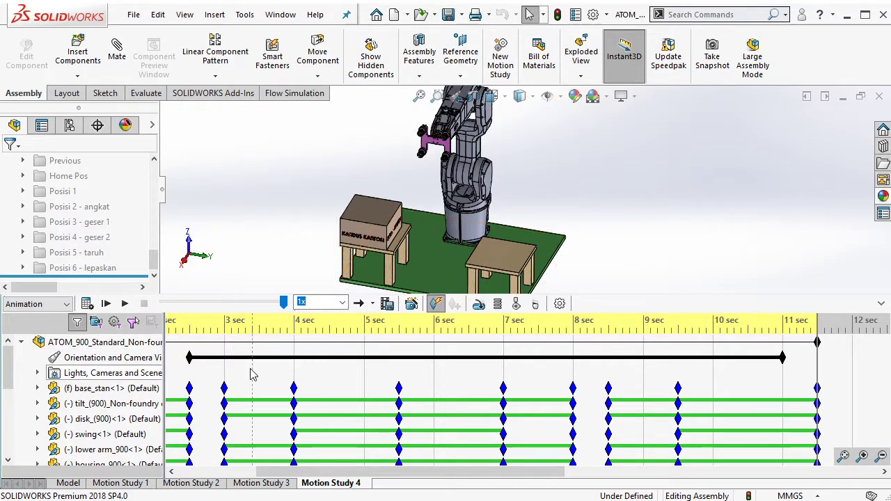
pyautogui.moveTo(335, 471); pyautogui.dragTo(258, 471)
pyautogui.click(207, 335)
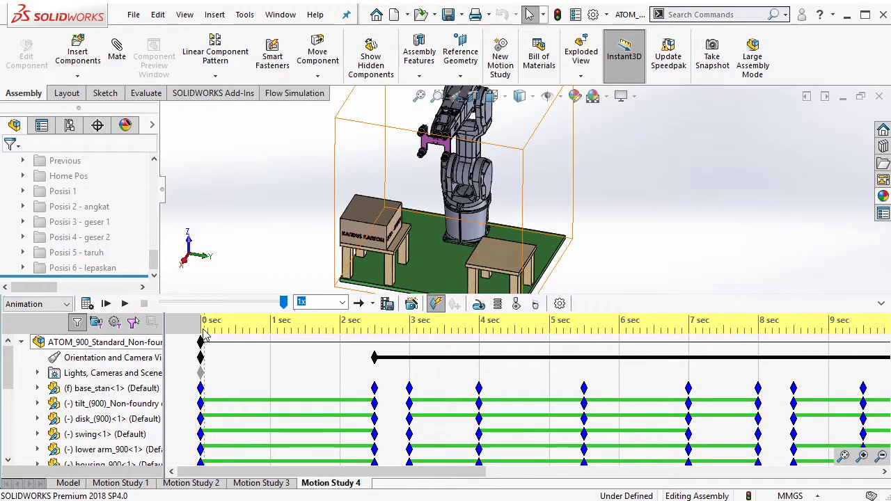
pyautogui.click(374, 370)
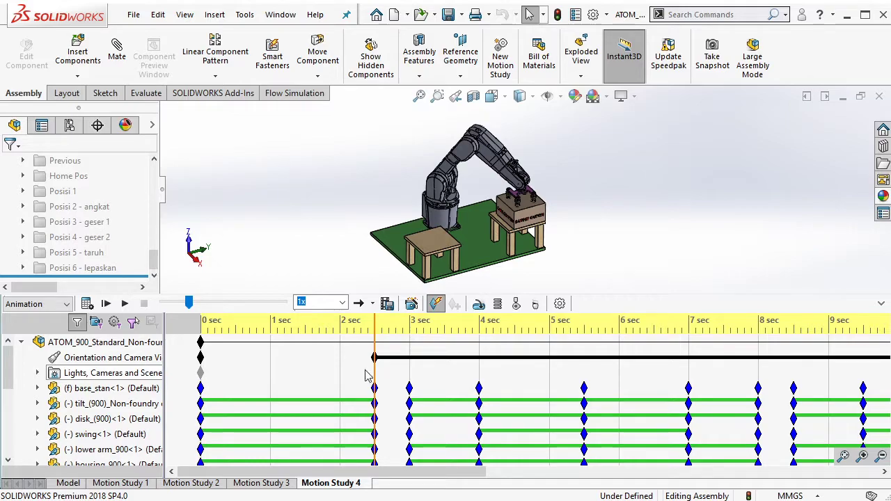
pyautogui.click(213, 345)
pyautogui.moveTo(218, 336); pyautogui.dragTo(277, 361)
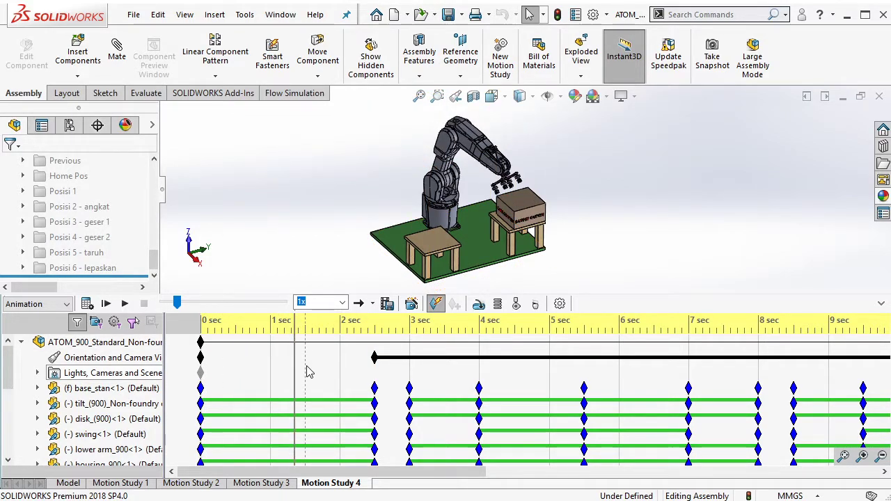
pyautogui.moveTo(277, 362)
pyautogui.mouseDown()
pyautogui.moveTo(320, 377)
pyautogui.moveTo(375, 378)
pyautogui.mouseUp()
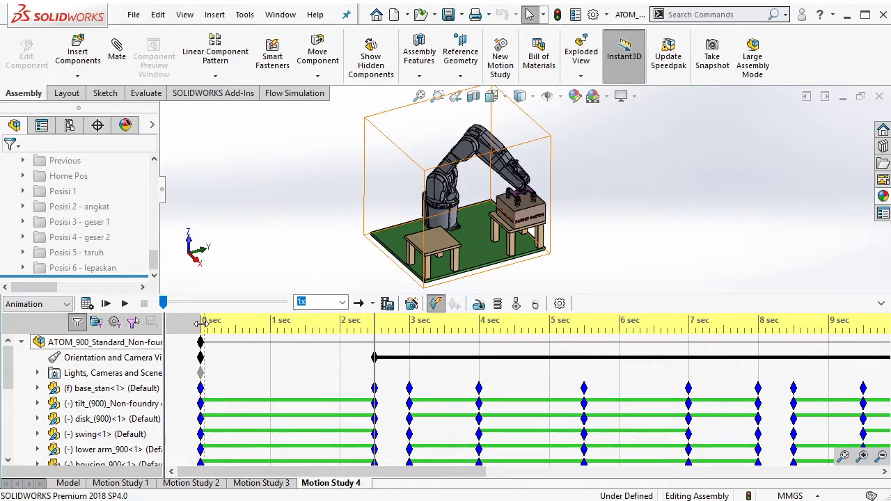
pyautogui.click(330, 365)
pyautogui.click(373, 369)
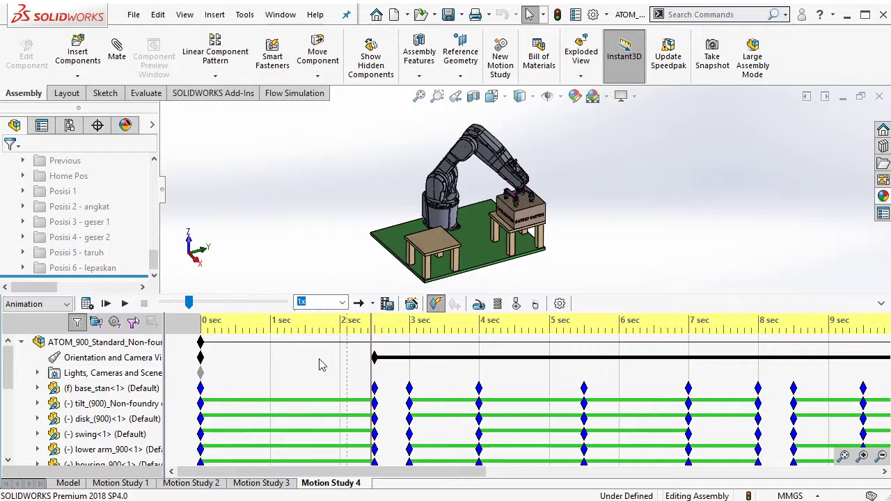
# Step: Replay from 0 sec, stop mid-lift, rewind to the start pose, and enlarge the 3D view
pyautogui.click(203, 332)
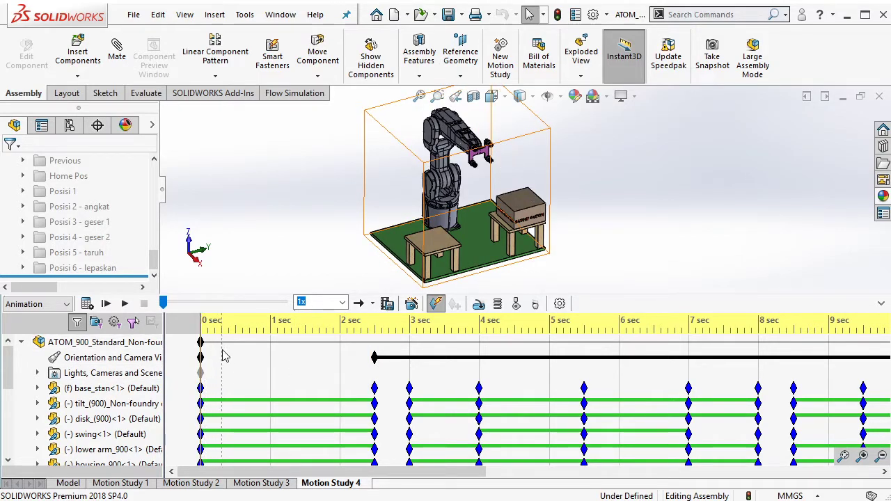
pyautogui.click(222, 353)
pyautogui.moveTo(235, 358)
pyautogui.mouseDown()
pyautogui.moveTo(422, 383)
pyautogui.moveTo(576, 389)
pyautogui.mouseUp()
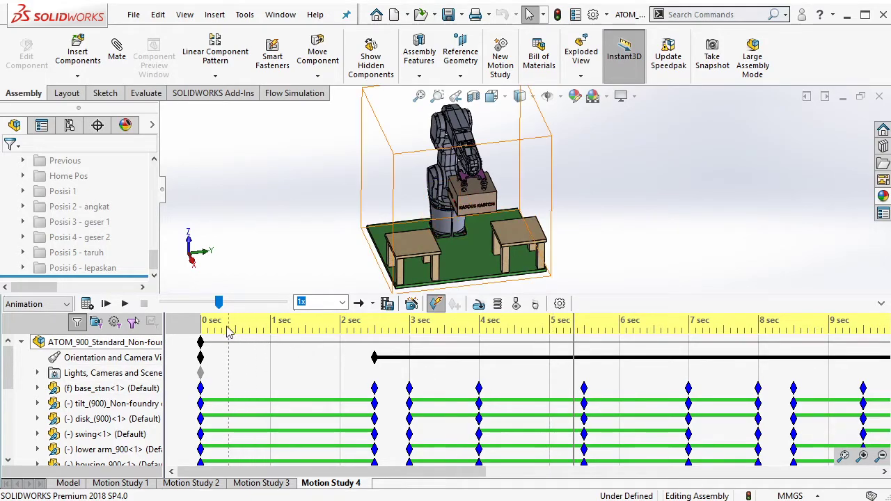
pyautogui.click(105, 304)
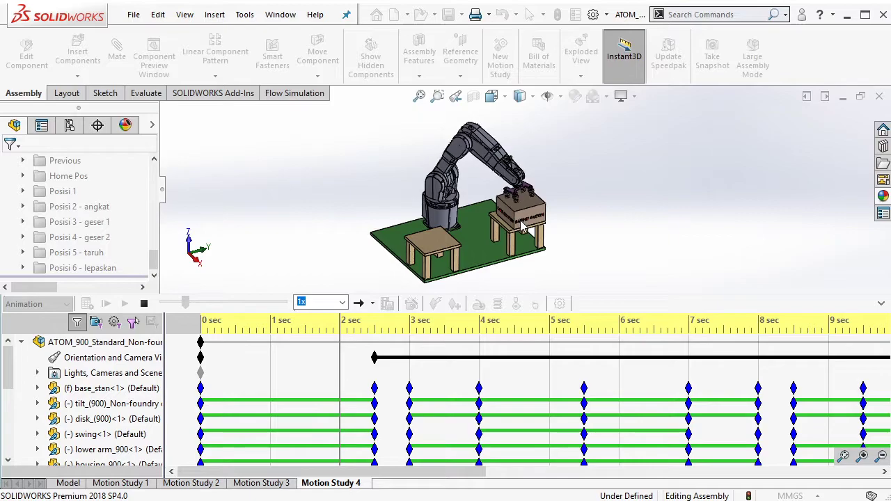
pyautogui.click(143, 304)
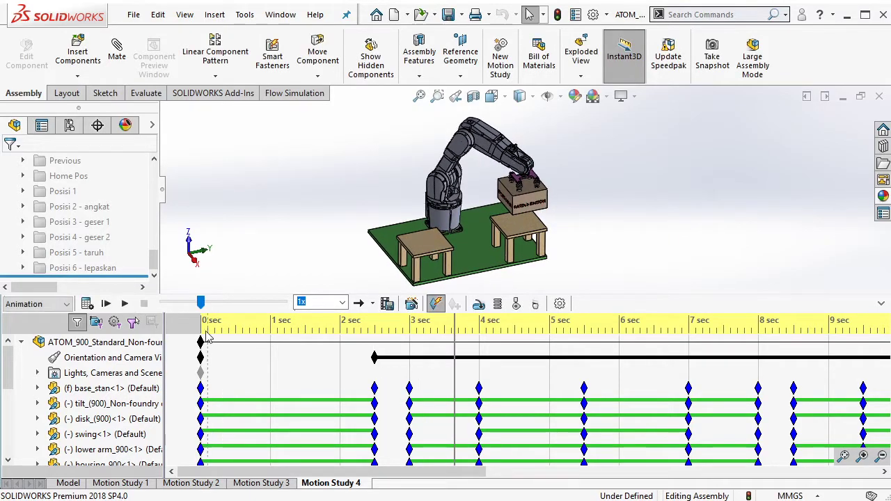
pyautogui.click(203, 334)
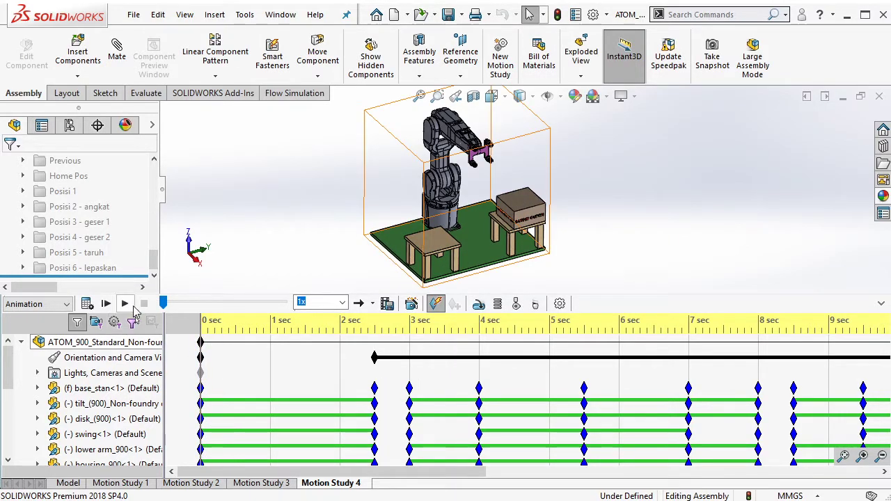
pyautogui.moveTo(146, 298); pyautogui.dragTo(142, 354)
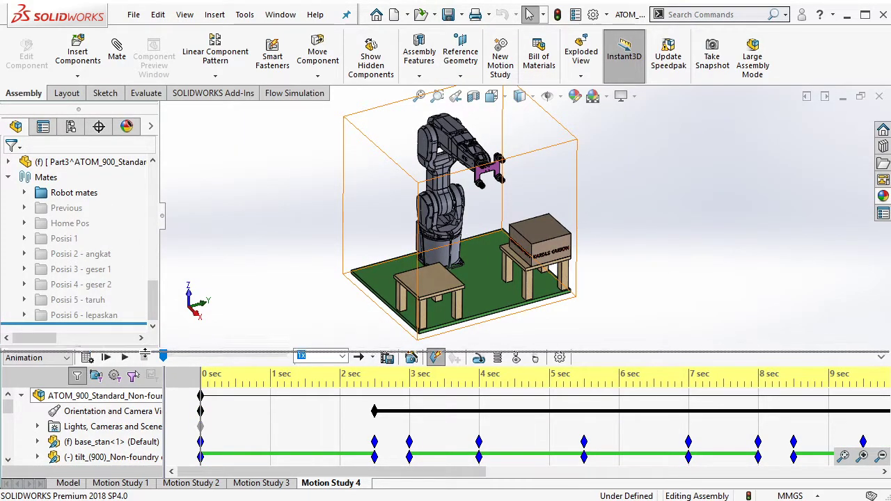
# Step: Shrink the MotionManager panel slightly and play Motion Study 4 through to about 11 sec
pyautogui.moveTo(144, 347); pyautogui.dragTo(146, 367)
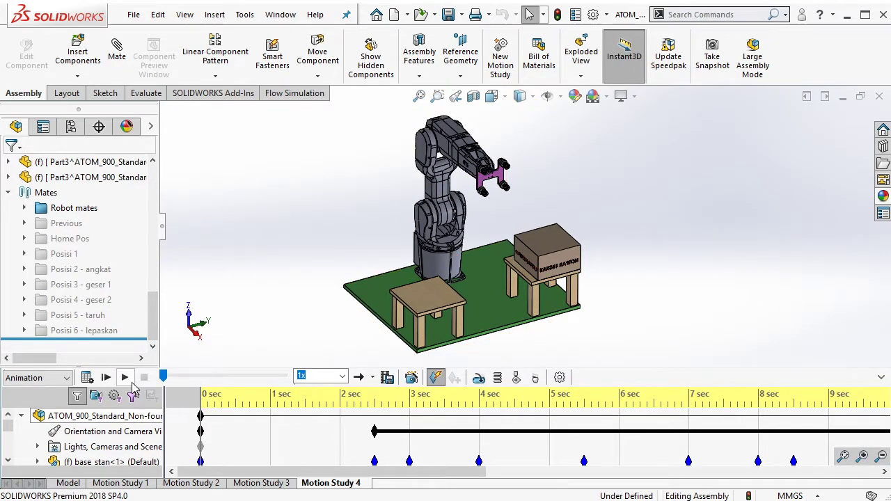
pyautogui.click(125, 379)
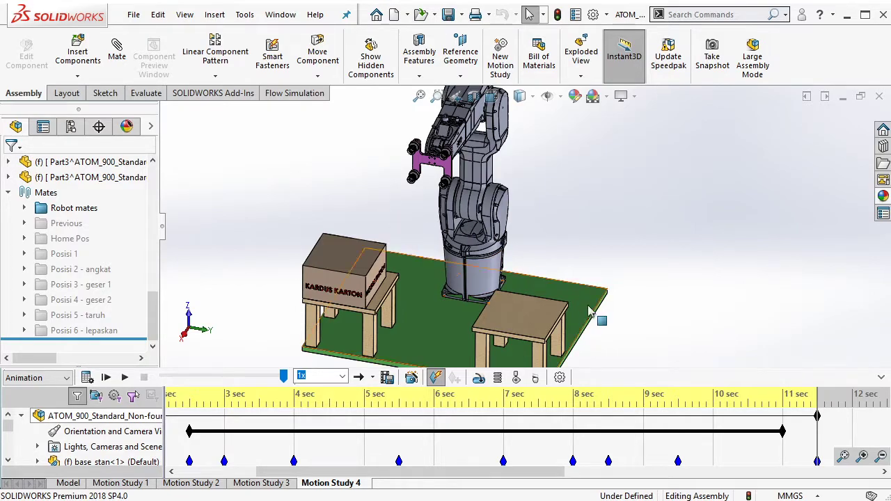
pyautogui.moveTo(511, 472); pyautogui.dragTo(431, 472)
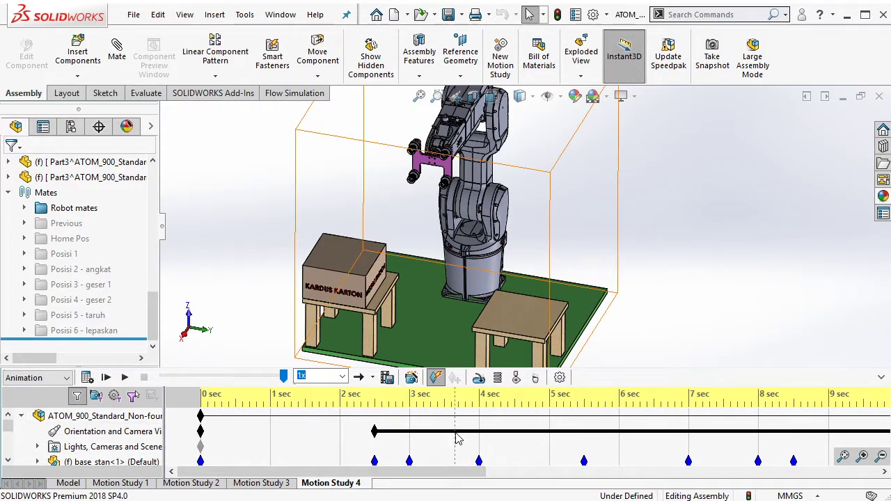
pyautogui.scroll(-3, 454, 438)
pyautogui.scroll(3, 453, 438)
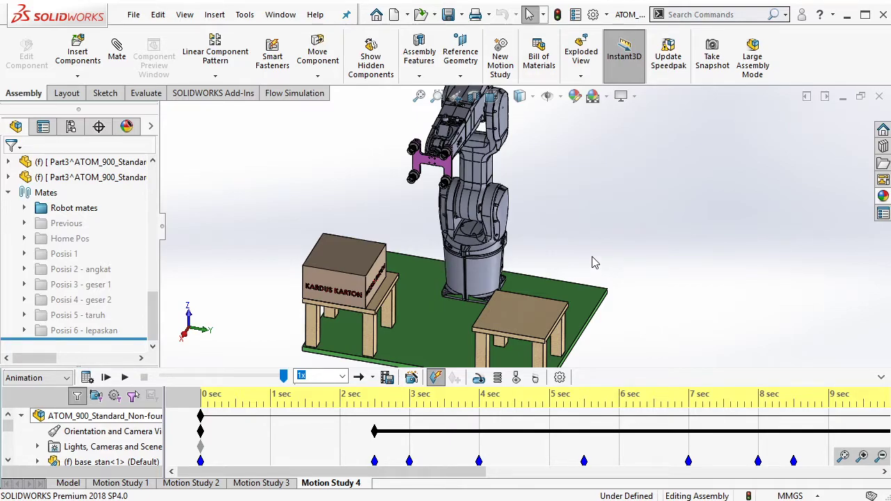
pyautogui.moveTo(588, 269); pyautogui.dragTo(585, 195, button='middle')
pyautogui.moveTo(599, 214)
pyautogui.mouseDown(button='middle')
pyautogui.moveTo(554, 214)
pyautogui.moveTo(506, 258)
pyautogui.moveTo(576, 255)
pyautogui.moveTo(550, 193)
pyautogui.mouseUp(button='middle')
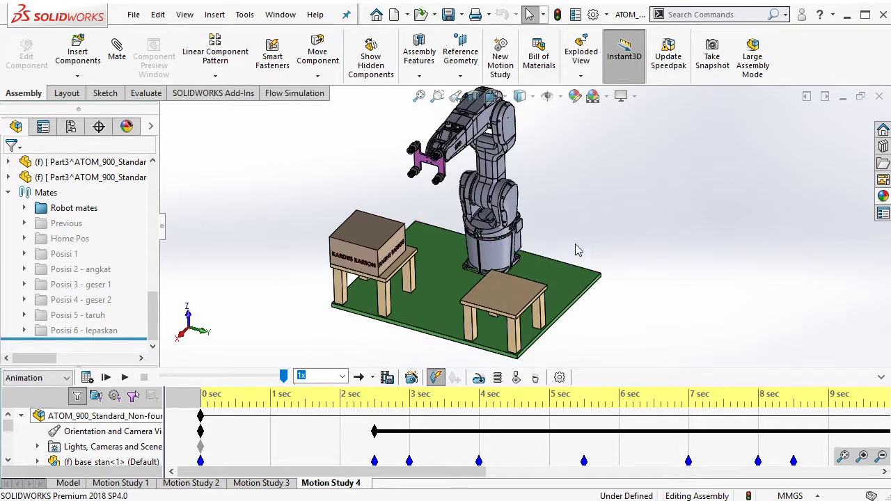
pyautogui.scroll(2, 547, 192)
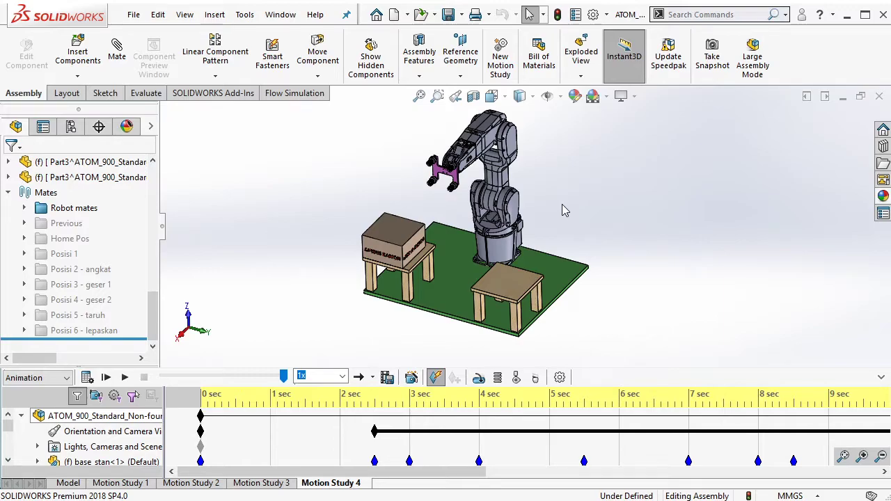
pyautogui.keyDown('ctrl'); pyautogui.moveTo(562, 204); pyautogui.dragTo(569, 215, button='middle'); pyautogui.keyUp('ctrl')
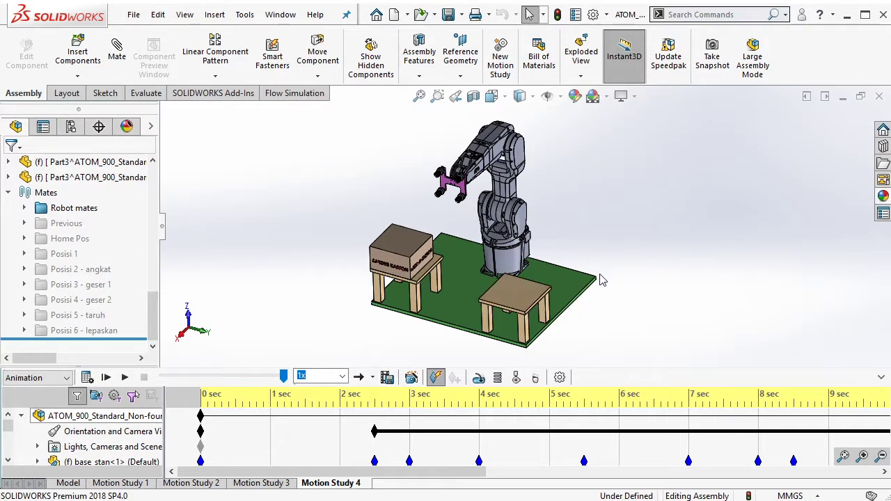
pyautogui.moveTo(603, 278)
pyautogui.mouseDown(button='middle')
pyautogui.moveTo(577, 200)
pyautogui.moveTo(568, 204)
pyautogui.mouseUp(button='middle')
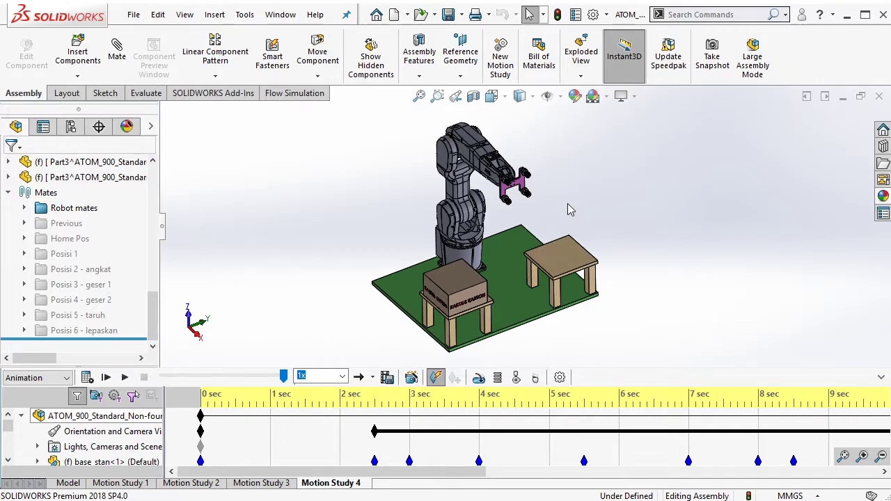
pyautogui.moveTo(568, 203)
pyautogui.mouseDown(button='middle')
pyautogui.moveTo(578, 284)
pyautogui.moveTo(563, 205)
pyautogui.moveTo(599, 198)
pyautogui.moveTo(572, 201)
pyautogui.moveTo(568, 189)
pyautogui.moveTo(571, 212)
pyautogui.moveTo(562, 202)
pyautogui.mouseUp(button='middle')
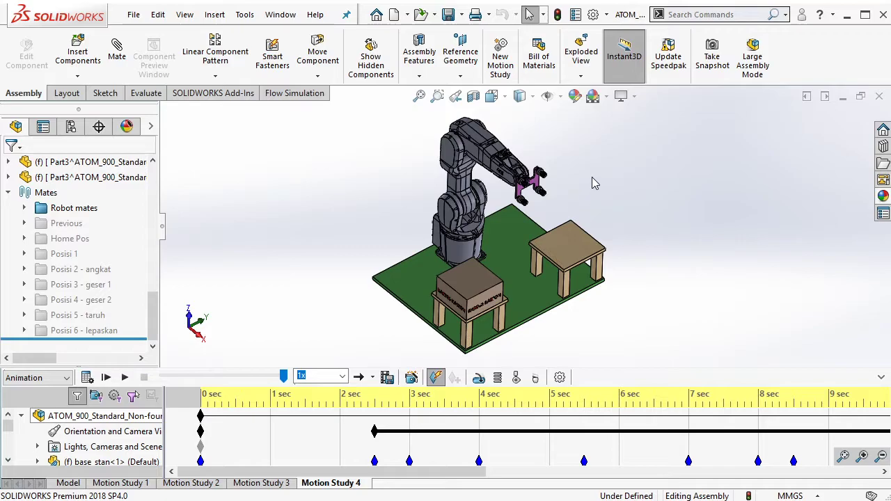
pyautogui.moveTo(584, 190); pyautogui.dragTo(581, 176, button='middle')
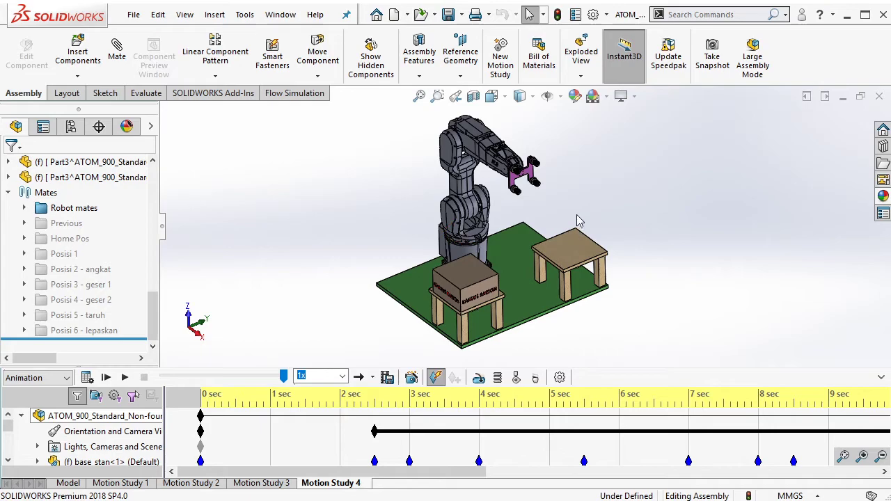
pyautogui.moveTo(581, 225)
pyautogui.mouseDown(button='middle')
pyautogui.moveTo(548, 159)
pyautogui.moveTo(550, 234)
pyautogui.mouseUp(button='middle')
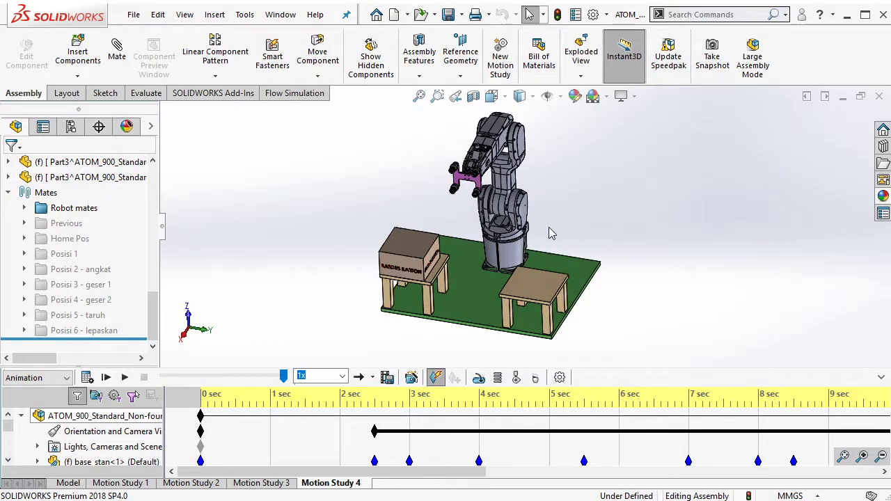